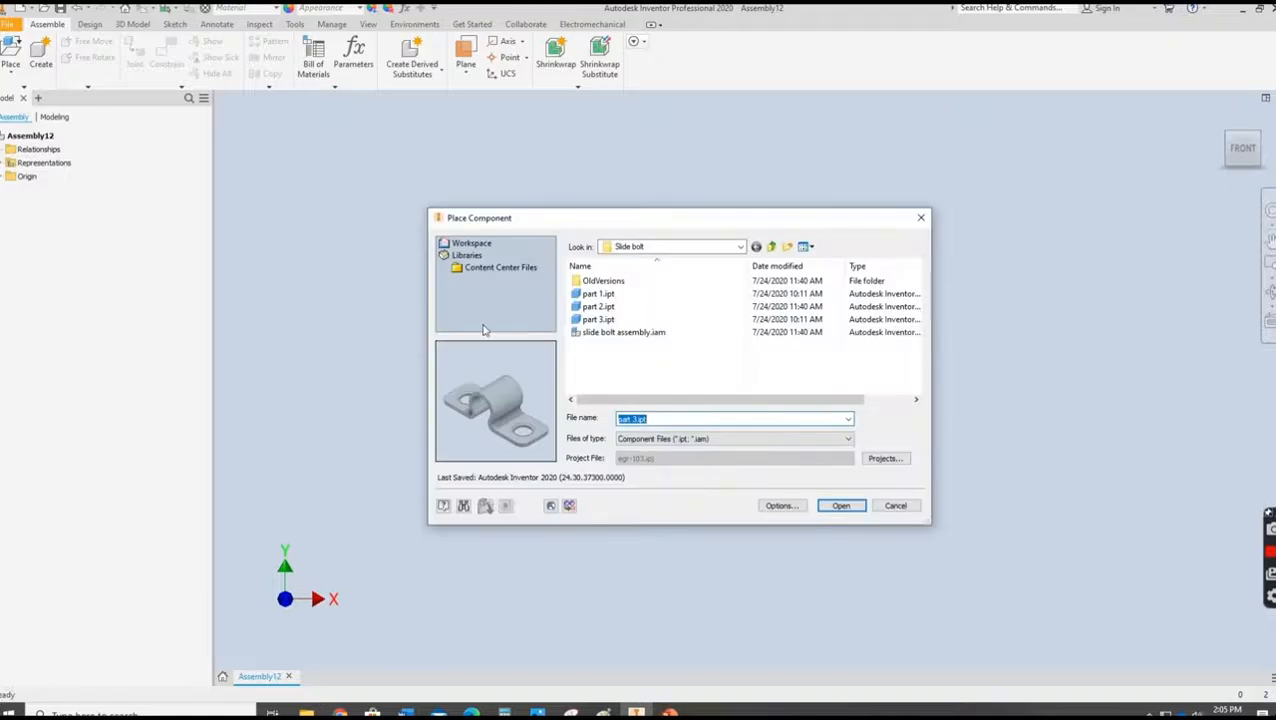
# - Browse the ASSEMBLY LESSON folder and its DEMOS subfolder for a component to place
pyautogui.click(773, 248)
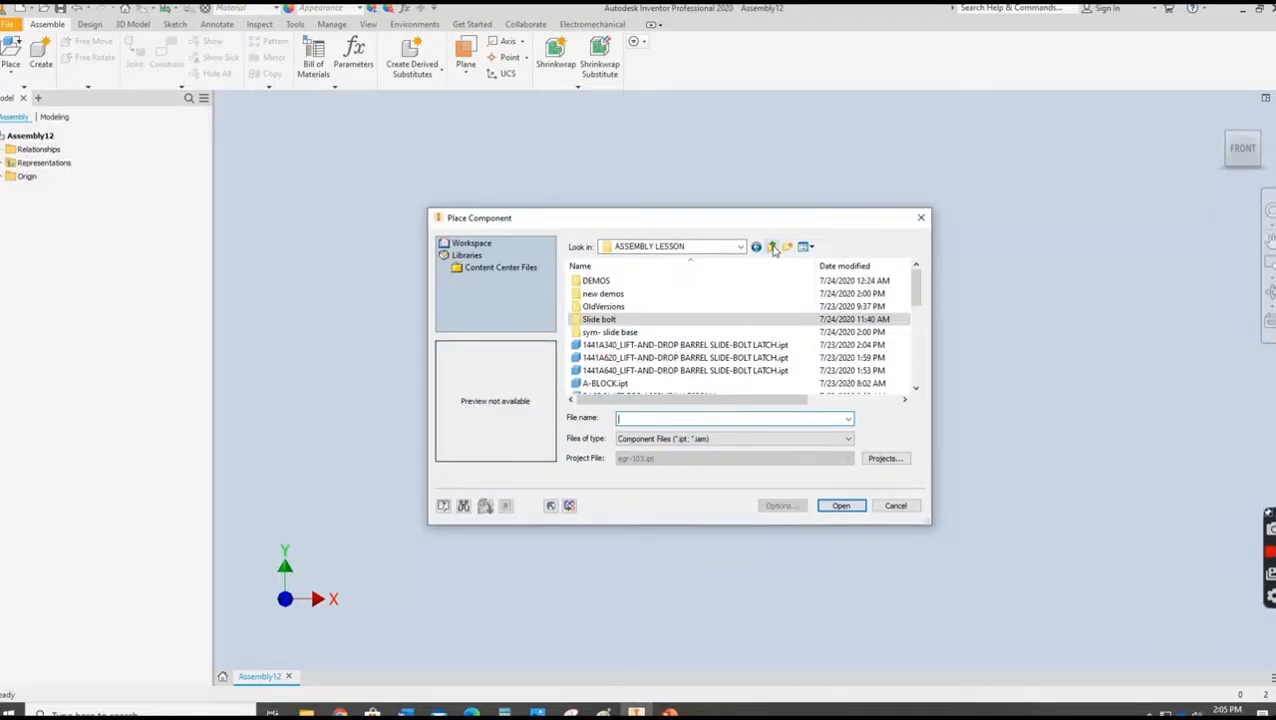
pyautogui.doubleClick(612, 282)
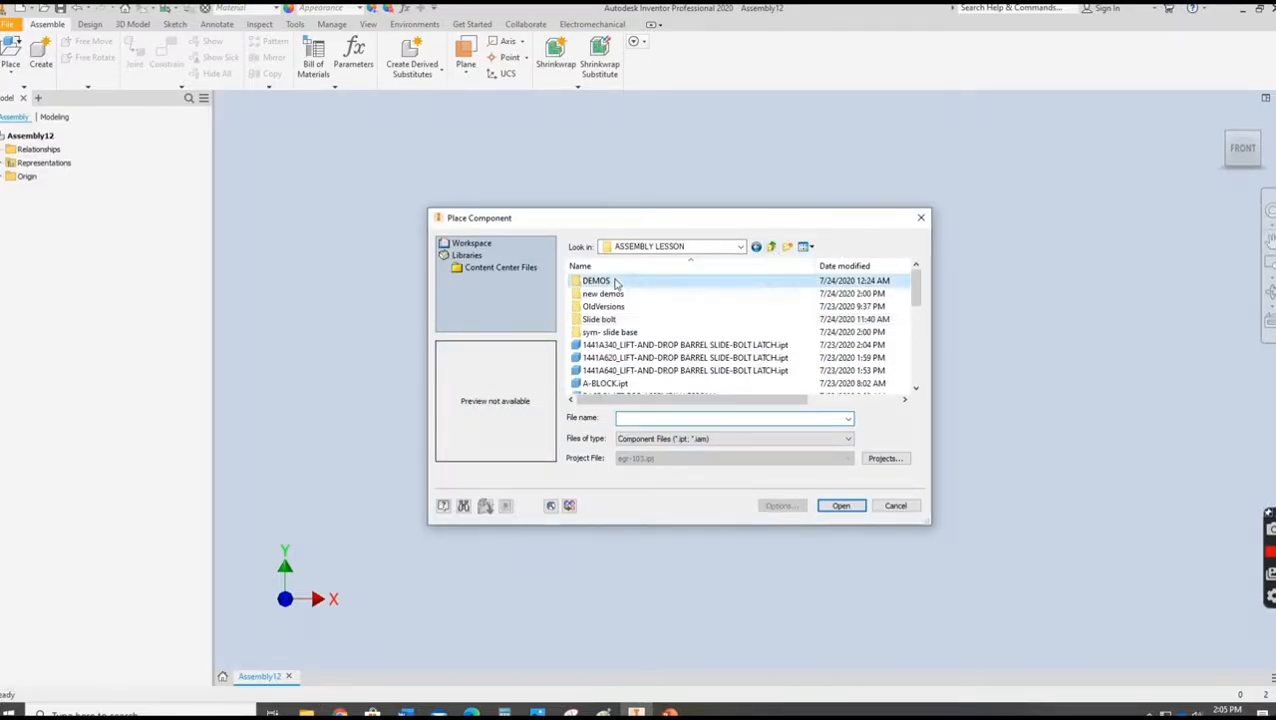
pyautogui.scroll(-1, 622, 345)
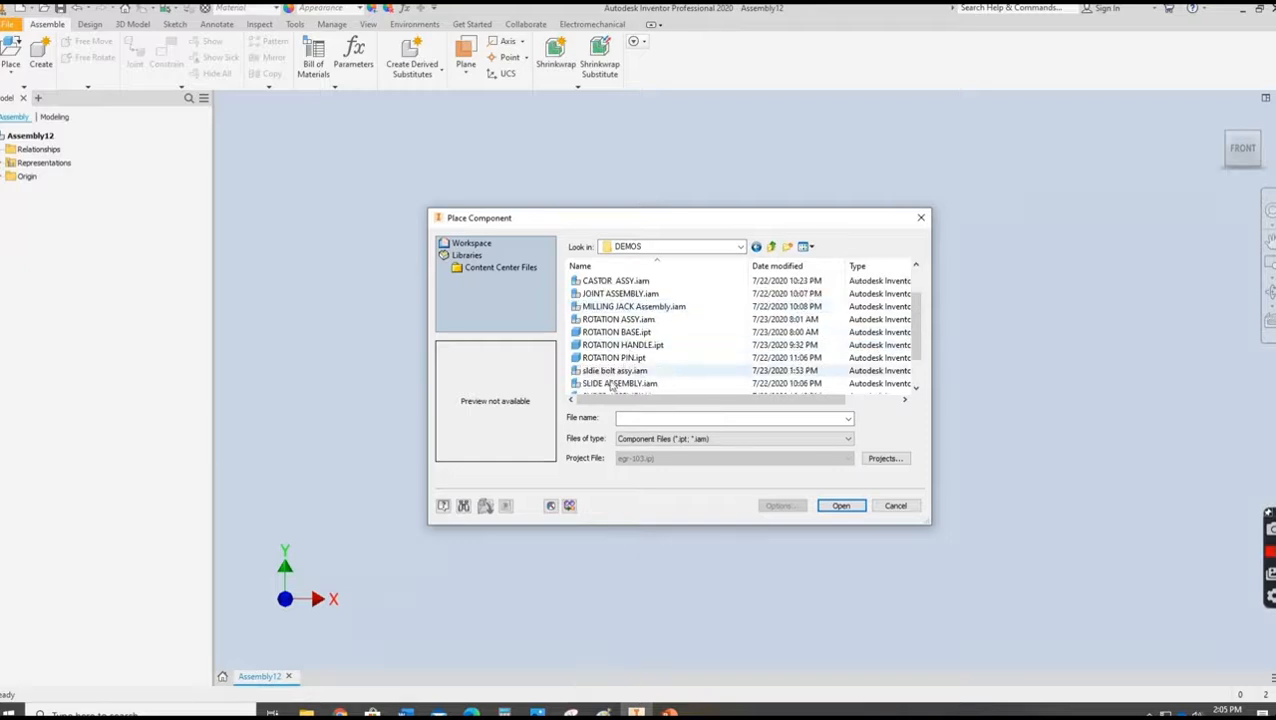
pyautogui.scroll(-2, 610, 360)
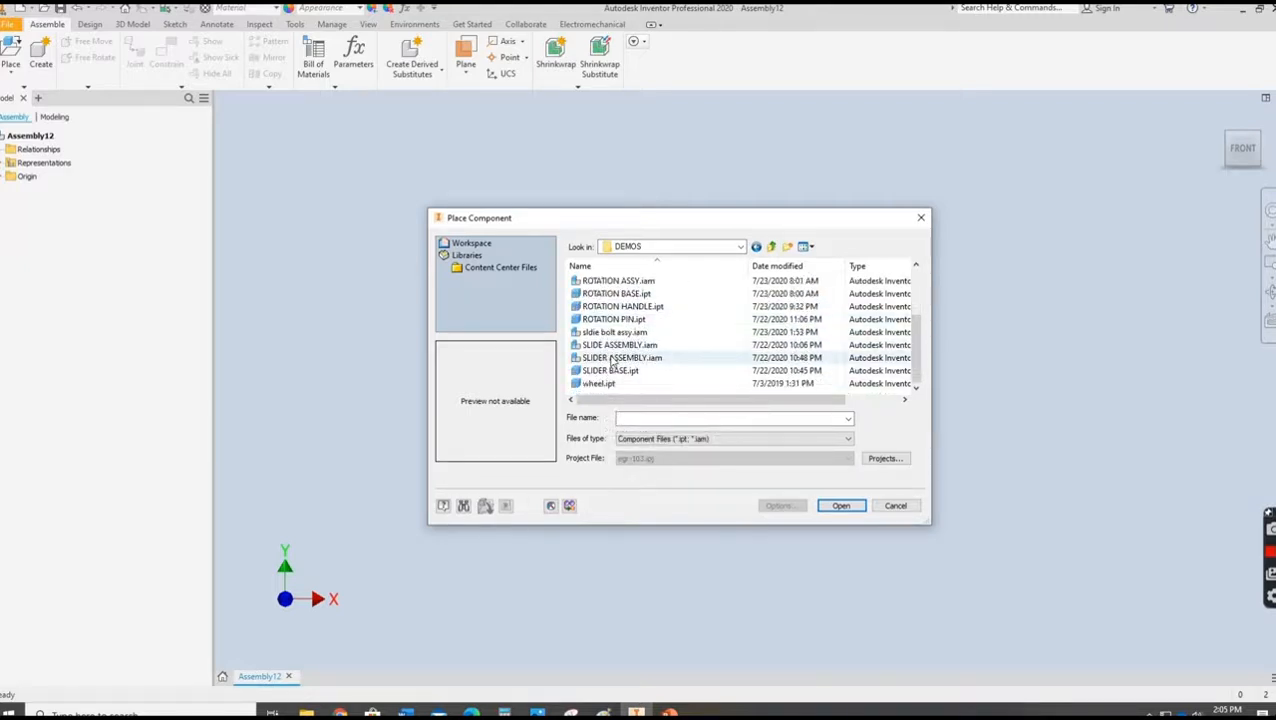
pyautogui.scroll(2, 614, 354)
pyautogui.scroll(1, 614, 354)
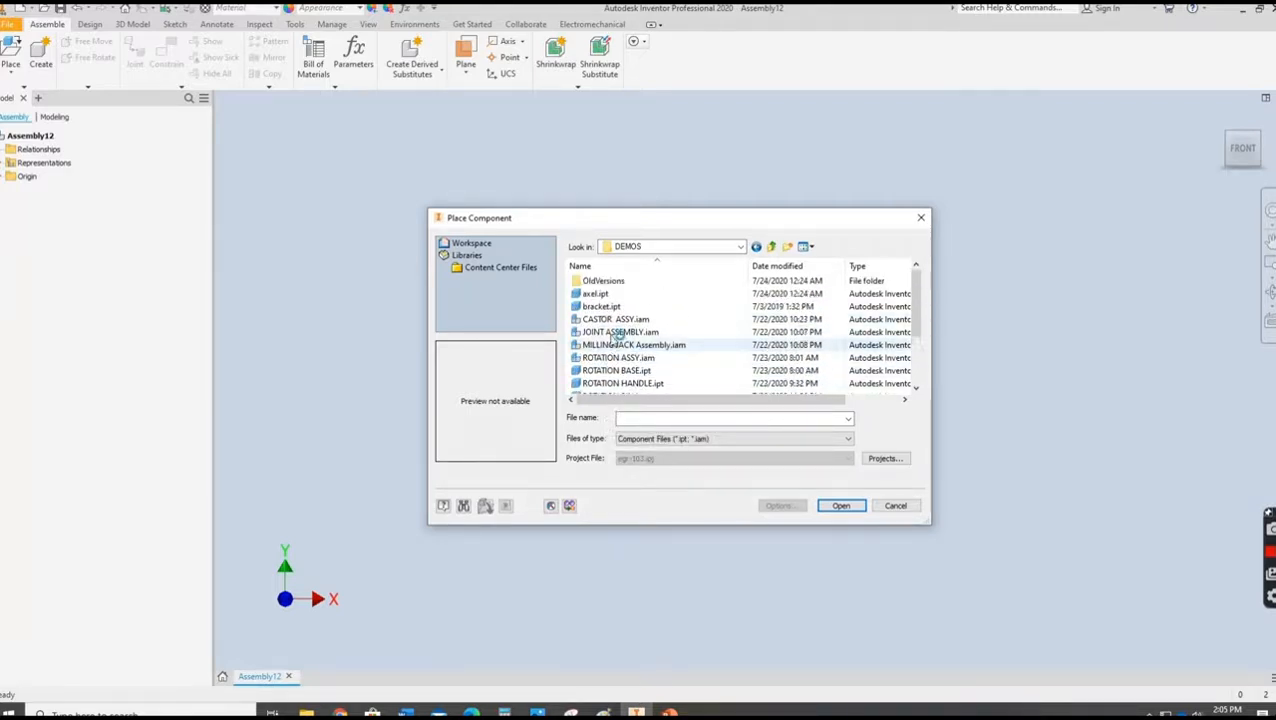
pyautogui.click(771, 247)
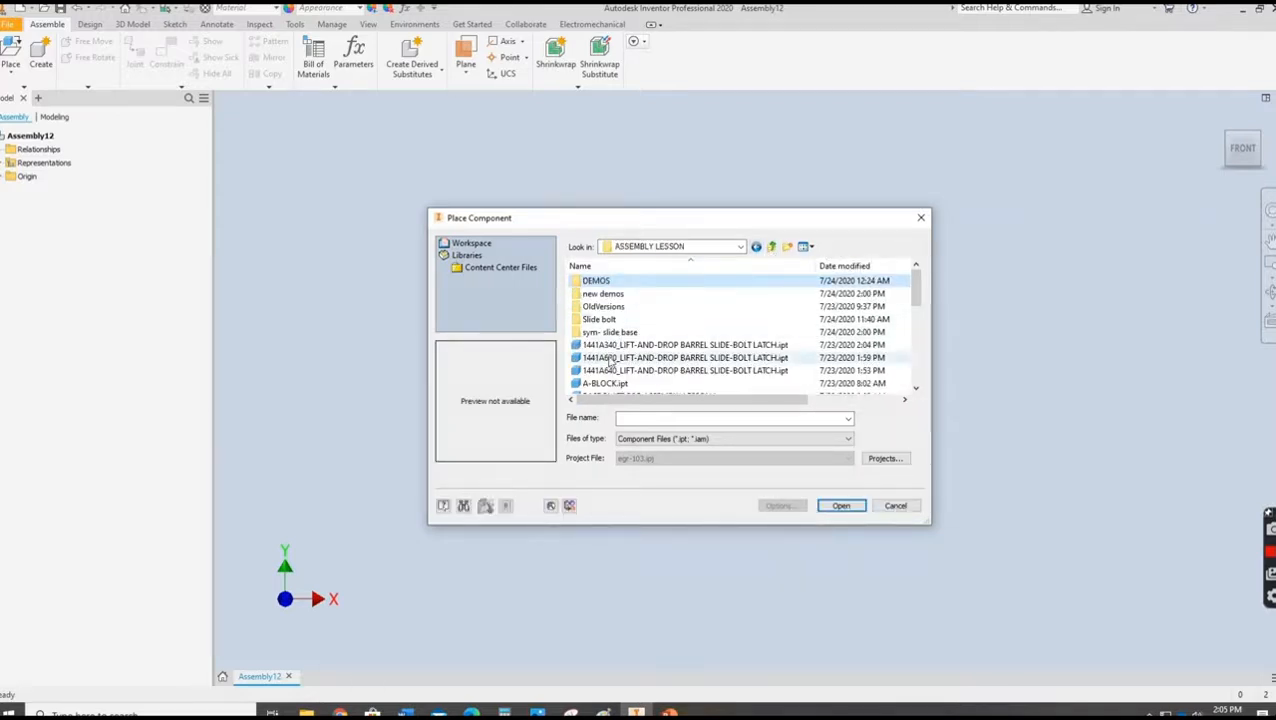
# - Place one instance of BEARING FOR ASSEMBLY LESSON.ipt from the ASSEMBLY LESSON folder, using the home view
pyautogui.scroll(-1, 610, 362)
pyautogui.click(610, 358)
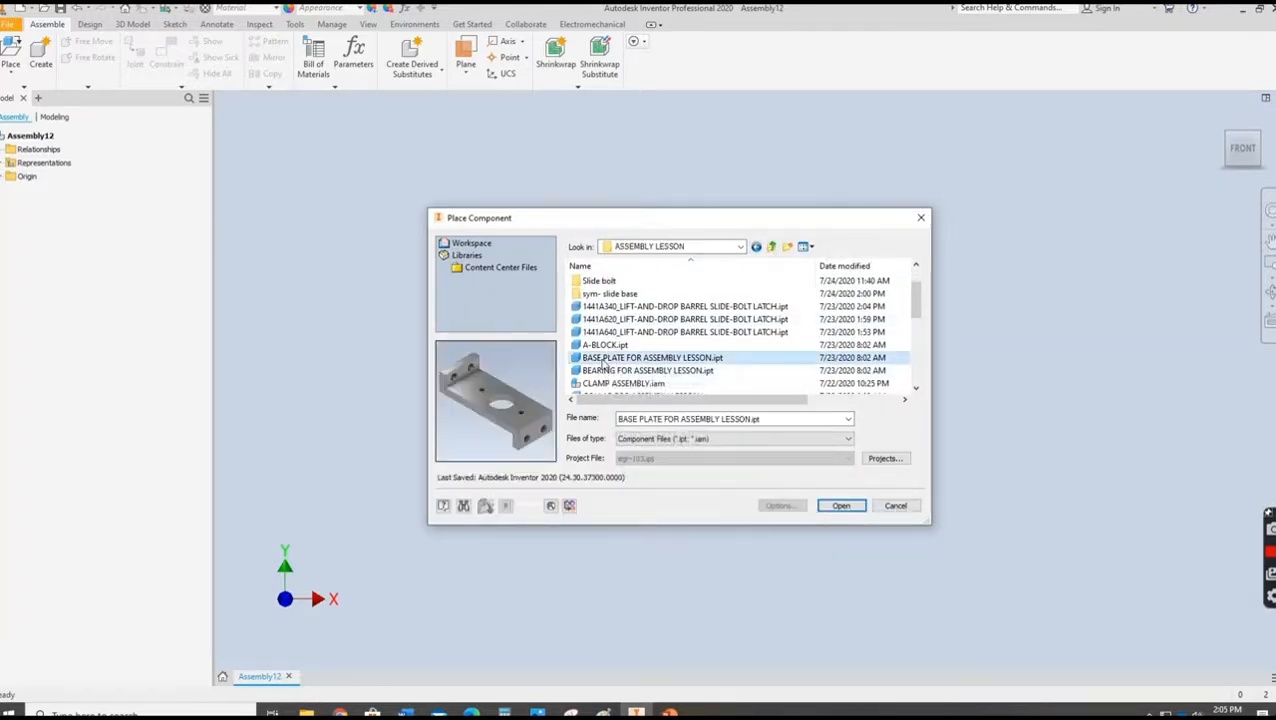
pyautogui.click(600, 371)
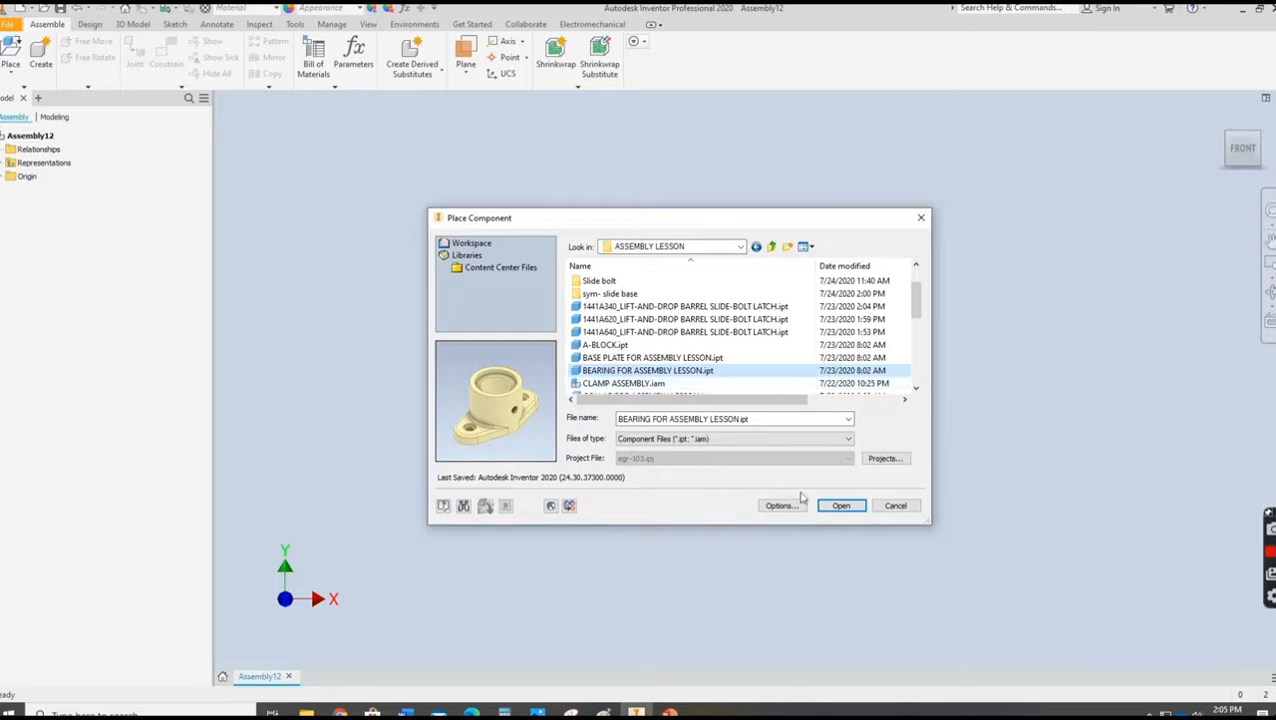
pyautogui.click(841, 506)
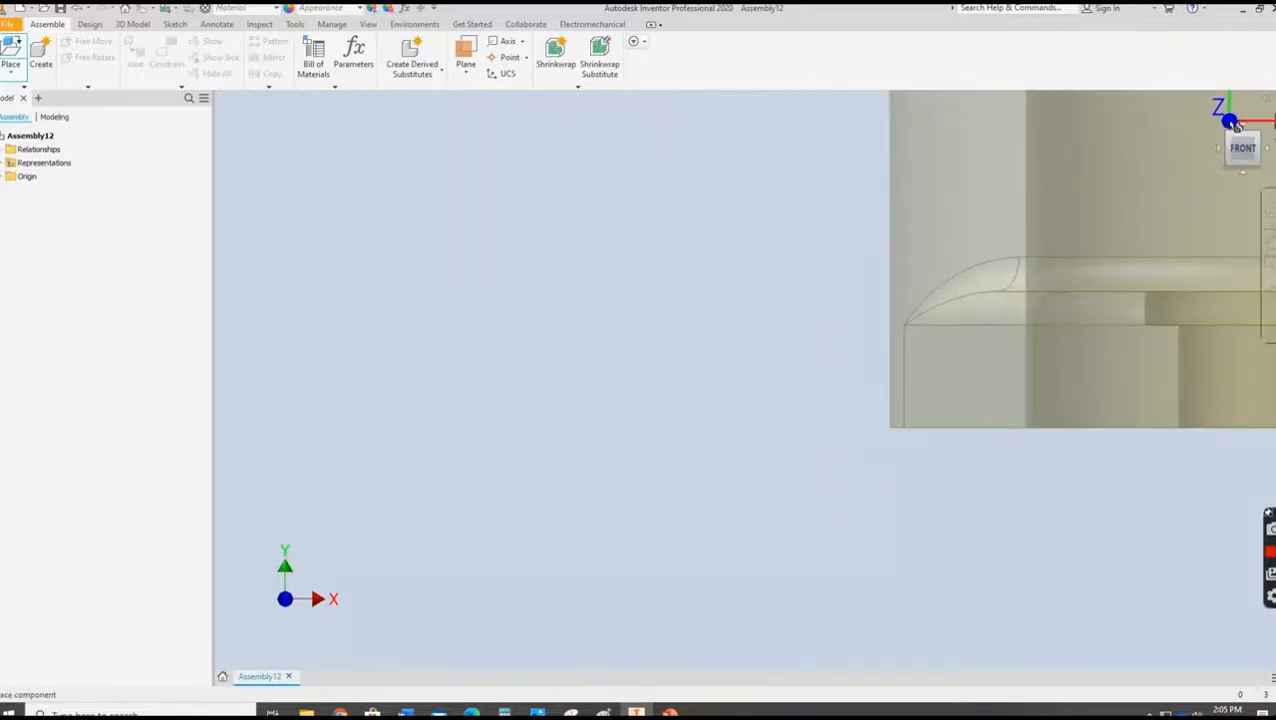
pyautogui.click(1224, 121)
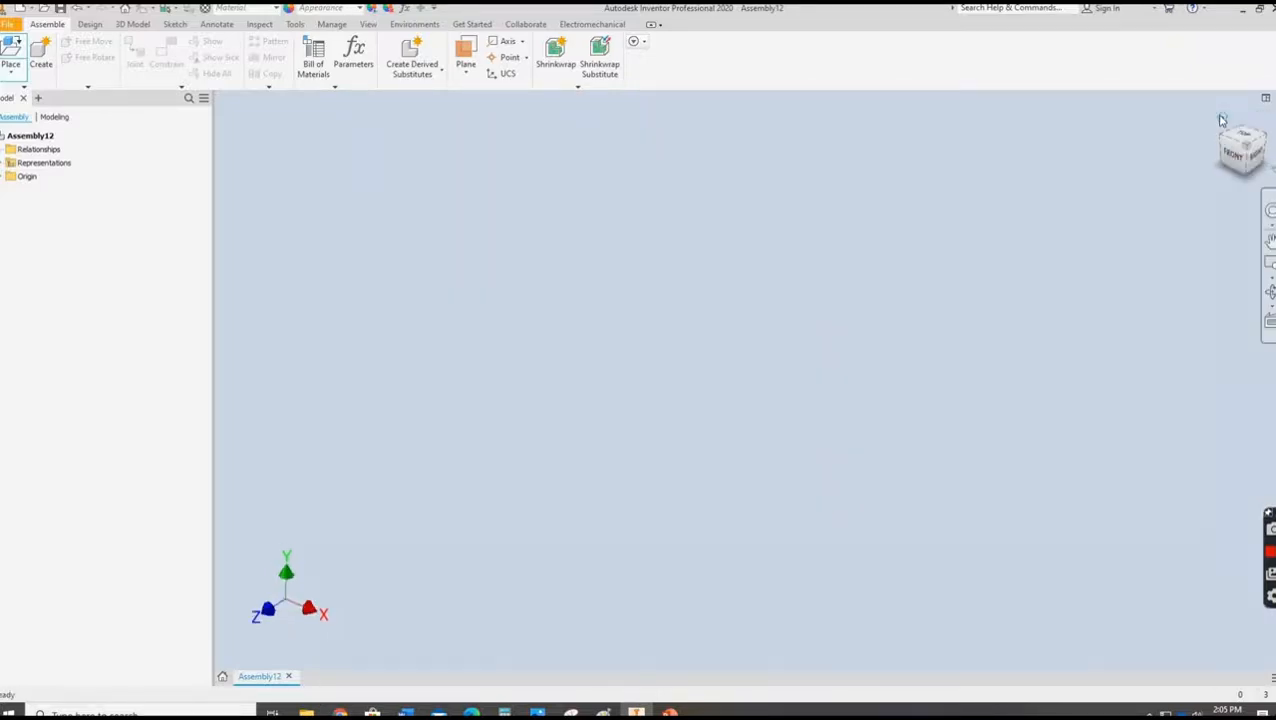
pyautogui.scroll(3, 681, 363)
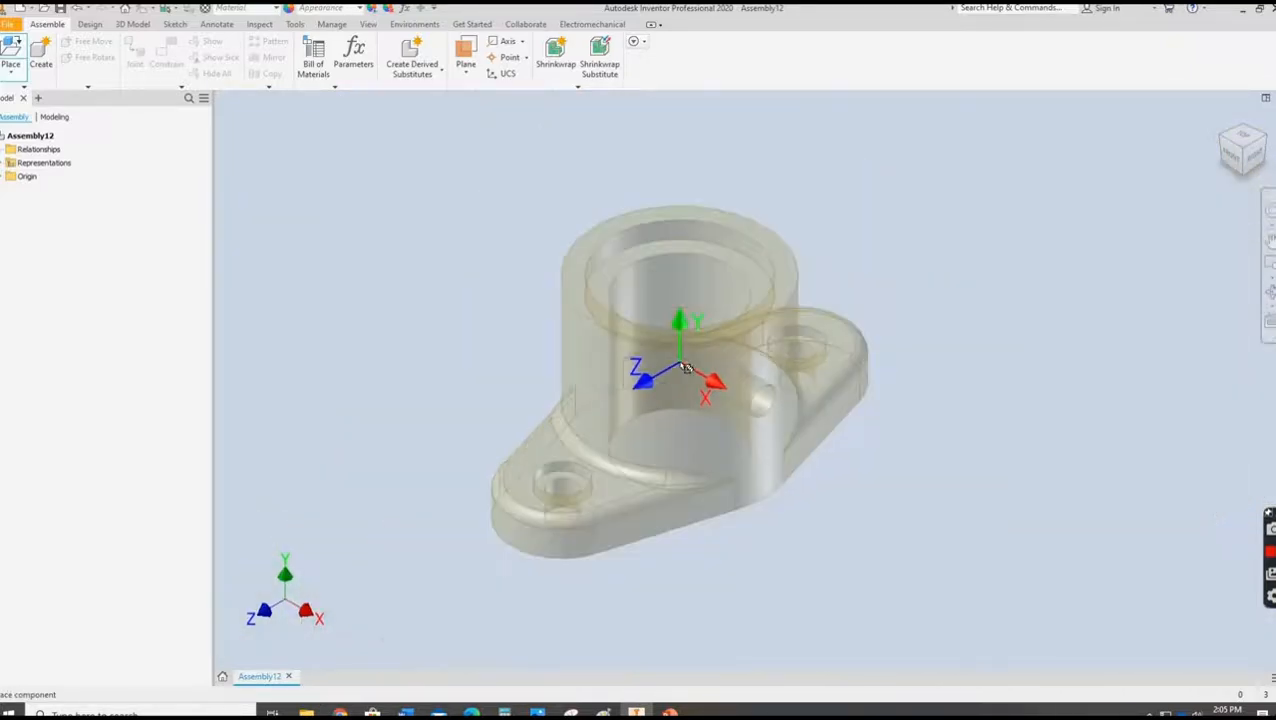
pyautogui.click(812, 362)
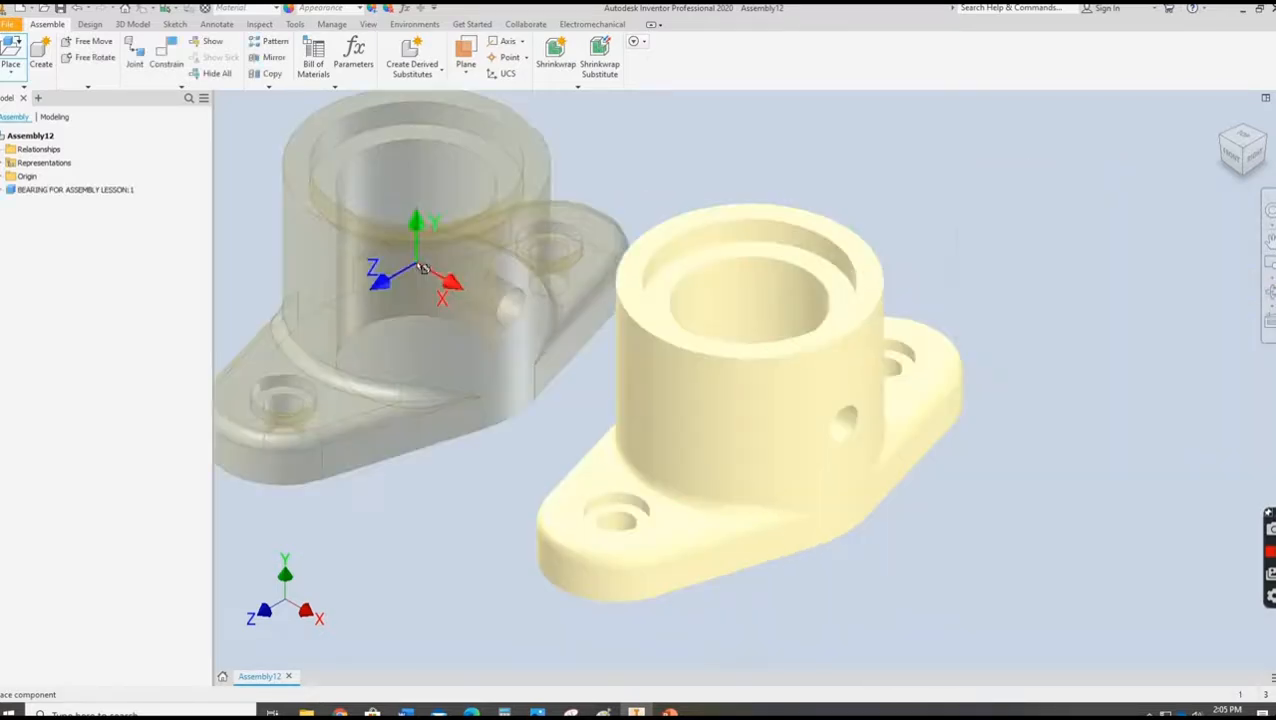
pyautogui.rightClick(434, 265)
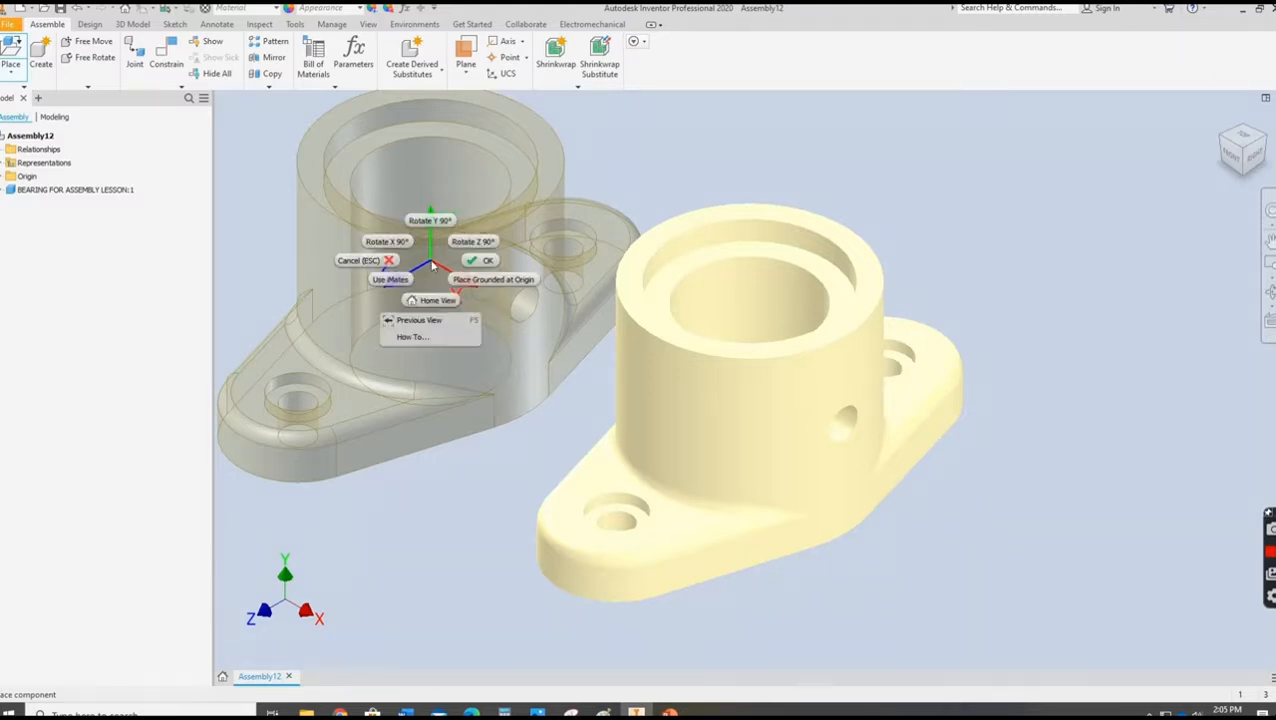
pyautogui.click(446, 262)
pyautogui.rightClick(445, 260)
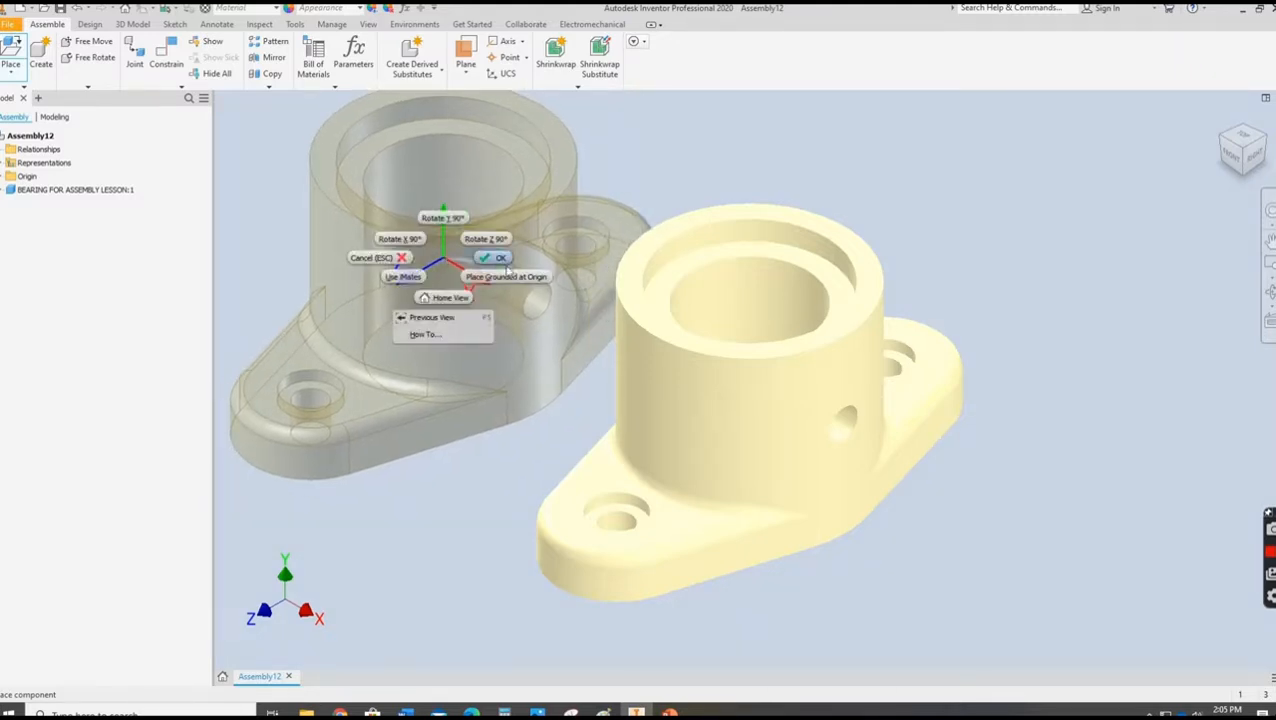
pyautogui.click(496, 259)
# - Turn on the Degrees of Freedom display and reposition the unconstrained bearing in the assembly
pyautogui.moveTo(698, 390); pyautogui.dragTo(654, 343)
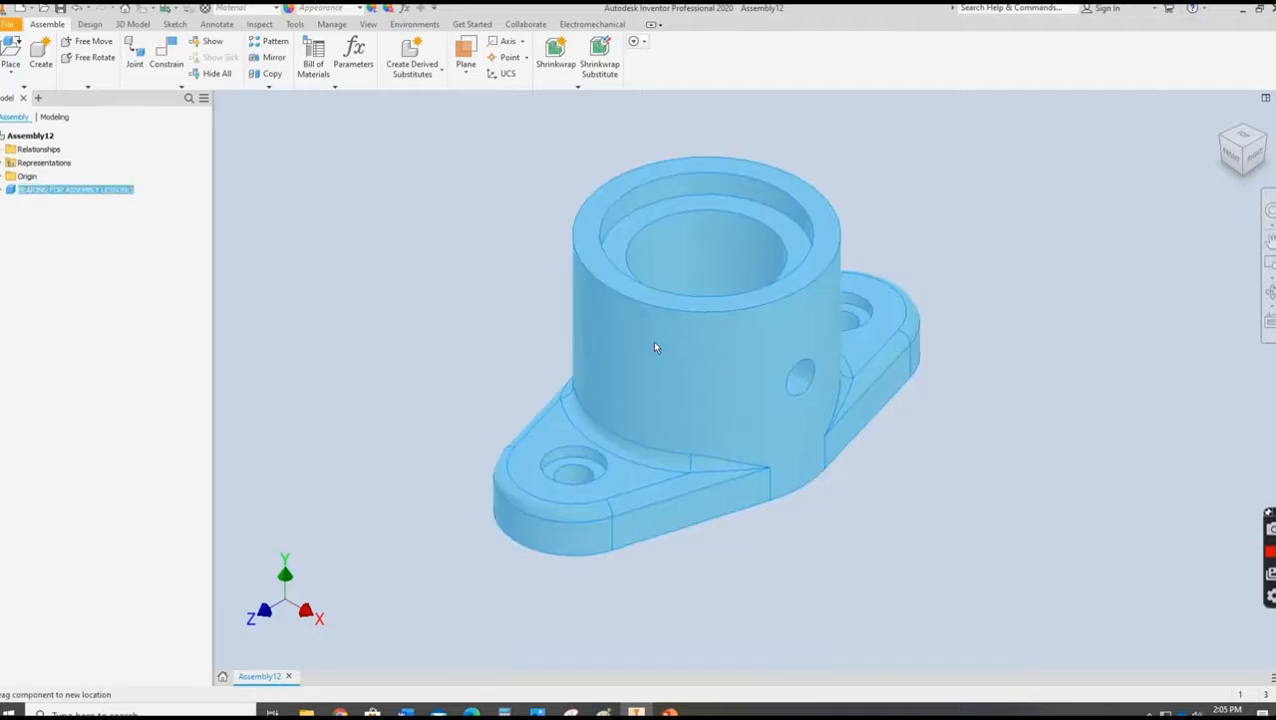
pyautogui.click(418, 361)
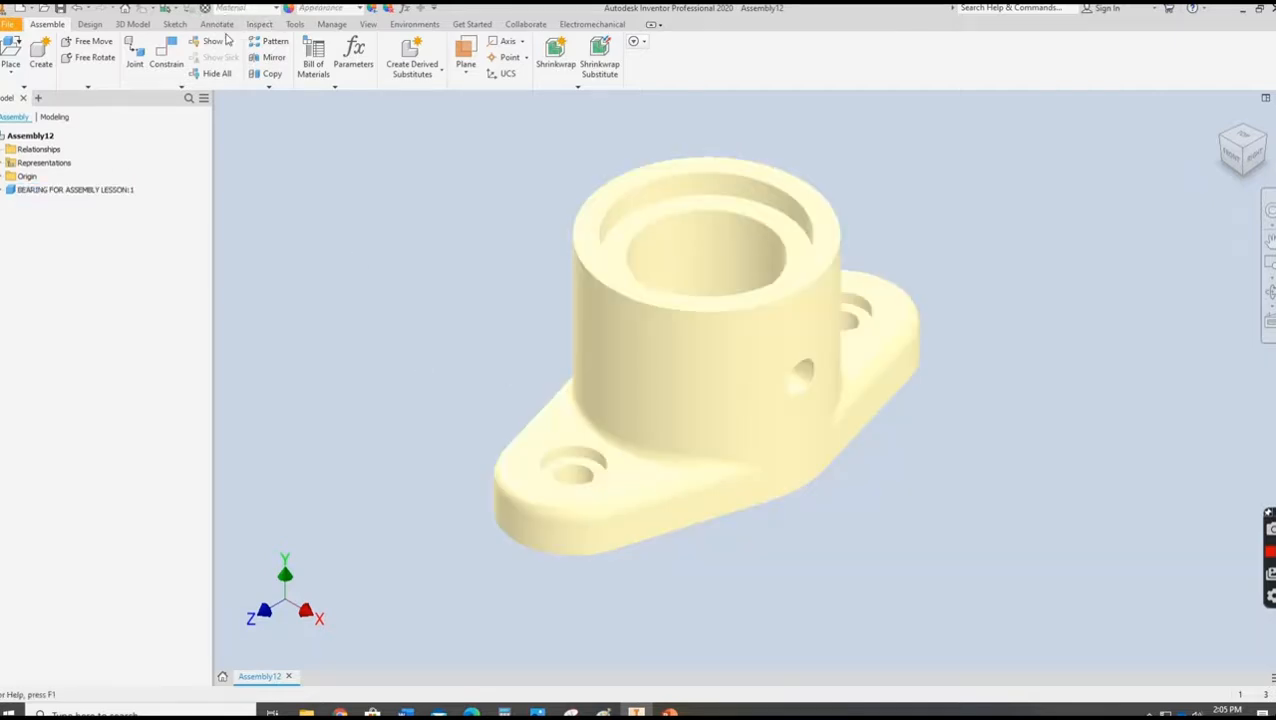
pyautogui.click(368, 24)
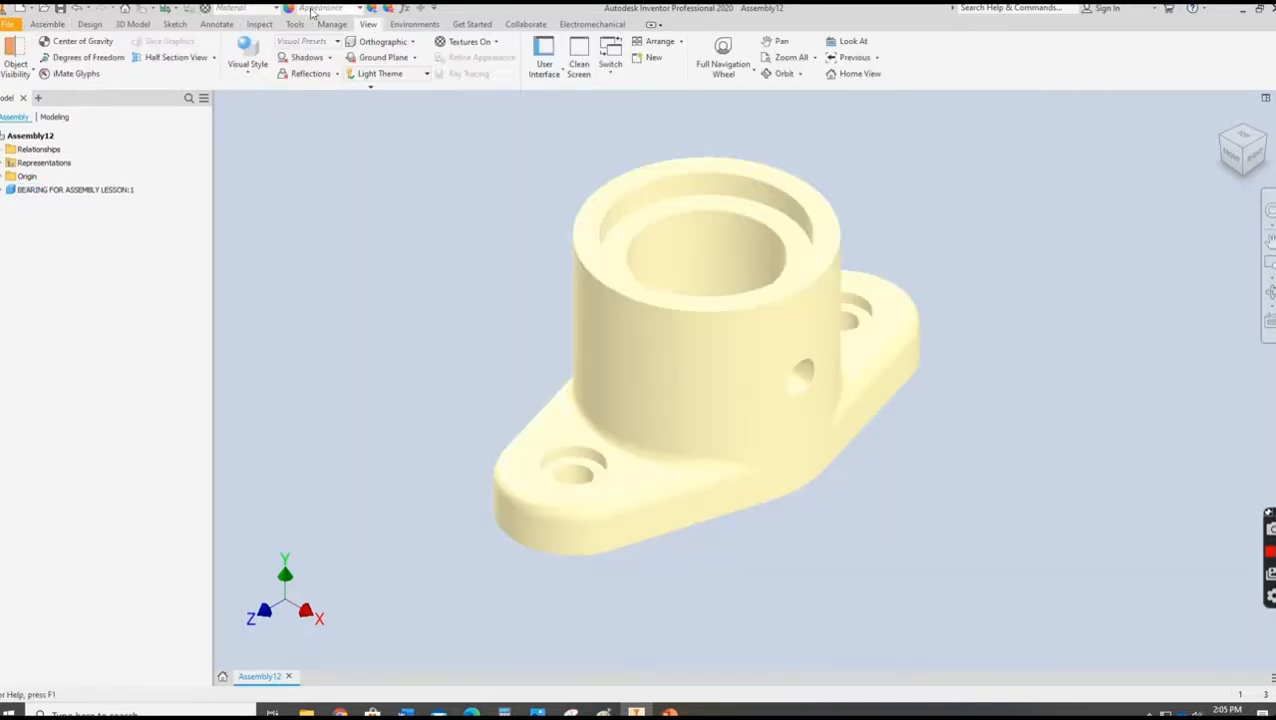
pyautogui.click(88, 57)
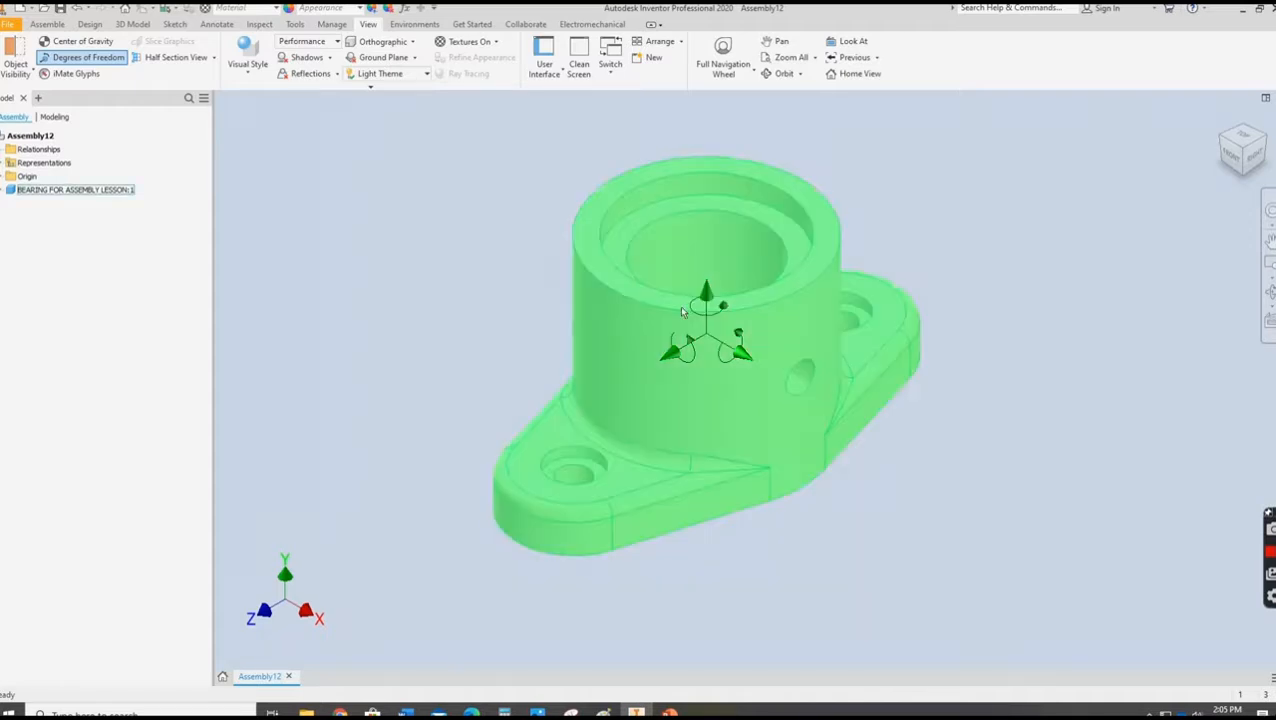
pyautogui.moveTo(657, 362); pyautogui.dragTo(630, 406)
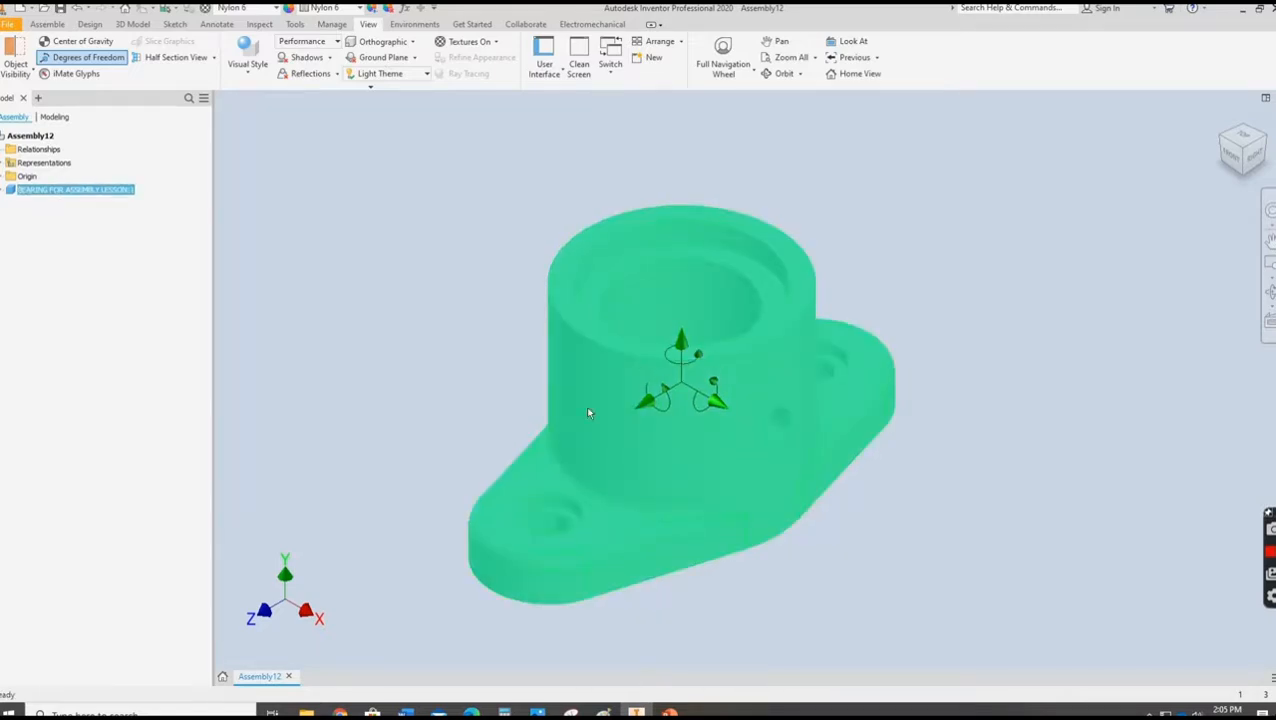
pyautogui.click(396, 371)
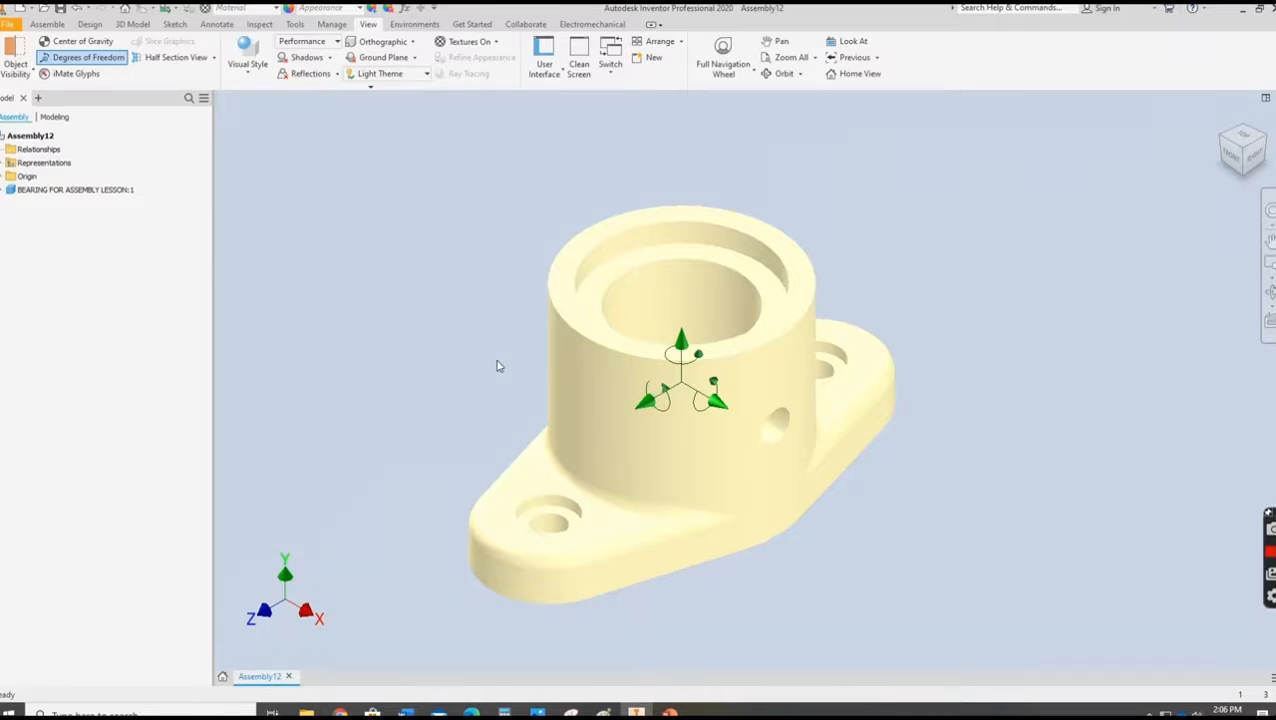
# - Set the bearing as Grounded, and try to move it to test the grounding
pyautogui.click(579, 414)
pyautogui.rightClick(578, 414)
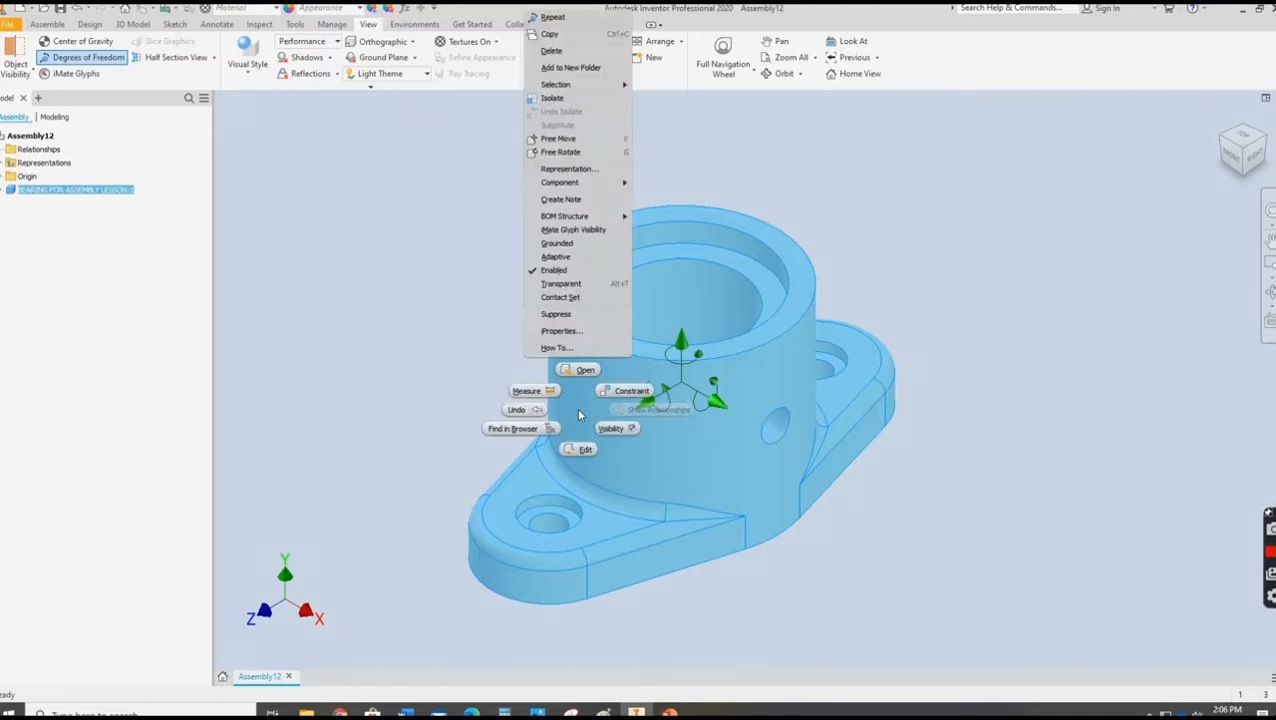
pyautogui.click(567, 245)
pyautogui.click(450, 277)
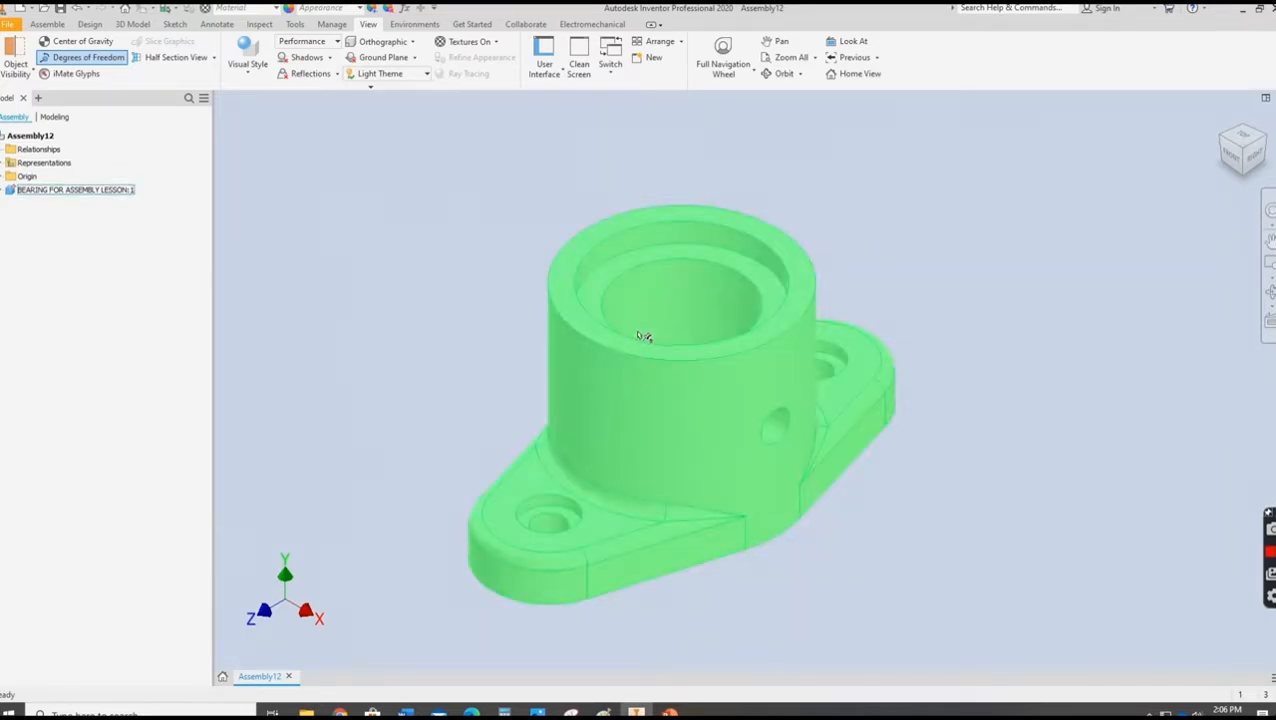
pyautogui.click(584, 370)
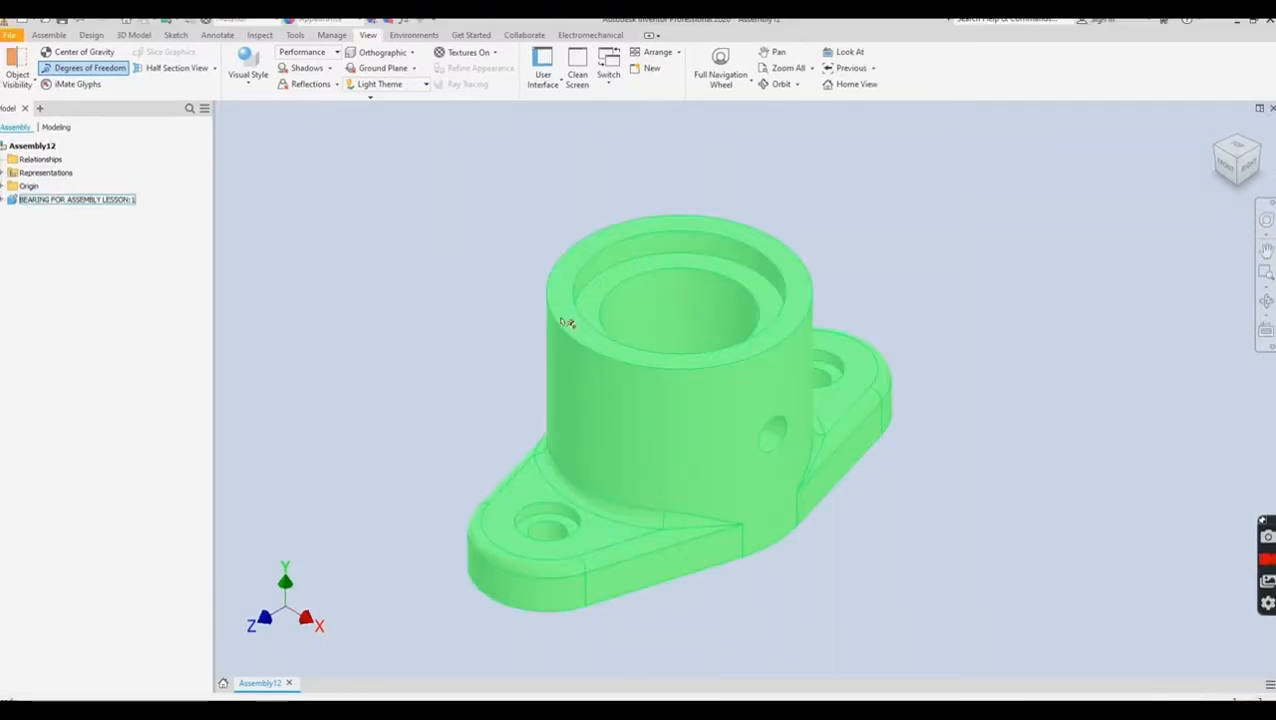
pyautogui.press('Escape')
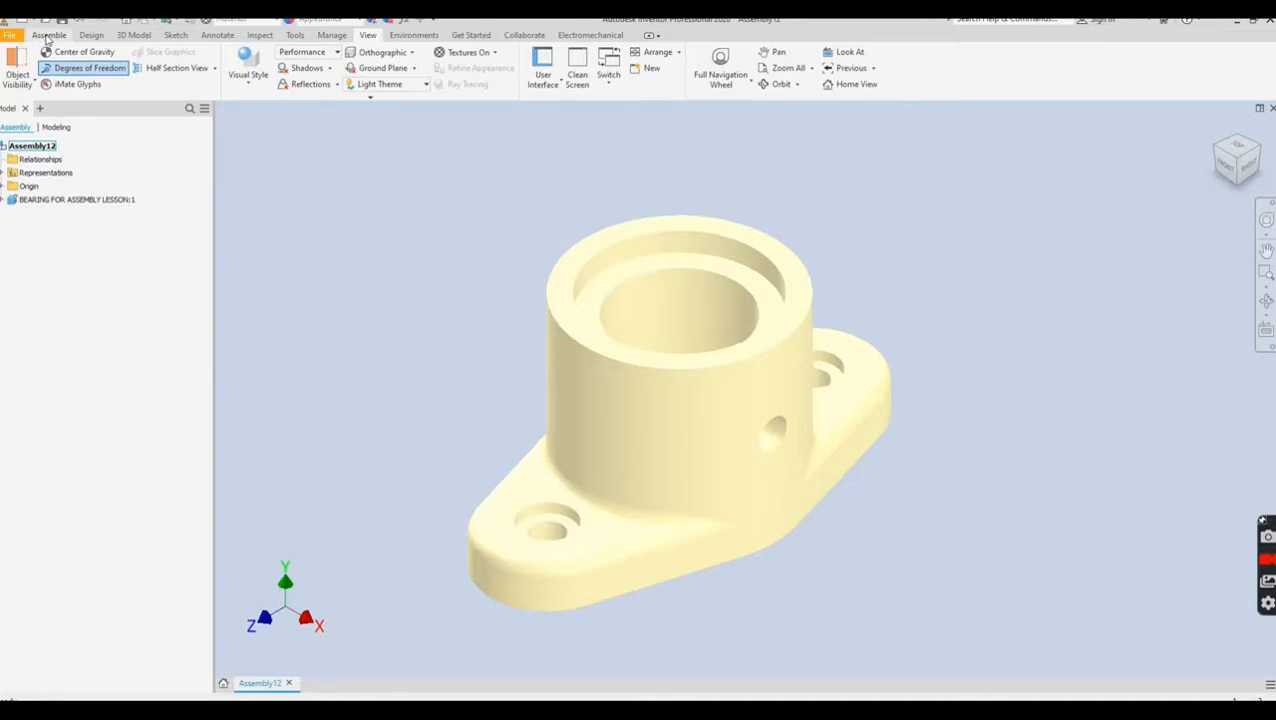
# - Place one instance of COLLAR FOR ASSEMBLY LESSON.ipt in the empty space beside the bearing, without overlapping it
pyautogui.click(48, 35)
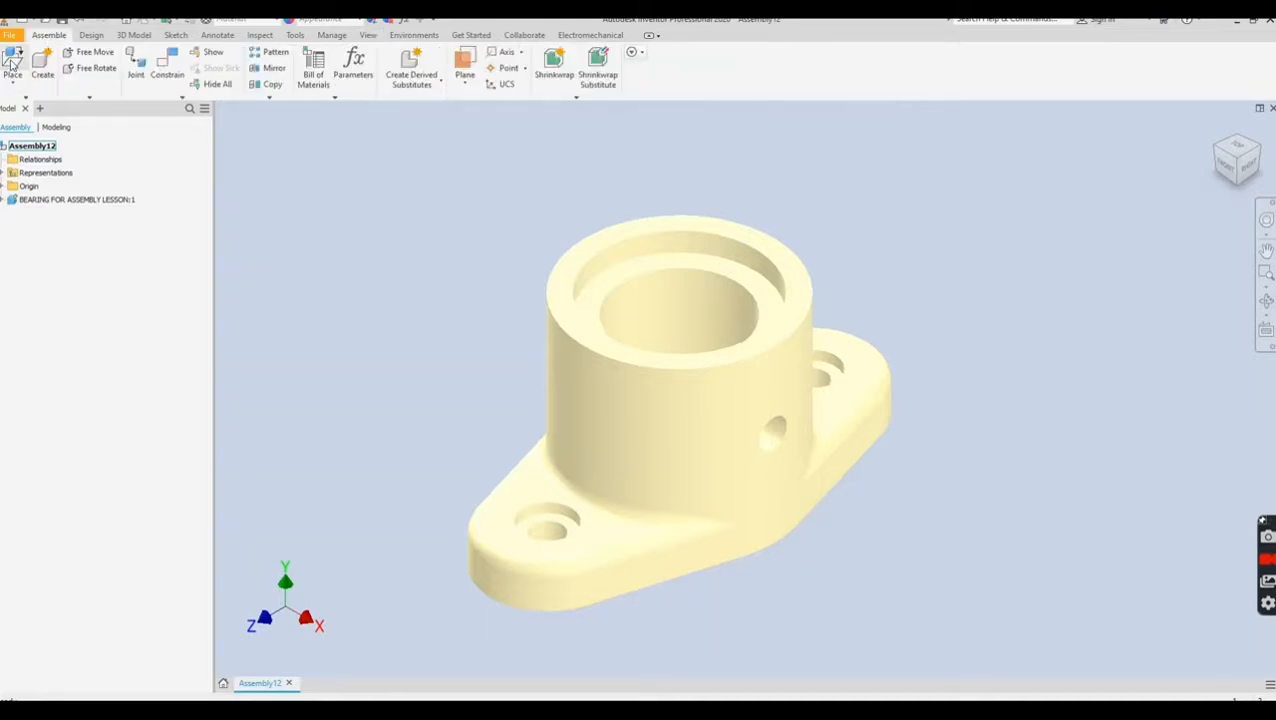
pyautogui.click(12, 62)
pyautogui.scroll(-3, 640, 375)
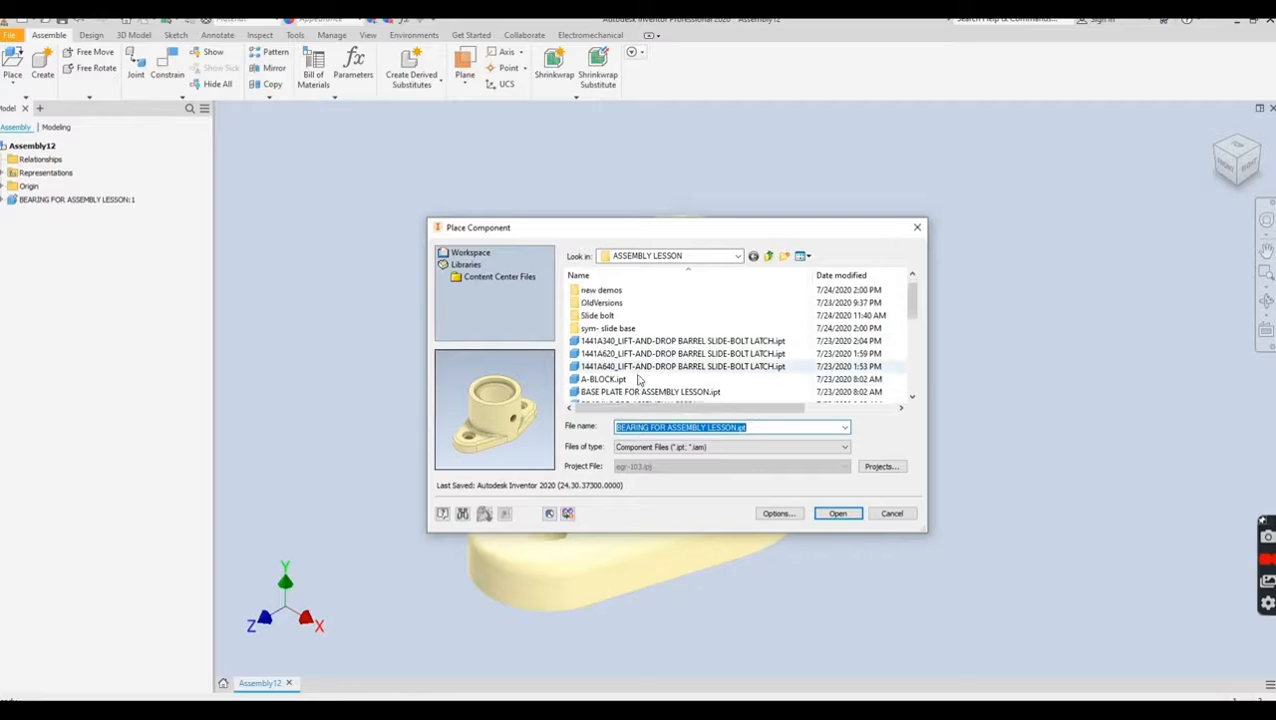
pyautogui.click(640, 380)
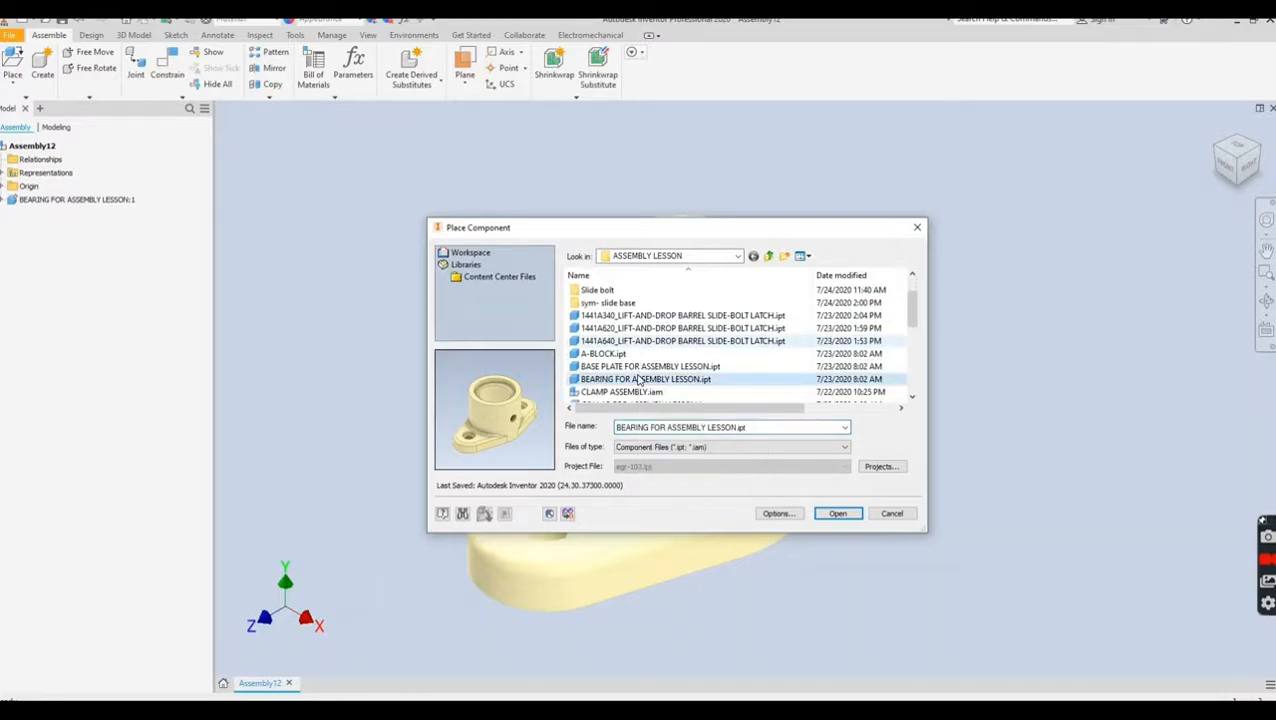
pyautogui.scroll(-1, 620, 383)
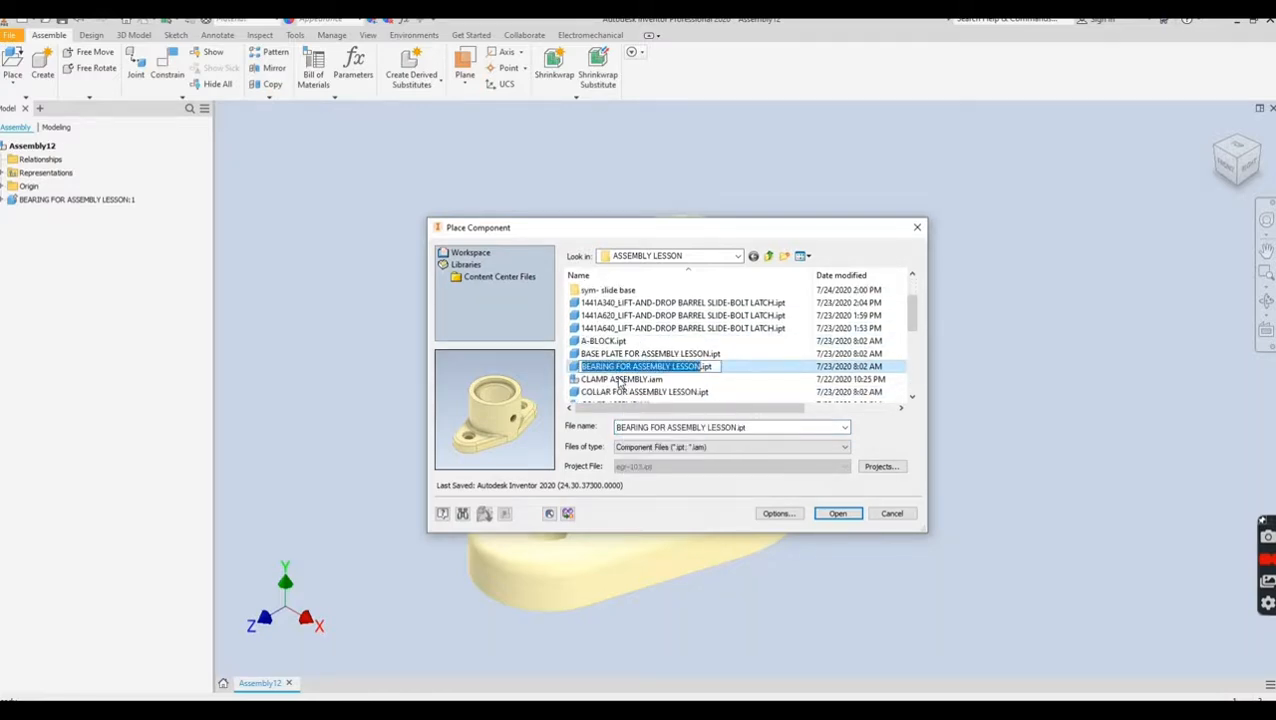
pyautogui.click(620, 367)
pyautogui.click(608, 393)
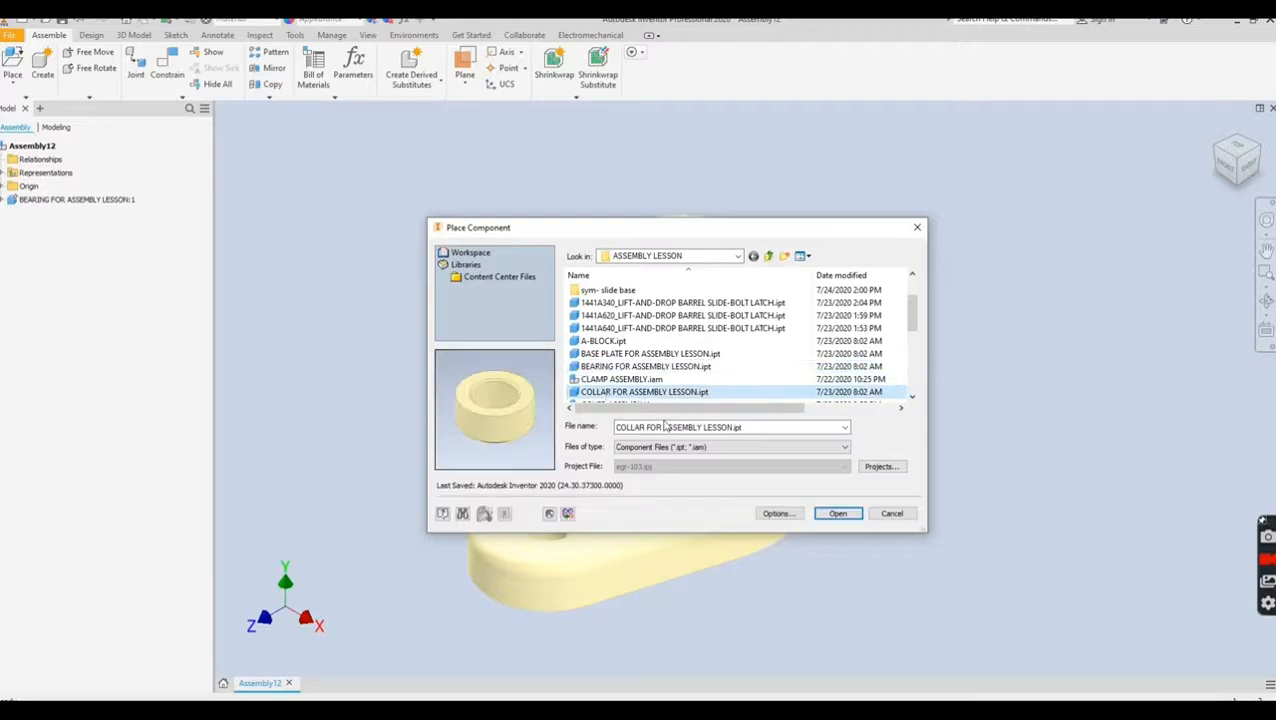
pyautogui.click(836, 513)
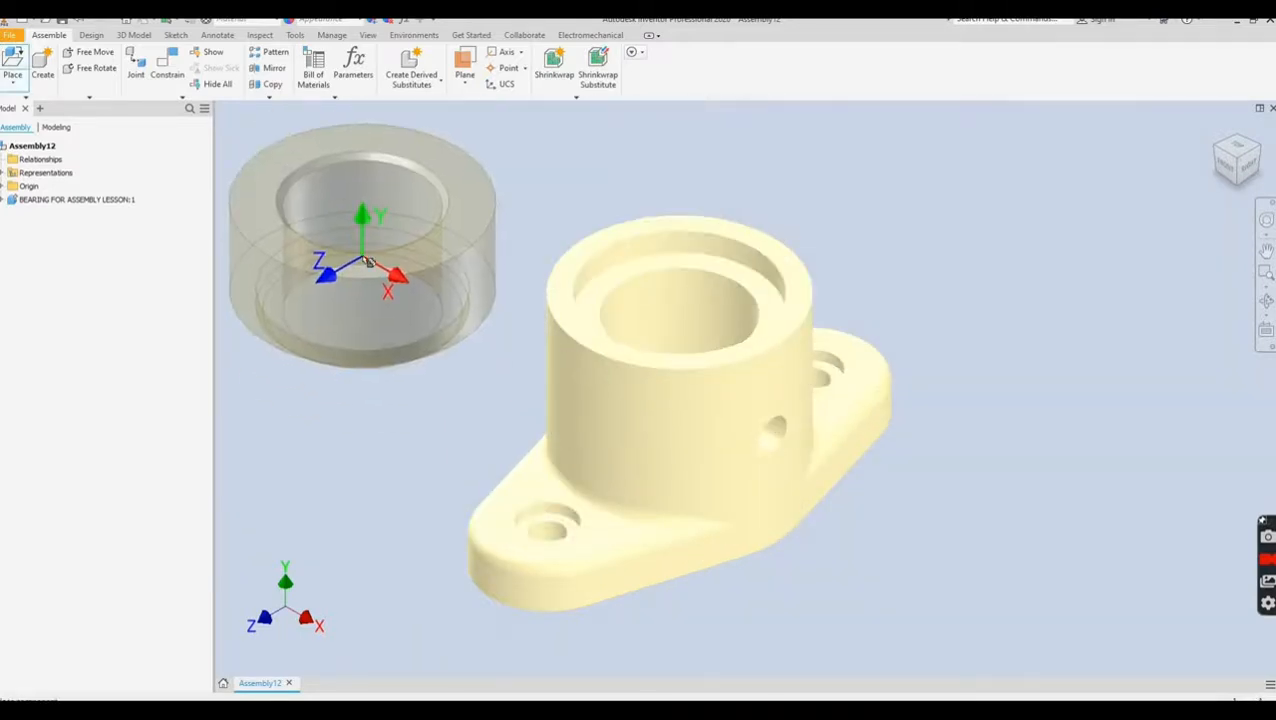
pyautogui.click(360, 255)
pyautogui.rightClick(406, 349)
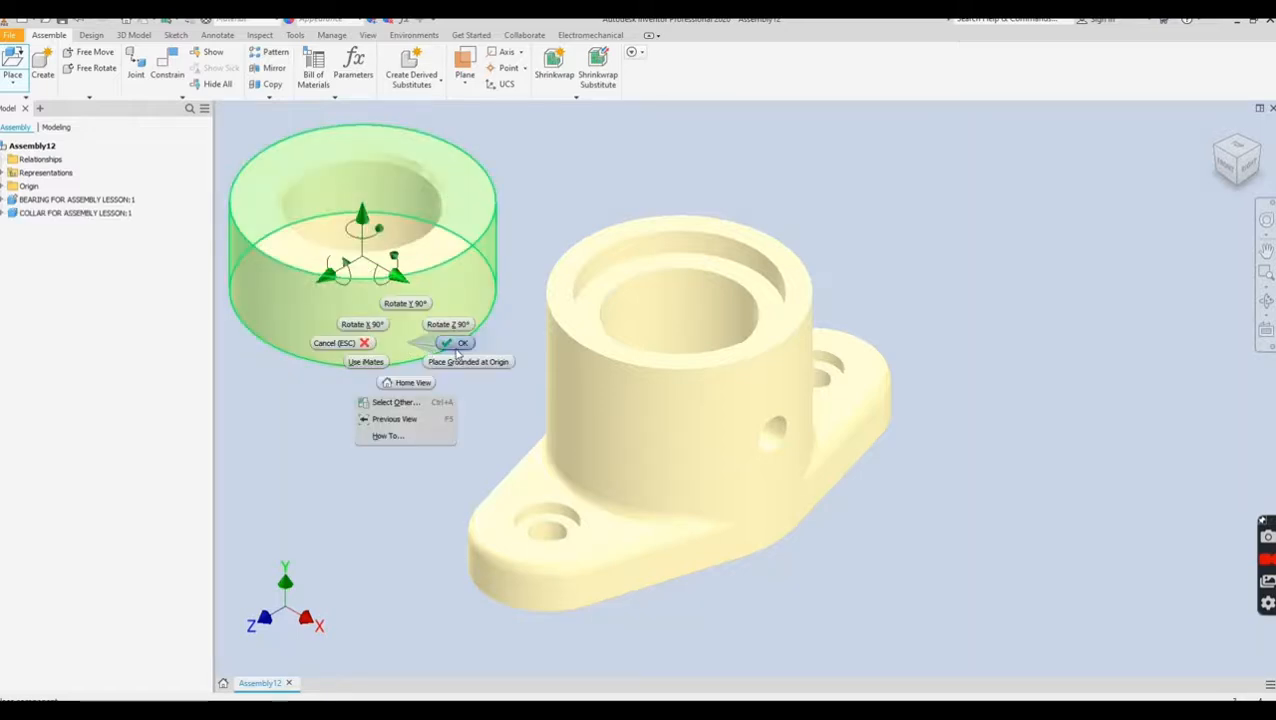
pyautogui.click(362, 315)
# - Shift the unconstrained collar slightly beside the bearing to test its freedom of movement
pyautogui.moveTo(362, 315)
pyautogui.mouseDown()
pyautogui.moveTo(414, 328)
pyautogui.moveTo(372, 338)
pyautogui.moveTo(432, 305)
pyautogui.moveTo(716, 308)
pyautogui.moveTo(439, 278)
pyautogui.moveTo(366, 304)
pyautogui.mouseUp()
pyautogui.click(365, 427)
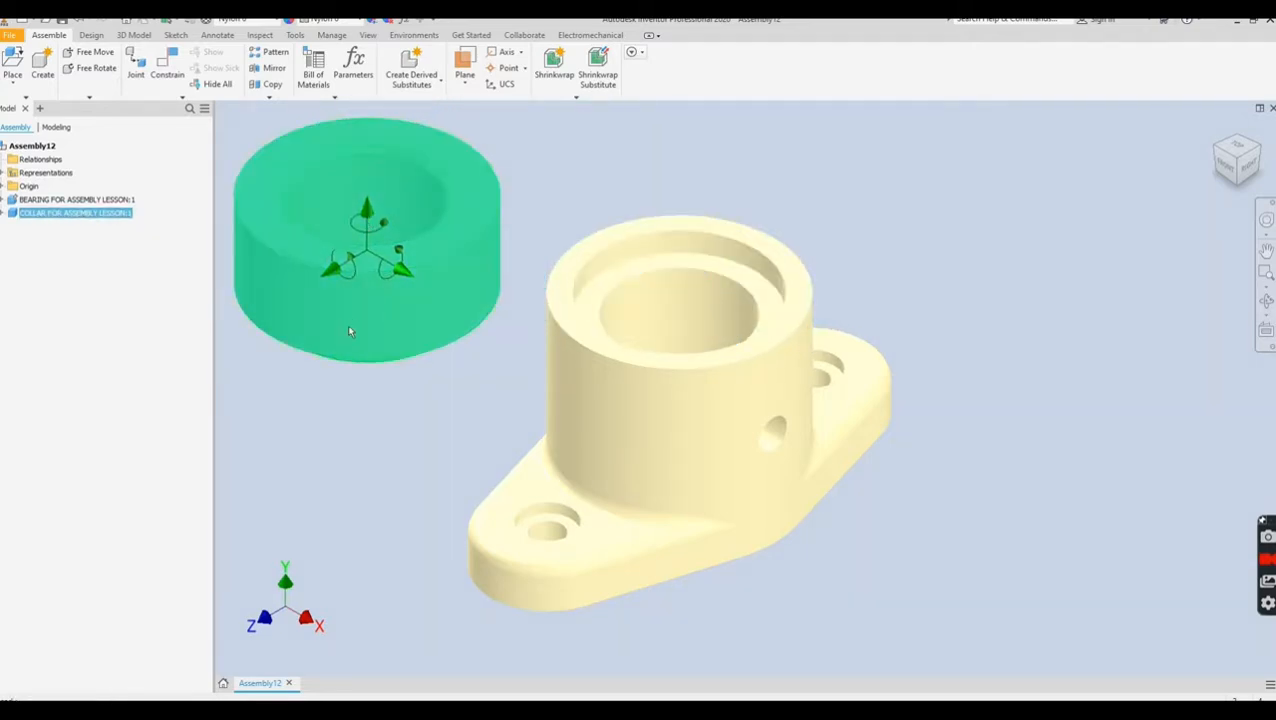
pyautogui.moveTo(353, 357); pyautogui.dragTo(354, 355)
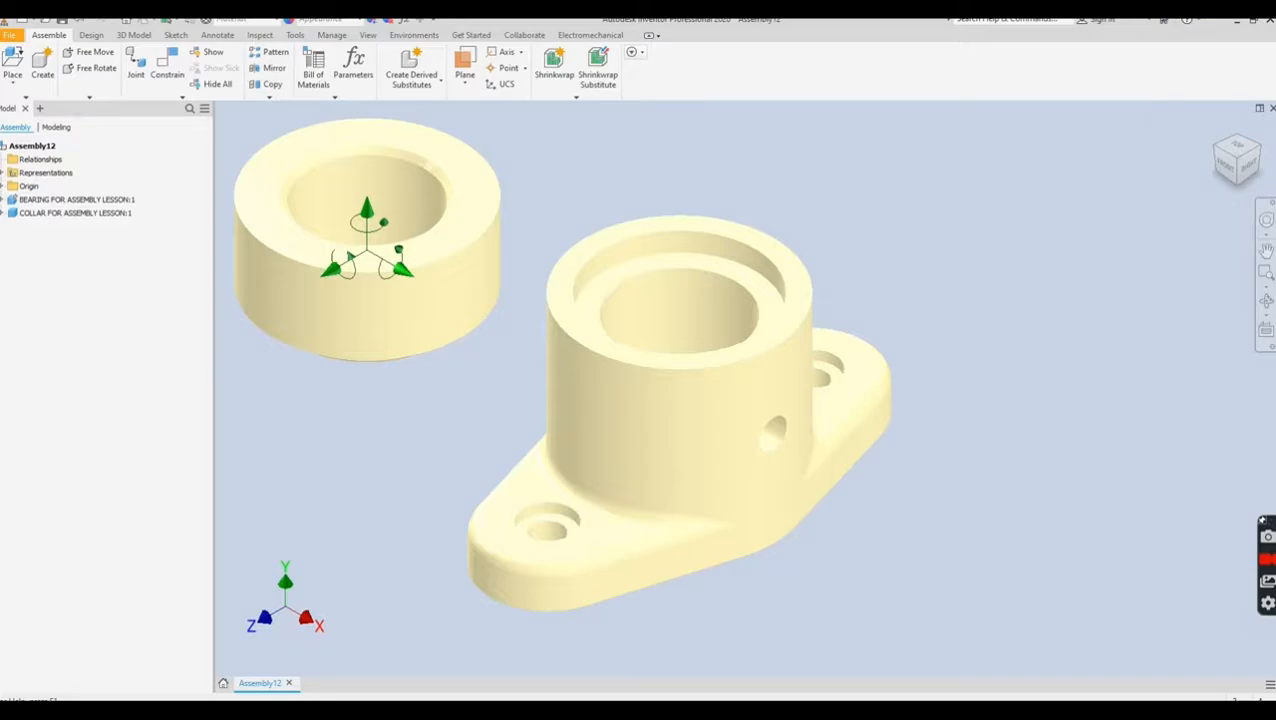
pyautogui.click(815, 668)
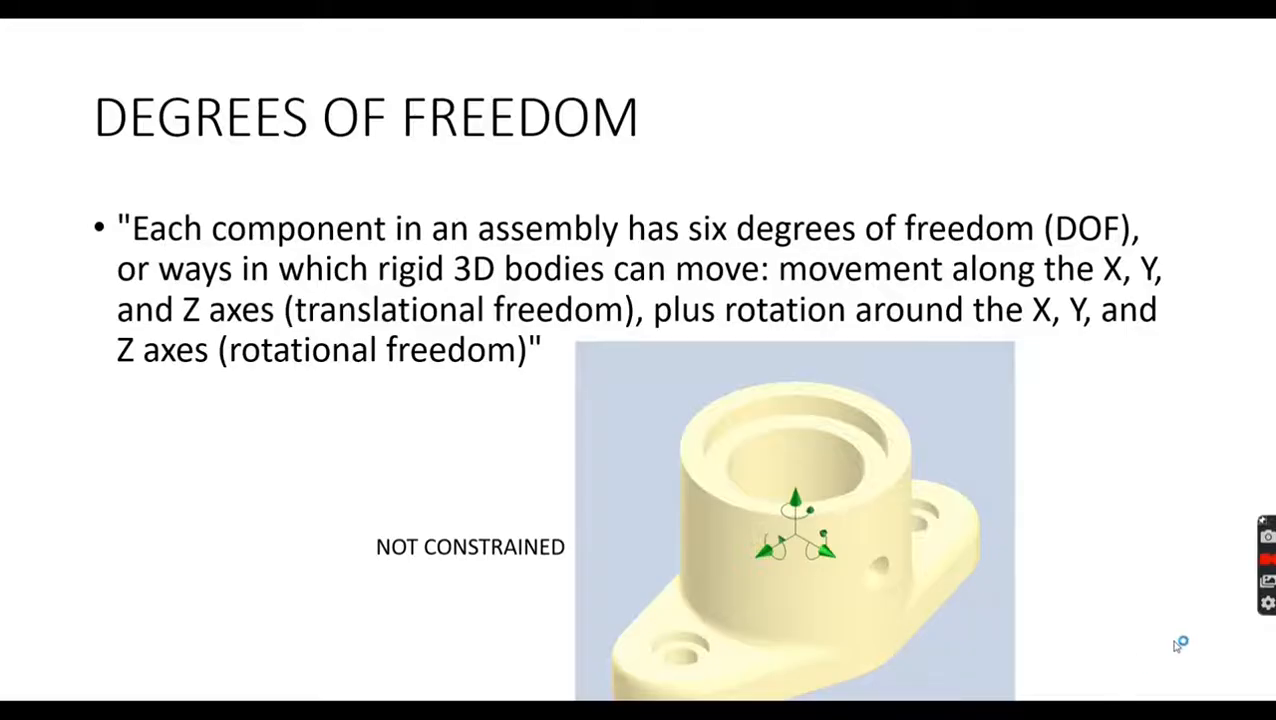
pyautogui.click(299, 446)
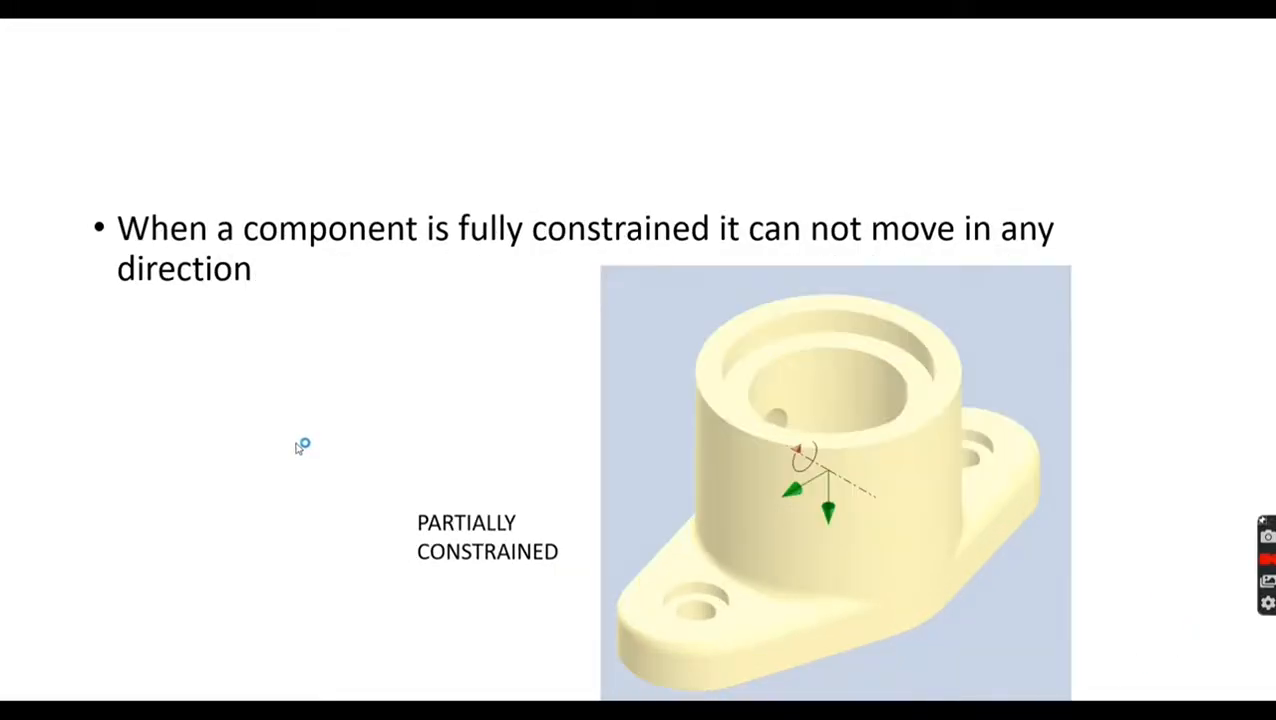
pyautogui.click(299, 446)
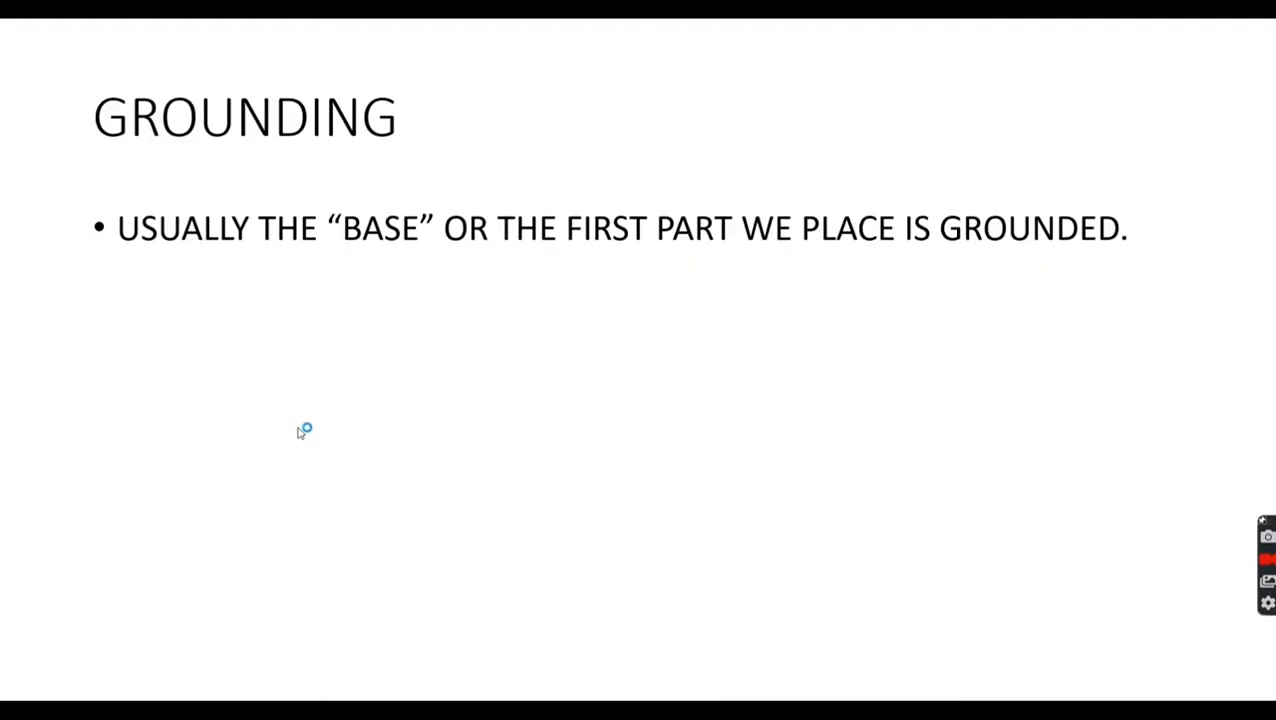
pyautogui.click(300, 380)
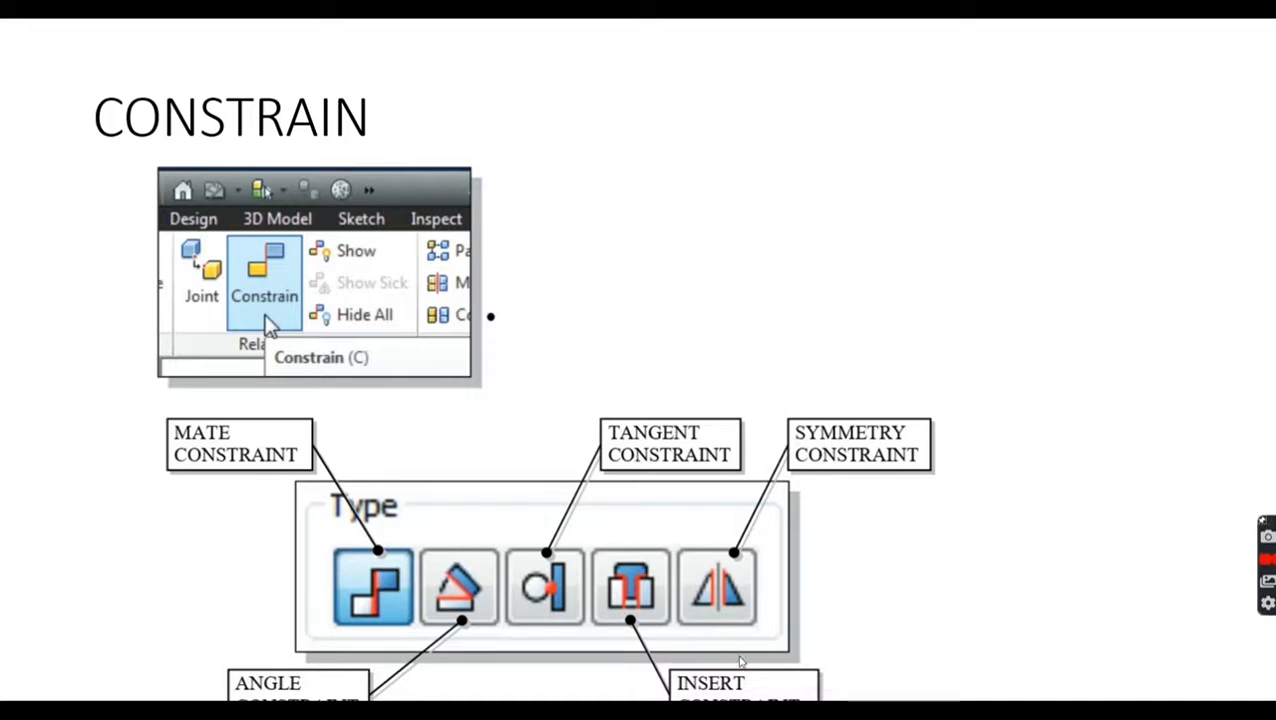
pyautogui.click(1005, 532)
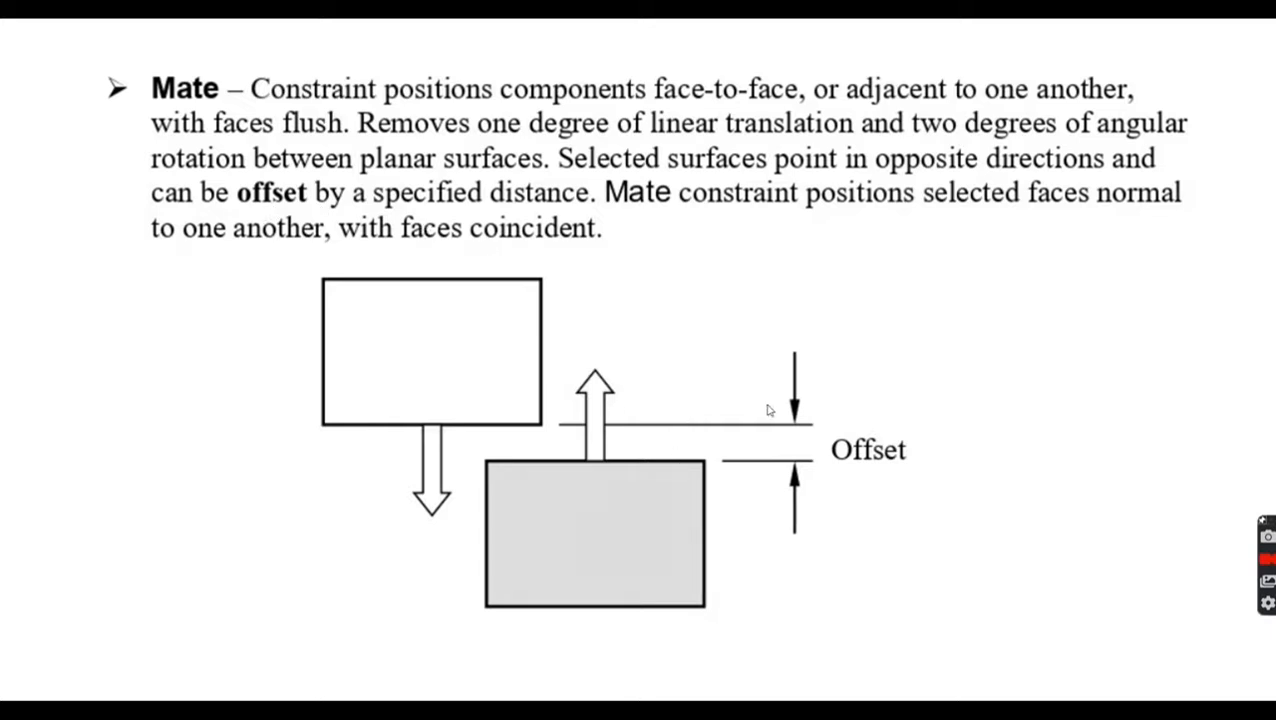
# - Switch to Inventor and mate the collar's bore axis to the bearing's bore axis with a 0.000 in offset
pyautogui.hotkey('alt', 'Tab')
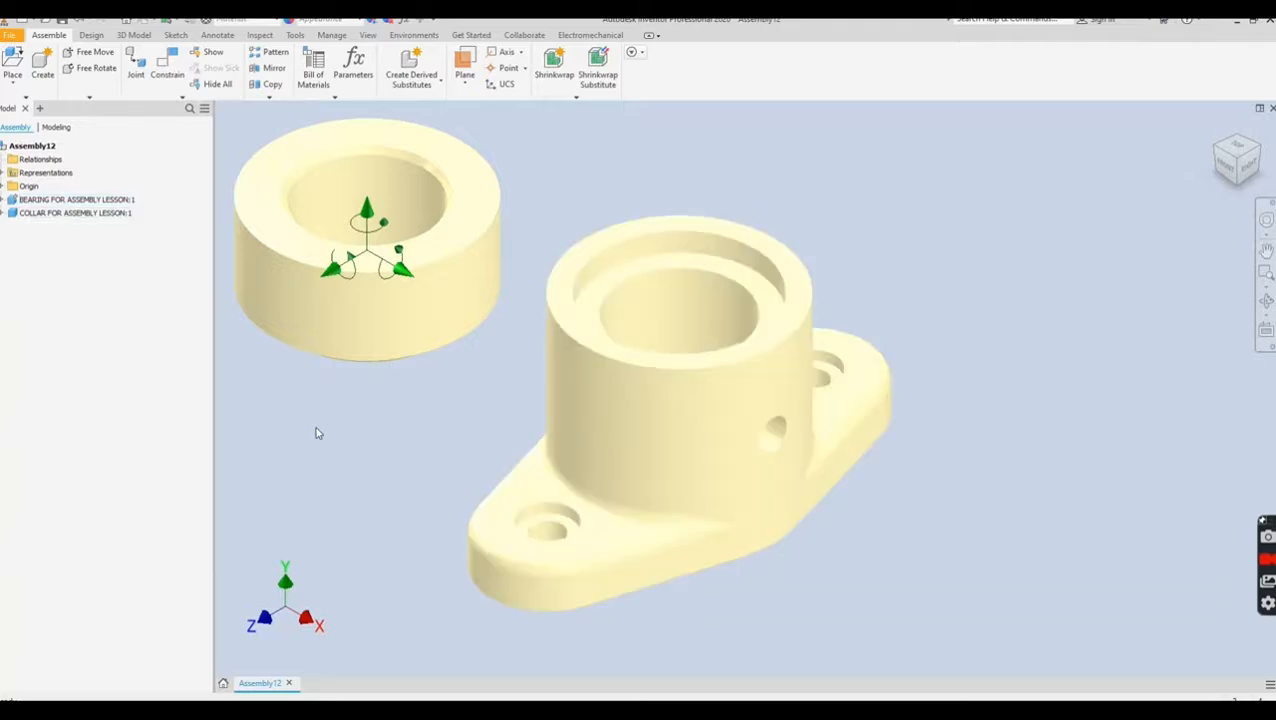
pyautogui.click(167, 70)
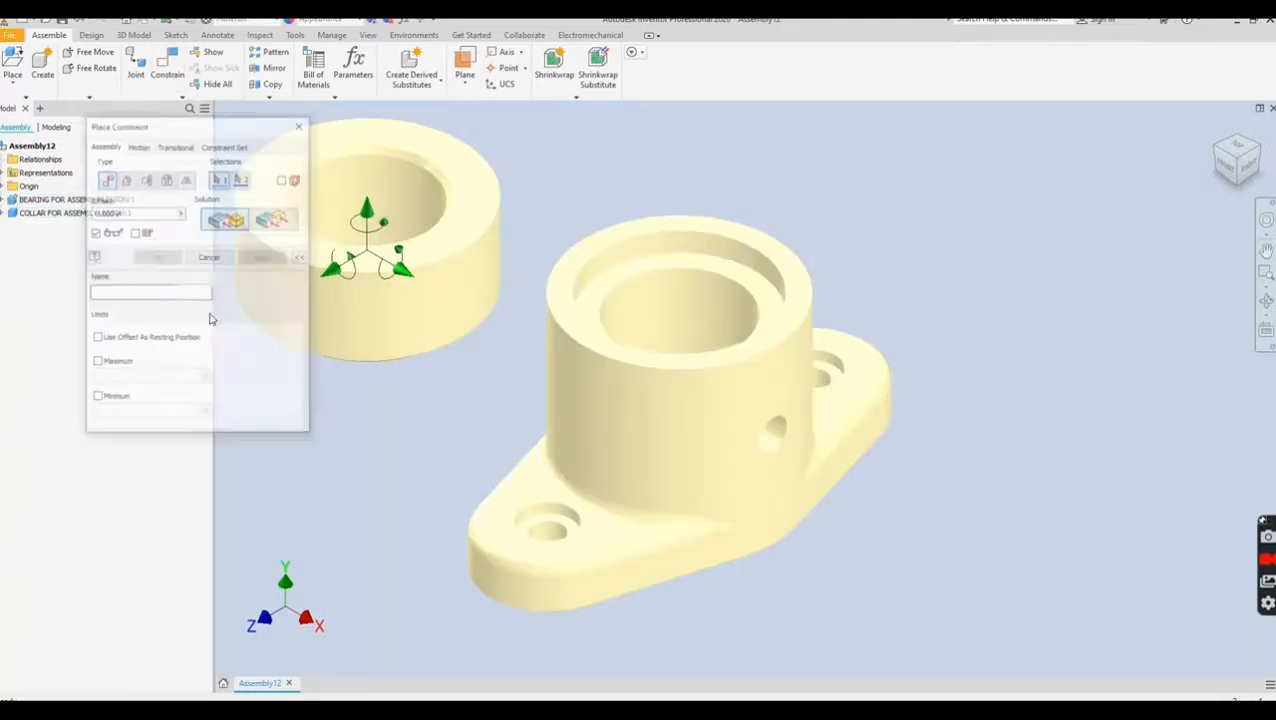
pyautogui.moveTo(213, 135); pyautogui.dragTo(197, 340)
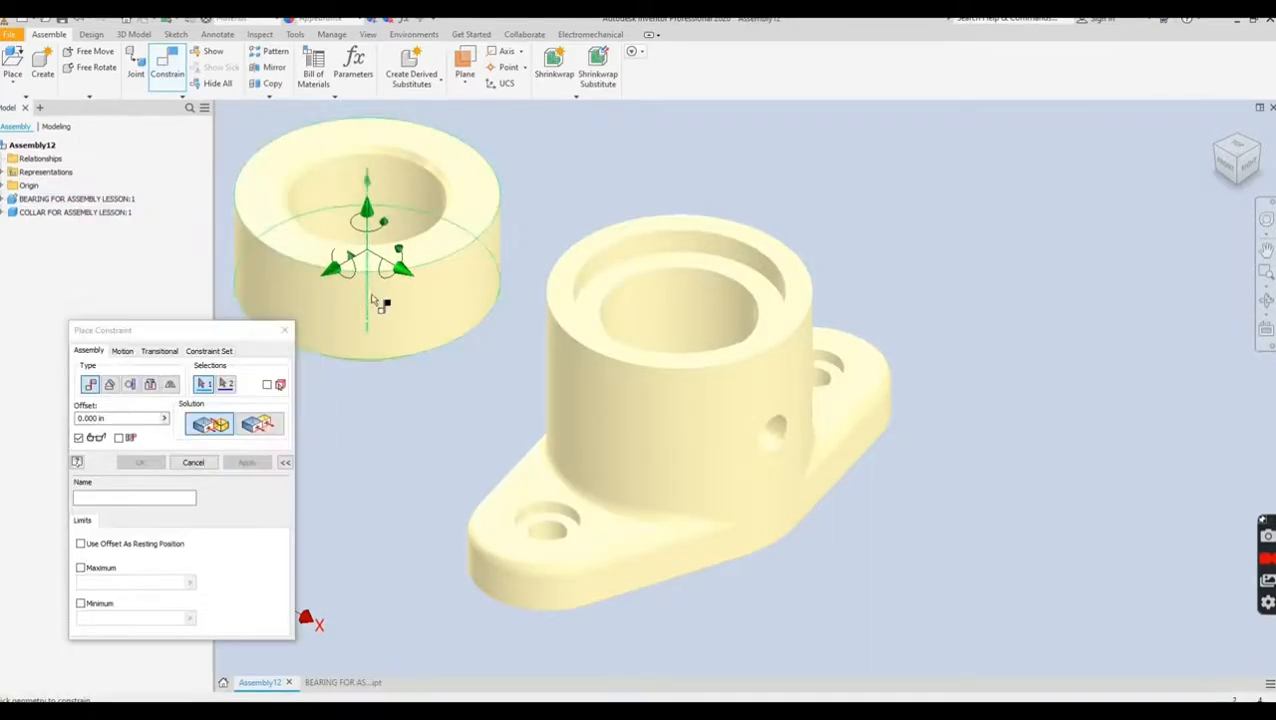
pyautogui.moveTo(113, 332); pyautogui.dragTo(88, 217)
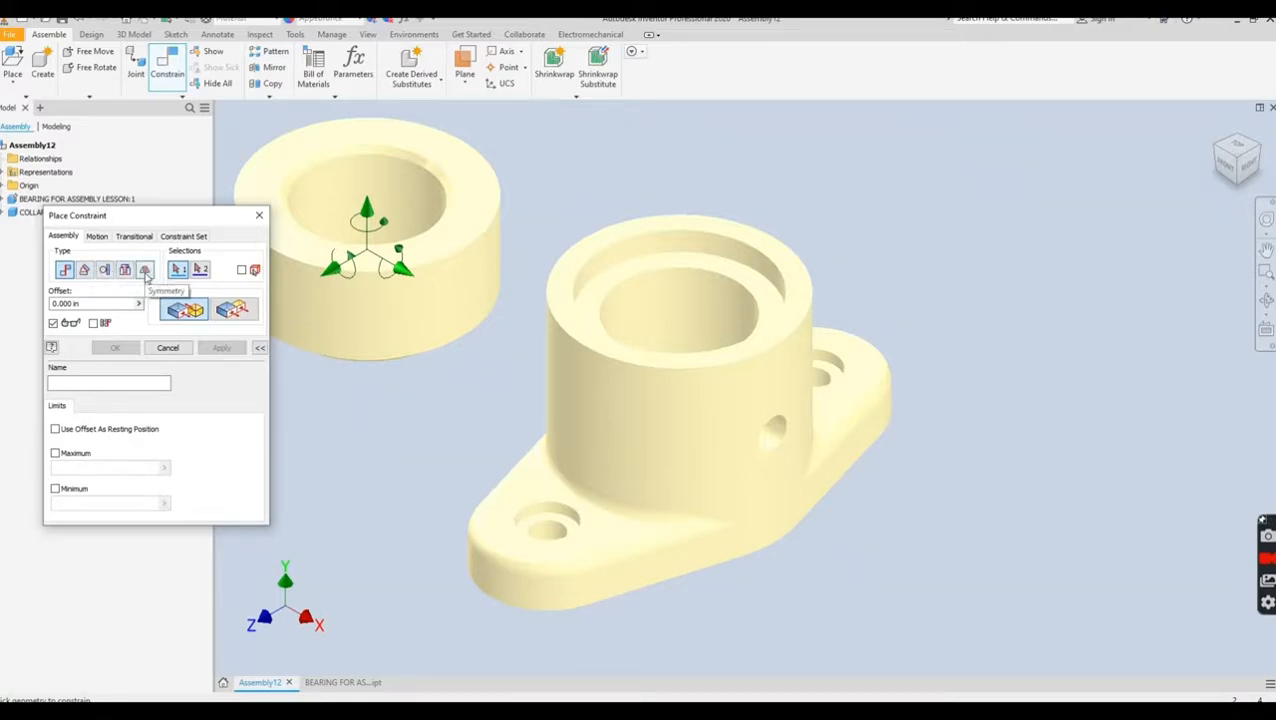
pyautogui.moveTo(158, 219); pyautogui.dragTo(145, 322)
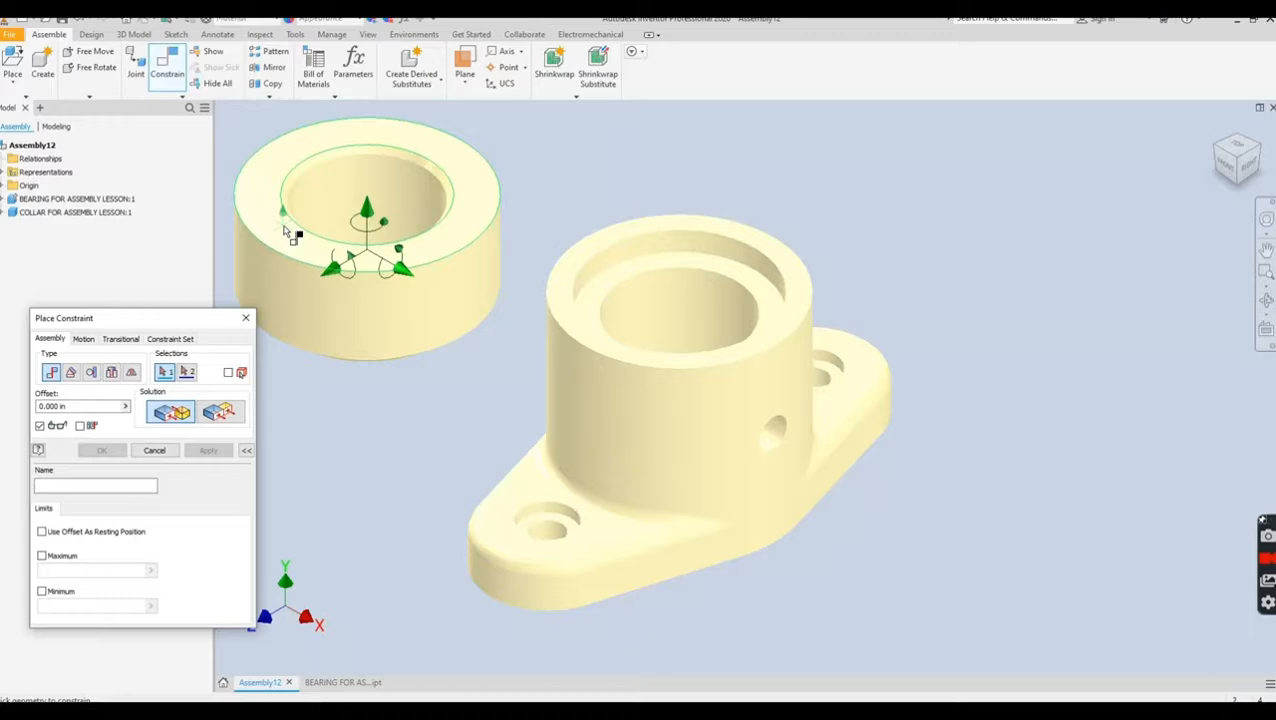
pyautogui.moveTo(307, 251)
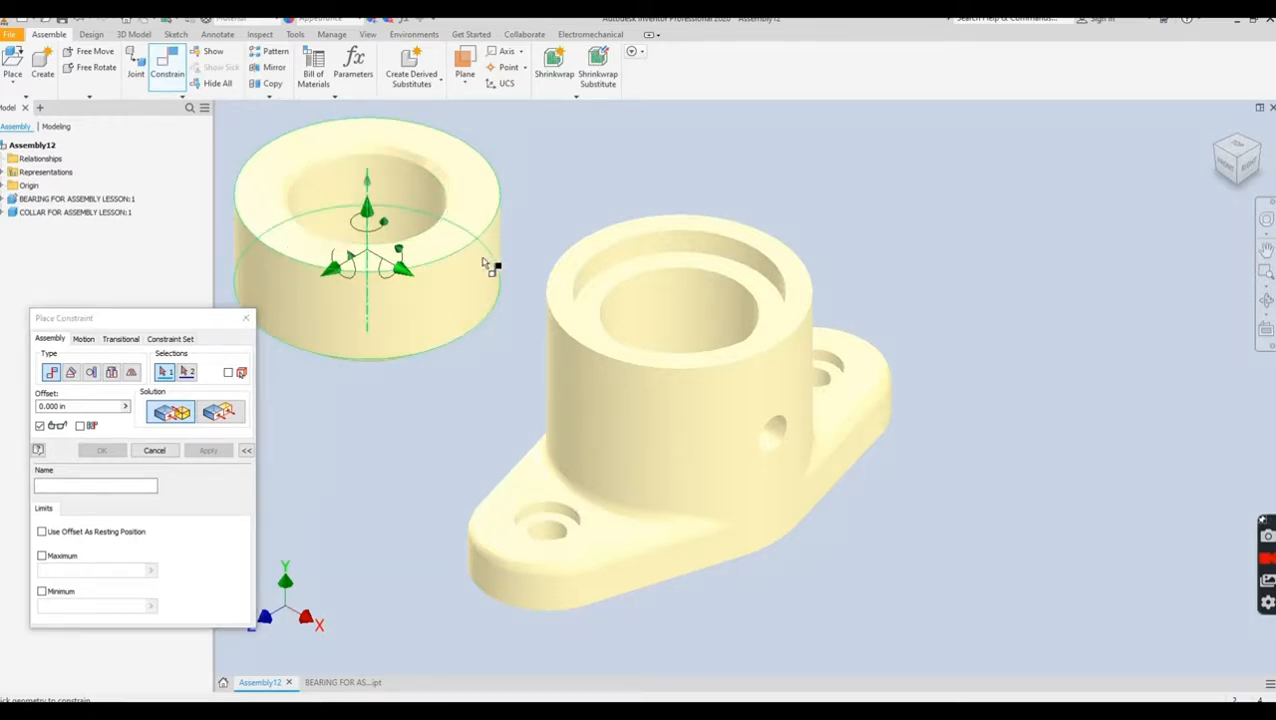
pyautogui.click(380, 220)
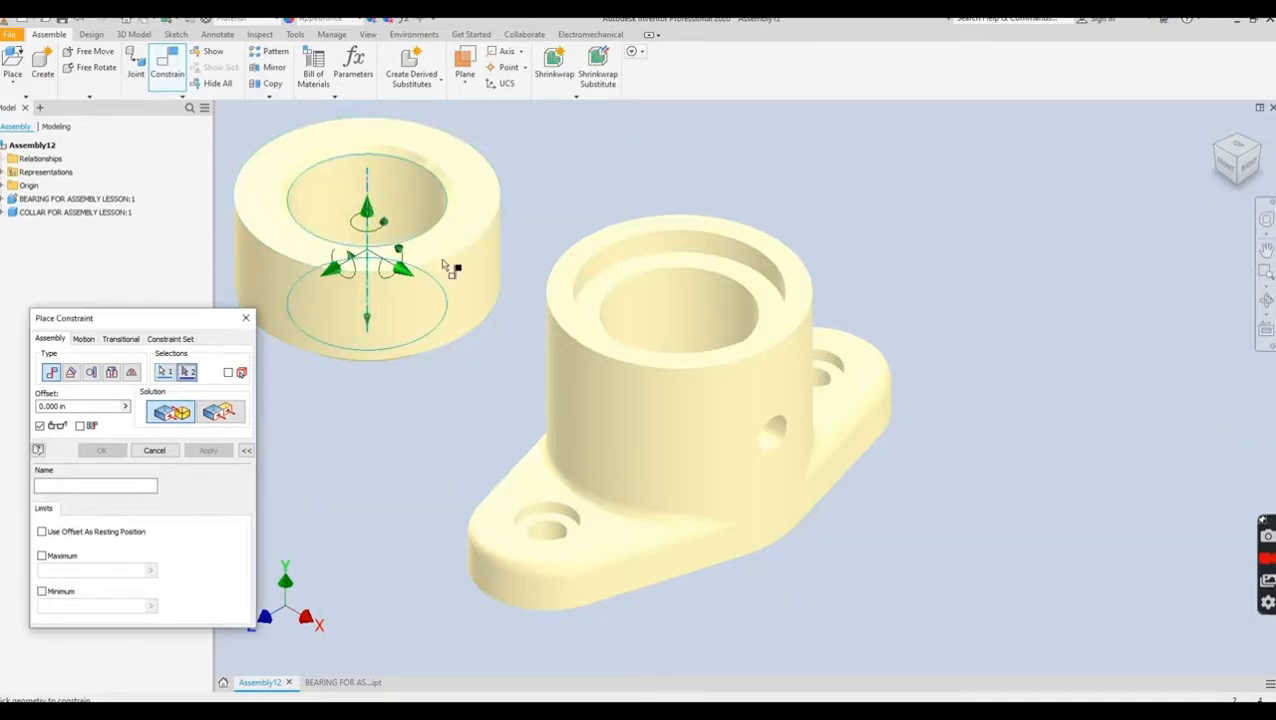
pyautogui.click(685, 318)
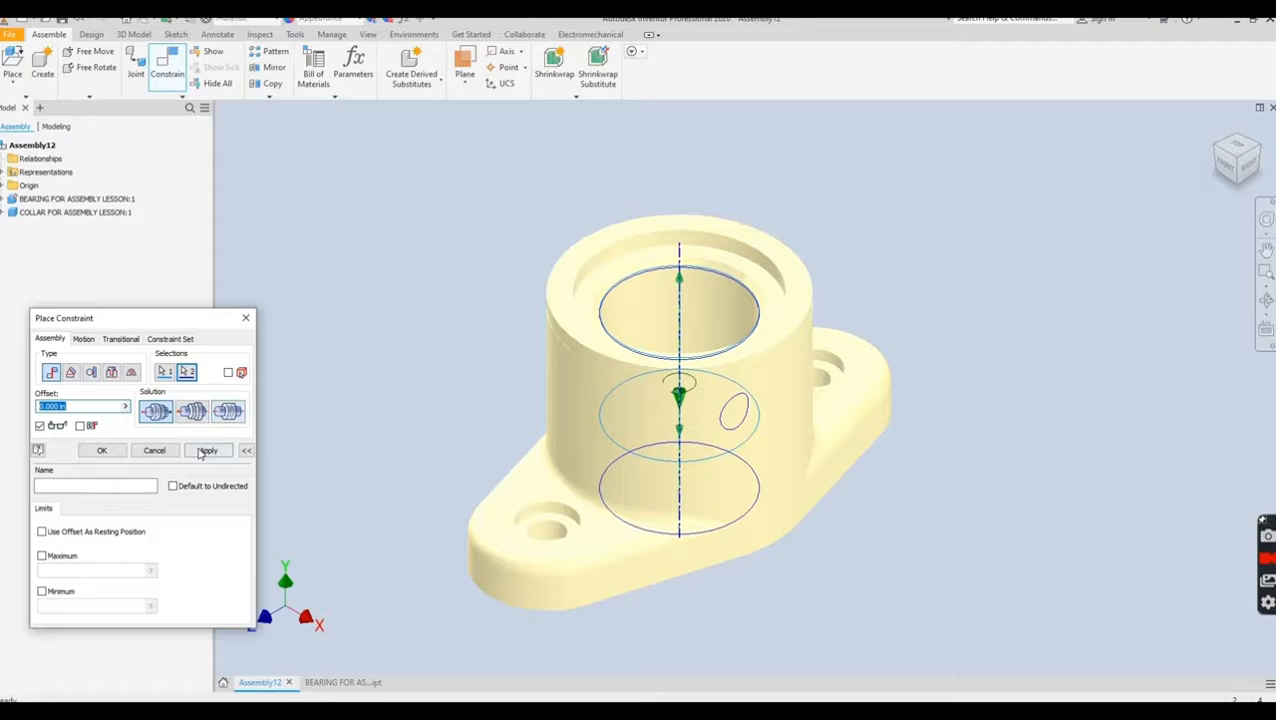
pyautogui.click(101, 450)
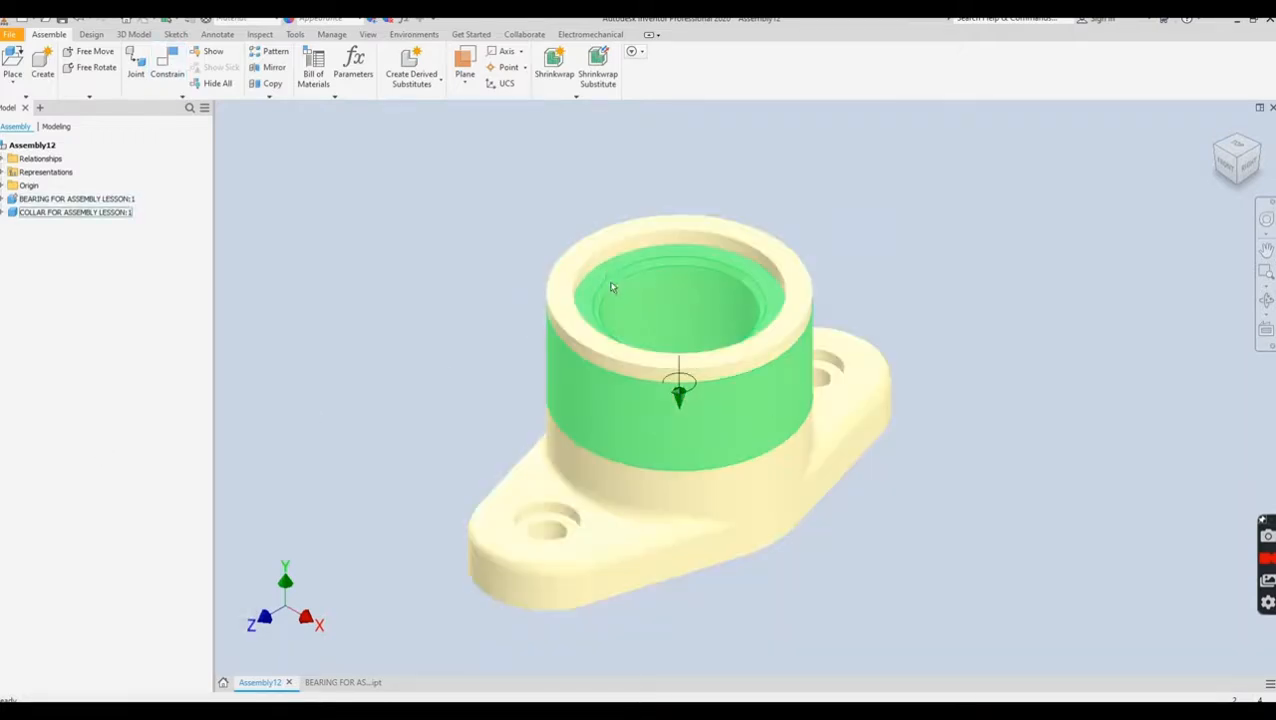
# - Raise the collar along the shared axis until it sits clear above the bearing
pyautogui.click(620, 310)
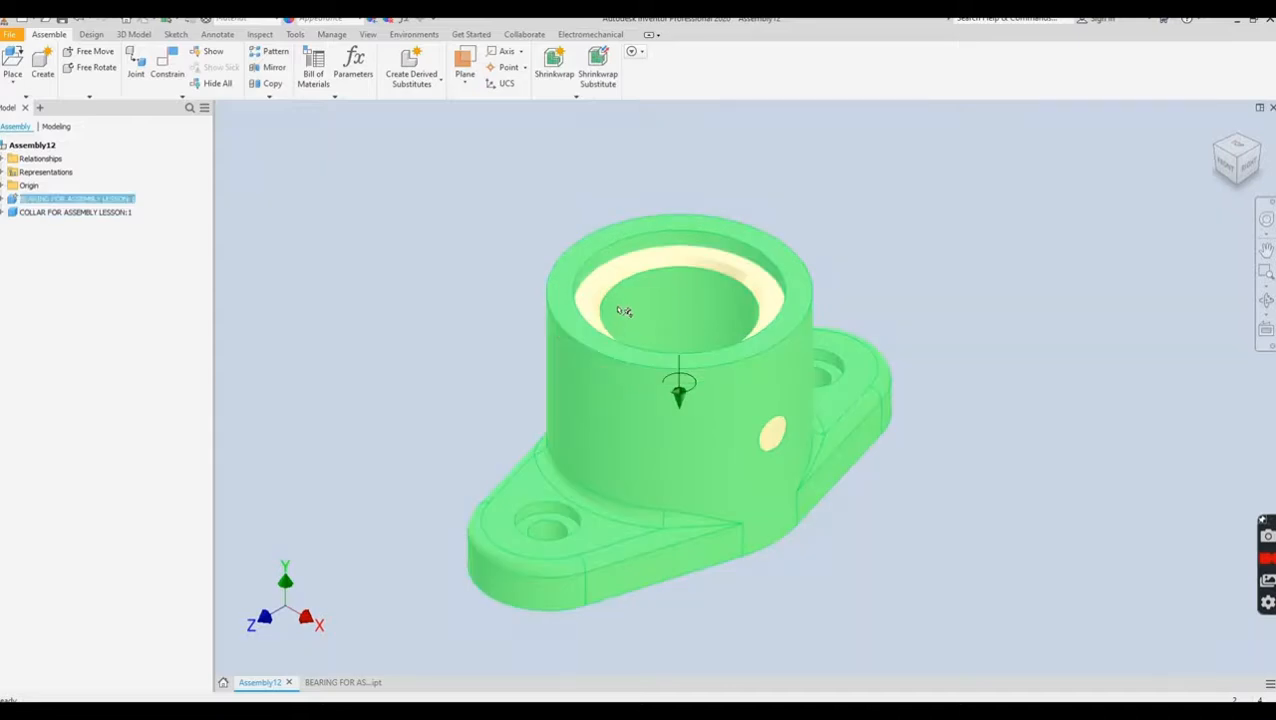
pyautogui.press('Escape')
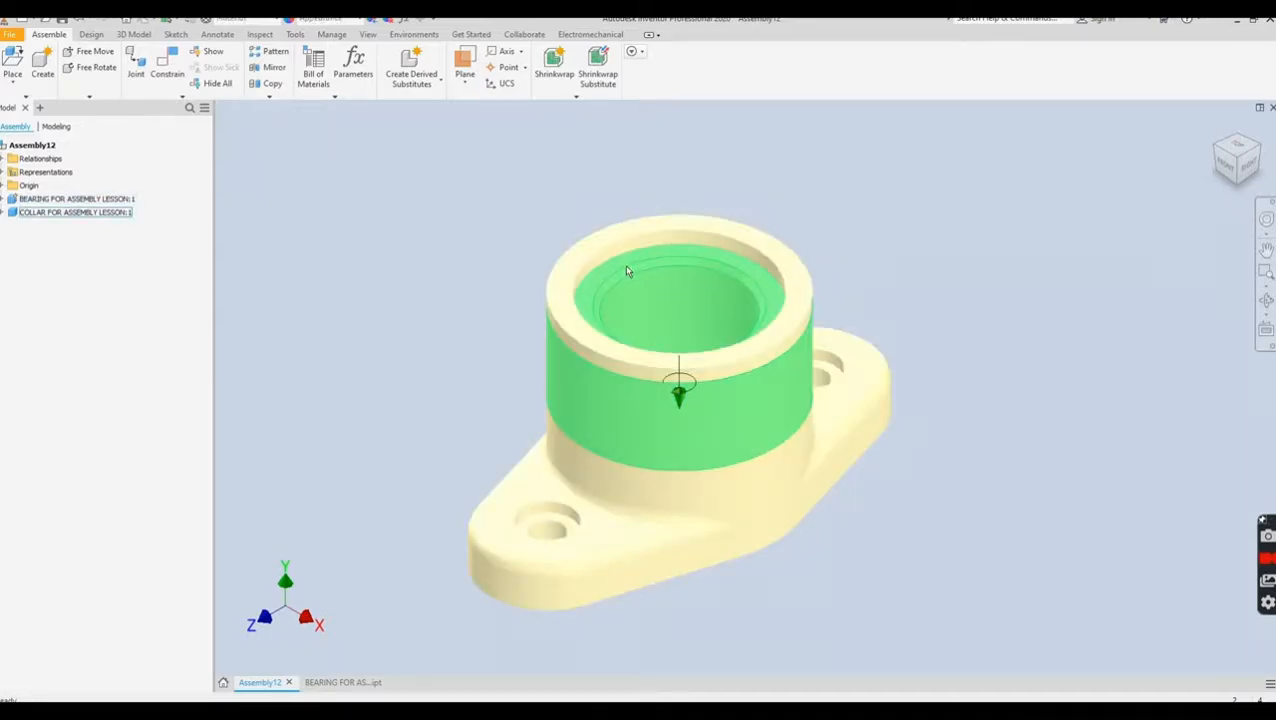
pyautogui.click(627, 259)
pyautogui.moveTo(627, 259); pyautogui.dragTo(495, 195)
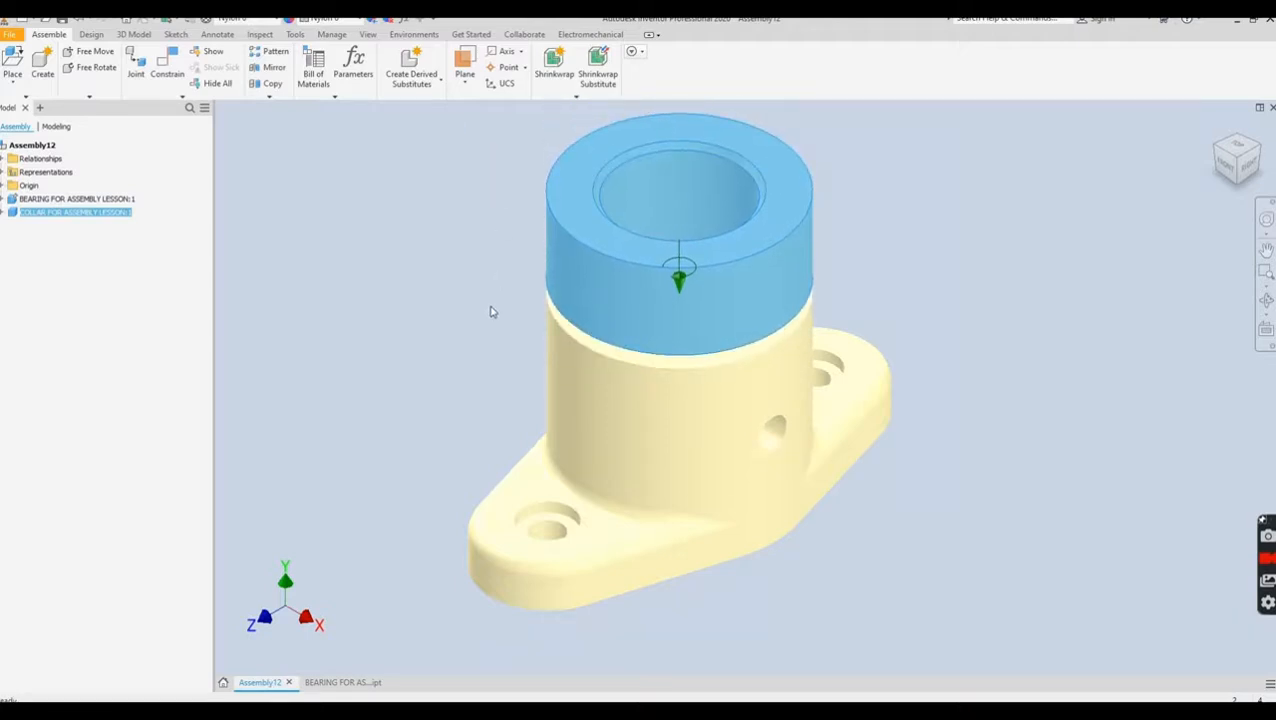
pyautogui.moveTo(490, 307); pyautogui.dragTo(502, 387, button='middle')
pyautogui.moveTo(639, 371); pyautogui.dragTo(643, 282)
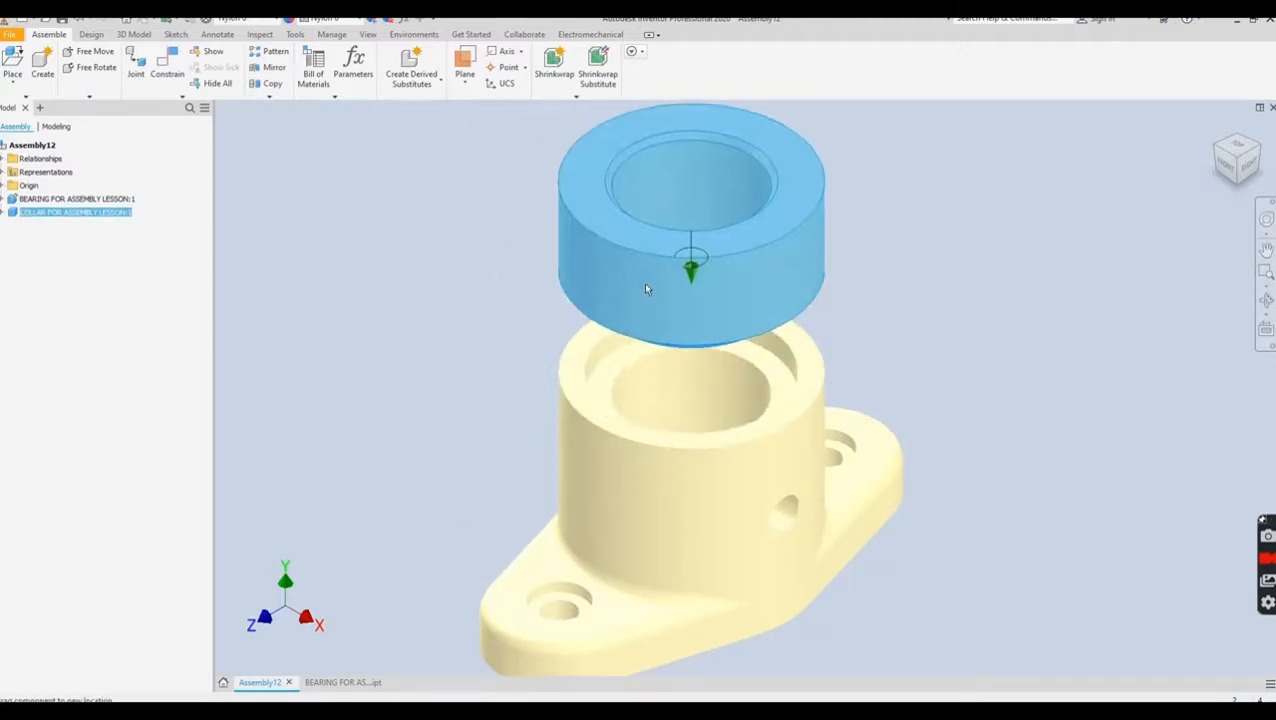
# - Try to move the raised collar sideways to test its remaining freedom of movement
pyautogui.click(452, 284)
pyautogui.click(690, 318)
pyautogui.moveTo(598, 287); pyautogui.dragTo(713, 295)
pyautogui.click(419, 280)
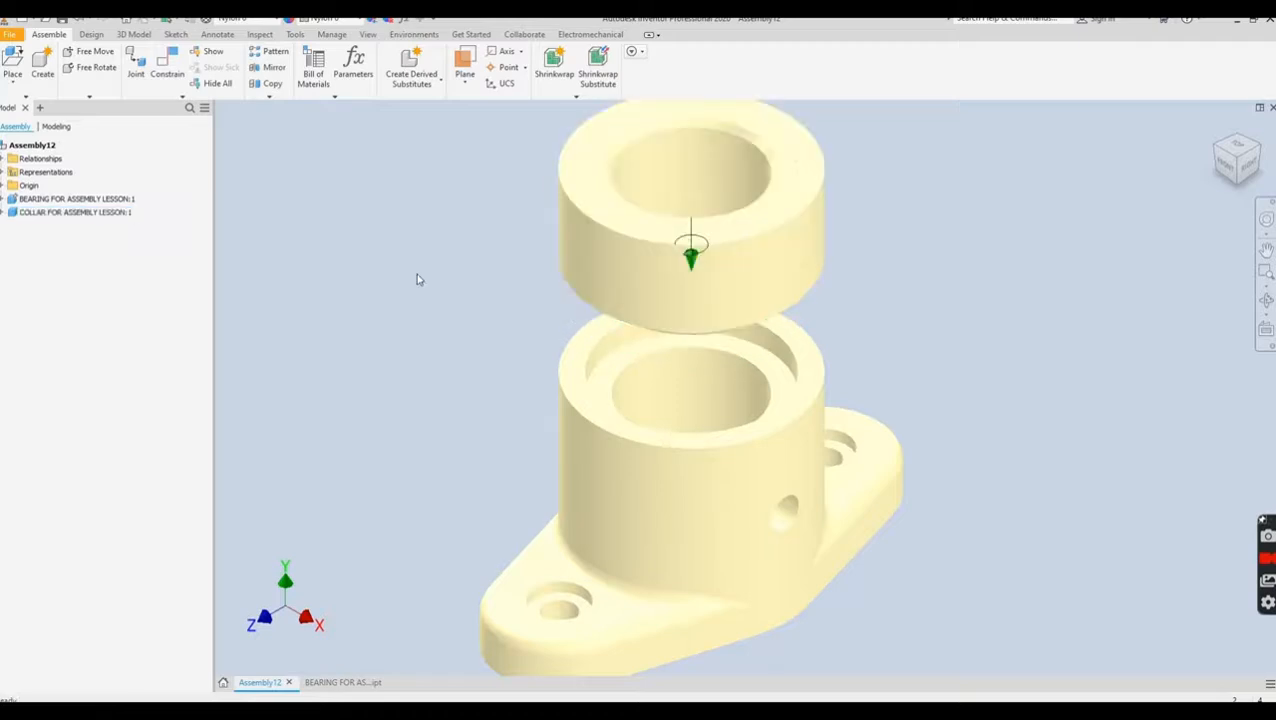
# - Mate the collar's outer ring face on its underside to the bearing's top rim face with a 0.000 in offset
pyautogui.scroll(-3, 572, 410)
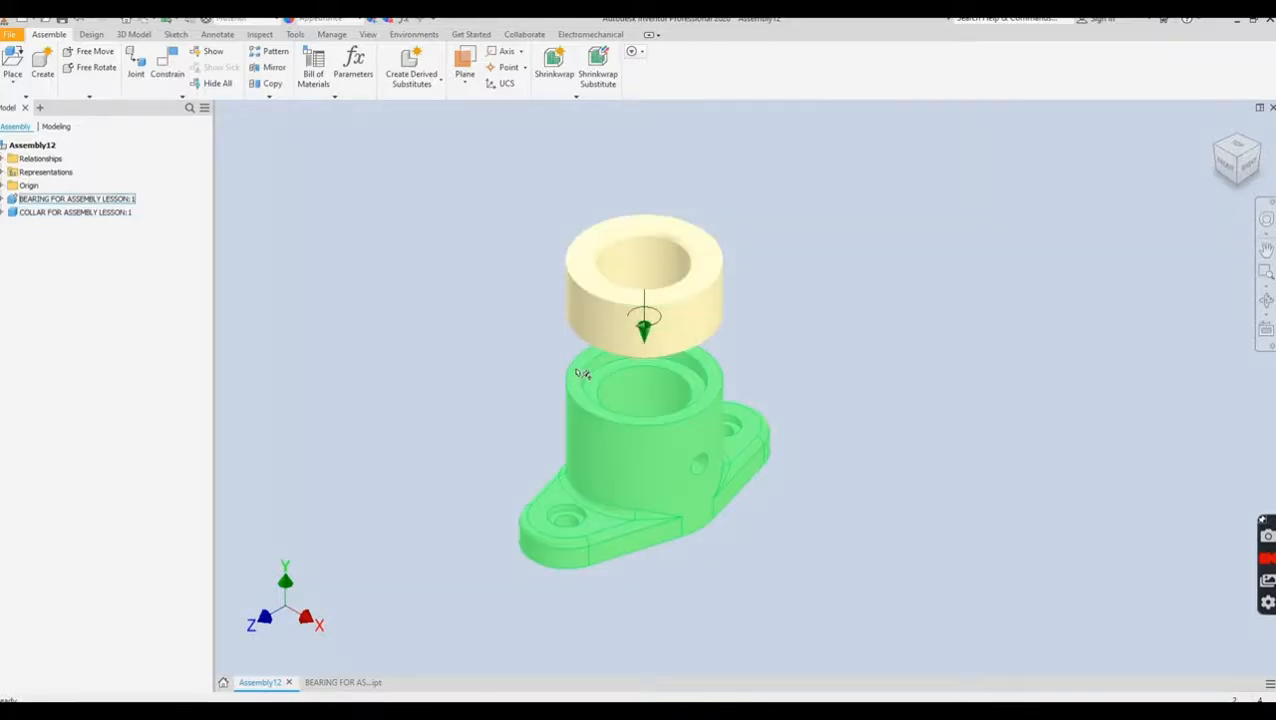
pyautogui.scroll(3, 561, 353)
pyautogui.scroll(-3, 561, 353)
pyautogui.scroll(3, 561, 353)
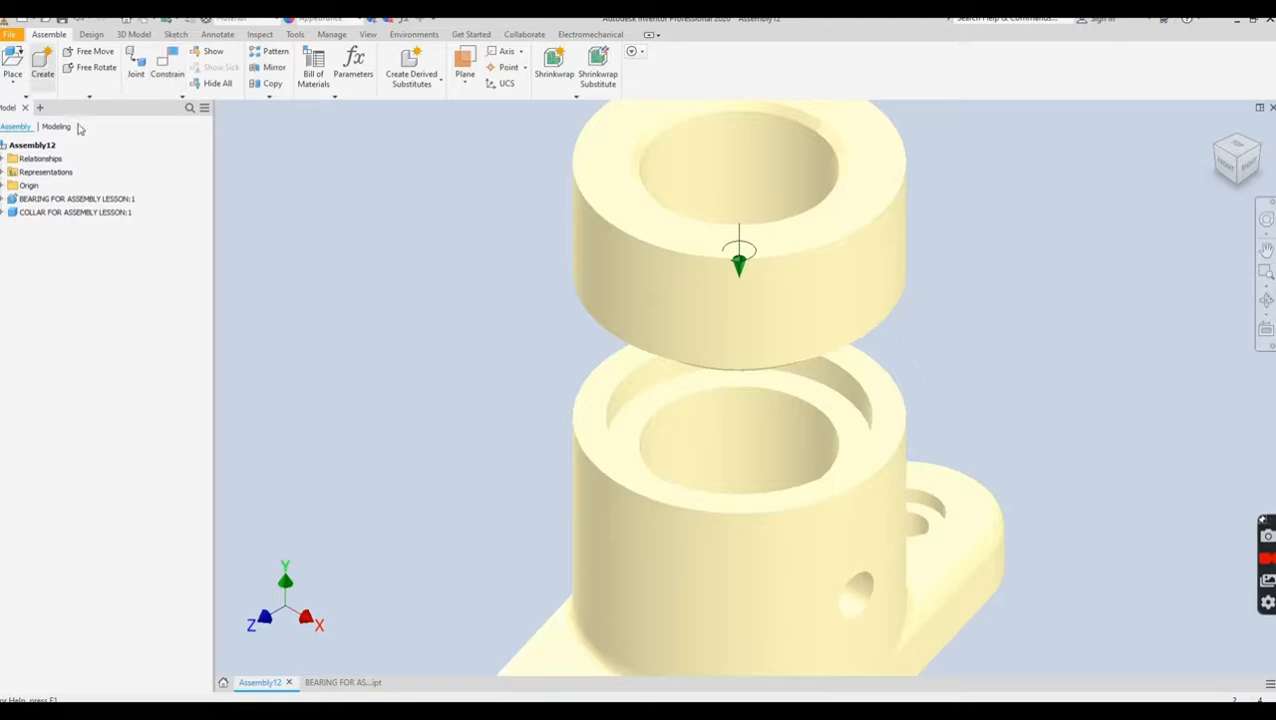
pyautogui.keyDown('shift'); pyautogui.moveTo(293, 418); pyautogui.dragTo(289, 336, button='middle'); pyautogui.keyUp('shift')
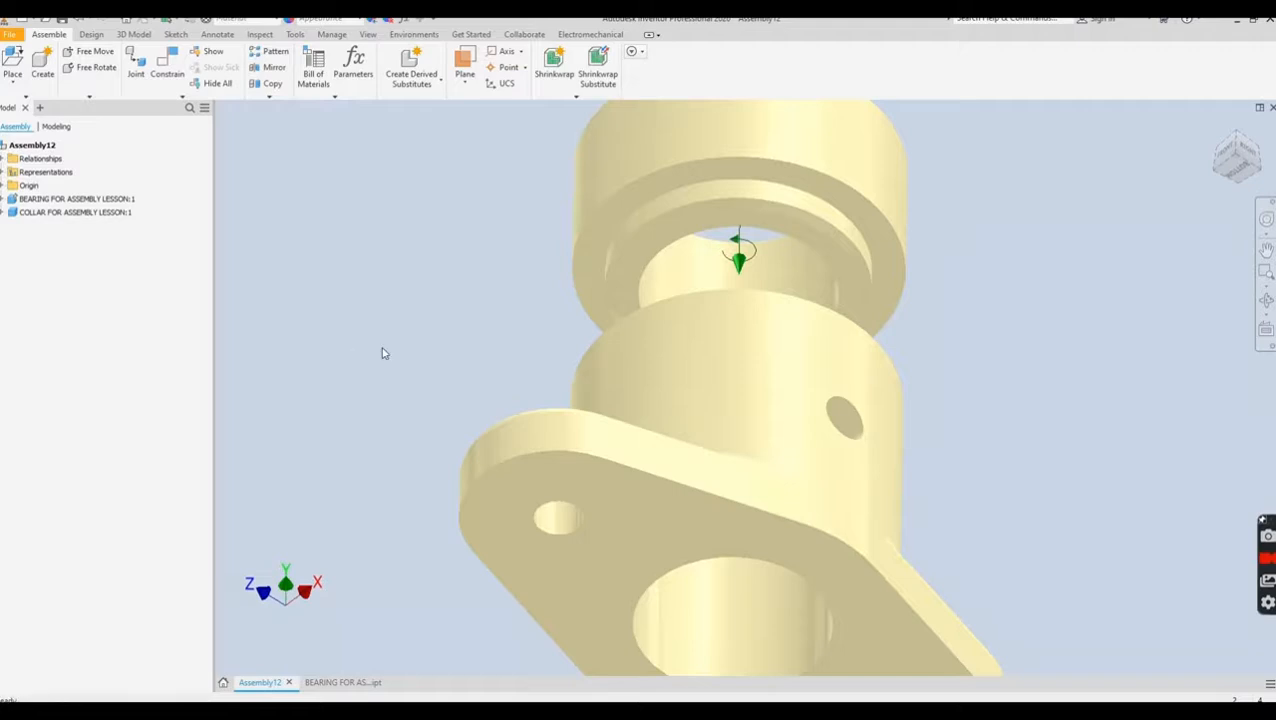
pyautogui.click(592, 203)
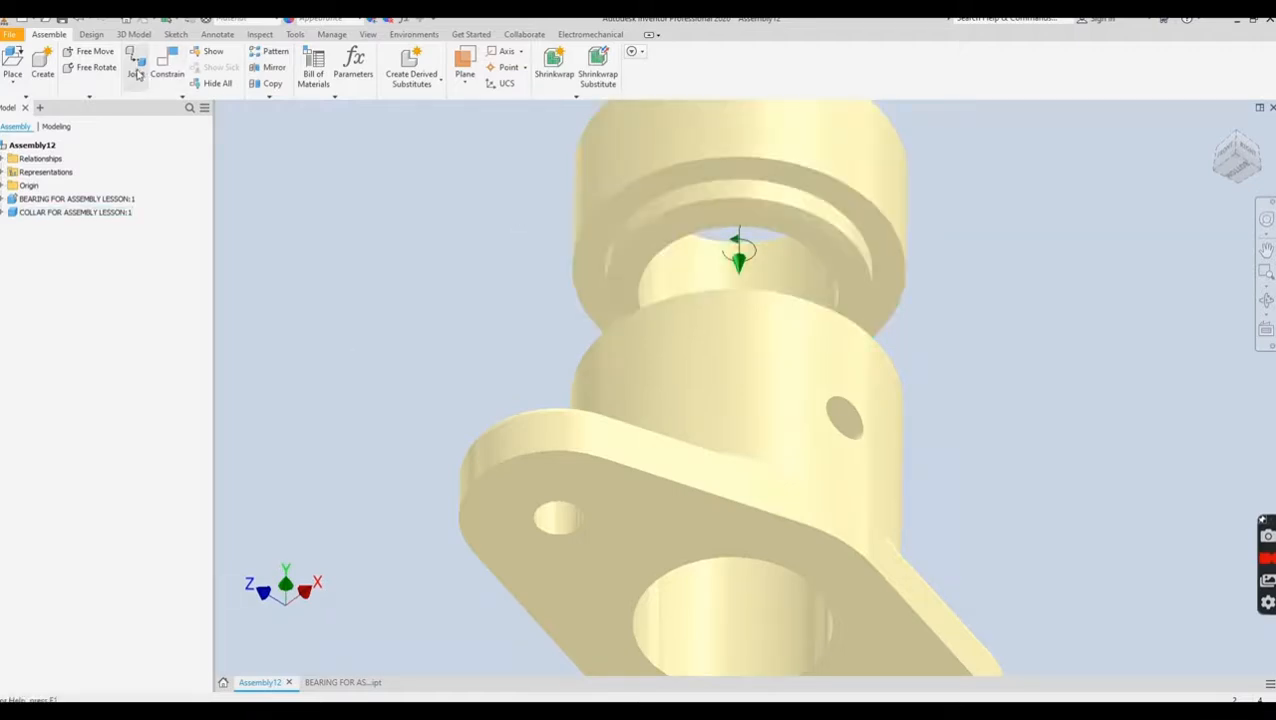
pyautogui.click(167, 68)
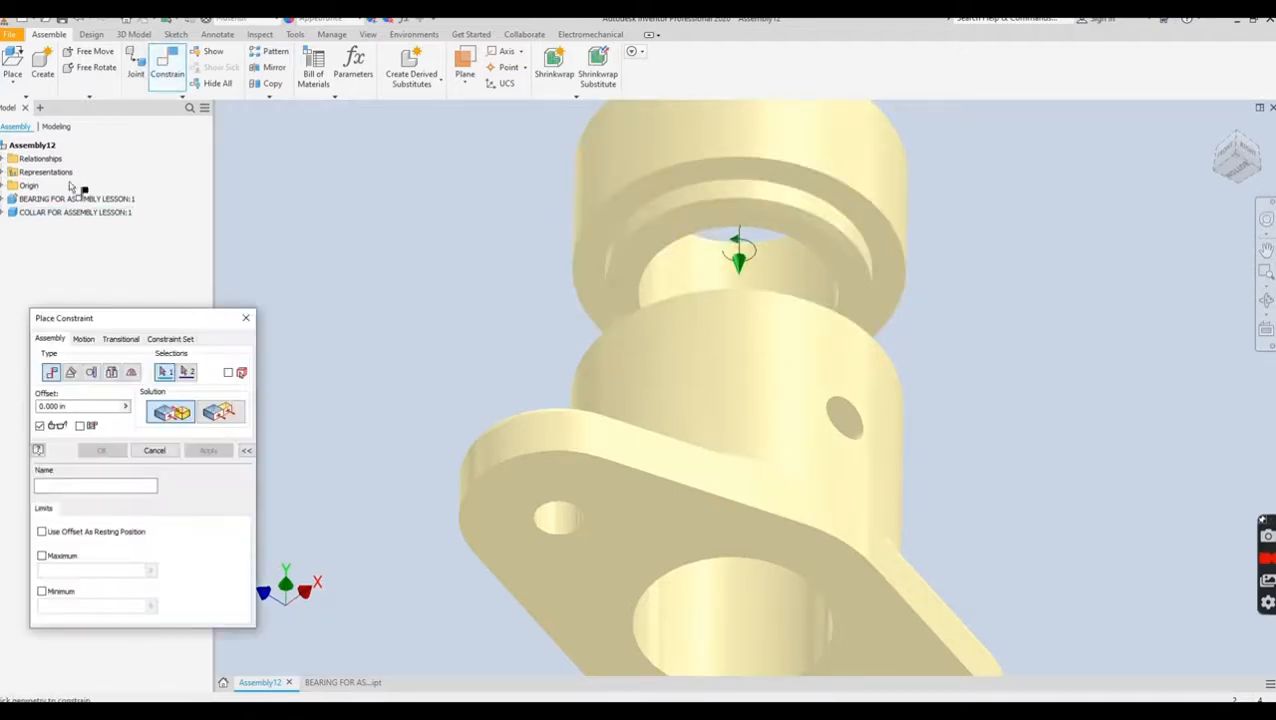
pyautogui.click(630, 197)
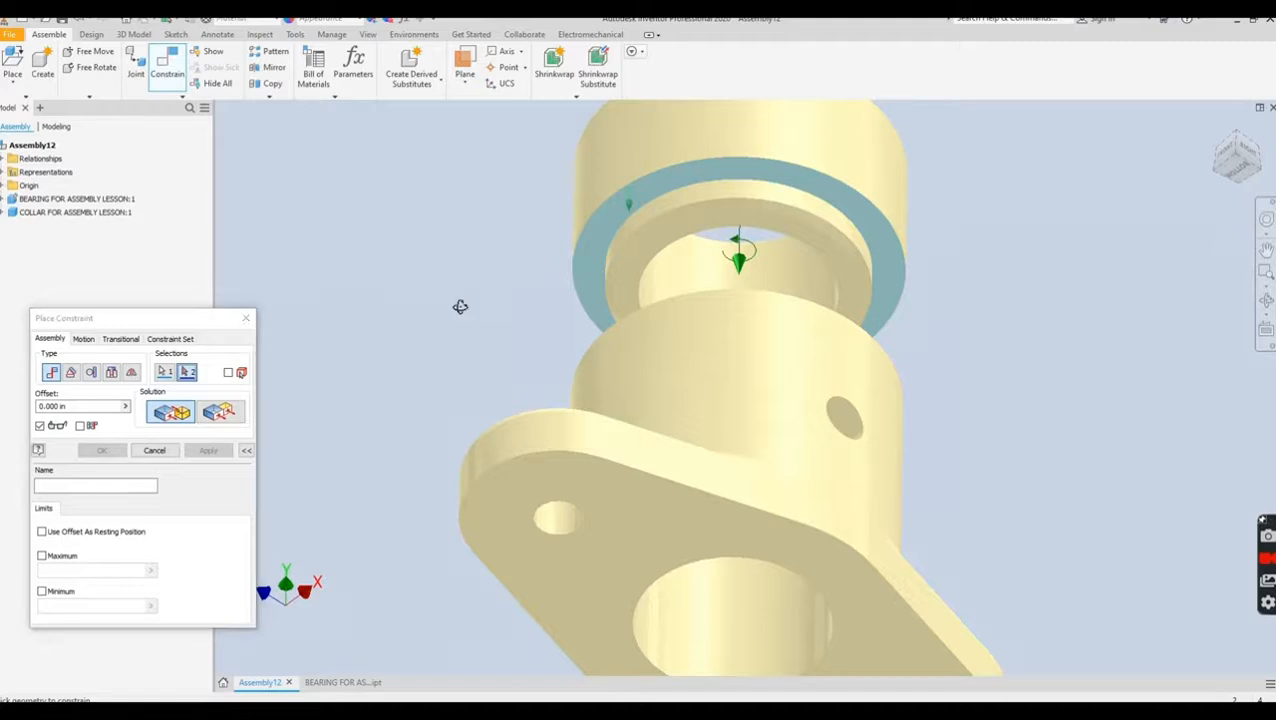
pyautogui.keyDown('shift'); pyautogui.moveTo(460, 307); pyautogui.dragTo(454, 402, button='middle'); pyautogui.keyUp('shift')
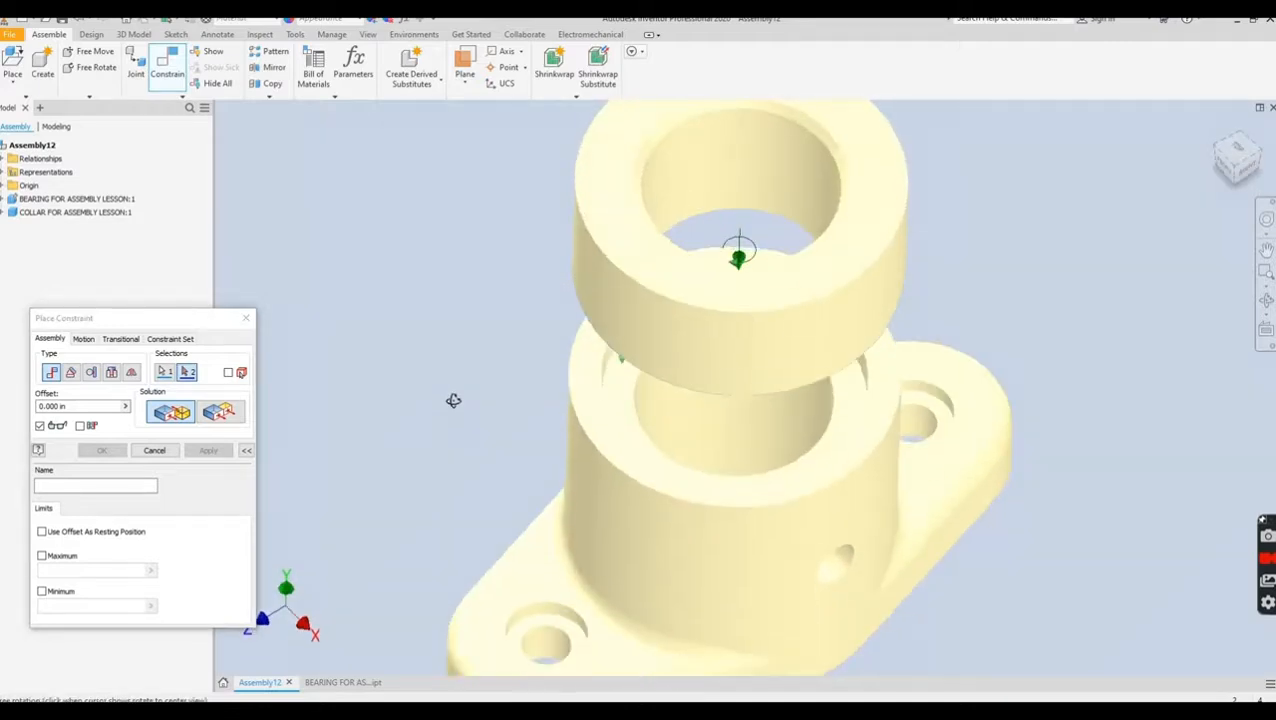
pyautogui.click(580, 388)
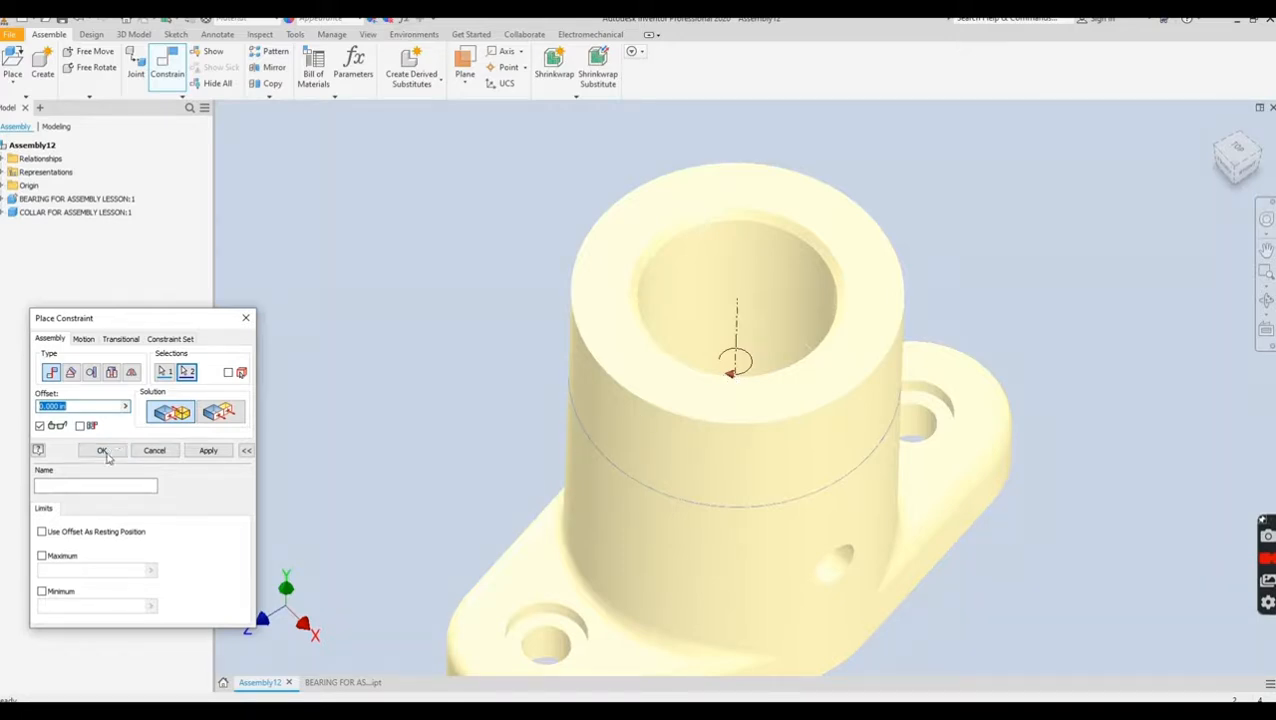
pyautogui.click(104, 451)
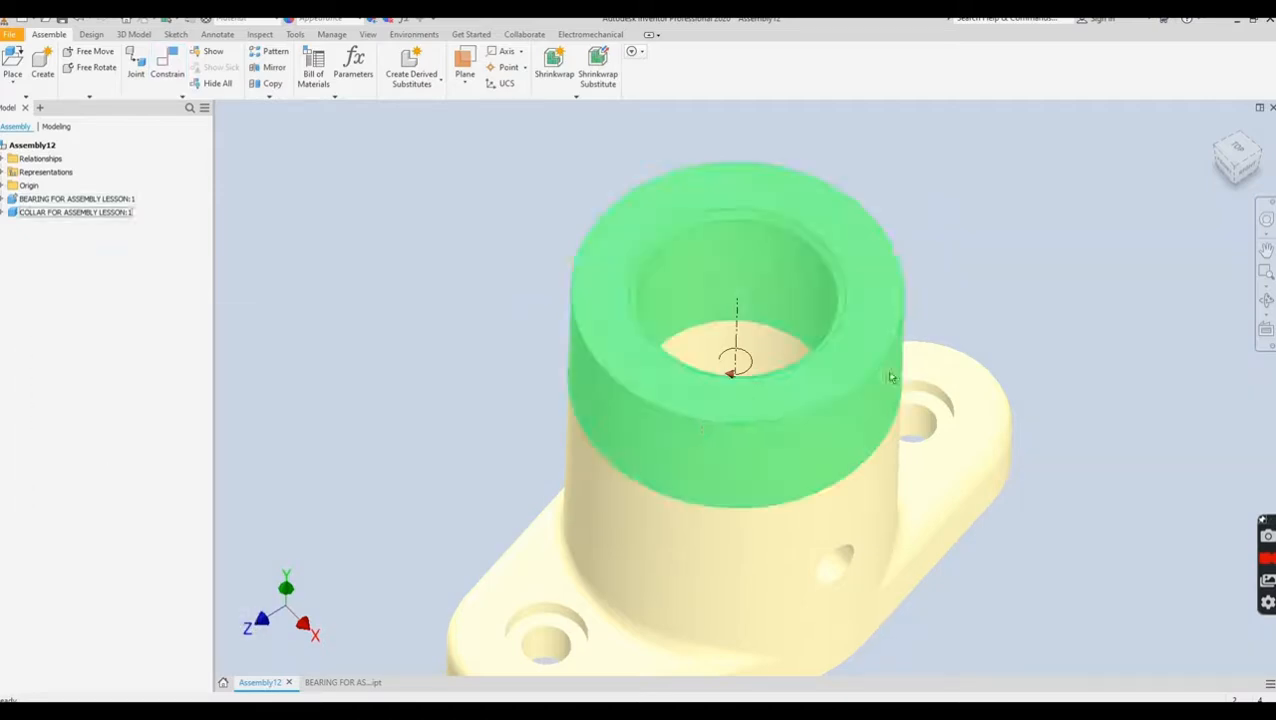
# - Return to the isometric view and test the seated collar's remaining freedom to rotate about the bearing axis
pyautogui.click(1228, 157)
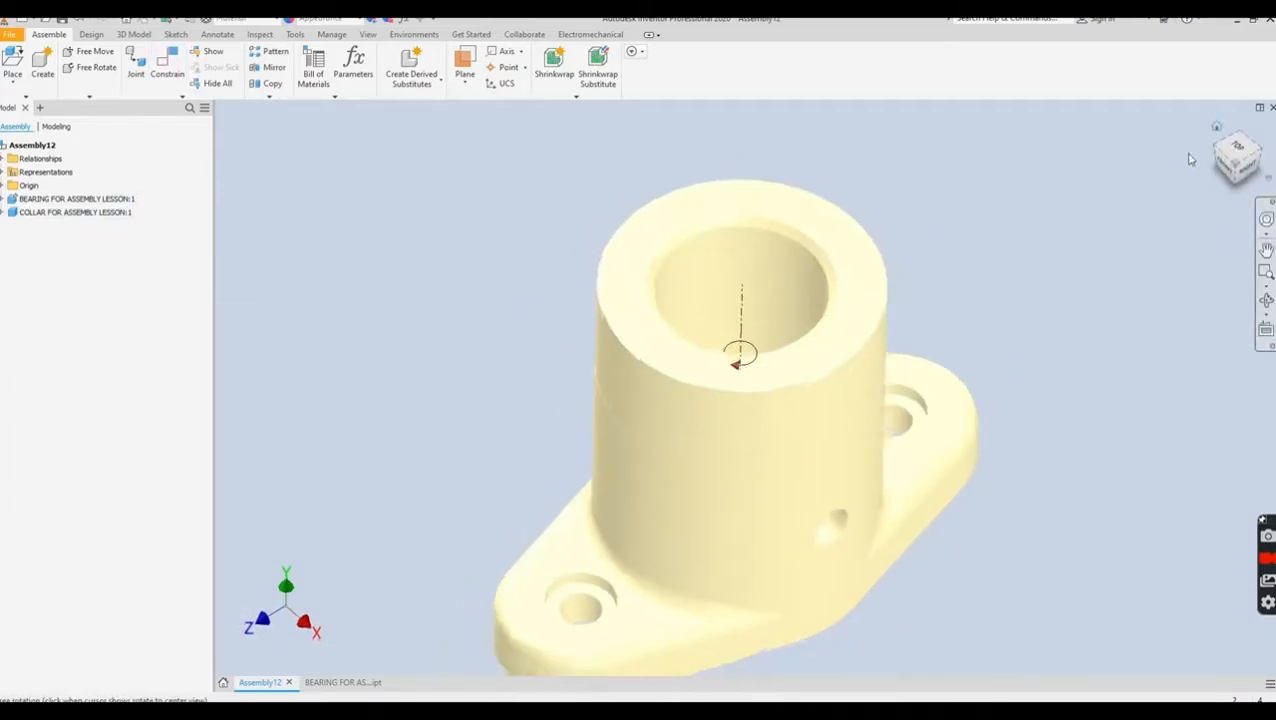
pyautogui.click(748, 345)
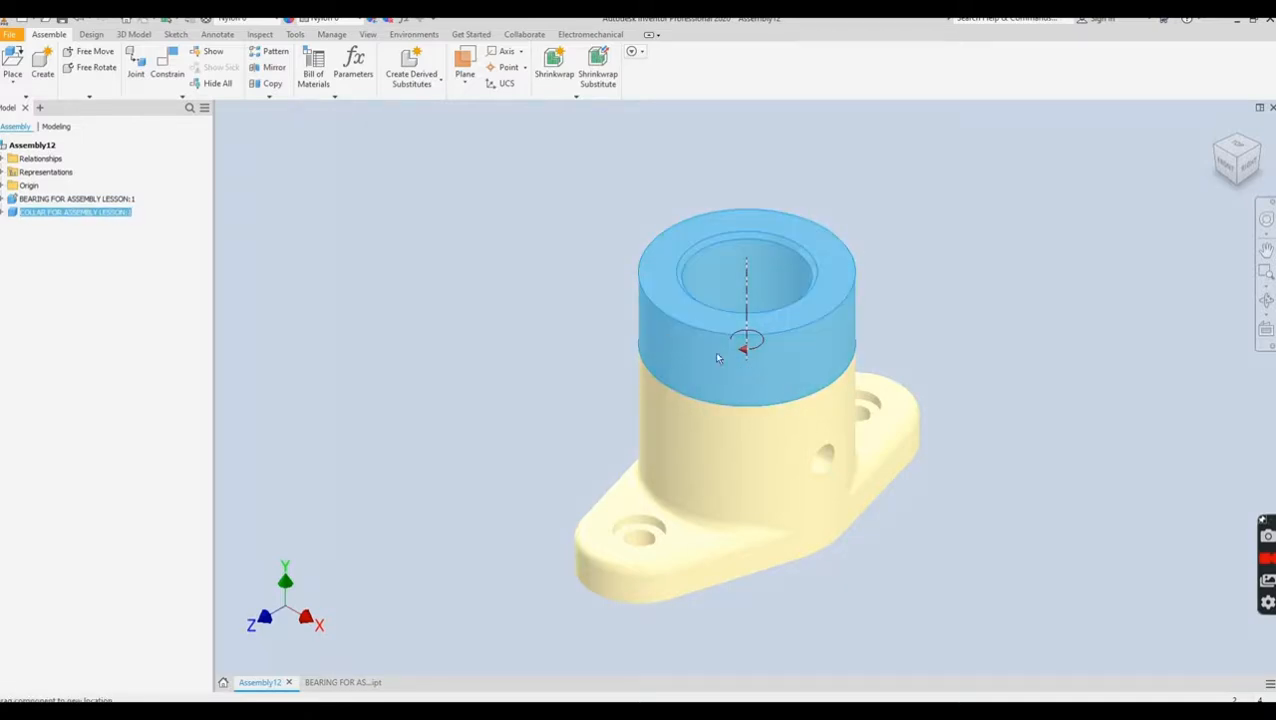
pyautogui.click(555, 325)
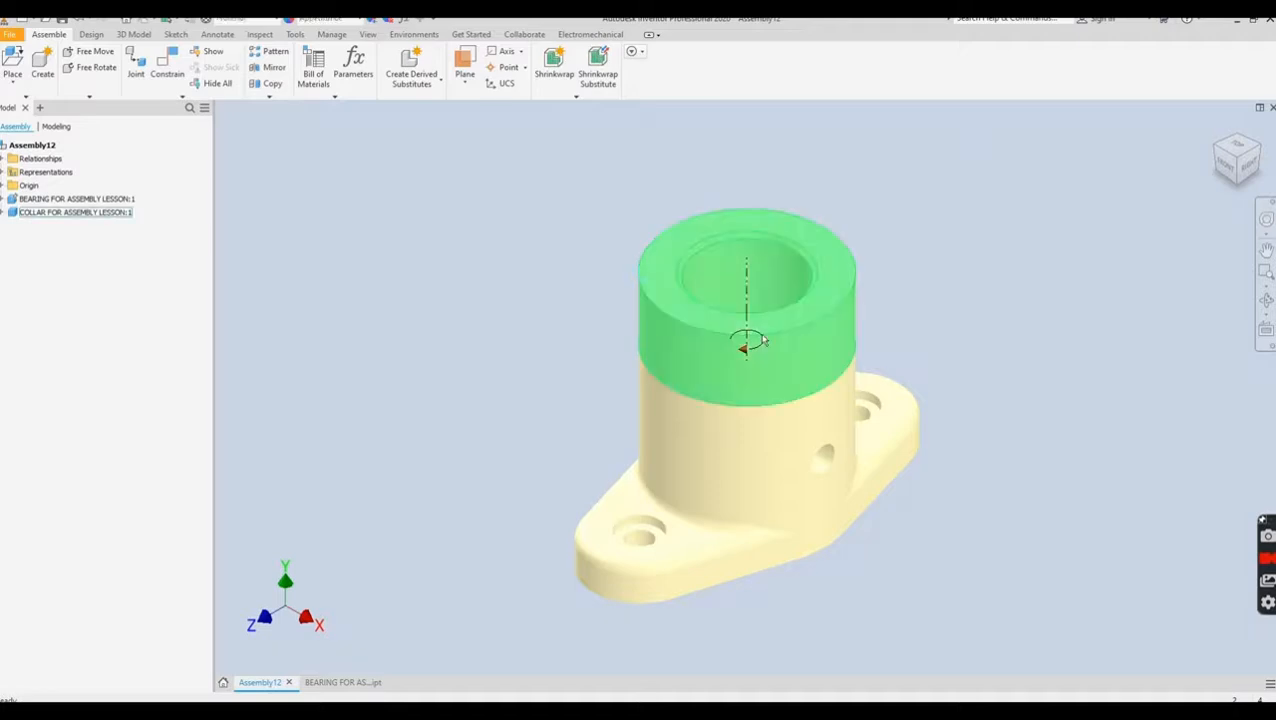
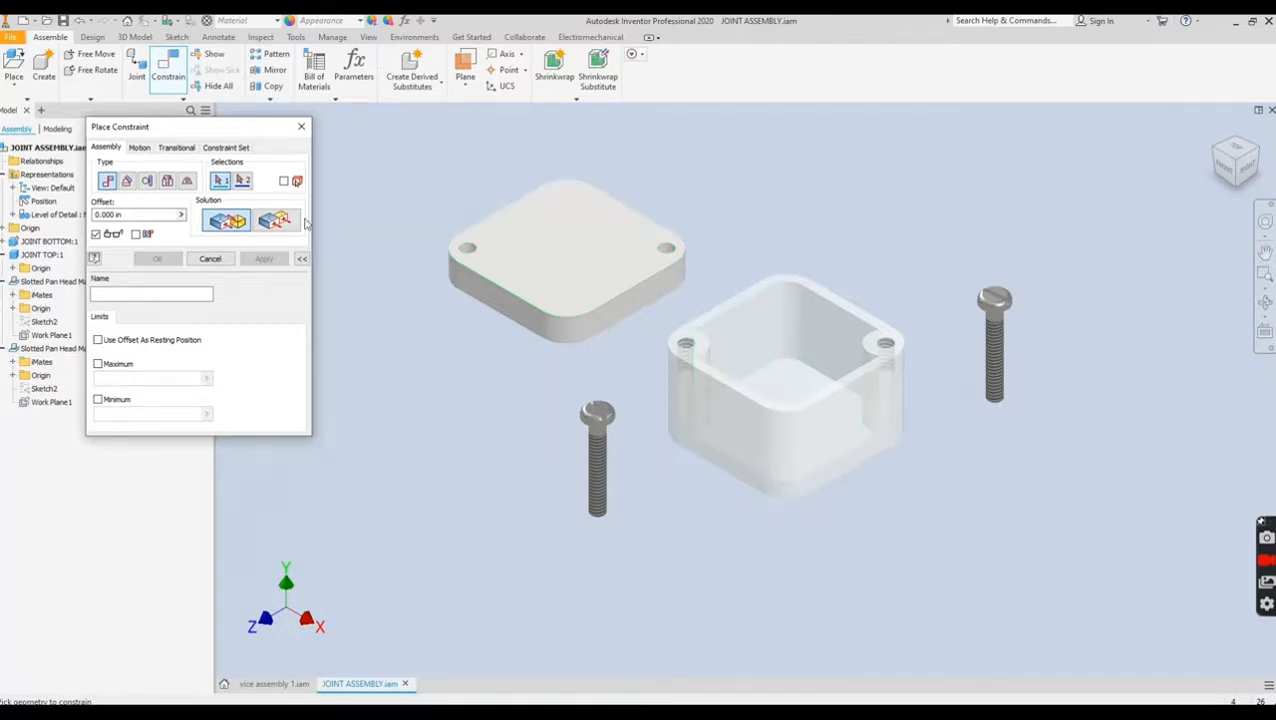
# - Free-rotate JOINT TOP in the joint assembly so that its hollow underside faces the view
pyautogui.click(90, 72)
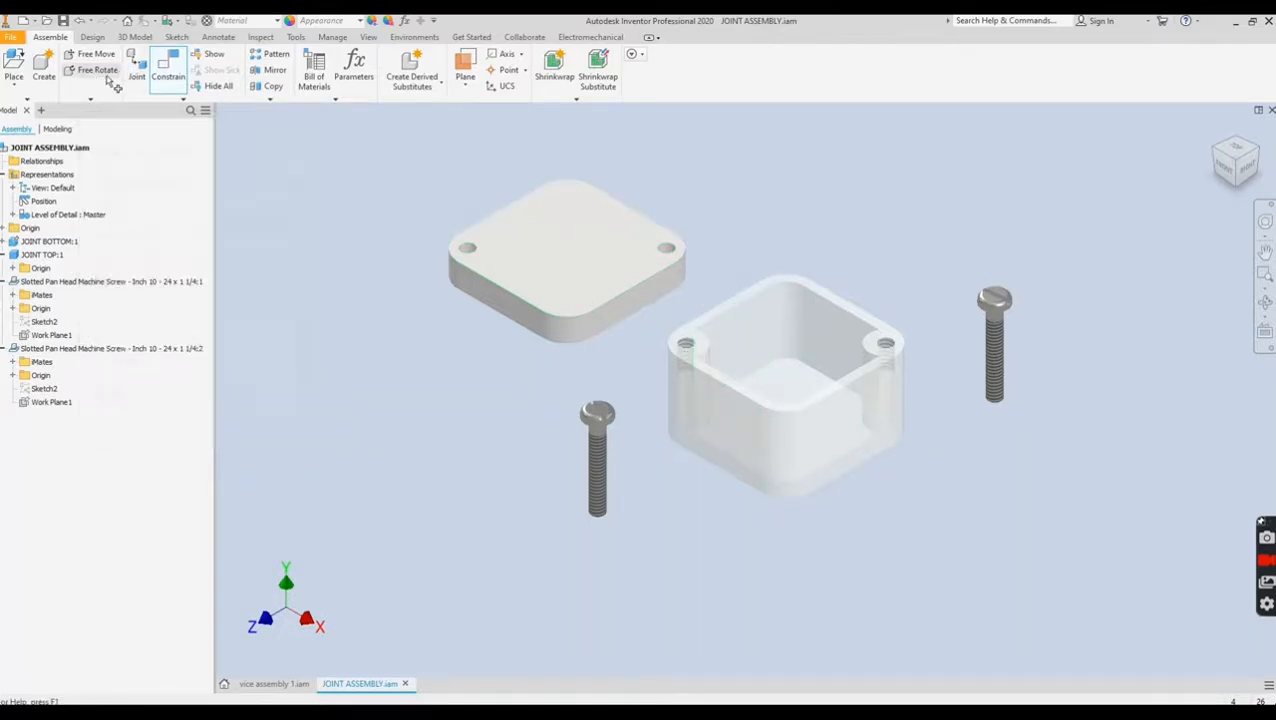
pyautogui.click(580, 284)
pyautogui.moveTo(580, 284); pyautogui.dragTo(589, 176)
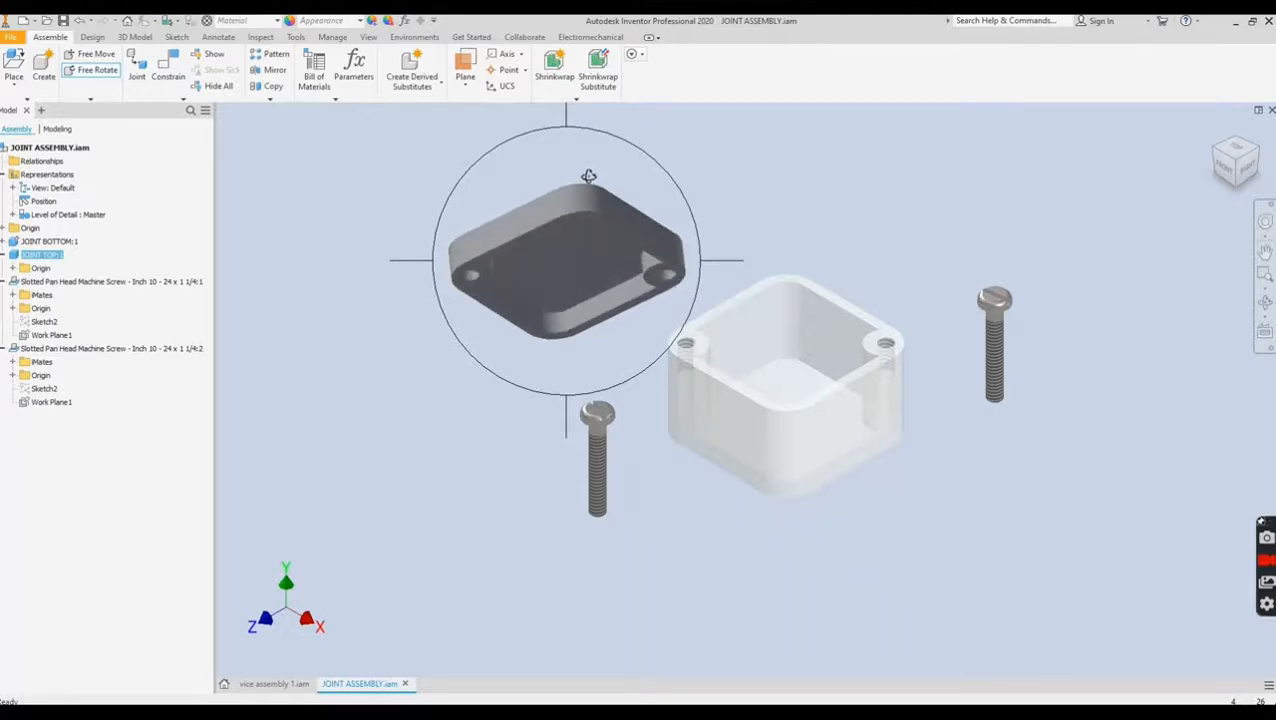
pyautogui.rightClick(350, 185)
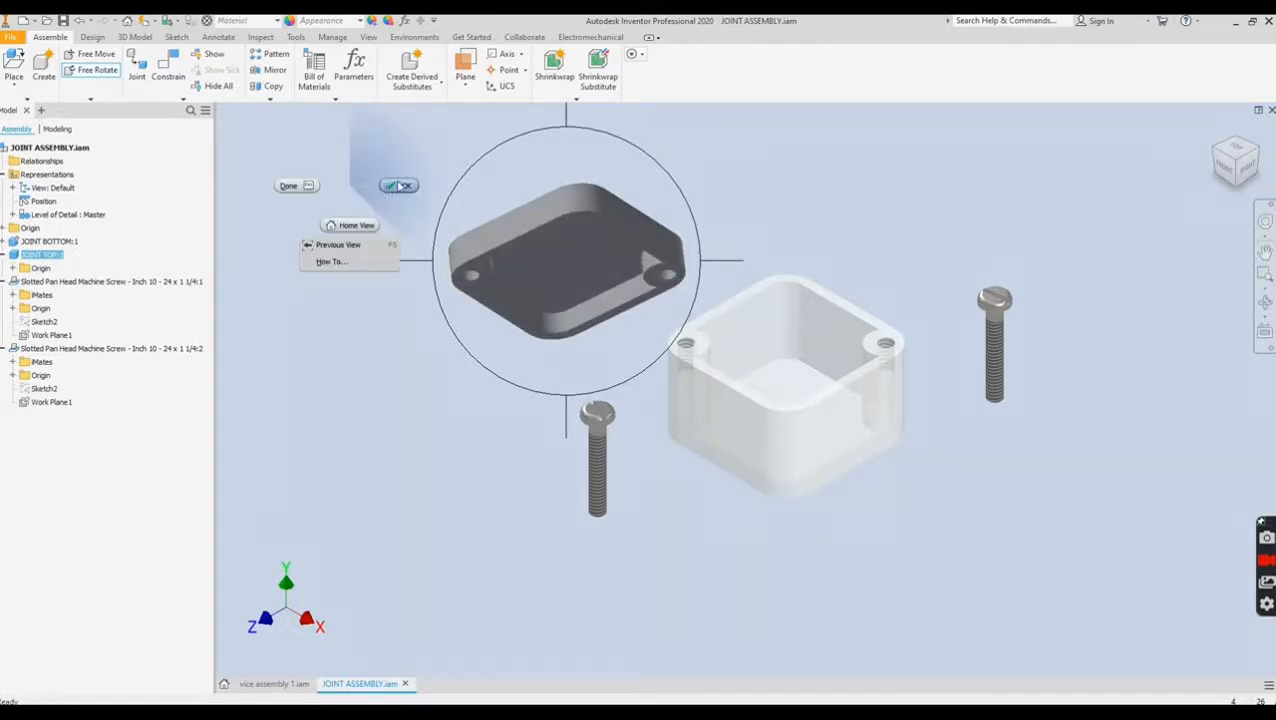
pyautogui.click(398, 186)
pyautogui.click(502, 258)
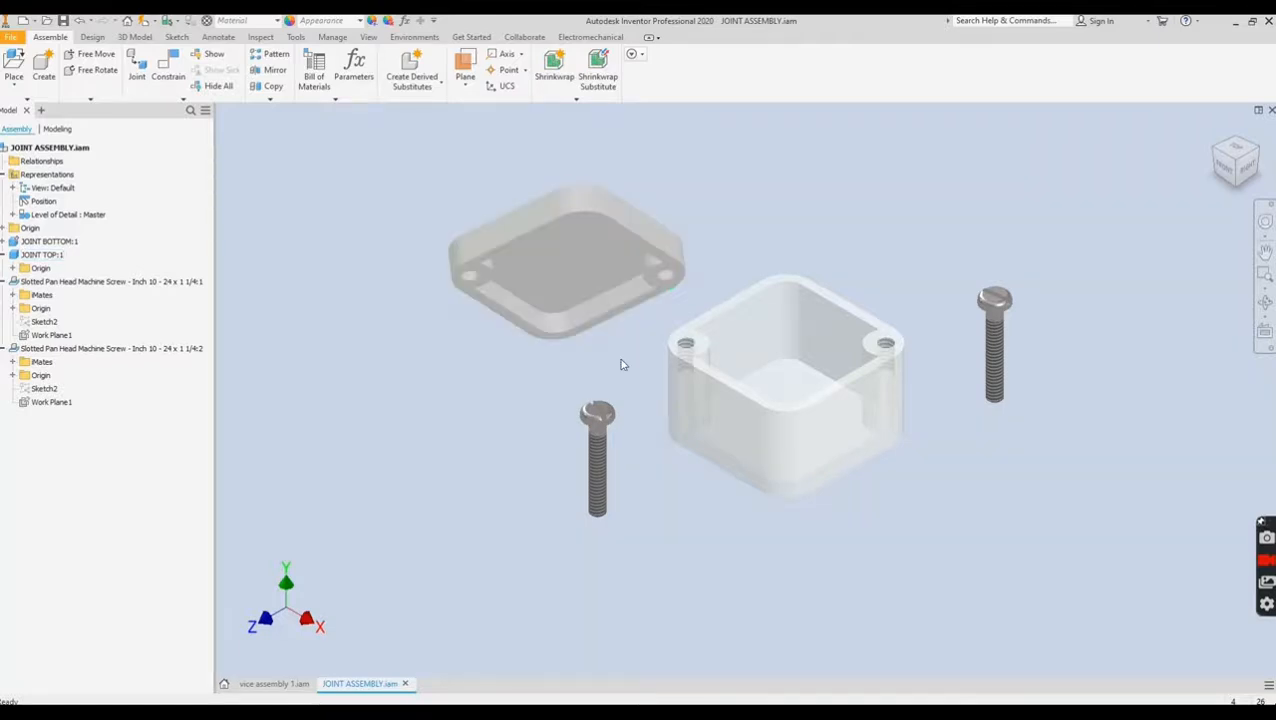
# - Mate JOINT TOP's underside rim face to JOINT BOTTOM's top rim face with a 0.000 in offset and slide the lid to test its freedom
pyautogui.click(722, 388)
pyautogui.press('Escape')
pyautogui.click(168, 70)
pyautogui.scroll(6, 521, 329)
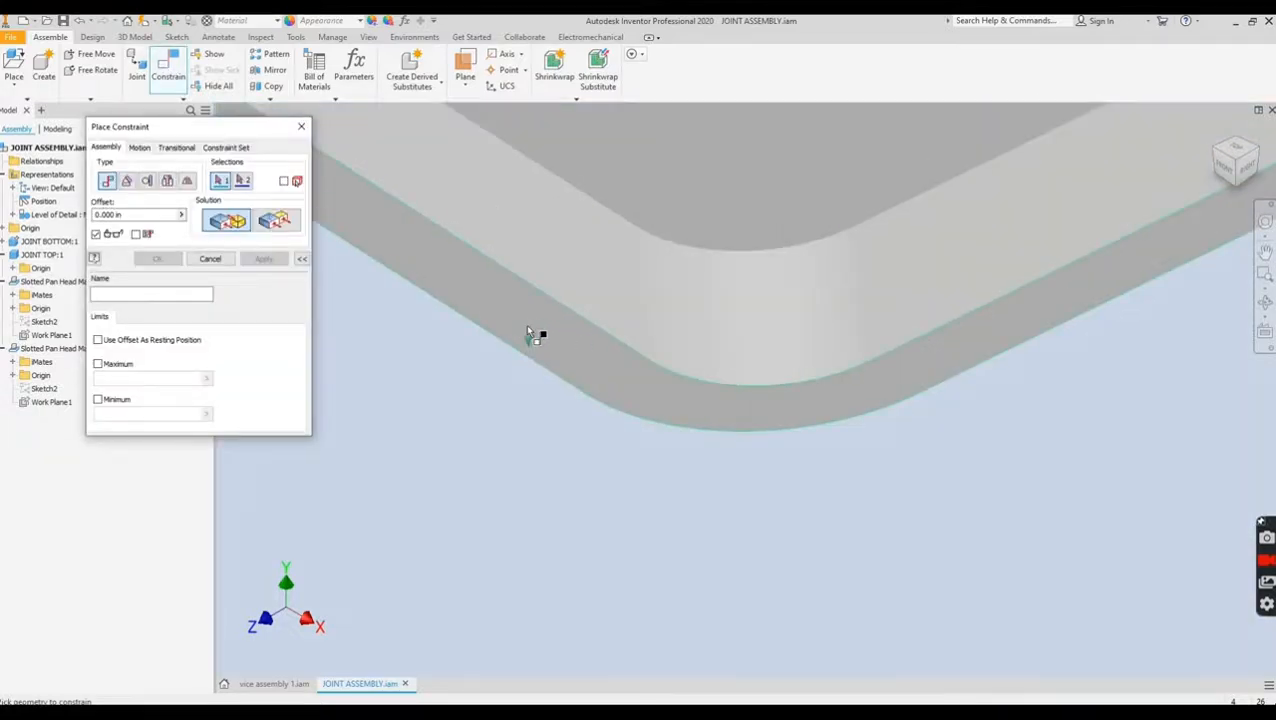
pyautogui.click(528, 330)
pyautogui.scroll(-6, 528, 330)
pyautogui.click(806, 320)
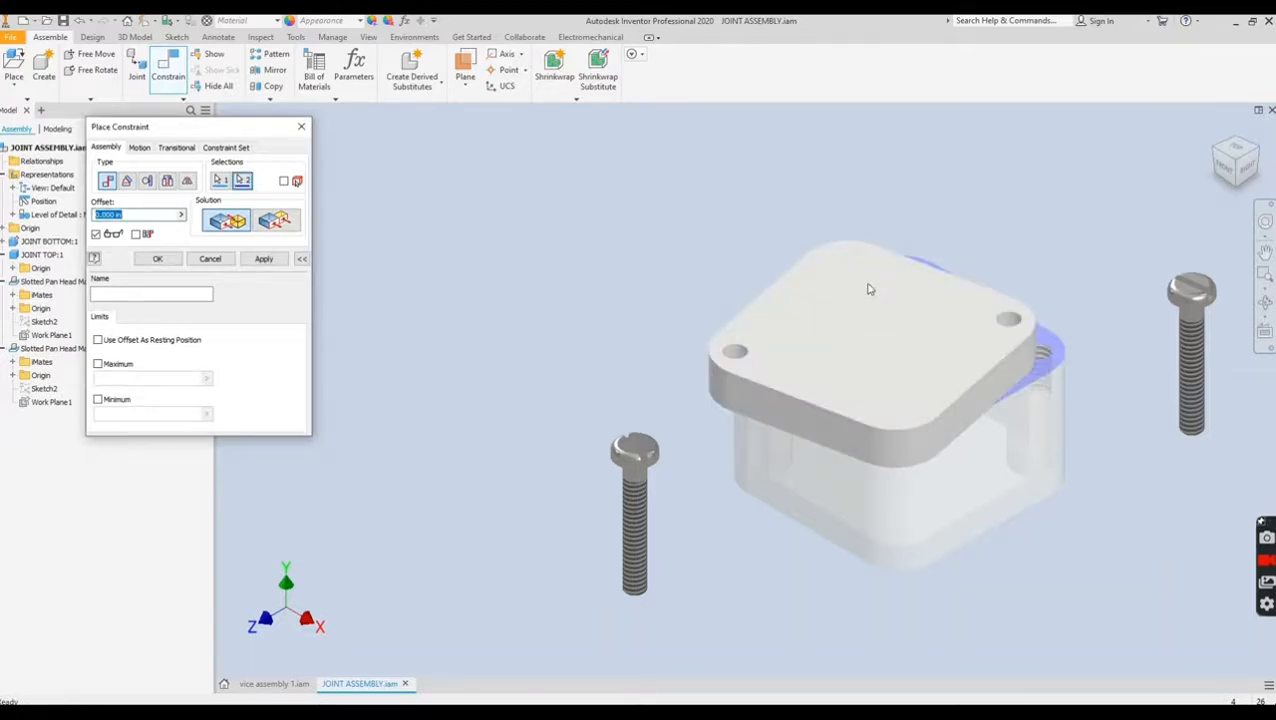
pyautogui.click(158, 258)
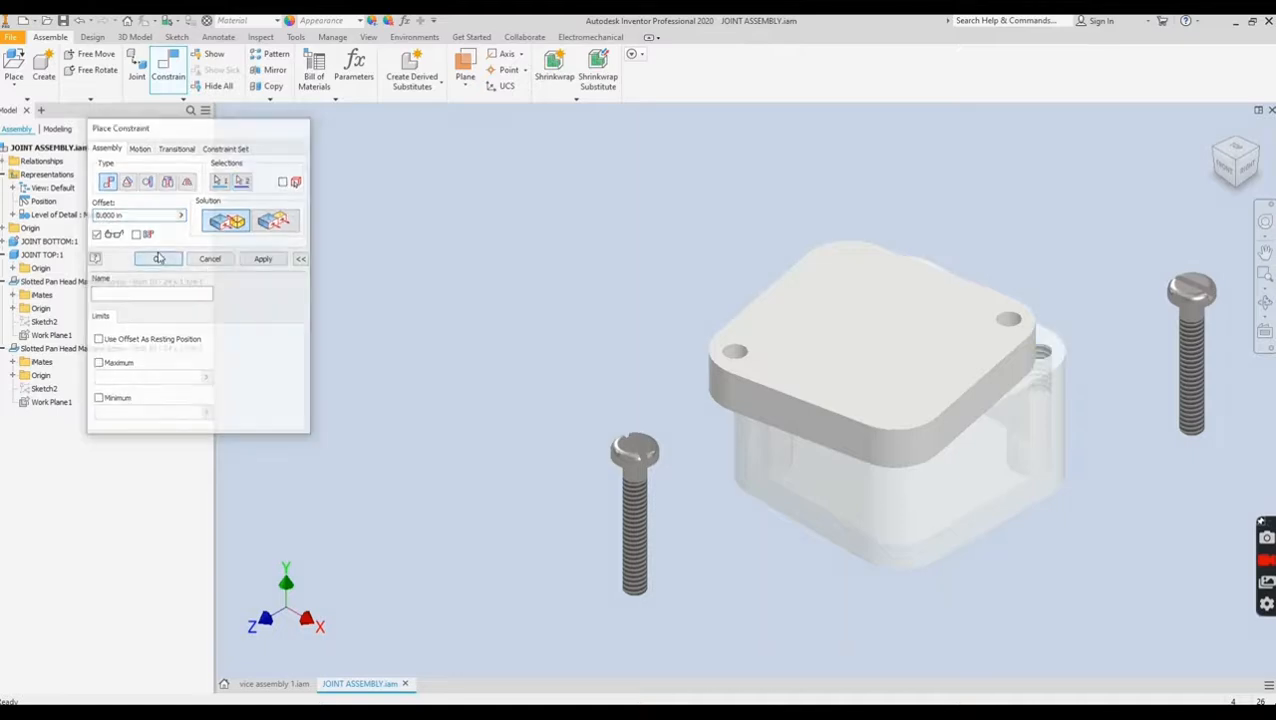
pyautogui.moveTo(800, 325); pyautogui.dragTo(775, 259)
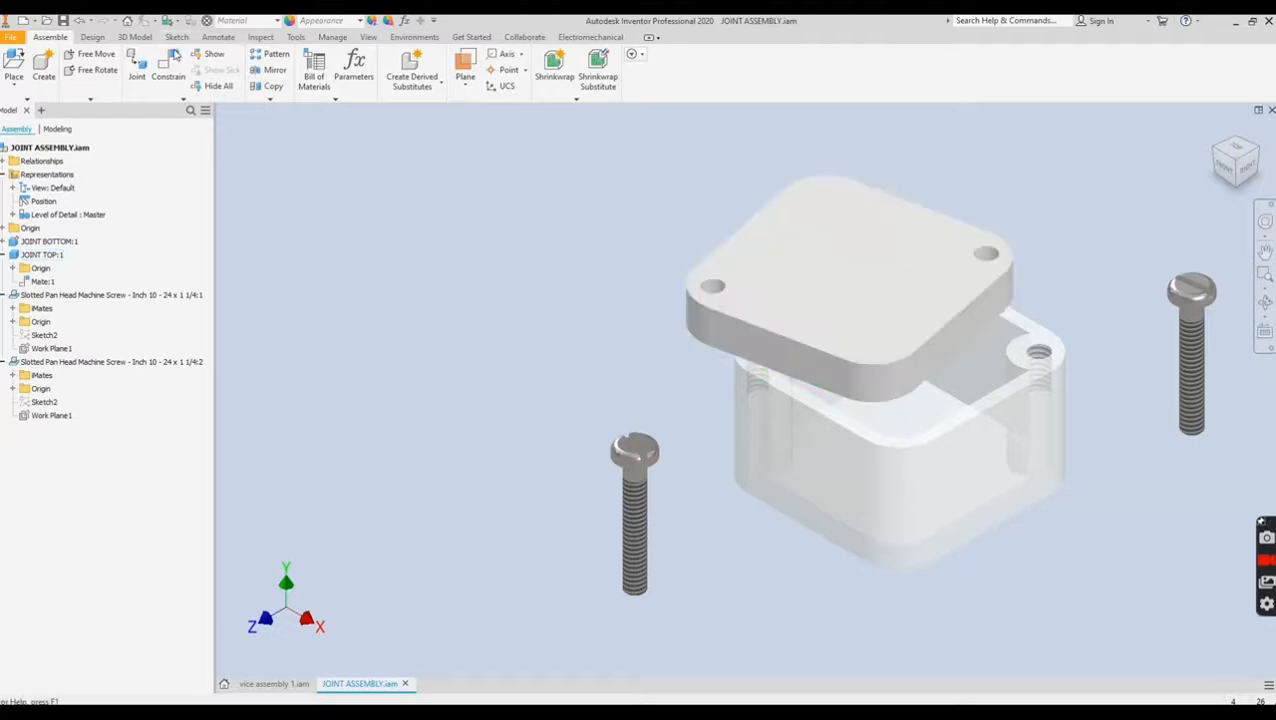
# - Mate the axis of JOINT TOP's back-right hole to JOINT BOTTOM's threaded hole with a 0.000 in offset, and swing the lid to test its rotation
pyautogui.click(171, 62)
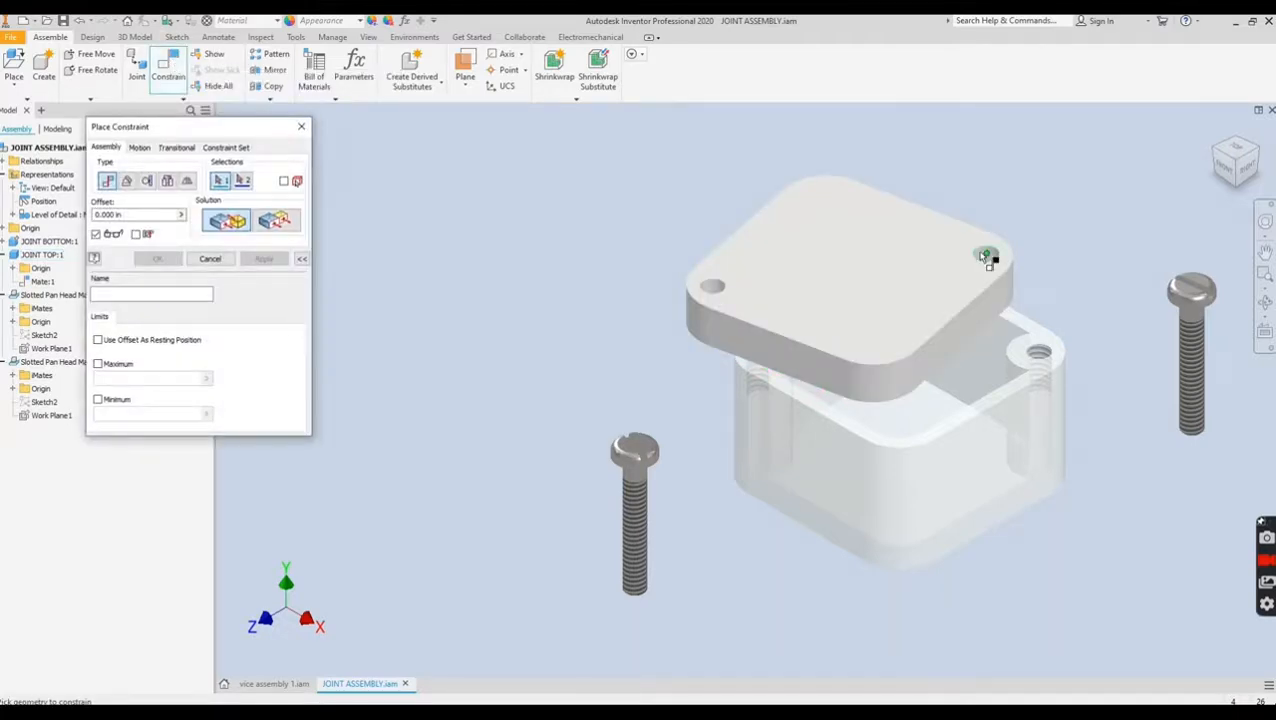
pyautogui.scroll(5, 1030, 260)
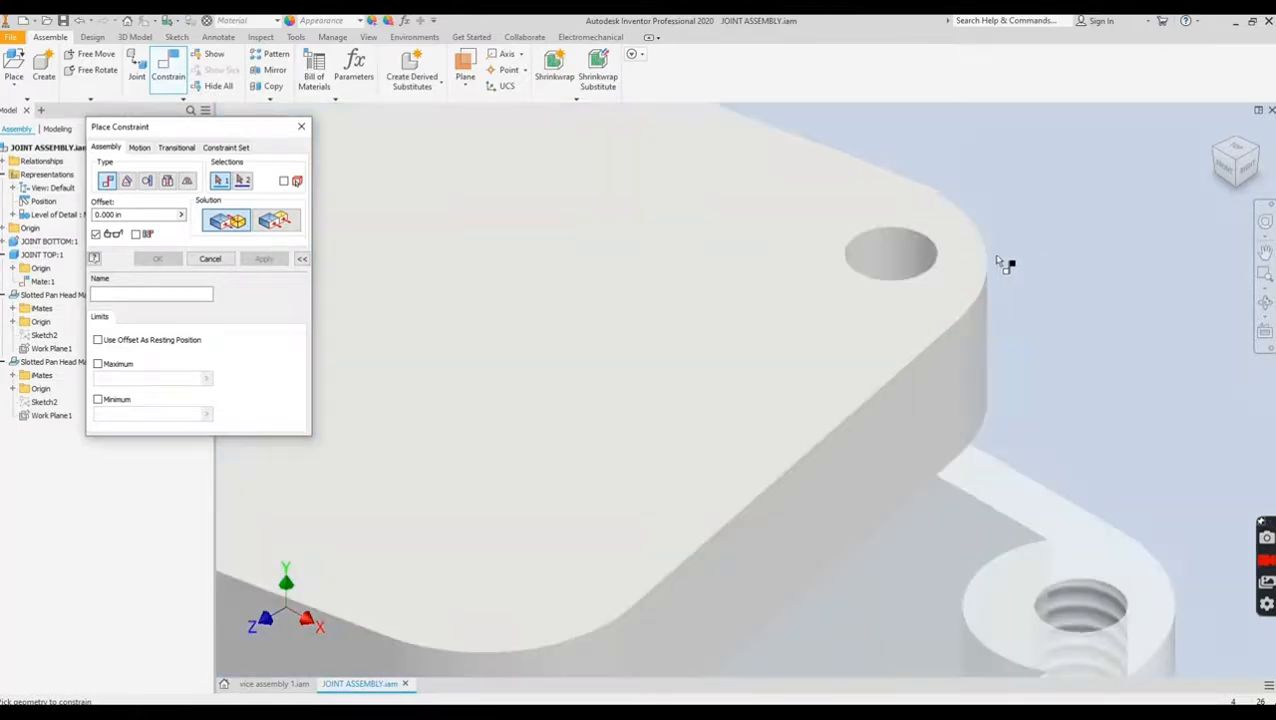
pyautogui.click(897, 271)
pyautogui.keyDown('shift'); pyautogui.moveTo(911, 276); pyautogui.dragTo(937, 323, button='middle'); pyautogui.keyUp('shift')
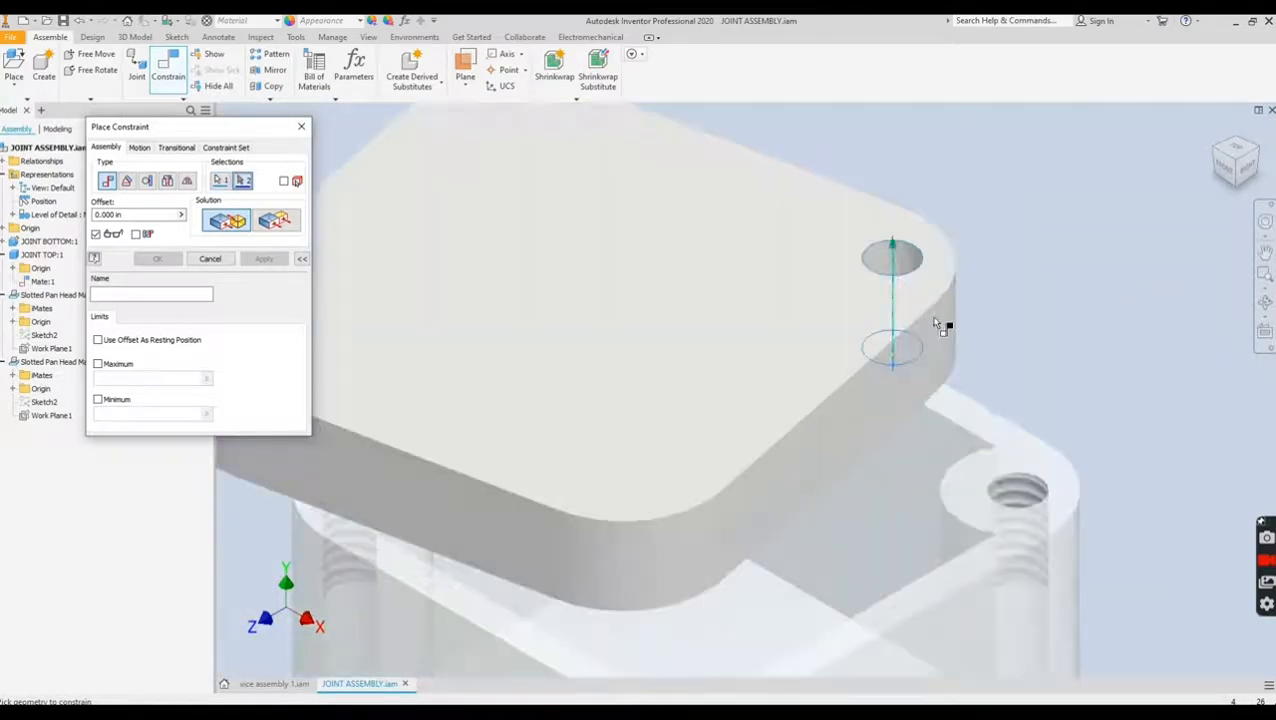
pyautogui.click(1020, 487)
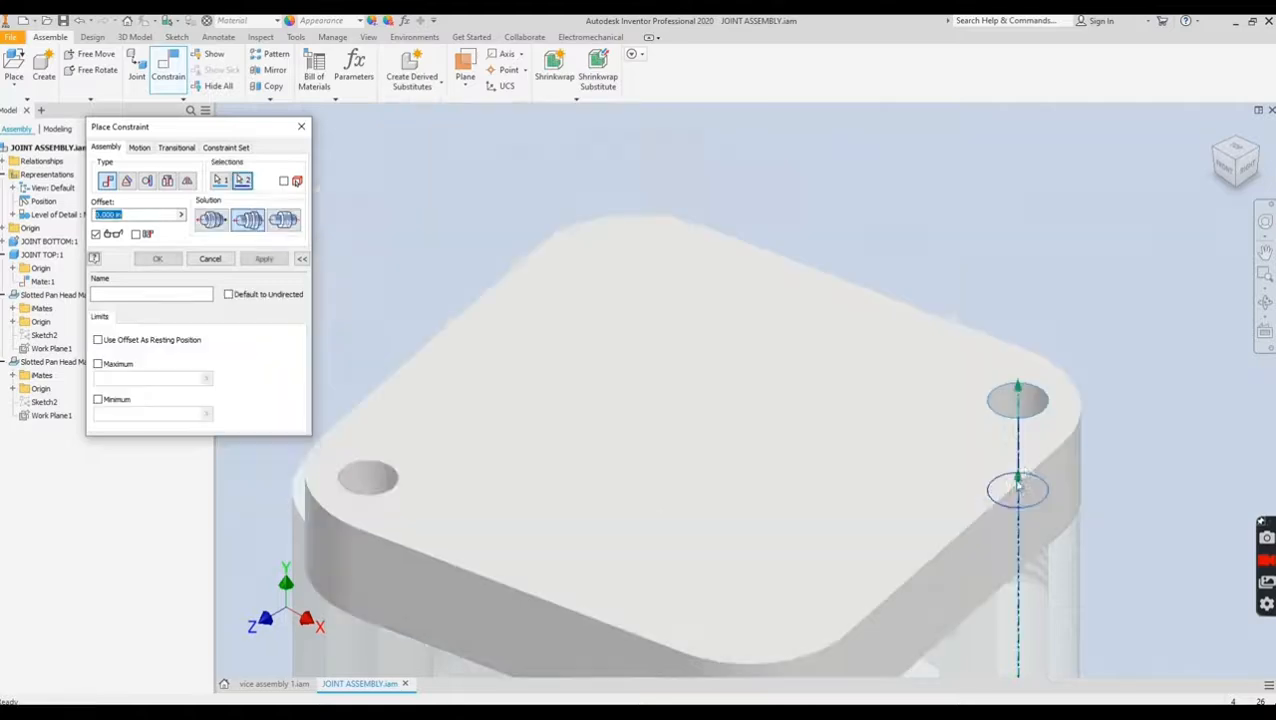
pyautogui.moveTo(1098, 532); pyautogui.dragTo(1113, 330, button='middle')
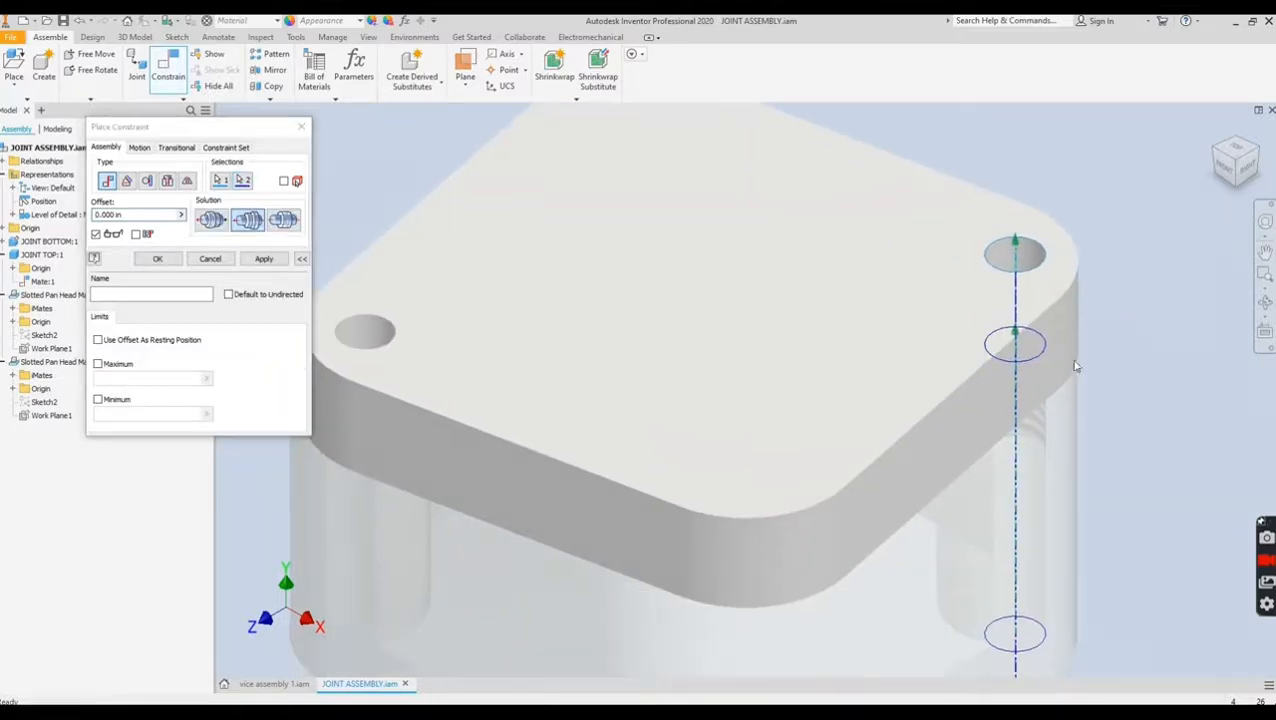
pyautogui.click(155, 259)
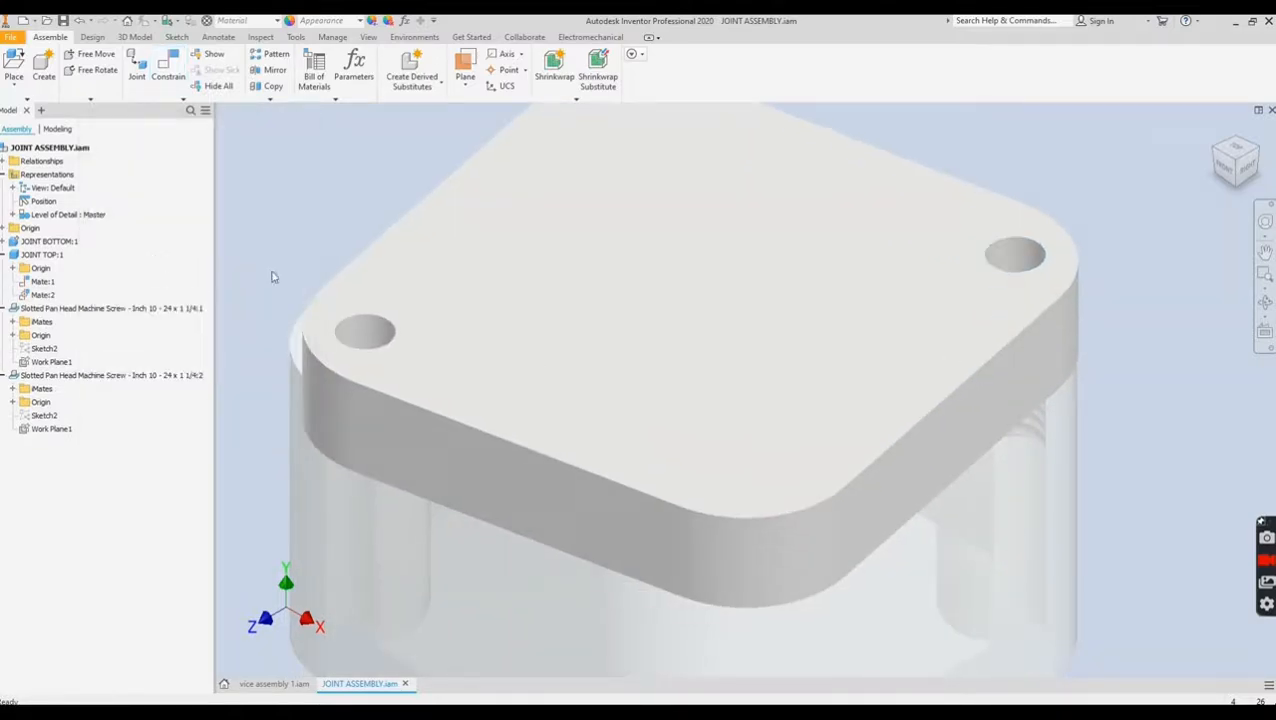
pyautogui.moveTo(533, 396); pyautogui.dragTo(383, 210)
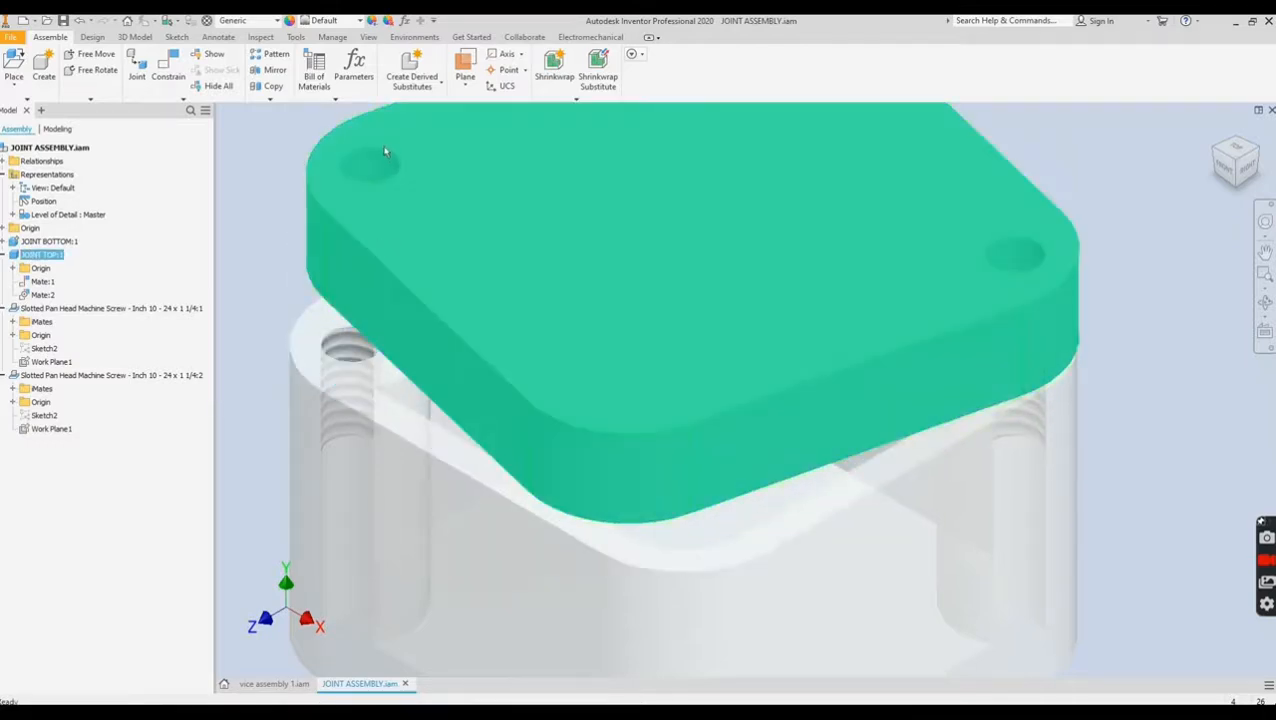
pyautogui.press('Escape')
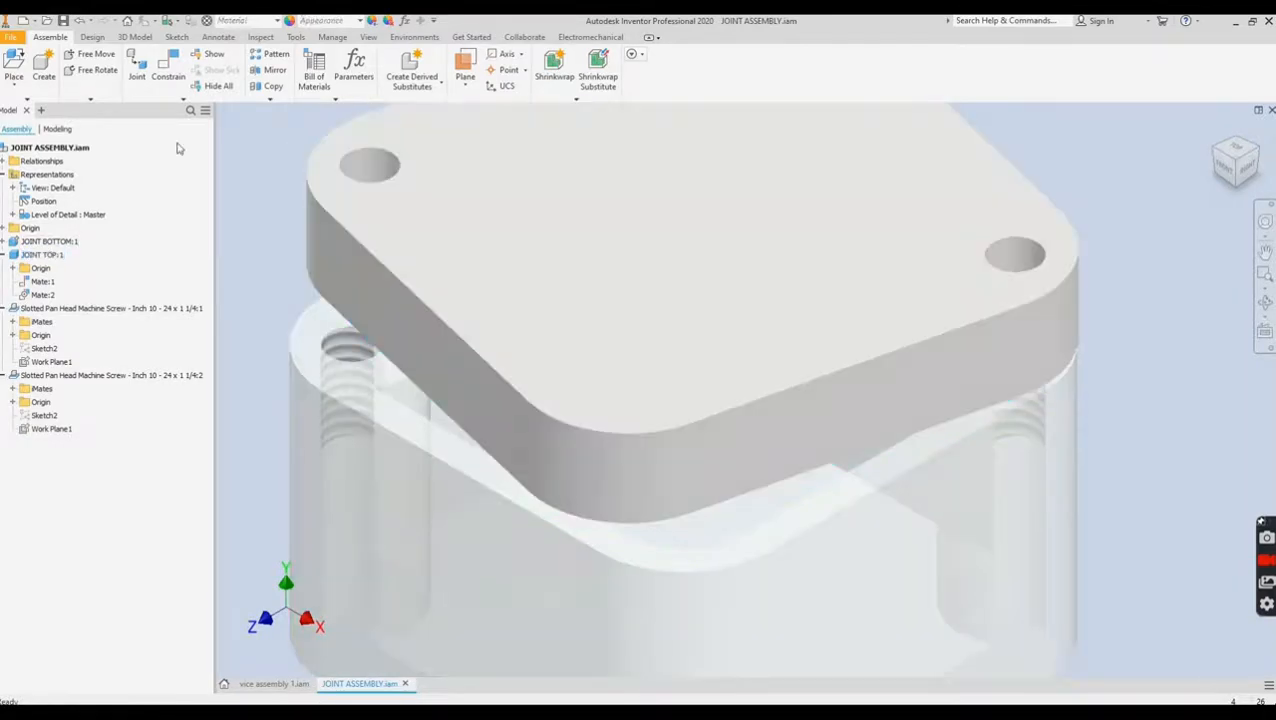
# - Constrain the front side faces of JOINT TOP and JOINT BOTTOM flush with a 0.000 in offset
pyautogui.click(168, 70)
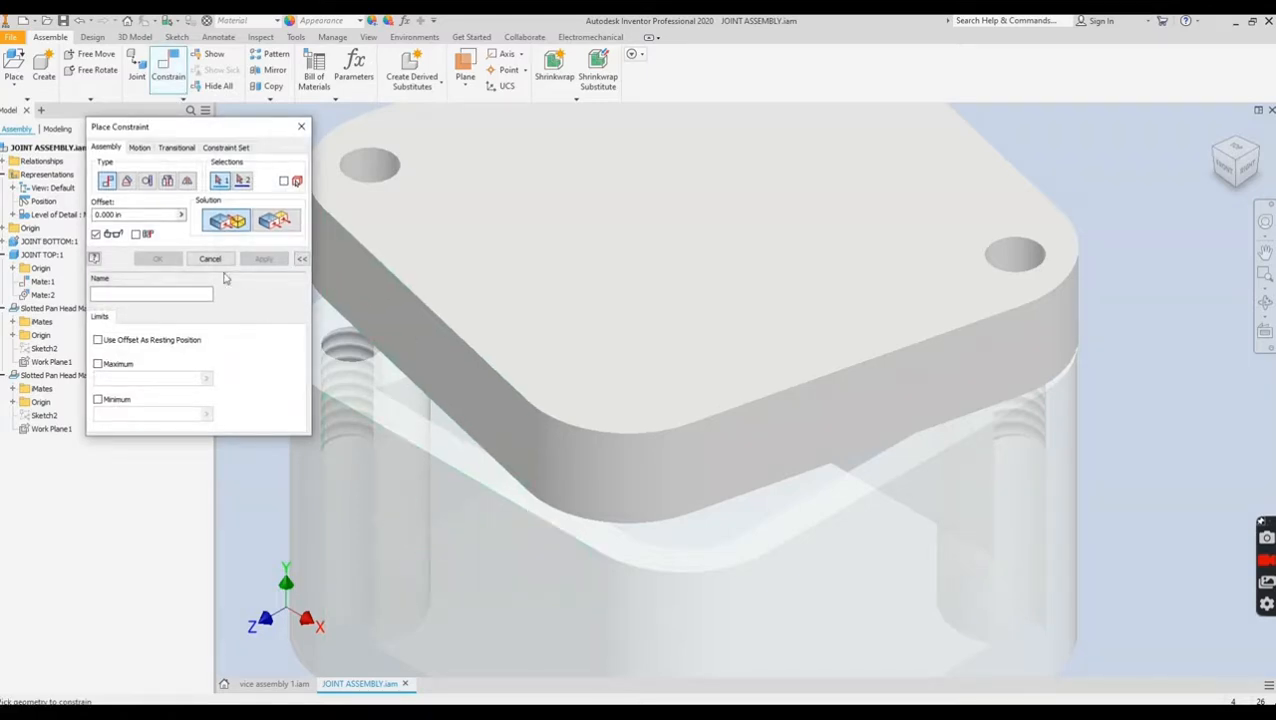
pyautogui.click(281, 229)
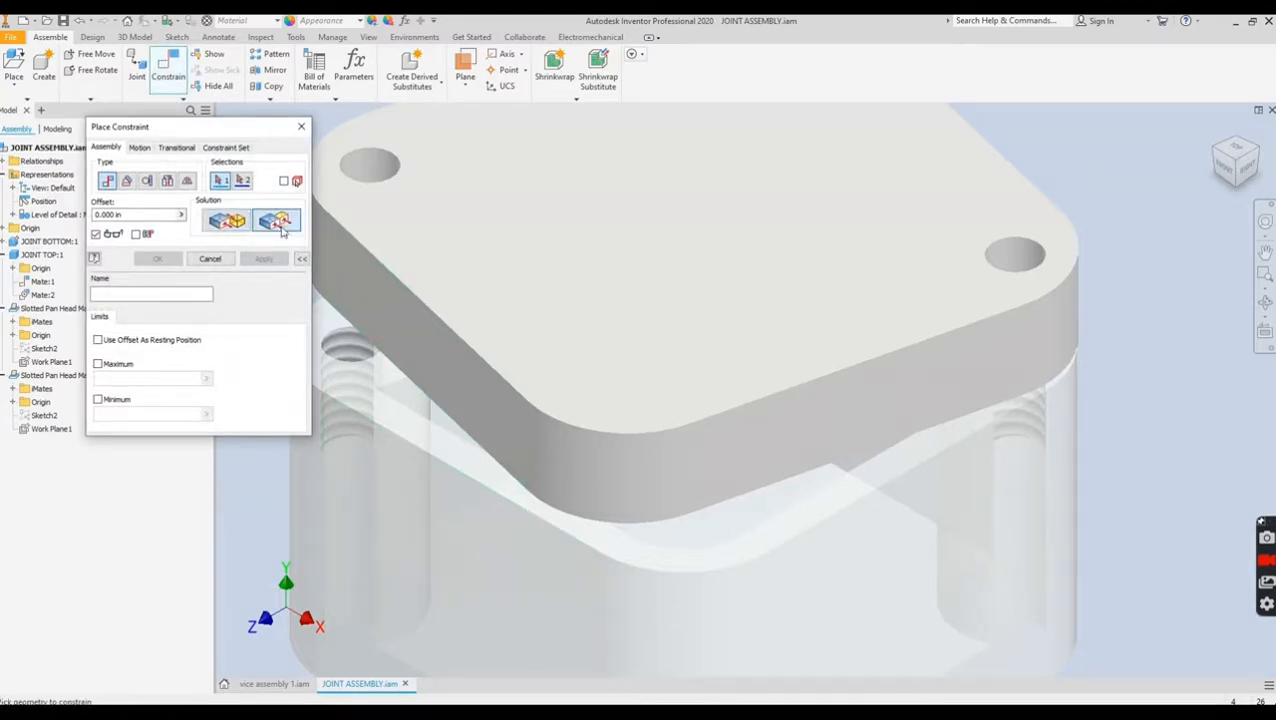
pyautogui.click(401, 324)
pyautogui.click(416, 509)
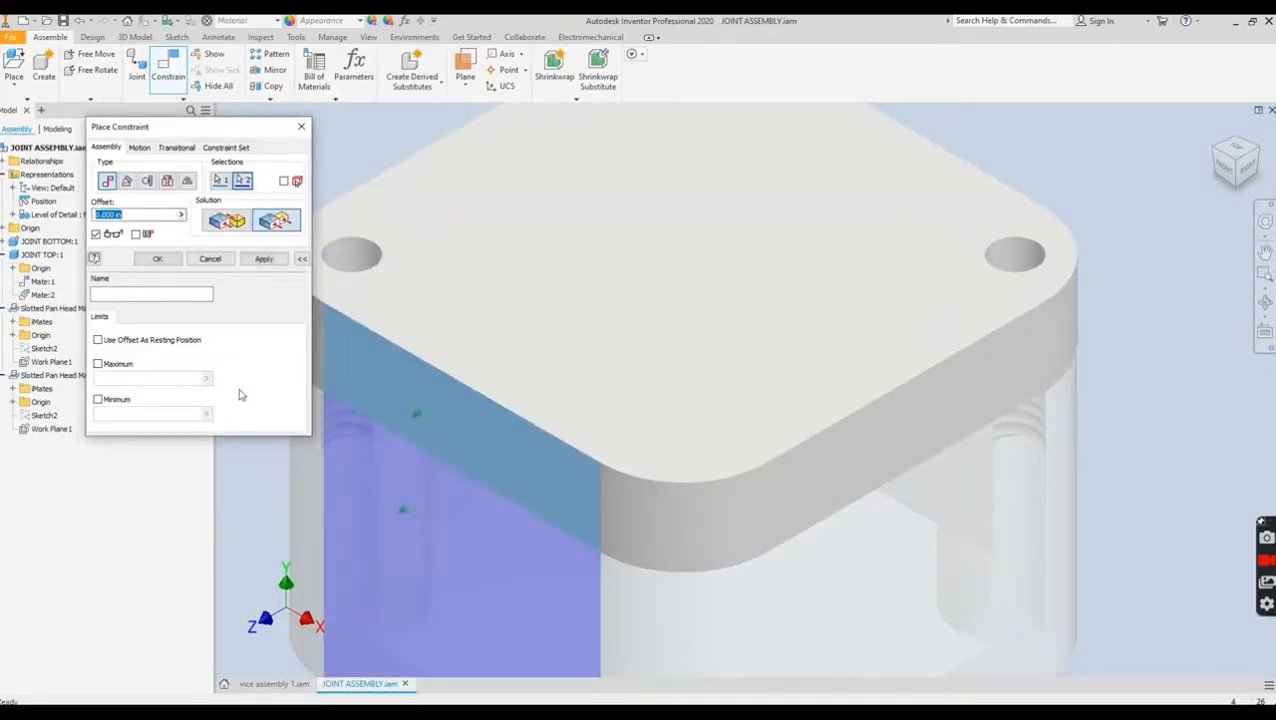
pyautogui.click(157, 259)
pyautogui.scroll(-5, 330, 365)
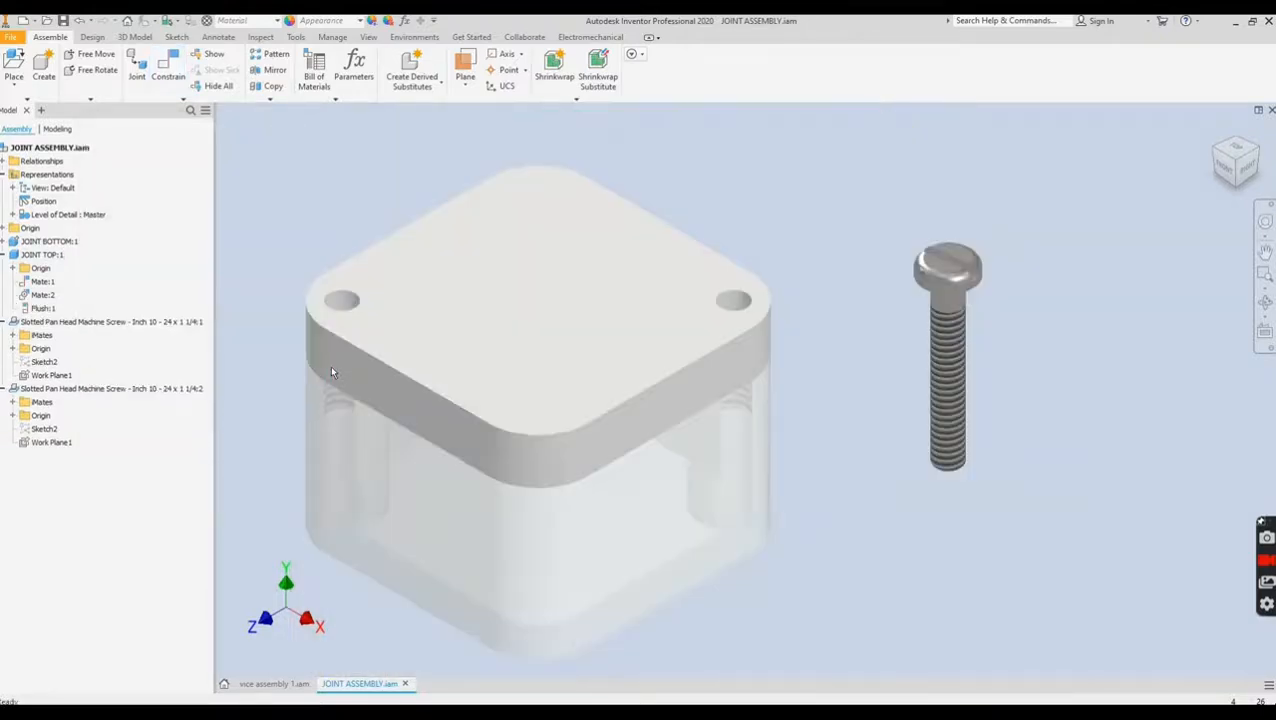
pyautogui.scroll(2, 400, 366)
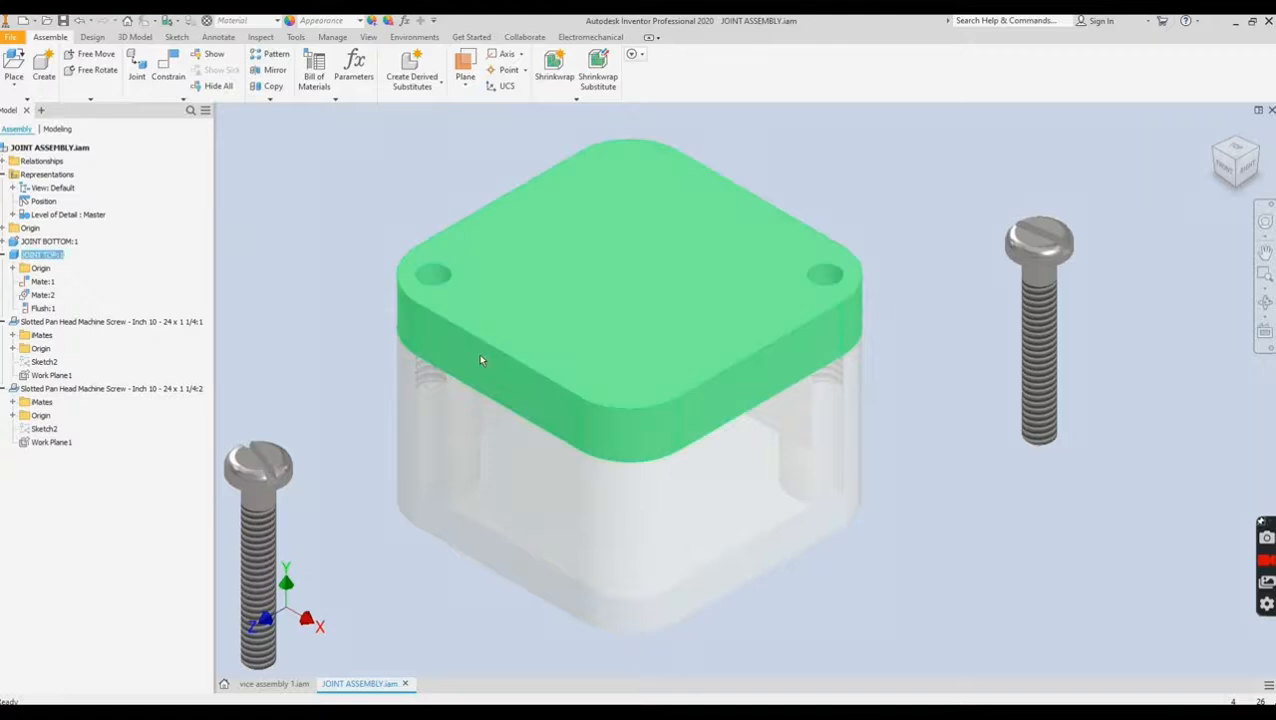
# - Select JOINT TOP and JOINT BOTTOM in turn to examine the two constrained box parts
pyautogui.click(451, 325)
pyautogui.click(427, 432)
pyautogui.click(350, 322)
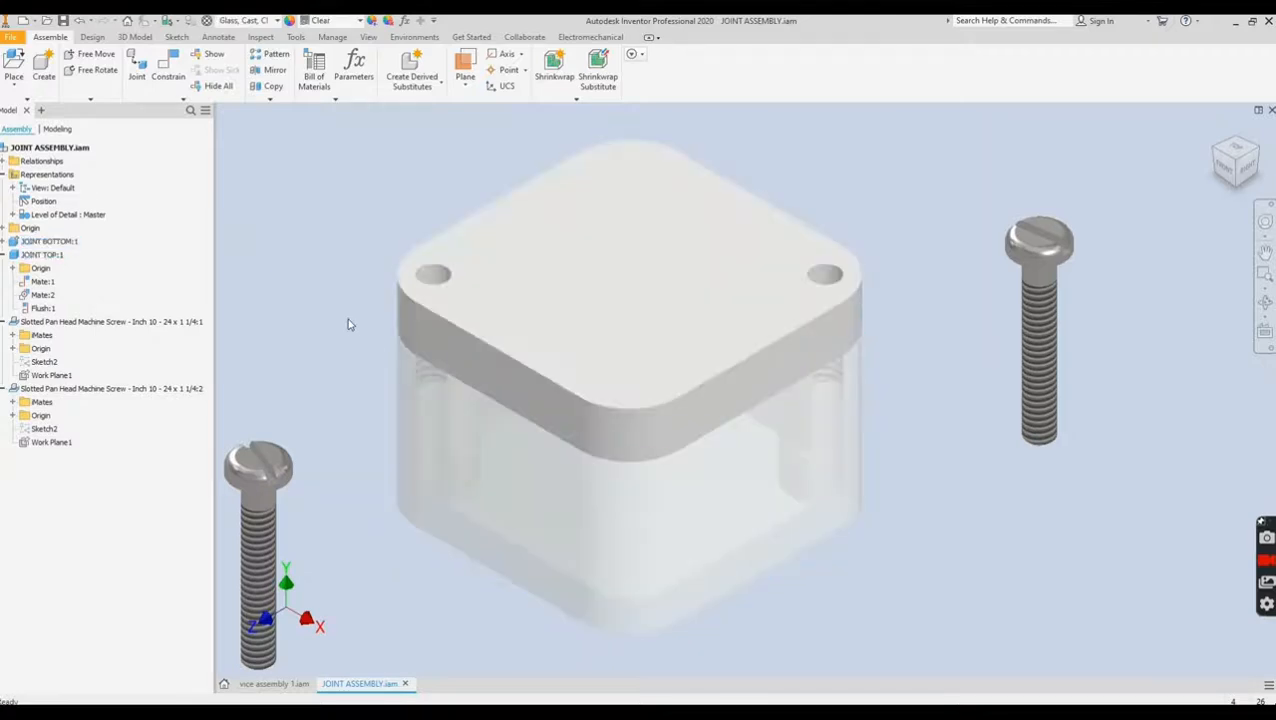
pyautogui.click(510, 367)
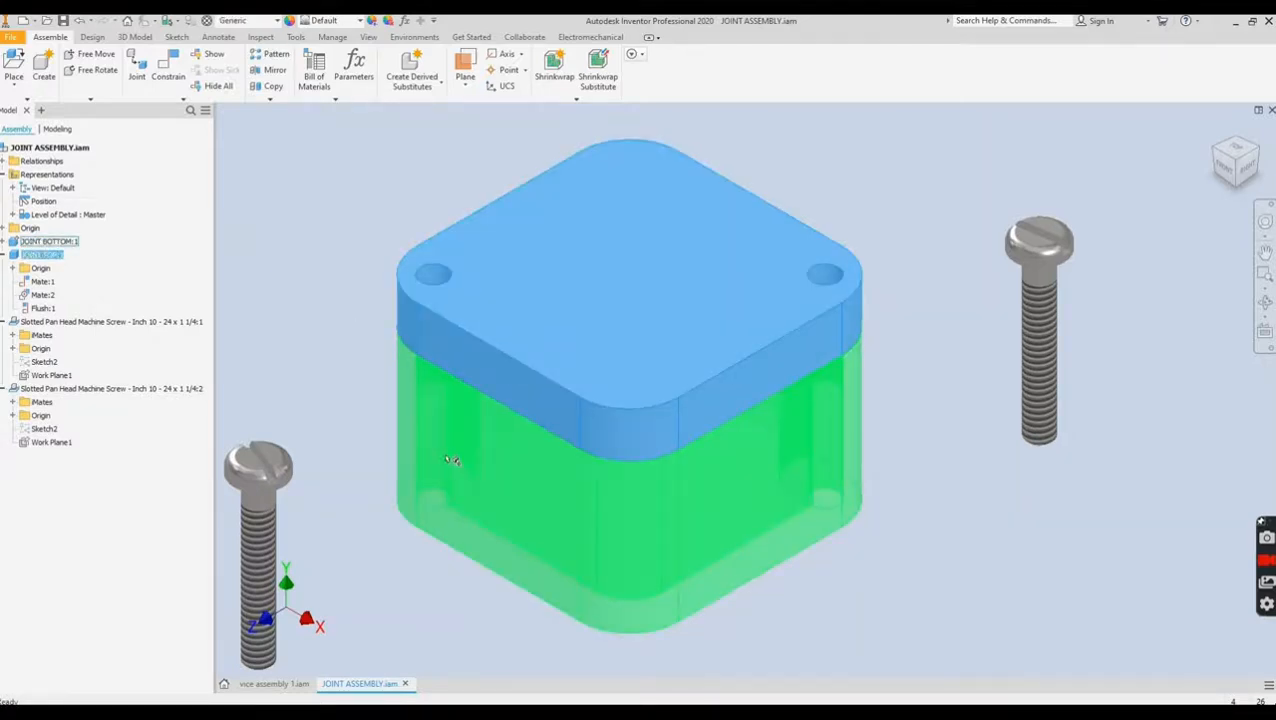
pyautogui.click(451, 459)
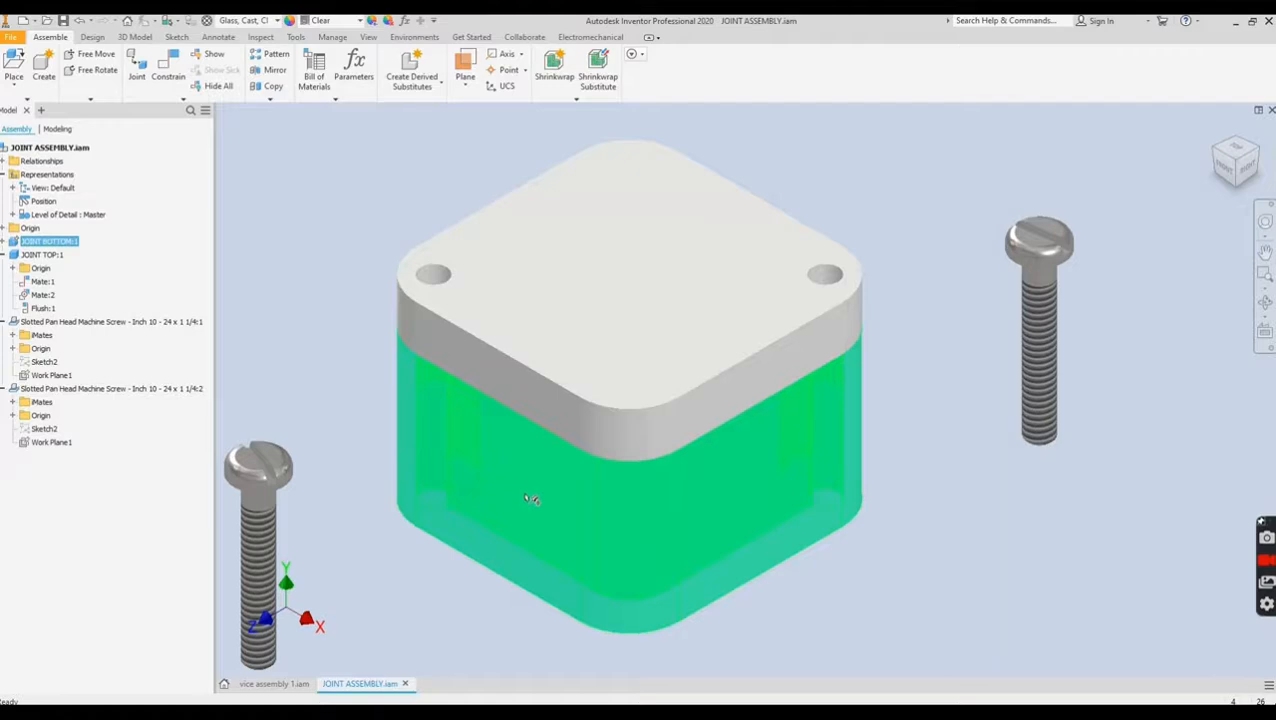
pyautogui.click(338, 334)
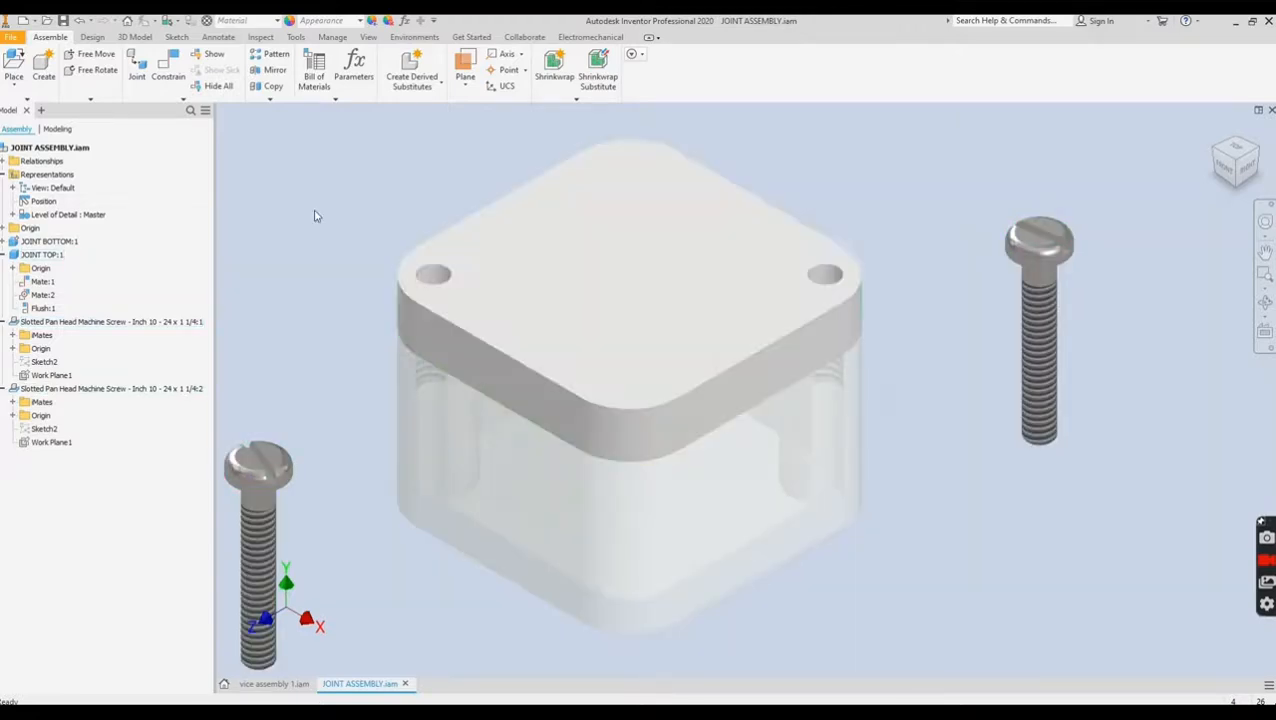
# - Mate the axis of the screw in front of the box to JOINT TOP's front-left hole axis with a 0.000 in offset
pyautogui.click(170, 70)
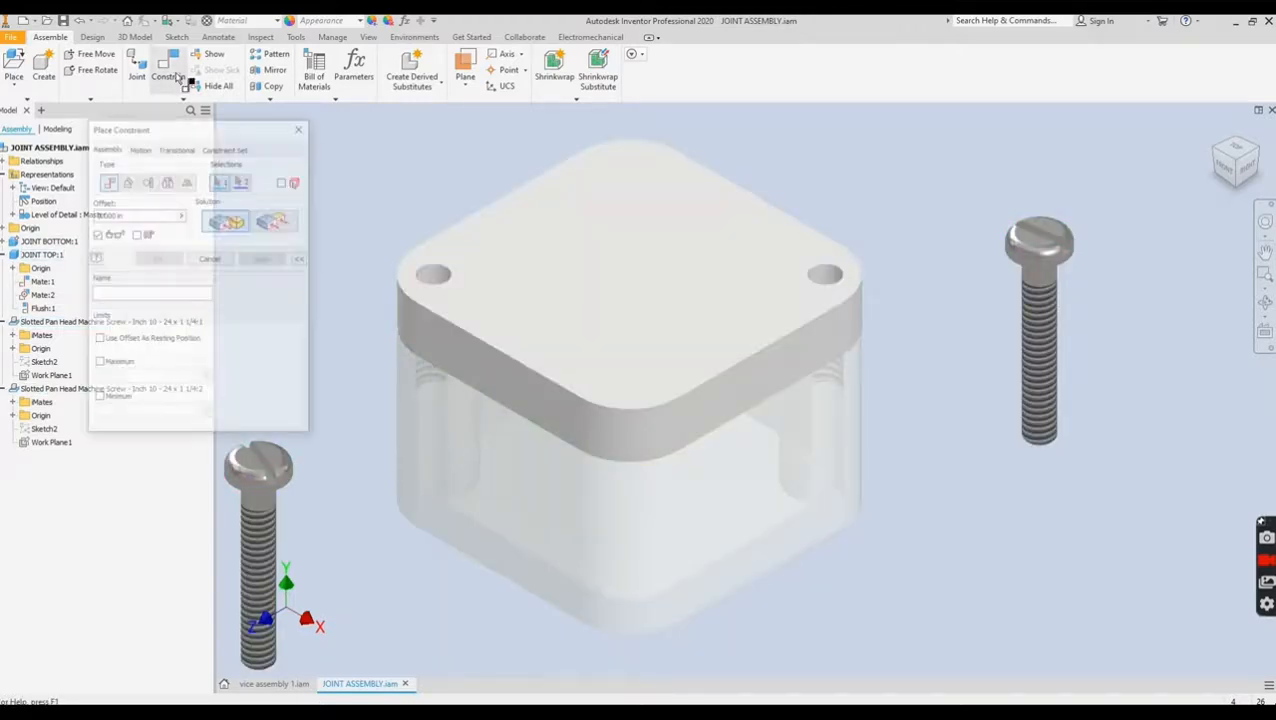
pyautogui.click(263, 553)
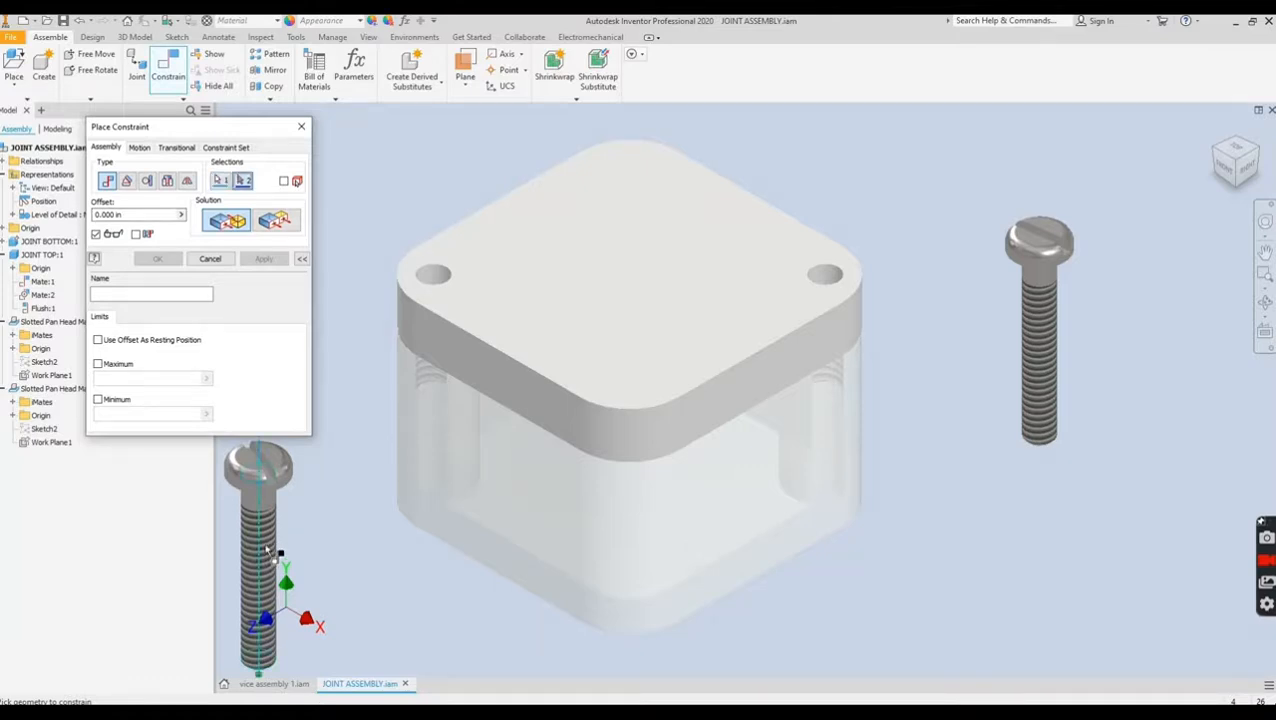
pyautogui.scroll(5, 450, 272)
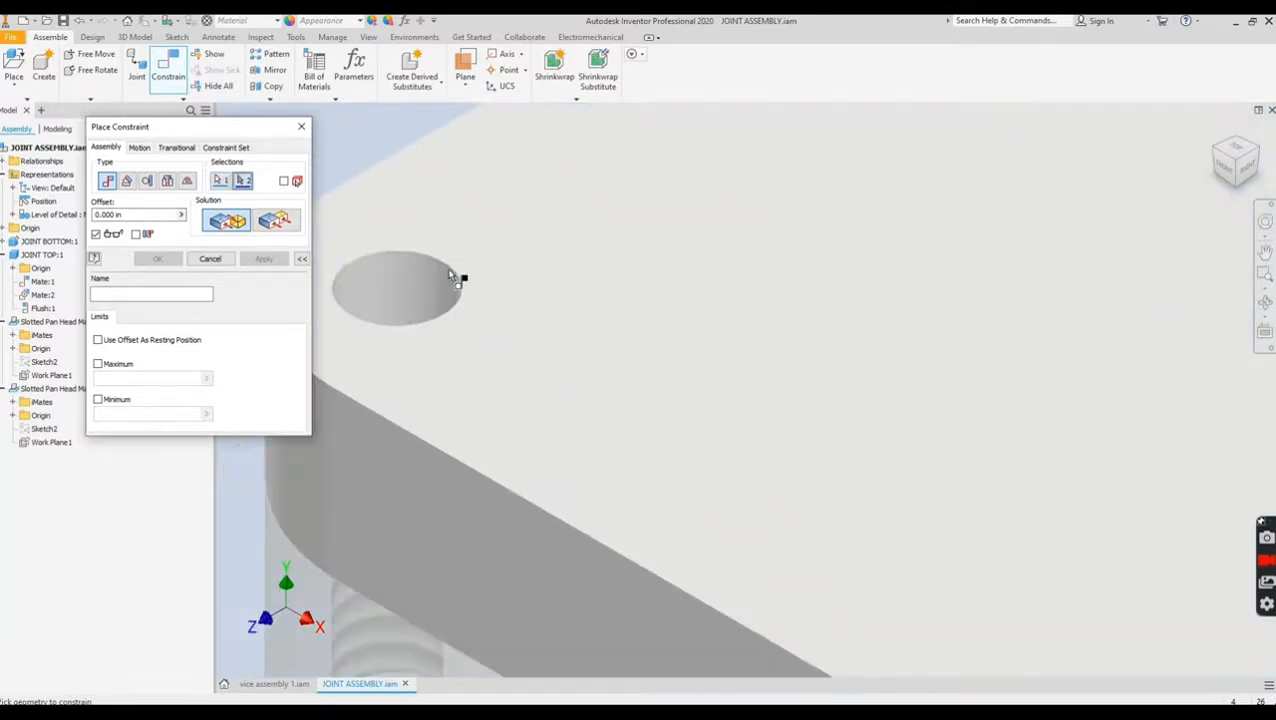
pyautogui.click(400, 295)
pyautogui.scroll(-4, 562, 367)
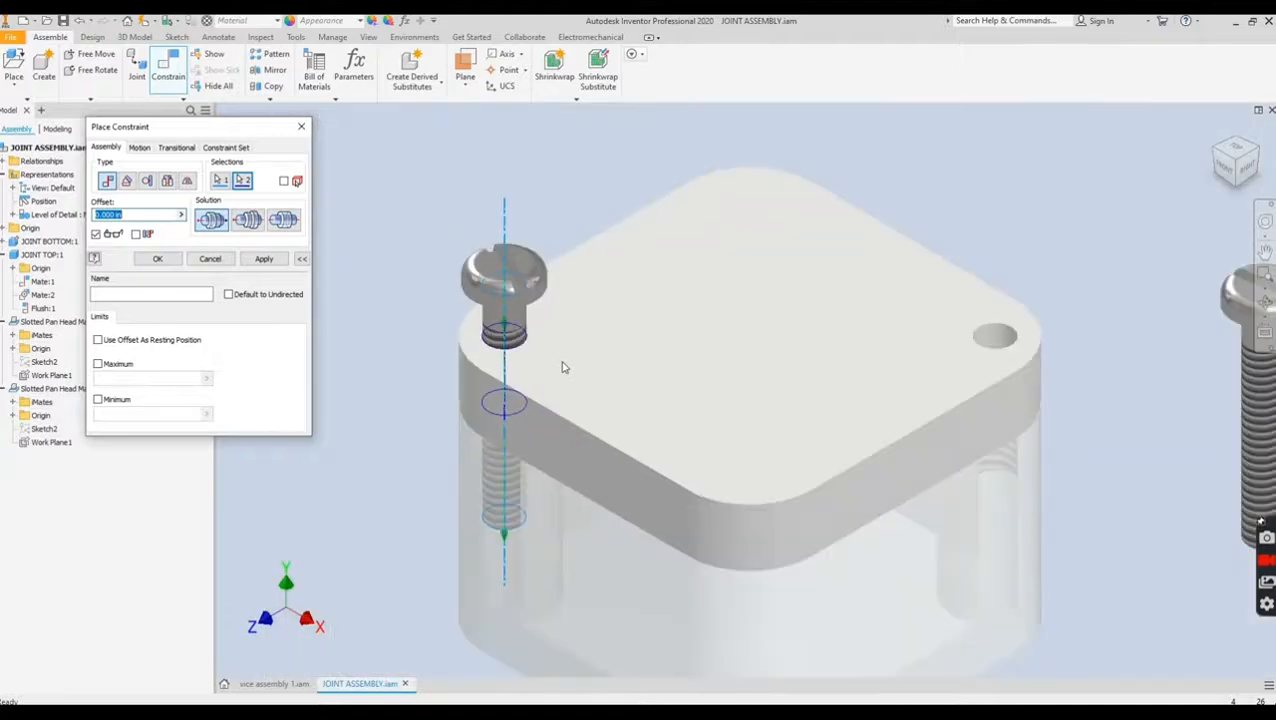
pyautogui.click(158, 258)
# - Raise and free-rotate the inserted screw to expose its head's underside, and mate that face to JOINT TOP's top face with a 0.000 in offset
pyautogui.moveTo(523, 290); pyautogui.dragTo(533, 190)
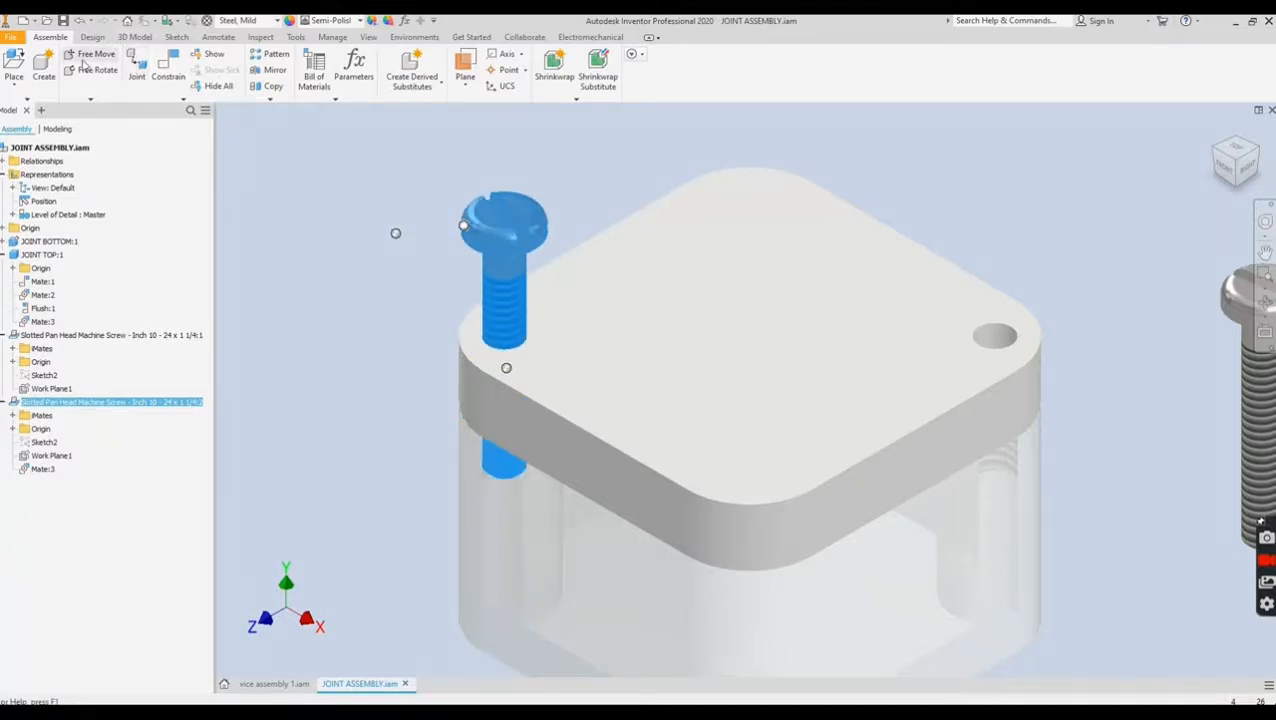
pyautogui.click(98, 70)
pyautogui.moveTo(395, 233); pyautogui.dragTo(433, 162)
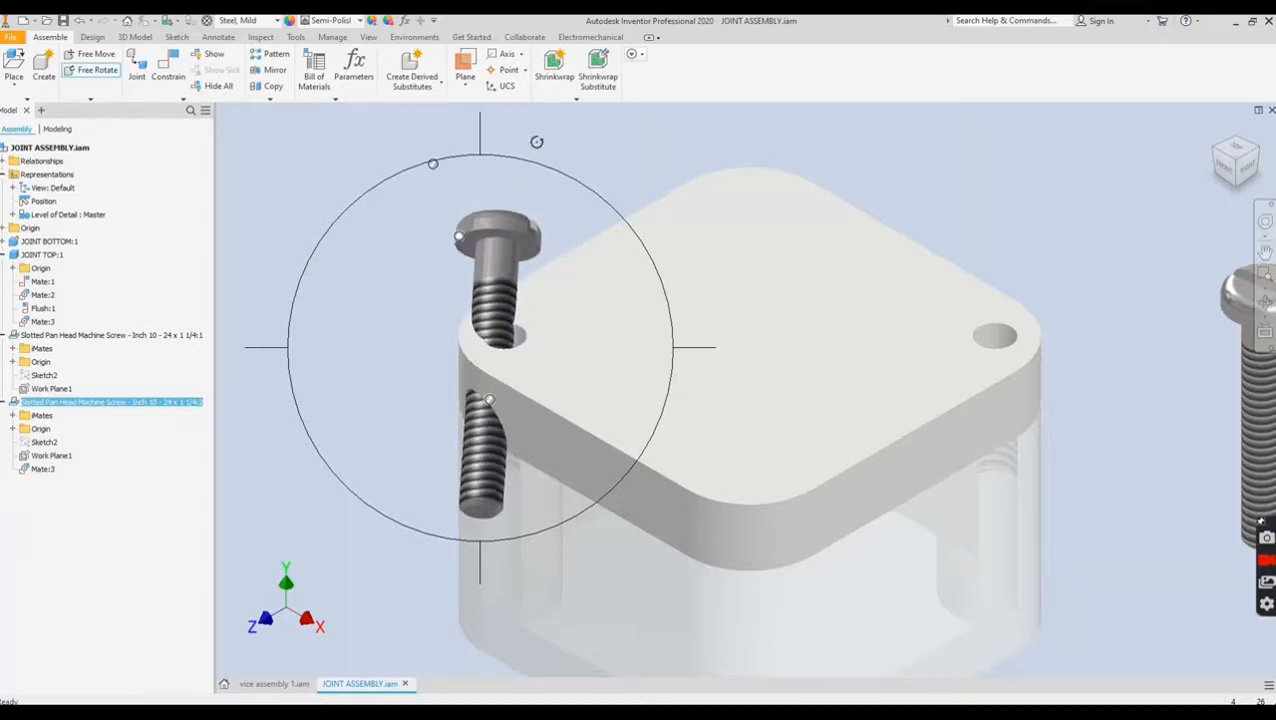
pyautogui.click(168, 66)
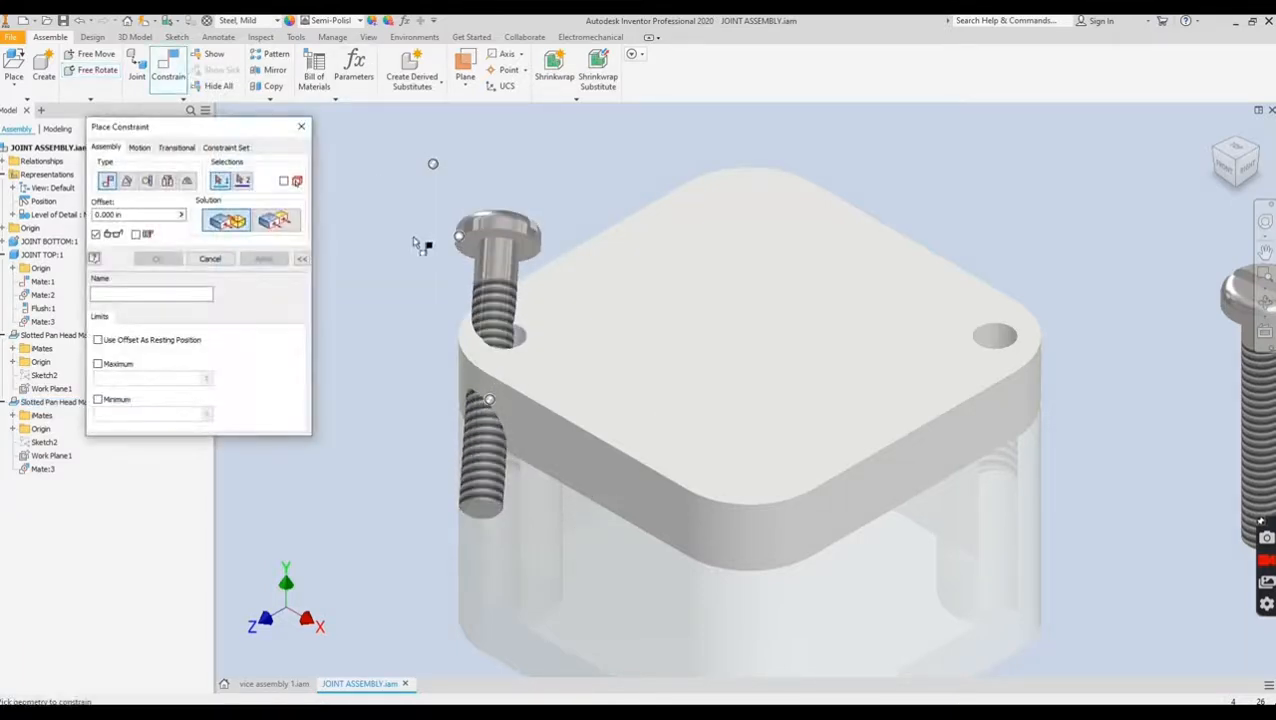
pyautogui.click(475, 243)
pyautogui.click(566, 383)
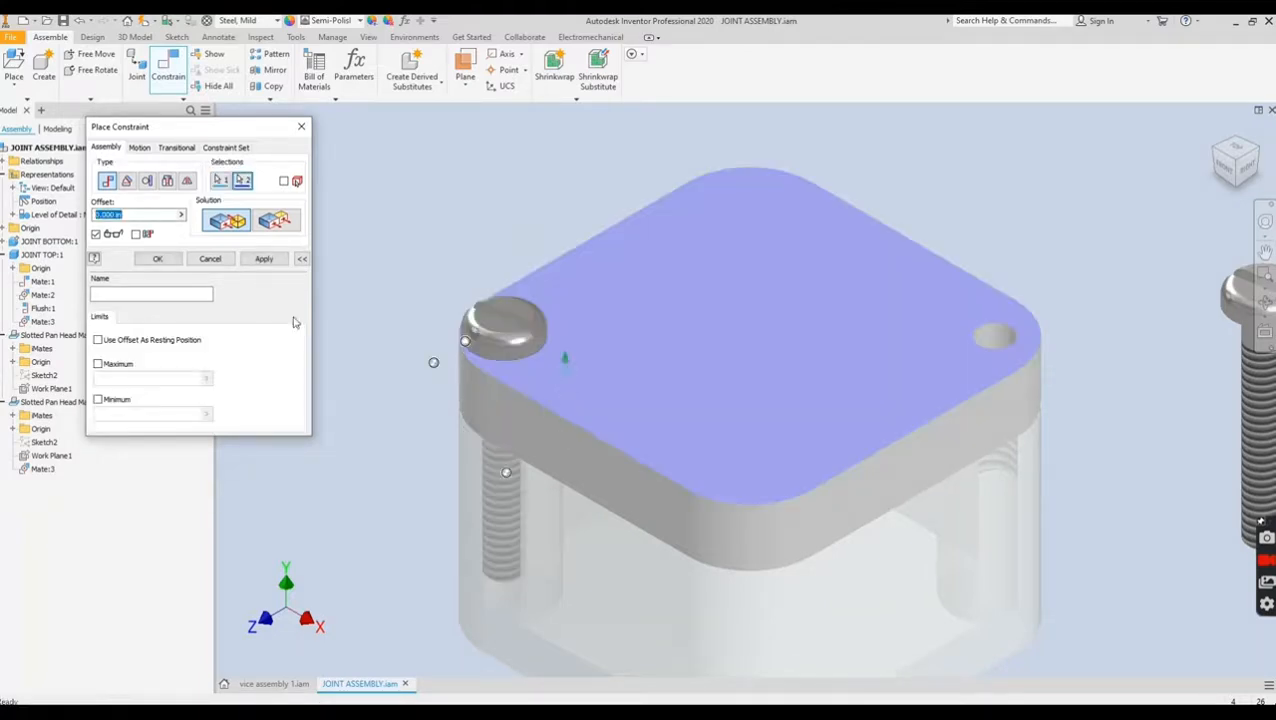
pyautogui.click(170, 258)
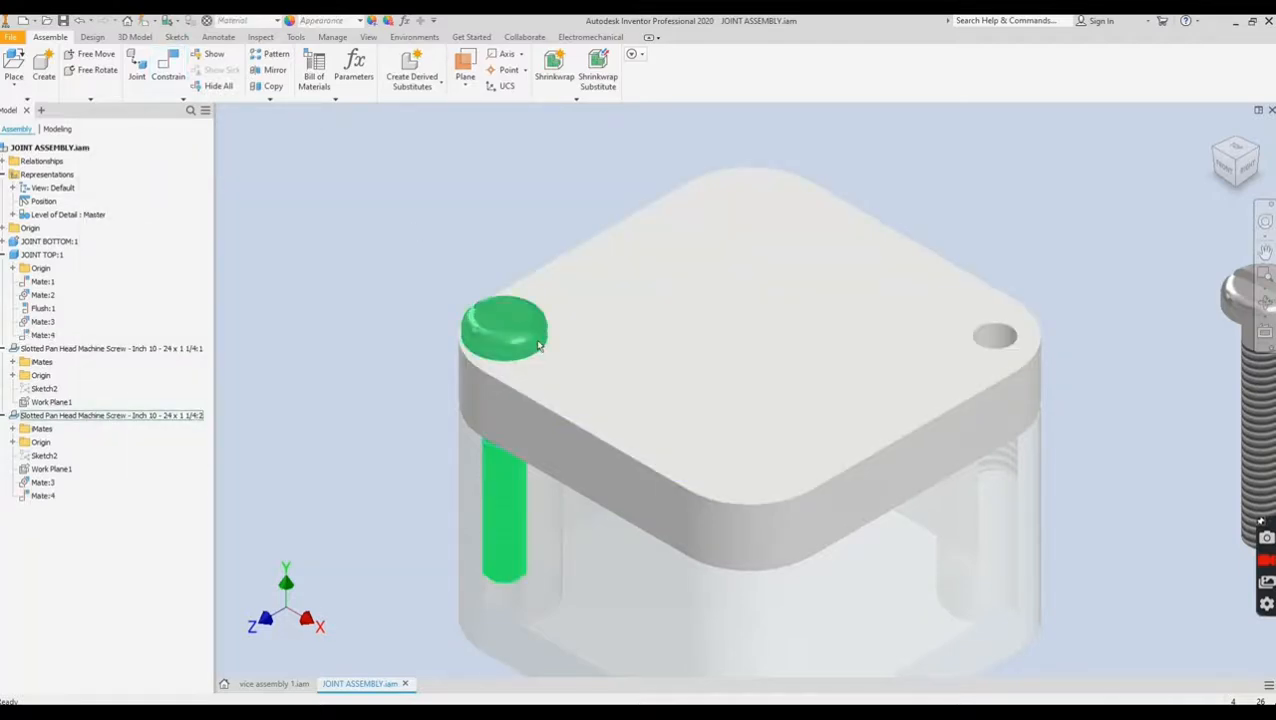
# - Turn the seated screw about its hole axis to test its remaining freedom to rotate
pyautogui.click(540, 322)
pyautogui.moveTo(566, 303); pyautogui.dragTo(463, 350)
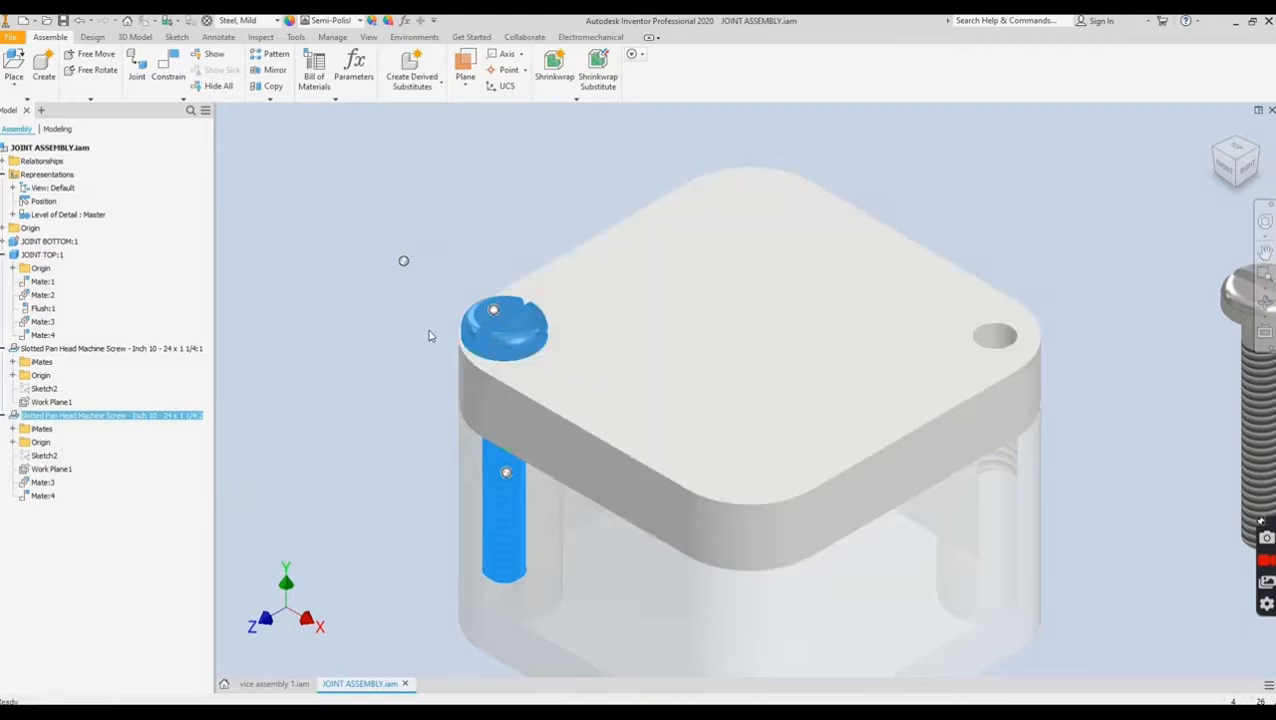
pyautogui.click(414, 326)
pyautogui.scroll(3, 646, 397)
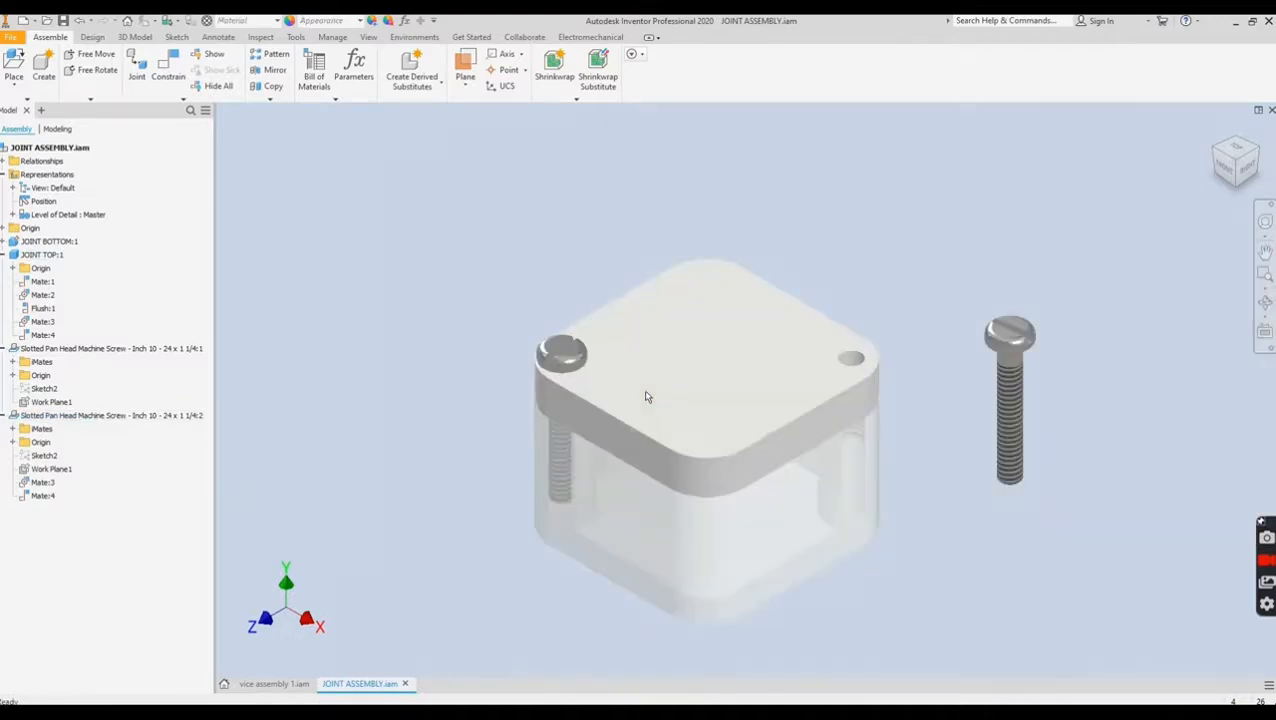
pyautogui.moveTo(719, 374); pyautogui.dragTo(620, 362, button='middle')
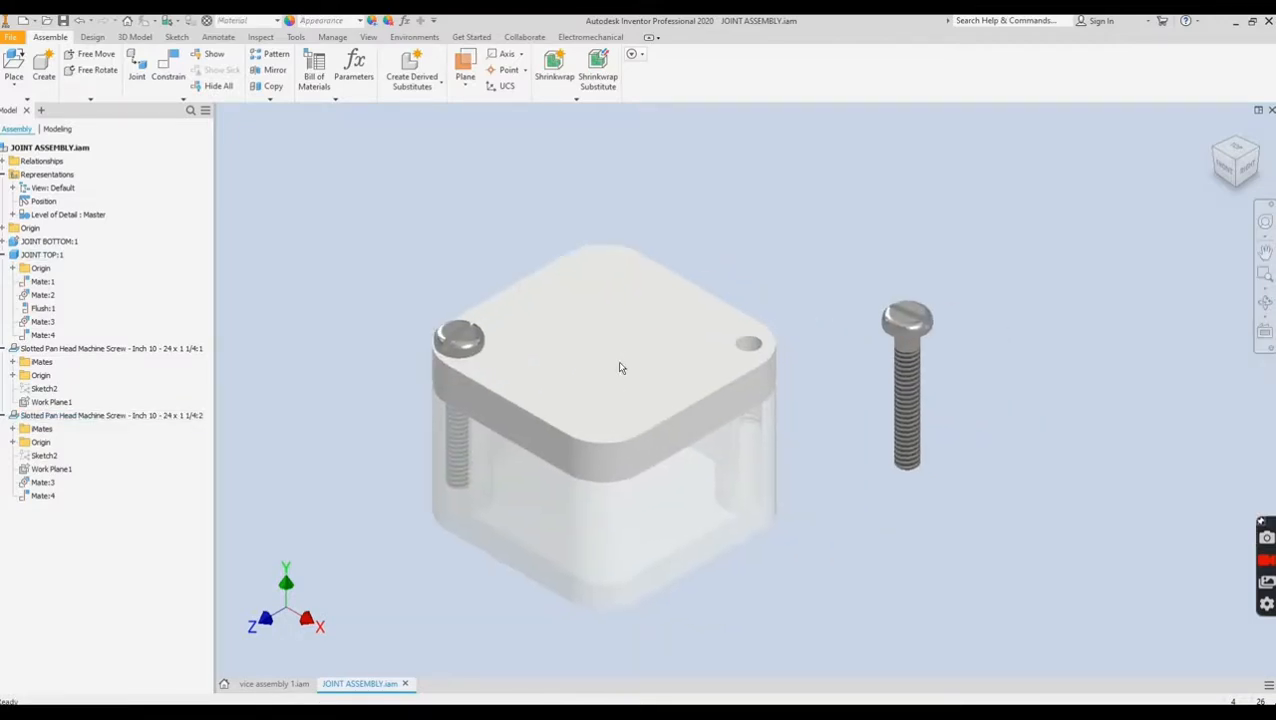
pyautogui.click(463, 345)
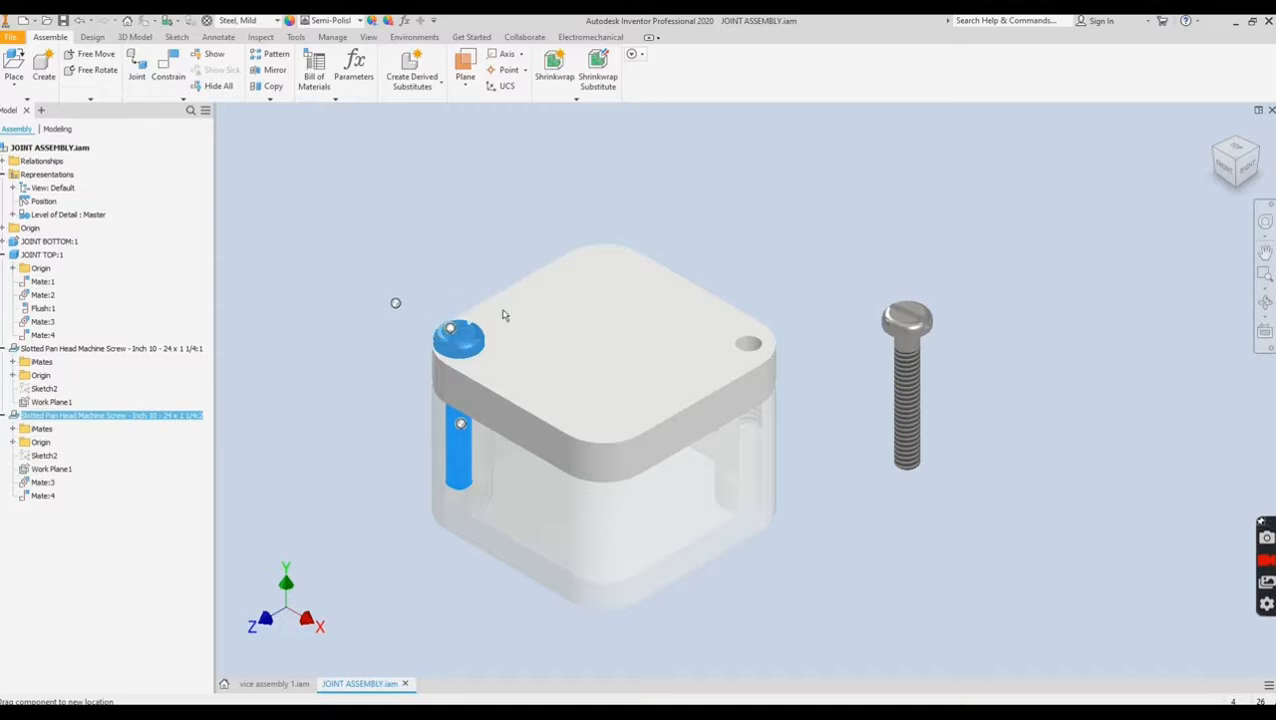
pyautogui.click(480, 261)
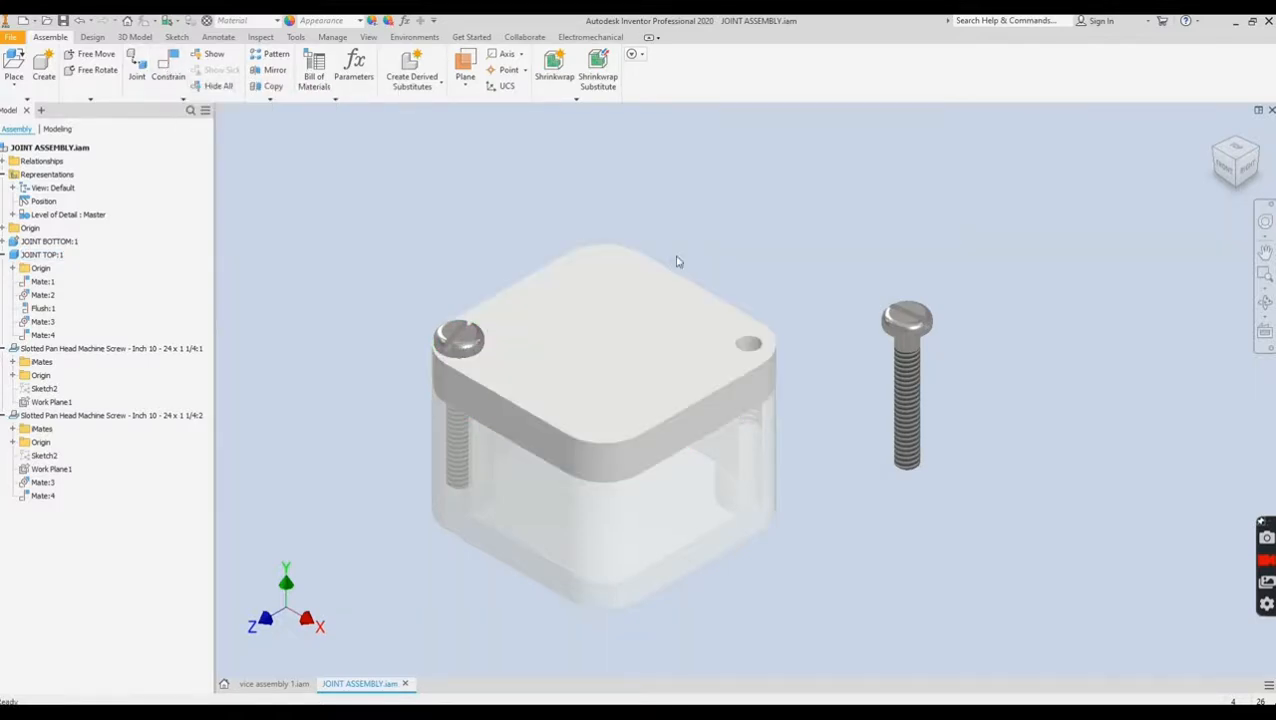
# - Free-rotate the loose screw beside the box until the underside of its head is exposed
pyautogui.click(91, 76)
pyautogui.click(896, 340)
pyautogui.moveTo(906, 300); pyautogui.dragTo(903, 222)
pyautogui.rightClick(907, 226)
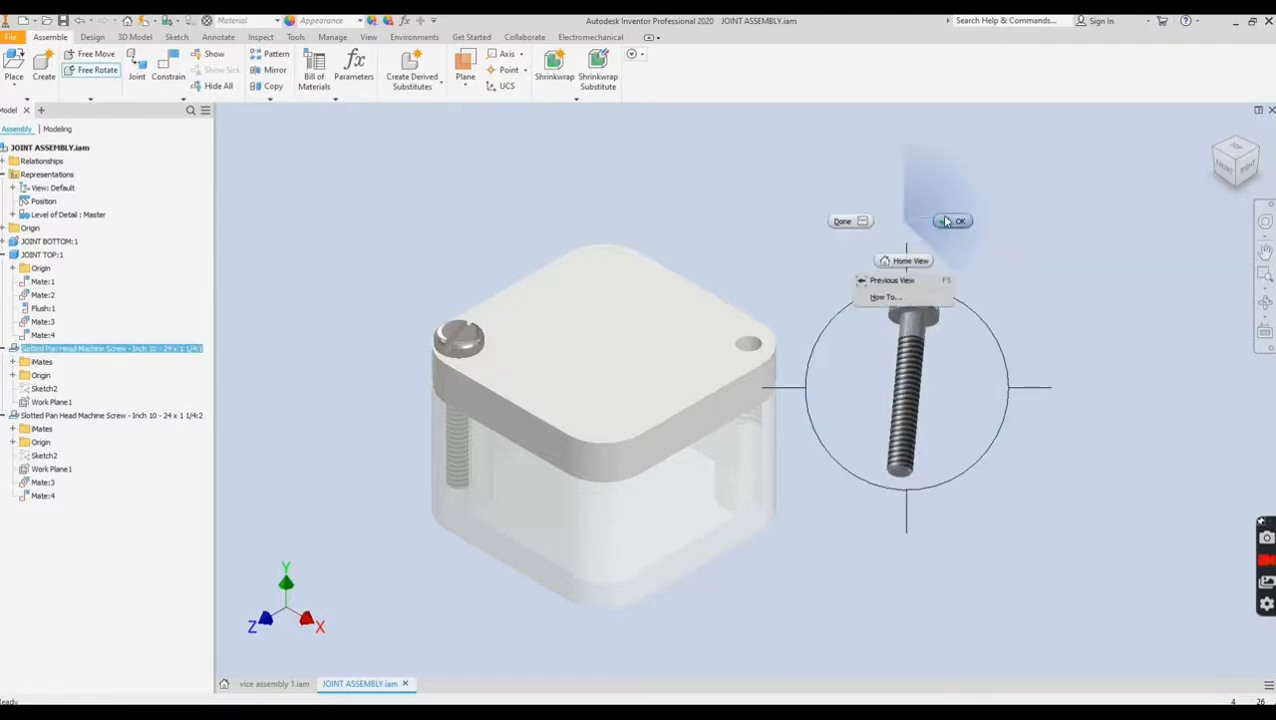
pyautogui.click(950, 222)
# - Apply an Insert constraint with a 0.000 in offset between the screw's under-head circular edge and the rim of JOINT TOP's open hole
pyautogui.scroll(-5, 911, 312)
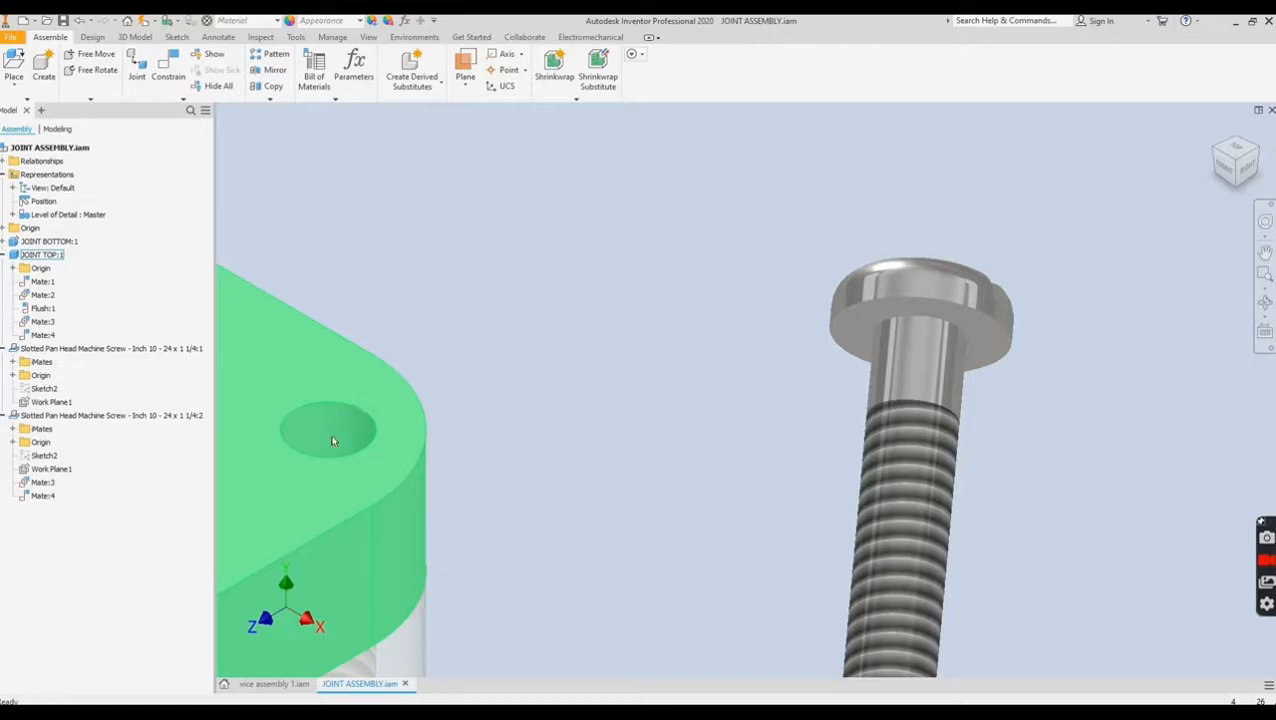
pyautogui.click(170, 68)
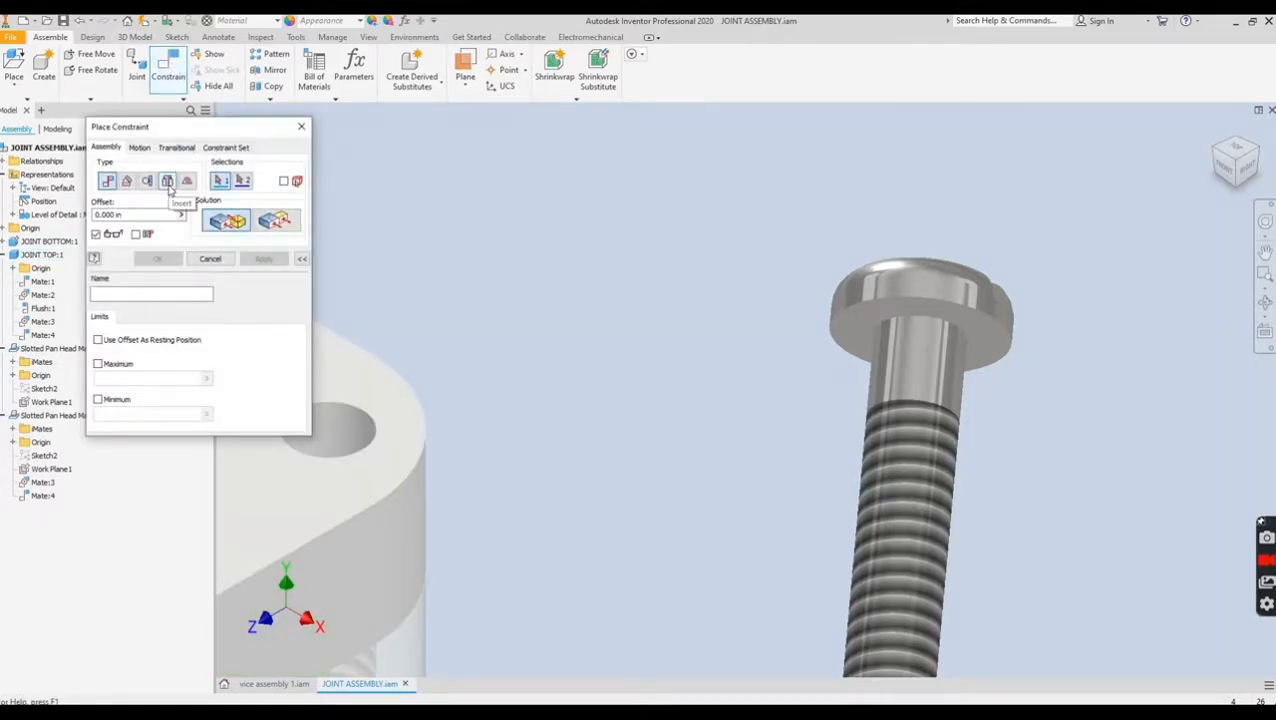
pyautogui.click(168, 183)
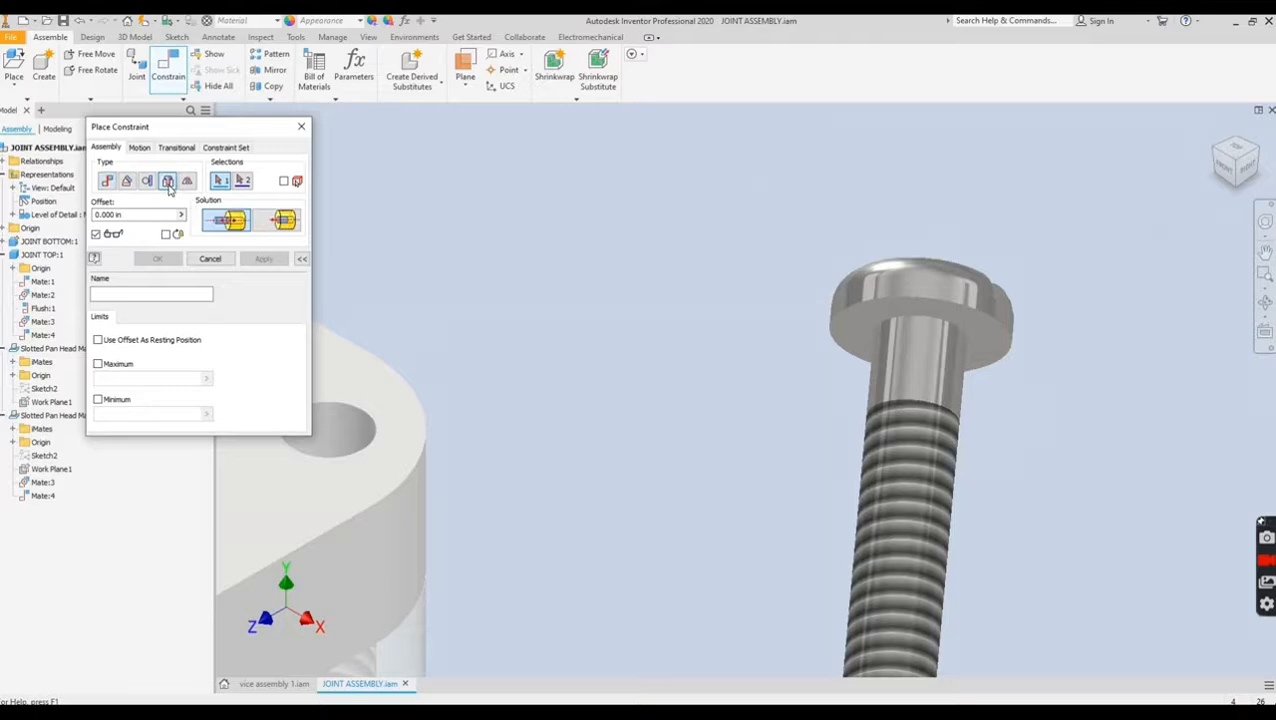
pyautogui.click(905, 324)
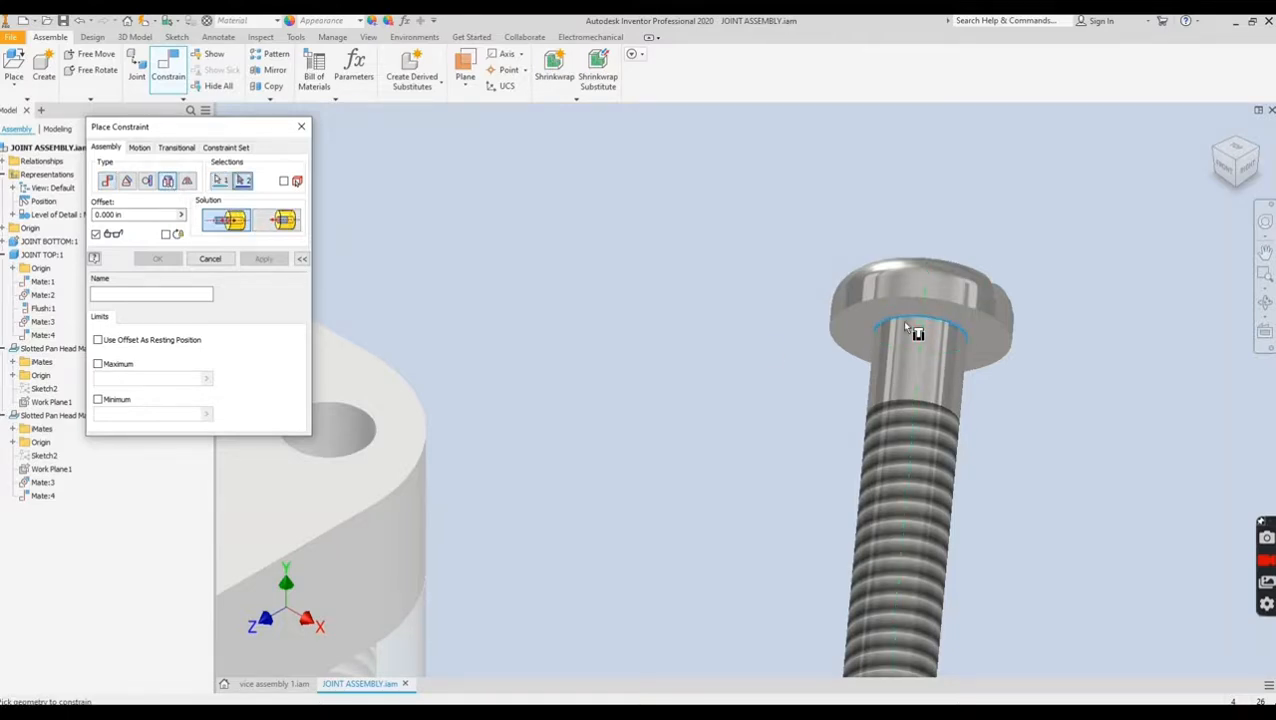
pyautogui.click(359, 451)
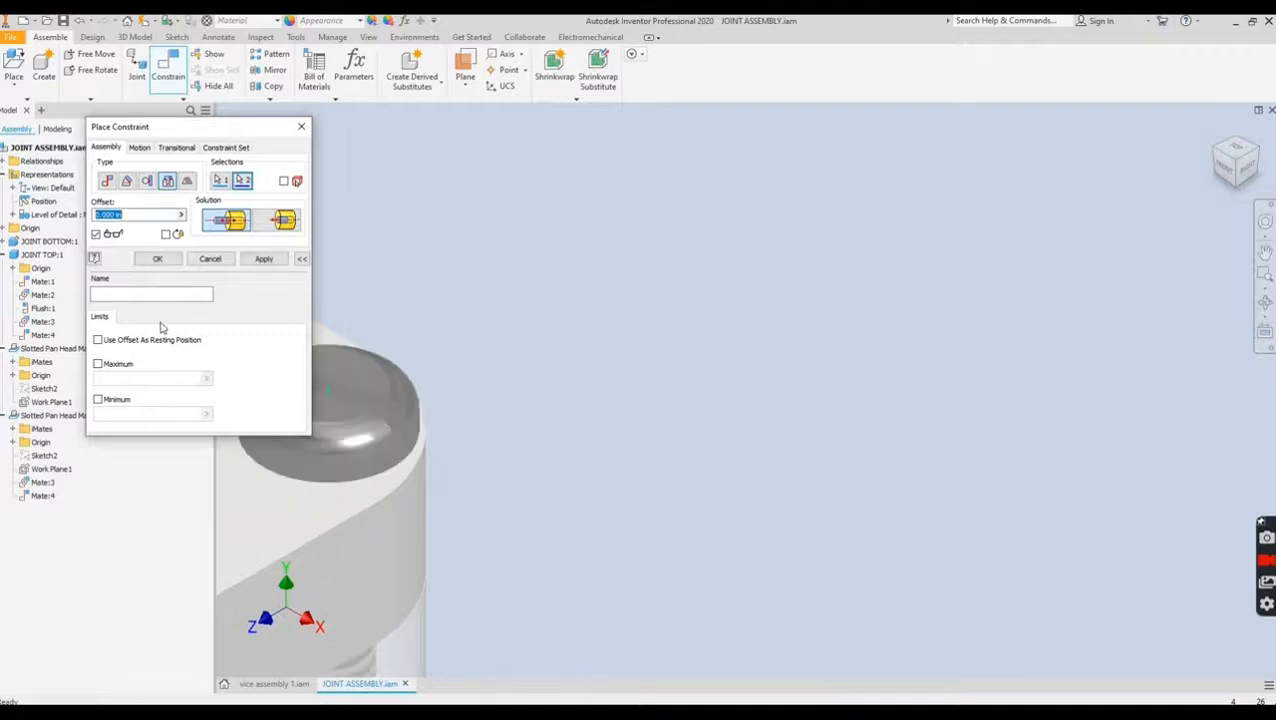
pyautogui.click(157, 260)
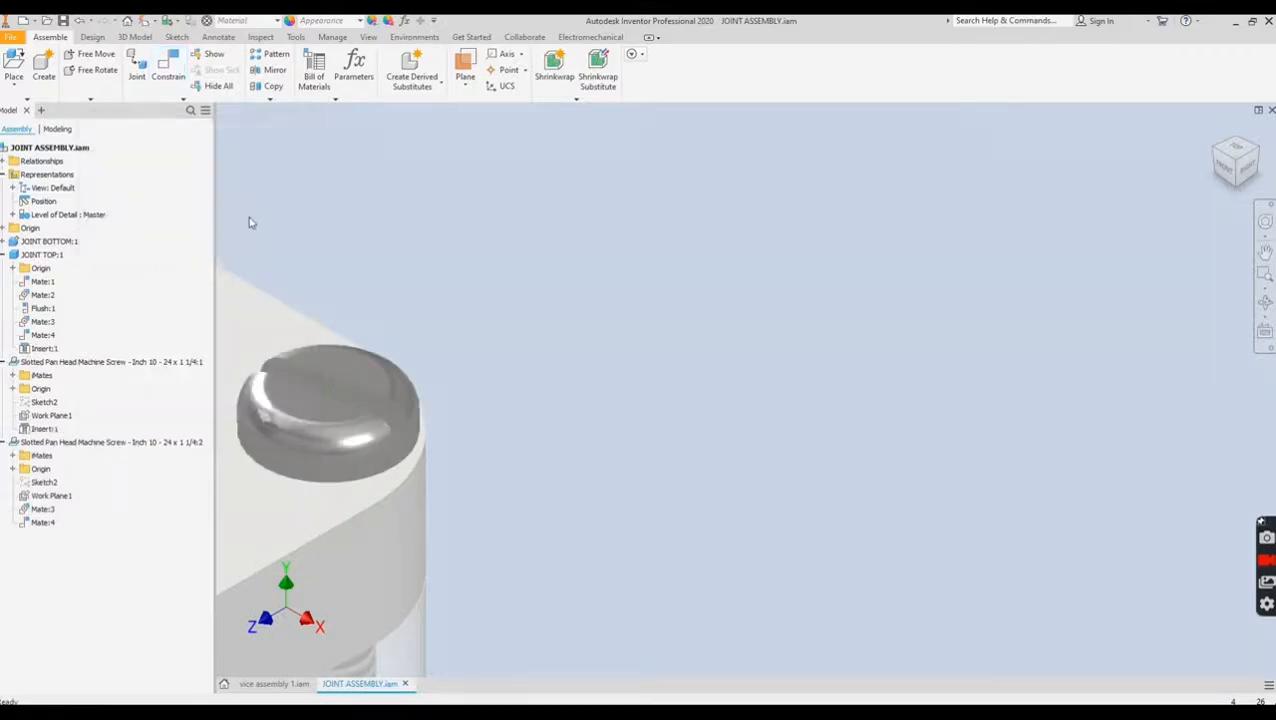
# - Select the inserted screw and JOINT TOP in turn to examine the fully constrained box
pyautogui.click(350, 362)
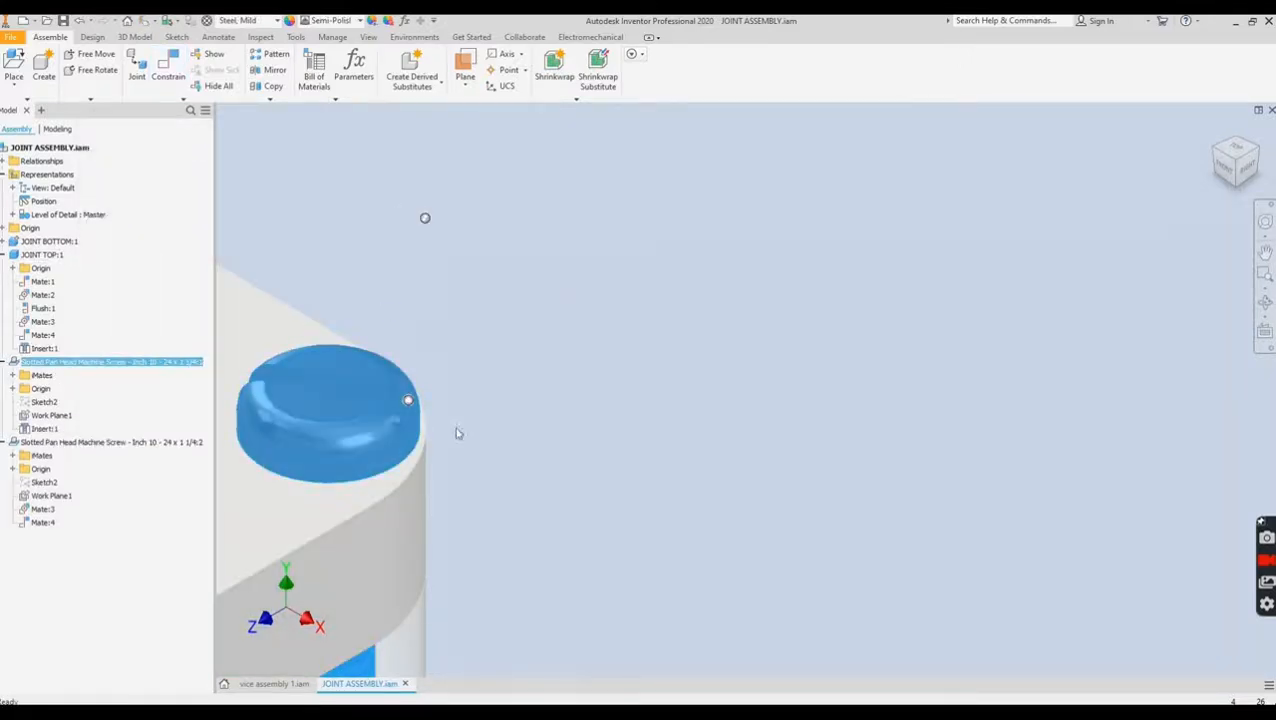
pyautogui.scroll(-5, 478, 458)
pyautogui.click(423, 440)
pyautogui.moveTo(408, 458); pyautogui.dragTo(596, 381, button='middle')
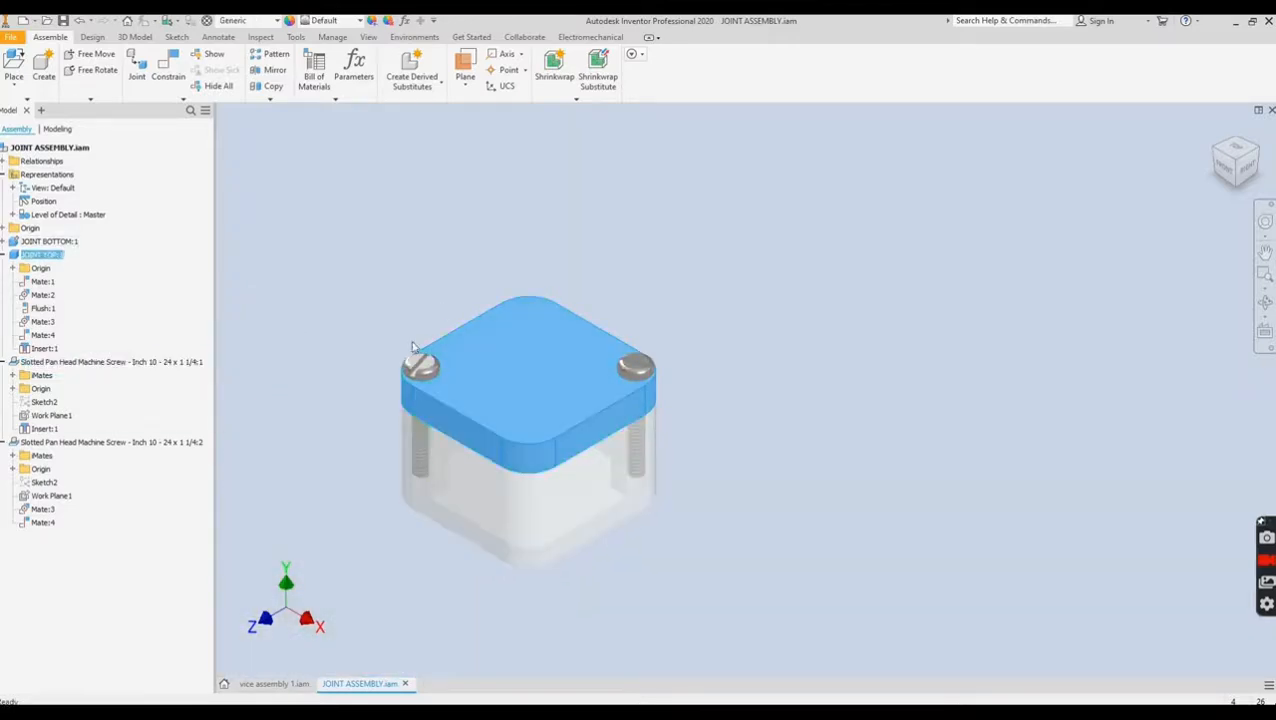
pyautogui.click(393, 248)
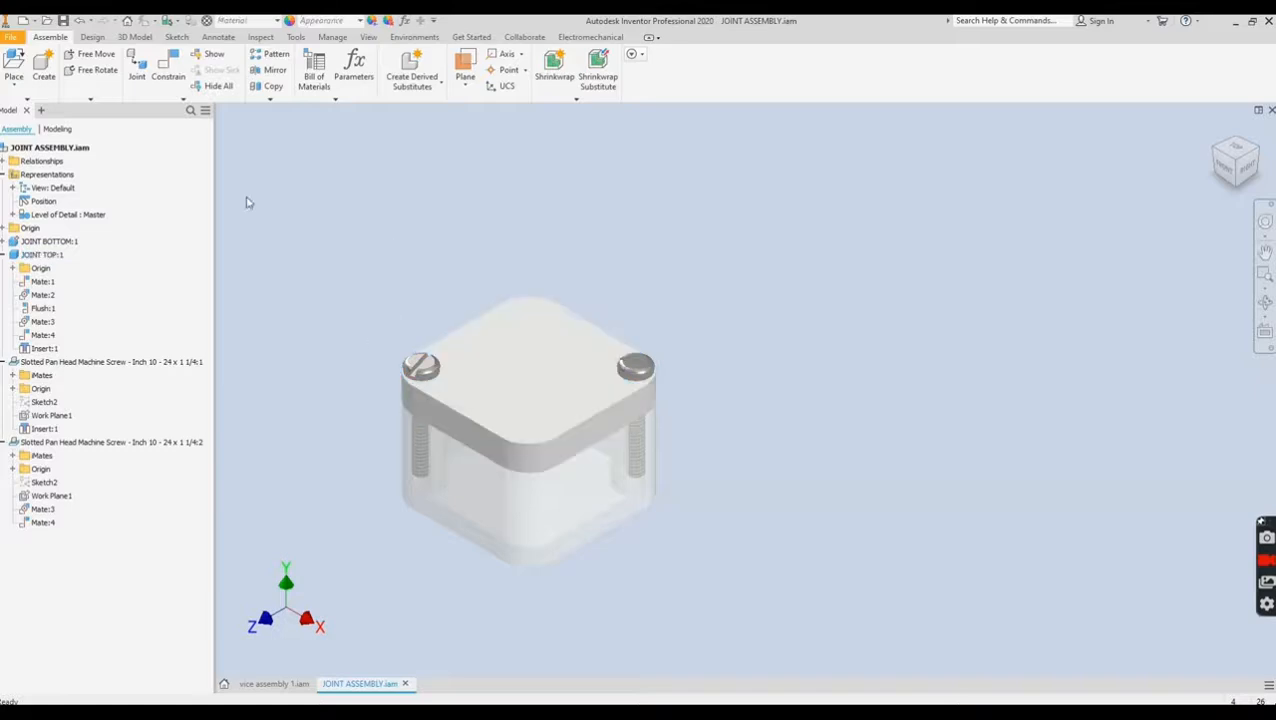
# - Undo the constraints and moves until JOINT TOP and both screws are separate from JOINT BOTTOM and the assembly has no relationships
pyautogui.click(80, 20)
pyautogui.click(80, 20)
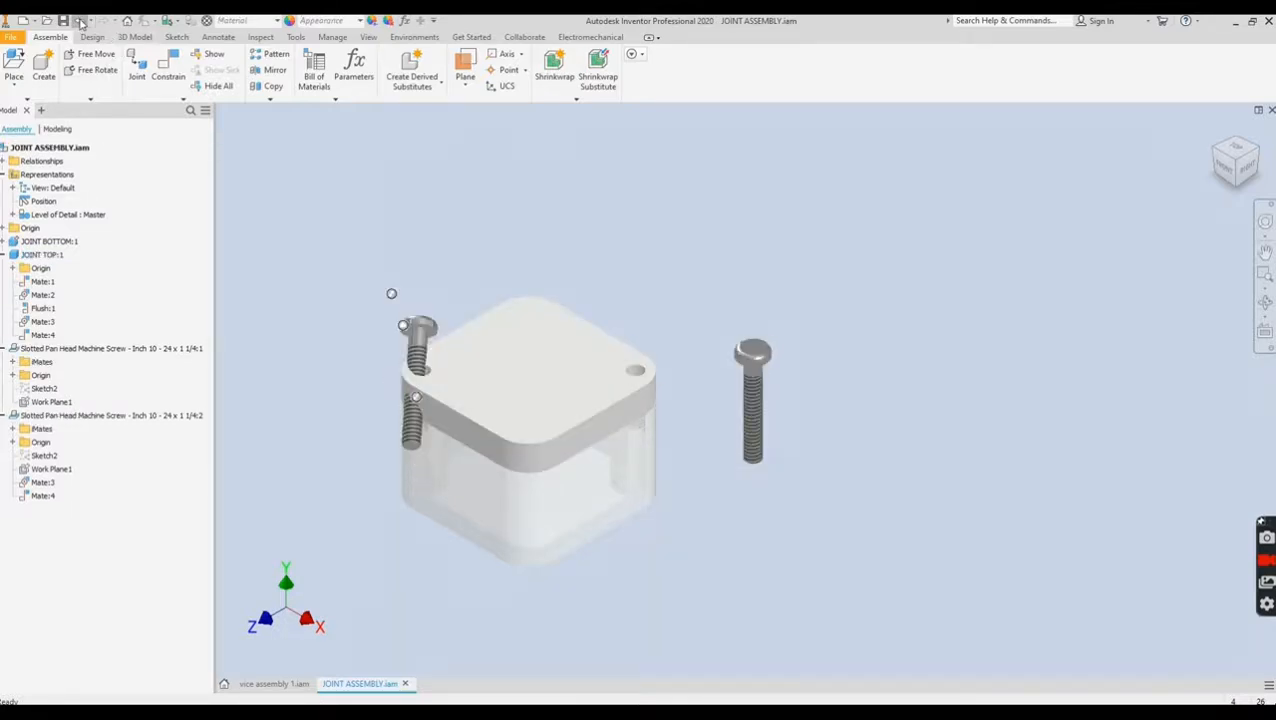
pyautogui.click(80, 20)
pyautogui.click(80, 20)
pyautogui.click(80, 20)
pyautogui.click(80, 20)
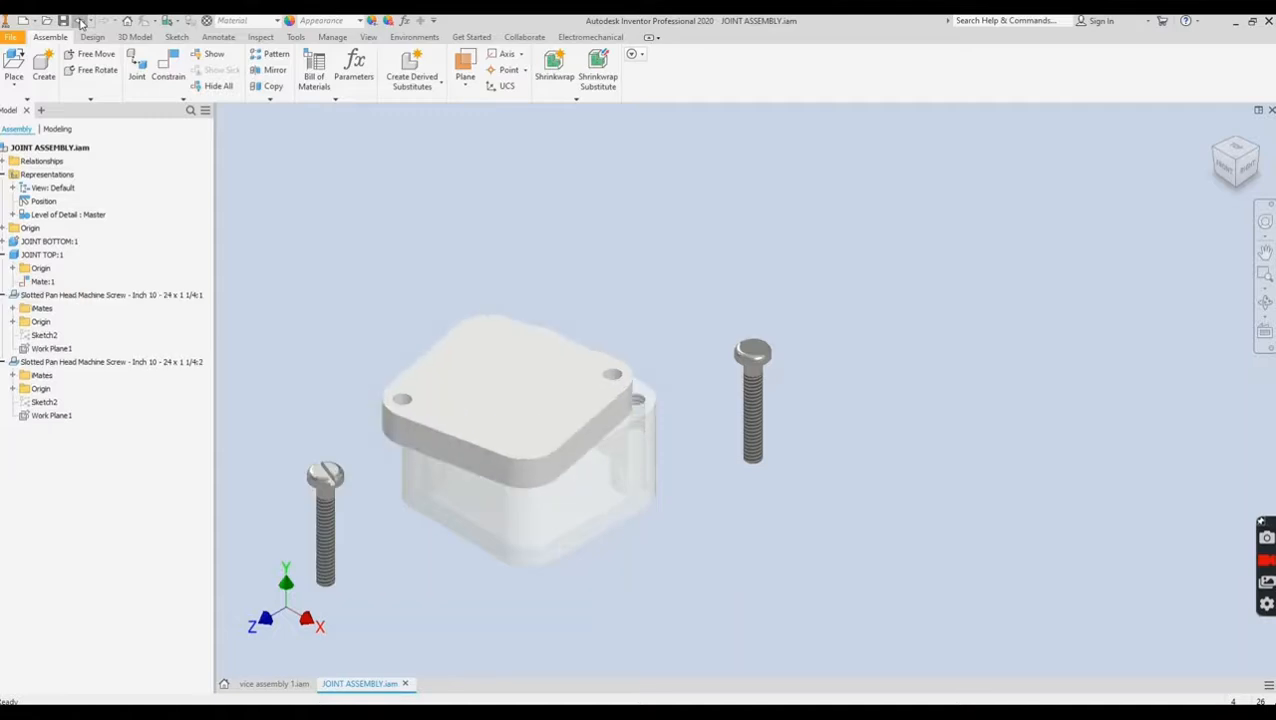
pyautogui.click(80, 20)
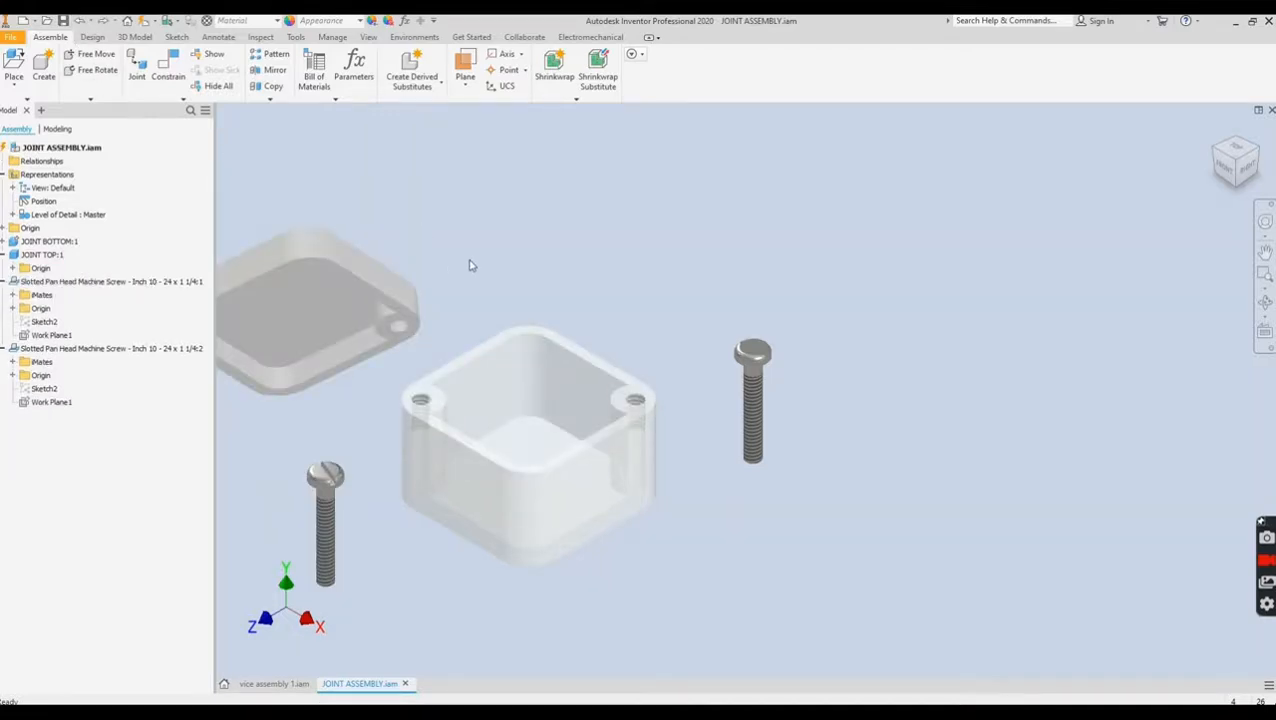
# - Start a Rigid joint with its first origin on JOINT TOP's inner corner, where the left hole's boss meets the wall
pyautogui.moveTo(449, 270); pyautogui.dragTo(557, 250, button='middle')
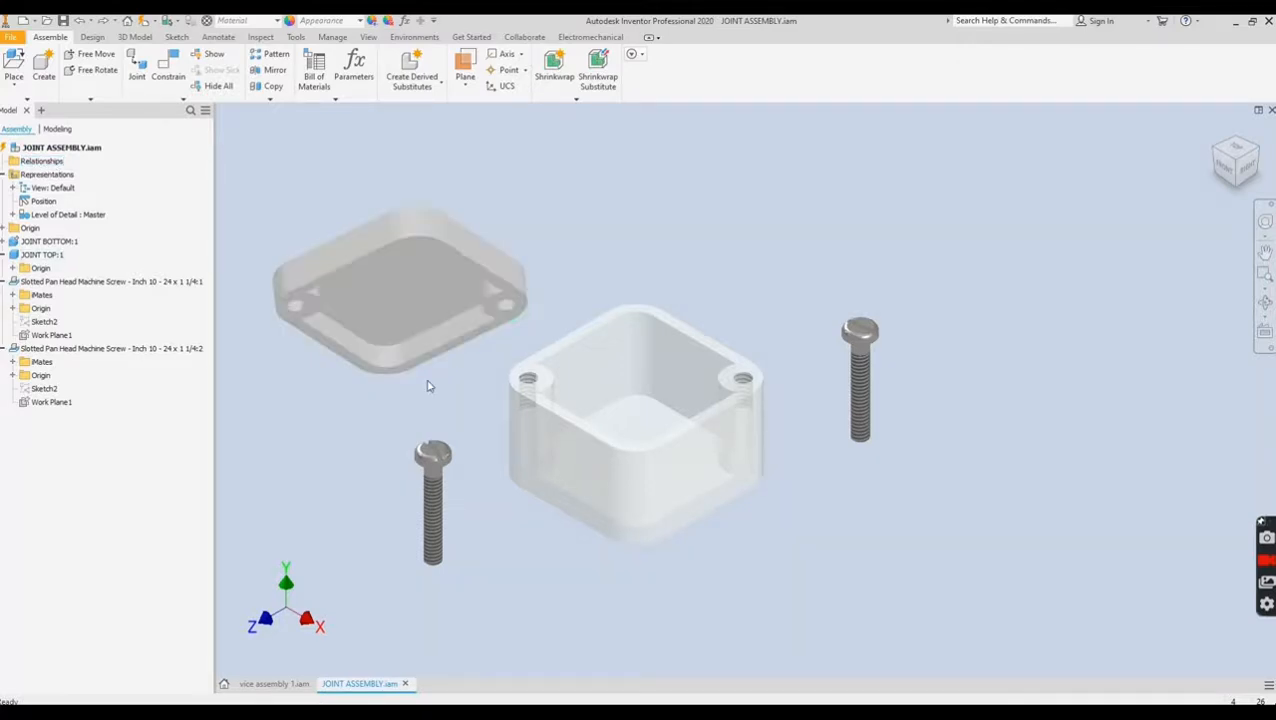
pyautogui.scroll(3, 371, 356)
pyautogui.moveTo(371, 356); pyautogui.dragTo(430, 372, button='middle')
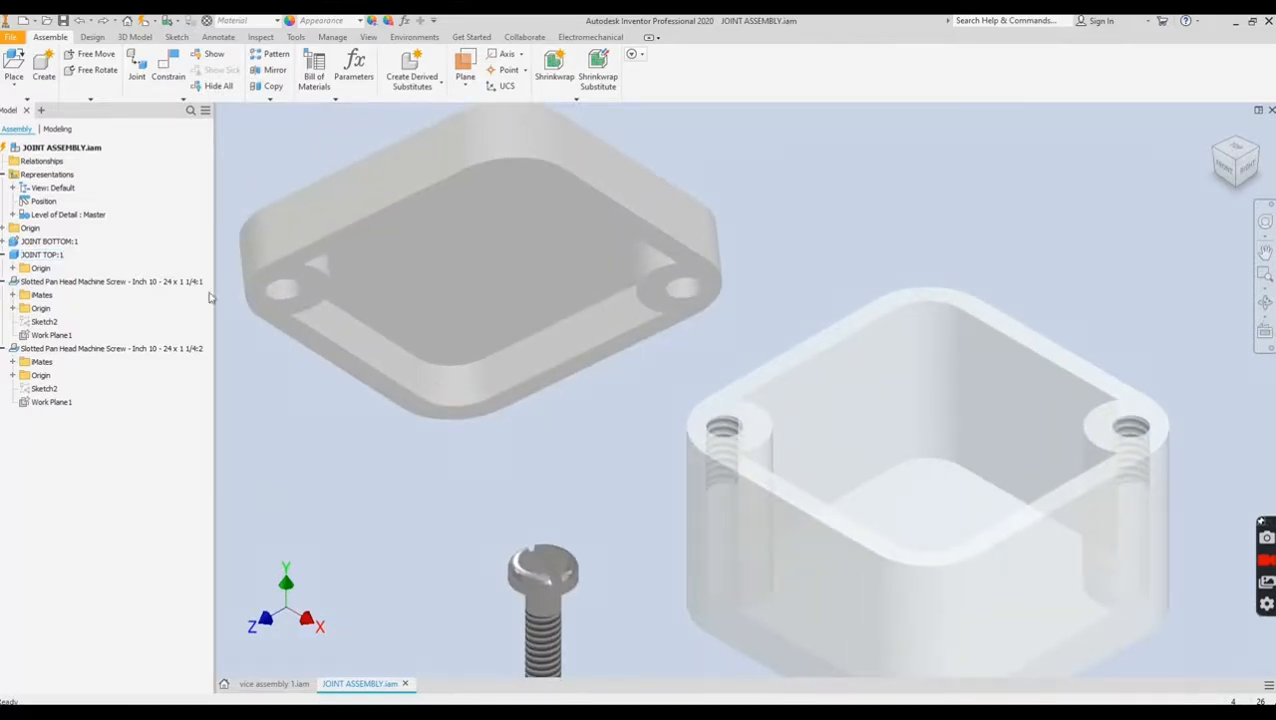
pyautogui.click(146, 76)
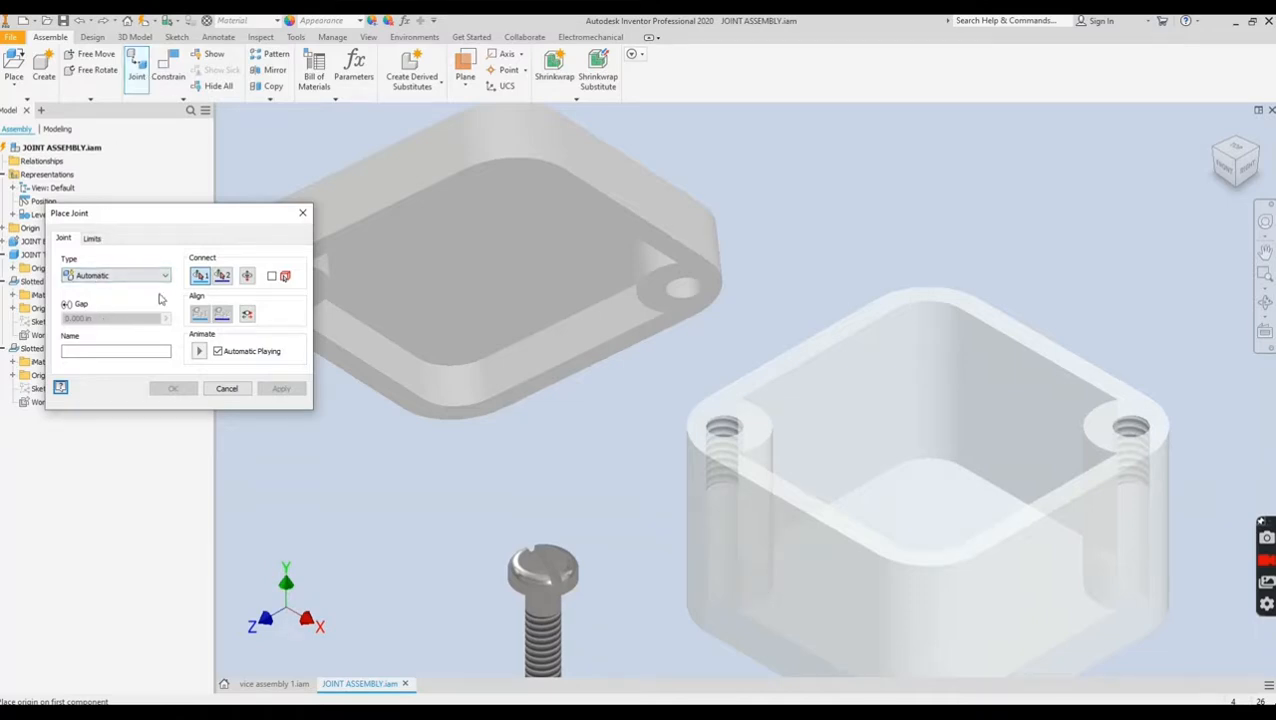
pyautogui.click(303, 213)
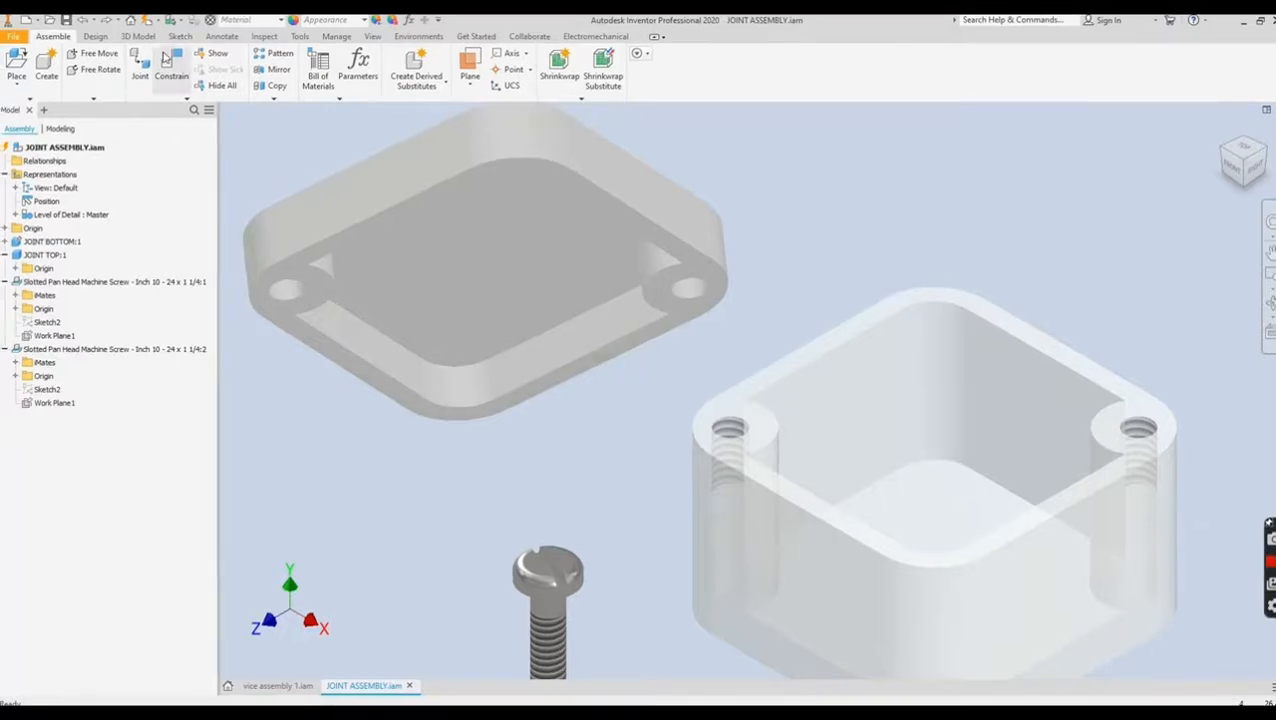
pyautogui.click(140, 72)
pyautogui.moveTo(208, 207); pyautogui.dragTo(171, 162)
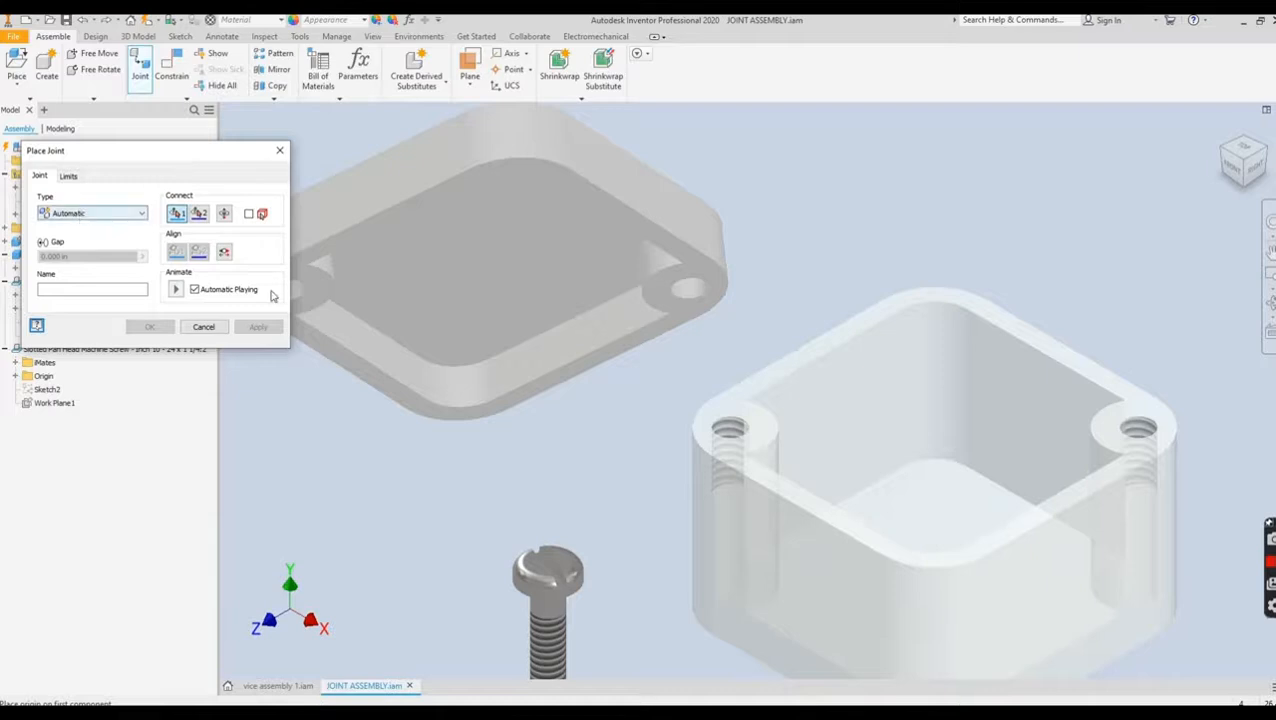
pyautogui.click(143, 214)
pyautogui.click(63, 238)
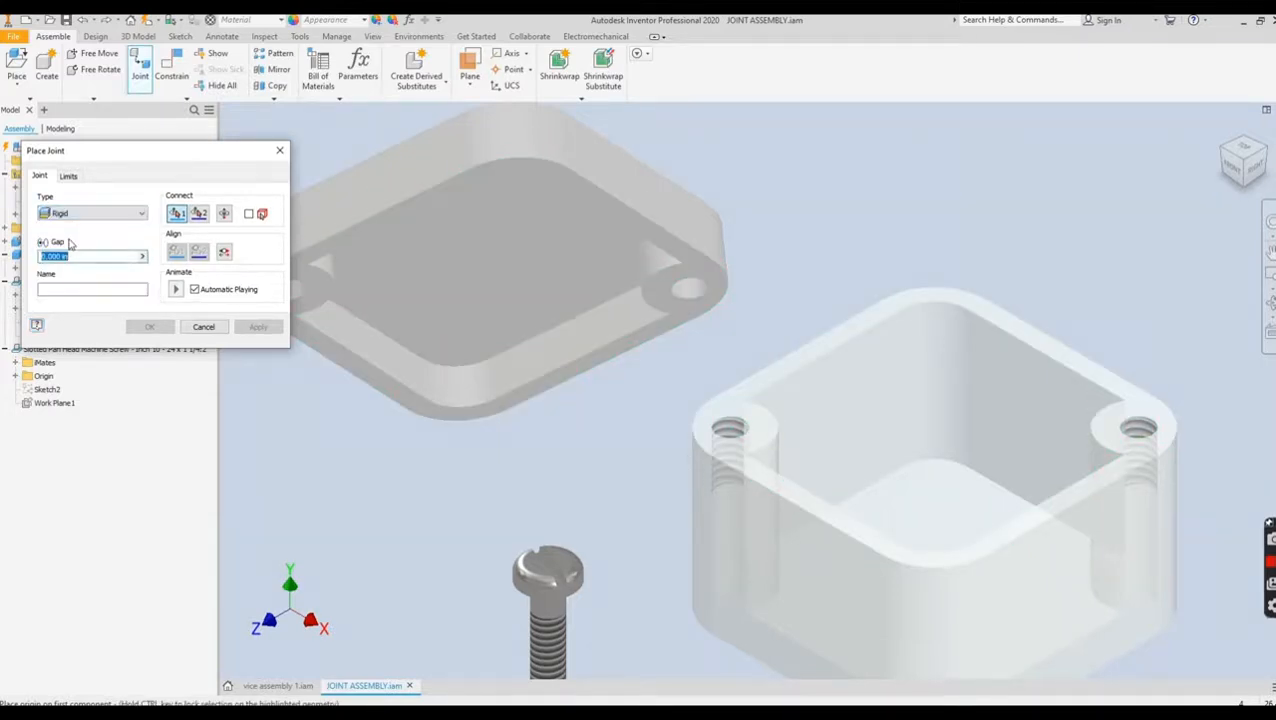
pyautogui.moveTo(171, 151); pyautogui.dragTo(945, 57)
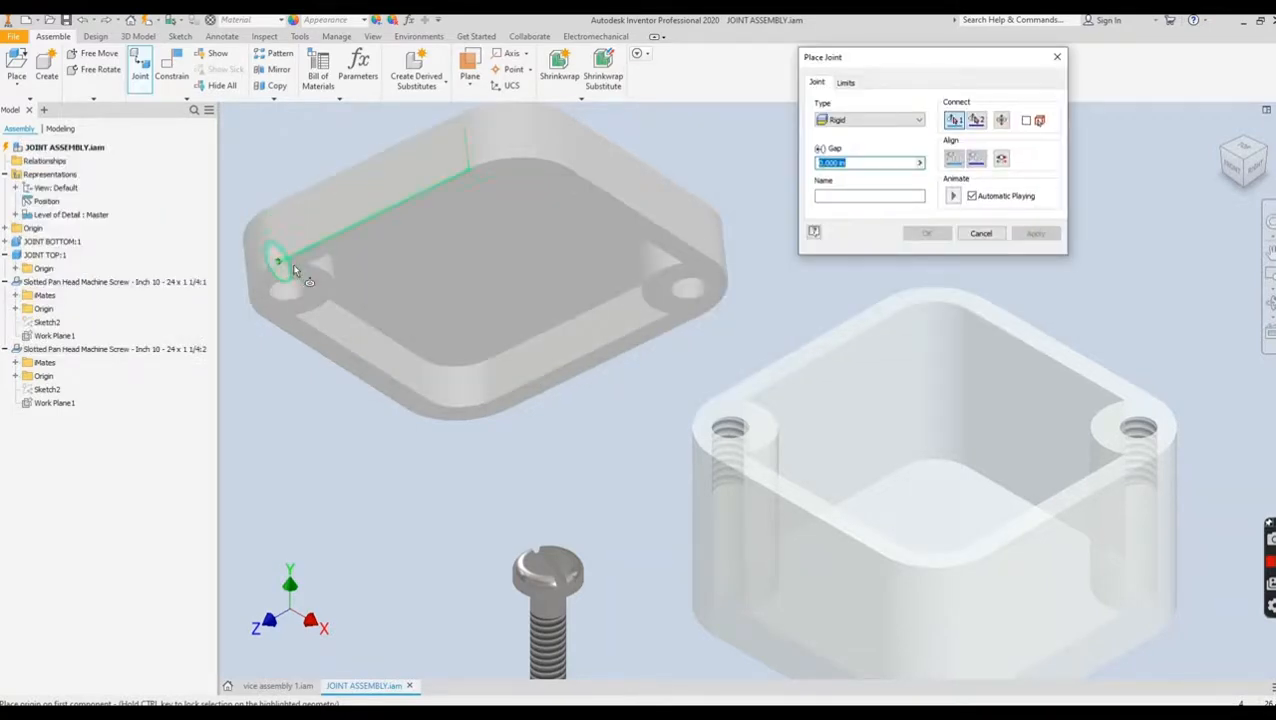
pyautogui.scroll(-6, 305, 238)
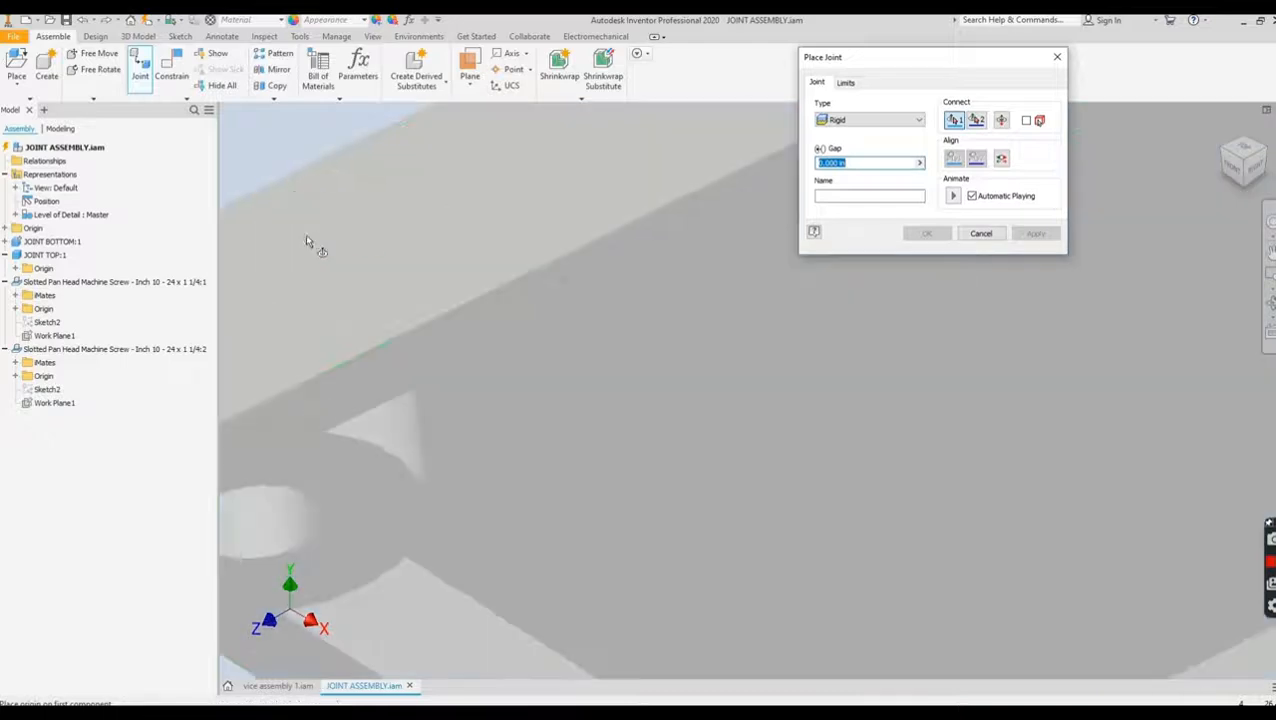
pyautogui.moveTo(342, 352); pyautogui.dragTo(516, 98, button='middle')
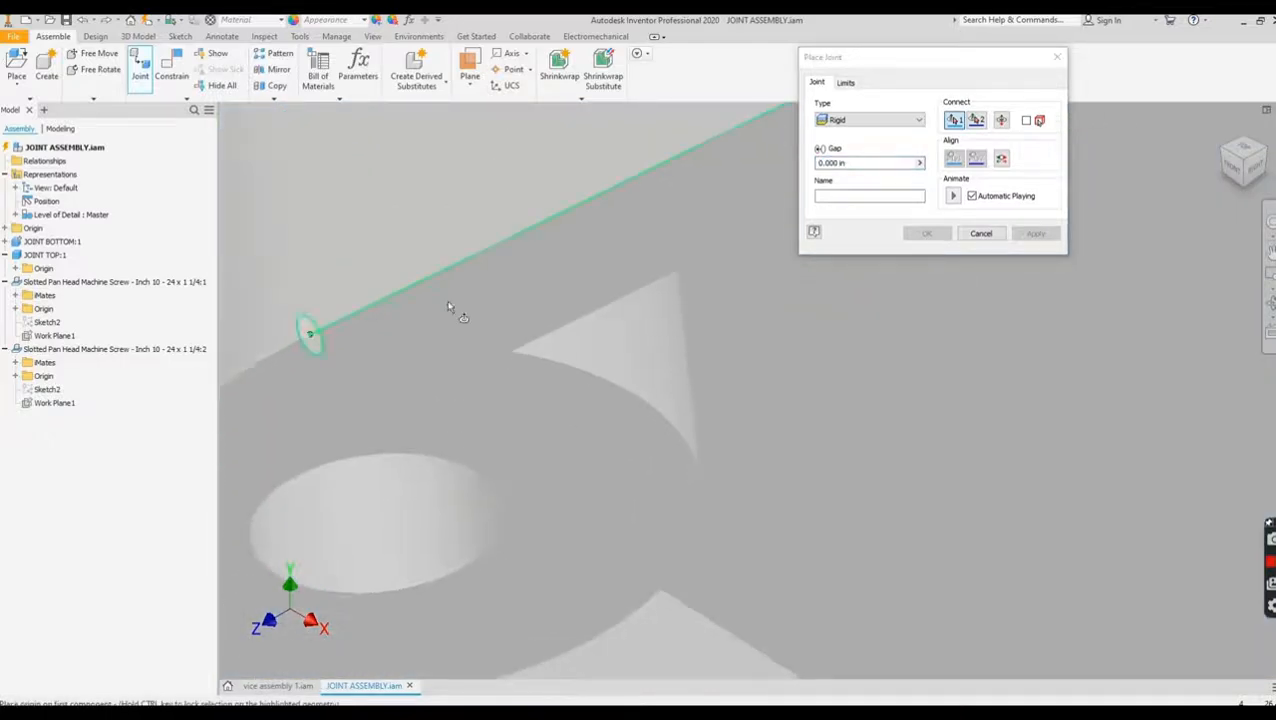
pyautogui.click(517, 363)
# - Connect the Rigid joint to the matching boss corner on JOINT BOTTOM with a 0.000 in gap, and check the seated JOINT TOP
pyautogui.scroll(8, 513, 358)
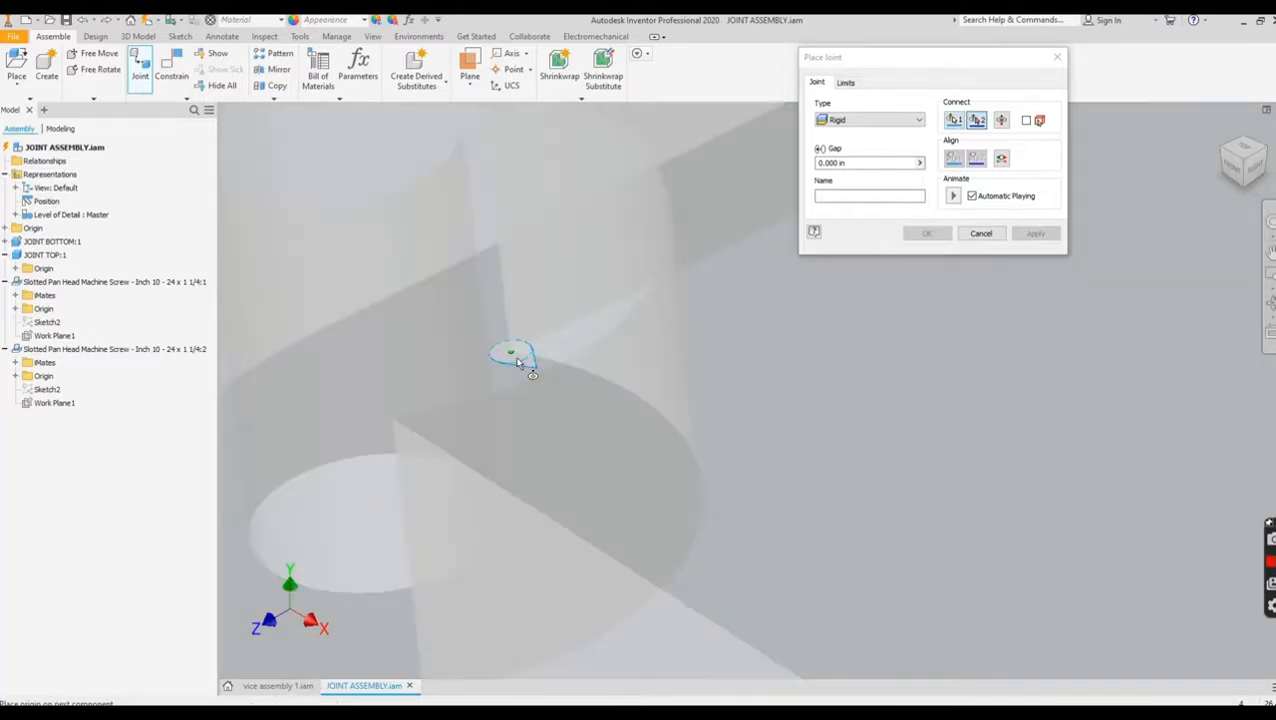
pyautogui.scroll(-10, 885, 508)
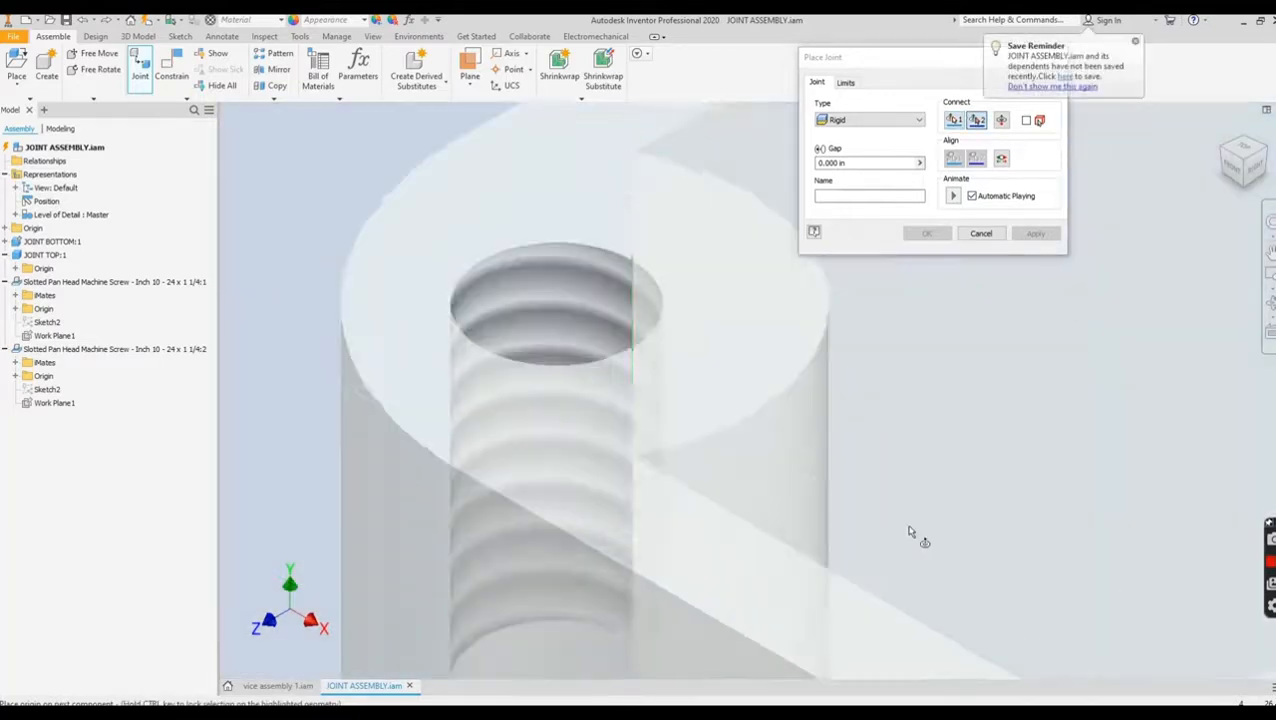
pyautogui.click(622, 456)
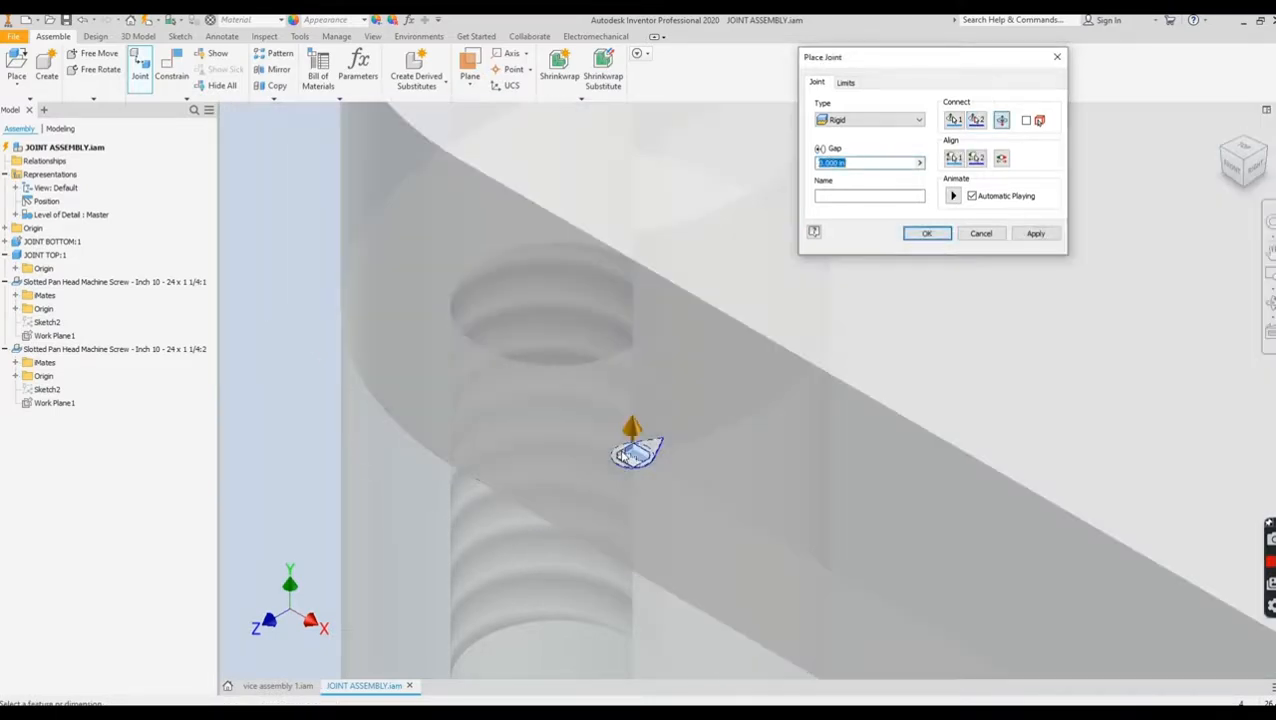
pyautogui.click(925, 233)
pyautogui.scroll(-5, 758, 403)
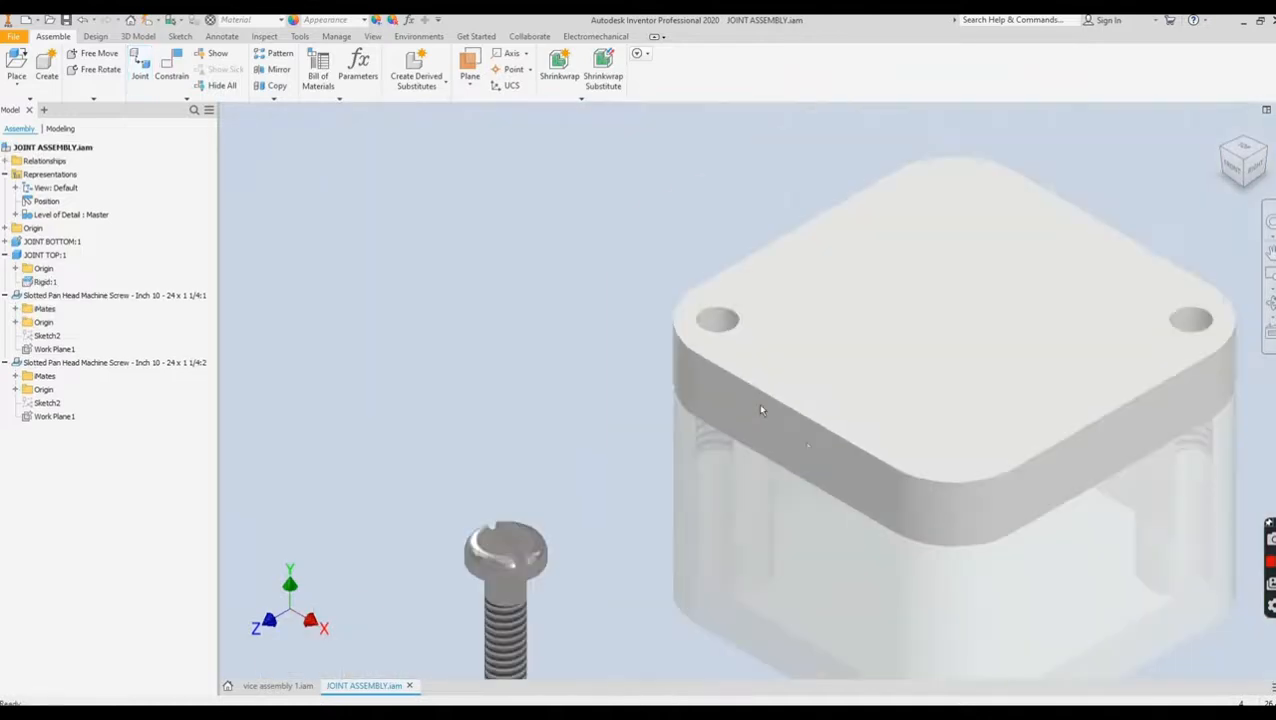
pyautogui.moveTo(758, 403); pyautogui.dragTo(583, 378, button='middle')
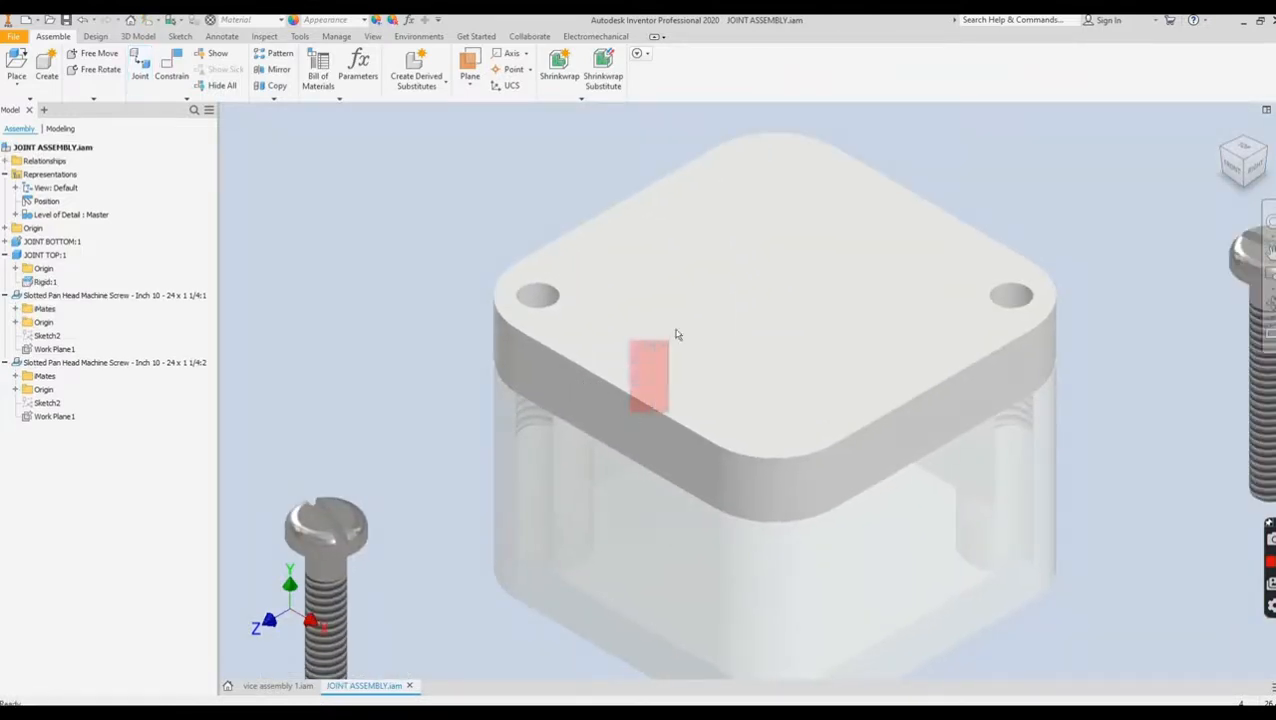
pyautogui.click(645, 378)
pyautogui.click(645, 378)
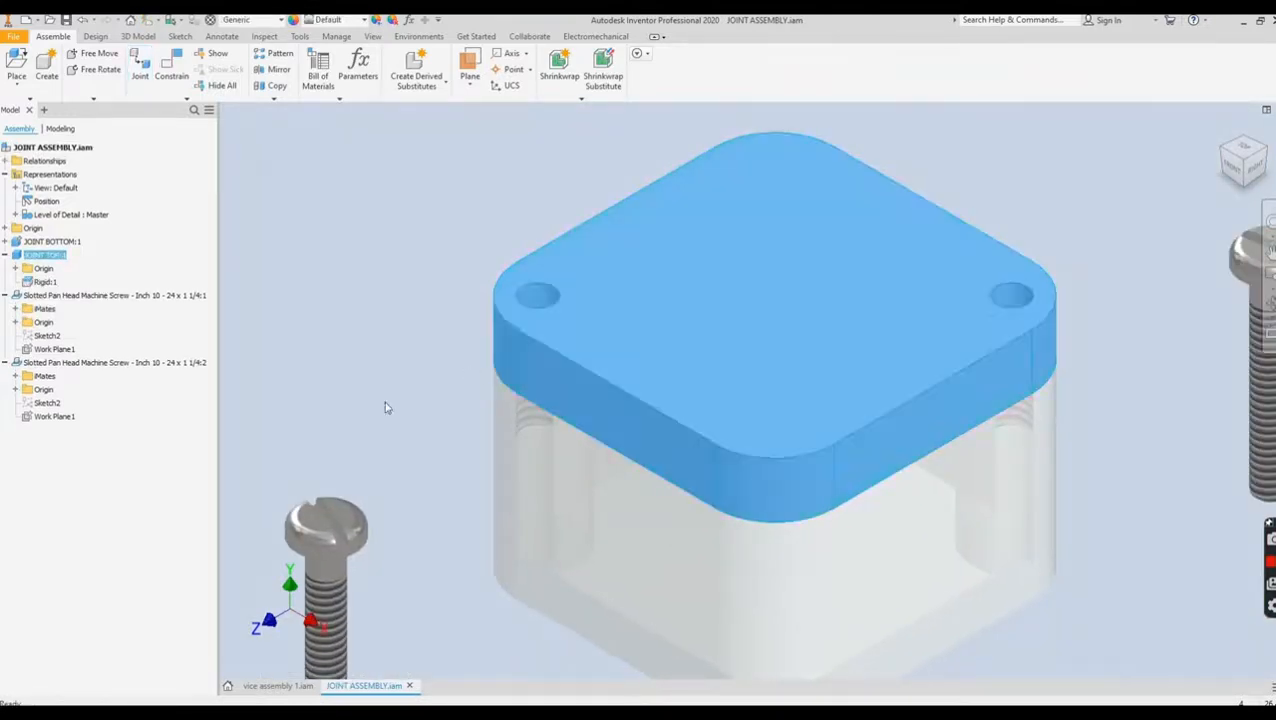
# - Apply a Rigid joint with a 0.000 in gap between the front screw's under-head edge and JOINT TOP's front-left hole rim, head up
pyautogui.click(140, 70)
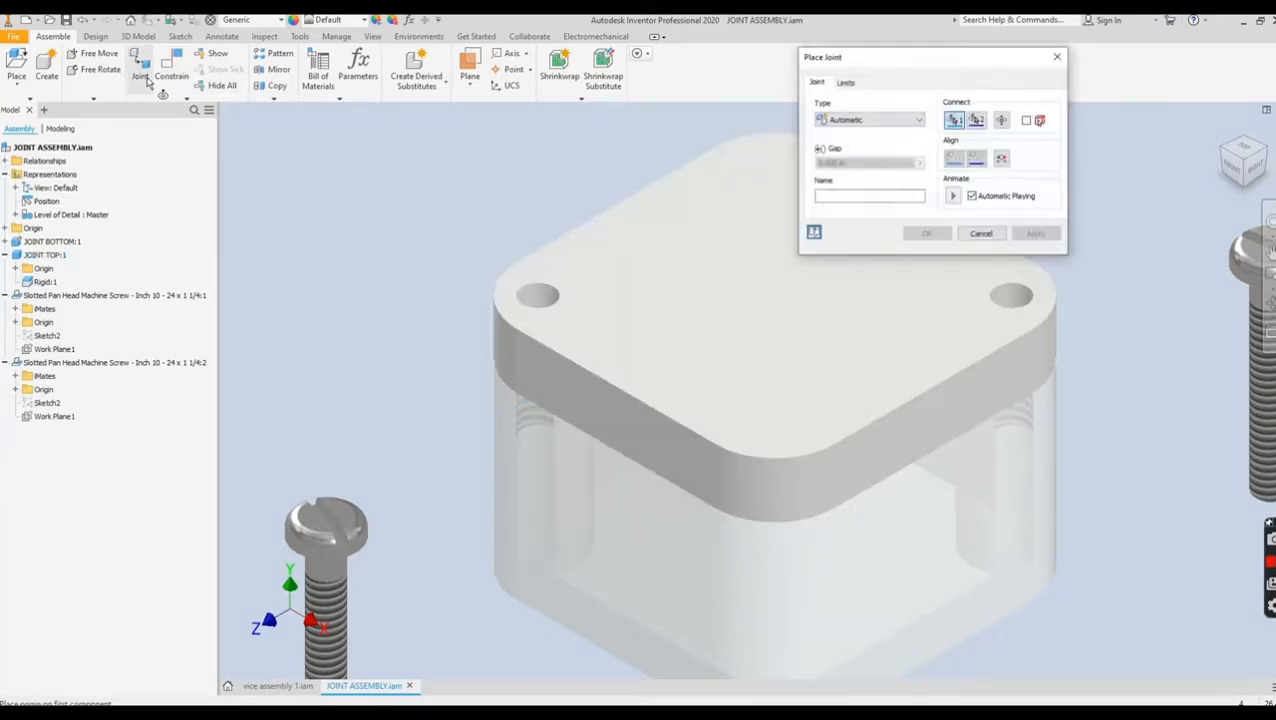
pyautogui.click(869, 122)
pyautogui.click(860, 141)
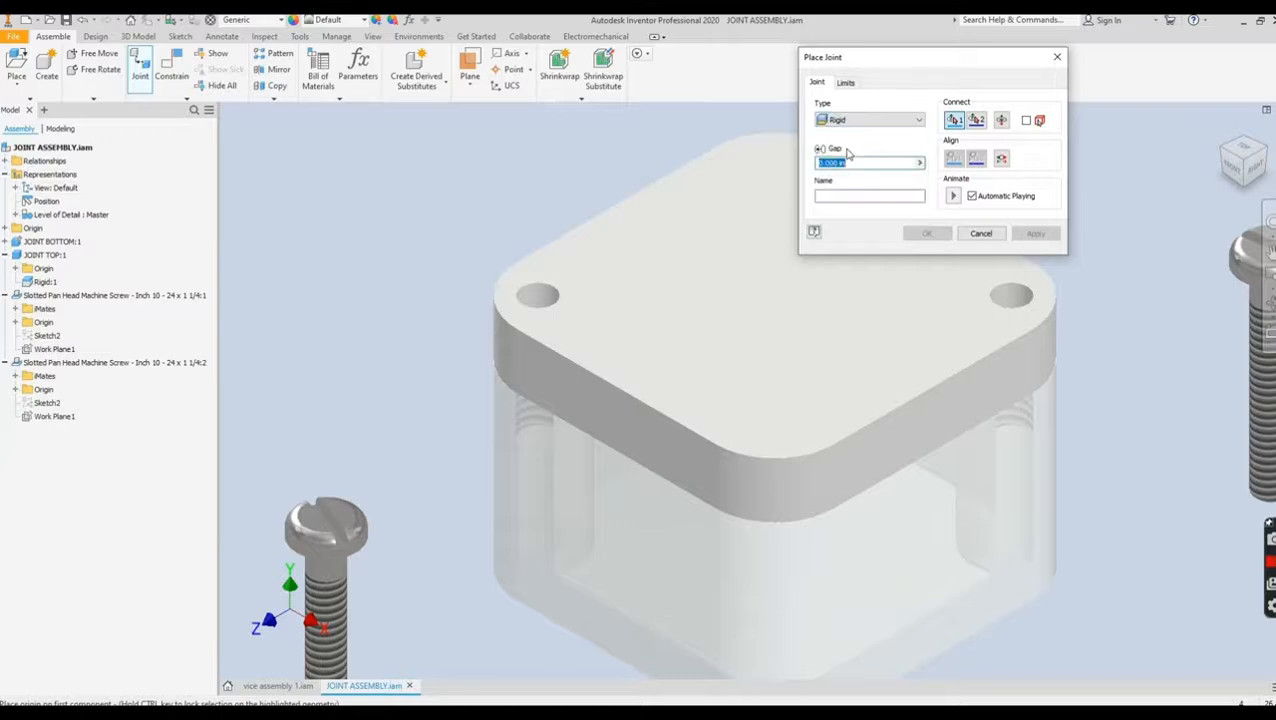
pyautogui.click(321, 566)
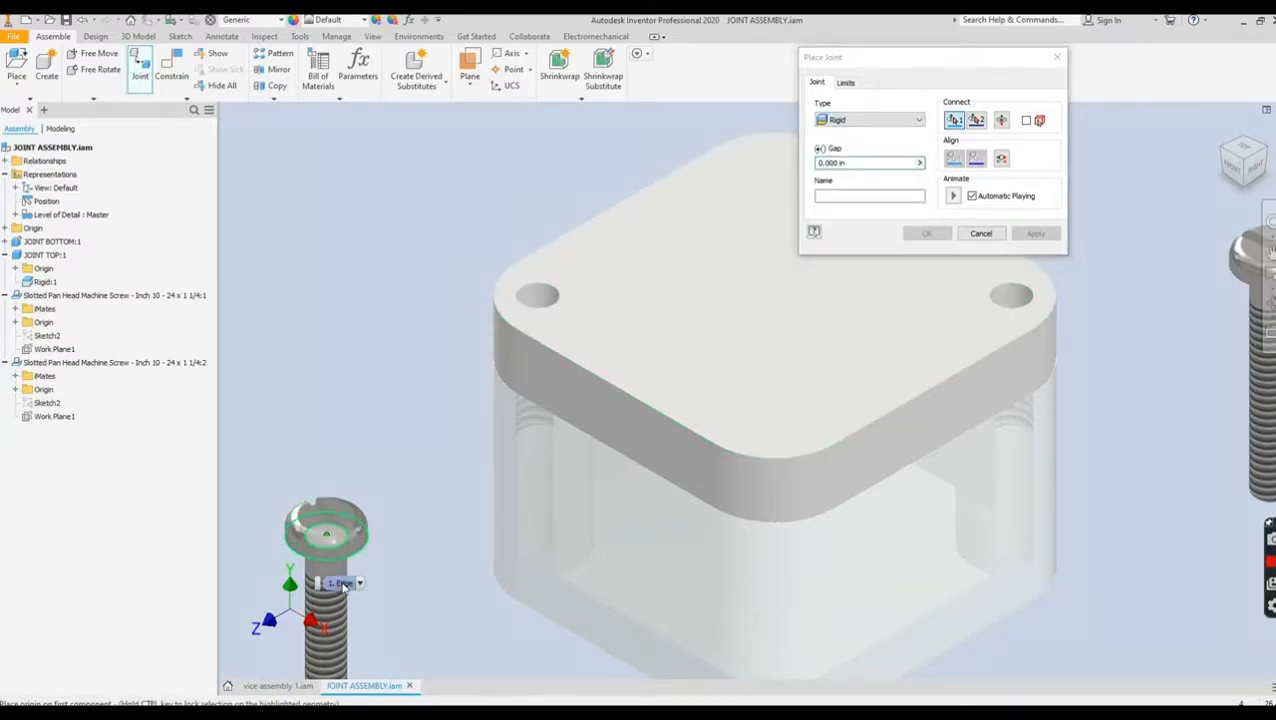
pyautogui.click(342, 586)
pyautogui.click(551, 320)
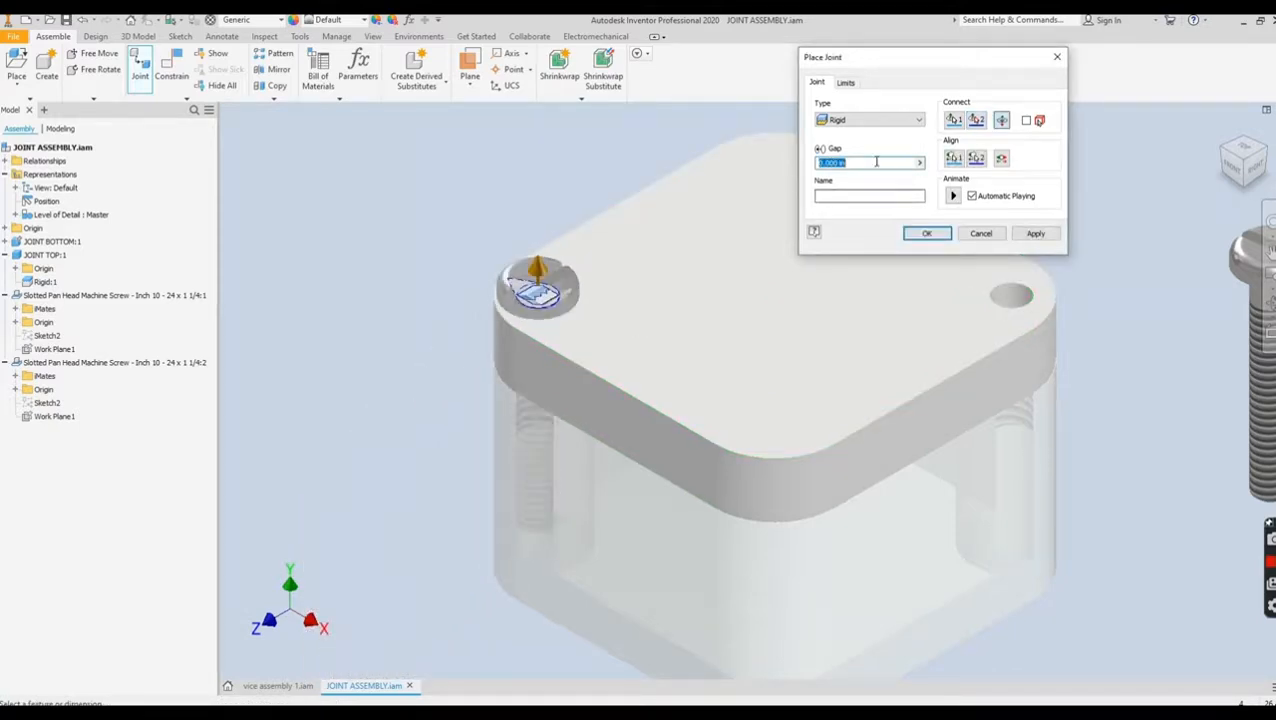
pyautogui.click(1001, 120)
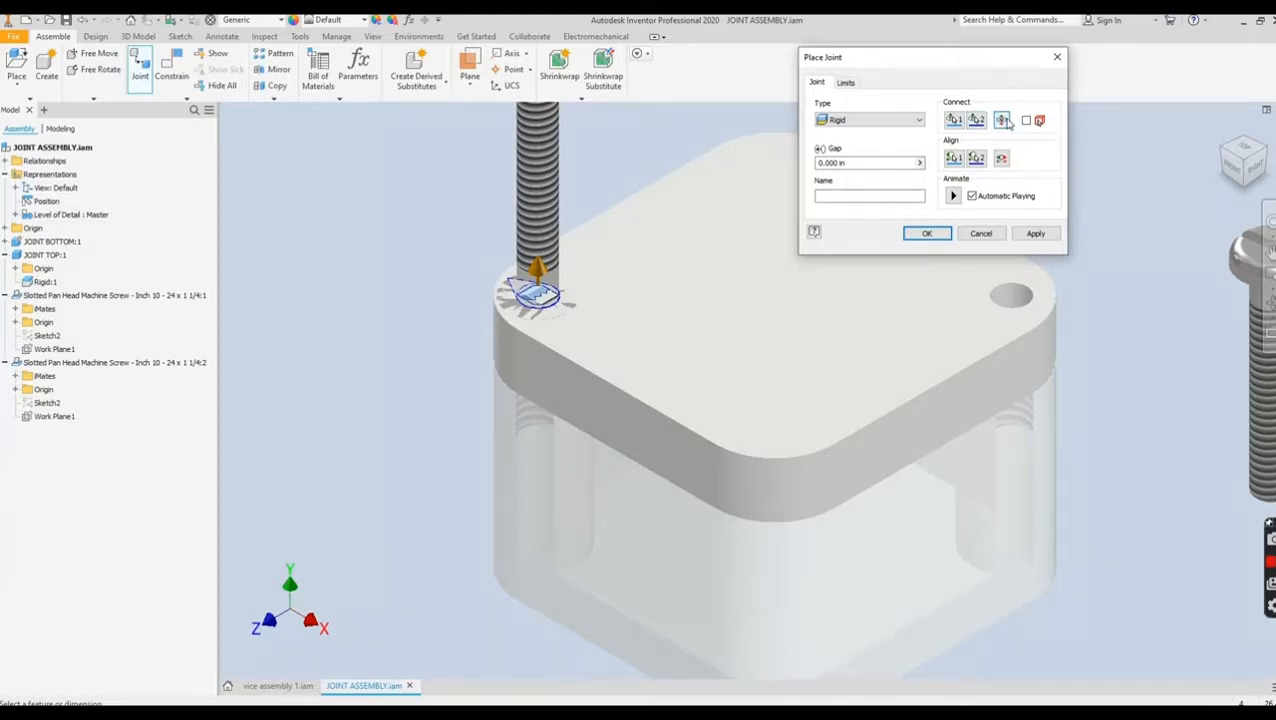
pyautogui.click(1003, 121)
pyautogui.click(1036, 234)
# - Place a Rigid joint with a 0.000 in gap between the second screw's under-head edge and JOINT TOP's right hole rim, and check the assembled box
pyautogui.moveTo(1173, 266); pyautogui.dragTo(865, 367, button='middle')
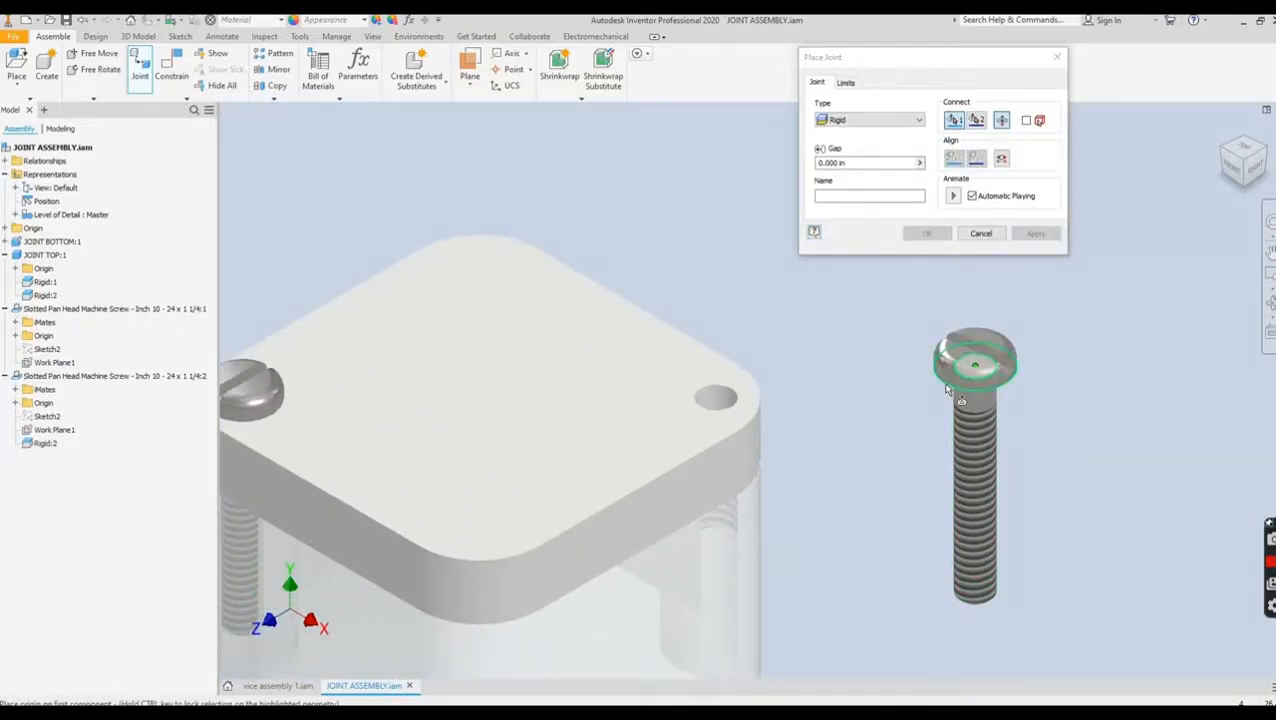
pyautogui.click(947, 389)
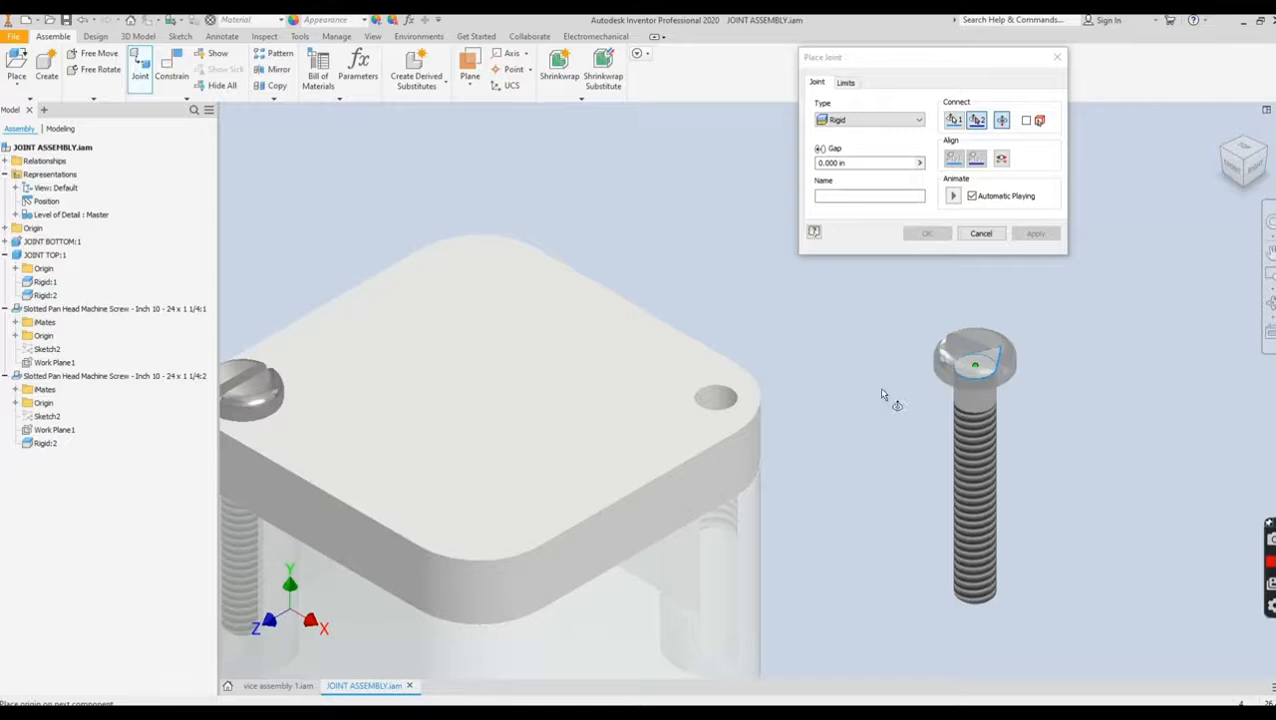
pyautogui.click(727, 414)
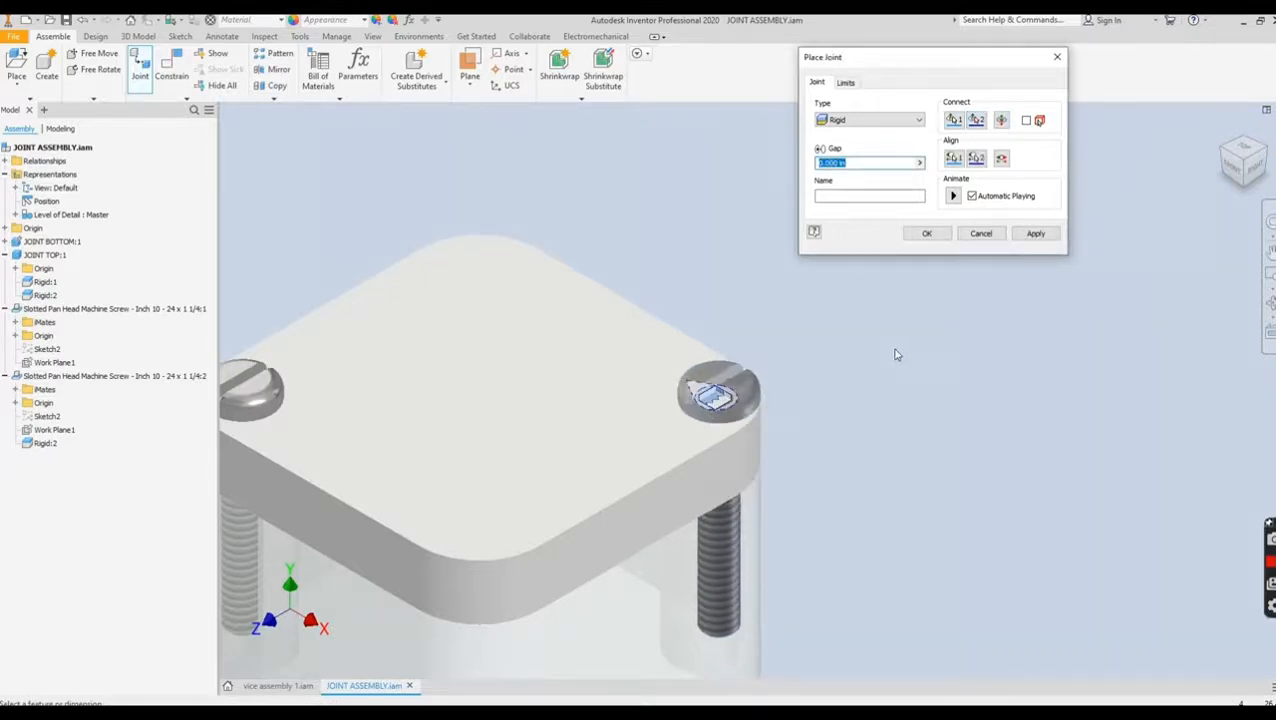
pyautogui.click(926, 233)
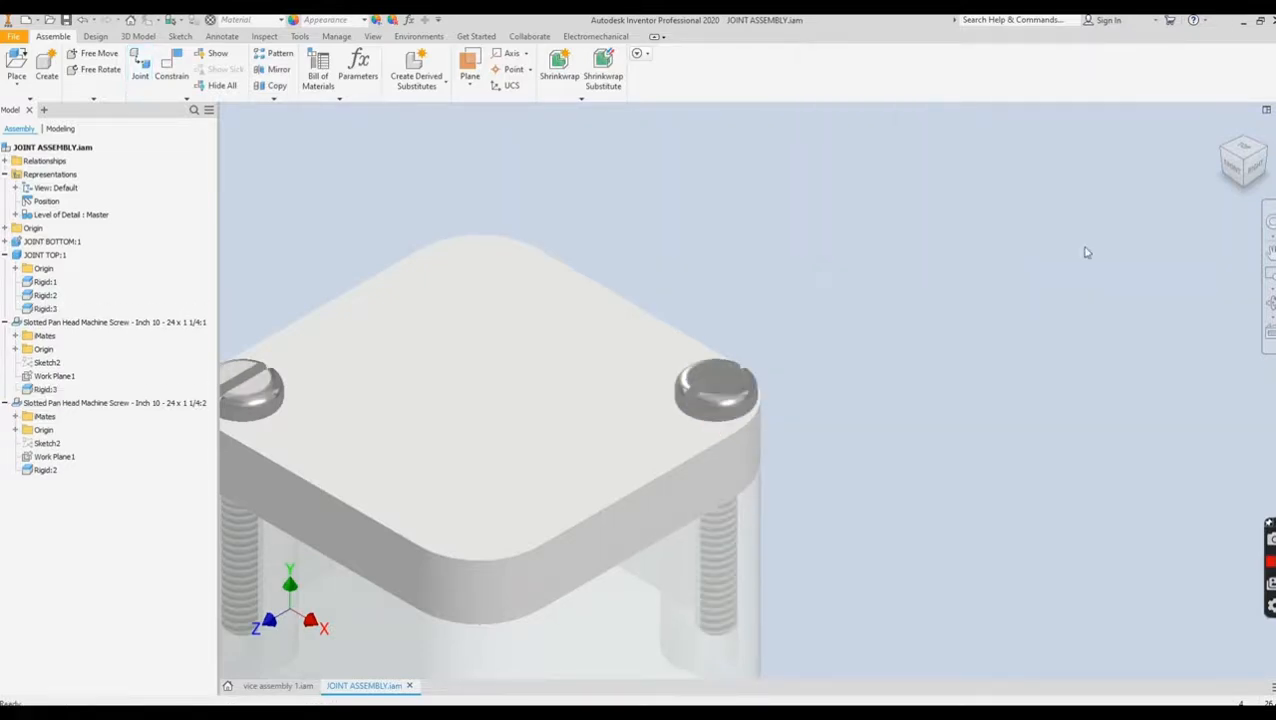
pyautogui.scroll(5, 1095, 273)
pyautogui.scroll(-6, 1098, 290)
pyautogui.scroll(4, 1098, 300)
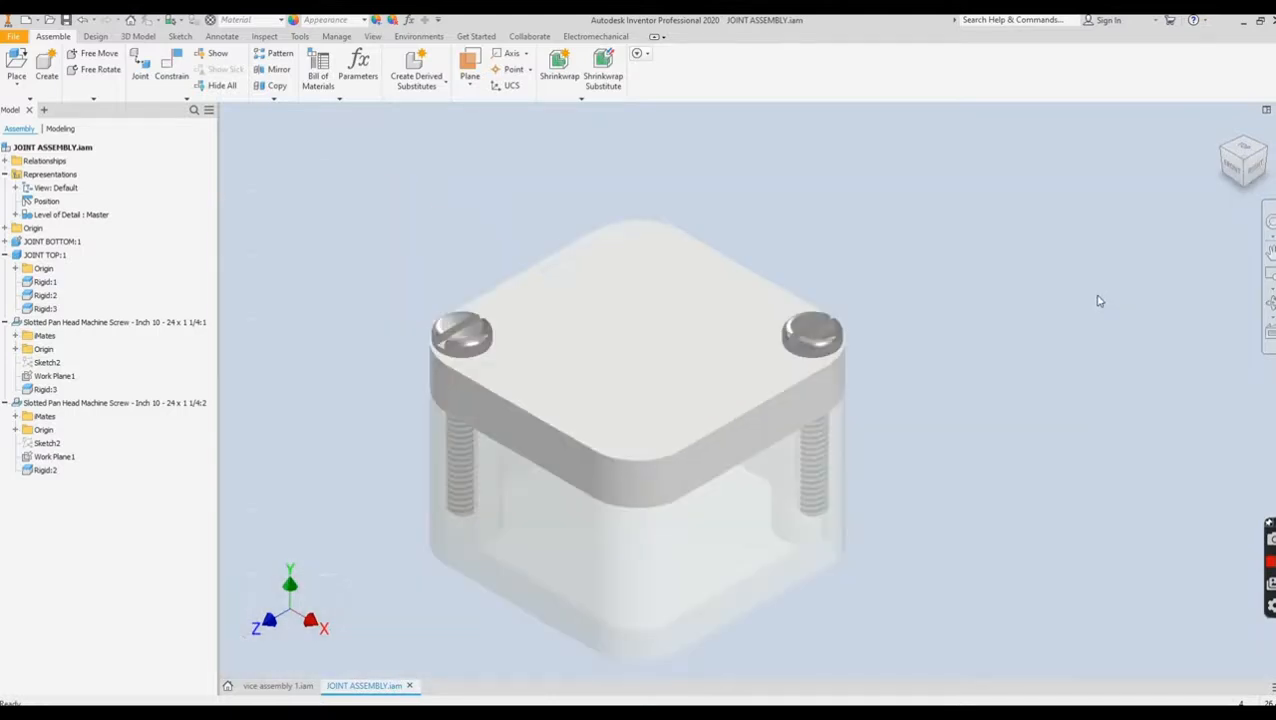
pyautogui.click(818, 333)
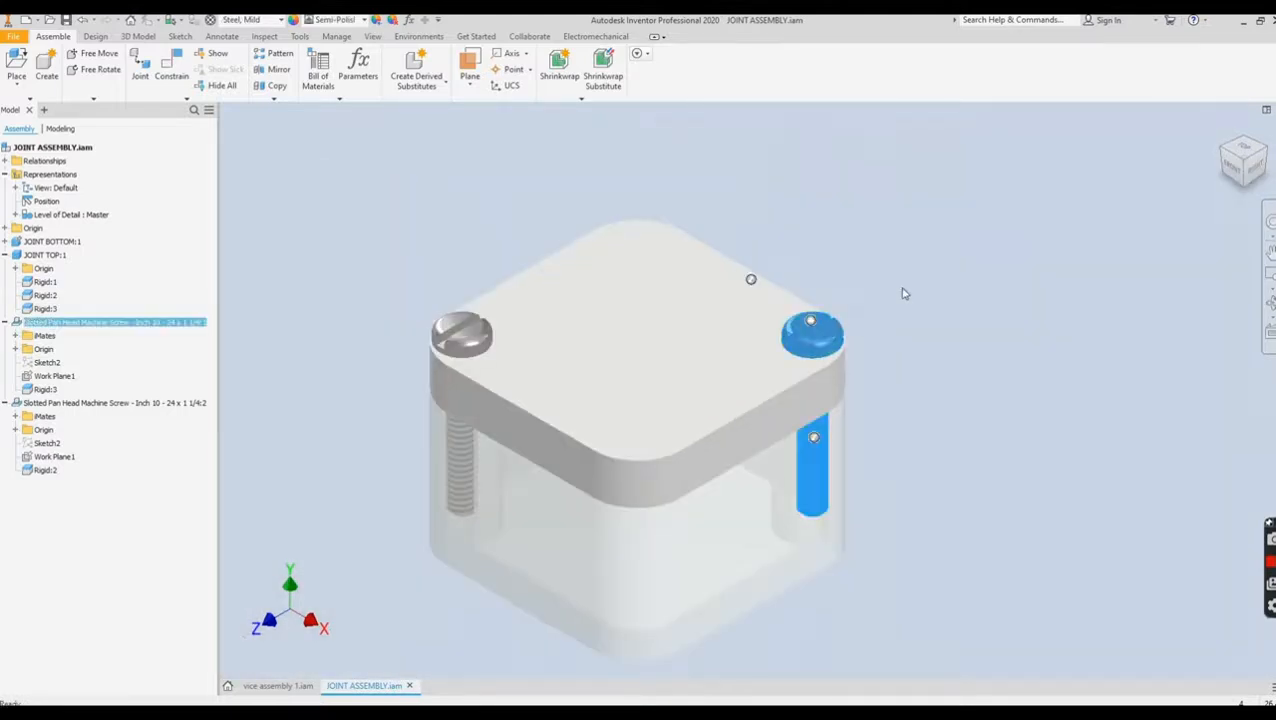
pyautogui.click(1005, 276)
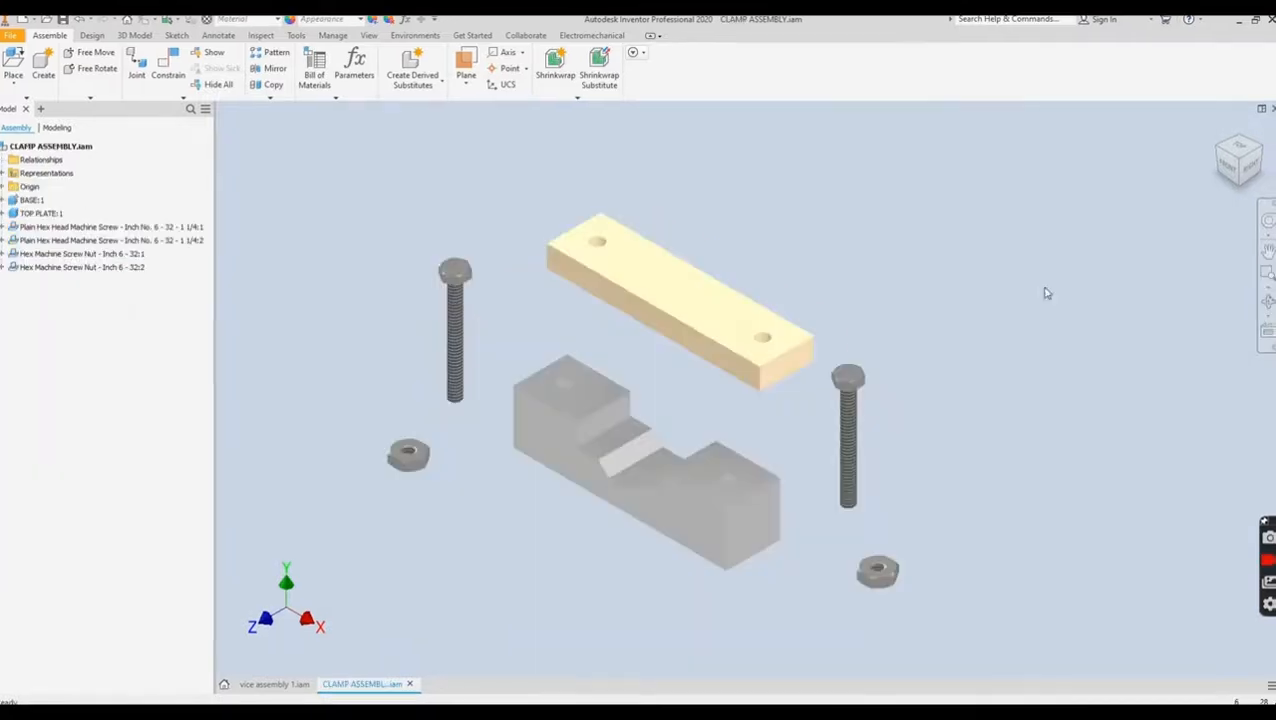
# - Try moving TOP PLATE freely above BASE in CLAMP ASSEMBLY
pyautogui.moveTo(649, 289)
pyautogui.mouseDown()
pyautogui.moveTo(645, 385)
pyautogui.moveTo(630, 385)
pyautogui.moveTo(658, 284)
pyautogui.mouseUp()
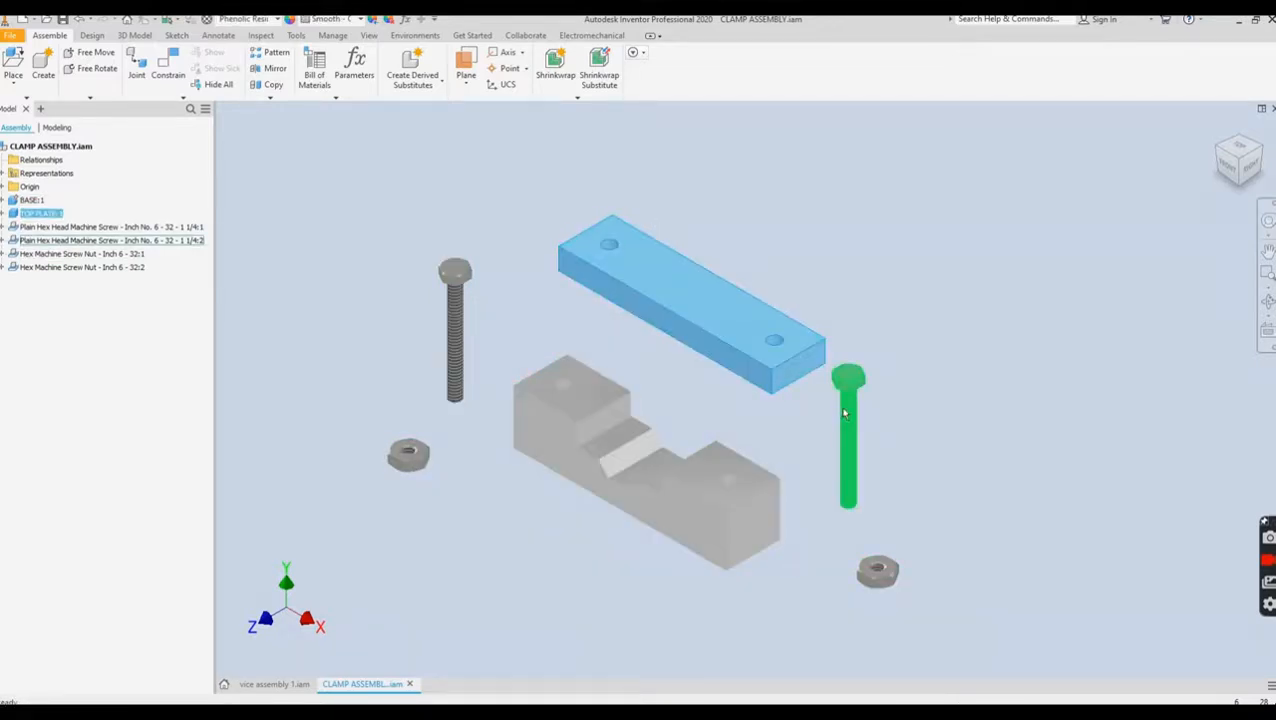
pyautogui.click(449, 157)
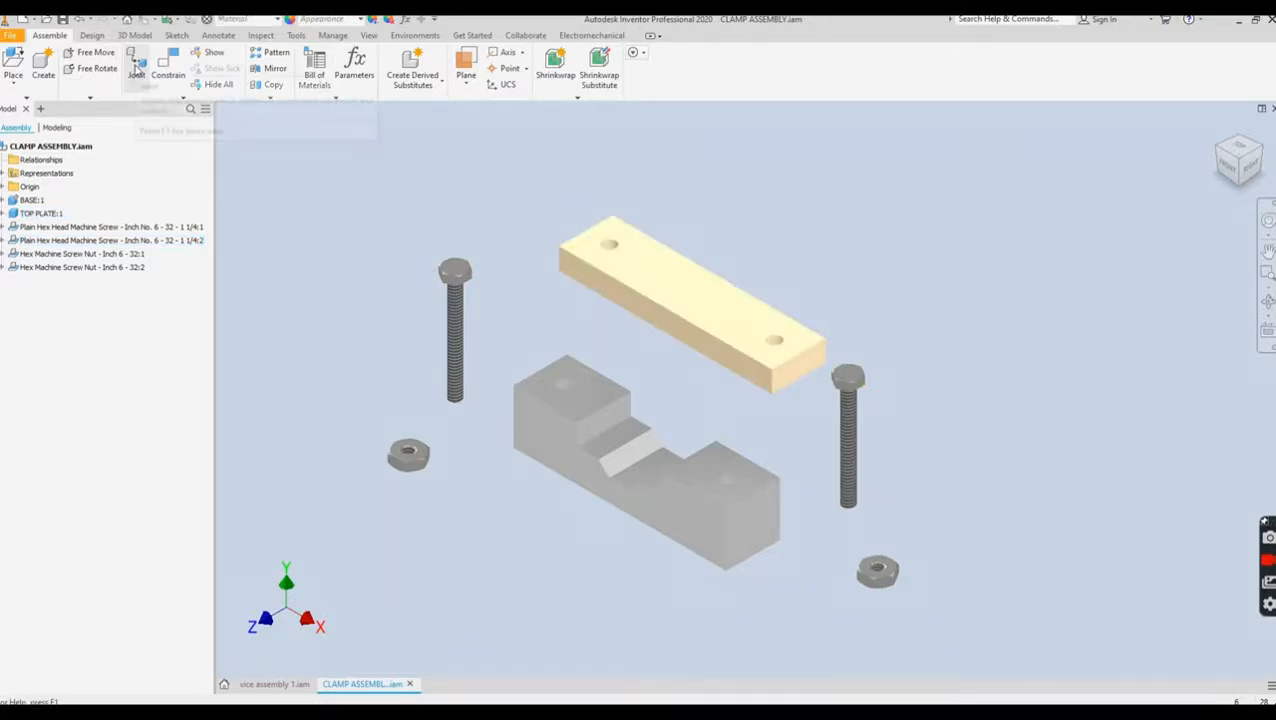
pyautogui.click(95, 69)
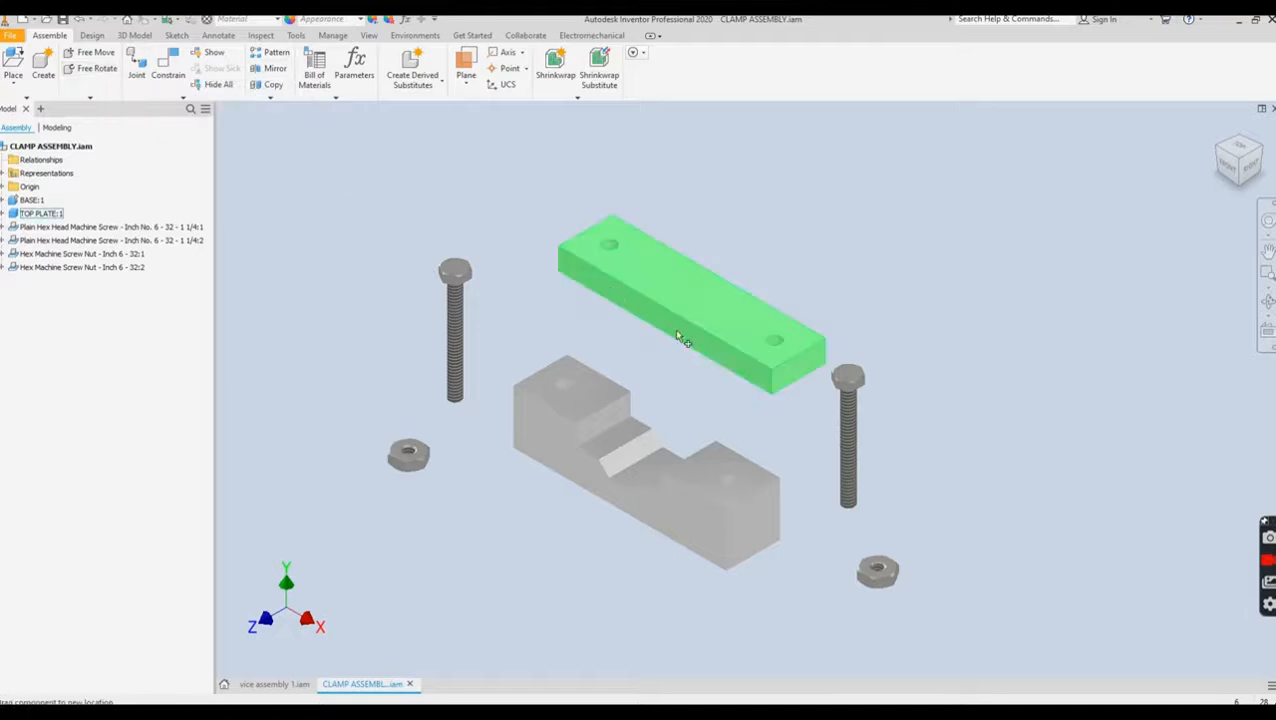
pyautogui.click(705, 338)
pyautogui.moveTo(695, 335)
pyautogui.mouseDown()
pyautogui.moveTo(683, 346)
pyautogui.moveTo(705, 330)
pyautogui.mouseUp()
pyautogui.rightClick(763, 262)
pyautogui.click(418, 181)
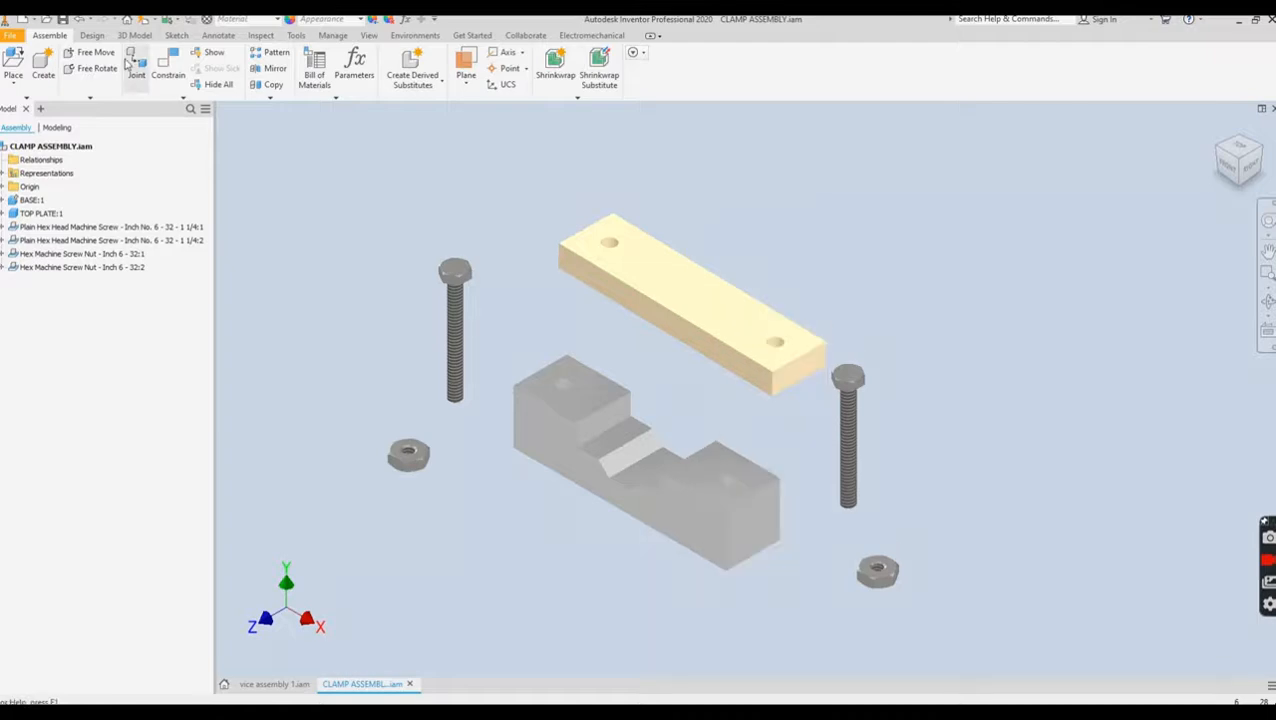
# - Start a joint with its first origin at the midpoint of the lower edge on TOP PLATE's right end face
pyautogui.click(137, 64)
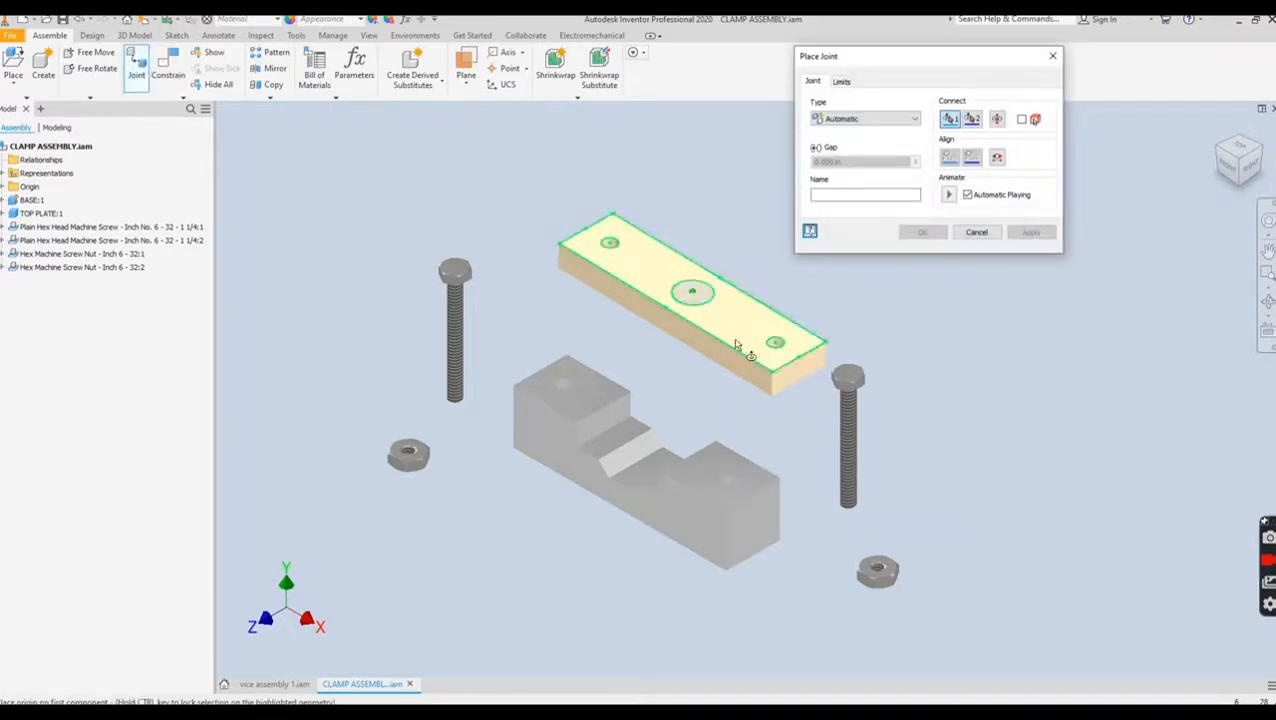
pyautogui.scroll(-5, 830, 393)
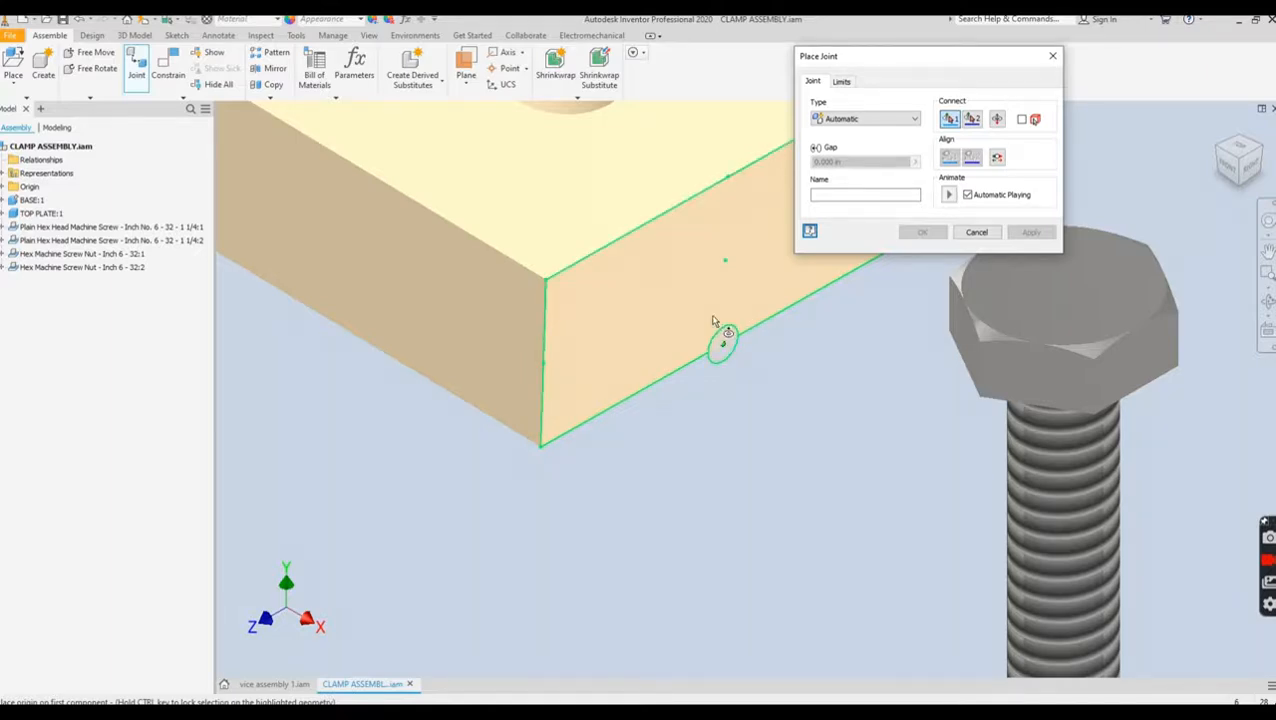
pyautogui.click(714, 320)
pyautogui.scroll(5, 658, 430)
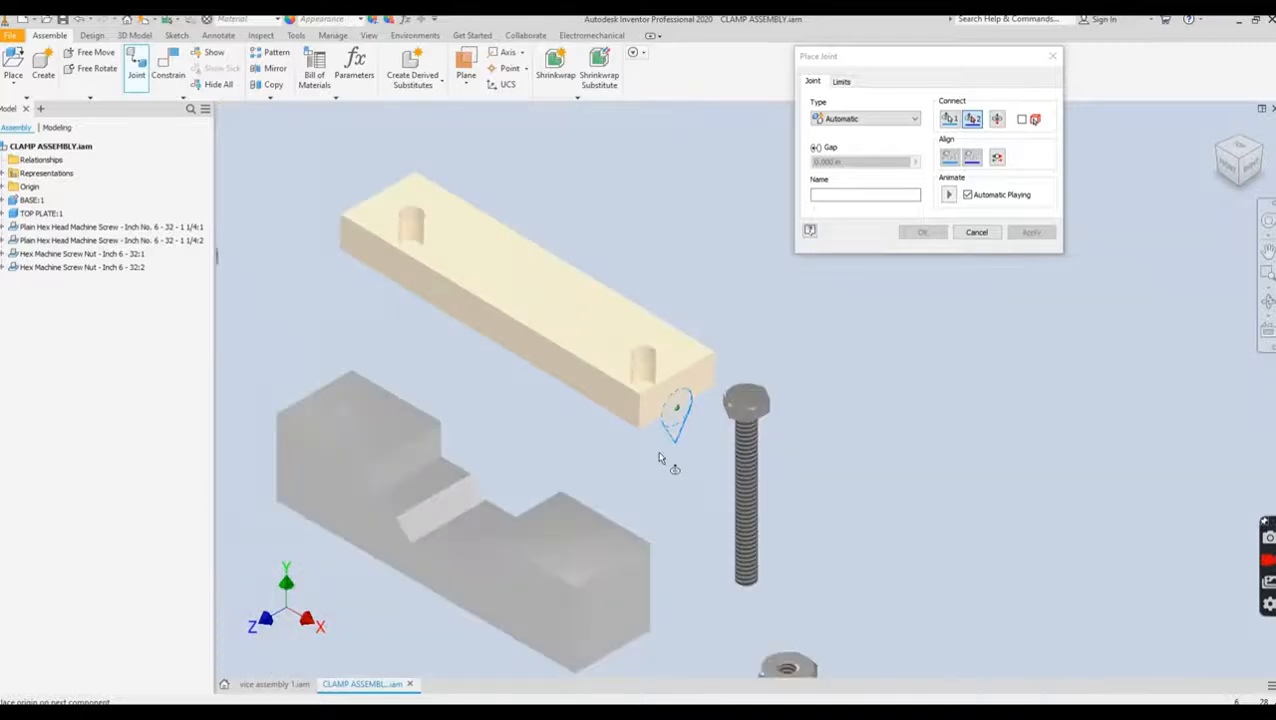
# - Set the joint's second origin at the midpoint of the upper edge on BASE's right end face, with a 0.000 in gap
pyautogui.moveTo(645, 574); pyautogui.dragTo(781, 485, button='middle')
pyautogui.scroll(-6, 770, 490)
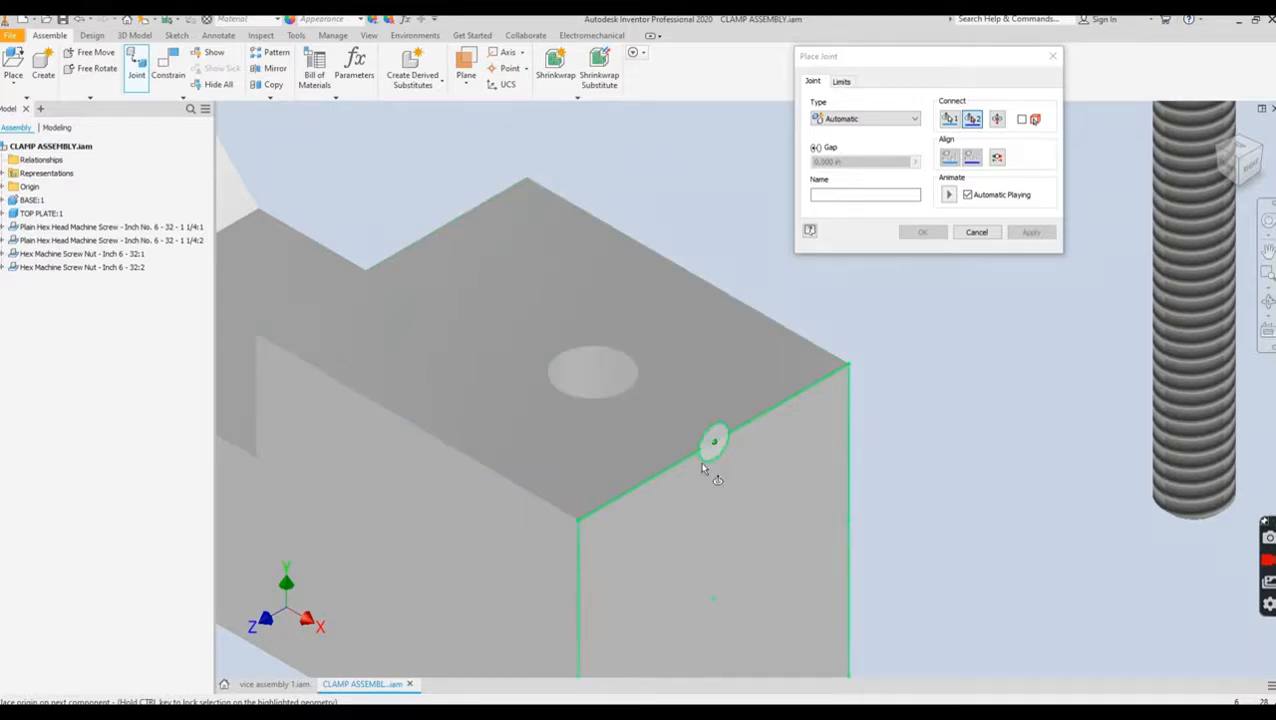
pyautogui.click(725, 488)
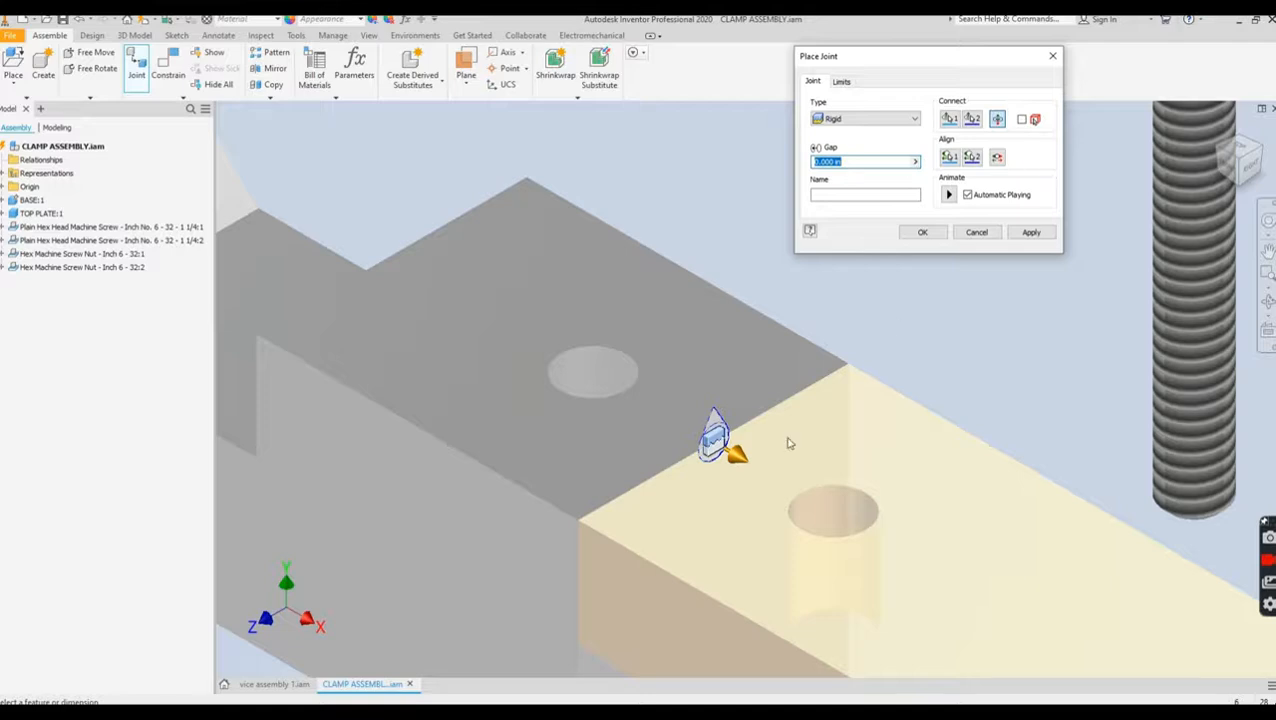
pyautogui.scroll(2, 775, 442)
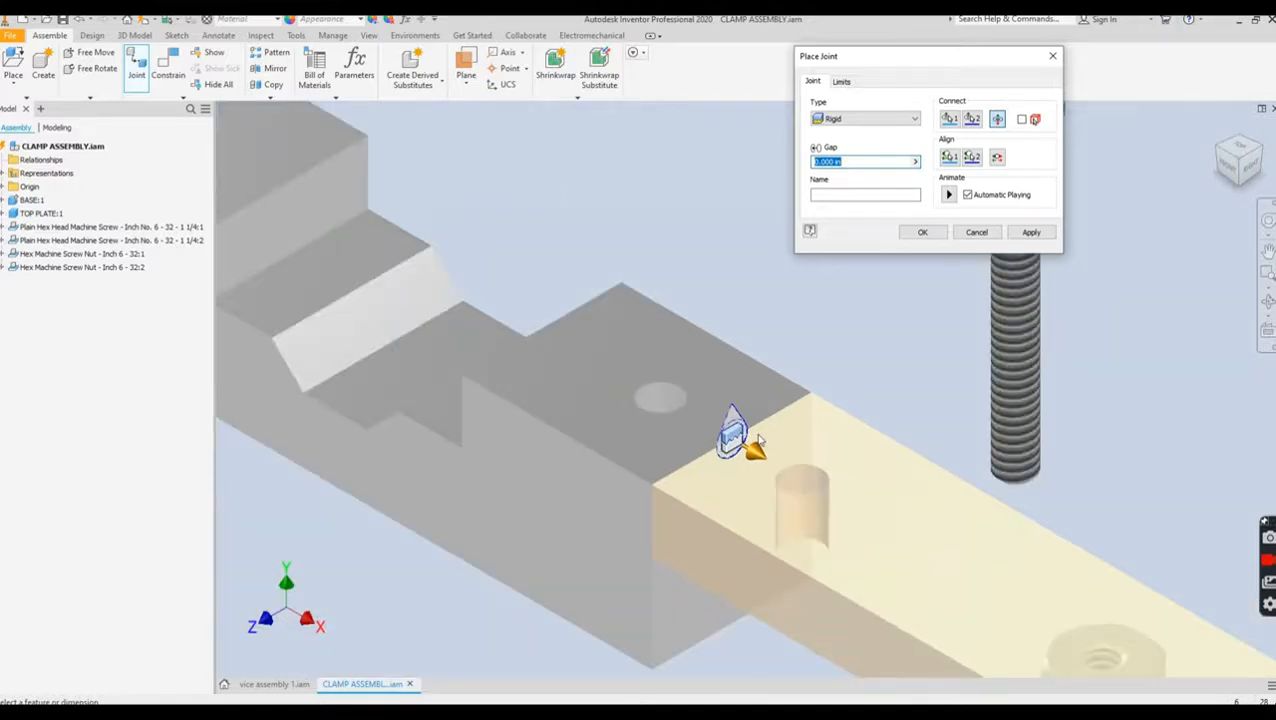
# - Invert the Rigid joint's alignment and flip the component to seat TOP PLATE flat on BASE, and accept the joint
pyautogui.click(998, 158)
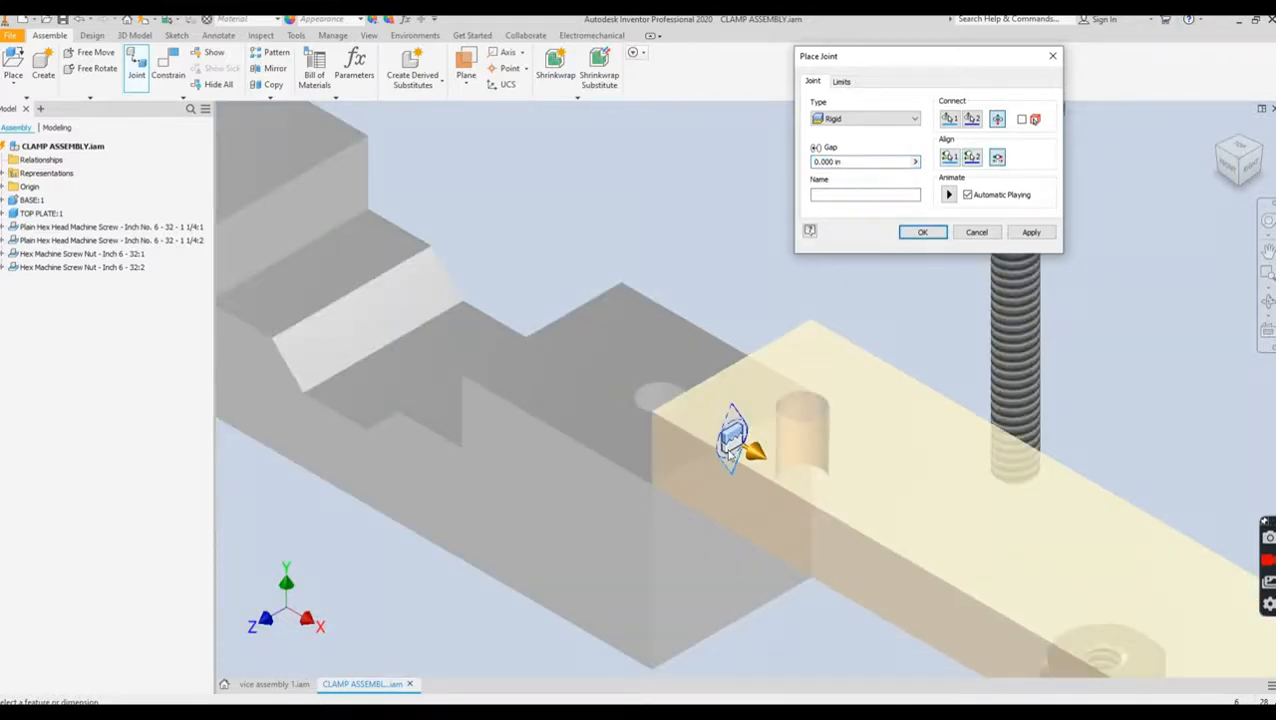
pyautogui.click(998, 119)
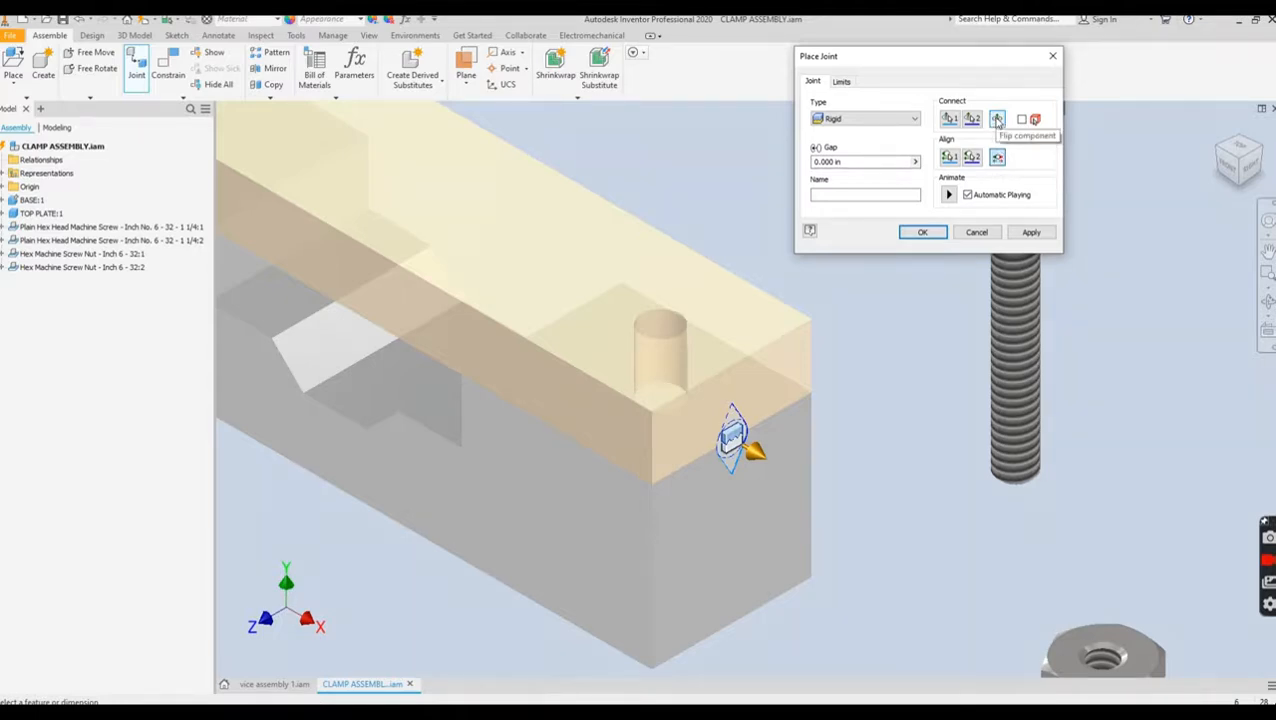
pyautogui.click(919, 234)
pyautogui.scroll(-4, 732, 356)
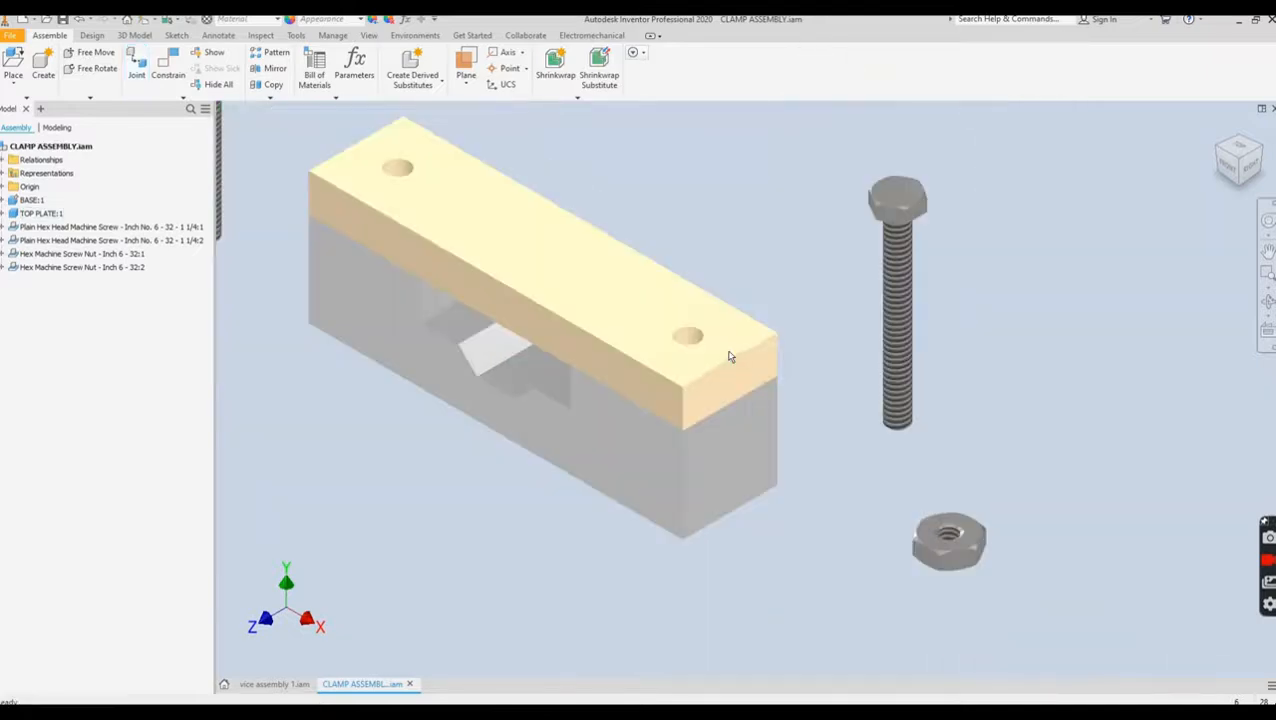
# - Apply a Rigid joint with a 0.000 in gap between the left hex screw's under-head centre and TOP PLATE's left hole rim
pyautogui.moveTo(727, 333); pyautogui.dragTo(803, 419, button='middle')
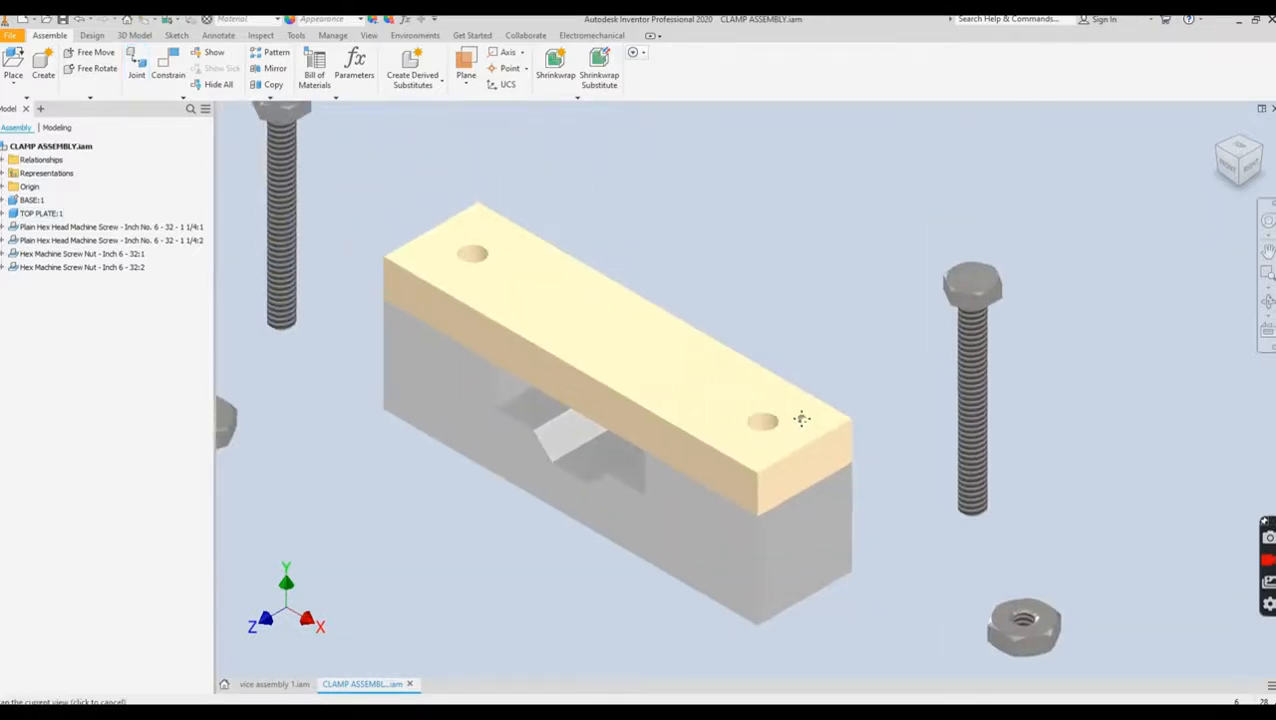
pyautogui.click(137, 68)
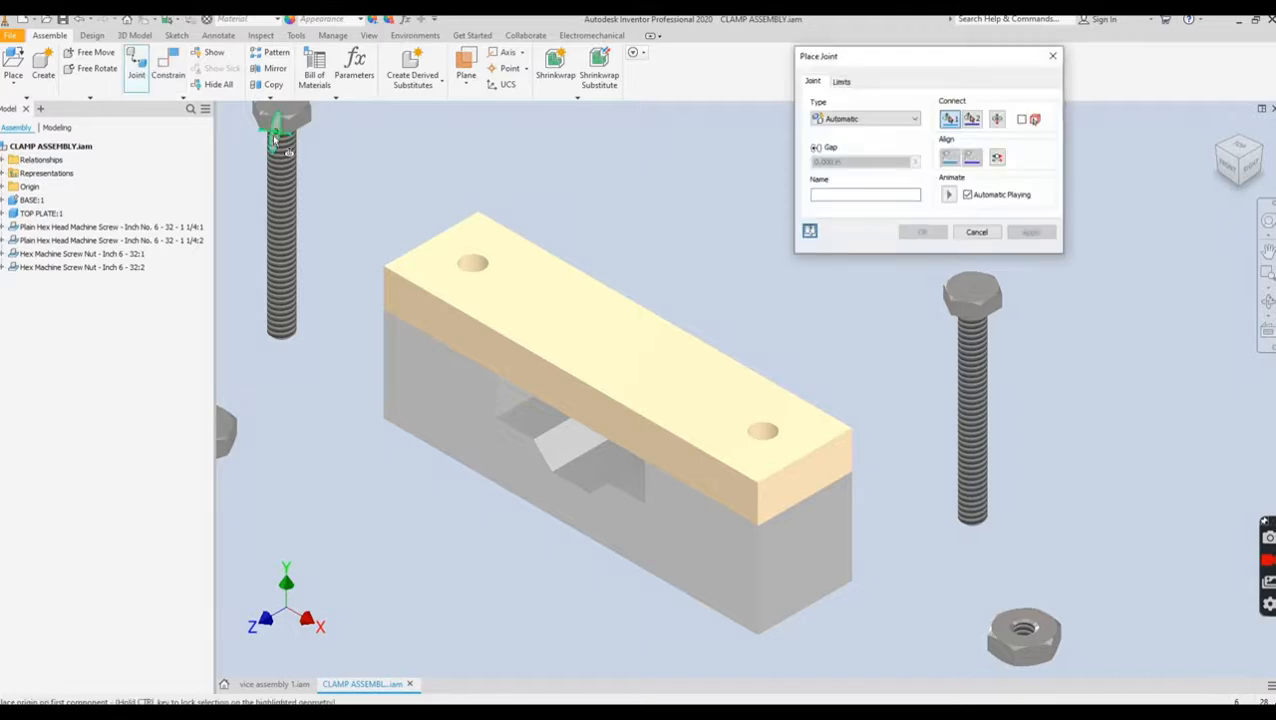
pyautogui.scroll(8, 275, 140)
pyautogui.moveTo(279, 140); pyautogui.dragTo(324, 368, button='middle')
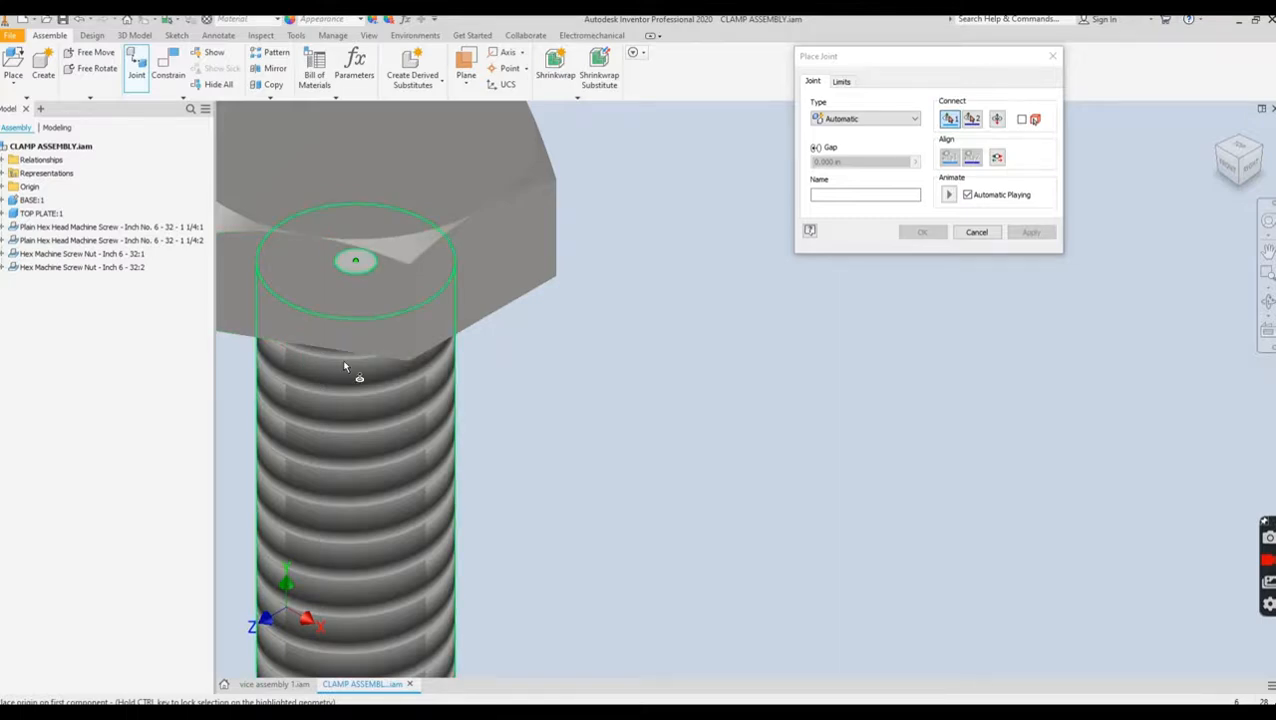
pyautogui.click(344, 366)
pyautogui.scroll(-6, 344, 366)
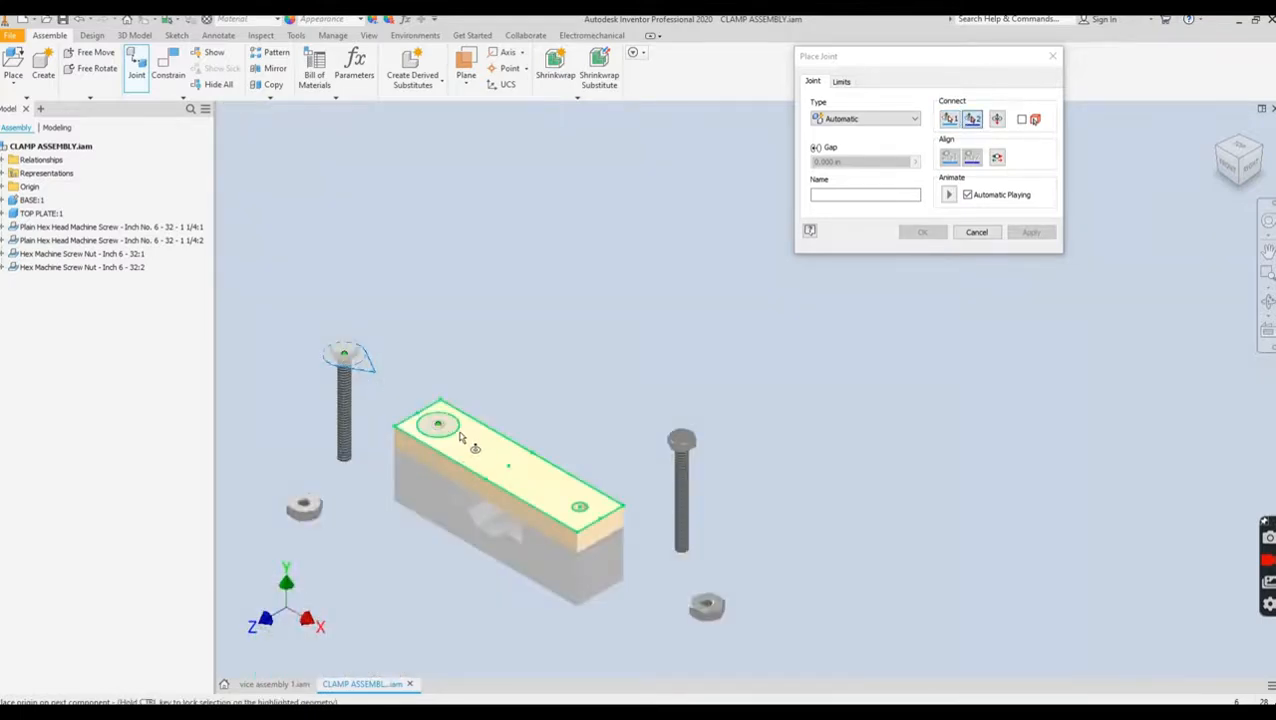
pyautogui.scroll(5, 461, 437)
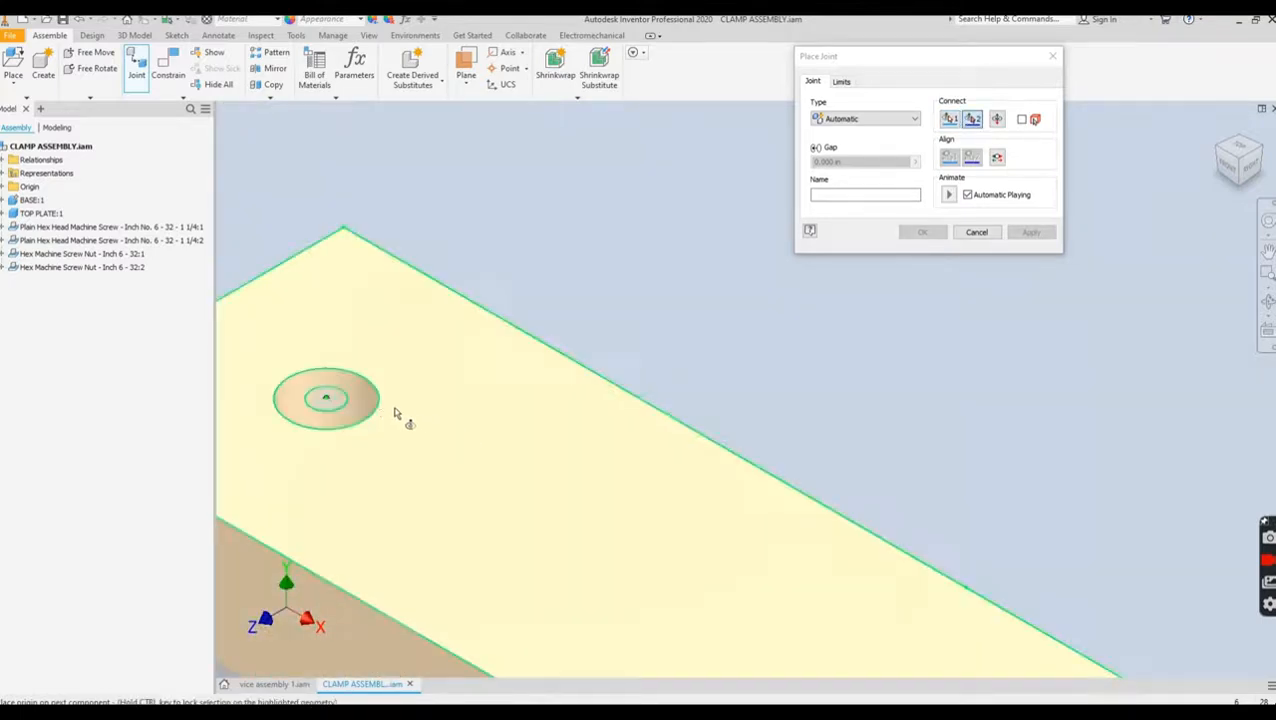
pyautogui.click(349, 375)
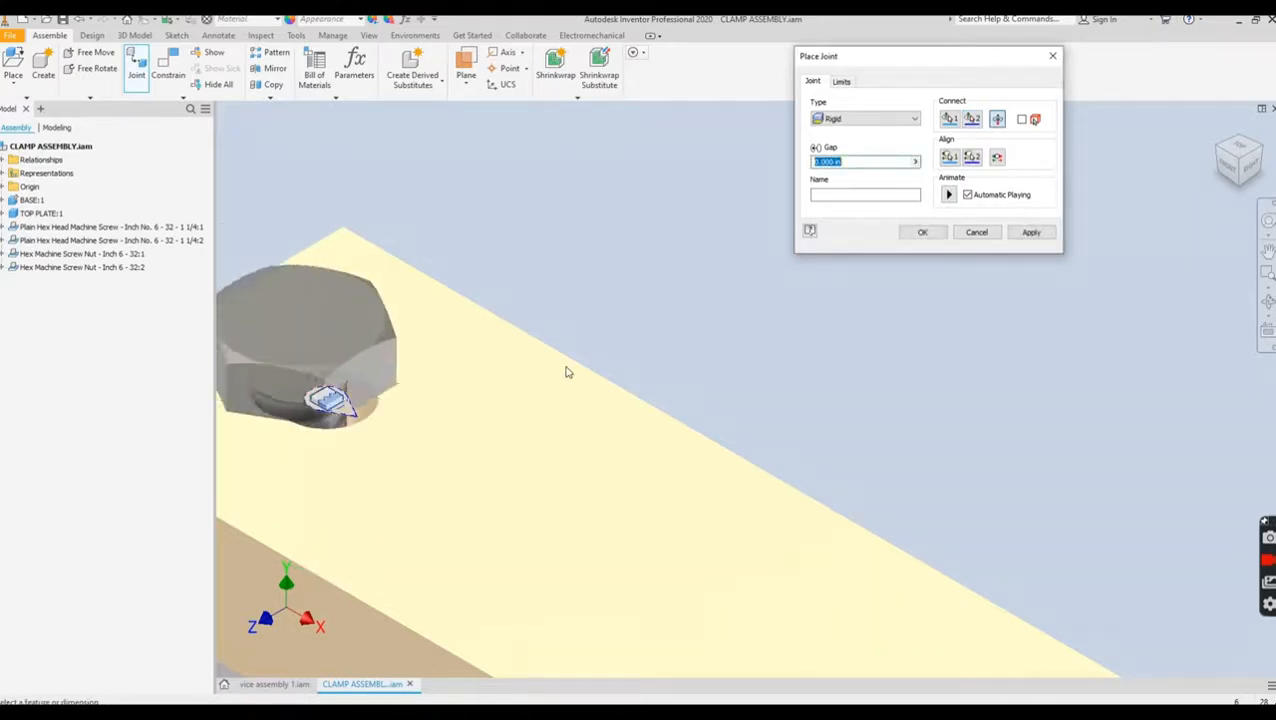
pyautogui.click(1031, 232)
# - Place a Rigid joint with a 0.000 in gap between the right hex screw's under-head centre and TOP PLATE's right hole rim
pyautogui.scroll(-6, 930, 400)
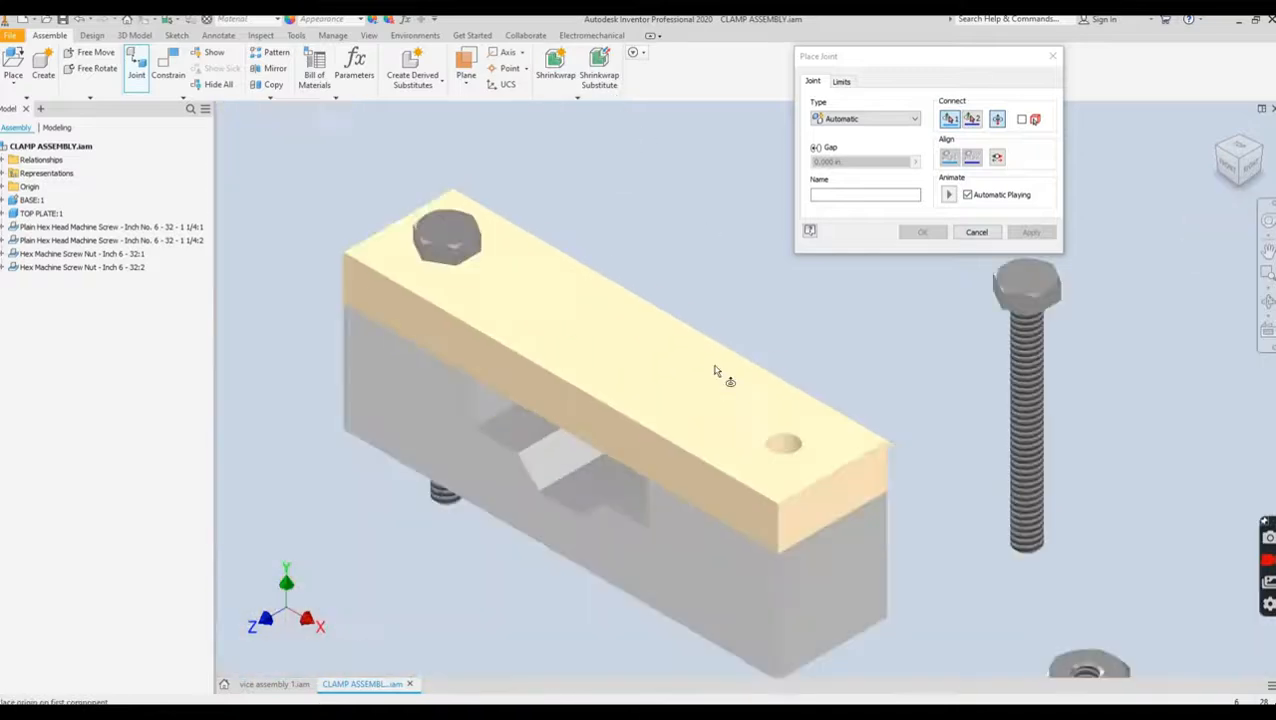
pyautogui.scroll(3, 769, 361)
pyautogui.scroll(3, 1115, 320)
pyautogui.moveTo(1075, 305); pyautogui.dragTo(522, 424, button='middle')
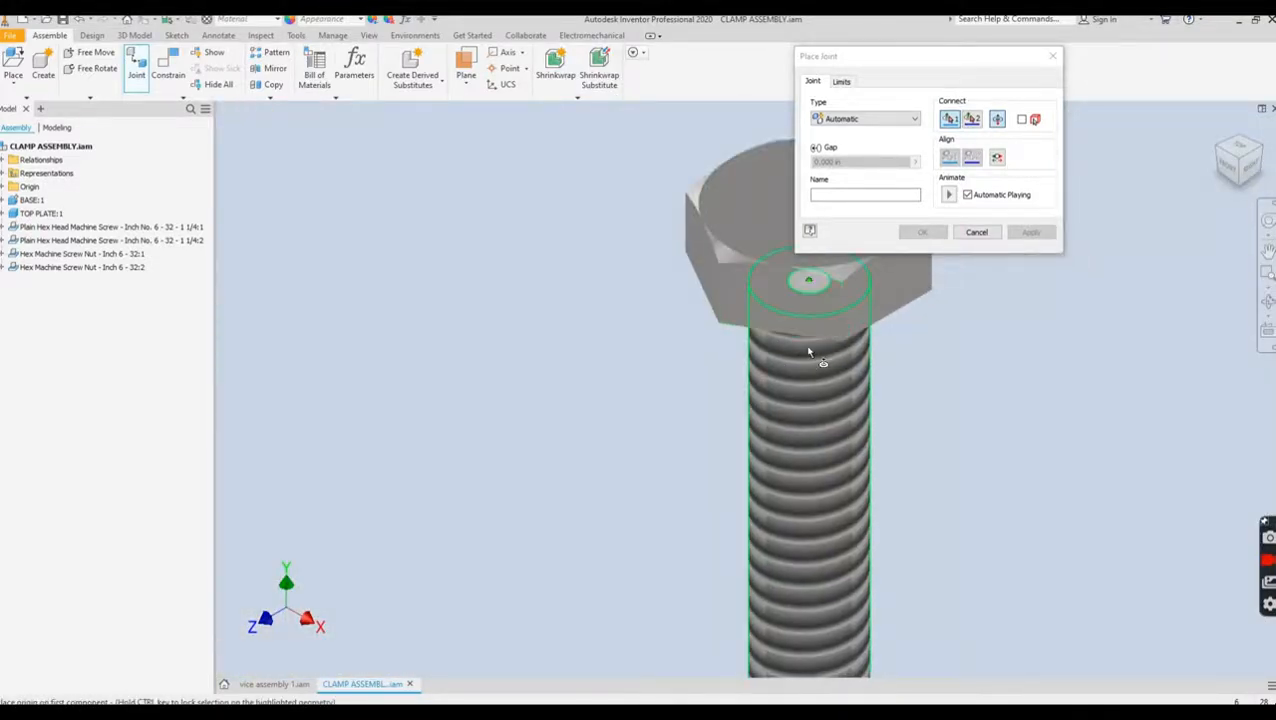
pyautogui.click(809, 351)
pyautogui.scroll(-5, 641, 435)
pyautogui.moveTo(652, 430); pyautogui.dragTo(997, 322, button='middle')
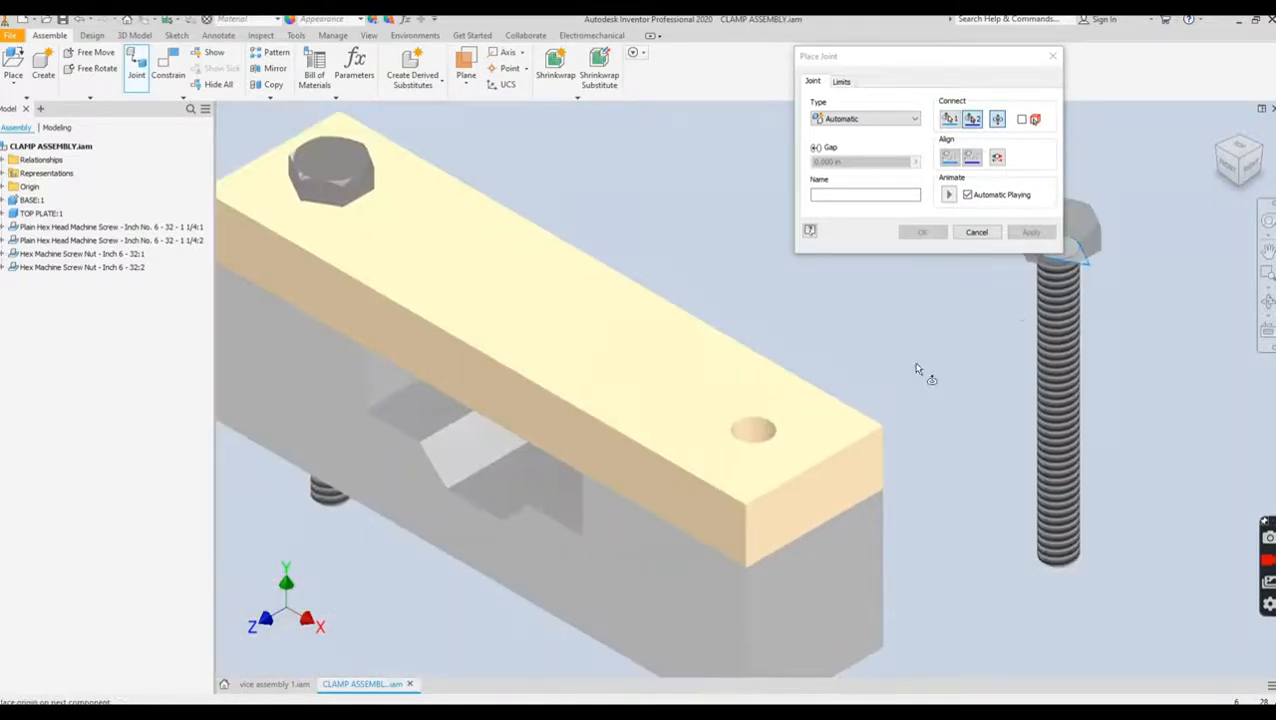
pyautogui.click(790, 445)
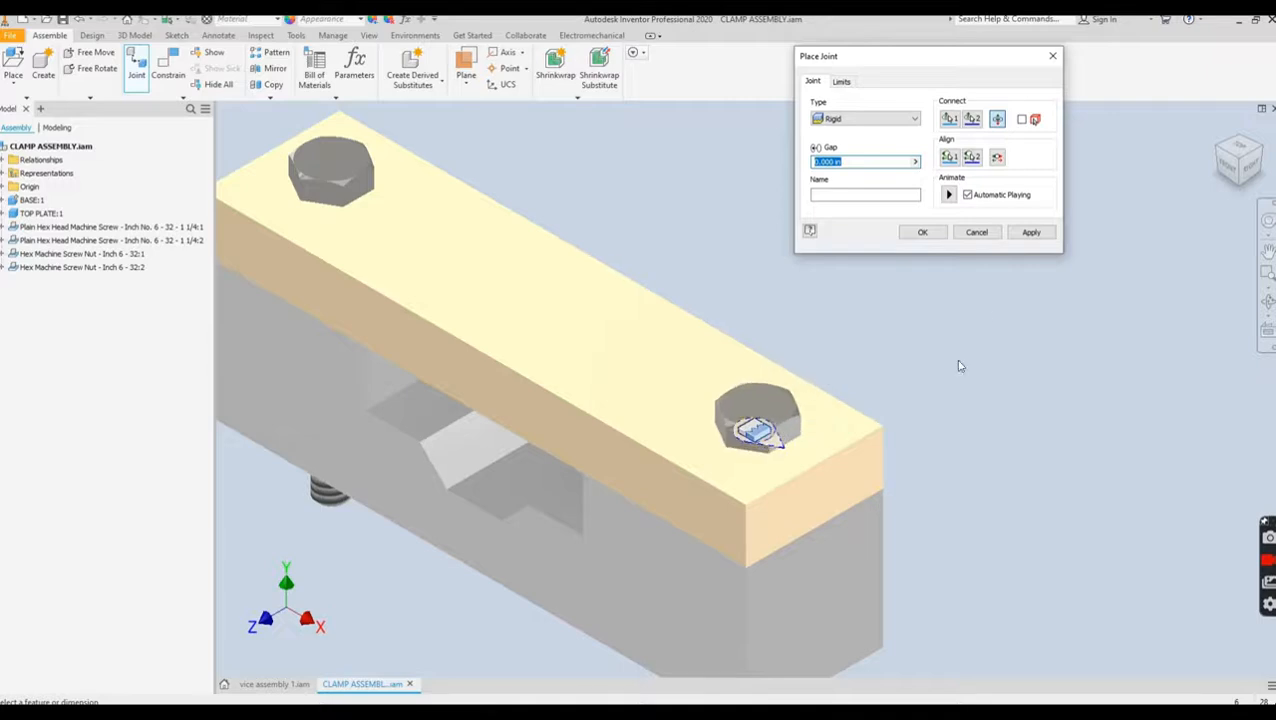
pyautogui.click(922, 232)
pyautogui.scroll(-3, 693, 369)
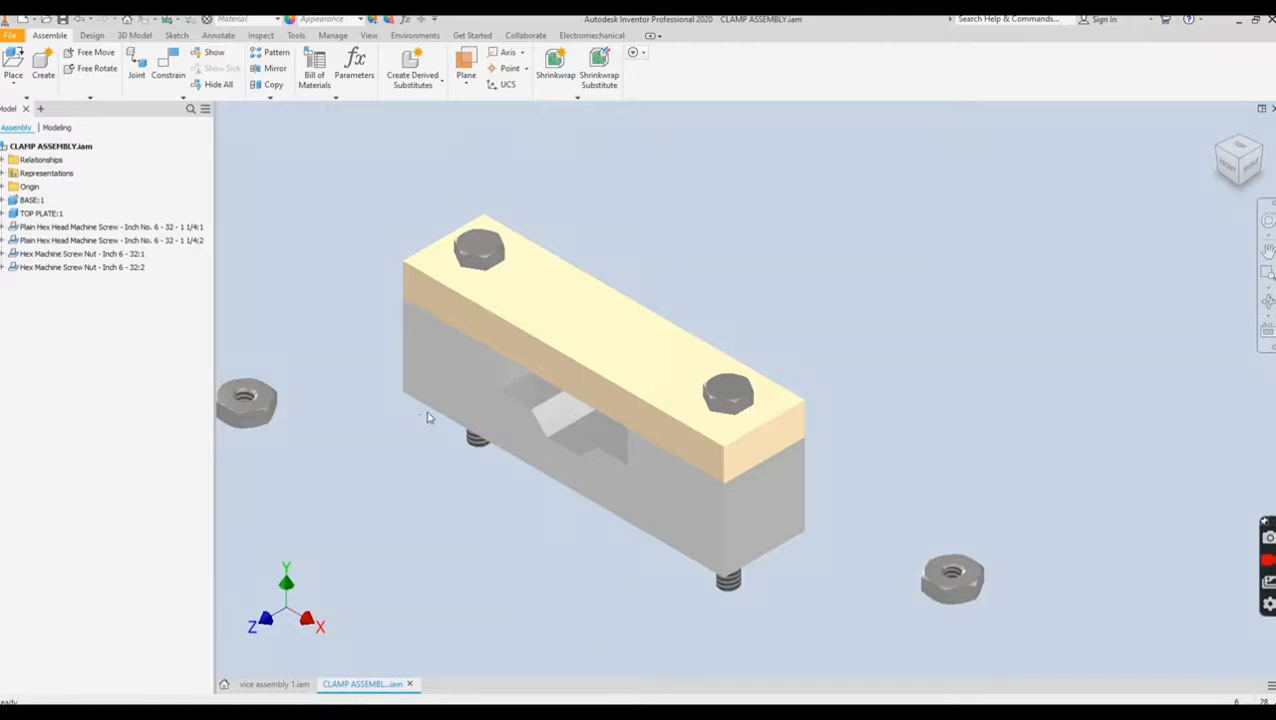
# - Apply a Rigid joint with a 0.000 in gap between the left nut's face centre and BASE's left underside hole rim, flipping the component
pyautogui.keyDown('shift'); pyautogui.moveTo(447, 416); pyautogui.dragTo(479, 365, button='middle'); pyautogui.keyUp('shift')
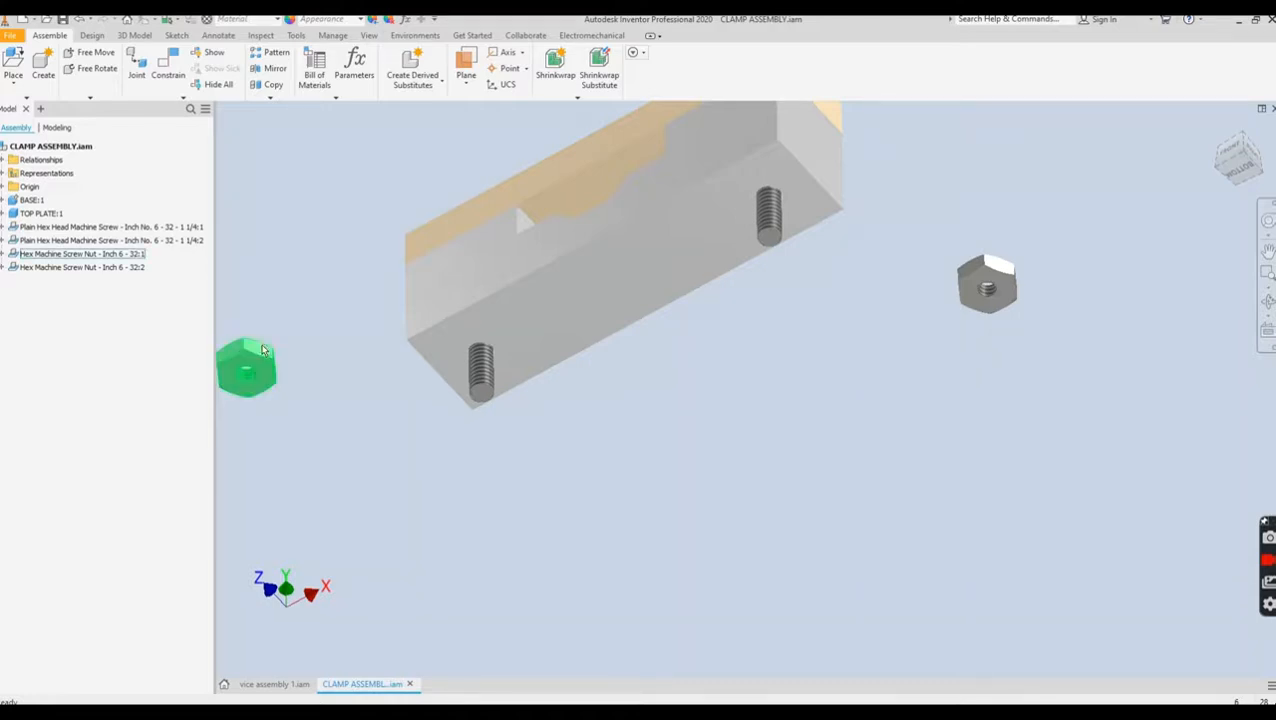
pyautogui.click(137, 70)
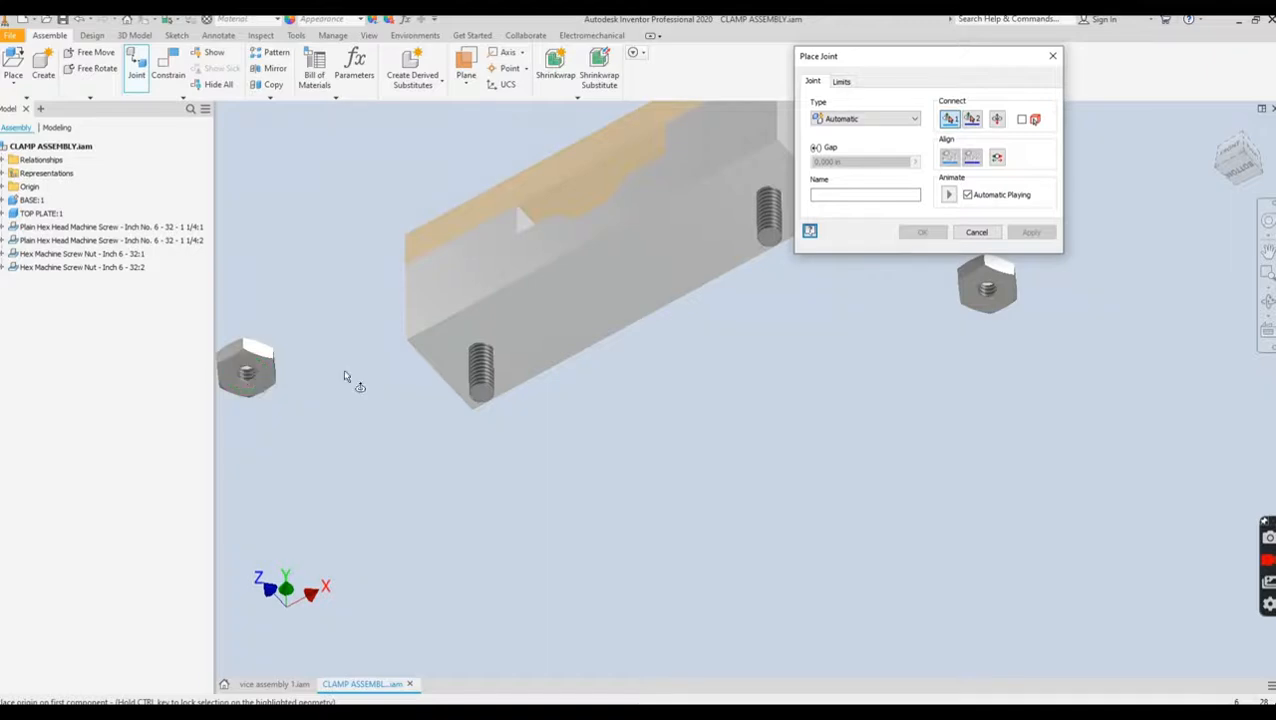
pyautogui.click(882, 119)
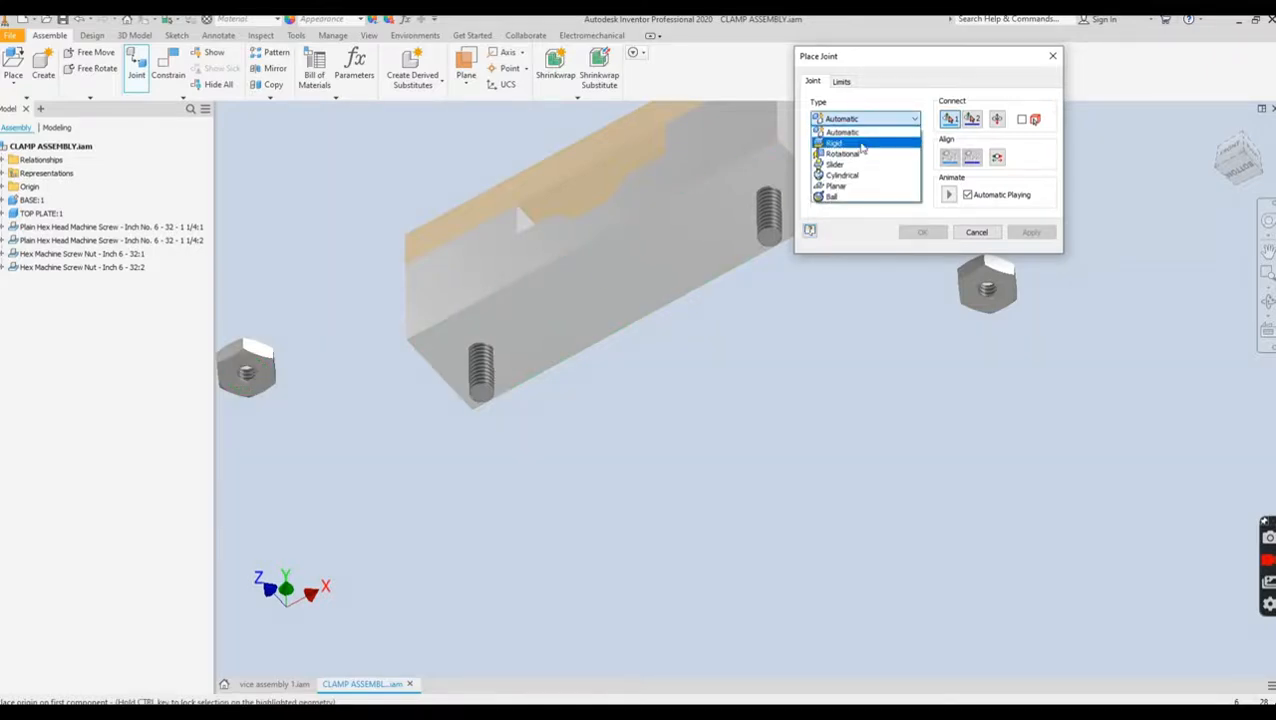
pyautogui.click(860, 147)
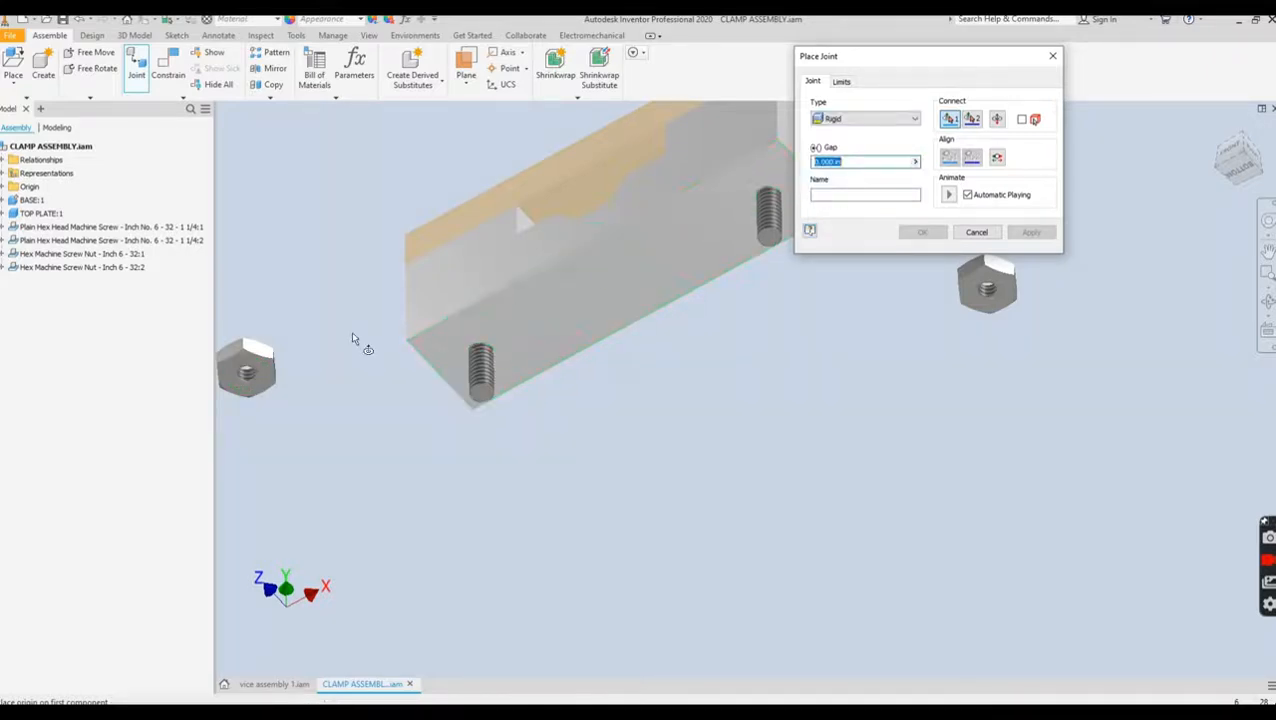
pyautogui.click(257, 386)
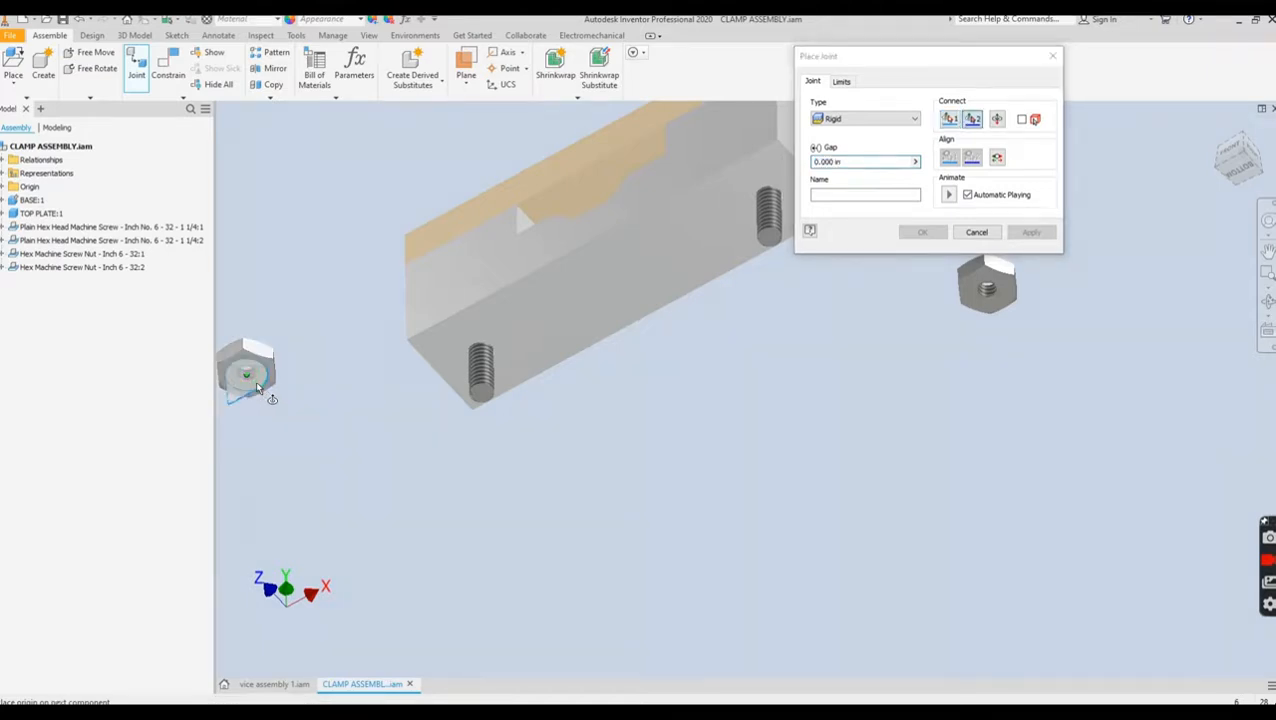
pyautogui.click(483, 352)
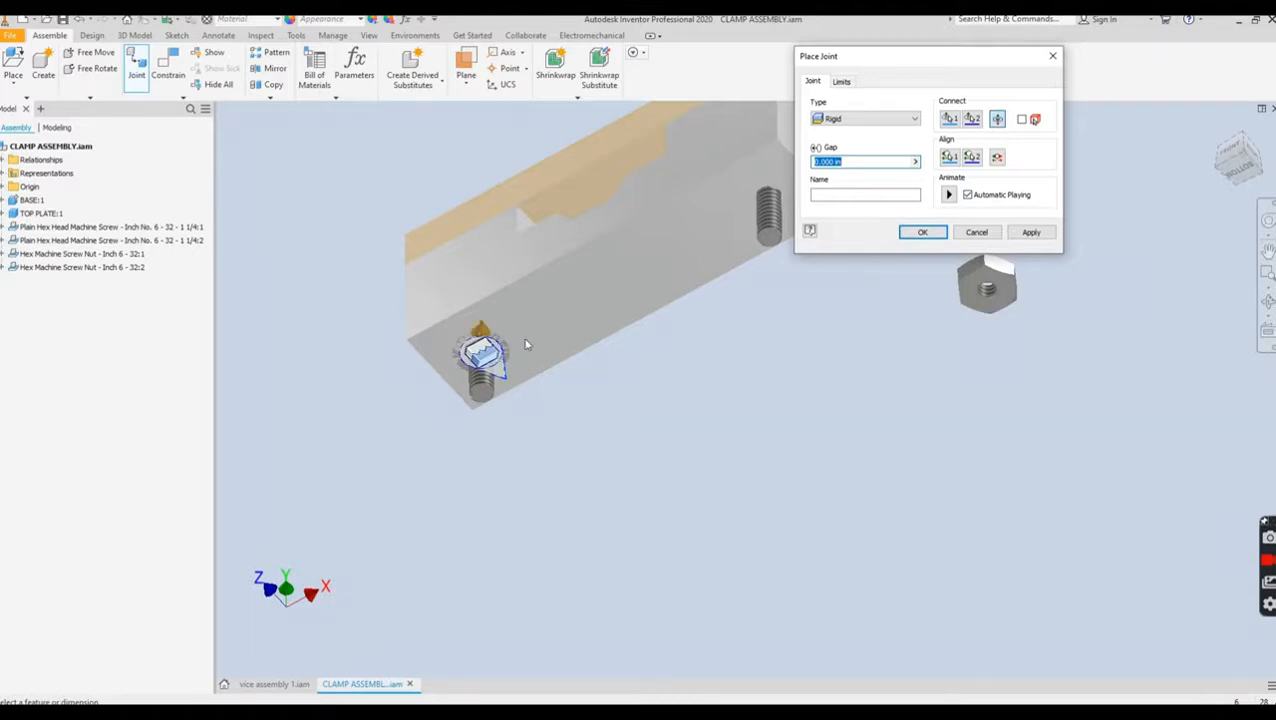
pyautogui.click(998, 120)
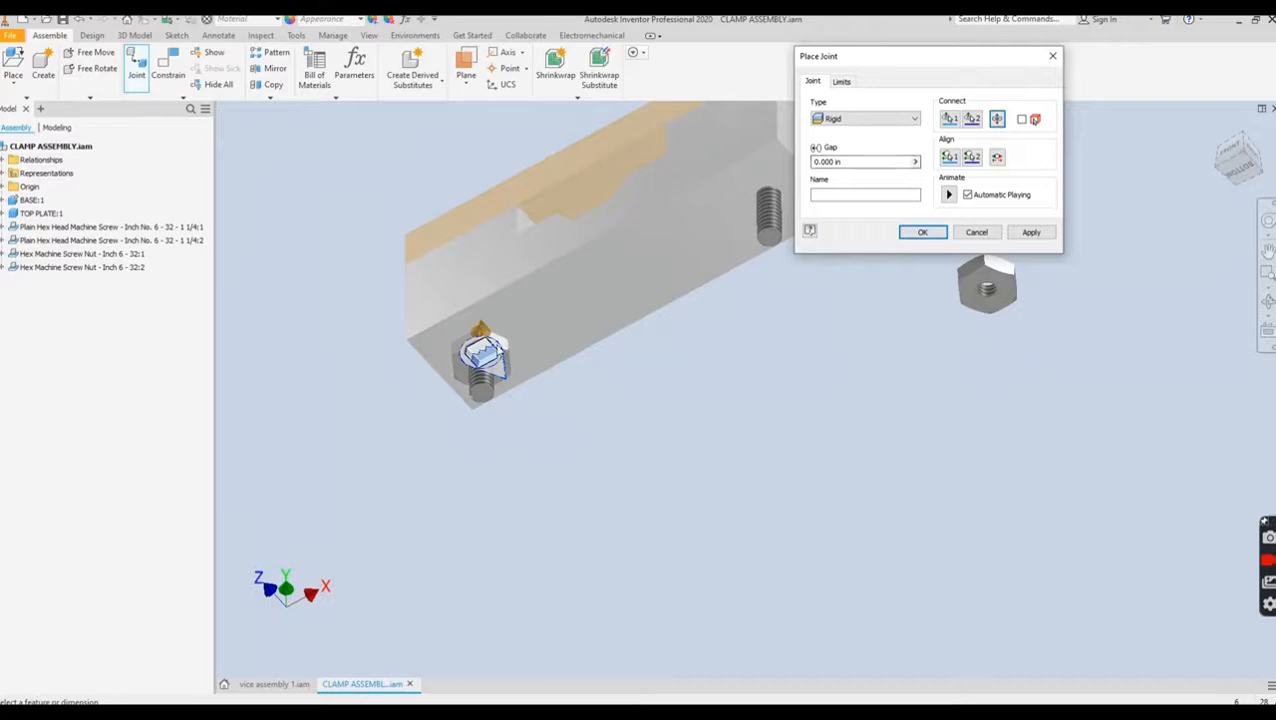
pyautogui.click(1029, 233)
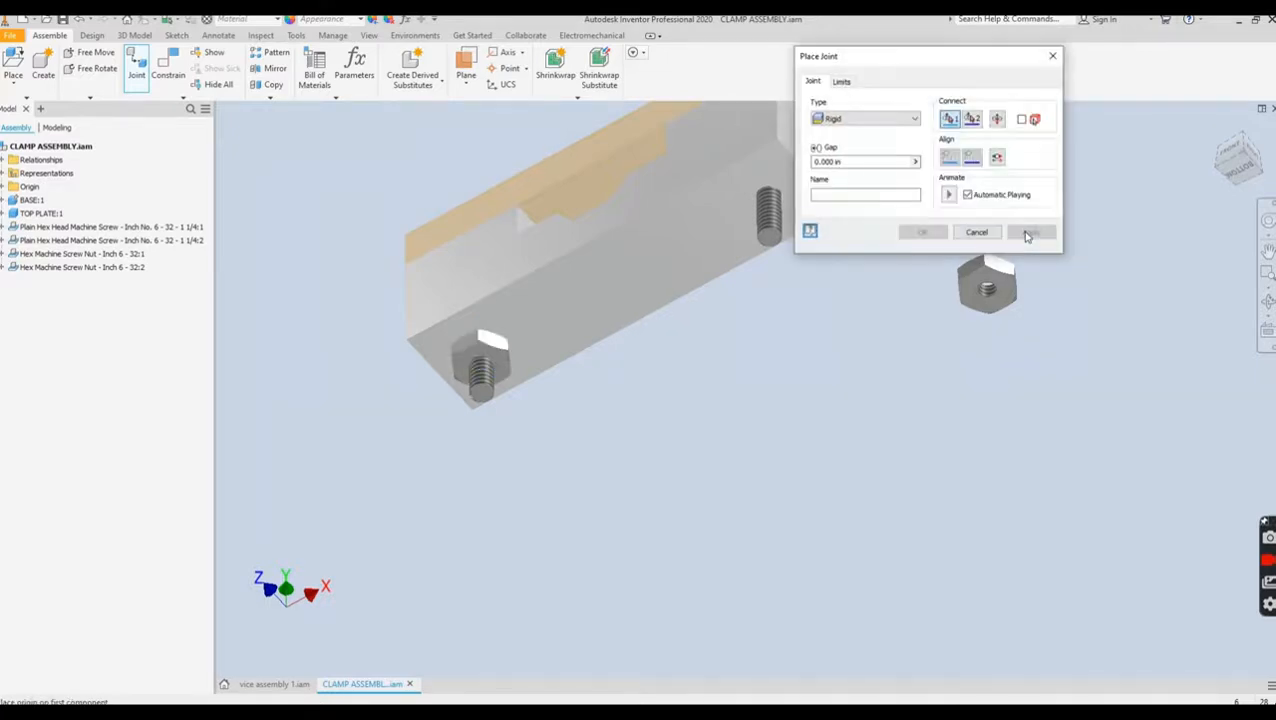
# - Add a flipped Rigid joint with a 0.000 in gap between the right nut's face centre and the right hole rim under BASE
pyautogui.click(986, 293)
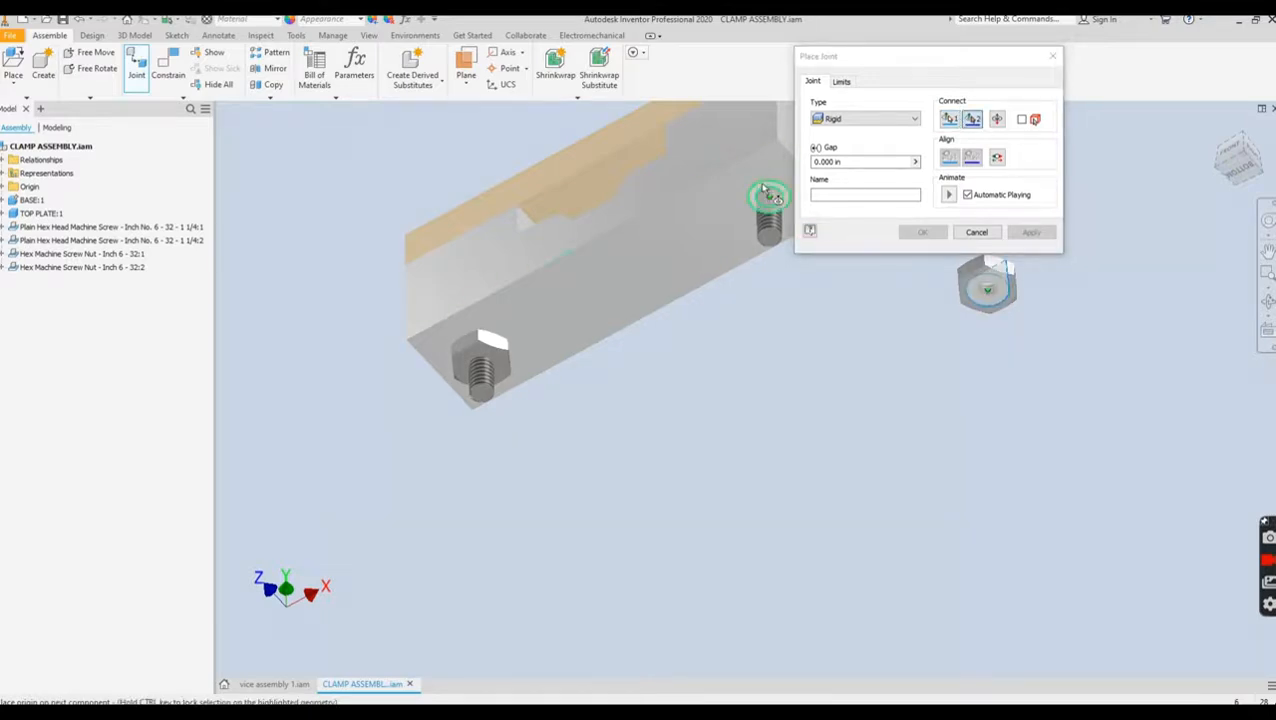
pyautogui.click(766, 192)
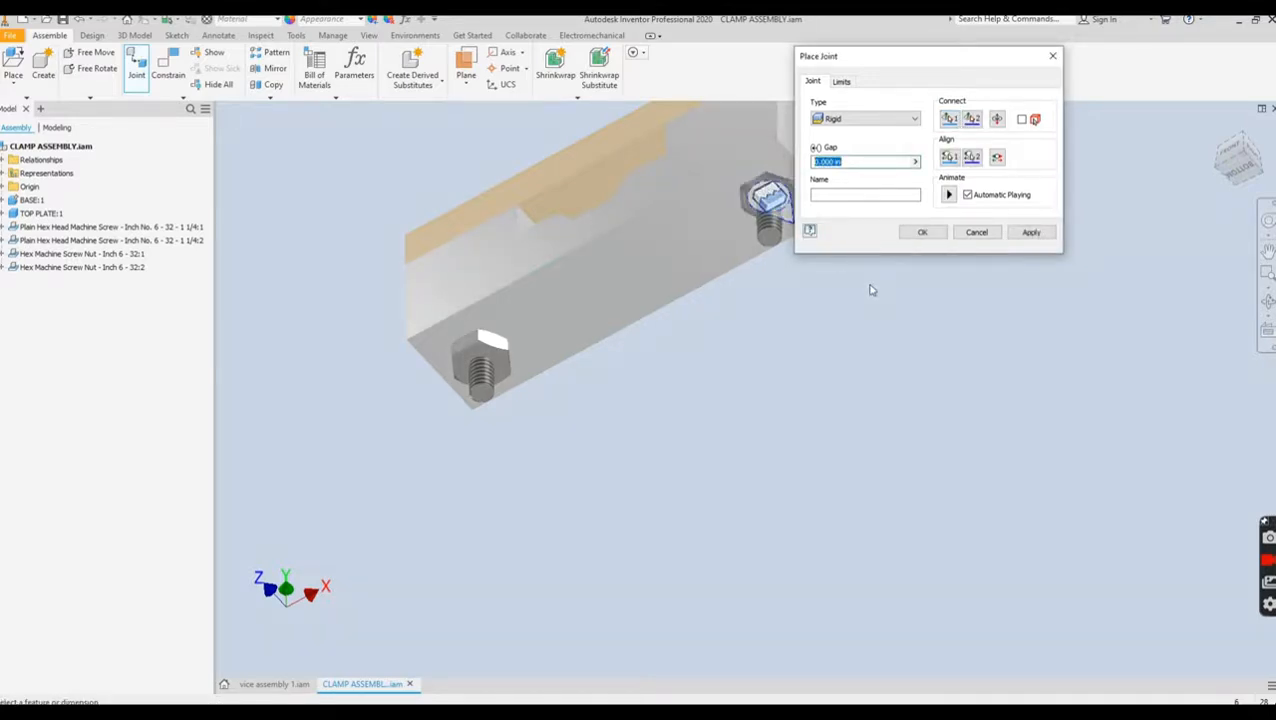
pyautogui.click(997, 119)
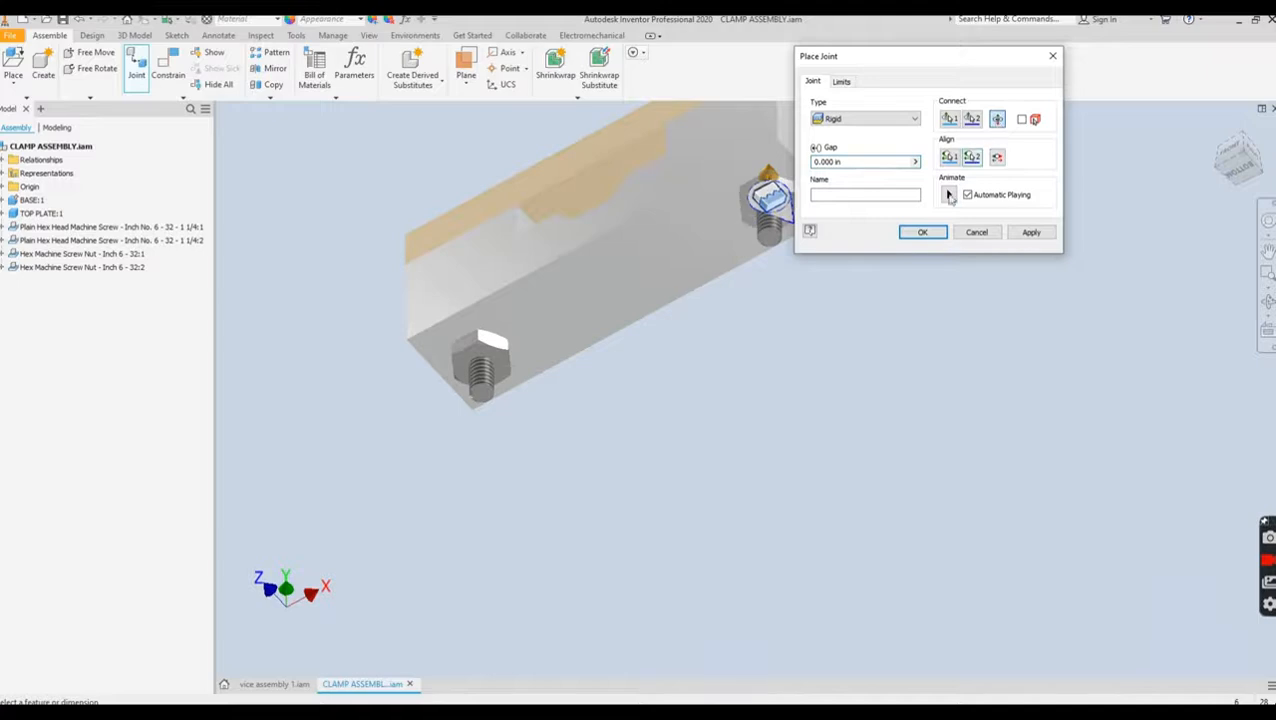
pyautogui.click(924, 233)
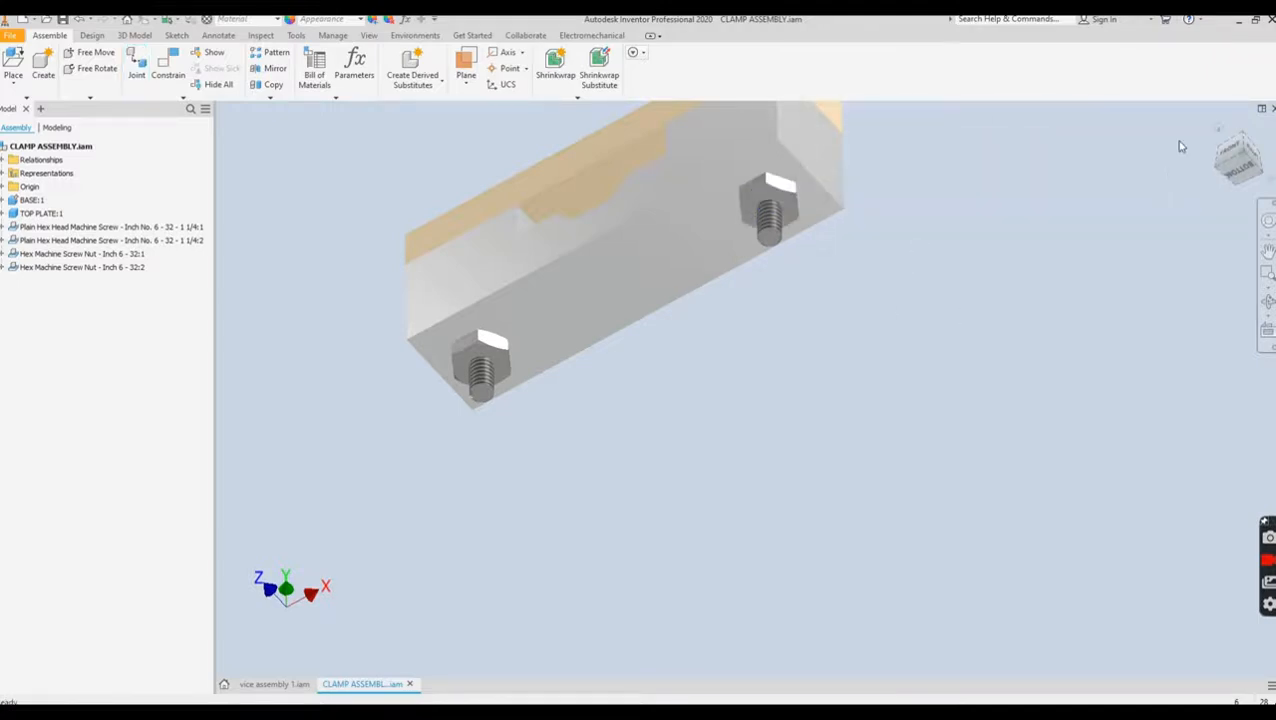
# - Inspect the assembled clamp from the home view, checking BASE, TOP PLATE and the right hex screw for free movement
pyautogui.click(1219, 130)
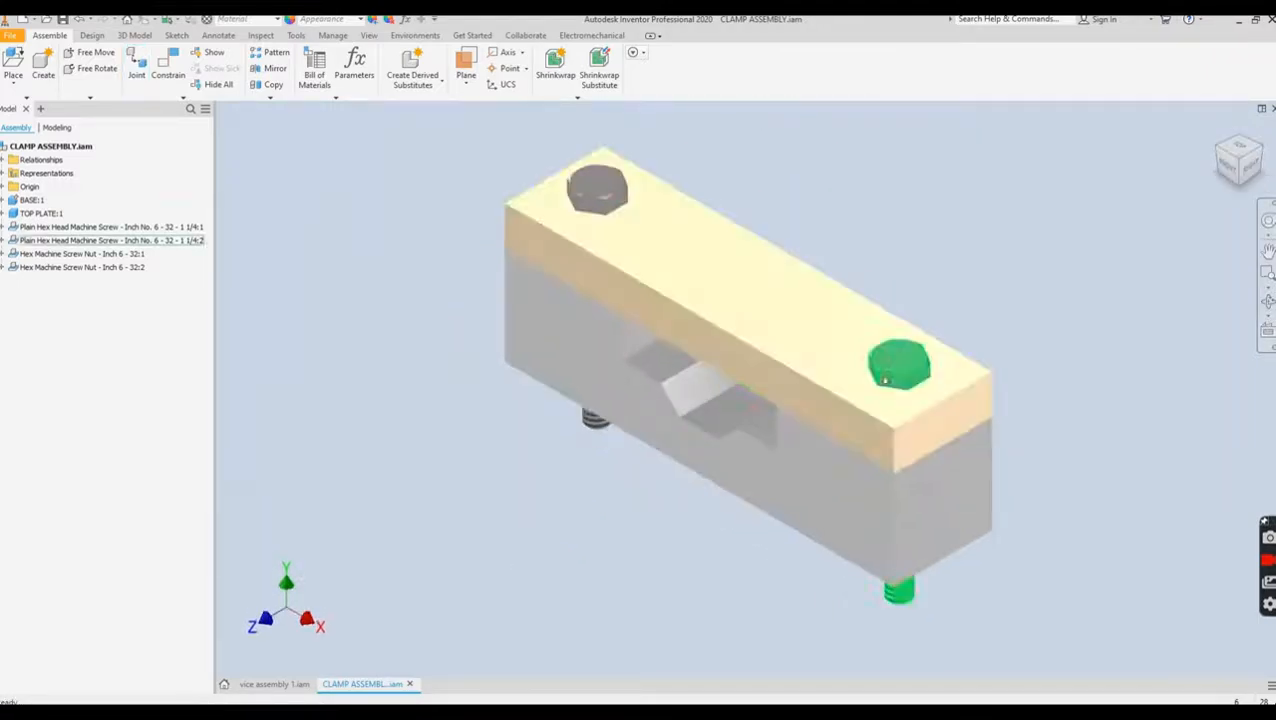
pyautogui.click(738, 353)
pyautogui.click(629, 397)
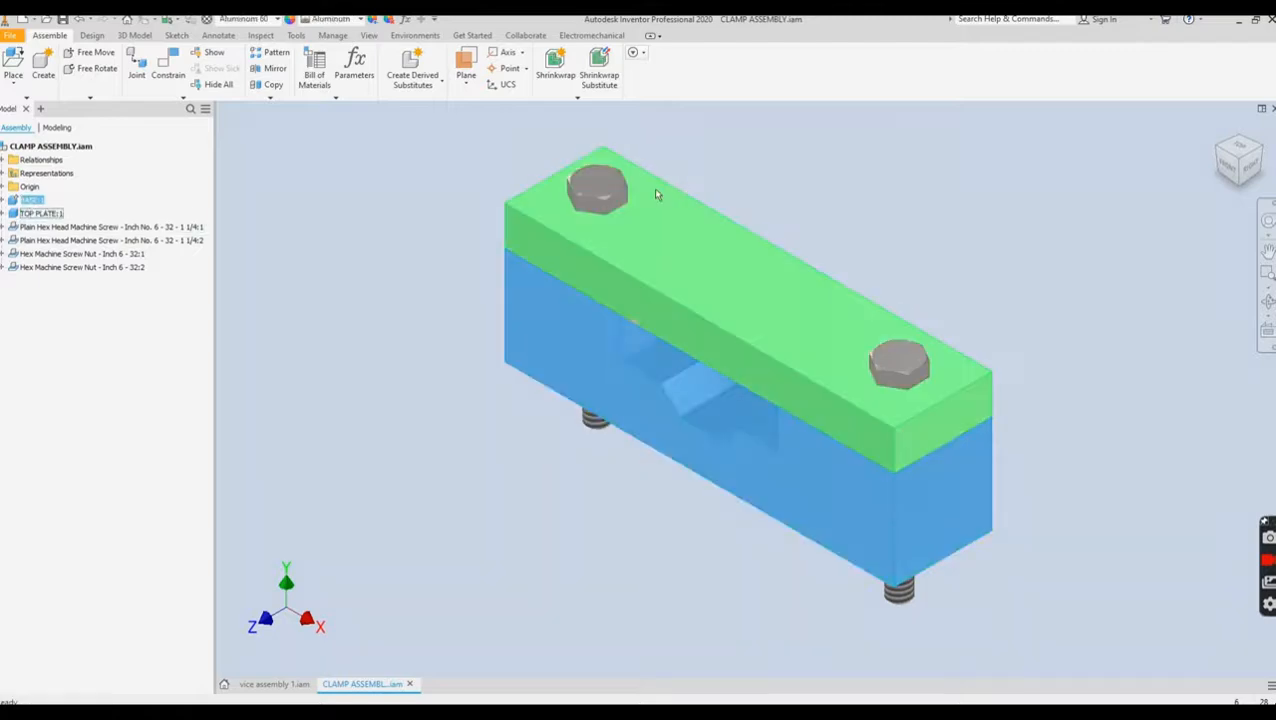
pyautogui.click(925, 362)
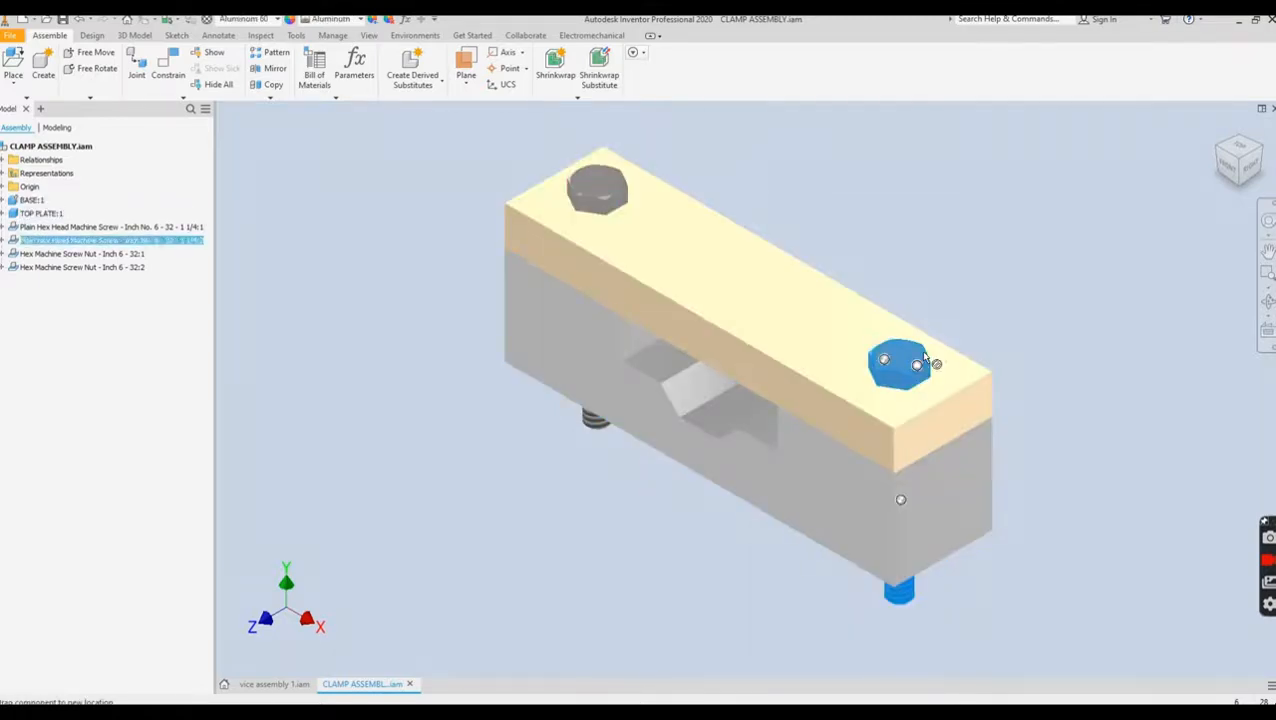
pyautogui.click(968, 282)
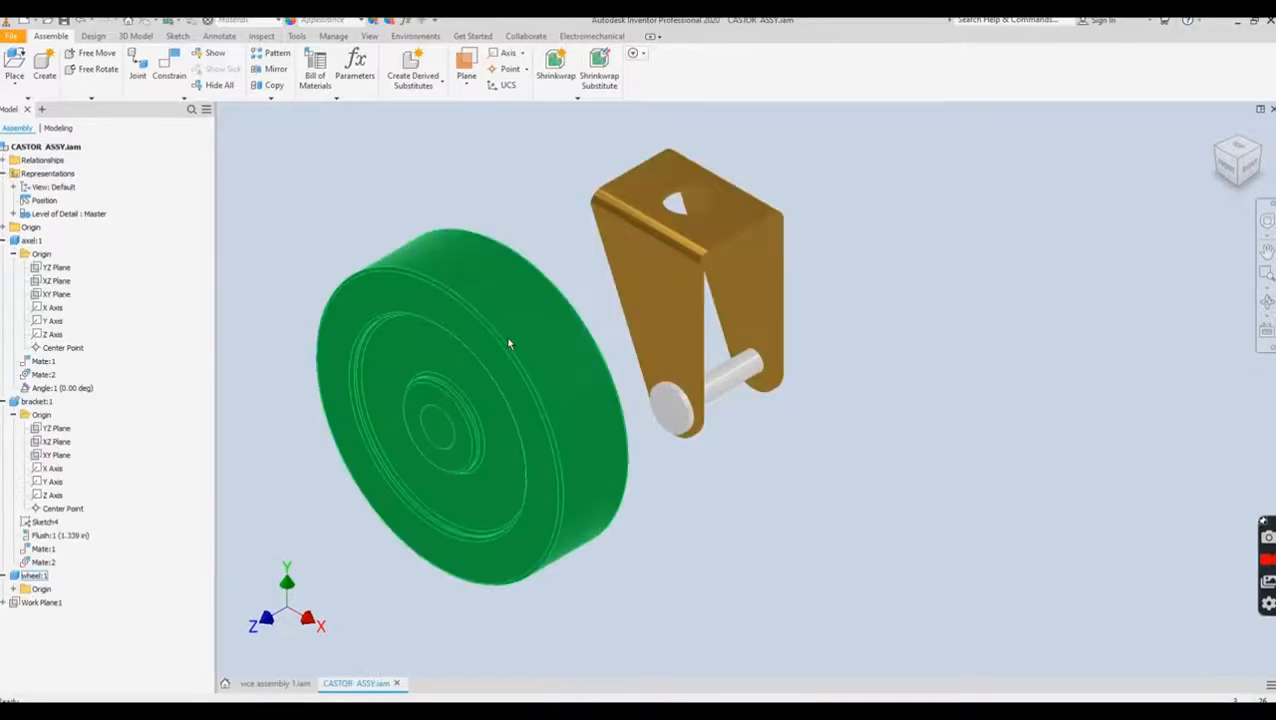
# - Mate the wheel's bore axis to the axle's axis in the CASTOR ASSY assembly with a 0.000 in offset
pyautogui.click(540, 336)
pyautogui.moveTo(540, 336); pyautogui.dragTo(508, 406)
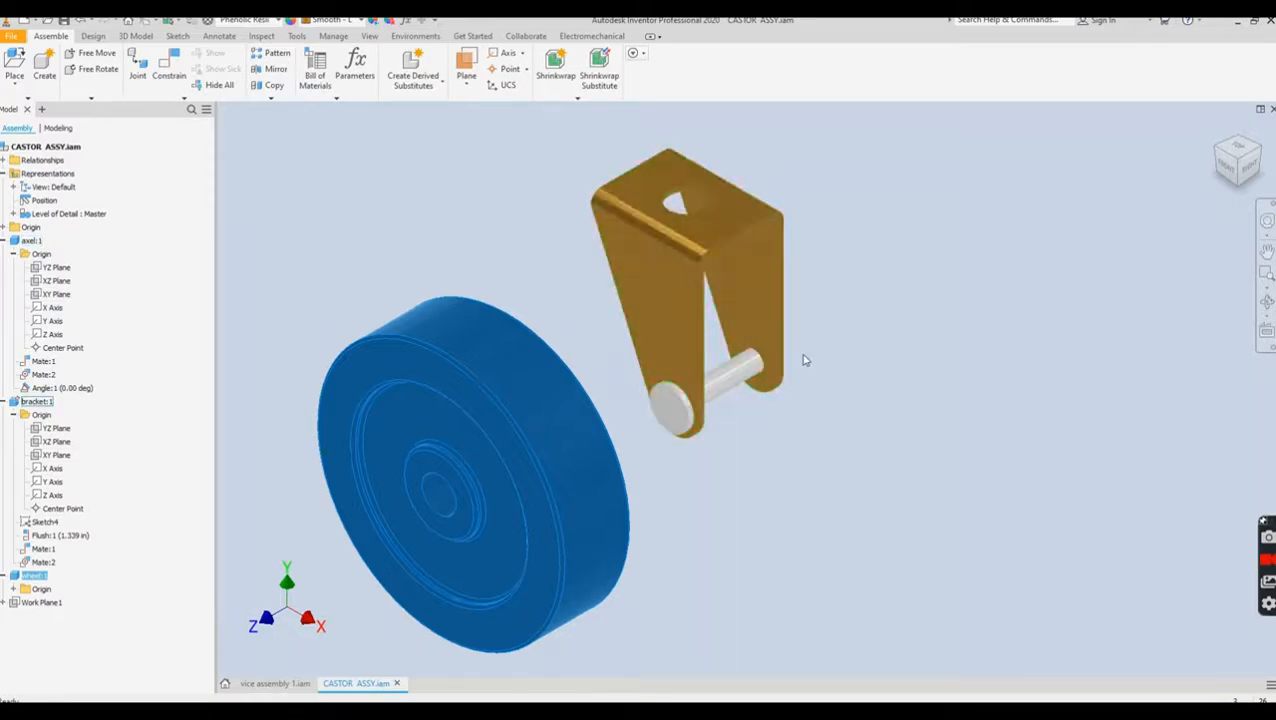
pyautogui.click(665, 502)
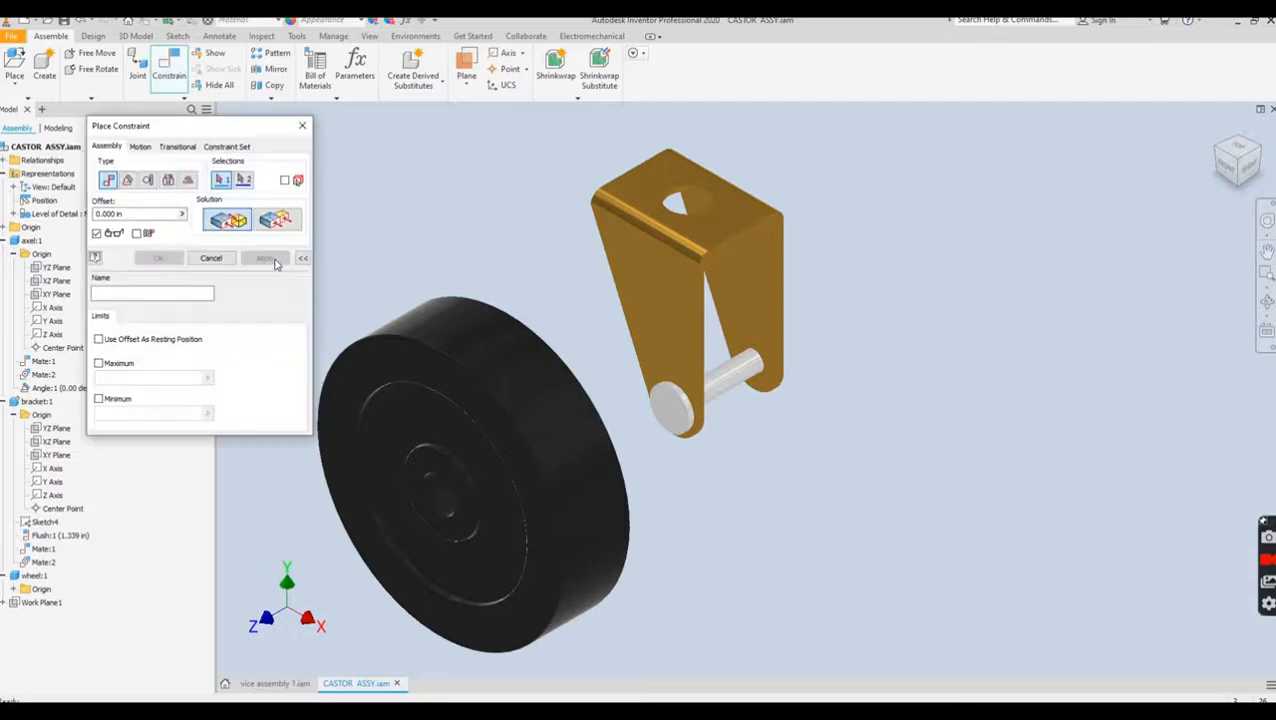
pyautogui.click(437, 503)
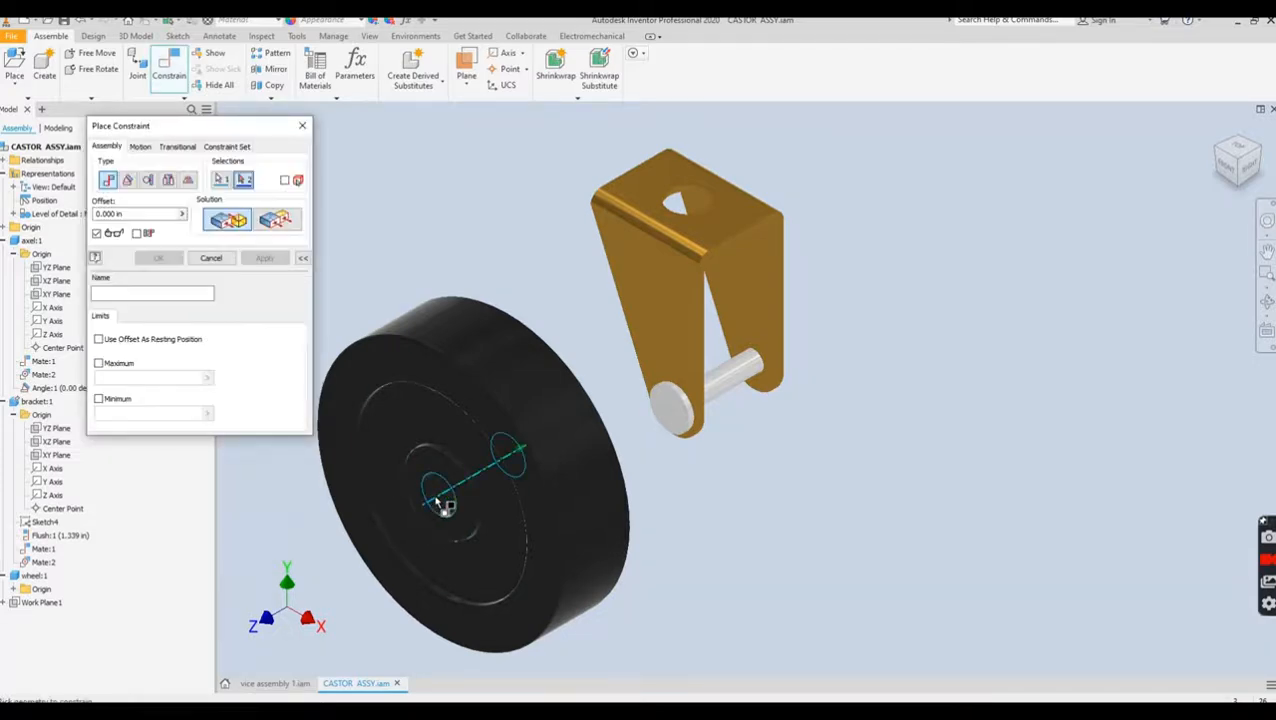
pyautogui.click(723, 385)
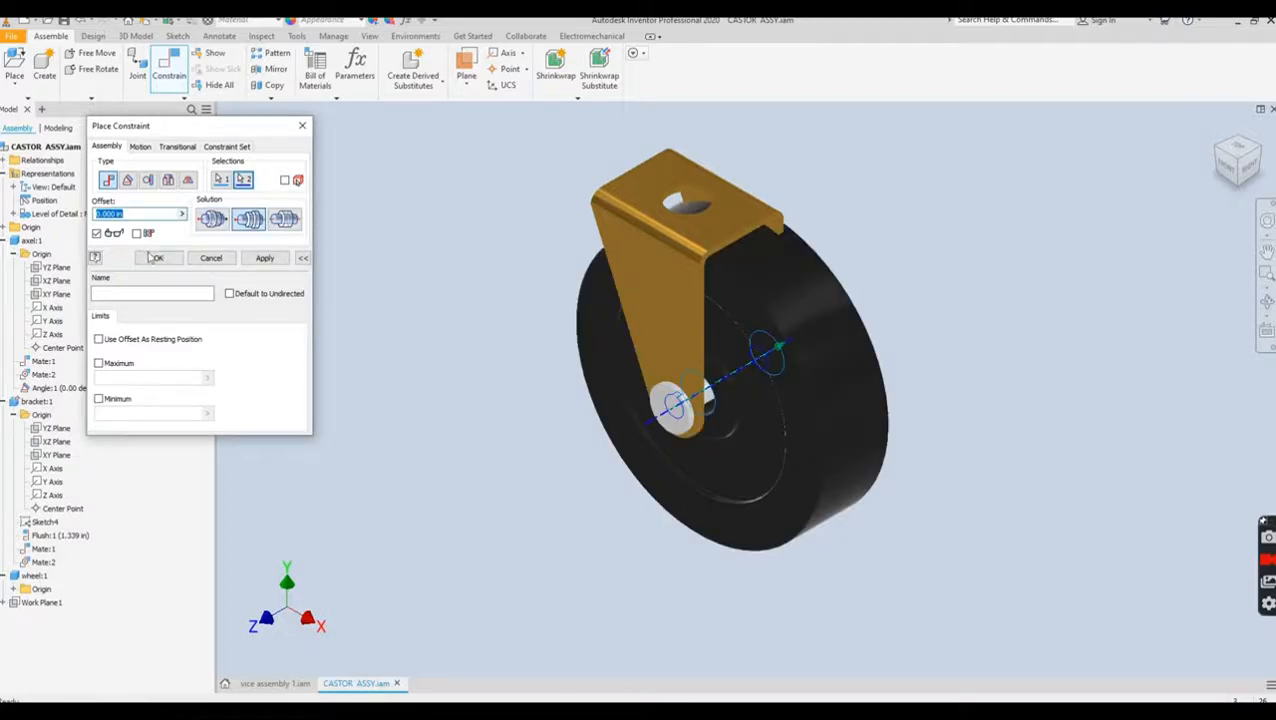
pyautogui.click(157, 259)
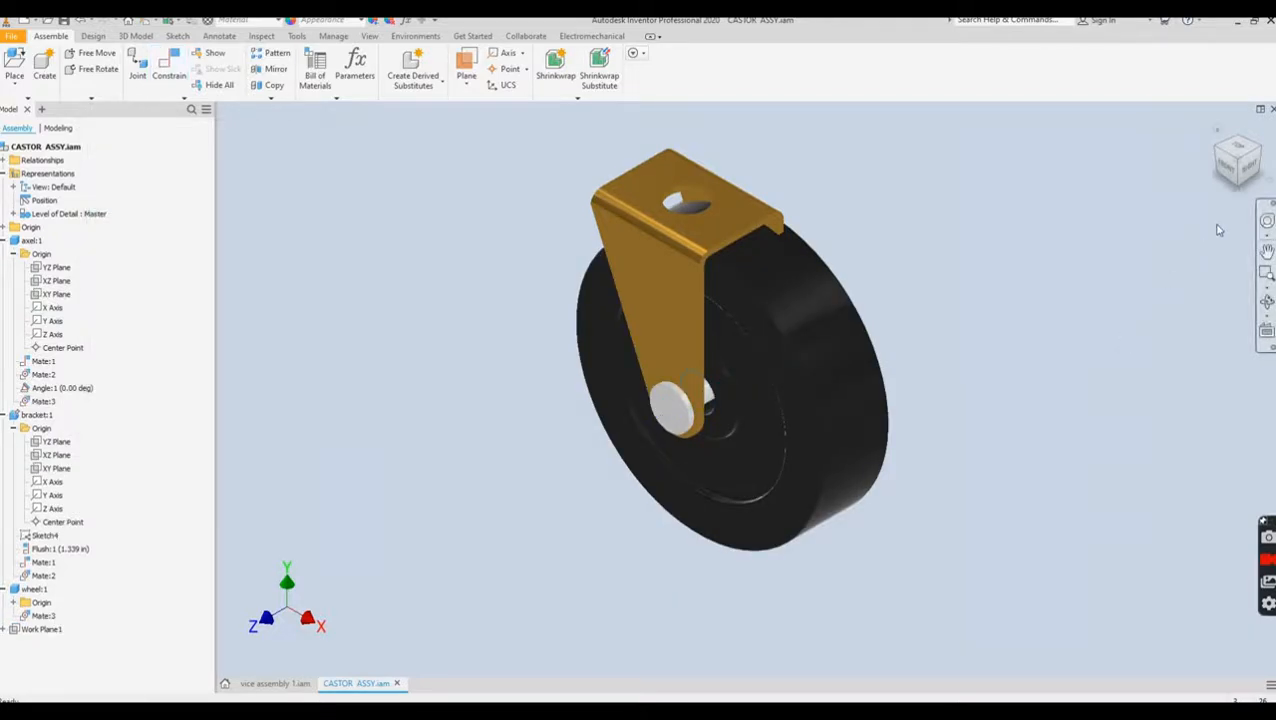
# - Slide the wheel along the axle to centre it by eye between the bracket's two side plates
pyautogui.click(1252, 168)
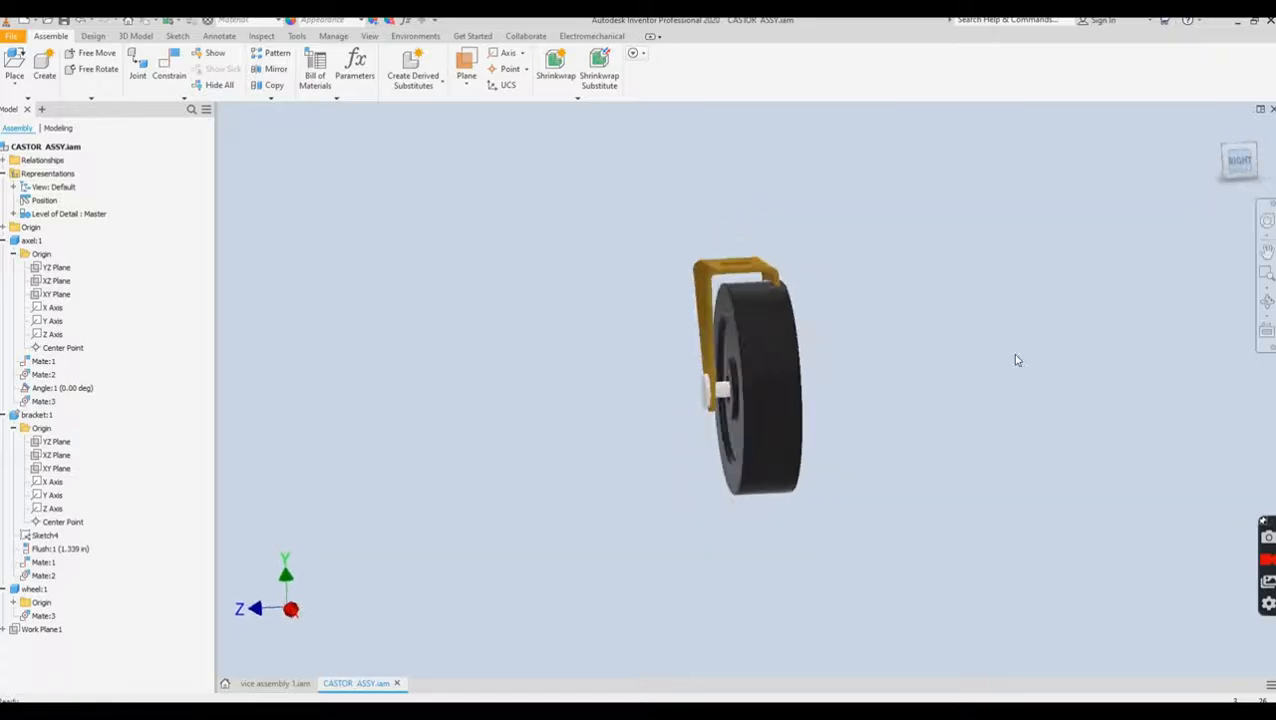
pyautogui.moveTo(752, 426); pyautogui.dragTo(740, 360)
pyautogui.scroll(5, 737, 350)
pyautogui.scroll(-1, 737, 350)
pyautogui.moveTo(662, 350); pyautogui.dragTo(665, 360)
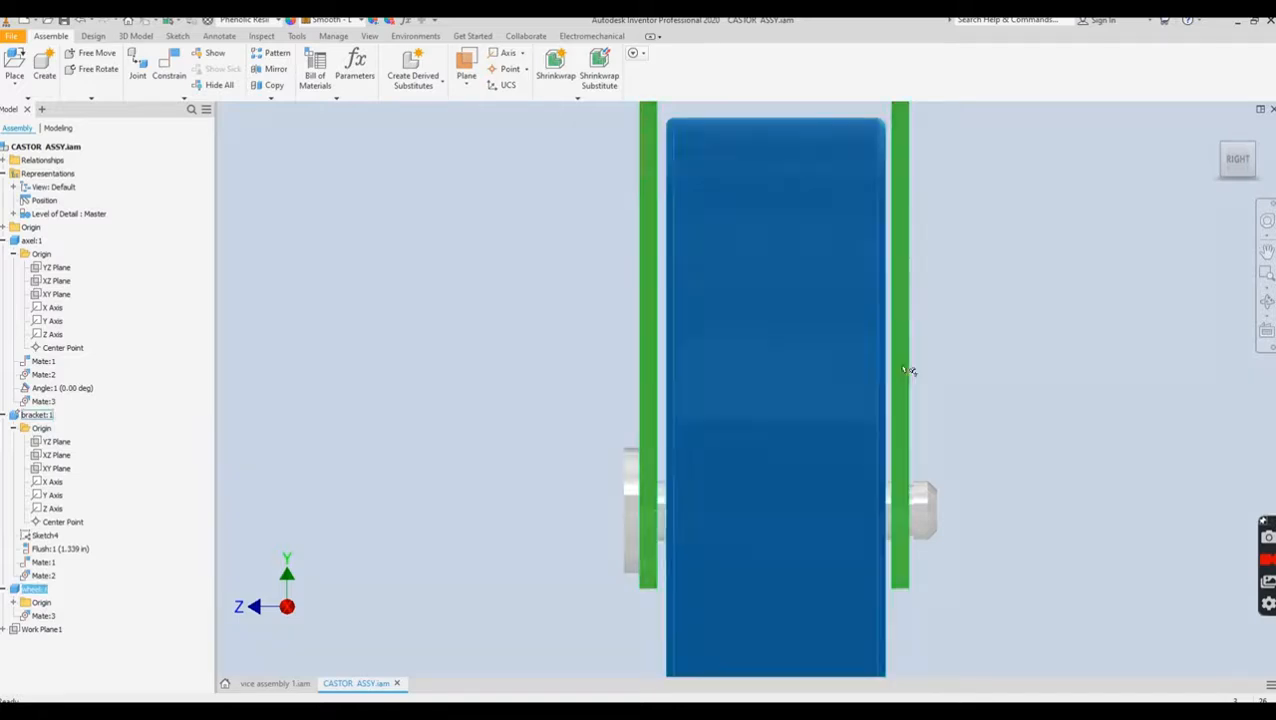
pyautogui.moveTo(900, 373); pyautogui.dragTo(877, 374)
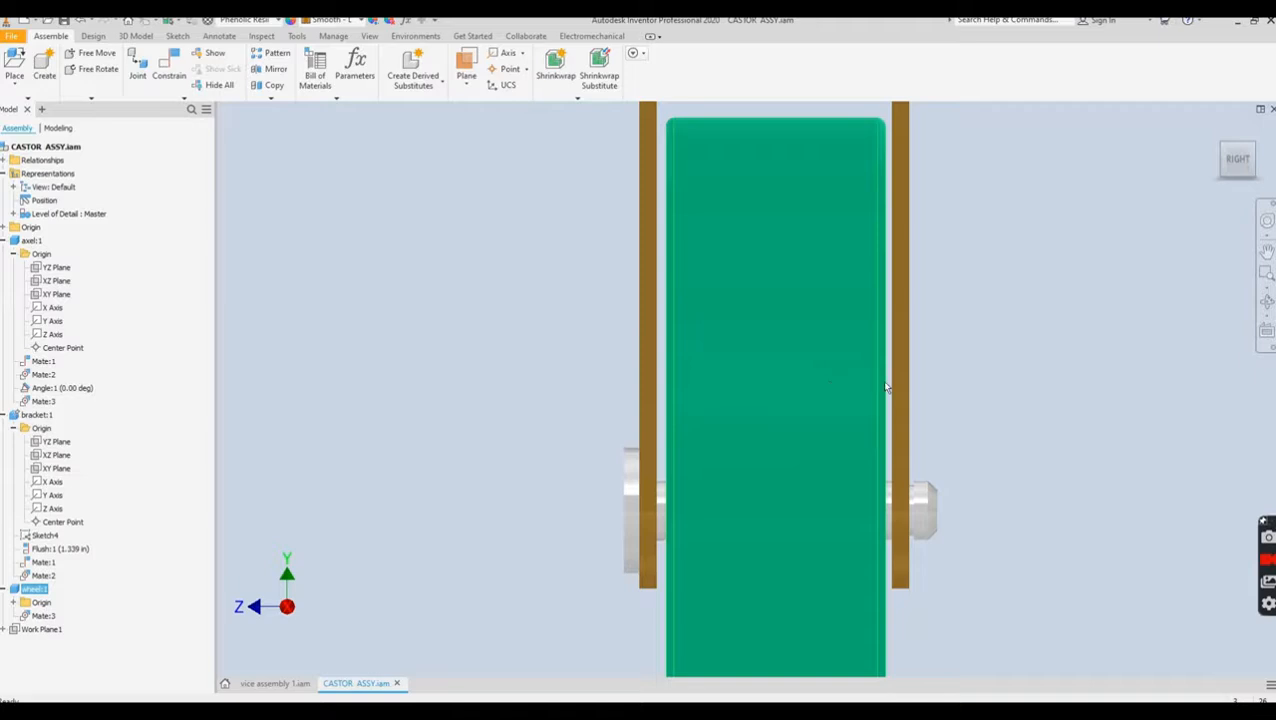
pyautogui.click(672, 427)
pyautogui.click(168, 70)
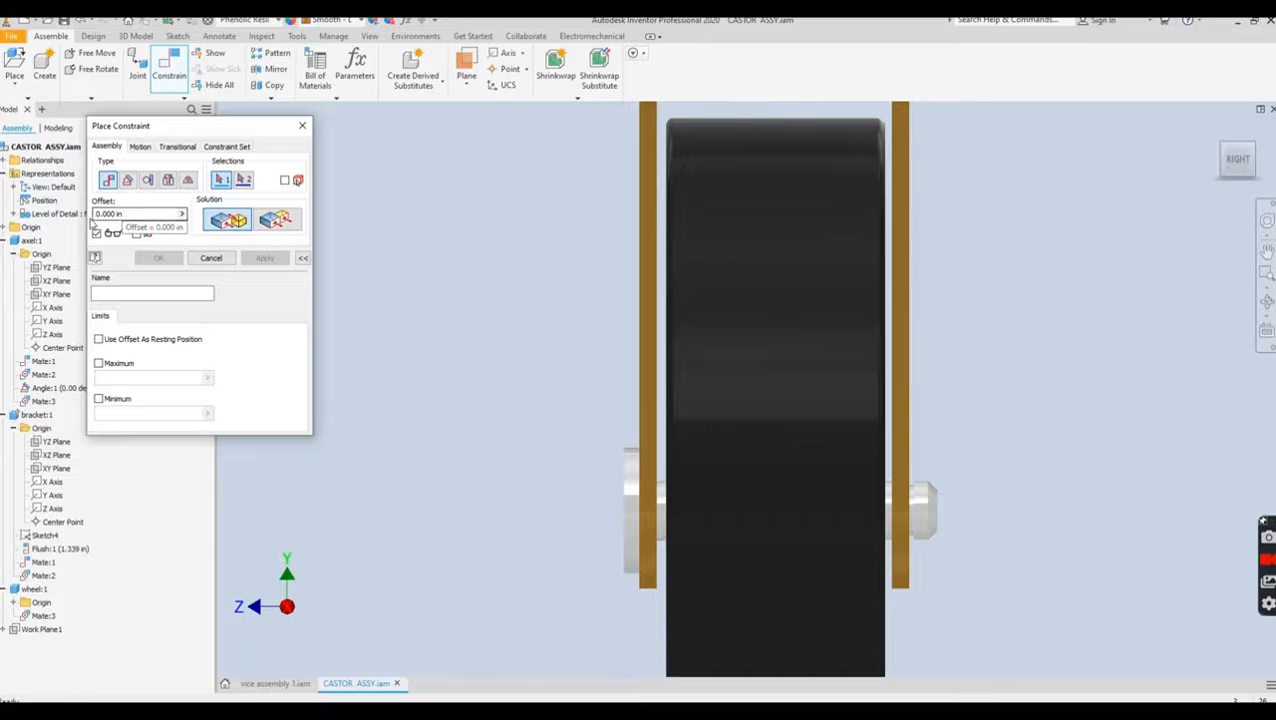
pyautogui.click(211, 258)
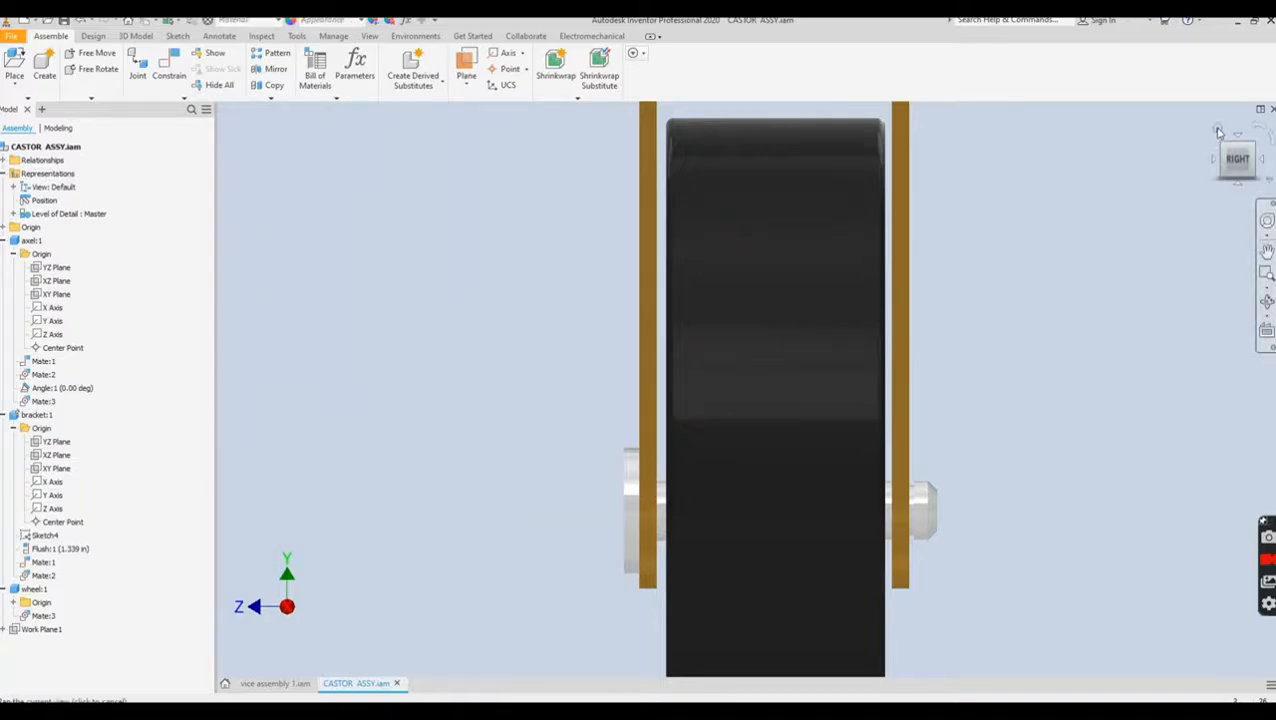
# - Delete the mate between the wheel and the axle, and move the wheel away from the bracket
pyautogui.click(1219, 129)
pyautogui.click(31, 162)
pyautogui.click(4, 160)
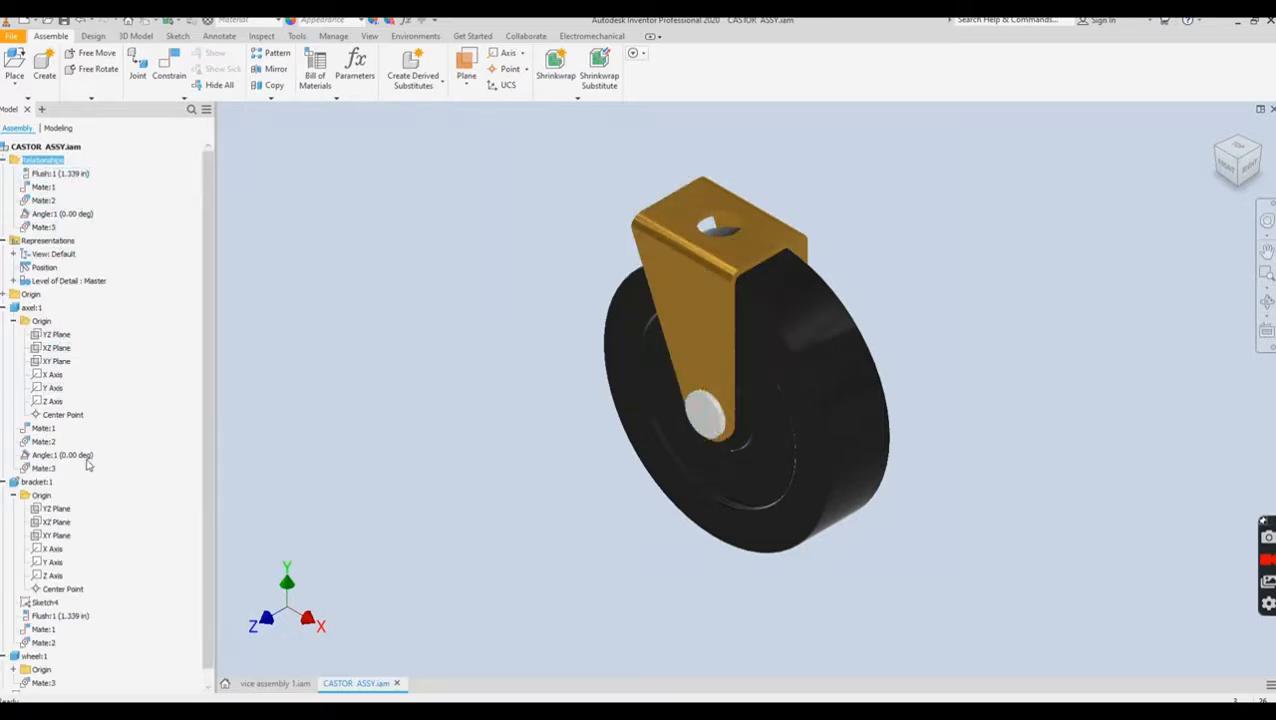
pyautogui.scroll(-1, 85, 460)
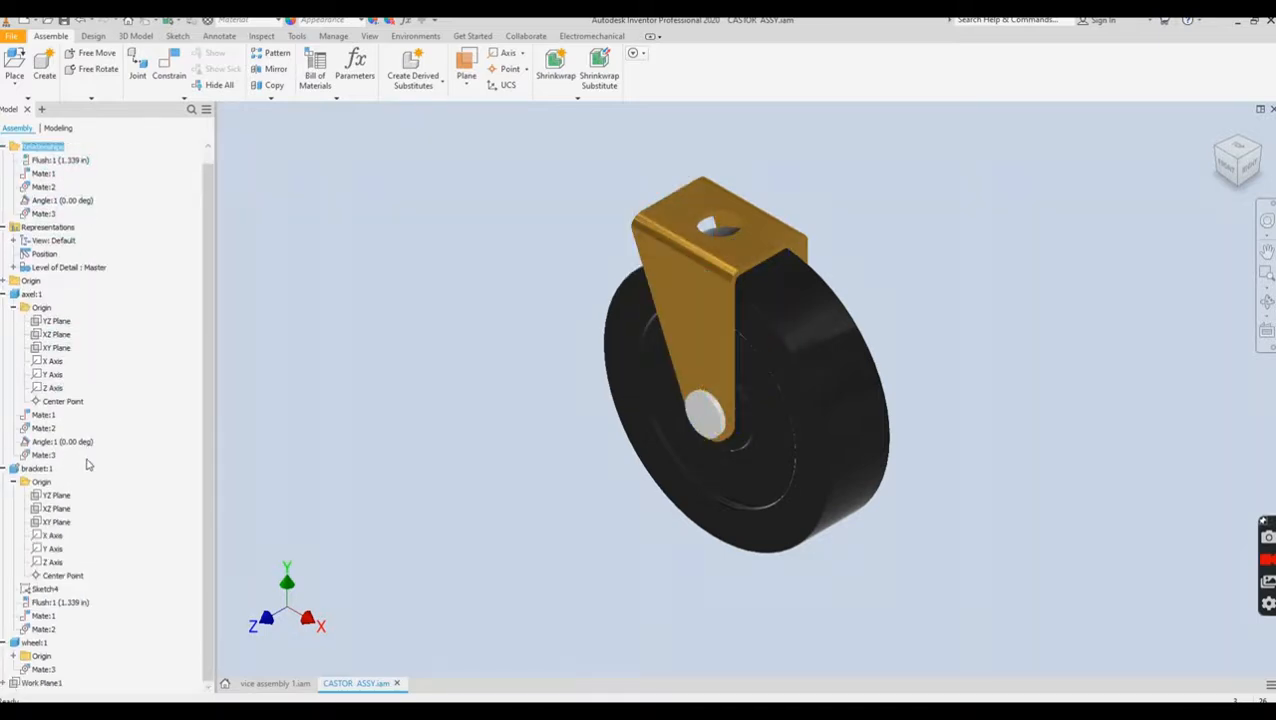
pyautogui.click(50, 671)
pyautogui.rightClick(50, 671)
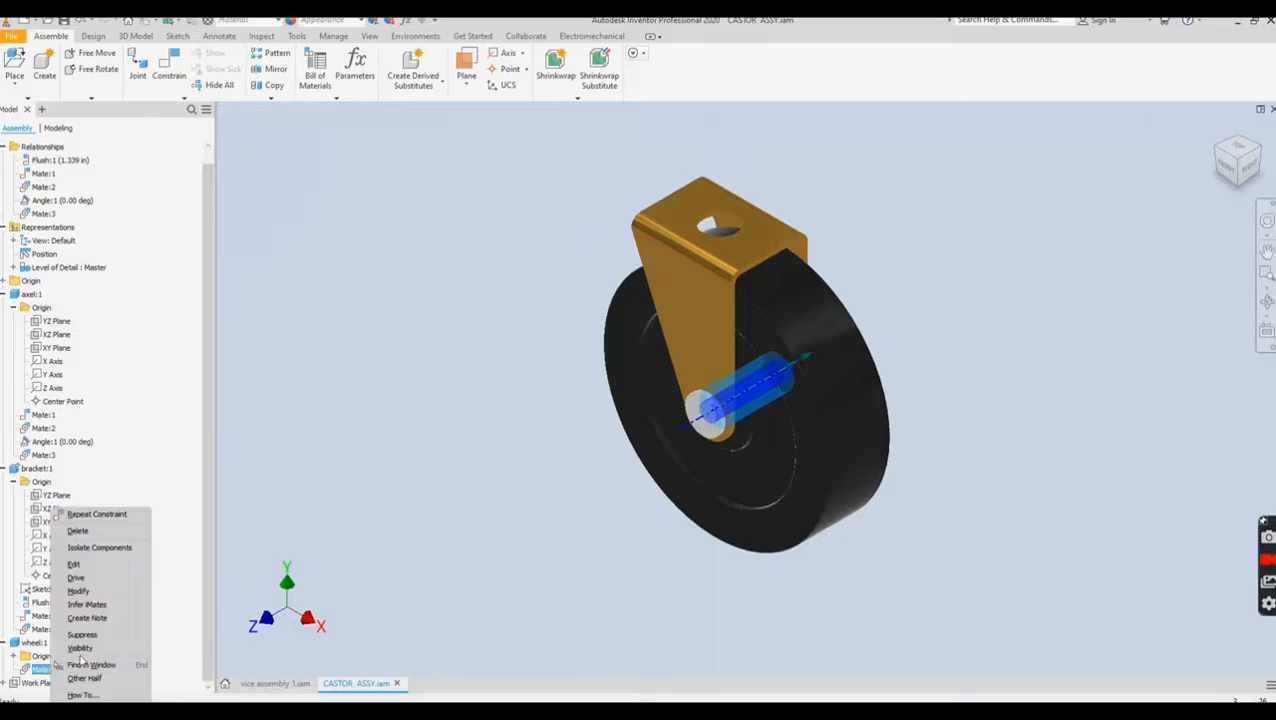
pyautogui.click(80, 530)
pyautogui.moveTo(555, 433); pyautogui.dragTo(444, 459)
pyautogui.click(515, 211)
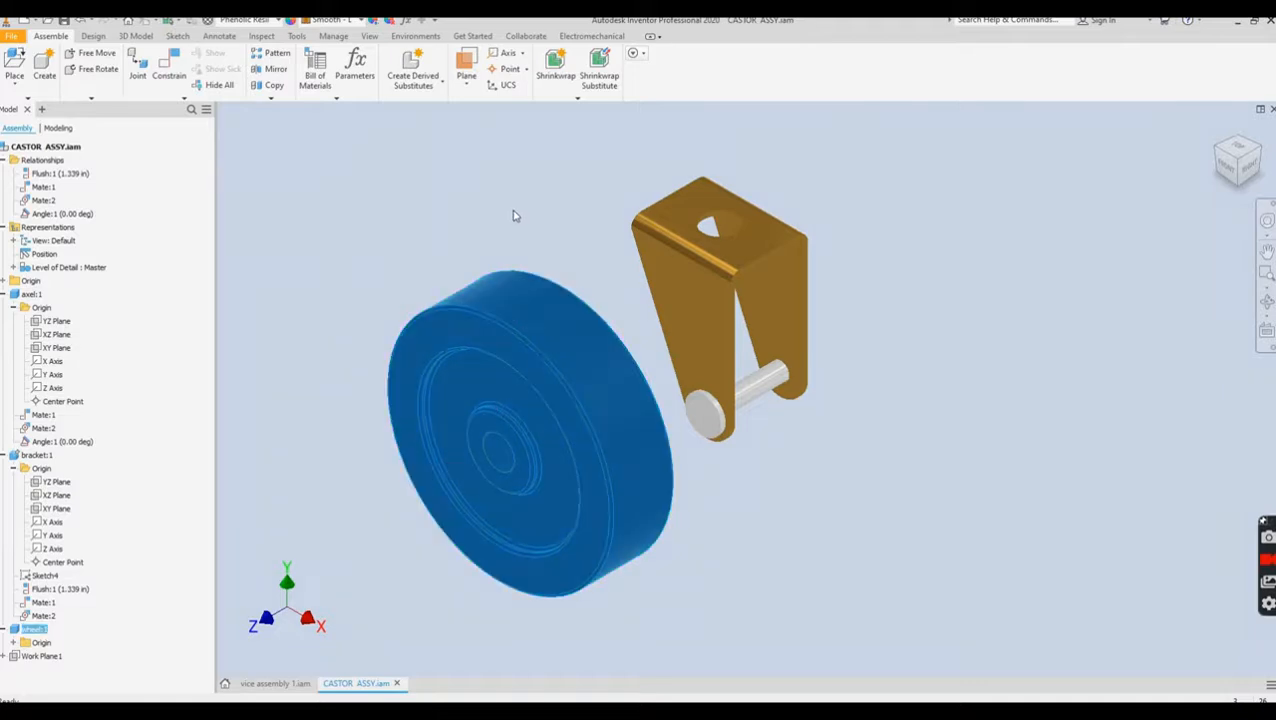
# - Start a Rotational joint with its first origin between the wheel's two hub faces, centred on the bore
pyautogui.click(139, 65)
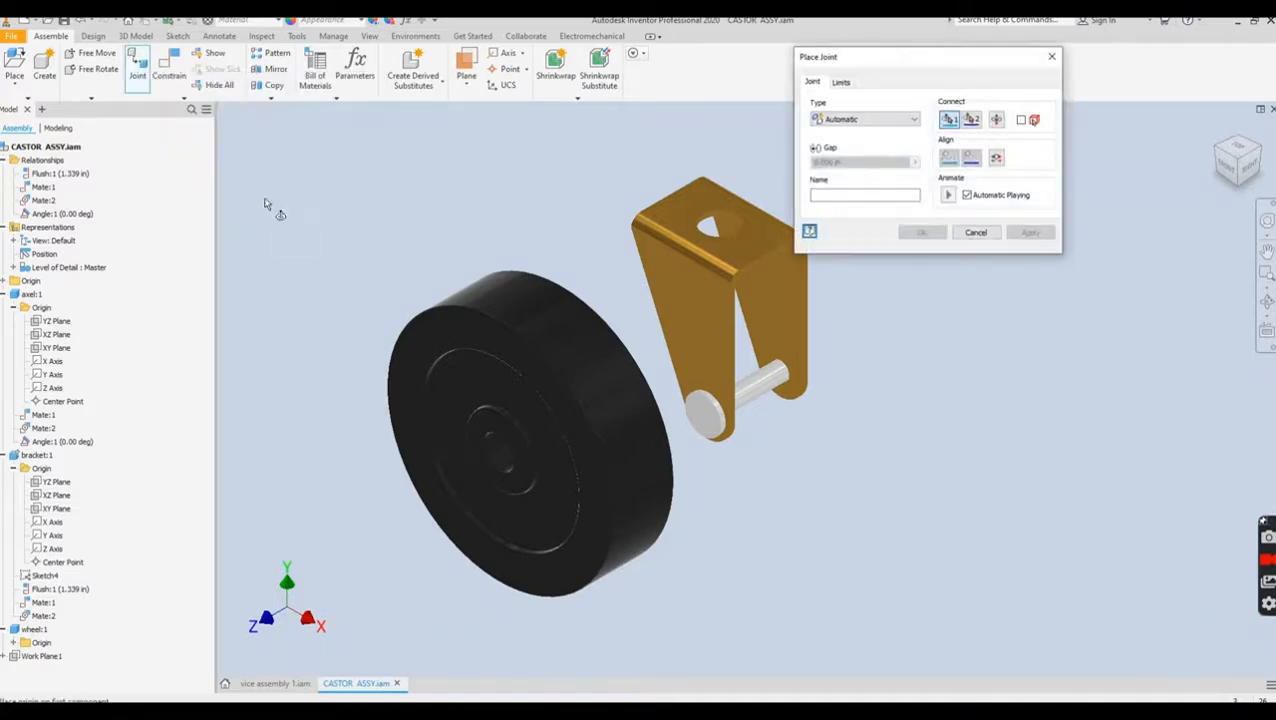
pyautogui.click(852, 120)
pyautogui.click(852, 155)
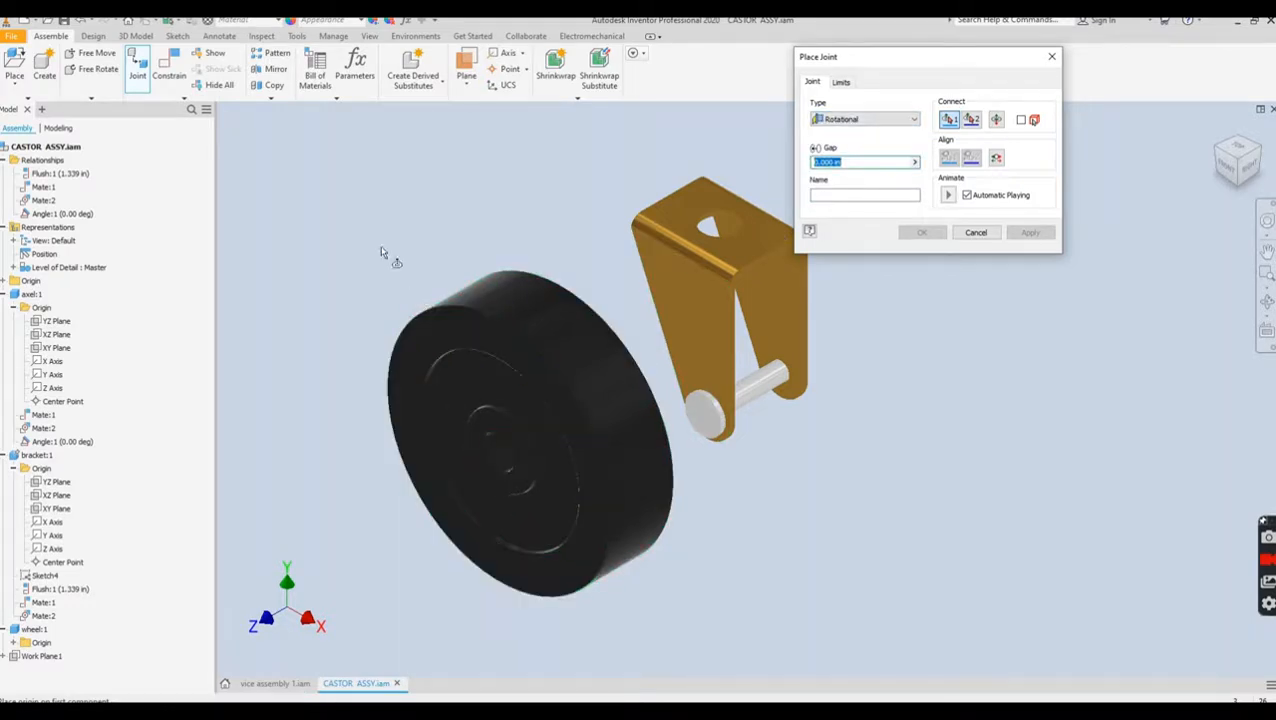
pyautogui.rightClick(323, 233)
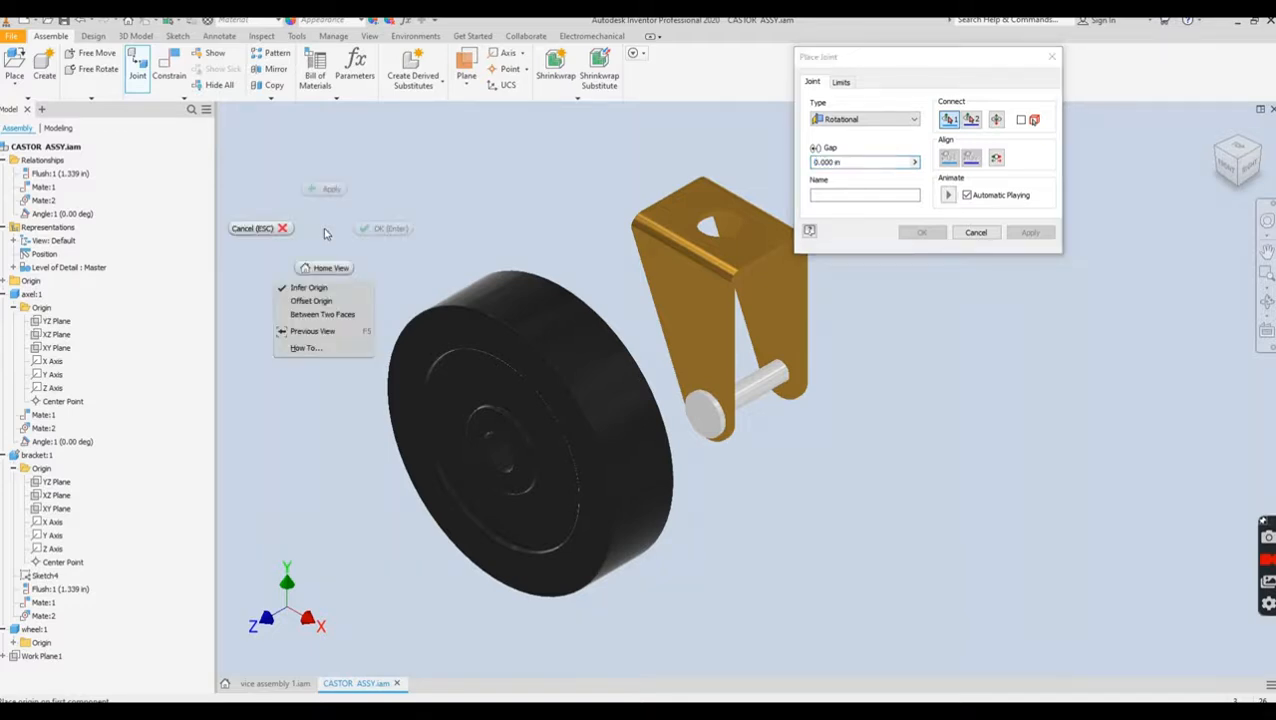
pyautogui.click(309, 316)
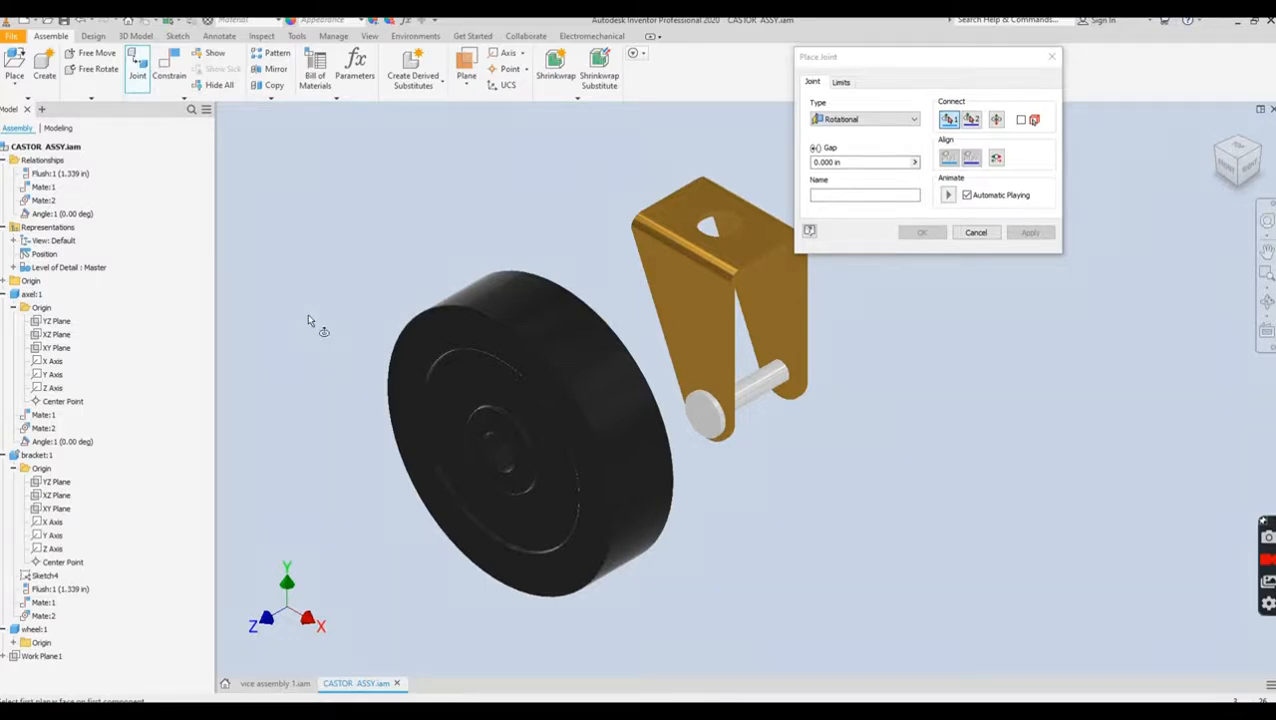
pyautogui.click(485, 430)
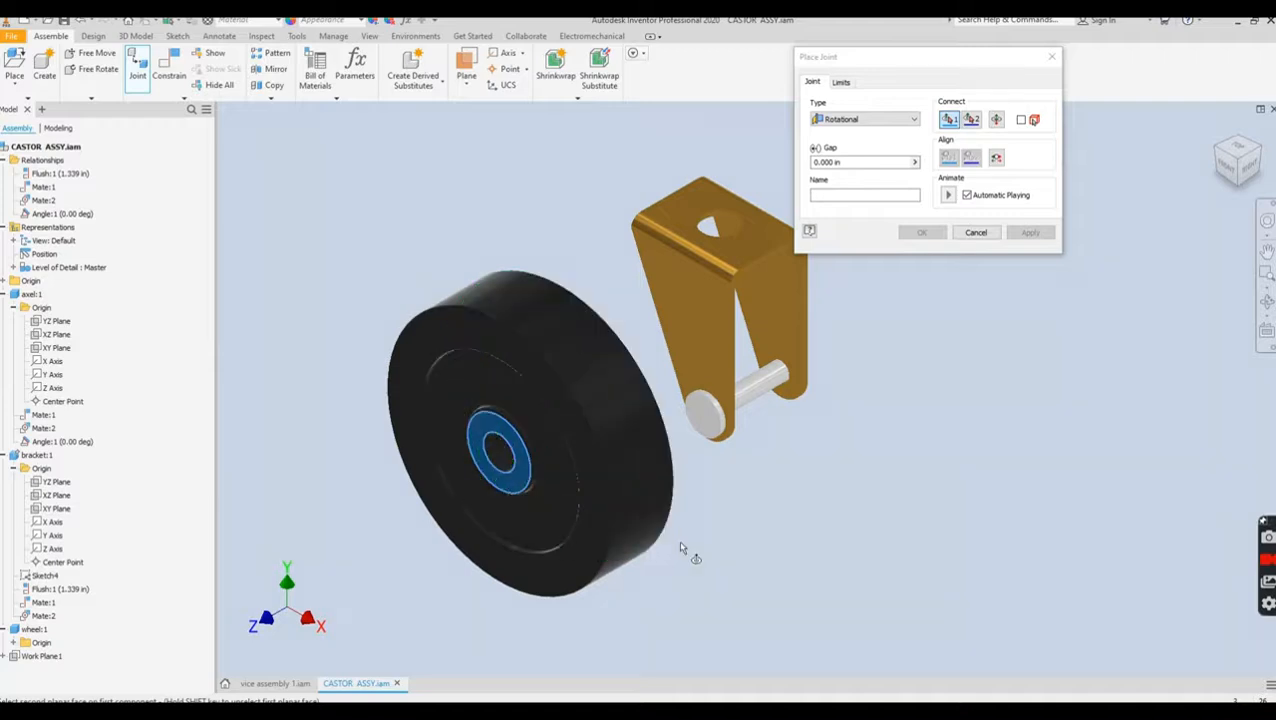
pyautogui.keyDown('shift'); pyautogui.moveTo(680, 544); pyautogui.dragTo(570, 530, button='middle'); pyautogui.keyUp('shift')
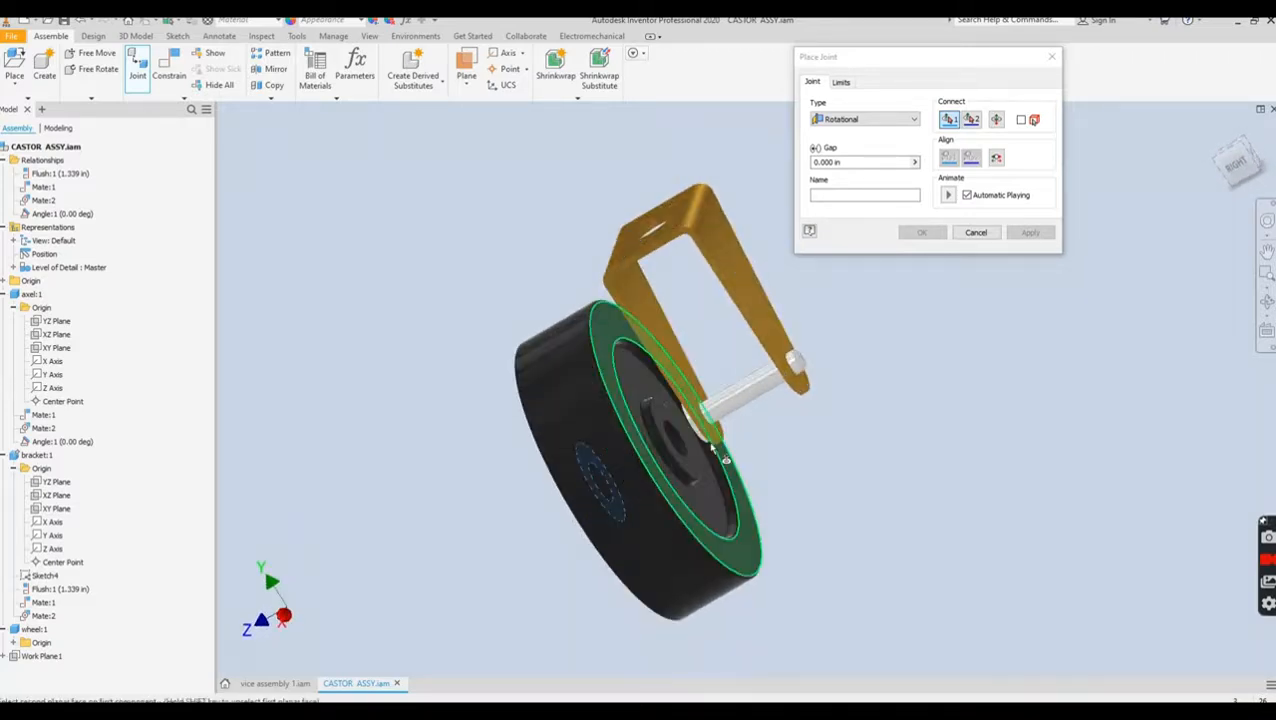
pyautogui.click(686, 468)
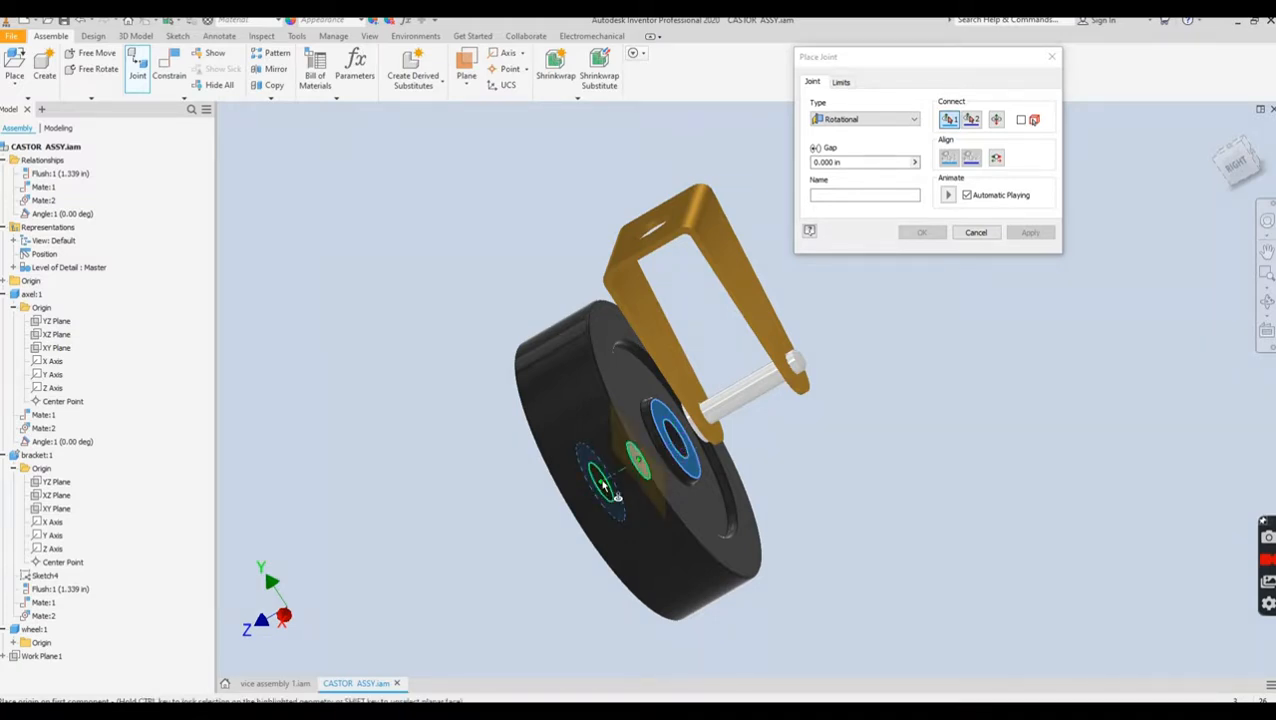
pyautogui.moveTo(602, 484)
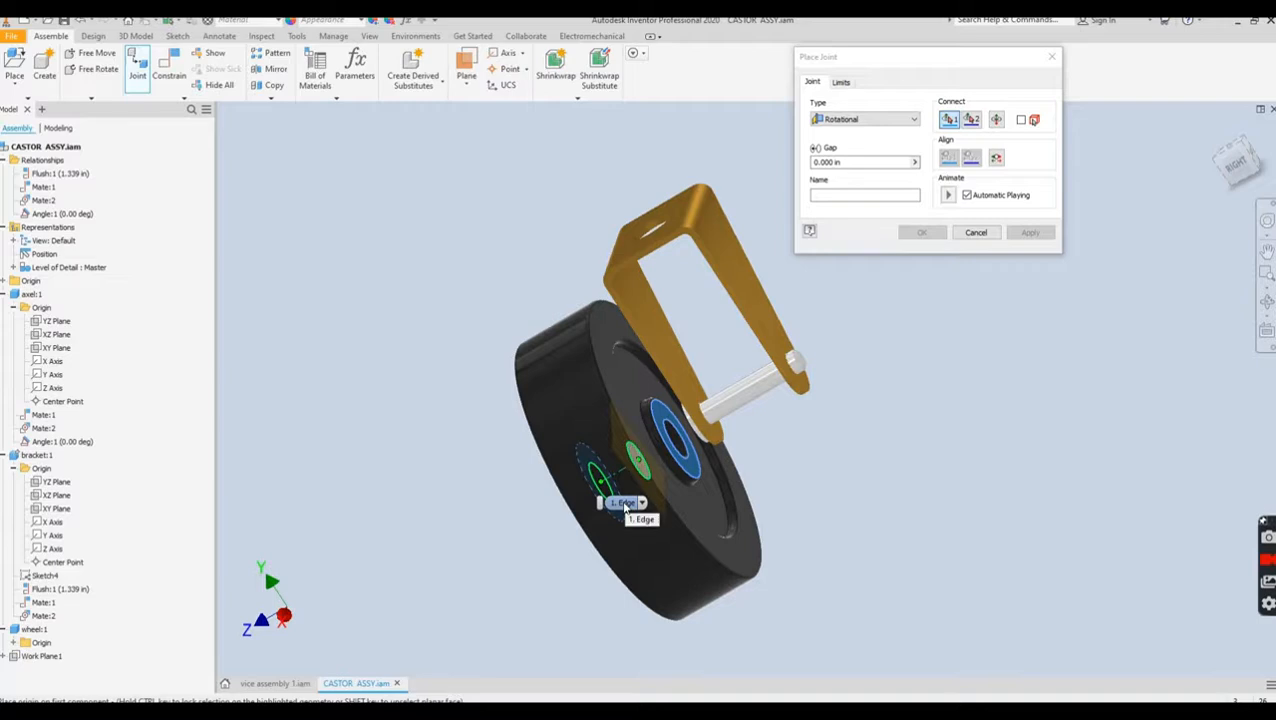
pyautogui.click(604, 490)
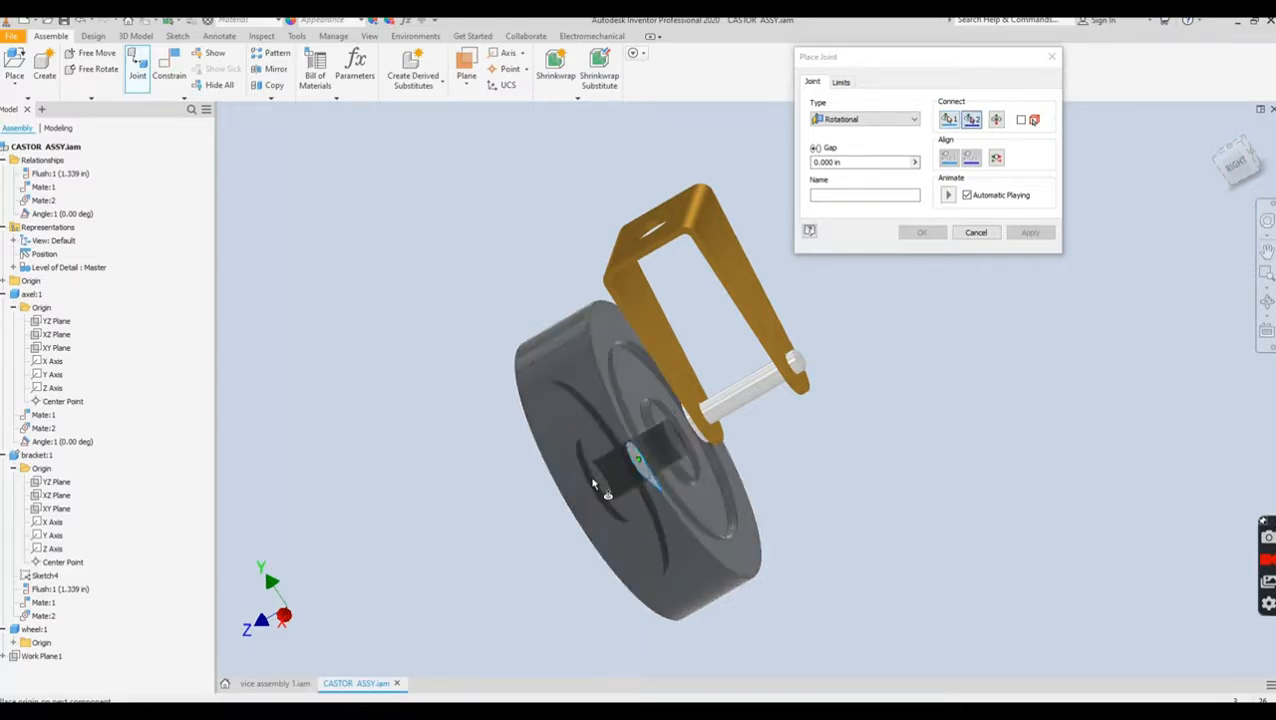
# - Complete the Rotational joint with its second origin between the bracket's two inner side faces, centred on the axle hole
pyautogui.moveTo(758, 452); pyautogui.dragTo(672, 490, button='middle')
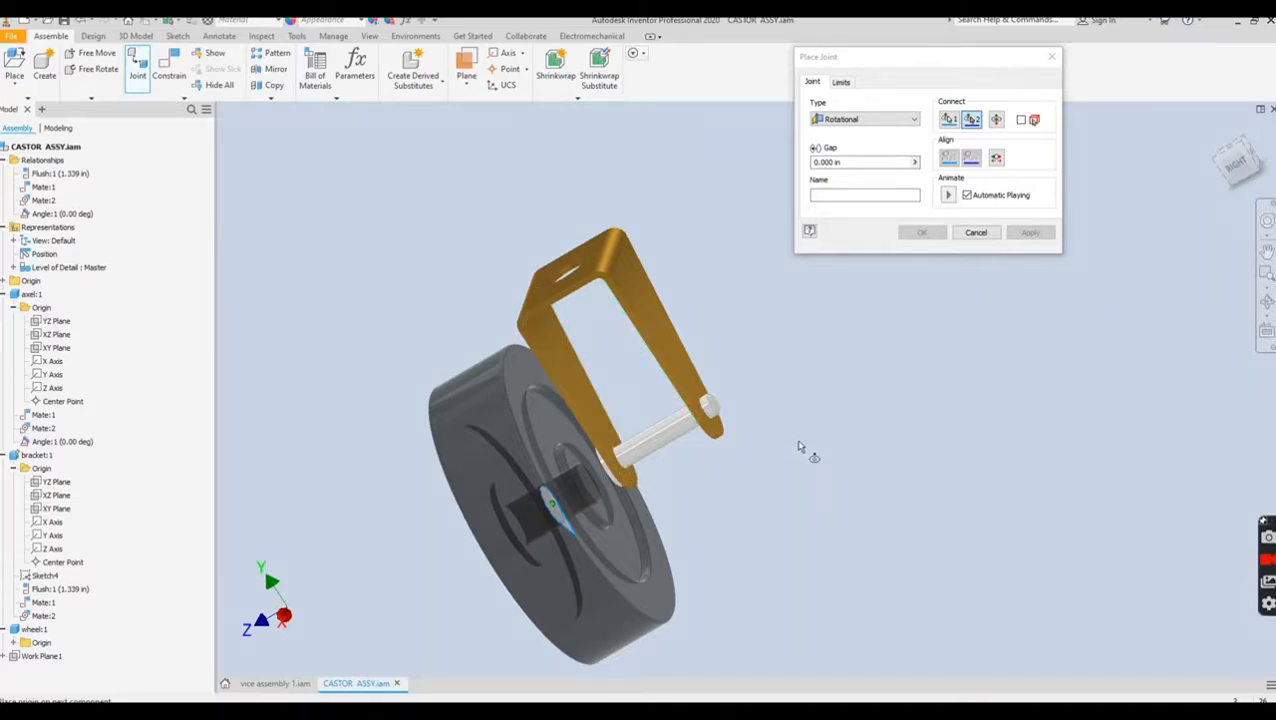
pyautogui.rightClick(867, 441)
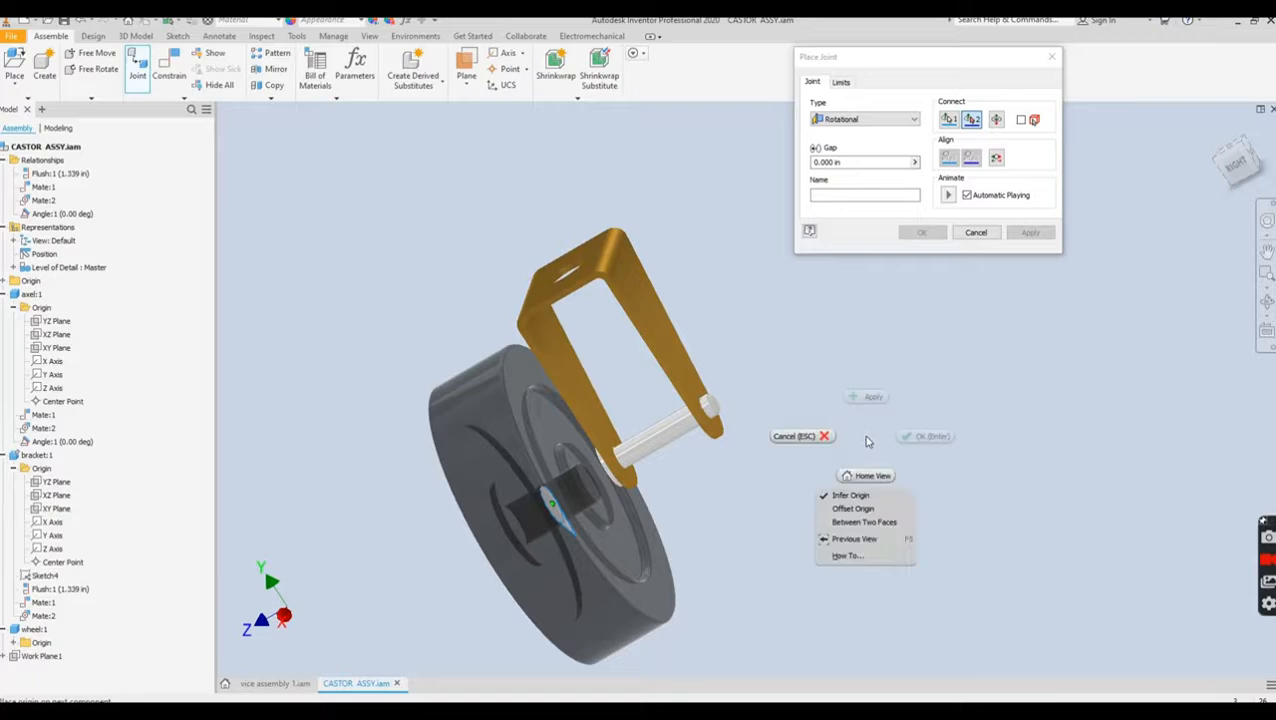
pyautogui.click(845, 522)
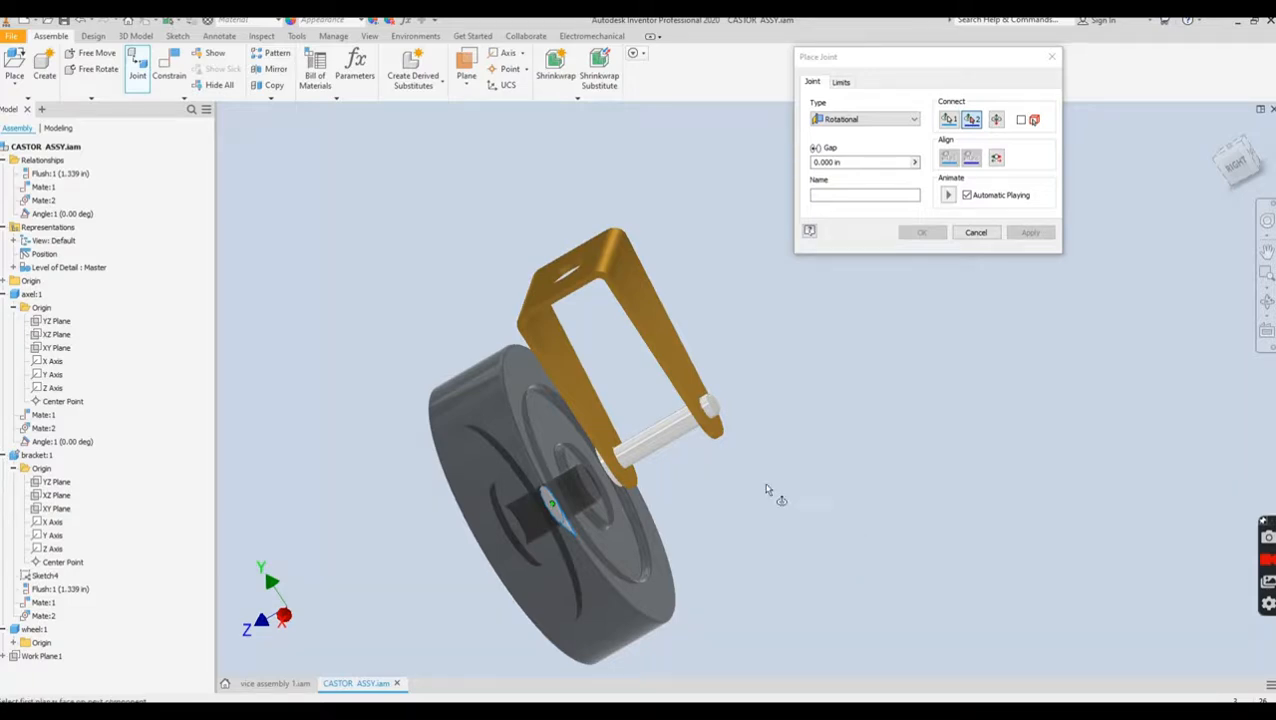
pyautogui.click(594, 418)
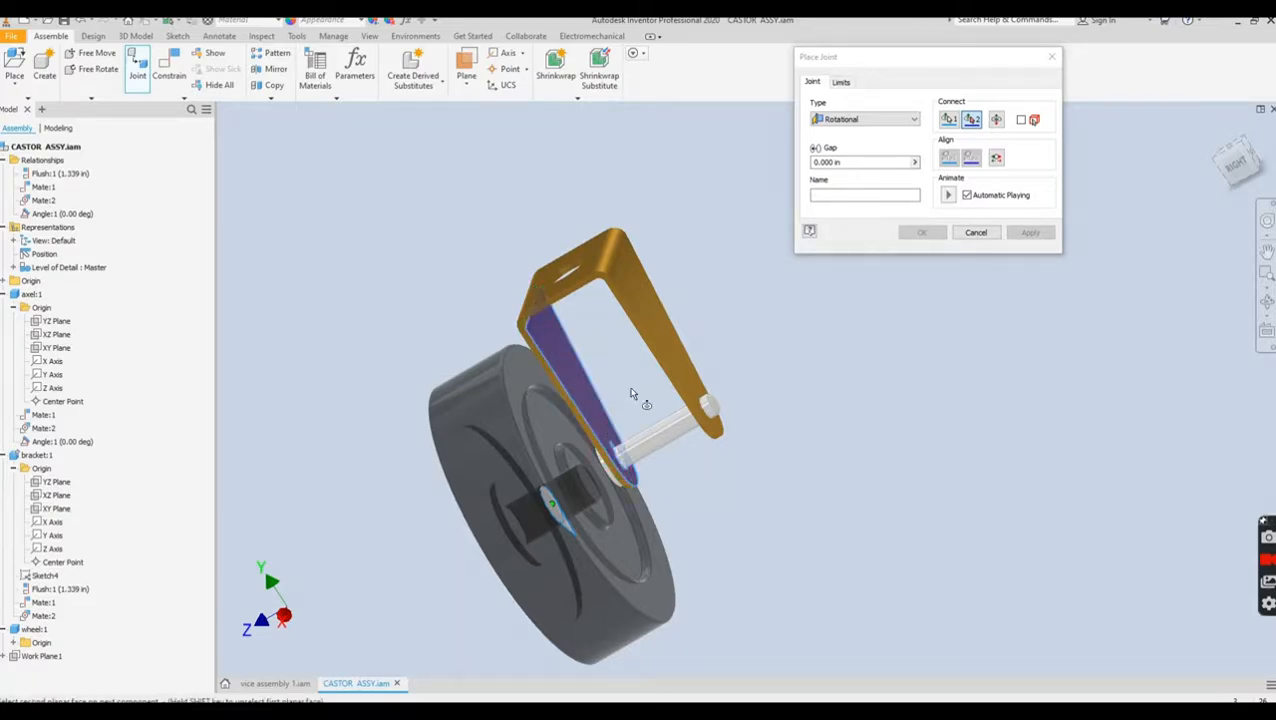
pyautogui.keyDown('shift'); pyautogui.moveTo(631, 393); pyautogui.dragTo(726, 365, button='middle'); pyautogui.keyUp('shift')
pyautogui.click(680, 372)
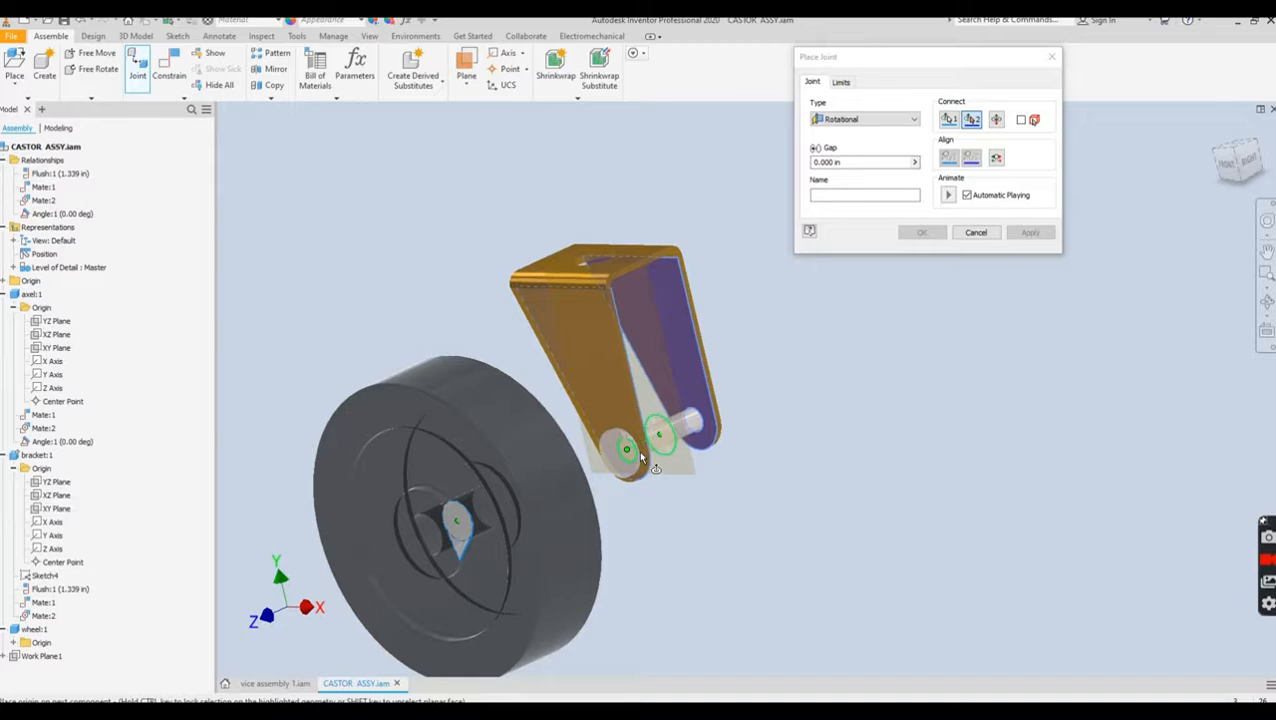
pyautogui.click(640, 452)
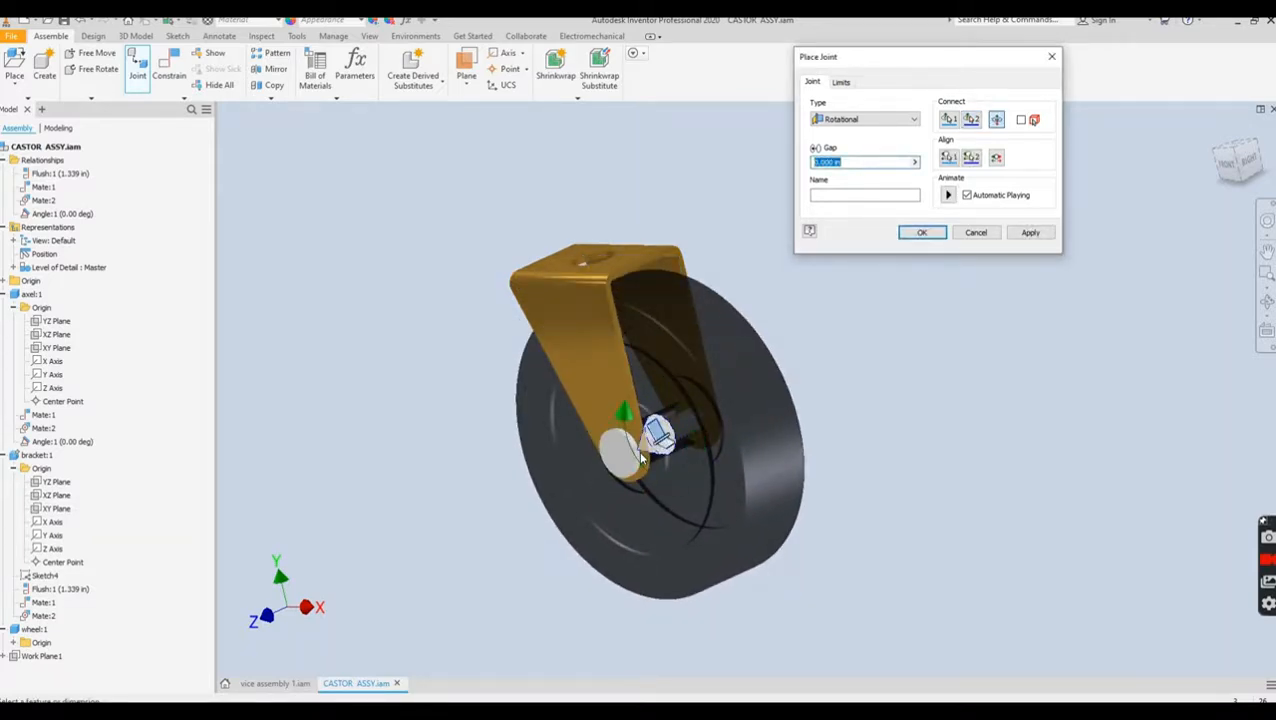
pyautogui.click(922, 232)
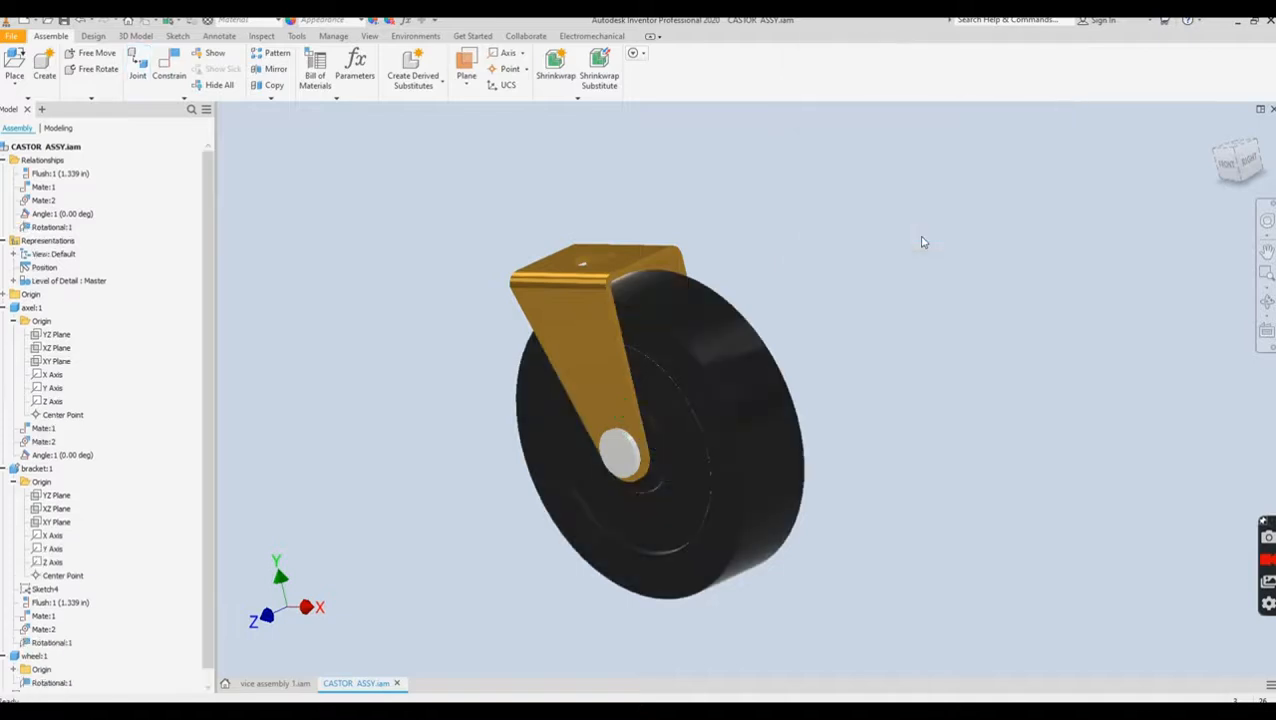
# - Spin the wheel on its axle and inspect its centring between the bracket plates from the right view
pyautogui.click(736, 429)
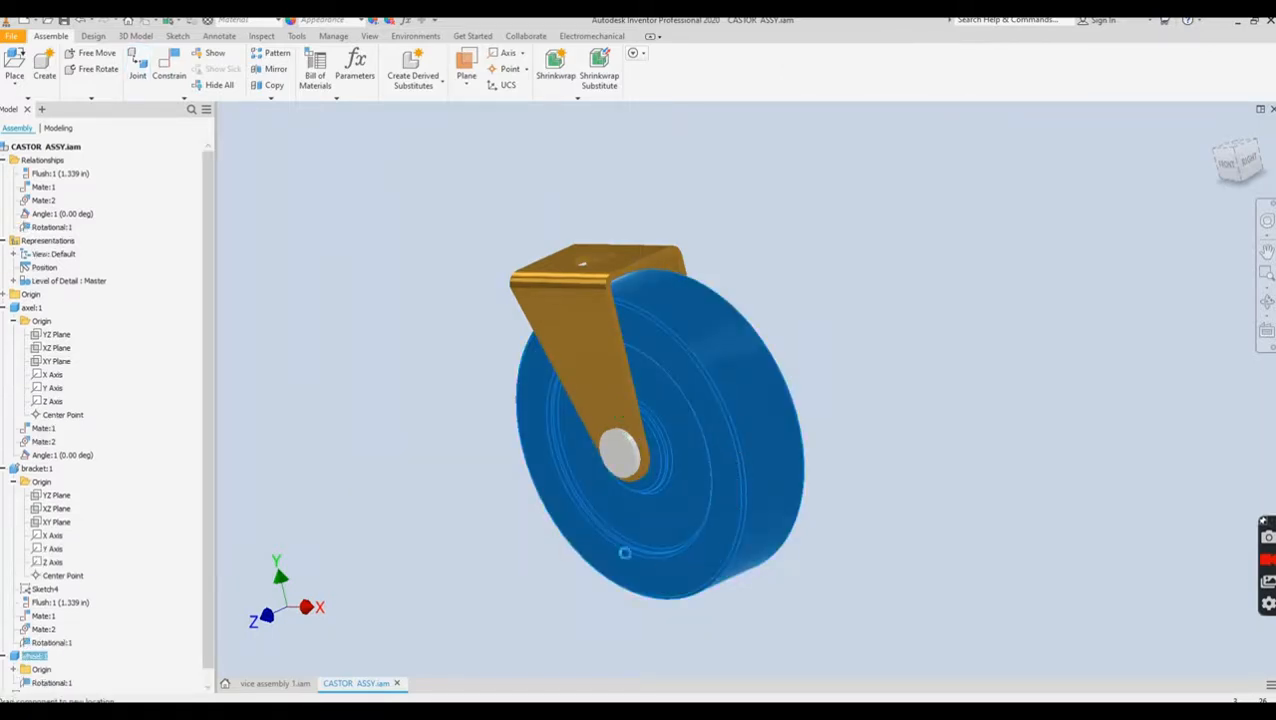
pyautogui.moveTo(610, 361); pyautogui.dragTo(688, 496)
pyautogui.click(818, 436)
pyautogui.click(1238, 181)
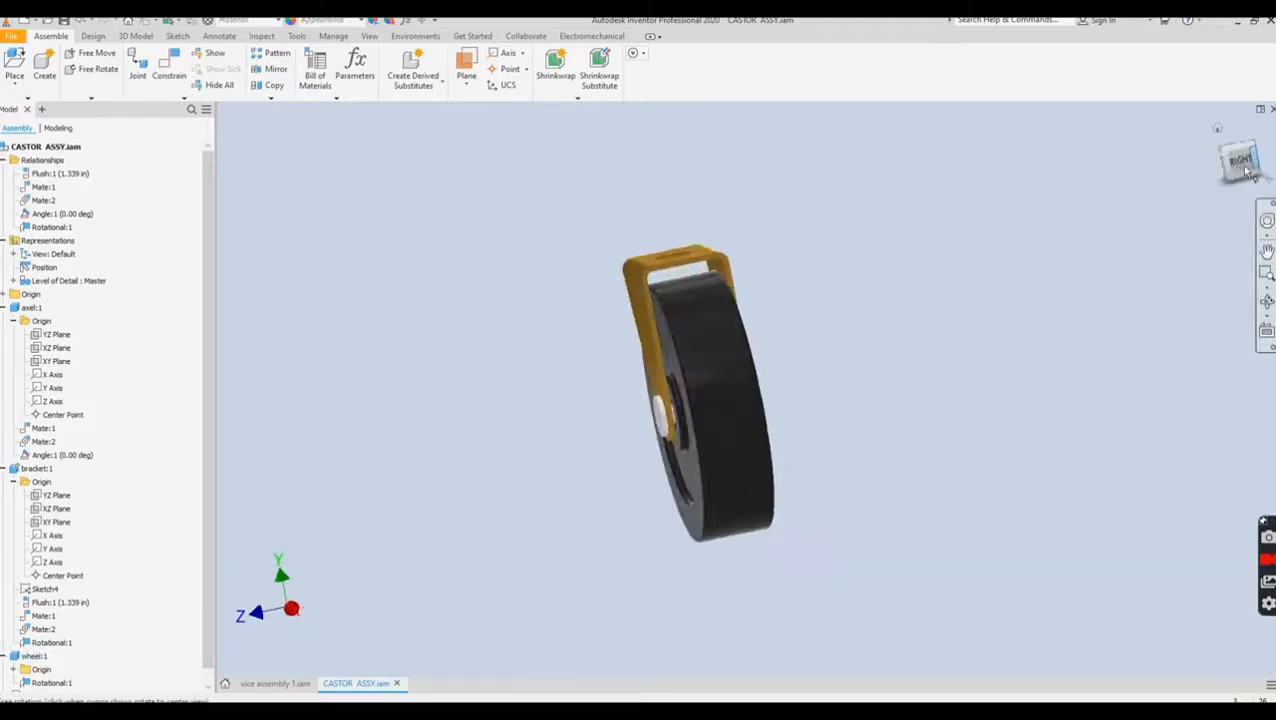
pyautogui.click(1228, 162)
pyautogui.scroll(5, 728, 354)
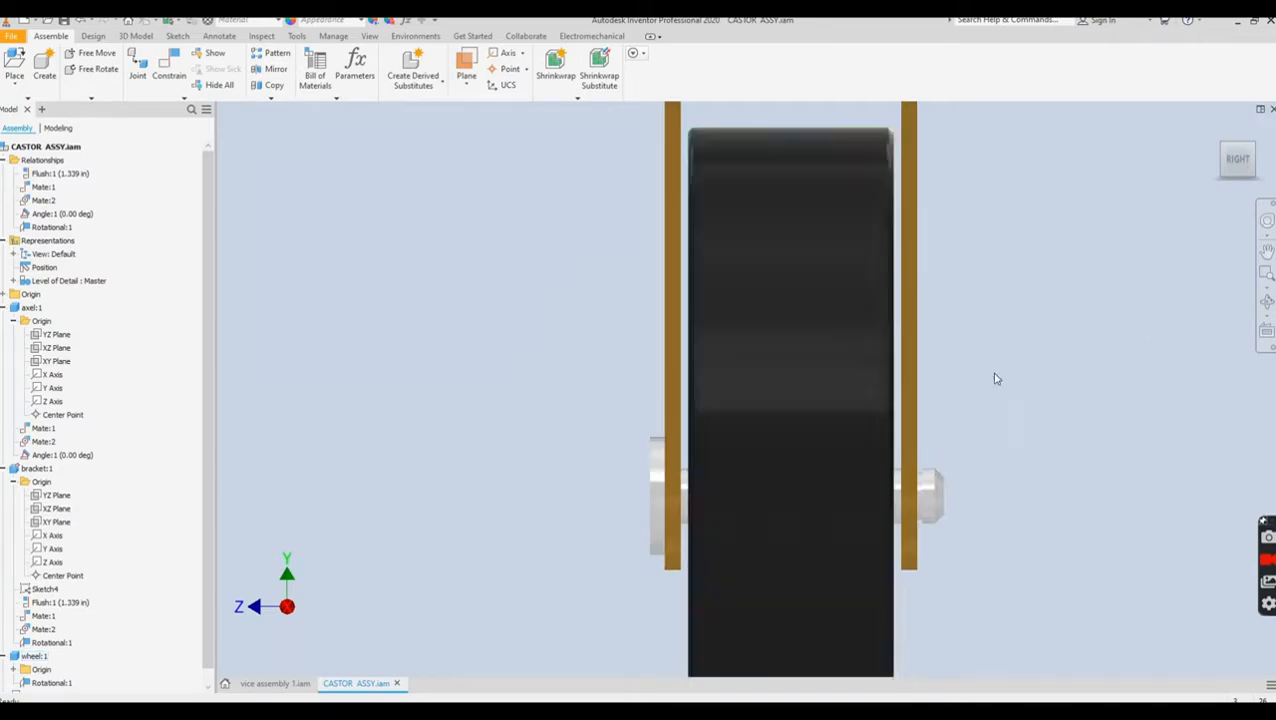
pyautogui.click(1218, 132)
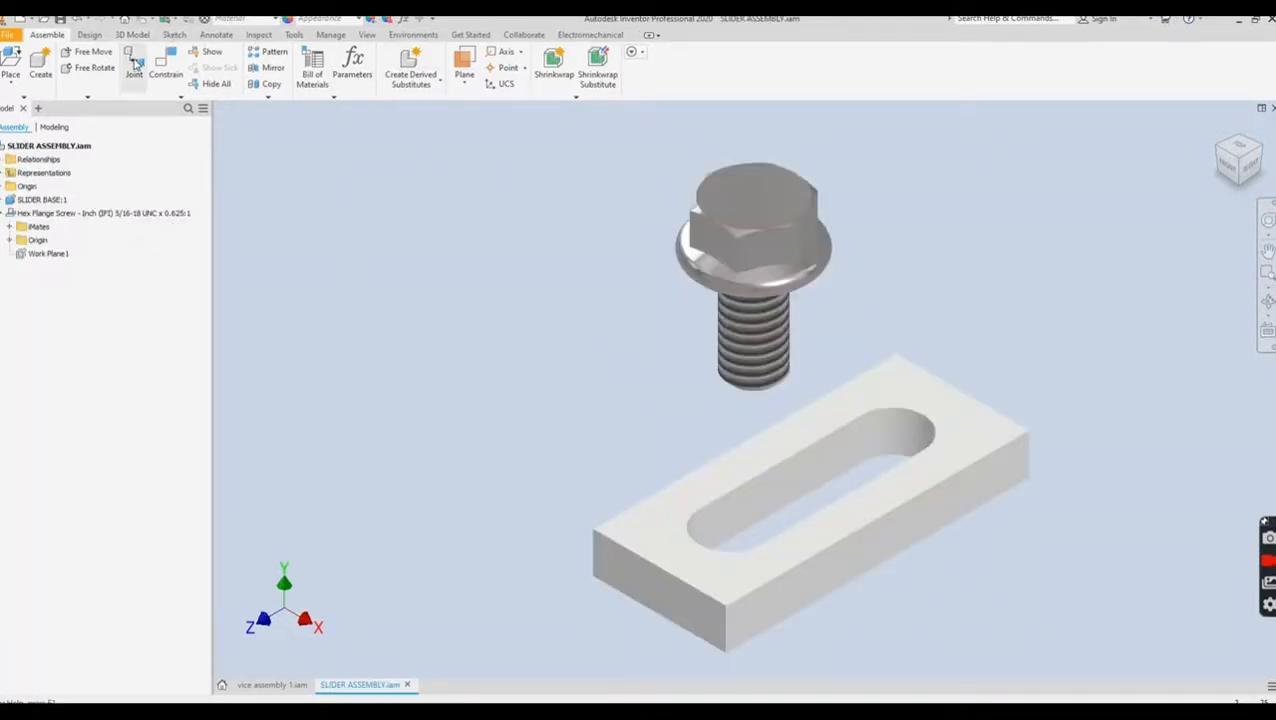
pyautogui.click(134, 66)
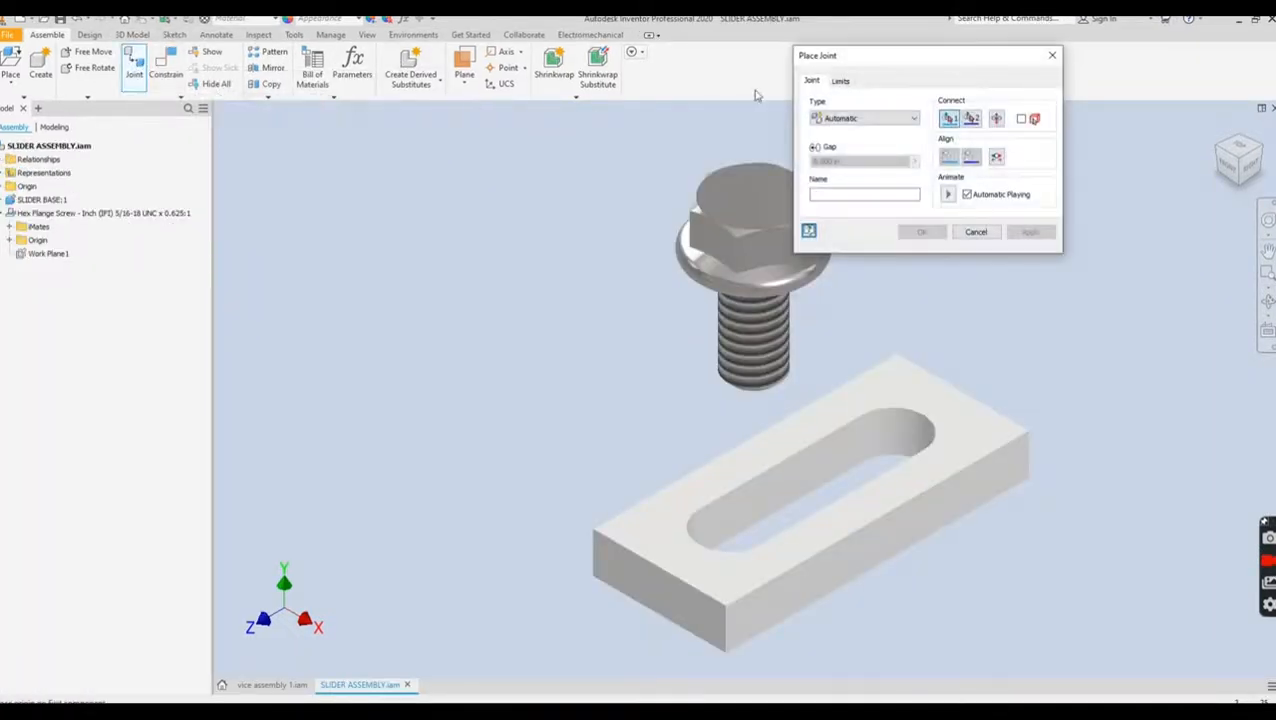
pyautogui.click(880, 119)
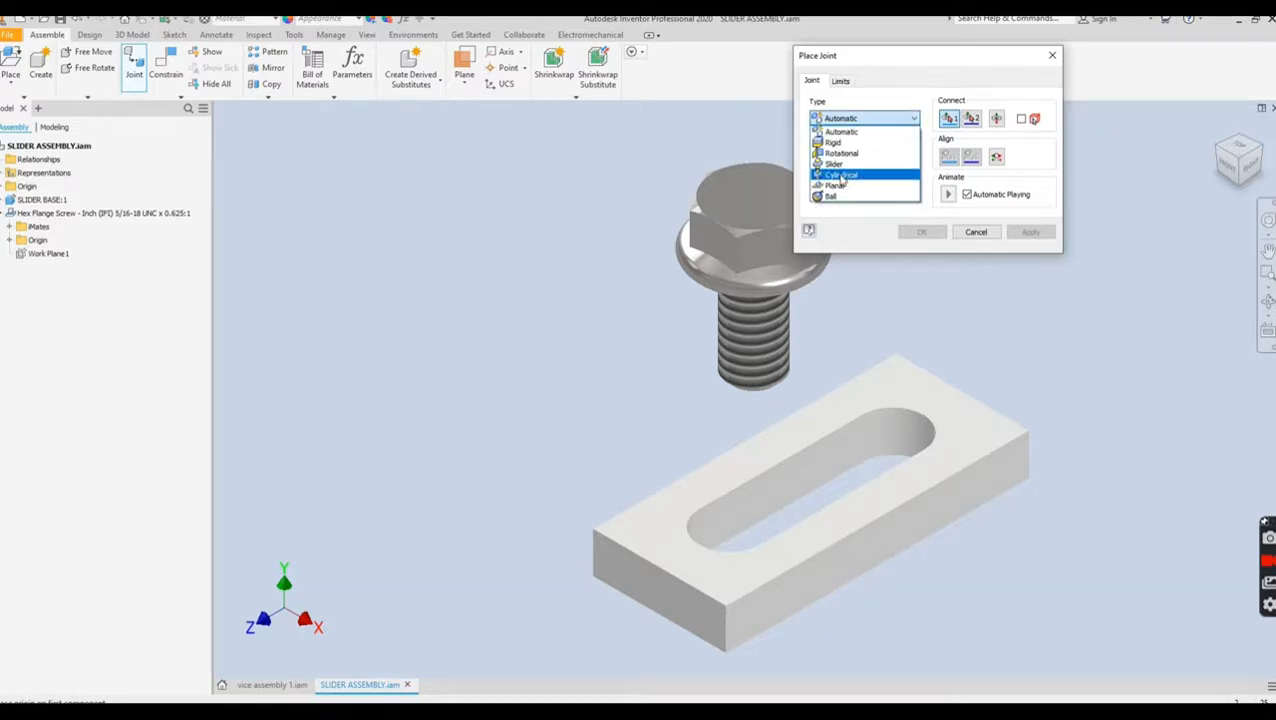
pyautogui.click(977, 232)
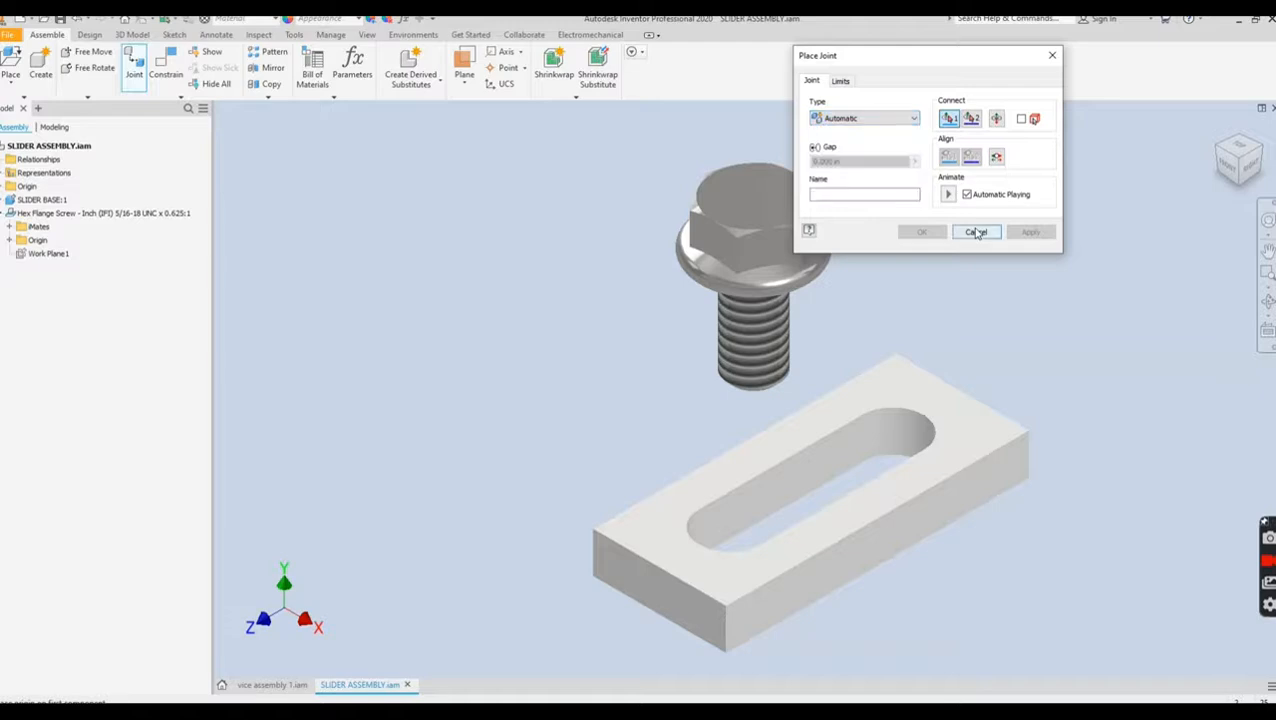
pyautogui.click(977, 232)
# - Move the hex flange screw slightly above SLIDER BASE in SLIDER ASSEMBLY to test its free movement
pyautogui.click(785, 228)
pyautogui.moveTo(785, 228)
pyautogui.mouseDown()
pyautogui.moveTo(761, 238)
pyautogui.moveTo(798, 224)
pyautogui.mouseUp()
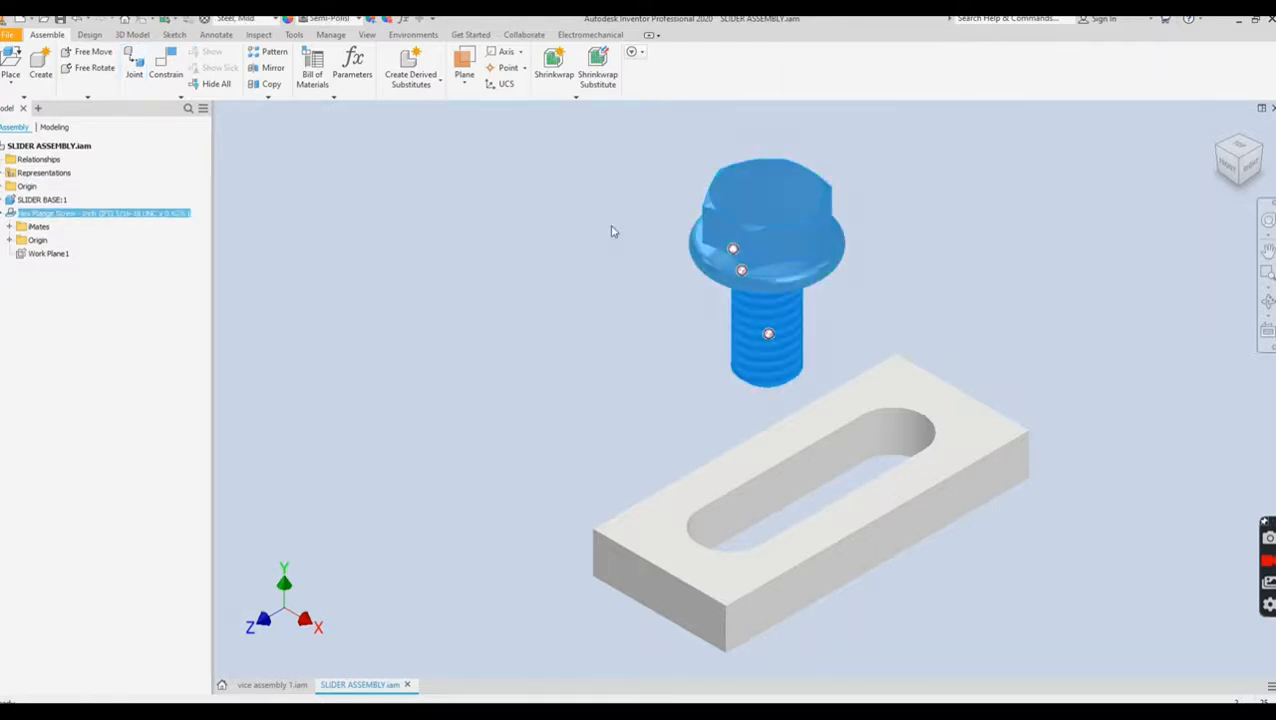
pyautogui.click(820, 388)
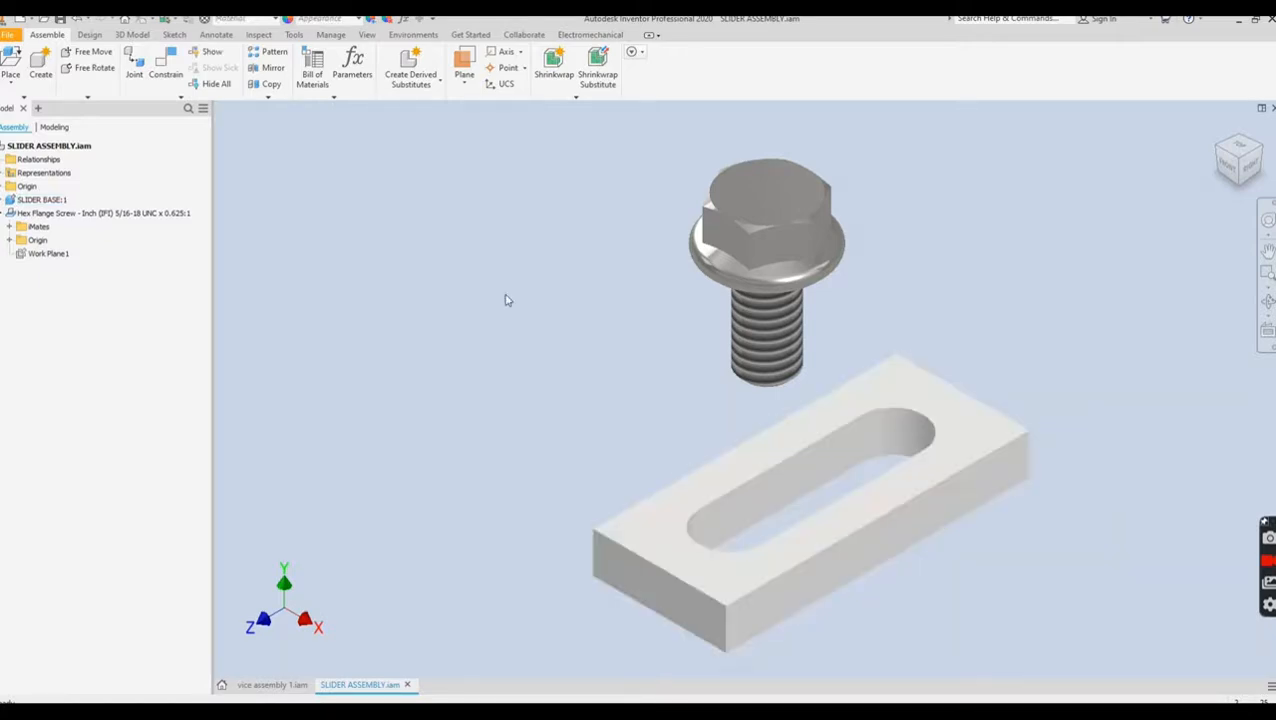
# - Start a Slider joint with its first origin at the centre of the screw's neck under the flange
pyautogui.click(133, 65)
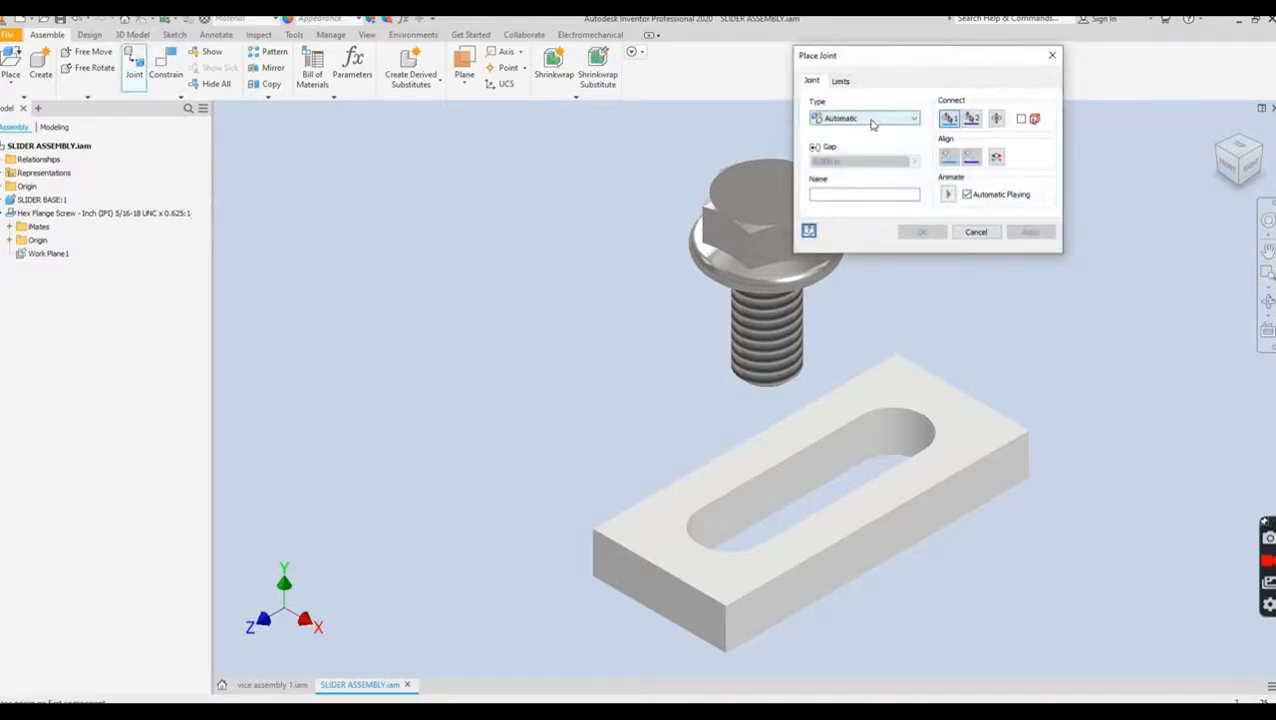
pyautogui.click(908, 118)
pyautogui.click(836, 163)
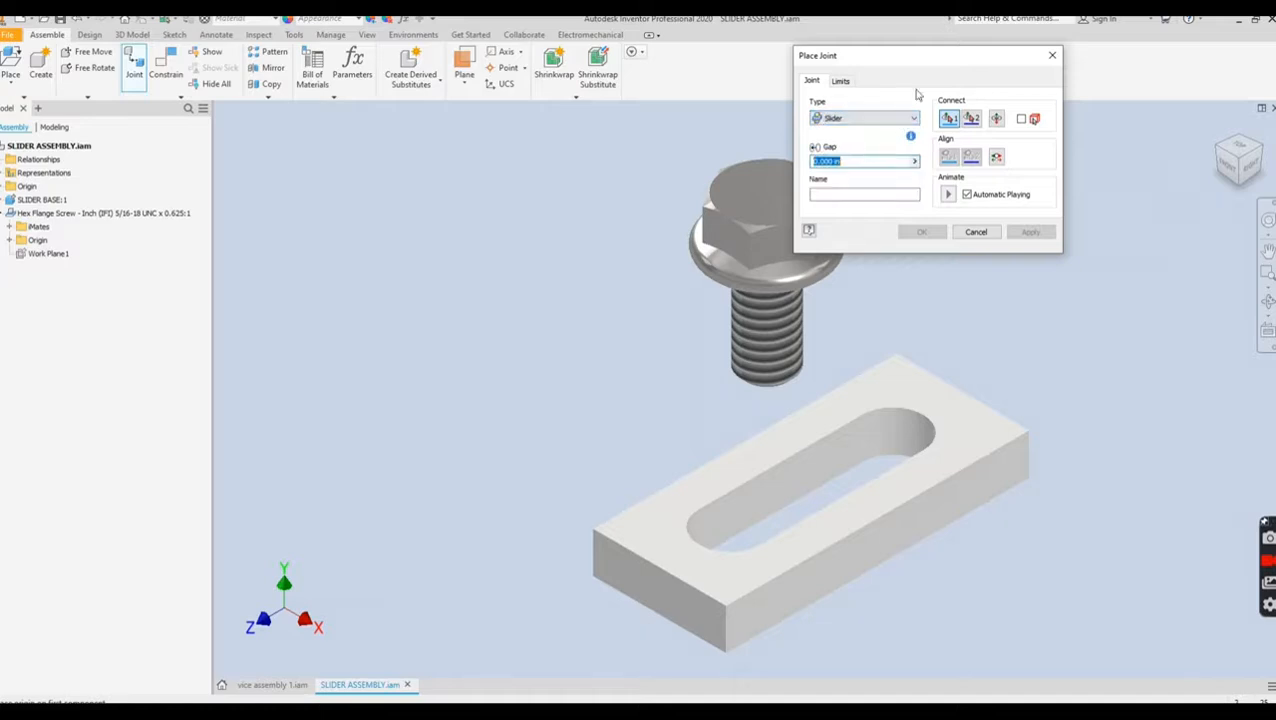
pyautogui.moveTo(927, 65); pyautogui.dragTo(438, 227)
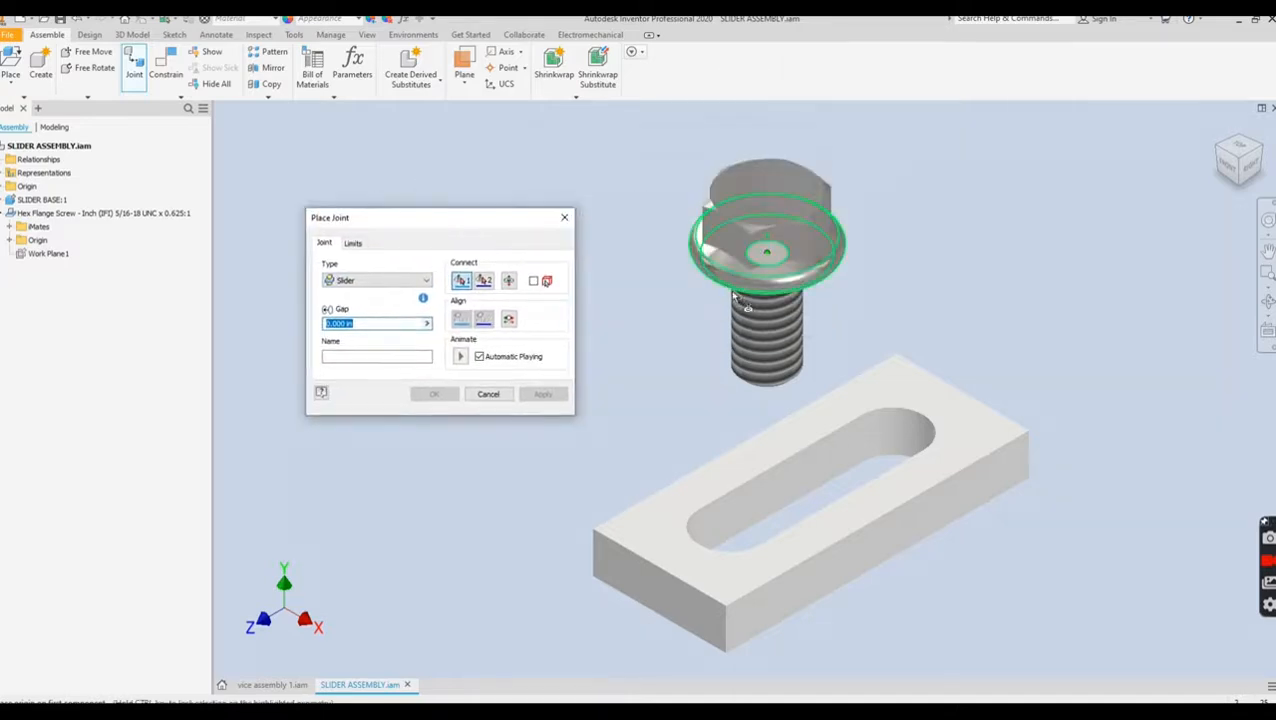
pyautogui.scroll(2, 748, 295)
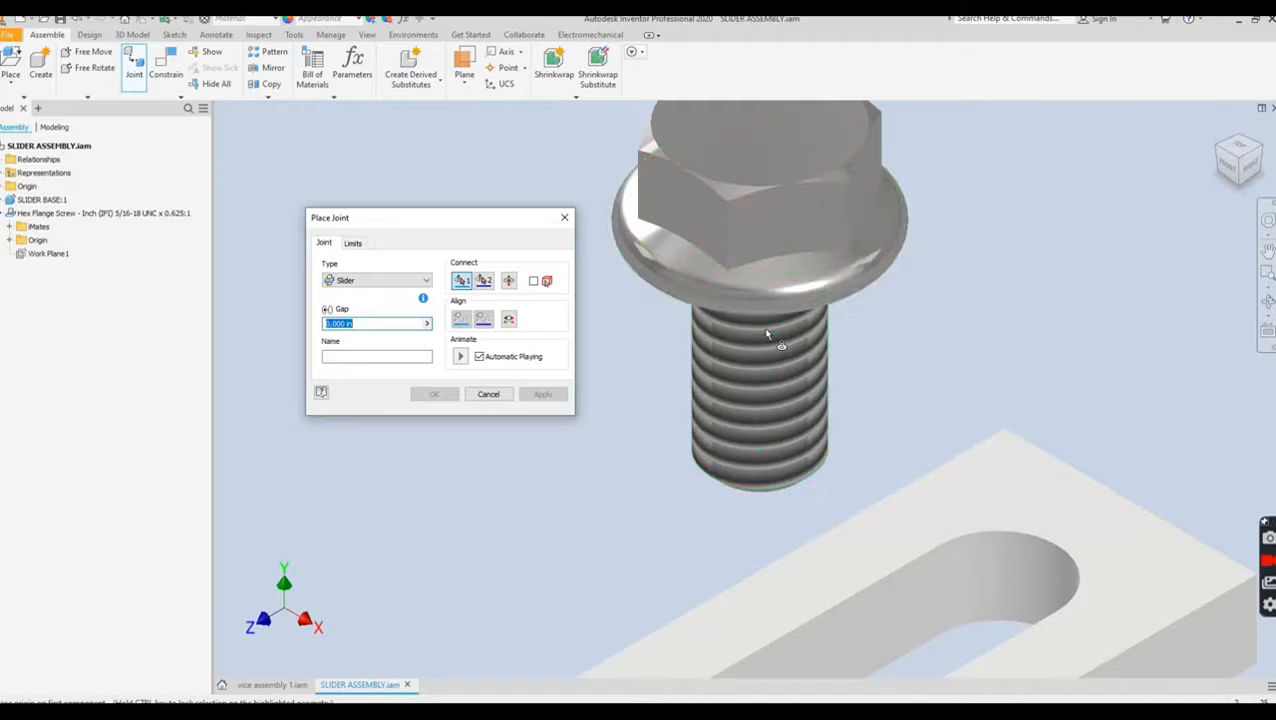
pyautogui.keyDown('shift'); pyautogui.moveTo(767, 333); pyautogui.dragTo(757, 225, button='middle'); pyautogui.keyUp('shift')
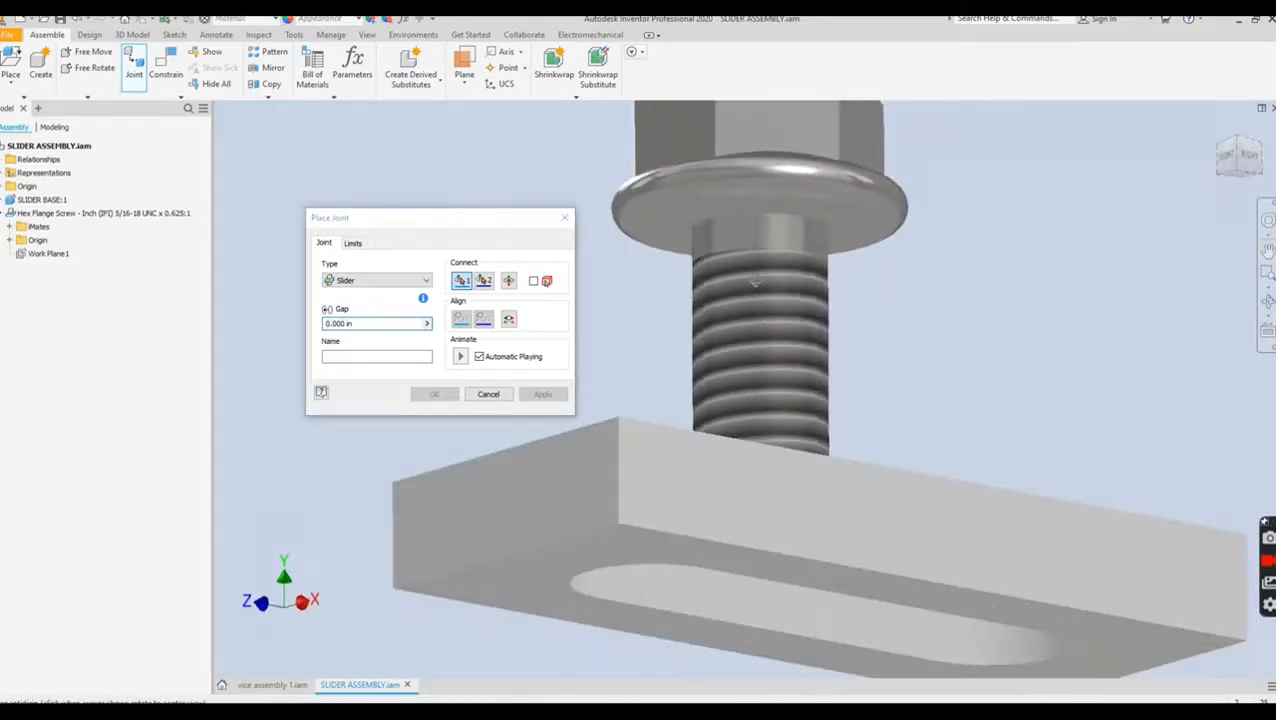
pyautogui.click(756, 221)
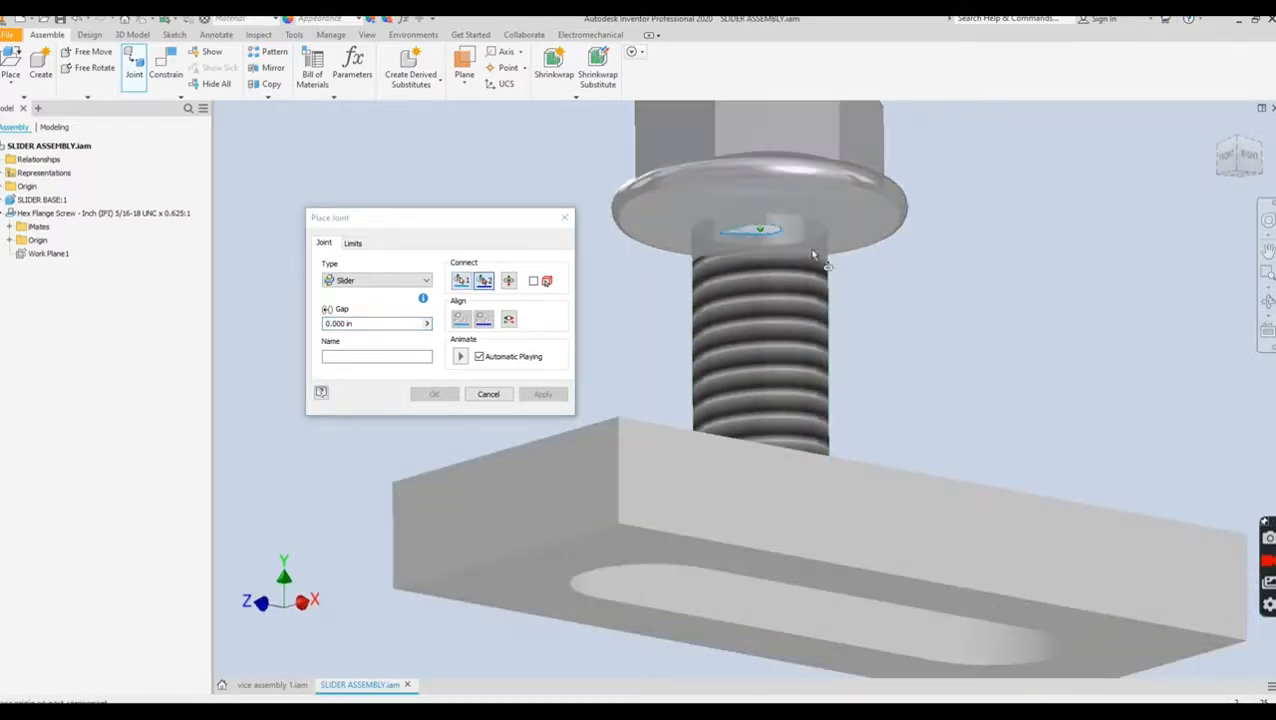
# - Place the Slider joint's second origin at the centre of the slot's rounded end on the base's top face and preview the motion
pyautogui.keyDown('shift'); pyautogui.moveTo(961, 335); pyautogui.dragTo(954, 384, button='middle'); pyautogui.keyUp('shift')
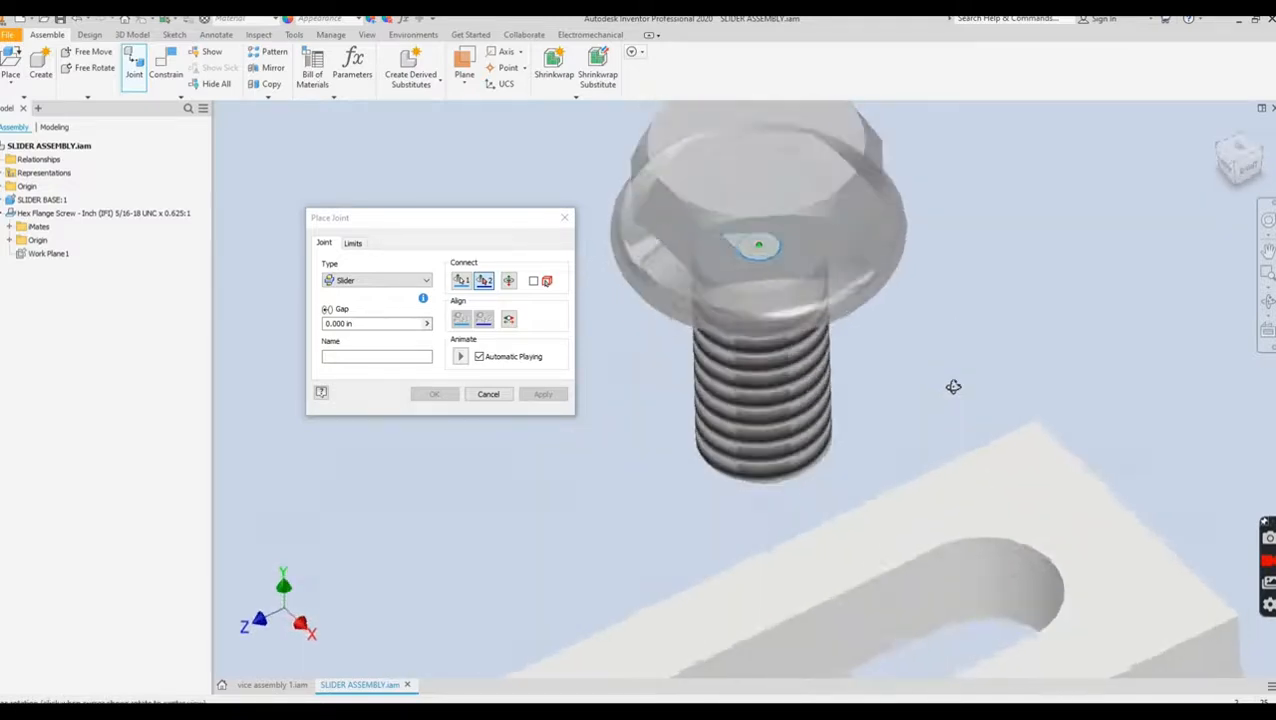
pyautogui.click(1034, 558)
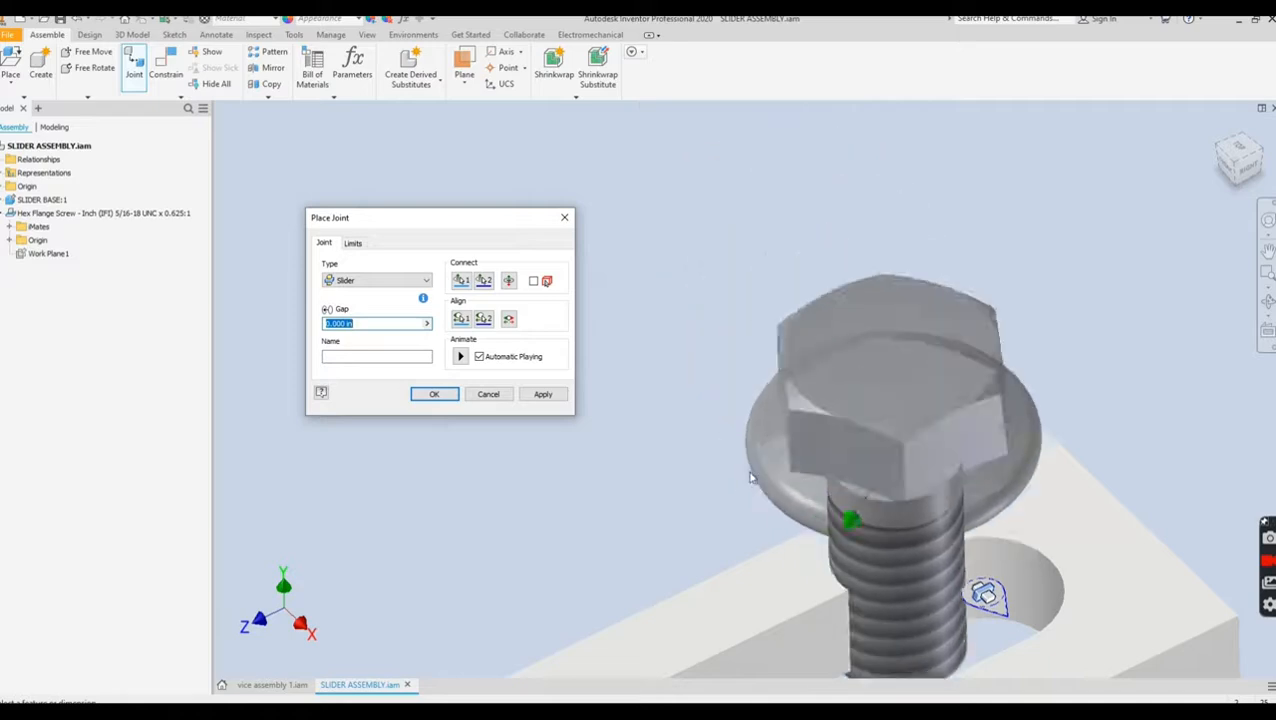
pyautogui.moveTo(730, 490); pyautogui.dragTo(733, 233, button='middle')
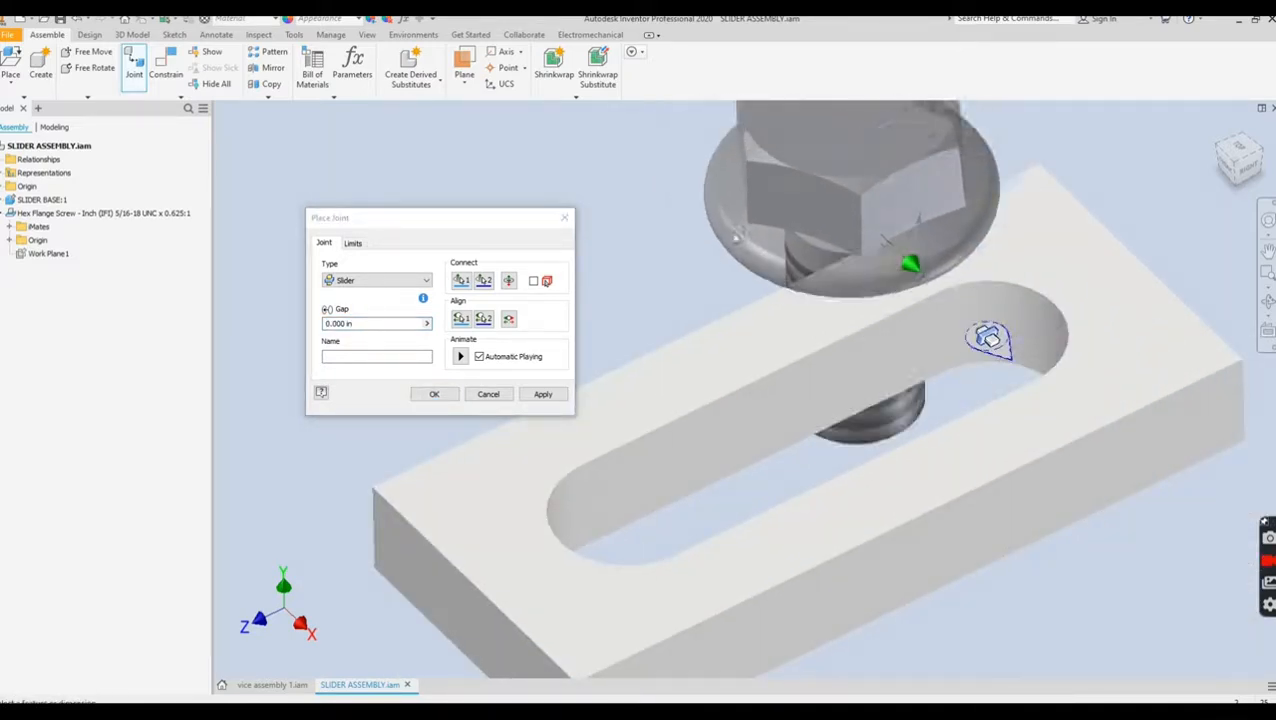
pyautogui.click(462, 357)
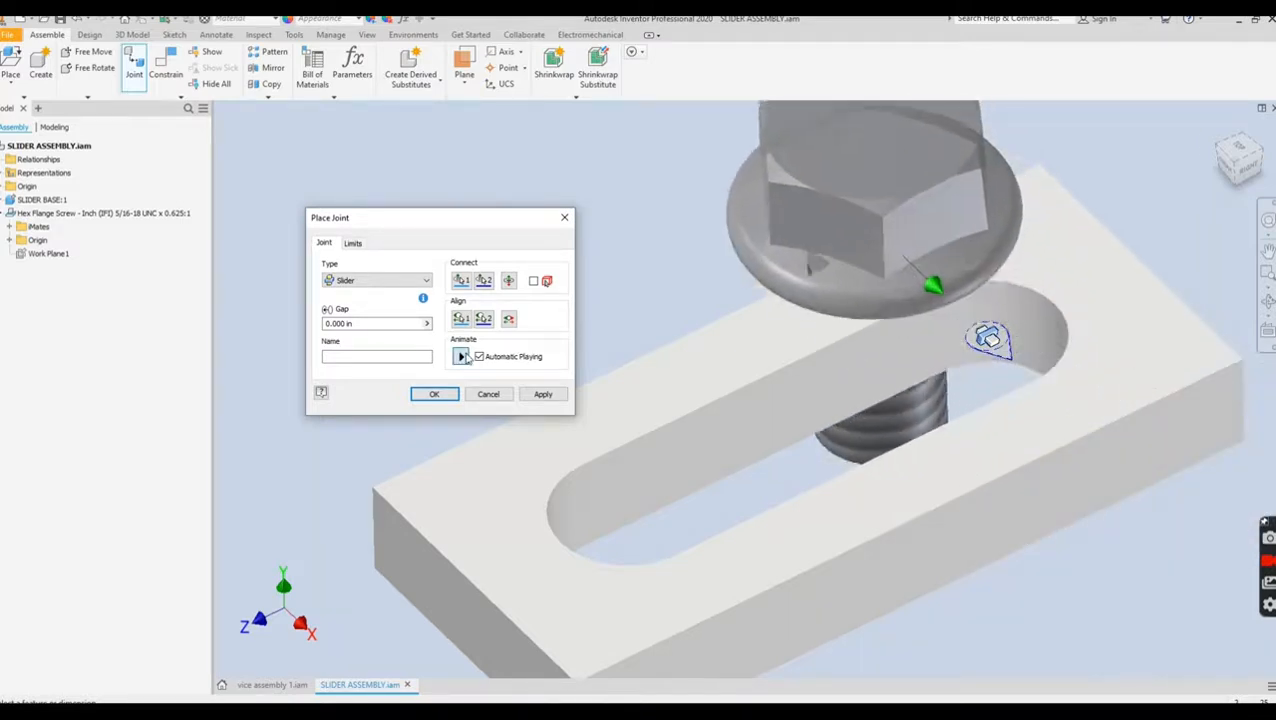
pyautogui.click(461, 357)
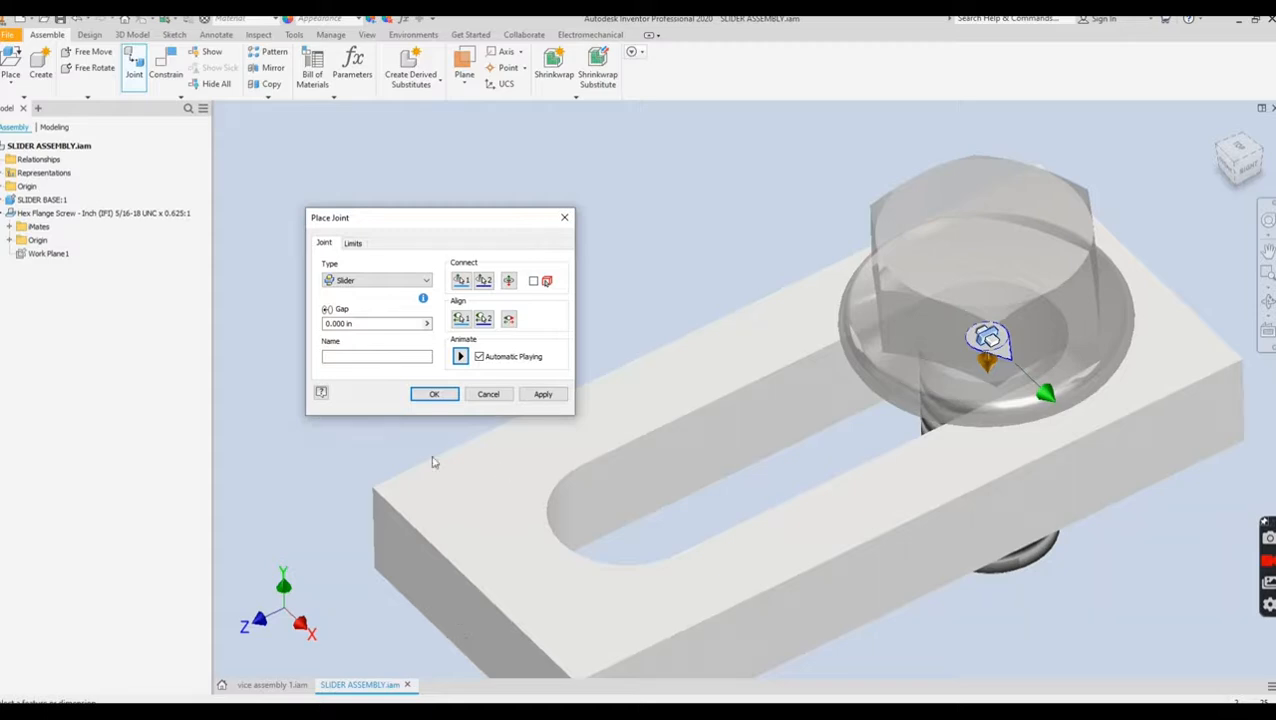
# - Align a flat side of the hex head with the base's short end face and preview the sliding direction
pyautogui.click(462, 319)
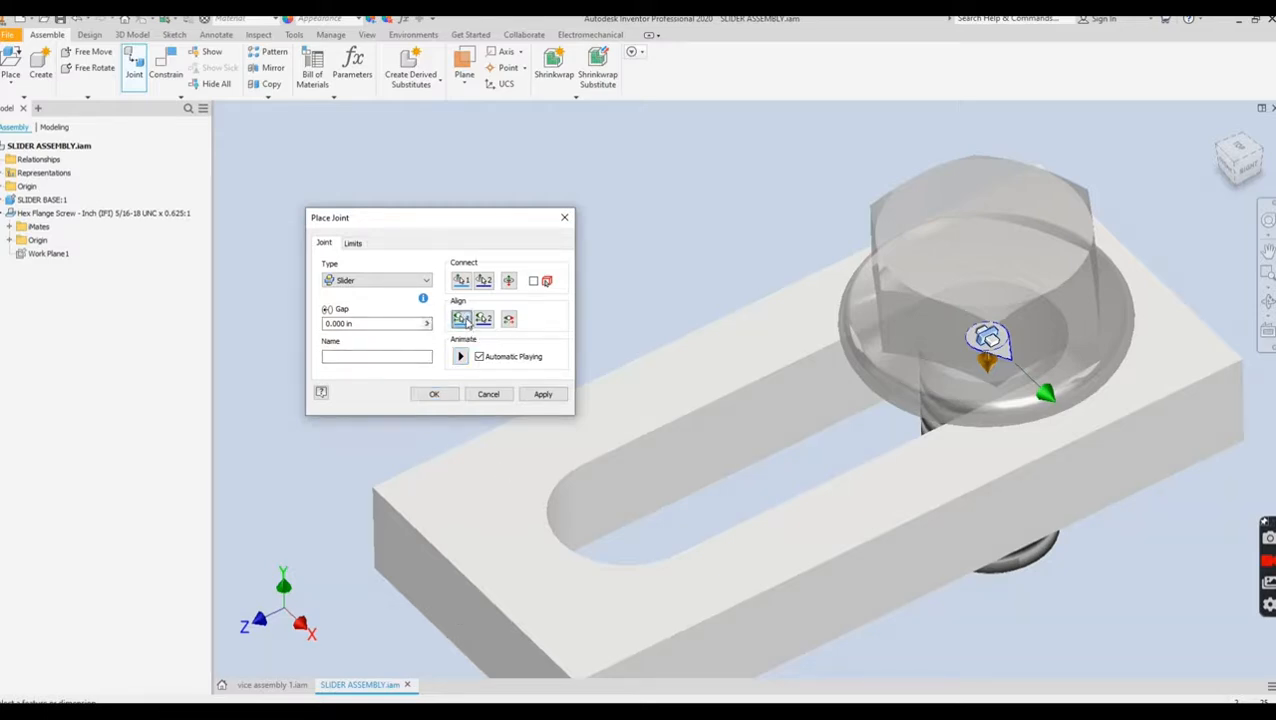
pyautogui.click(940, 337)
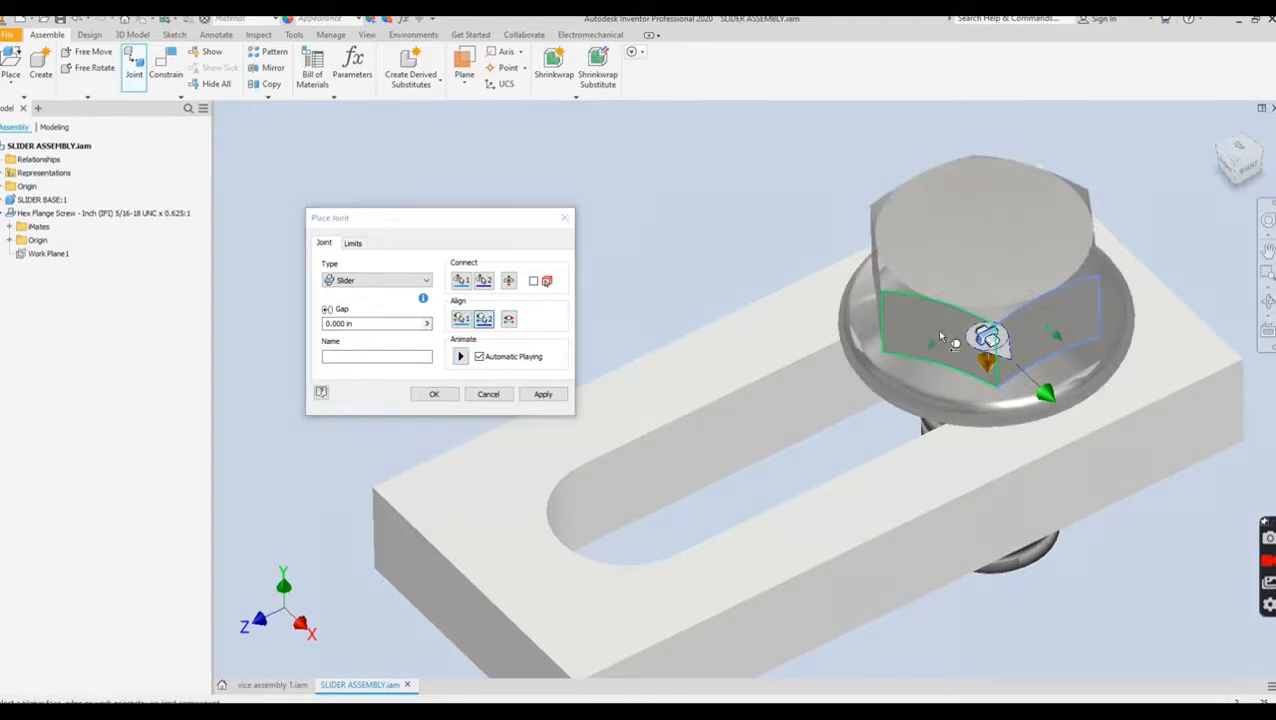
pyautogui.click(475, 622)
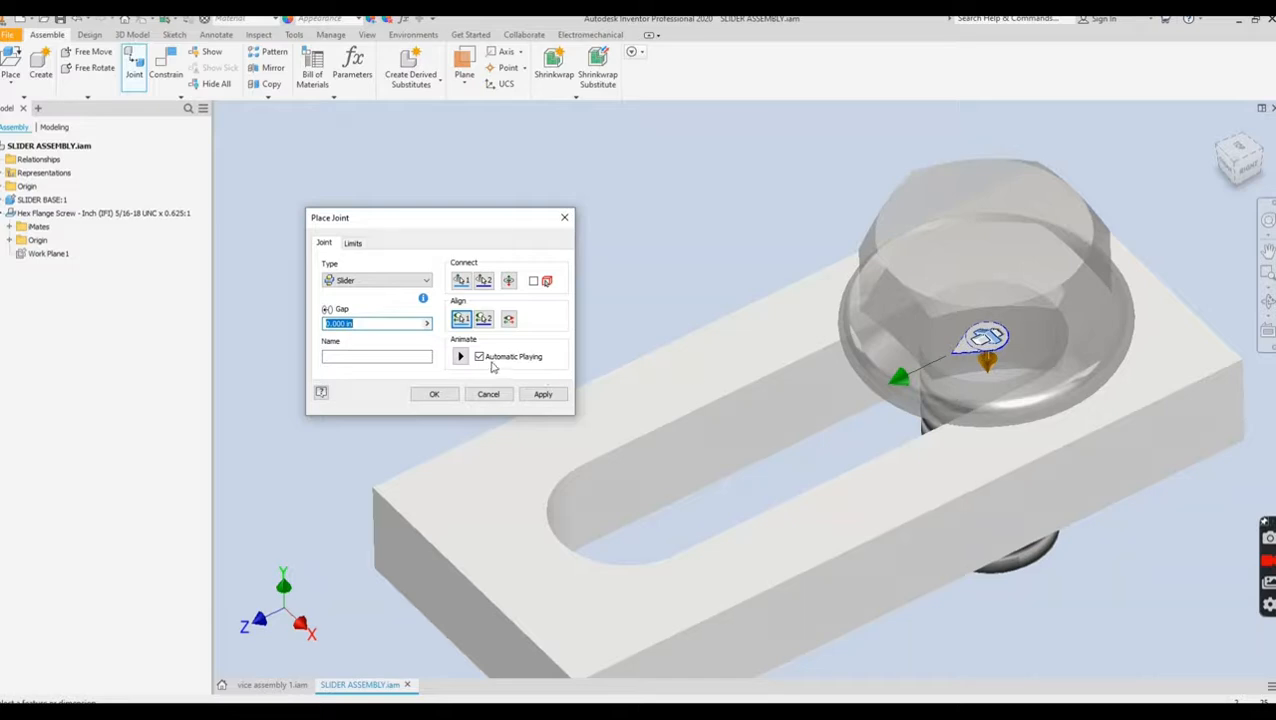
pyautogui.click(460, 357)
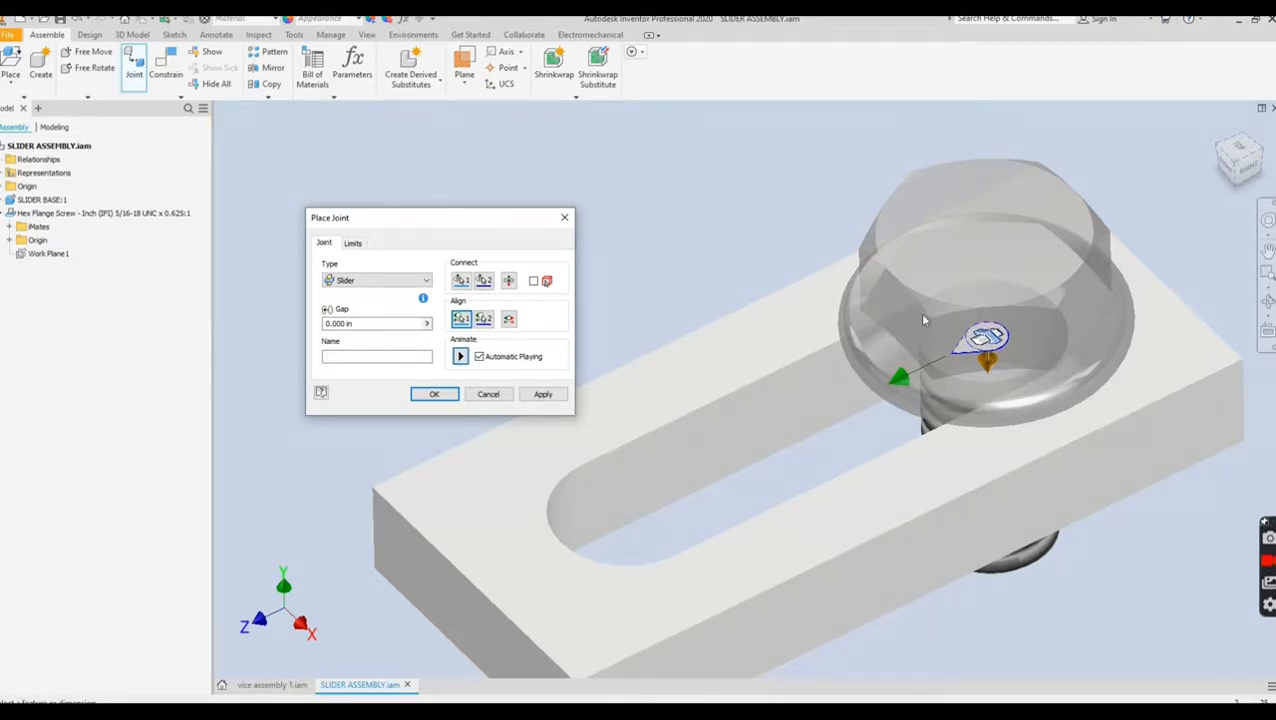
# - Enable the Slider joint's linear limits with a start of 0.000 in and an end of 1 in
pyautogui.click(355, 245)
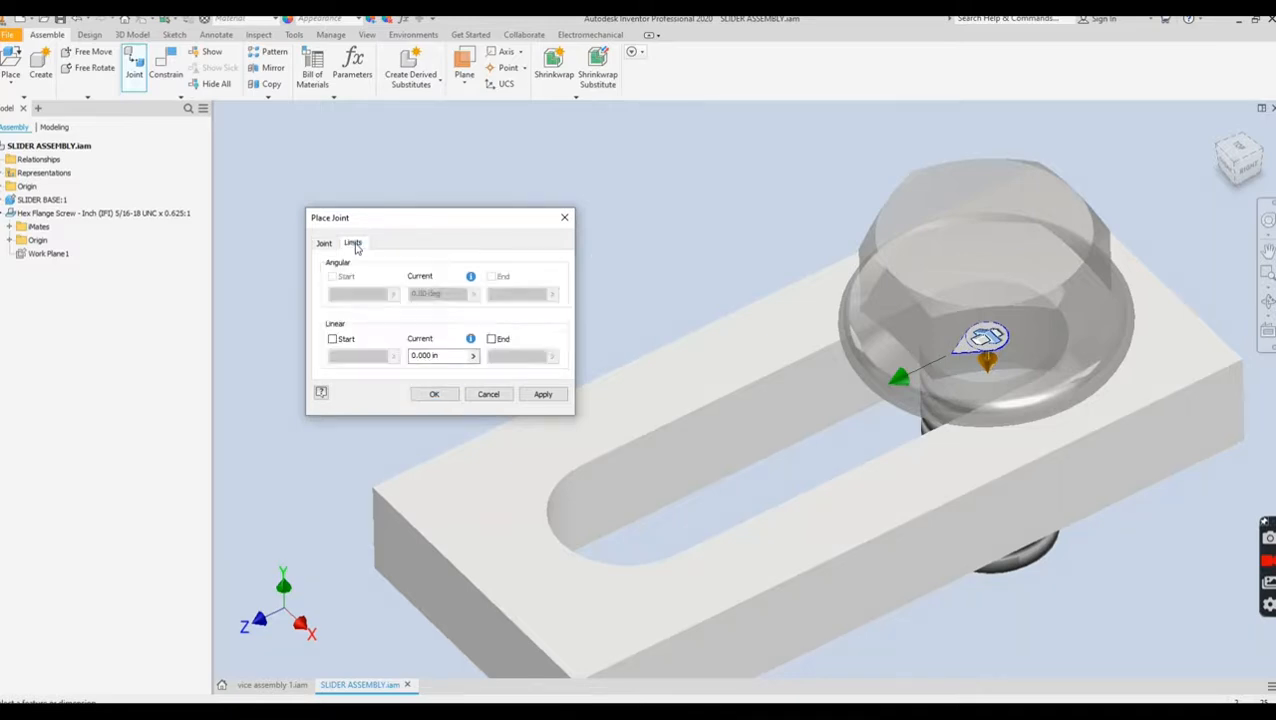
pyautogui.click(334, 340)
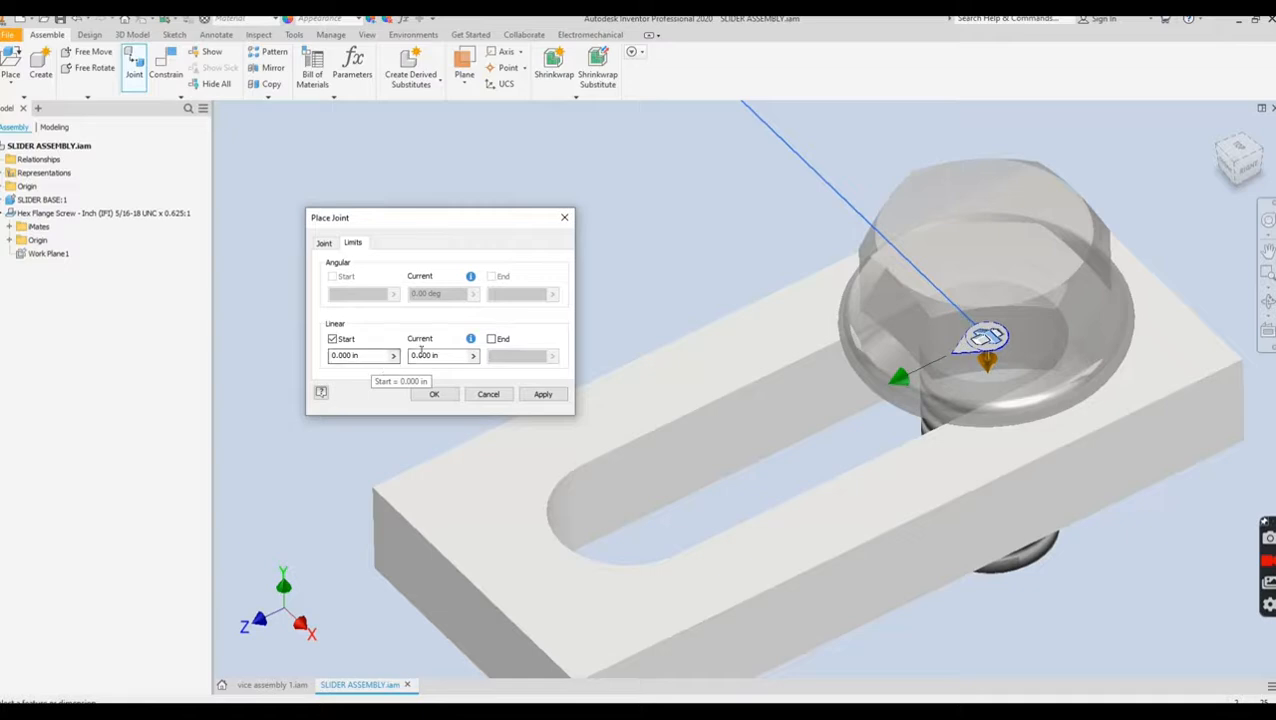
pyautogui.click(491, 339)
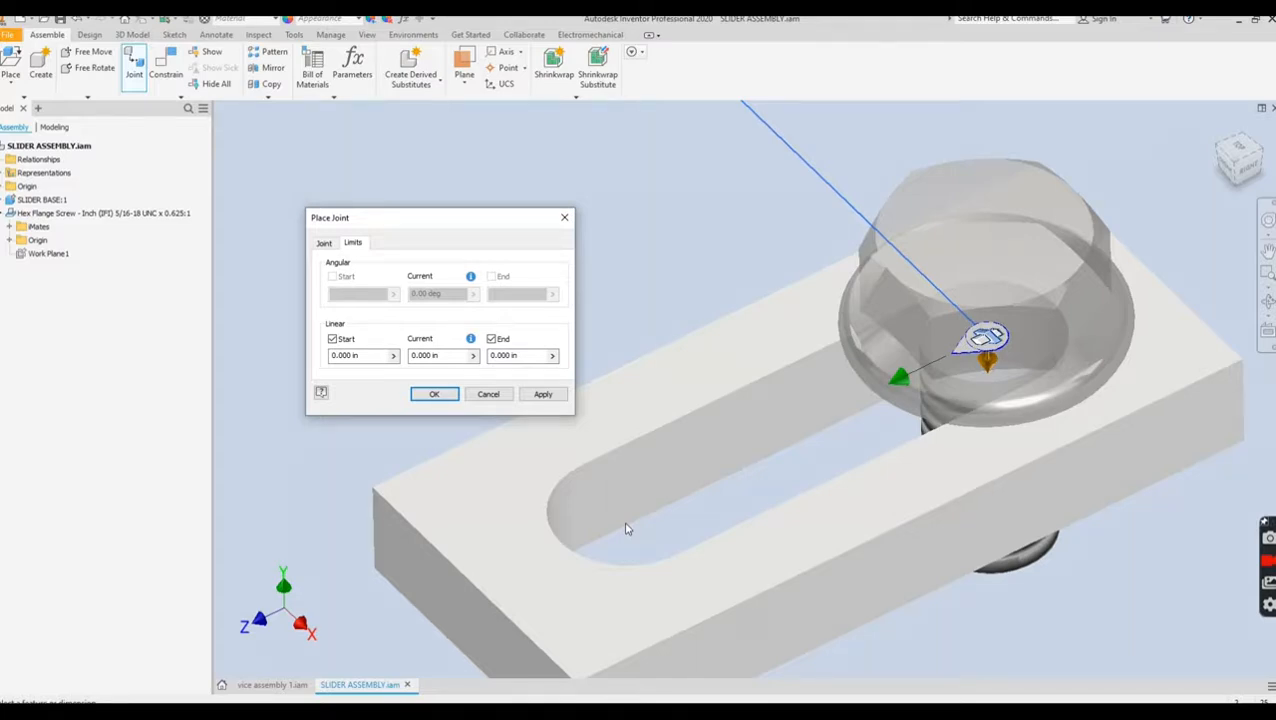
pyautogui.click(527, 355)
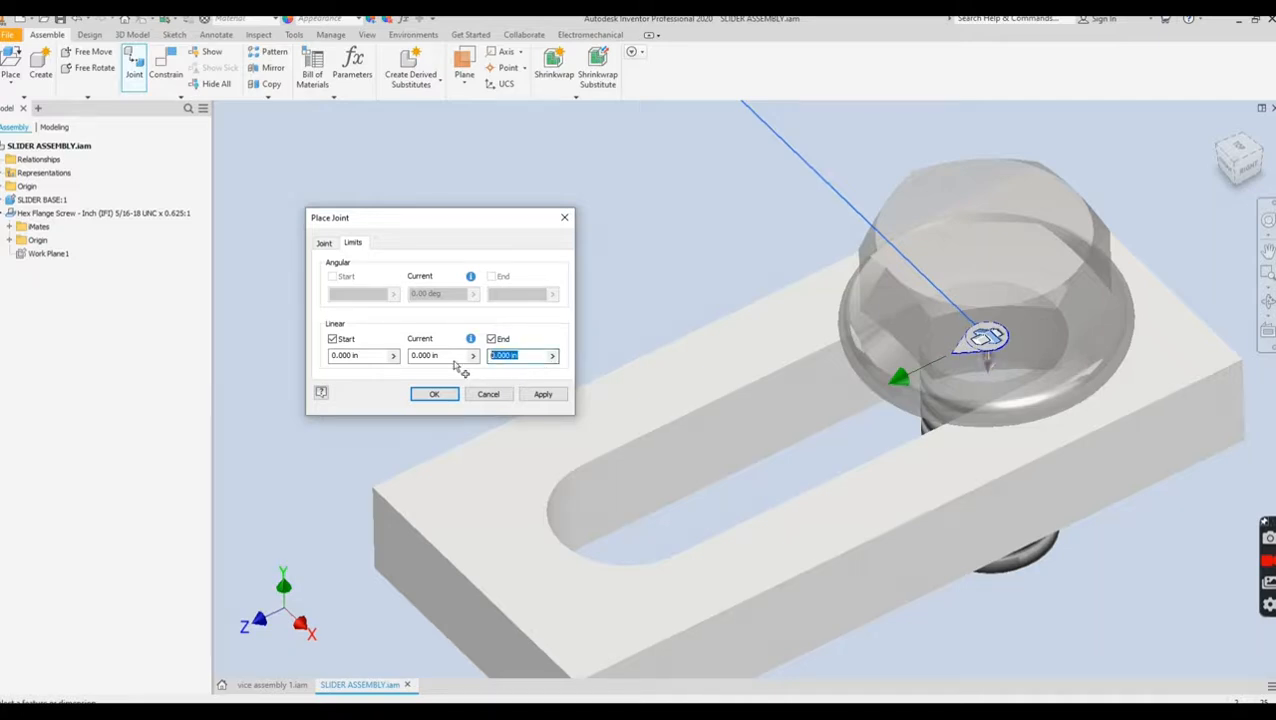
pyautogui.write('1')
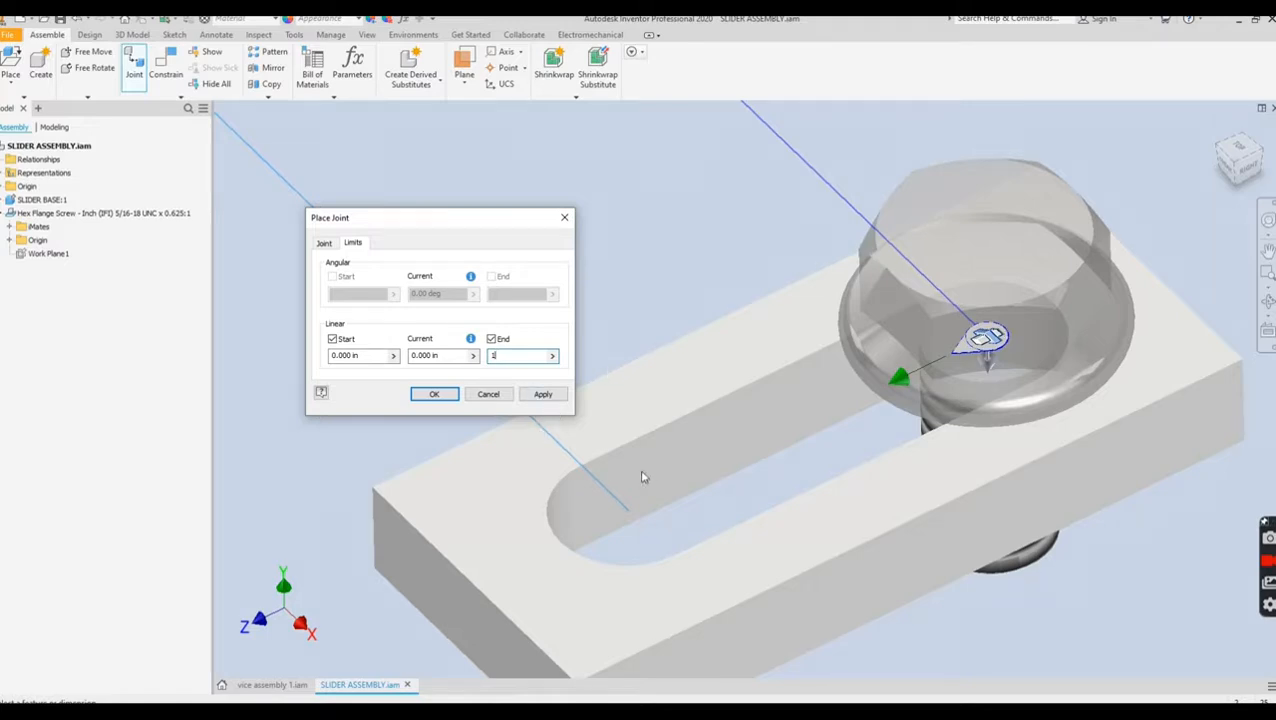
# - Test the current linear position at 1 in, return it to 0, and create the Slider joint
pyautogui.moveTo(449, 356); pyautogui.dragTo(400, 360)
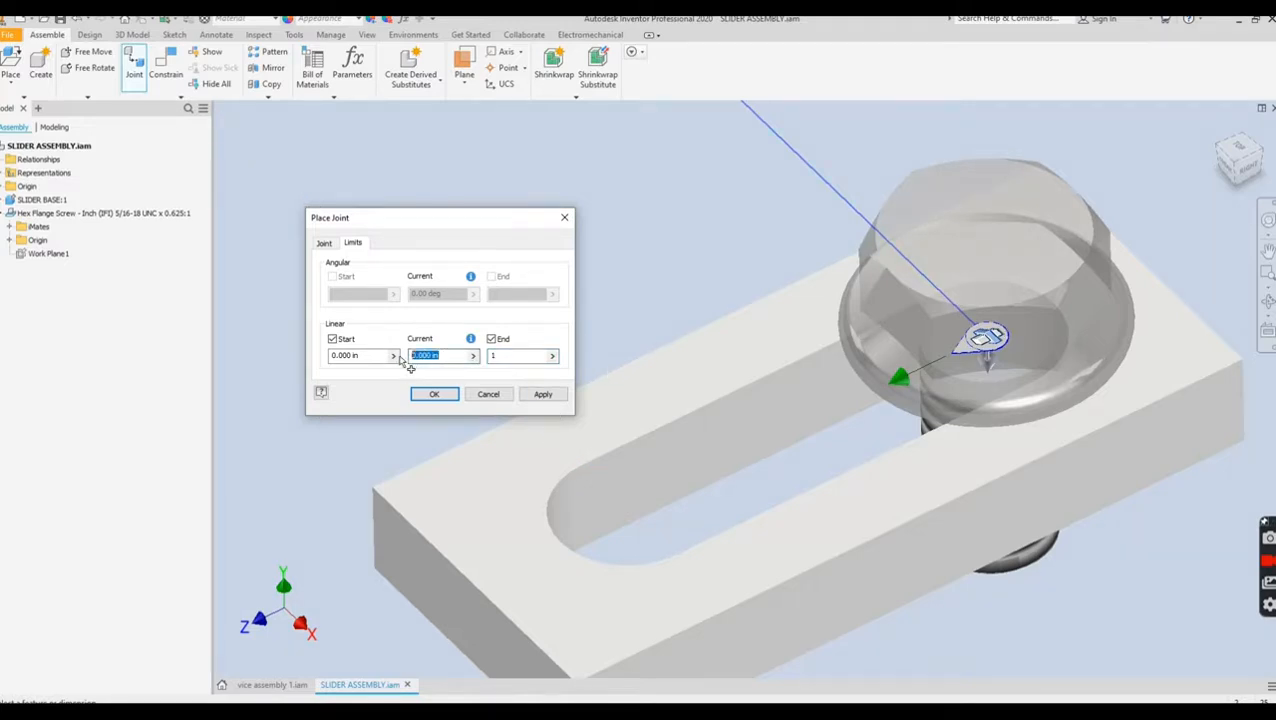
pyautogui.write('1')
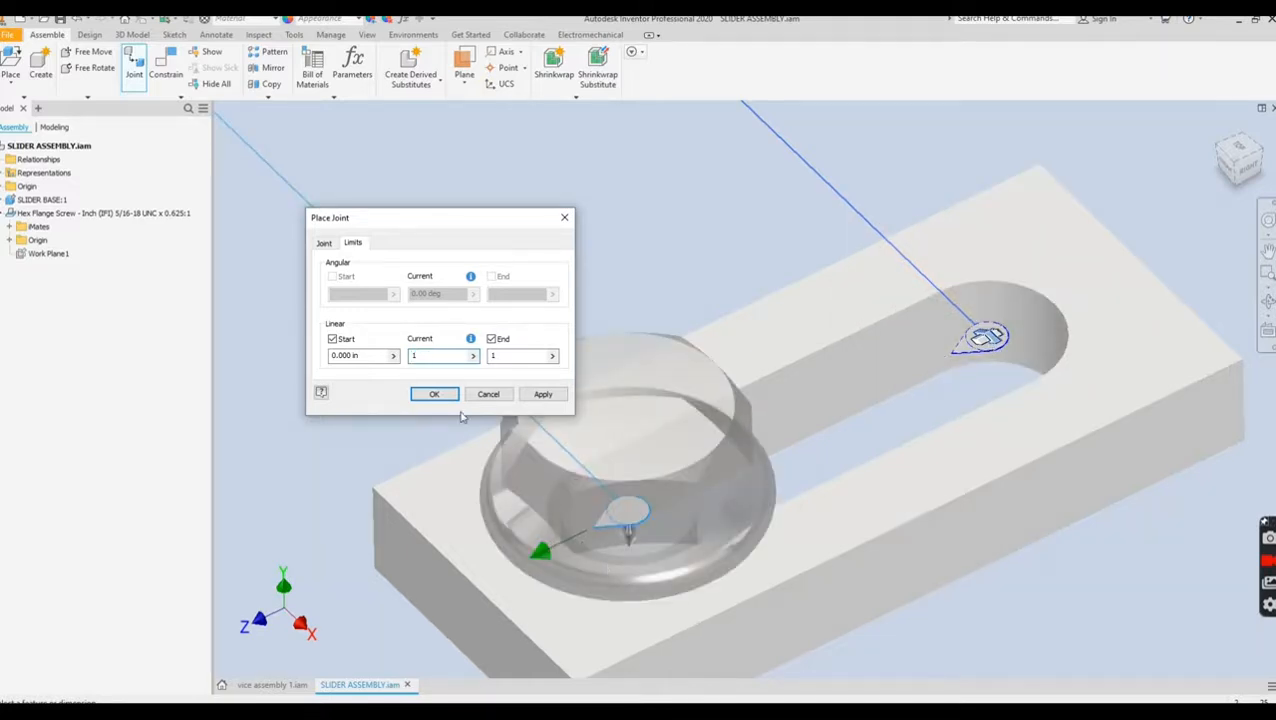
pyautogui.moveTo(425, 361); pyautogui.dragTo(403, 362)
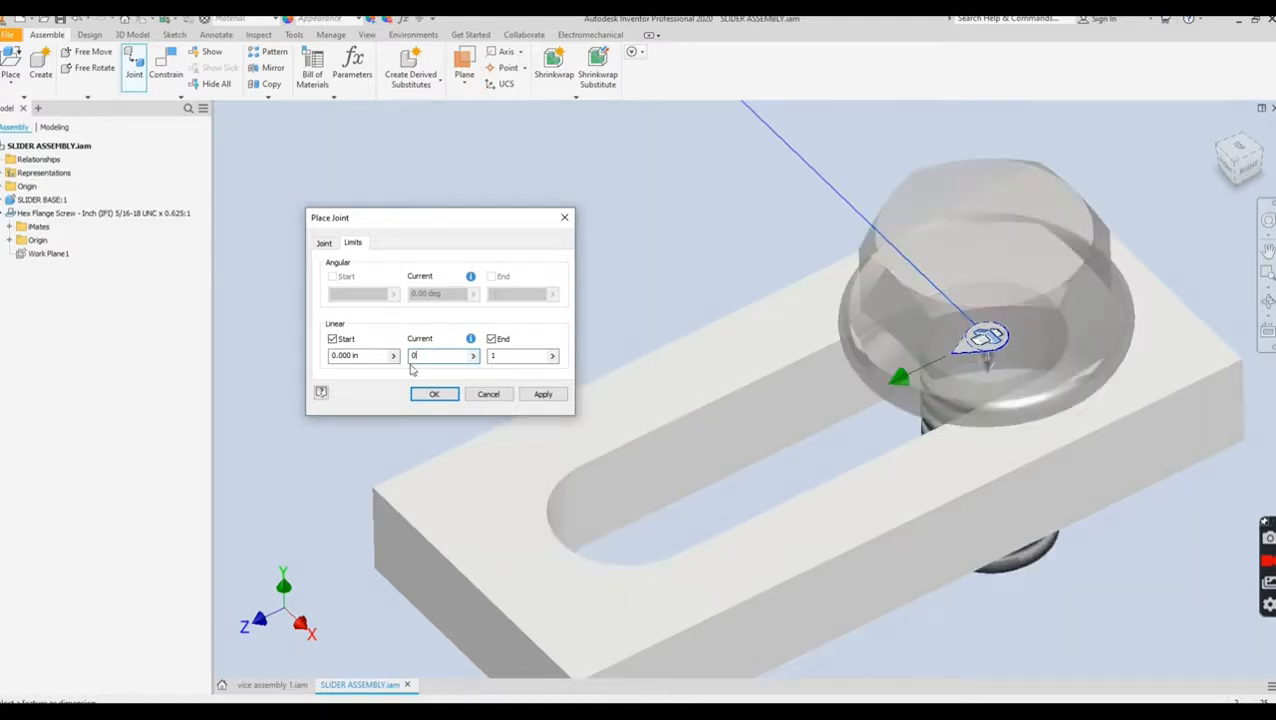
pyautogui.click(437, 394)
# - Slide the hex flange screw back and forth along the slot to check its limited travel
pyautogui.scroll(-3, 504, 396)
pyautogui.scroll(-3, 601, 310)
pyautogui.moveTo(745, 275); pyautogui.dragTo(675, 222)
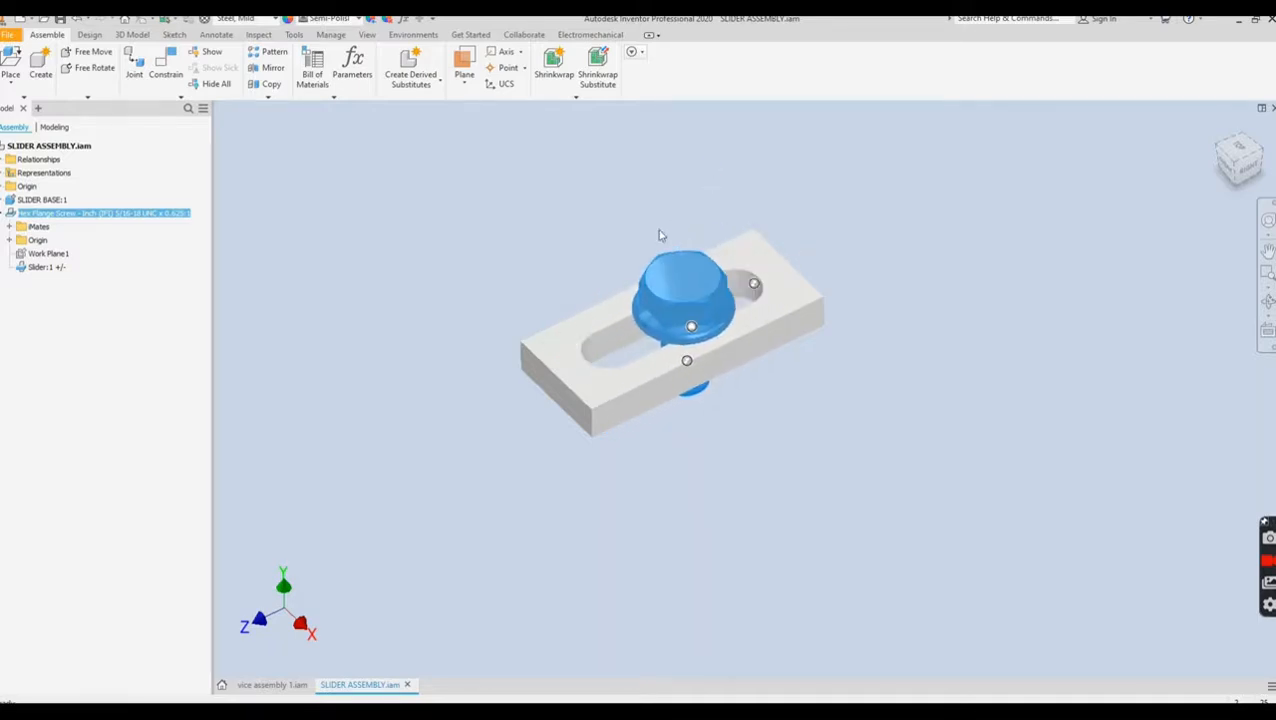
pyautogui.scroll(3, 650, 241)
pyautogui.scroll(-3, 650, 241)
pyautogui.scroll(5, 650, 241)
pyautogui.click(567, 290)
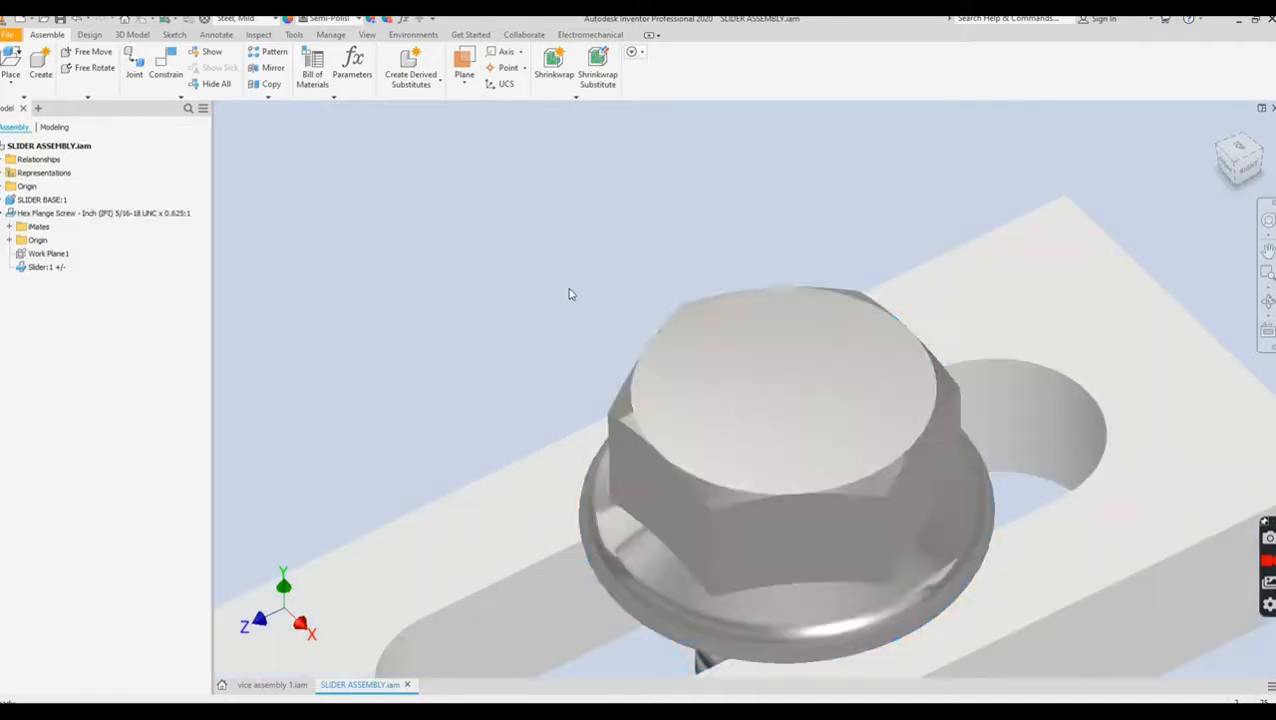
pyautogui.scroll(-2, 596, 270)
pyautogui.moveTo(655, 369); pyautogui.dragTo(828, 372)
pyautogui.click(522, 245)
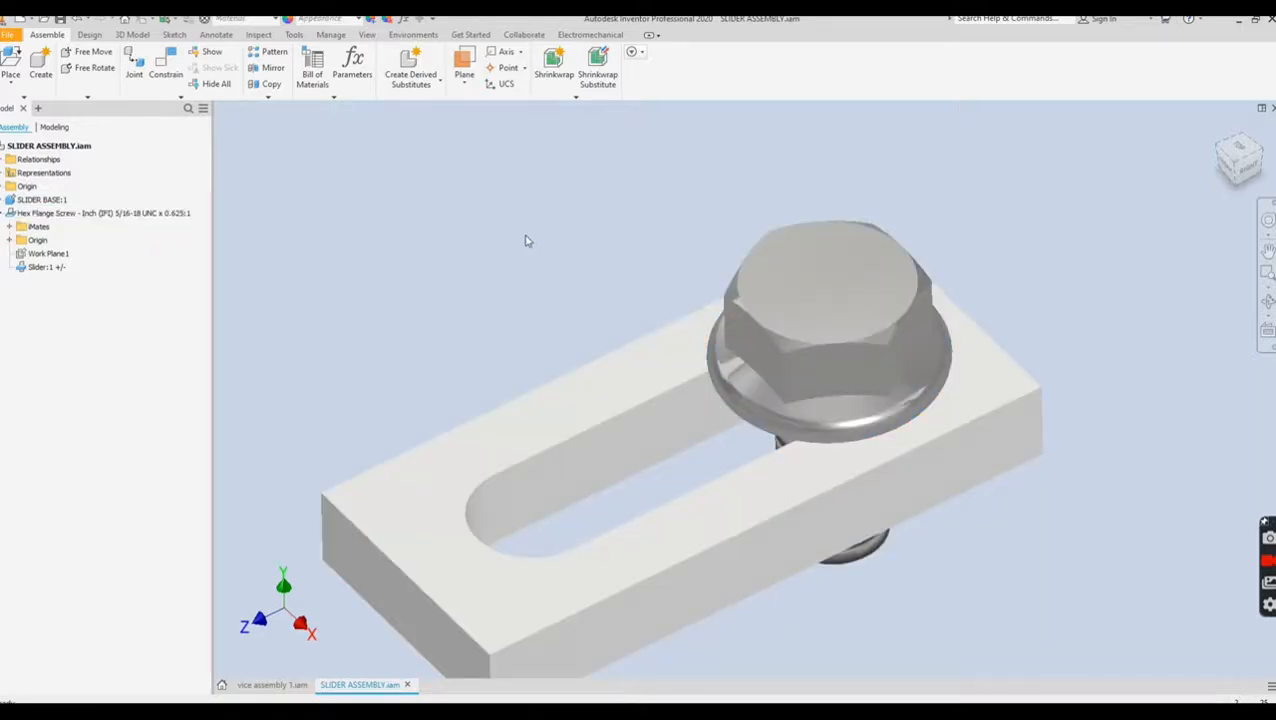
pyautogui.scroll(-4, 629, 376)
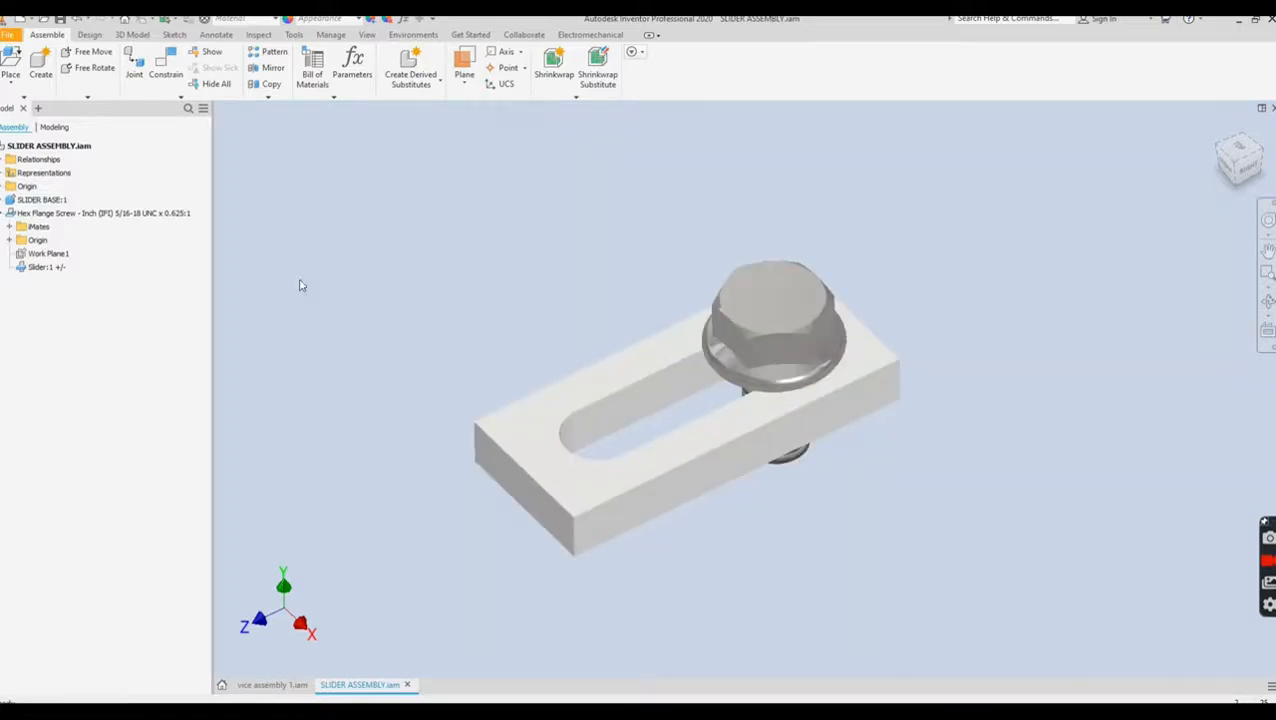
# - Drive the Slider joint from 0.000 in to 1.000 in and play the motion forward and in reverse
pyautogui.rightClick(38, 268)
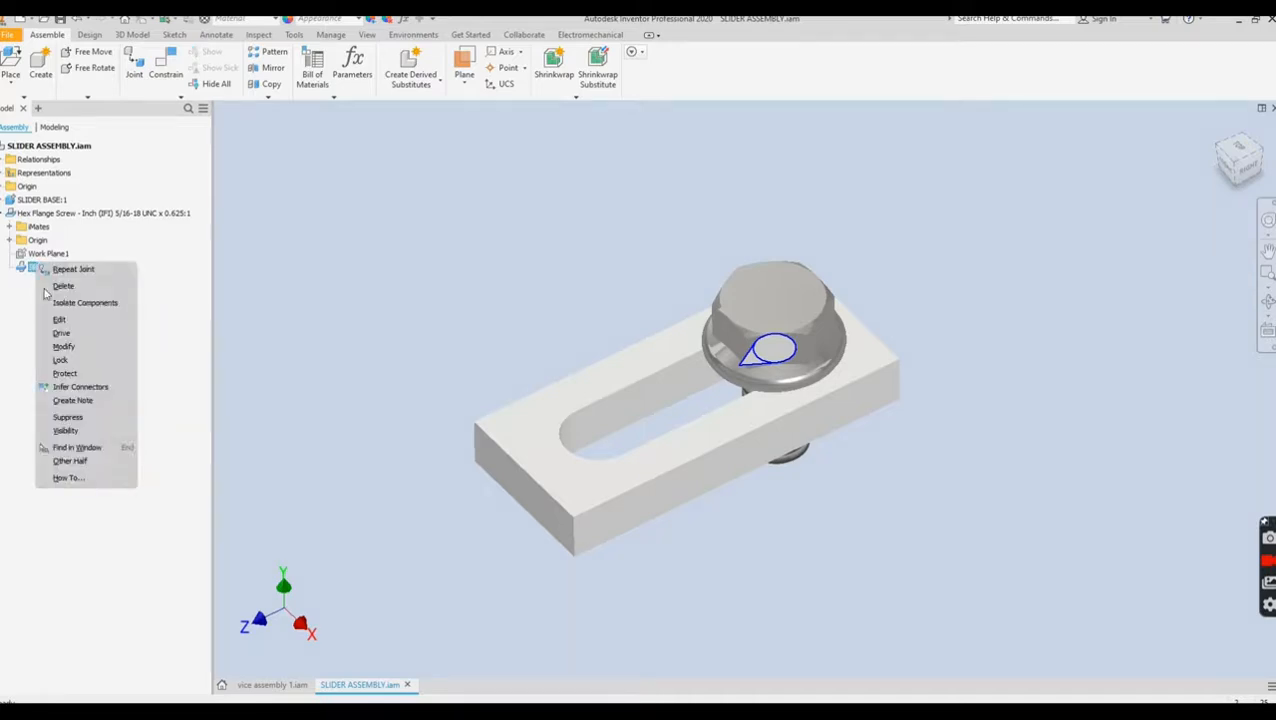
pyautogui.click(58, 334)
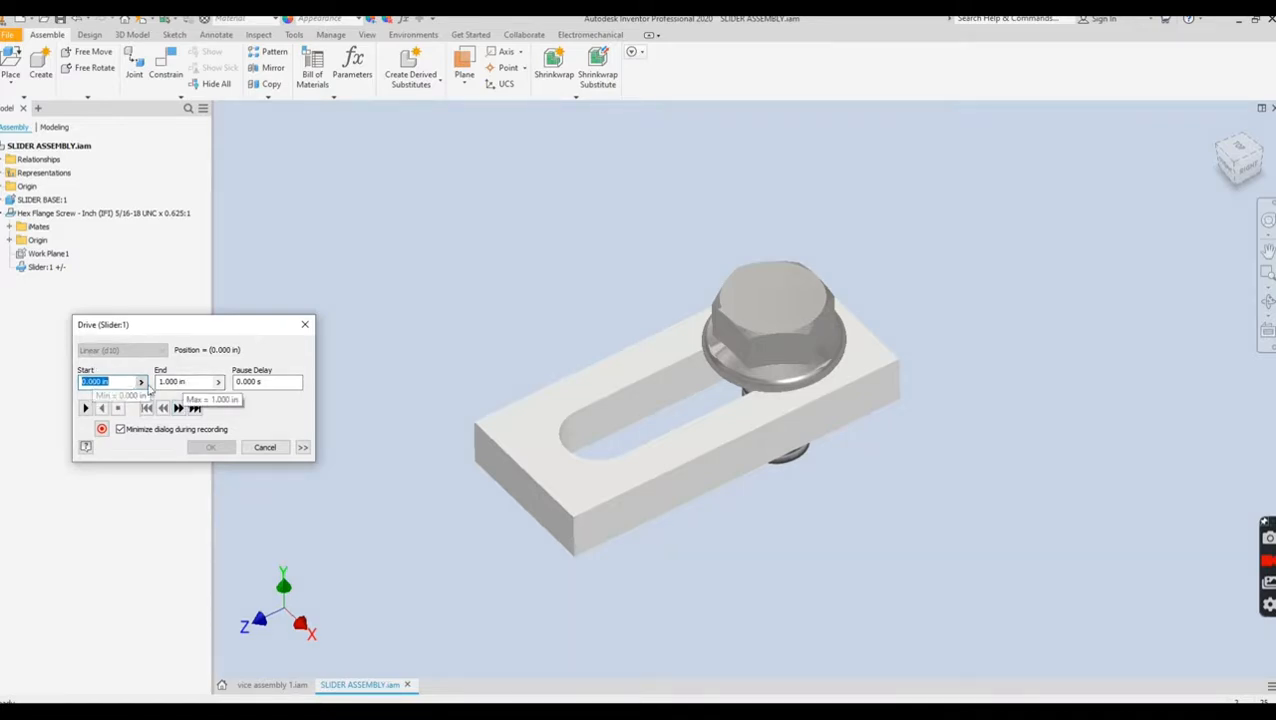
pyautogui.click(85, 408)
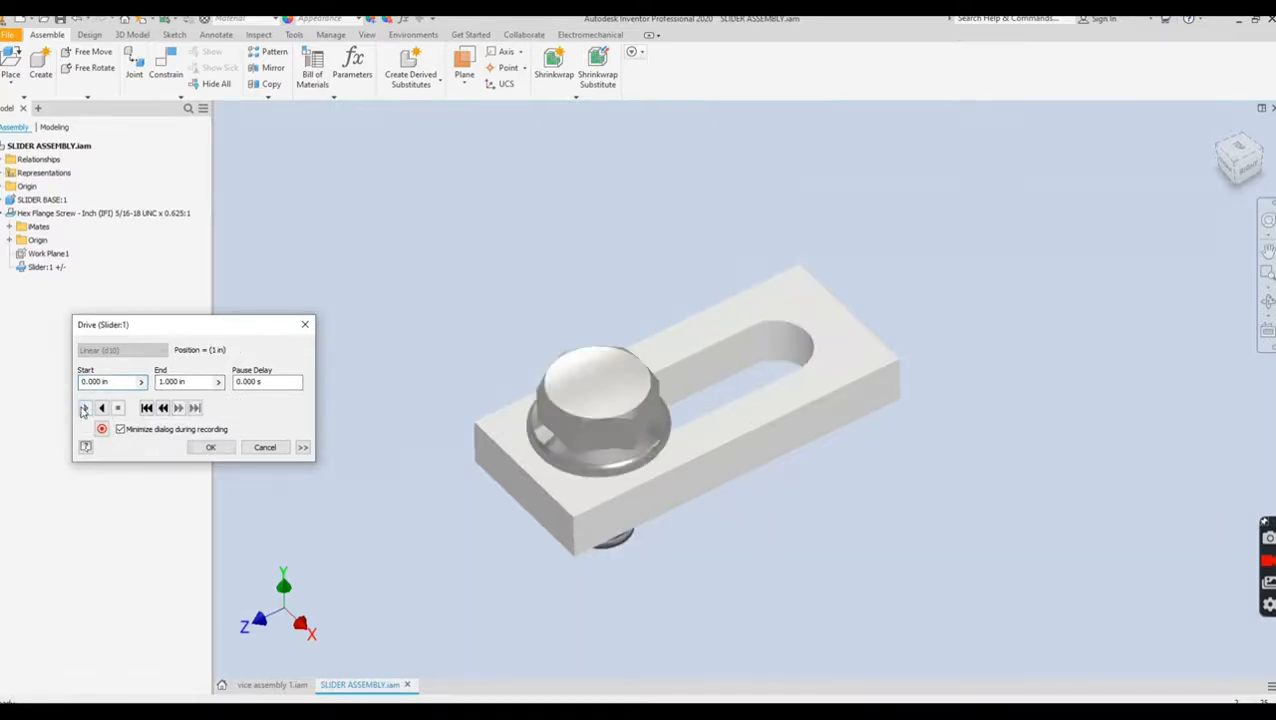
pyautogui.click(87, 408)
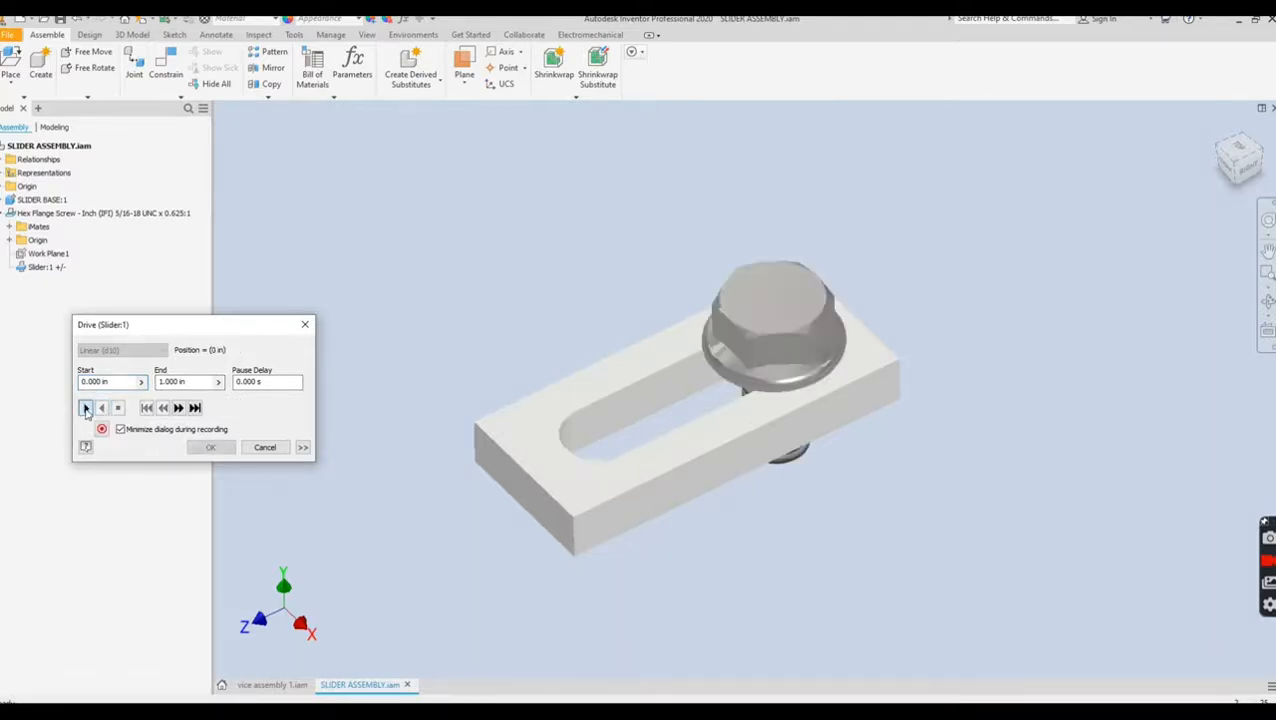
pyautogui.click(87, 408)
pyautogui.click(102, 408)
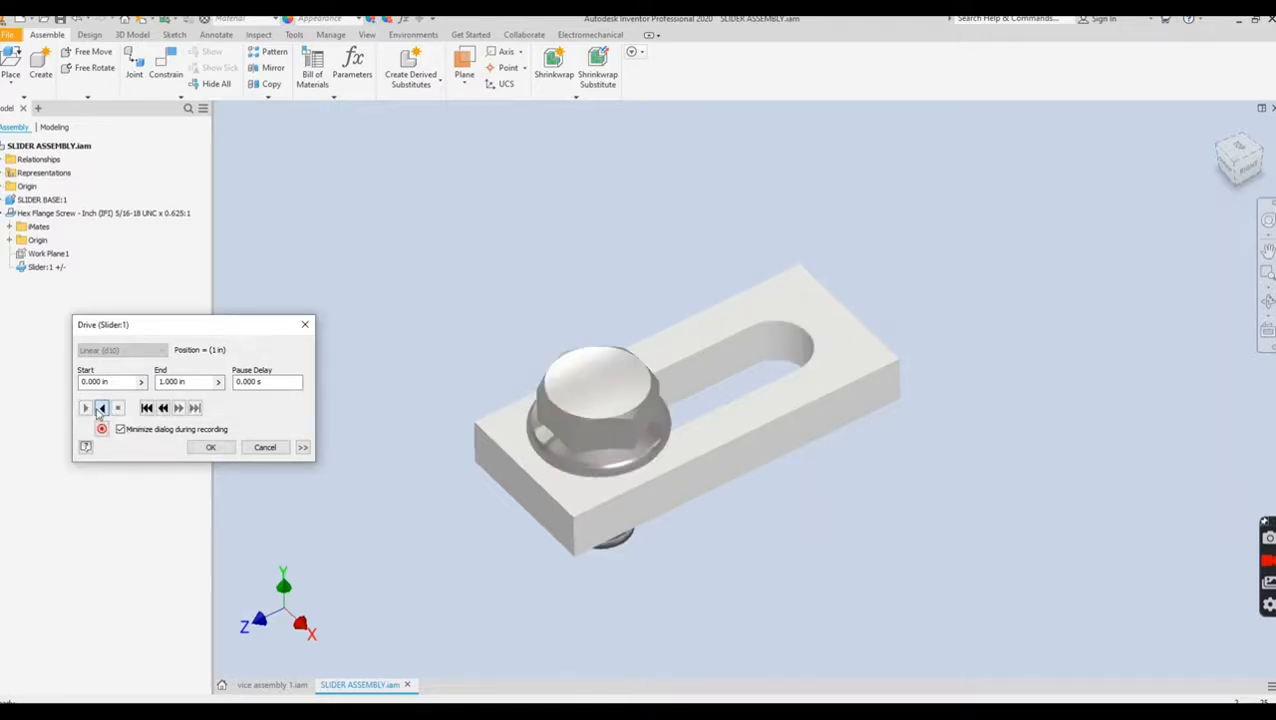
# - Expand the drive options, set the increment to .25 in, and play the motion forward and in reverse
pyautogui.click(302, 448)
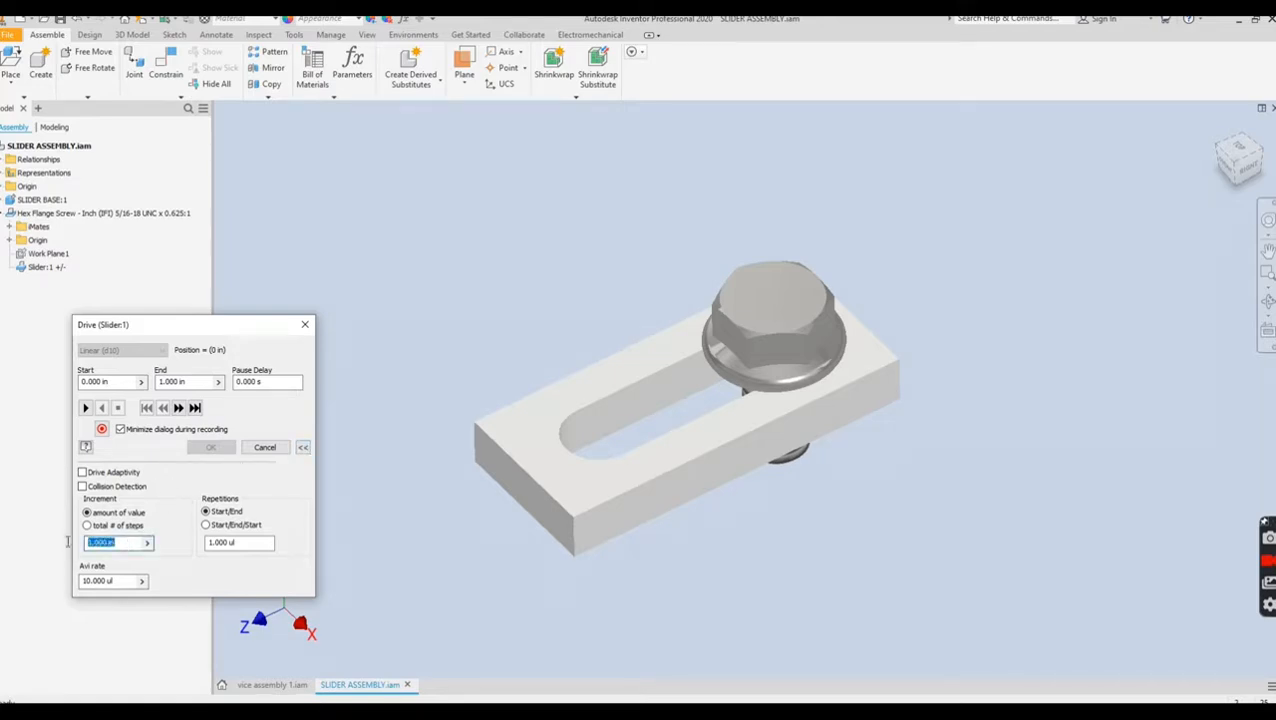
pyautogui.write('.25')
pyautogui.click(86, 408)
pyautogui.click(102, 409)
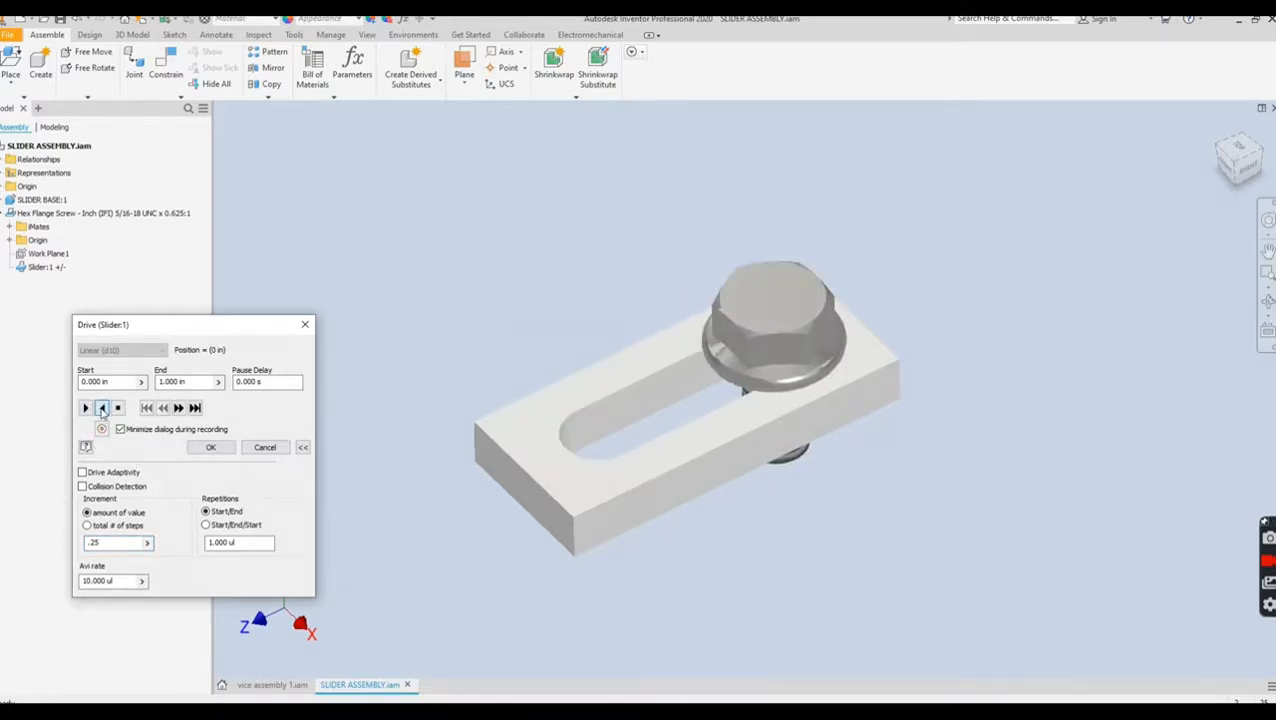
# - Reduce the drive increment to .125 in and play the screw's motion forward and in reverse
pyautogui.moveTo(100, 542); pyautogui.dragTo(52, 548)
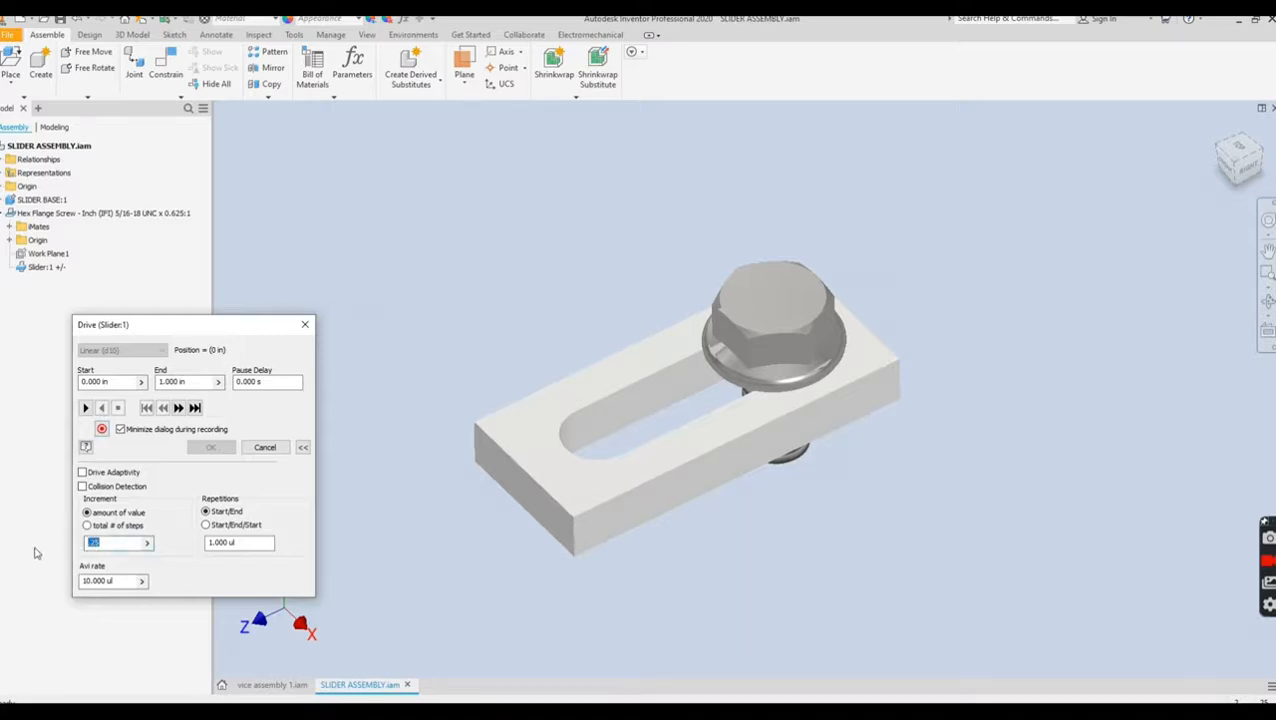
pyautogui.write('.125')
pyautogui.click(86, 408)
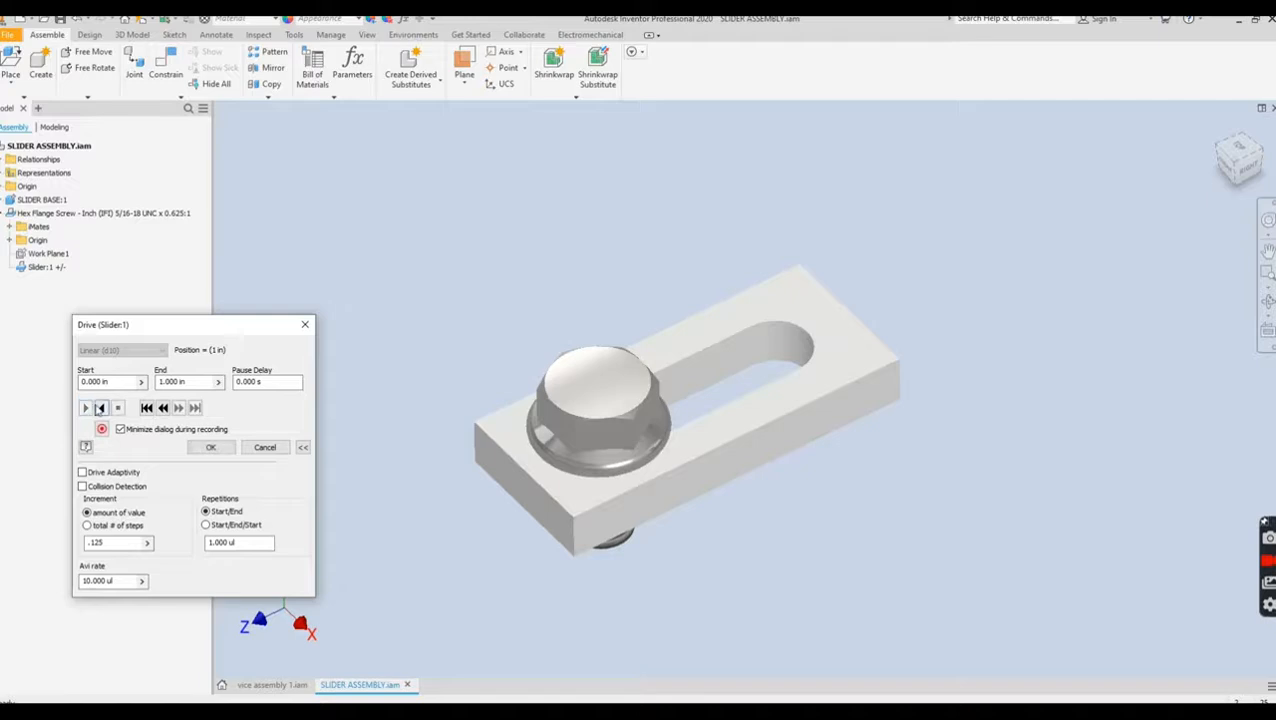
pyautogui.click(102, 409)
# - Set the drive increment to .0625 in and play the screw's travel forward, in reverse, and forward again
pyautogui.moveTo(120, 542); pyautogui.dragTo(48, 534)
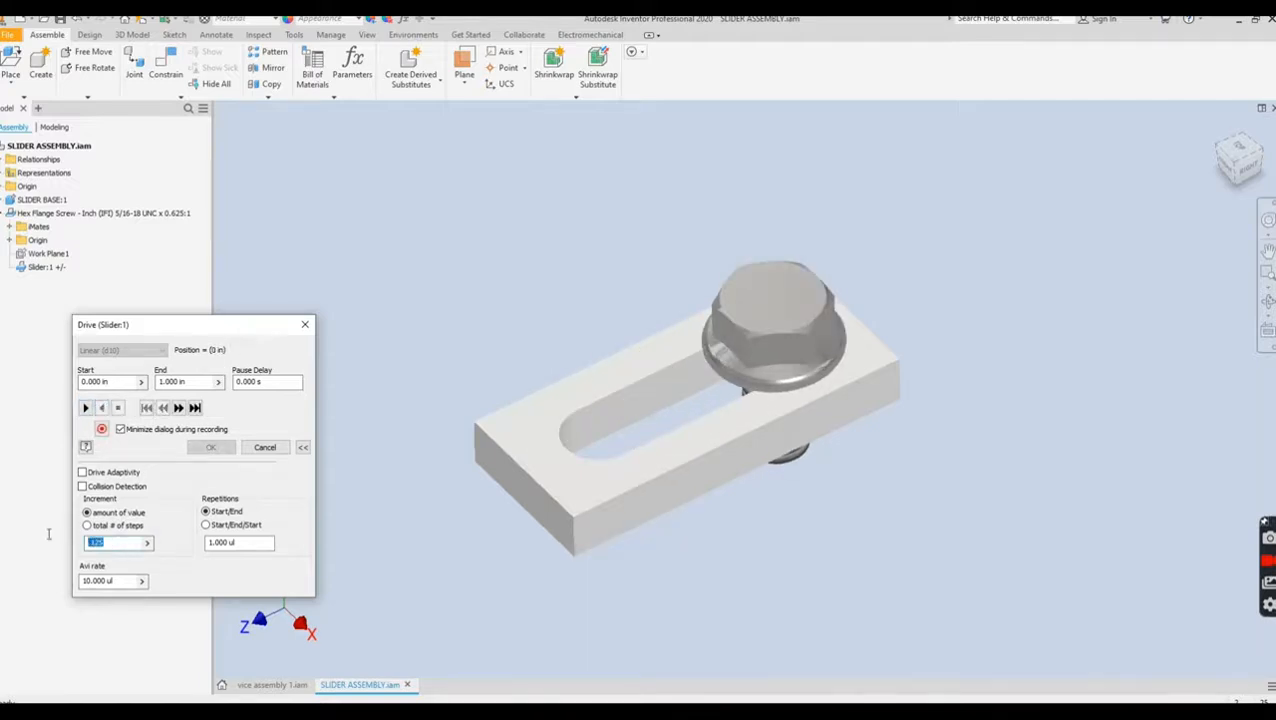
pyautogui.write('.0')
pyautogui.click(86, 408)
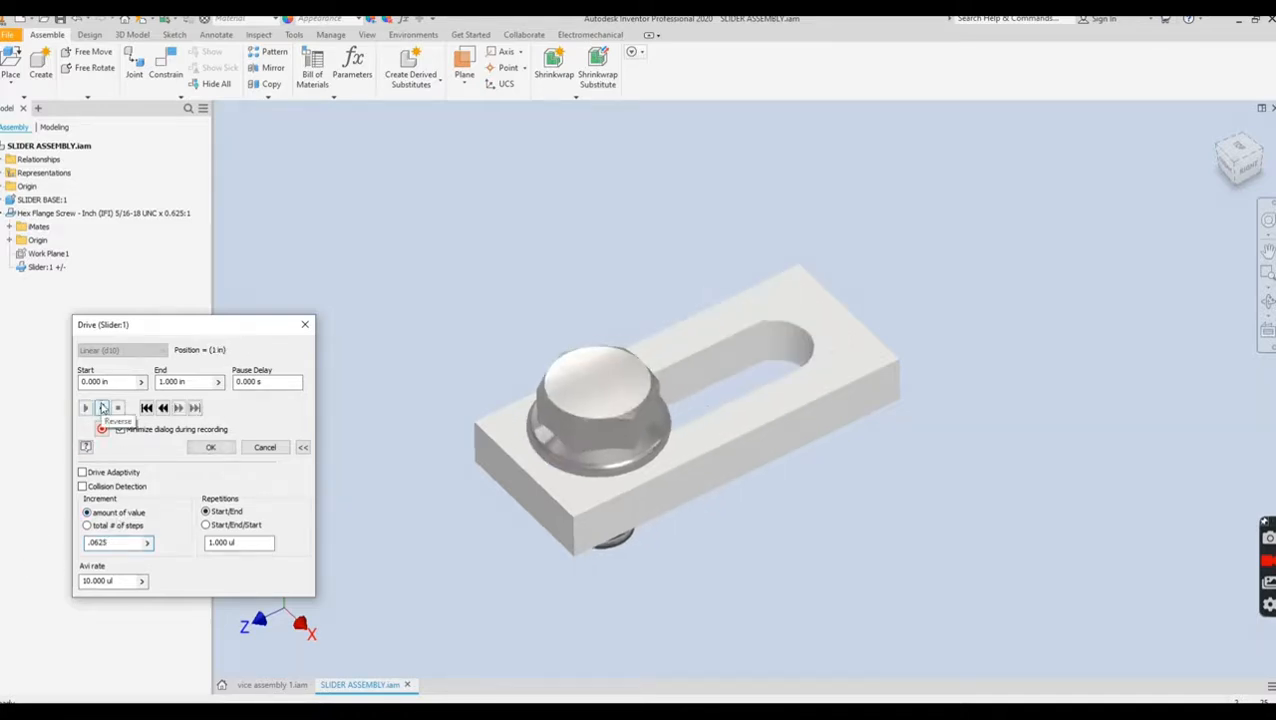
pyautogui.click(102, 408)
pyautogui.click(86, 408)
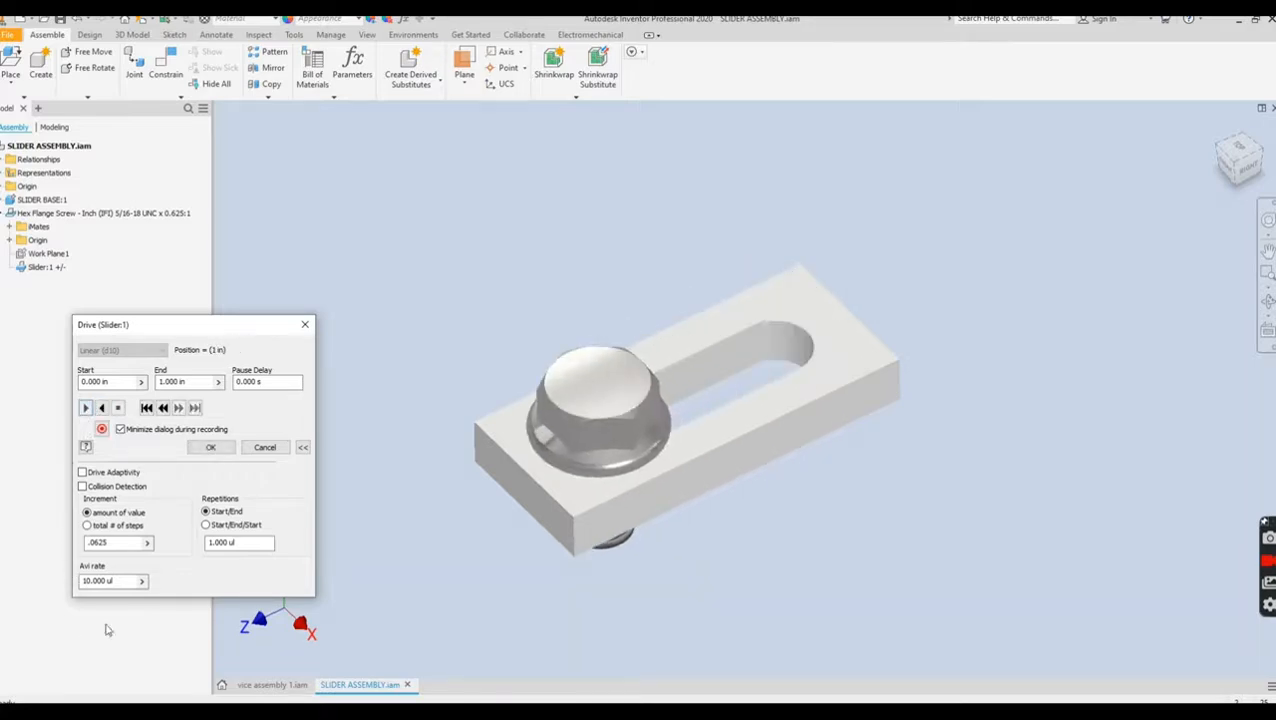
# - Set the drive increment to .031 in and play the screw's travel in both directions
pyautogui.write('.0')
pyautogui.click(102, 408)
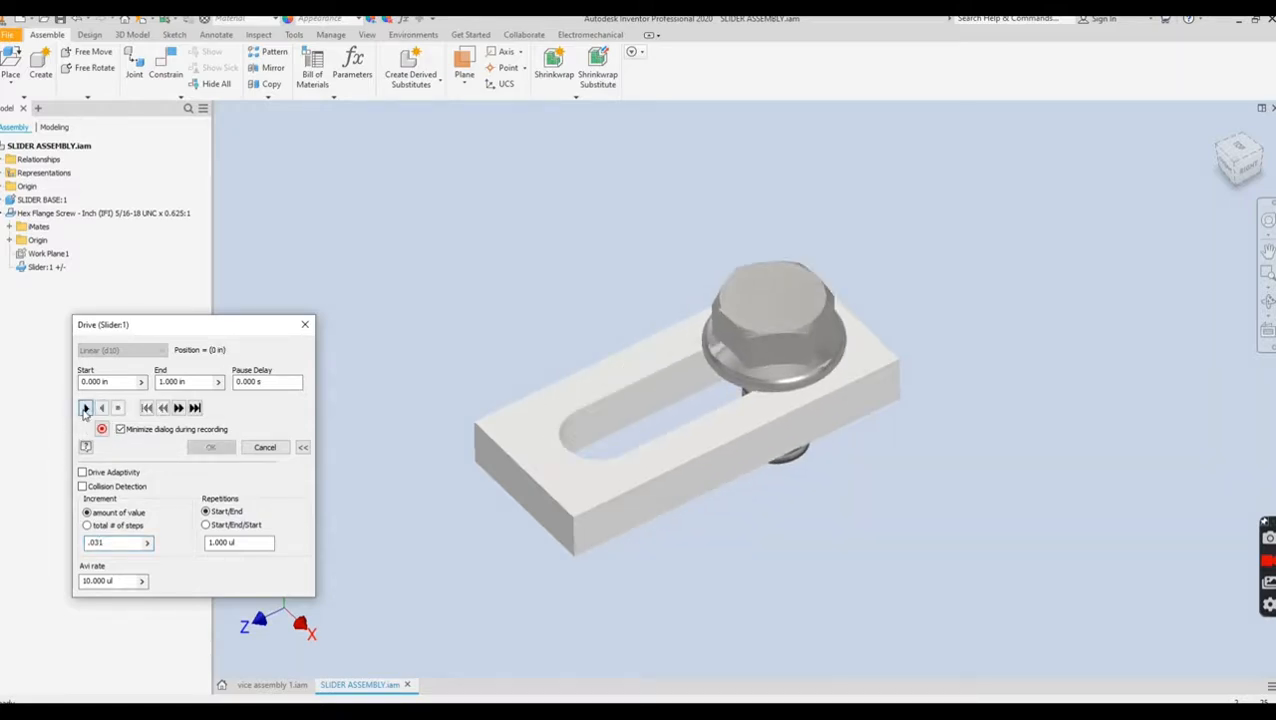
pyautogui.click(85, 408)
pyautogui.click(102, 410)
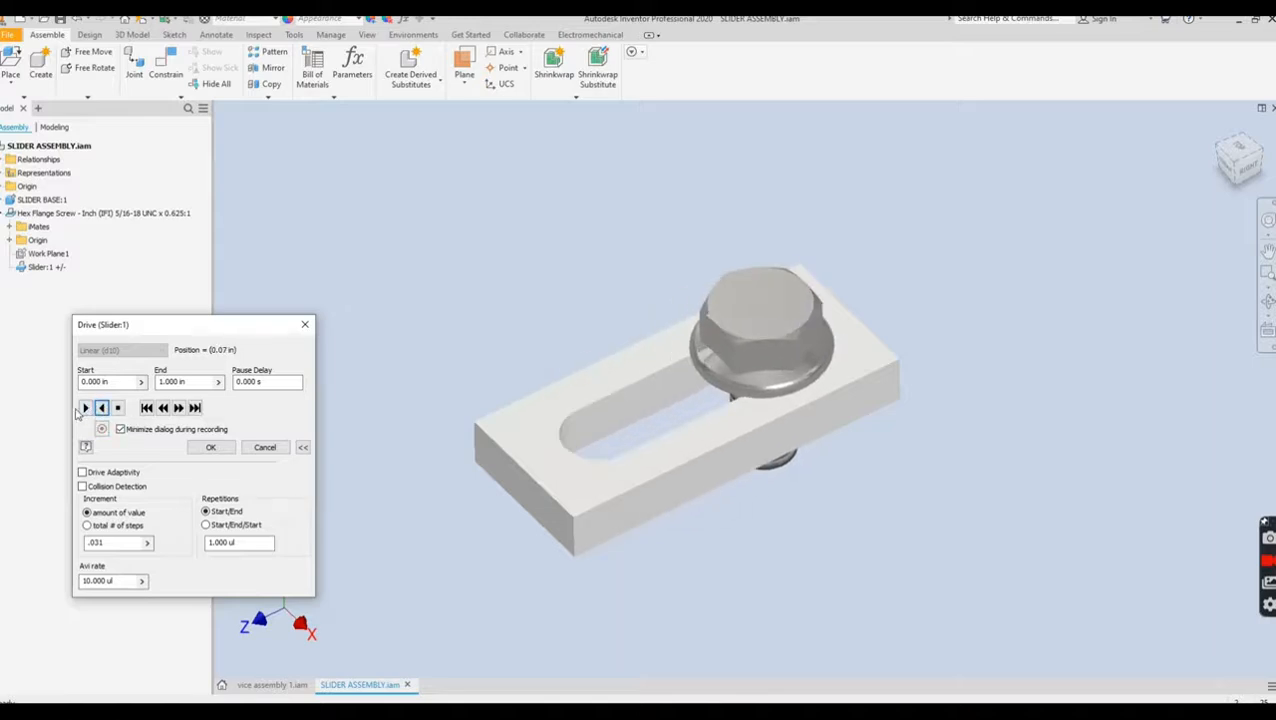
# - Replay the screw's slider motion forward and in reverse several times and accept the drive settings
pyautogui.click(85, 408)
pyautogui.click(102, 408)
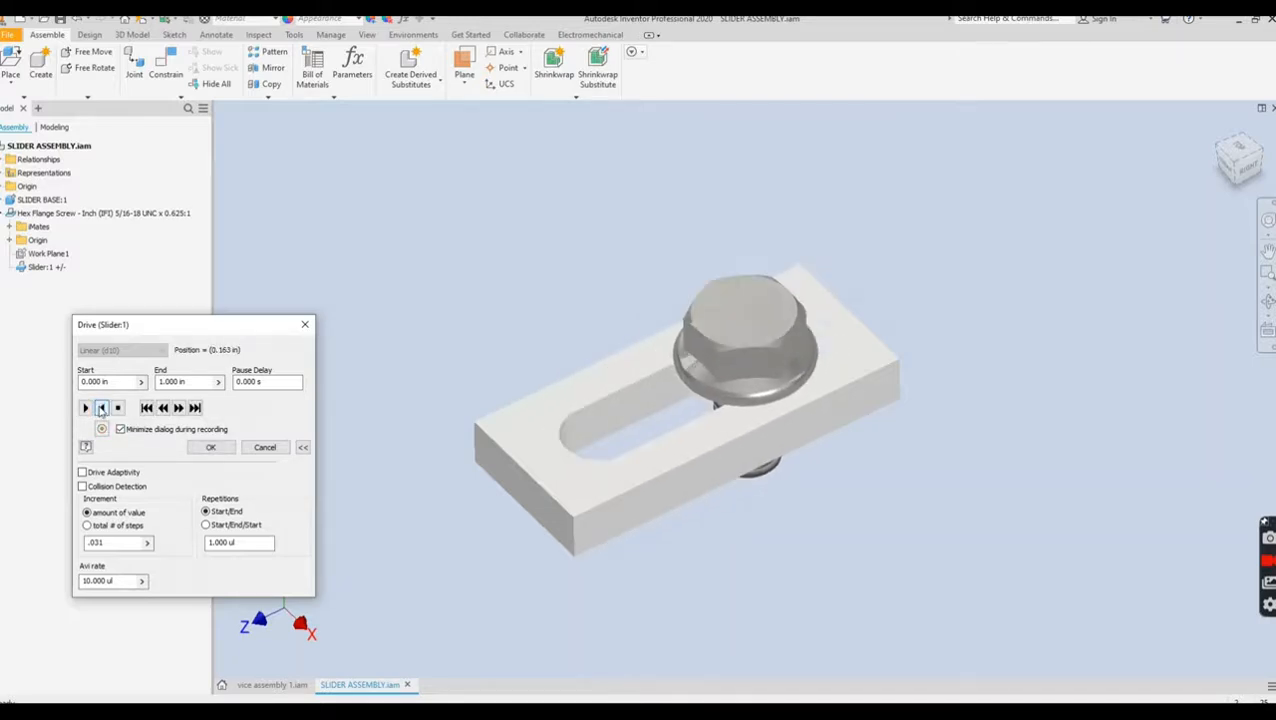
pyautogui.click(85, 408)
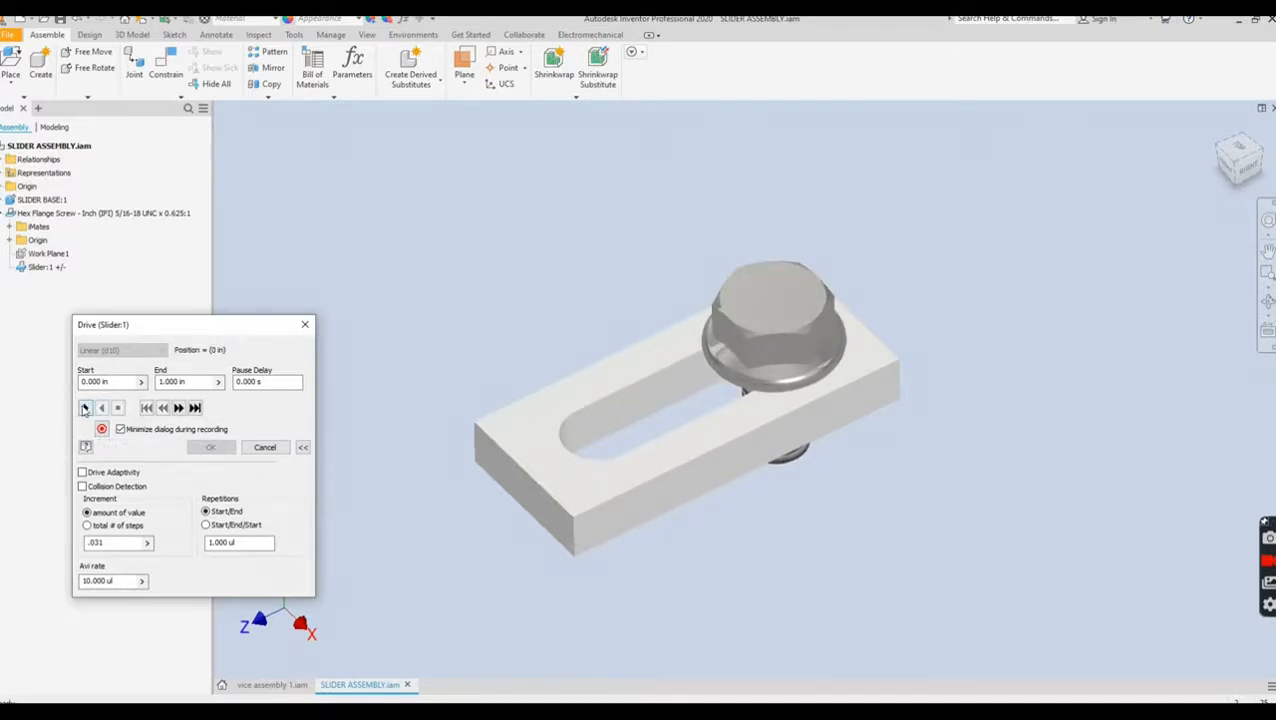
pyautogui.click(102, 408)
pyautogui.click(86, 408)
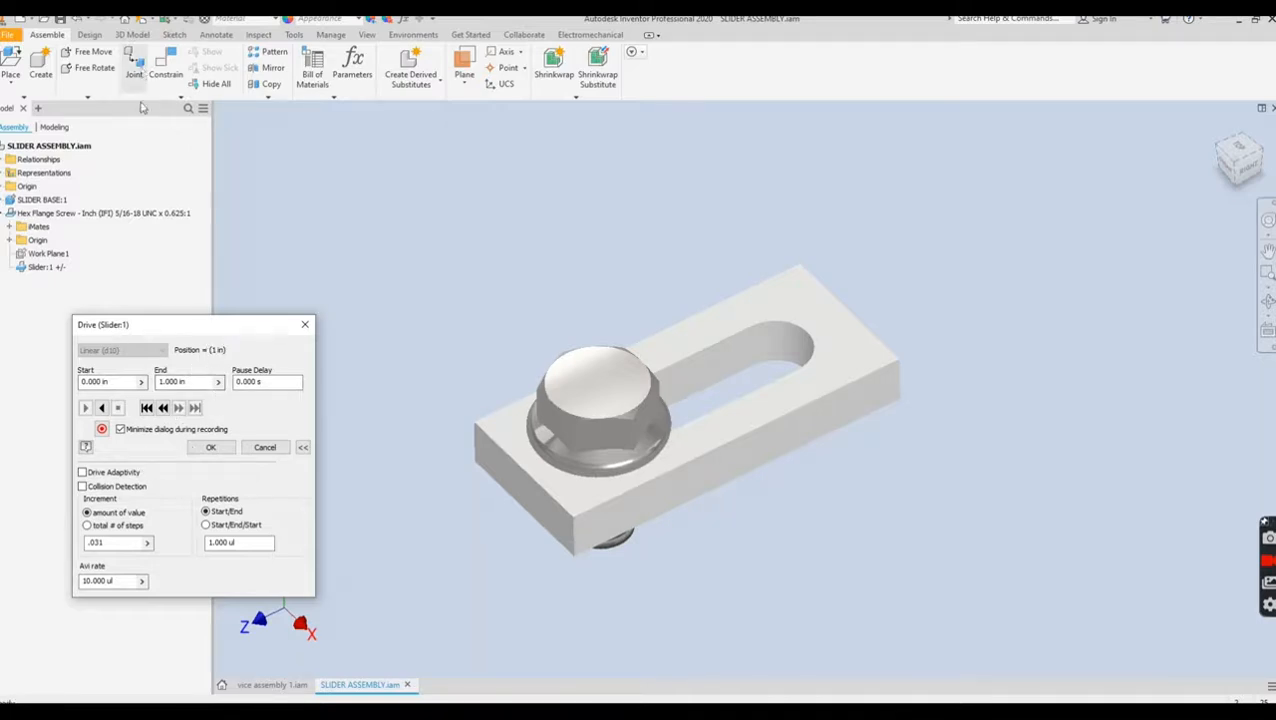
pyautogui.click(212, 449)
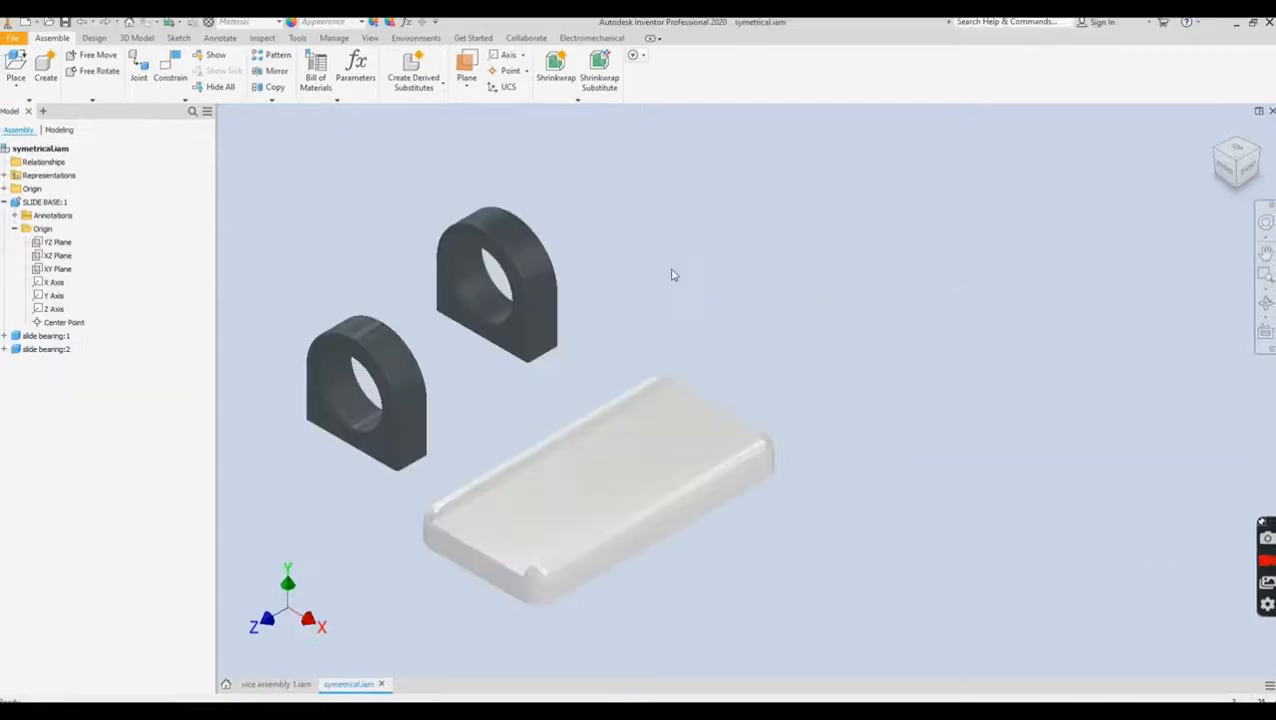
pyautogui.click(490, 327)
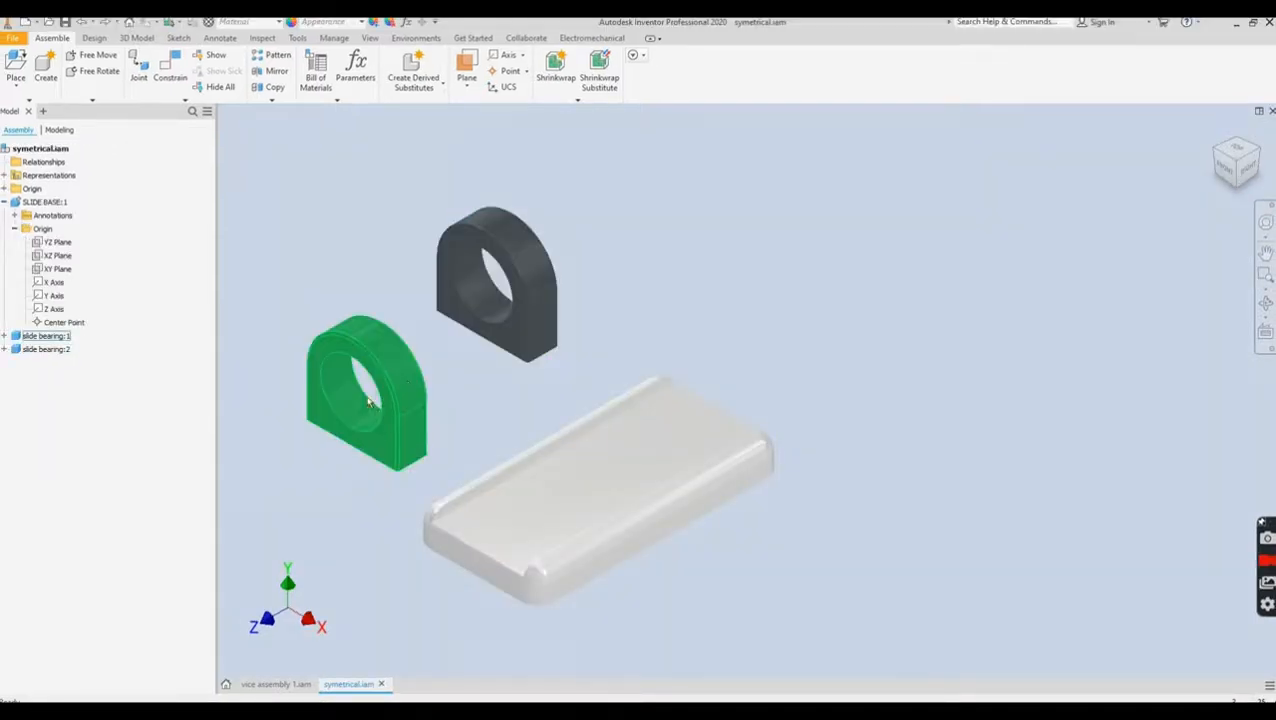
pyautogui.click(484, 373)
pyautogui.click(412, 440)
pyautogui.click(519, 552)
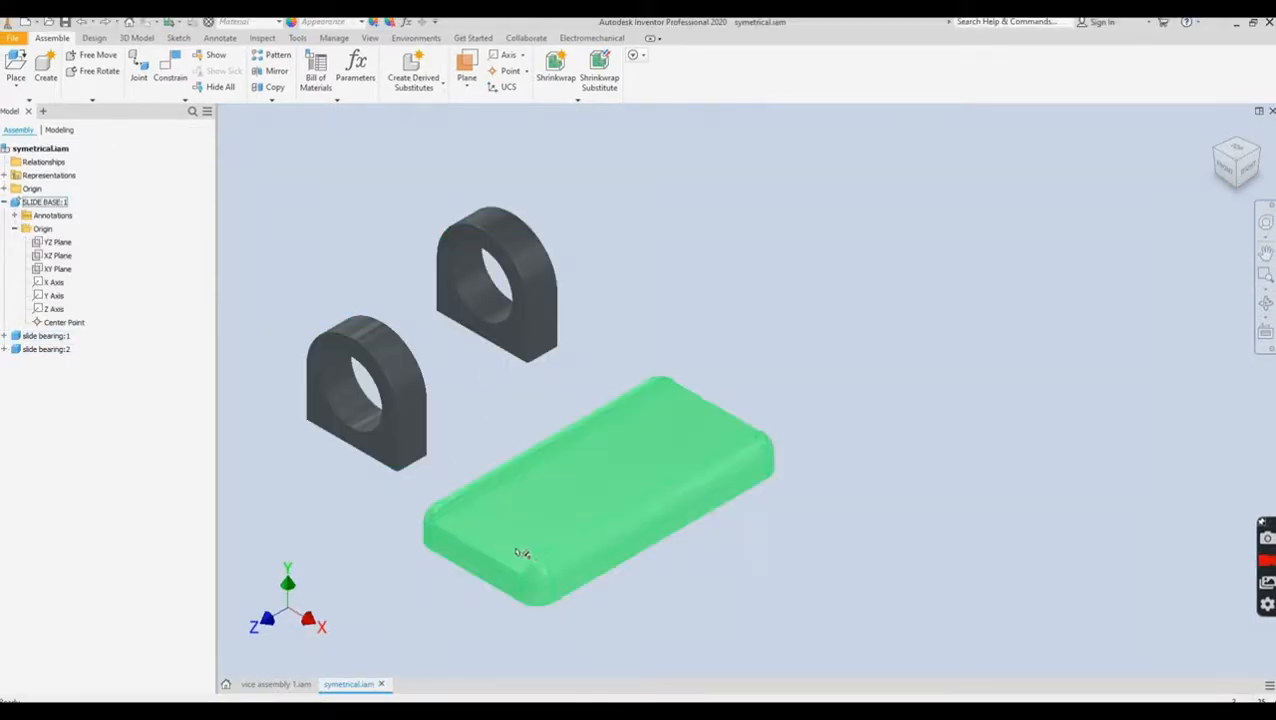
pyautogui.click(639, 327)
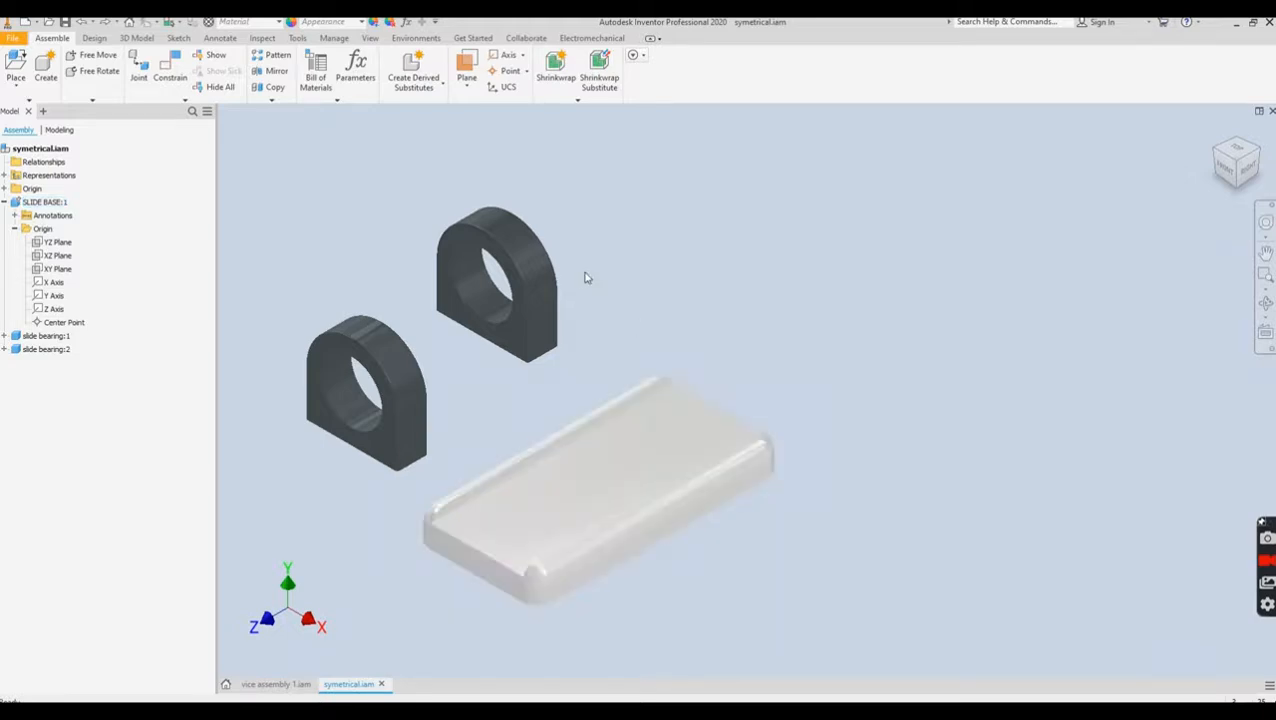
pyautogui.click(531, 296)
pyautogui.click(415, 375)
pyautogui.click(435, 365)
pyautogui.click(418, 370)
pyautogui.click(500, 308)
pyautogui.click(418, 378)
pyautogui.click(505, 352)
pyautogui.click(552, 502)
pyautogui.click(406, 401)
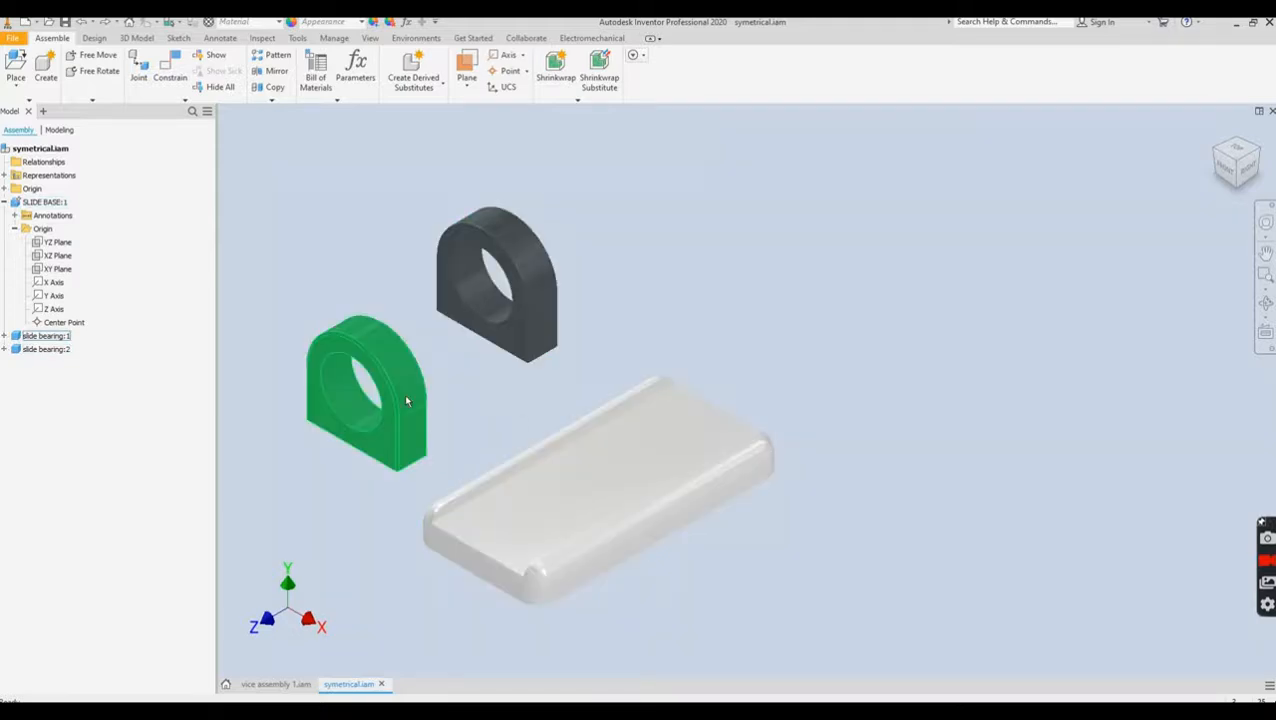
pyautogui.moveTo(420, 393); pyautogui.dragTo(424, 393)
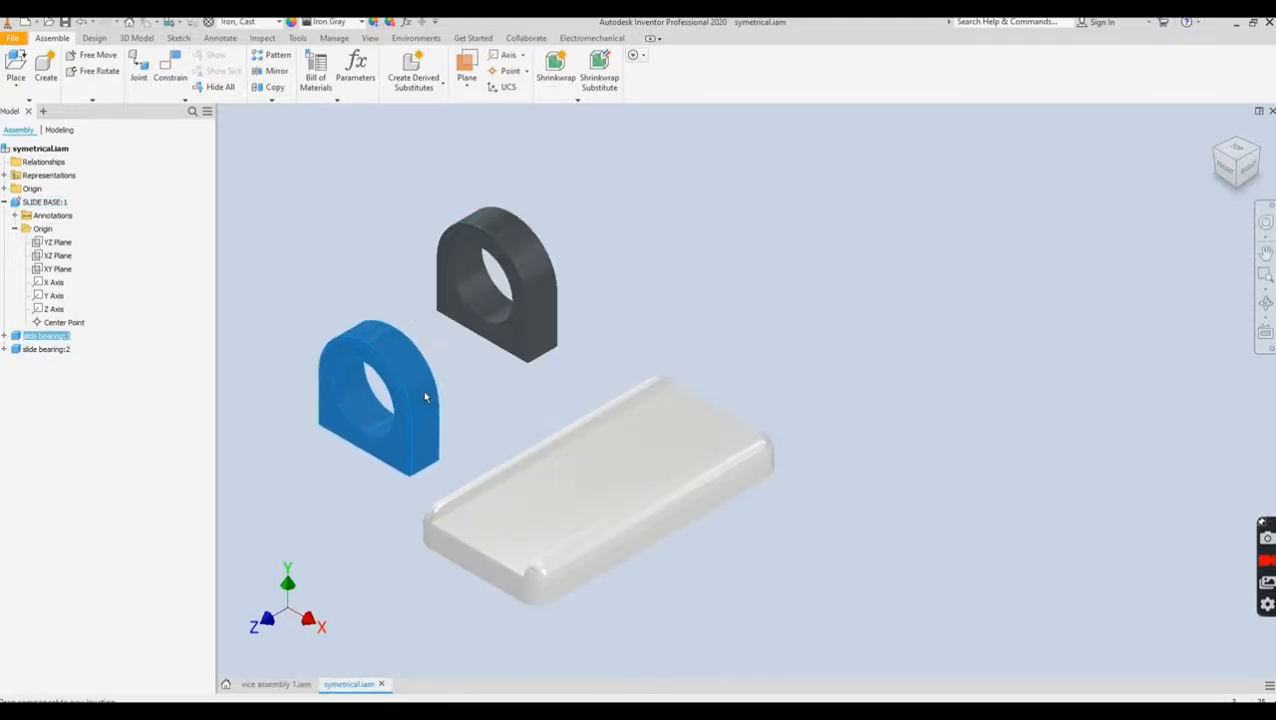
pyautogui.keyDown('ctrl'); pyautogui.click(513, 340); pyautogui.keyUp('ctrl')
# - Start a Slider joint connecting the first slide bearing's bottom edge midpoint to the midpoint of the slide base's near end edge
pyautogui.click(140, 68)
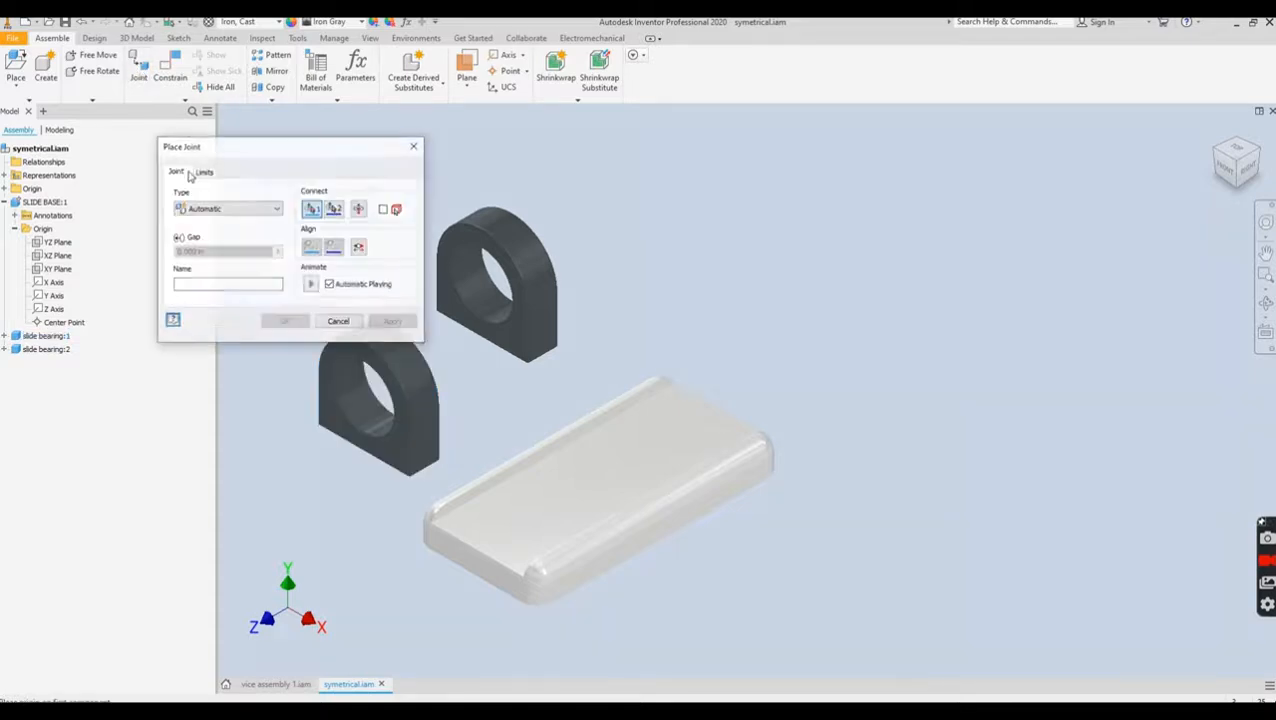
pyautogui.moveTo(306, 148); pyautogui.dragTo(326, 71)
pyautogui.click(297, 132)
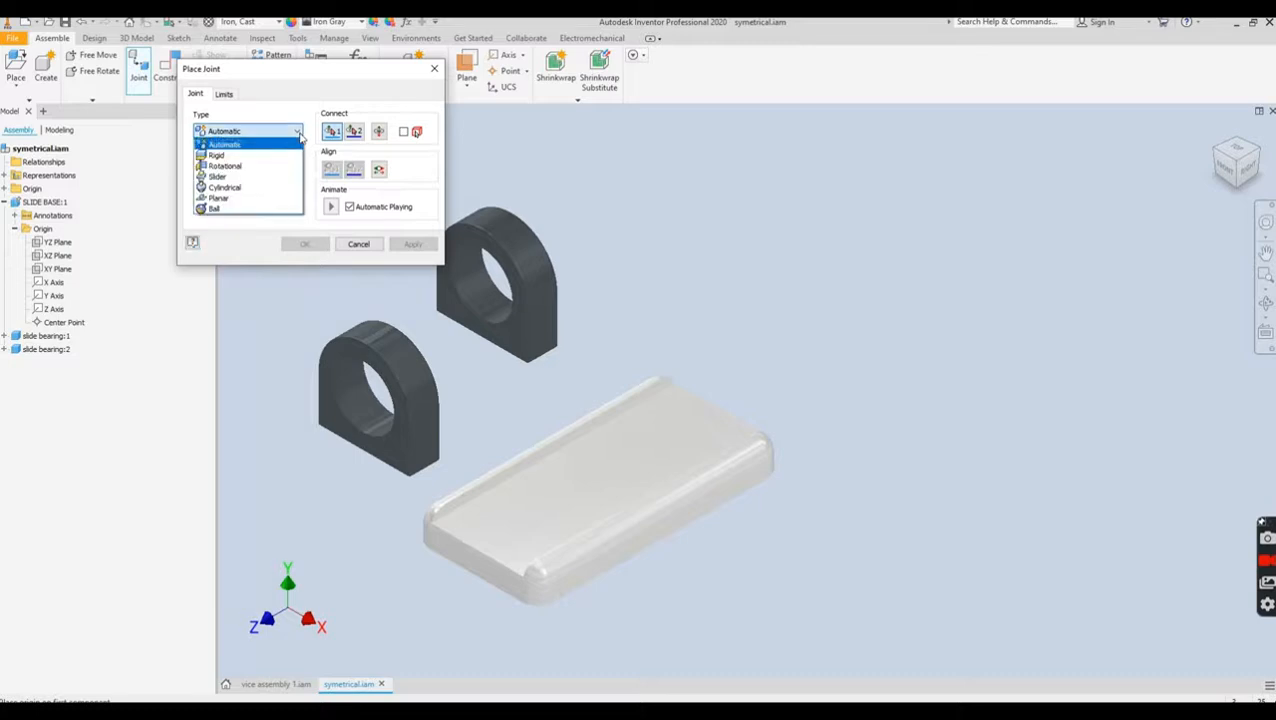
pyautogui.click(255, 178)
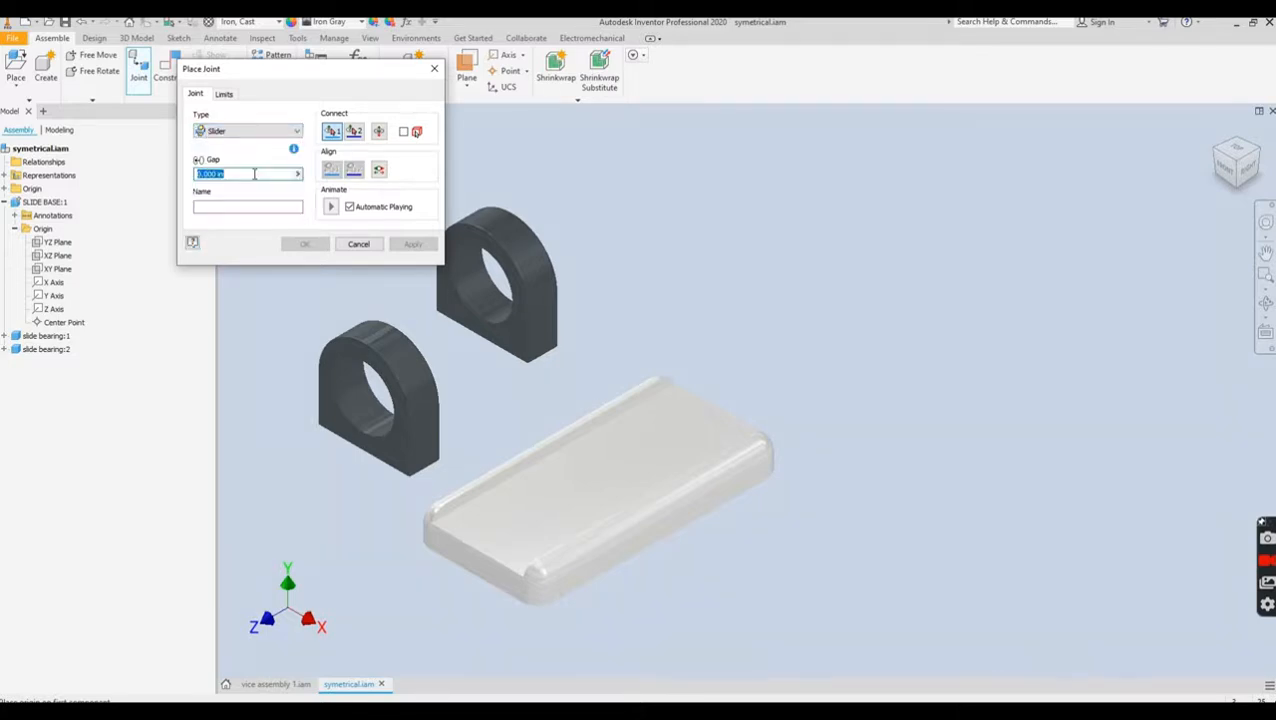
pyautogui.keyDown('shift'); pyautogui.moveTo(351, 458); pyautogui.dragTo(378, 437, button='middle'); pyautogui.keyUp('shift')
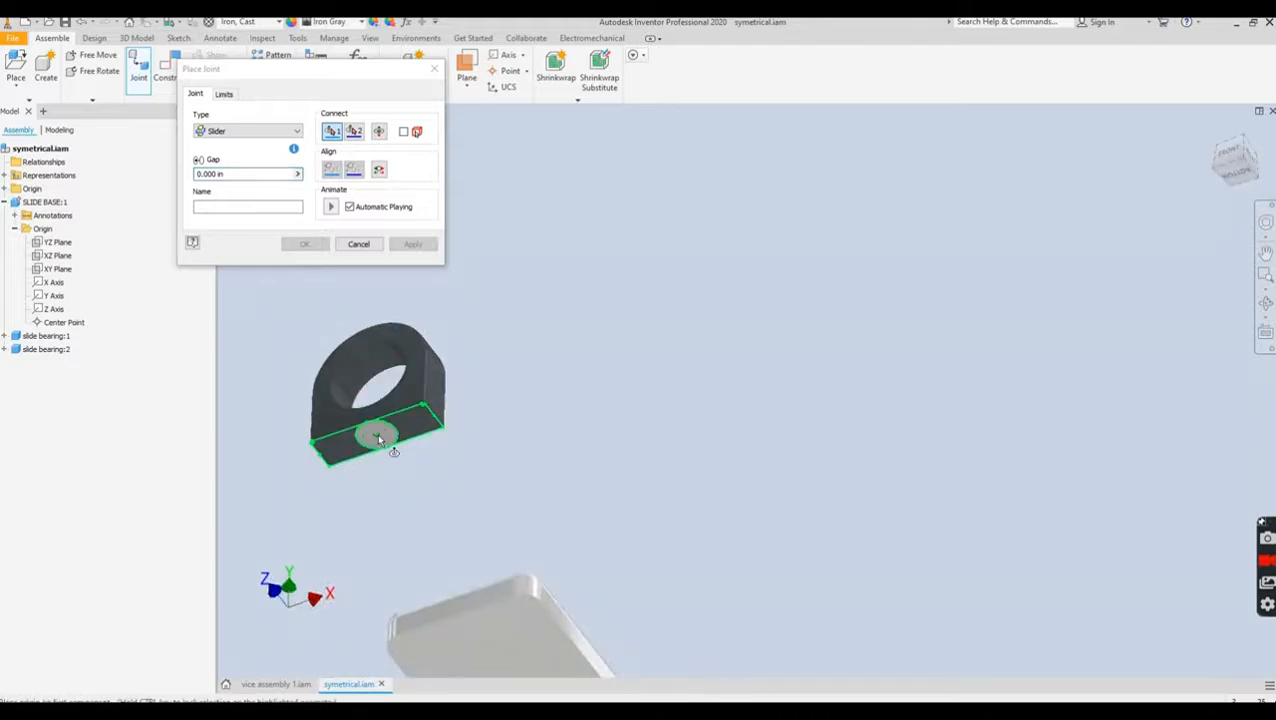
pyautogui.scroll(5, 388, 452)
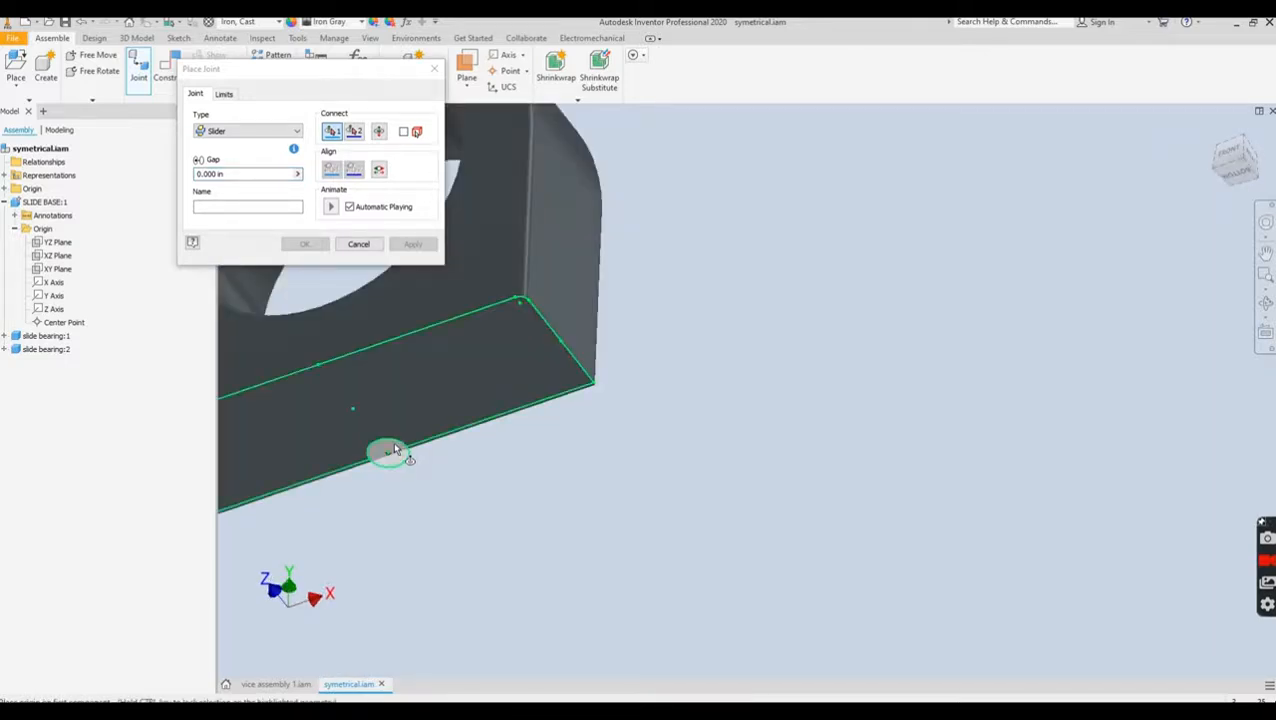
pyautogui.click(394, 450)
pyautogui.keyDown('shift'); pyautogui.moveTo(541, 515); pyautogui.dragTo(515, 615, button='middle'); pyautogui.keyUp('shift')
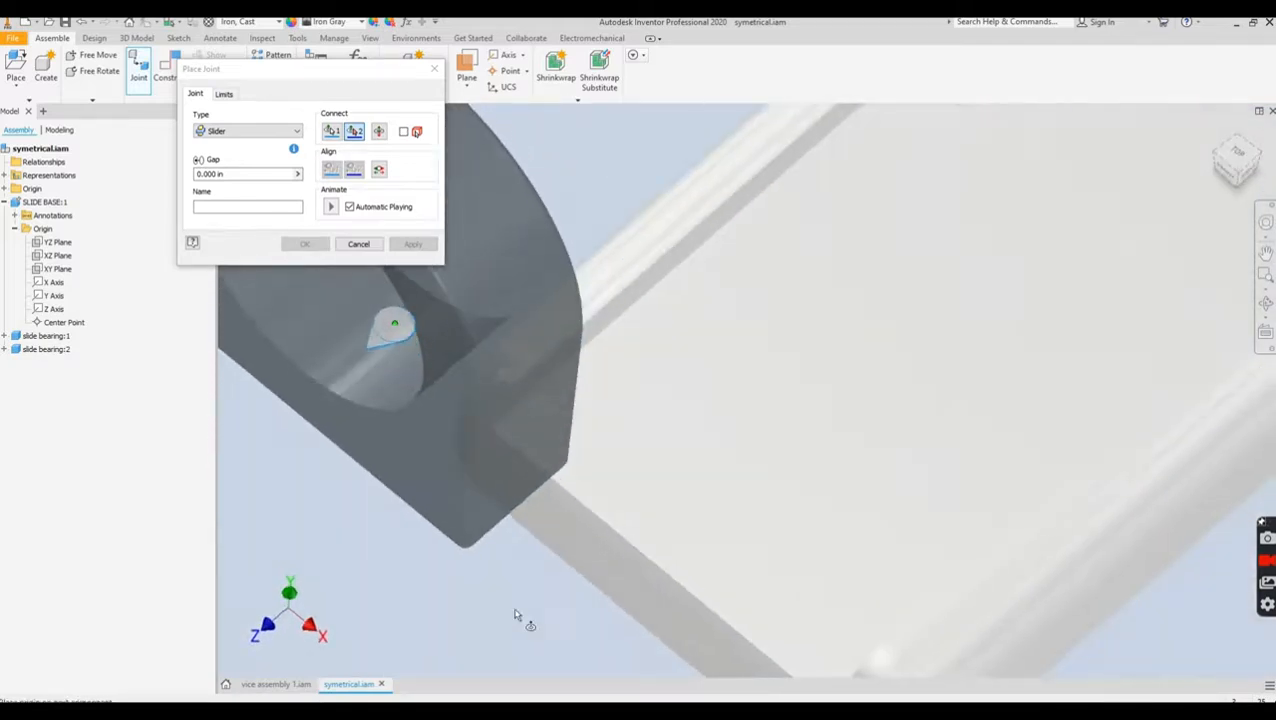
pyautogui.click(672, 571)
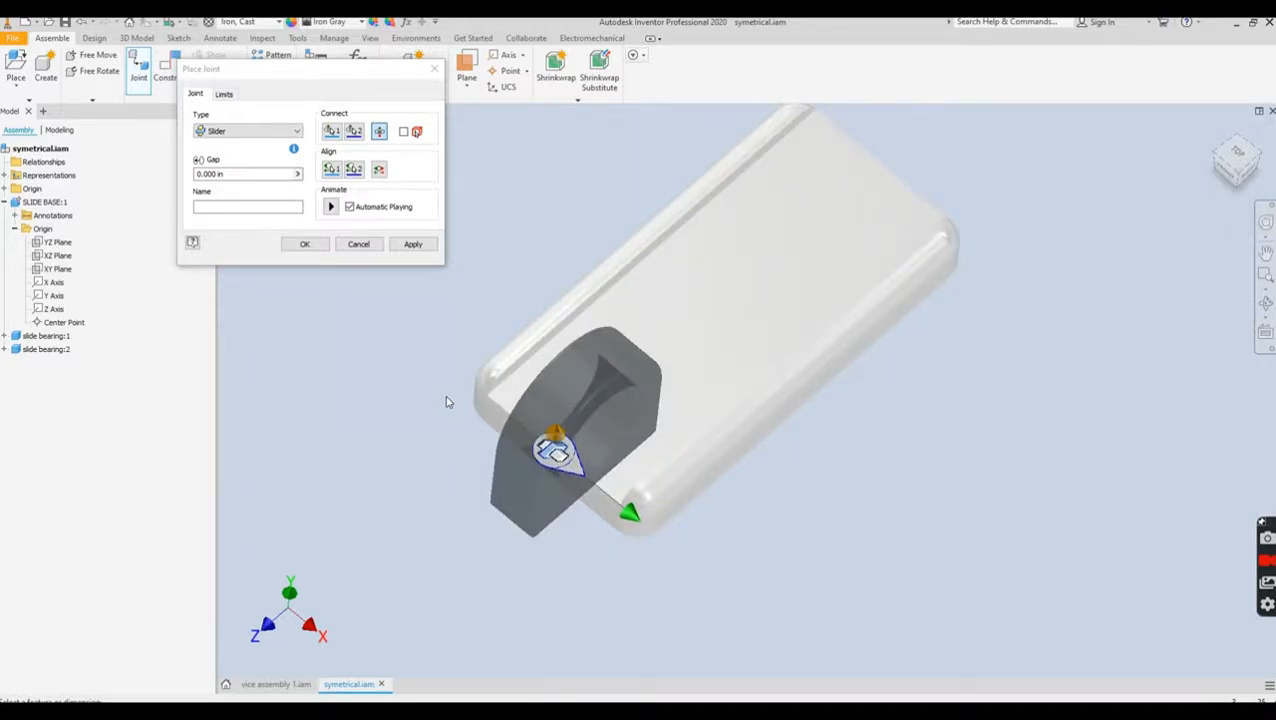
# - Align the first bearing's bottom edge with the base's short end edge, accept the Slider joint, and slide the bearing along the base
pyautogui.click(331, 169)
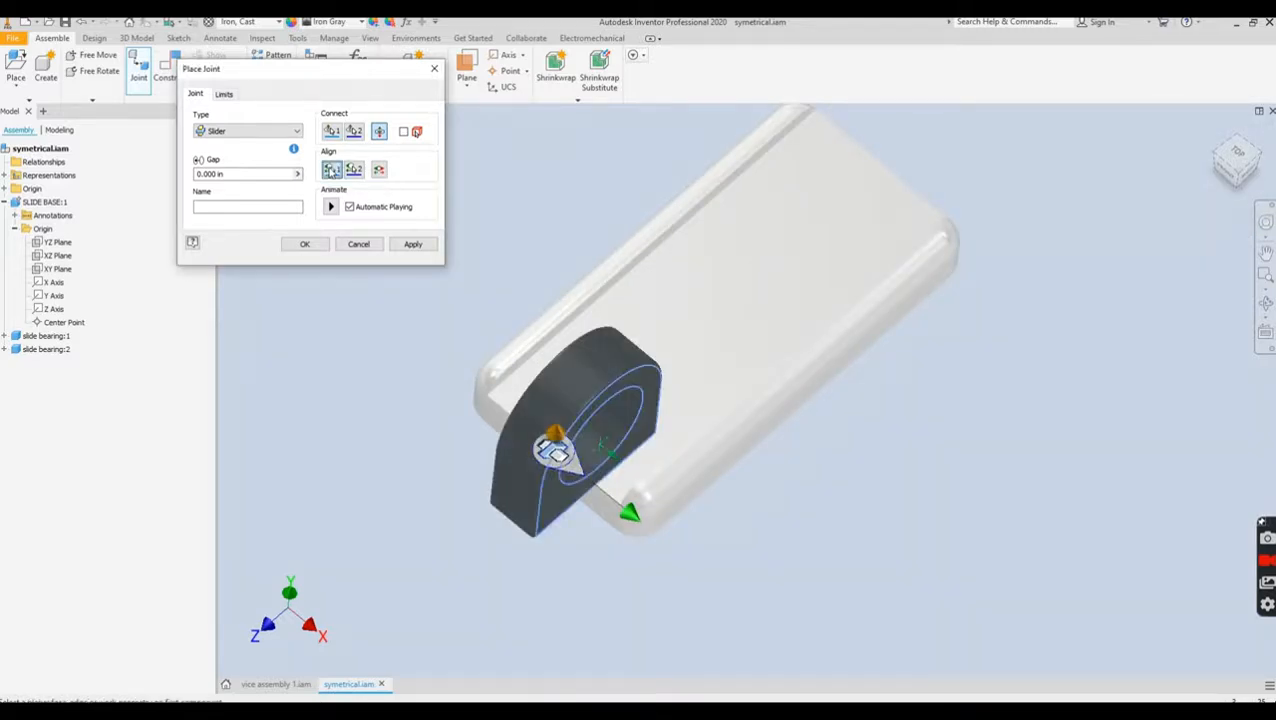
pyautogui.click(561, 498)
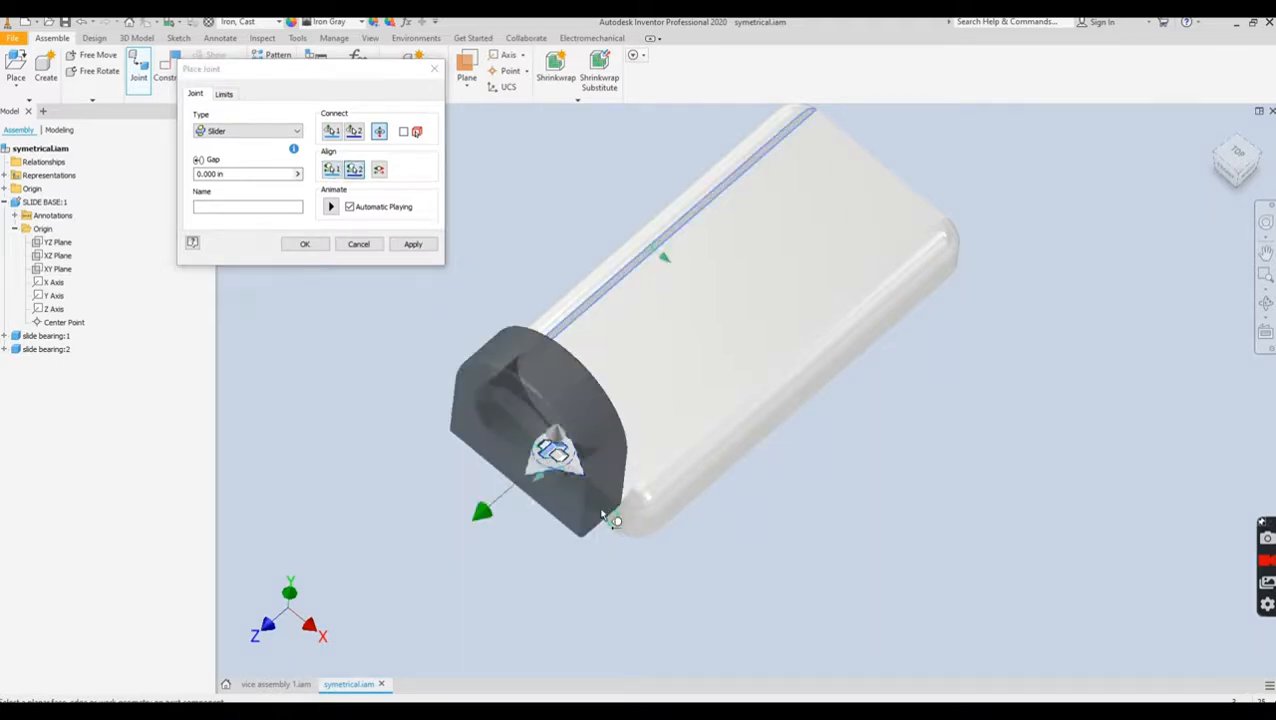
pyautogui.click(602, 515)
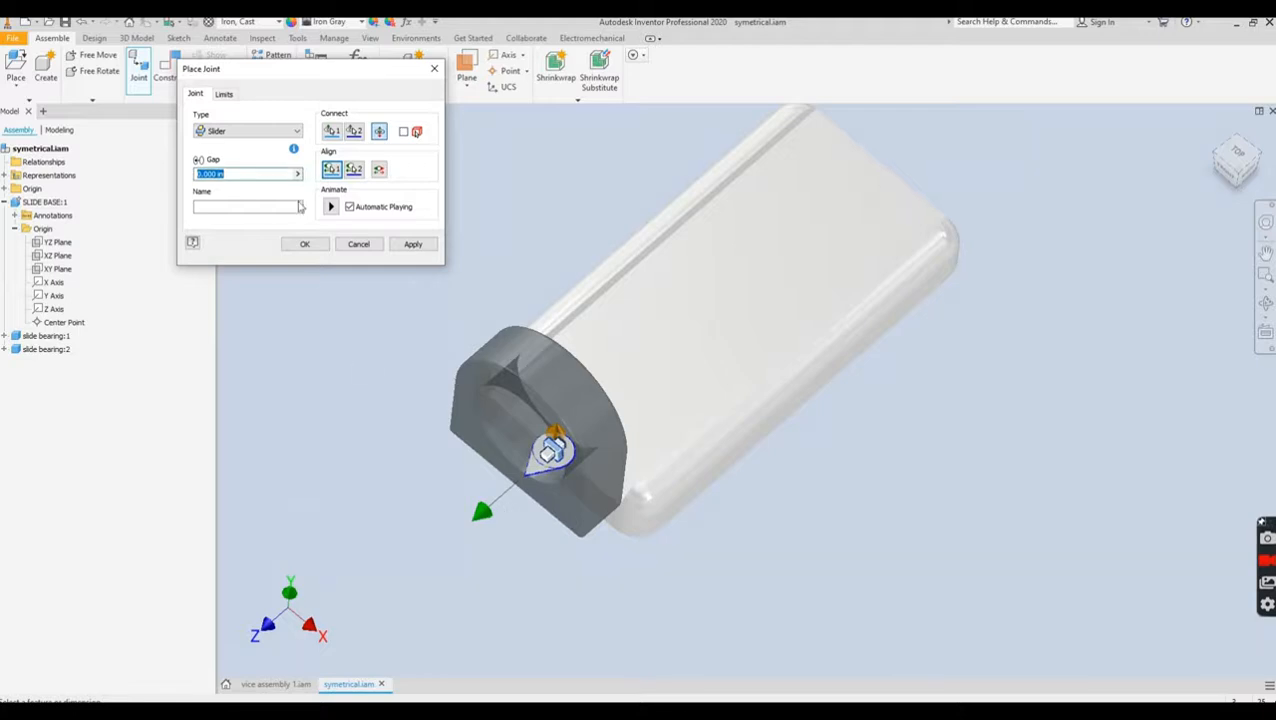
pyautogui.click(305, 244)
pyautogui.moveTo(564, 383); pyautogui.dragTo(632, 373)
# - Free-rotate the second slide bearing so its bottom face can be seen
pyautogui.scroll(-3, 632, 364)
pyautogui.moveTo(607, 214); pyautogui.dragTo(529, 473, button='middle')
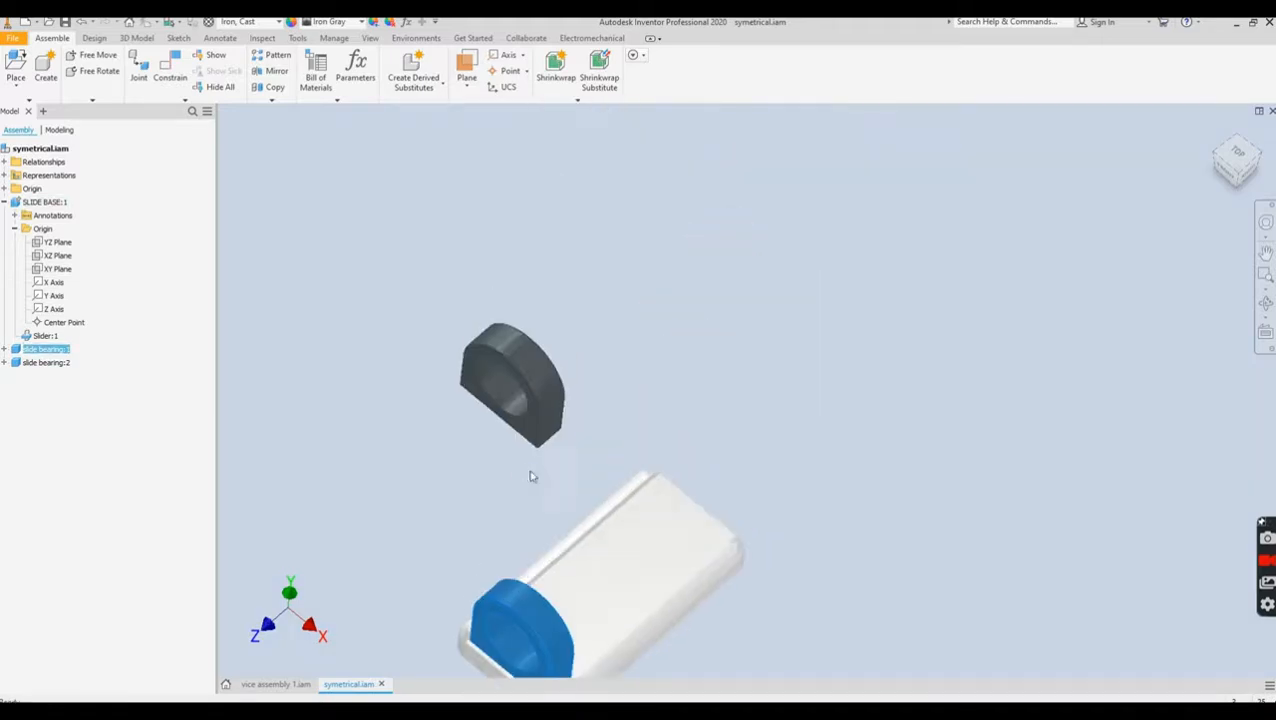
pyautogui.click(99, 70)
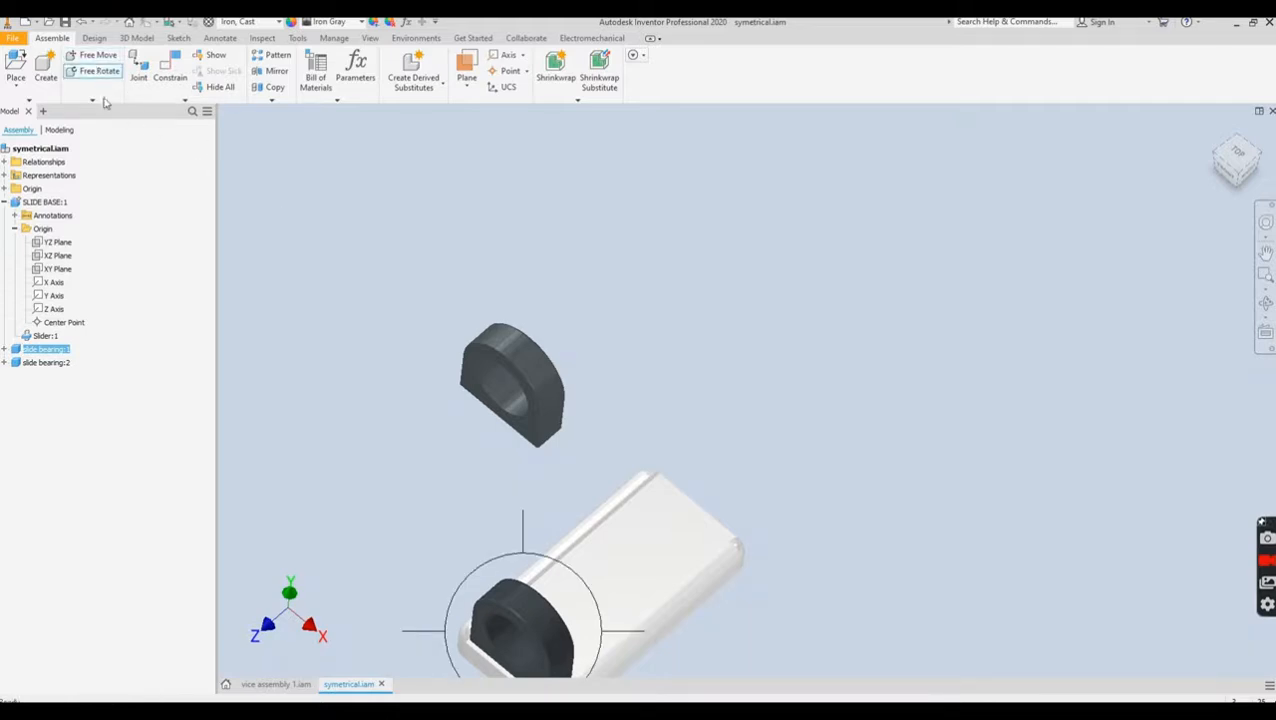
pyautogui.press('Escape')
pyautogui.click(501, 345)
pyautogui.click(99, 70)
pyautogui.moveTo(497, 350); pyautogui.dragTo(538, 233)
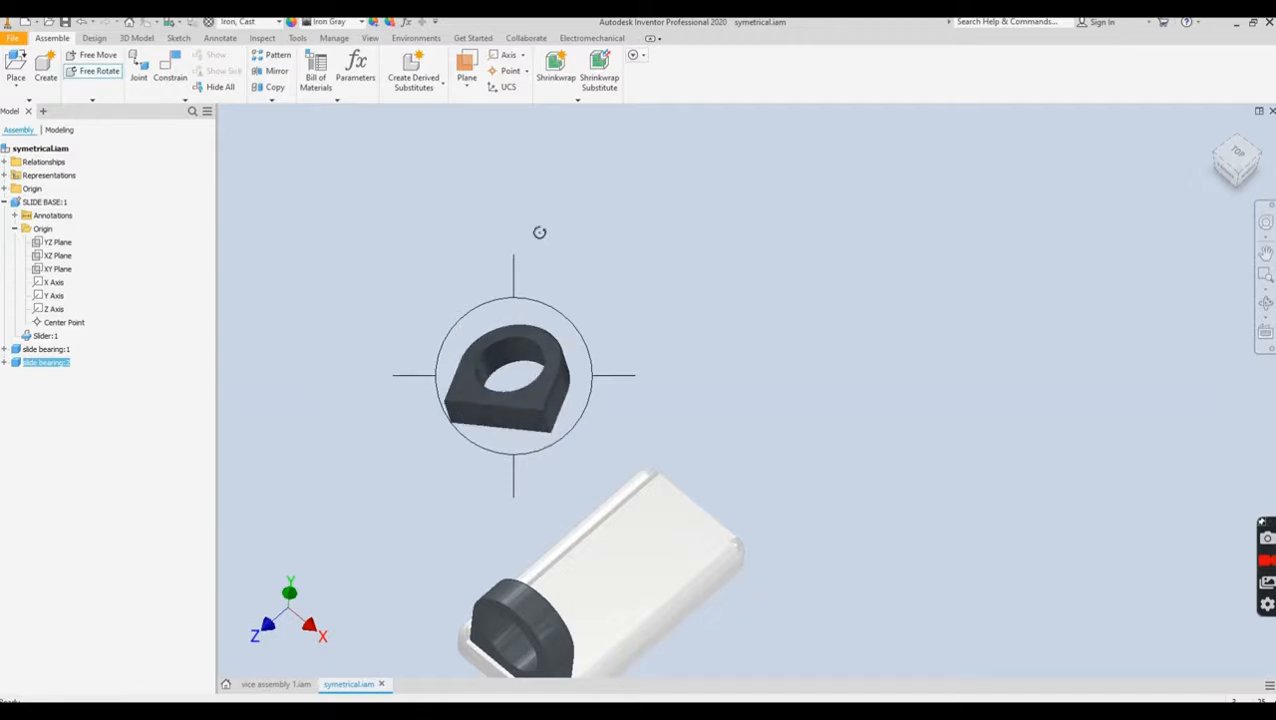
# - Start a Slider joint from the second bearing's bottom edge midpoint to the midpoint of the slide base's far end edge
pyautogui.click(140, 72)
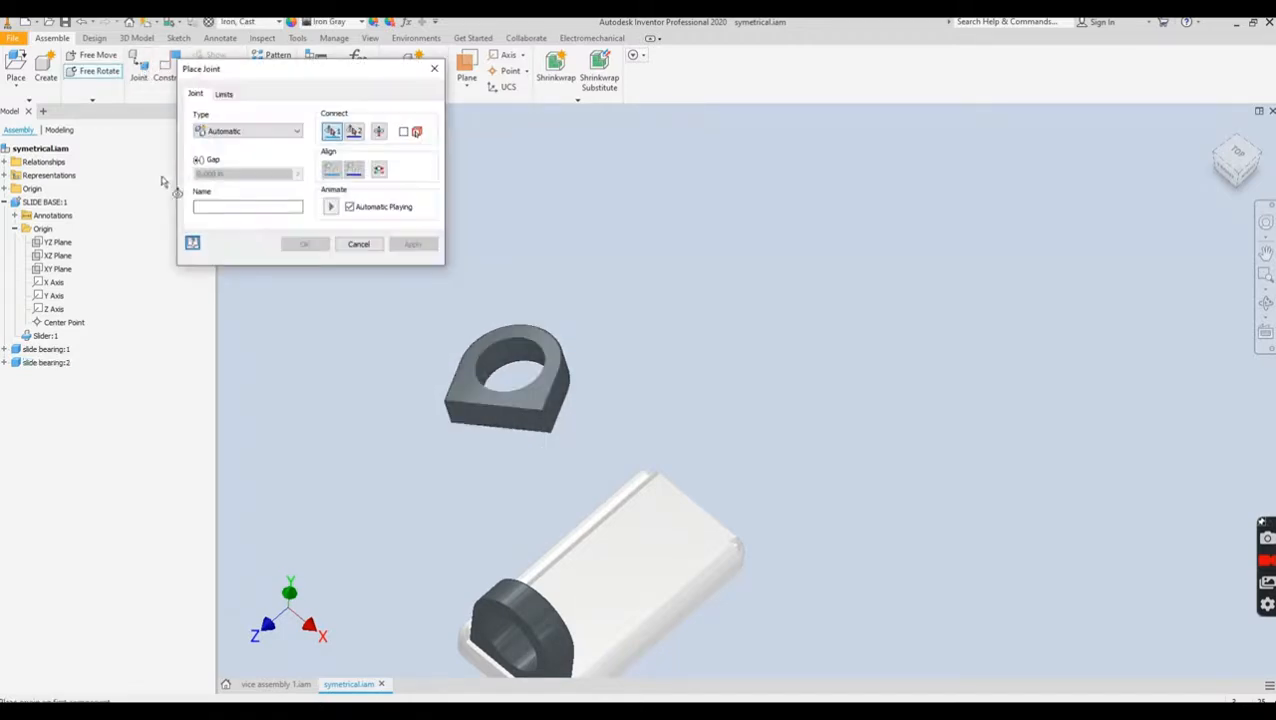
pyautogui.click(250, 131)
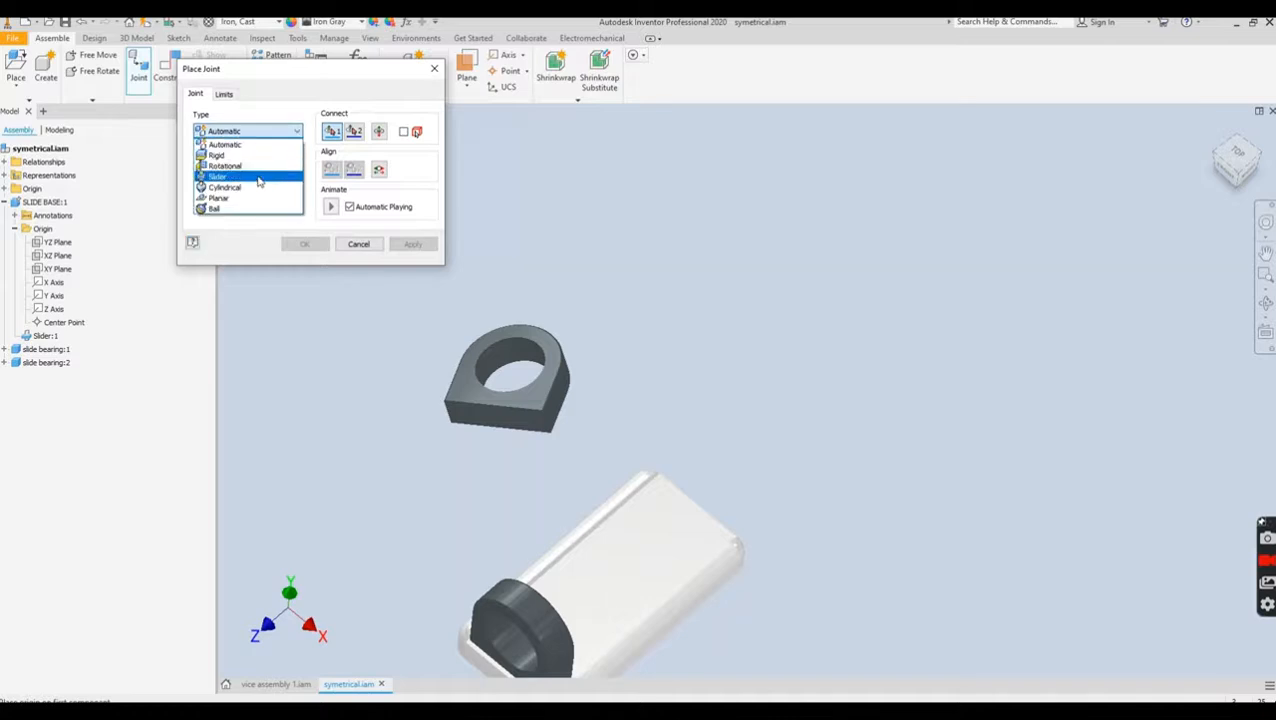
pyautogui.click(262, 176)
pyautogui.scroll(4, 477, 430)
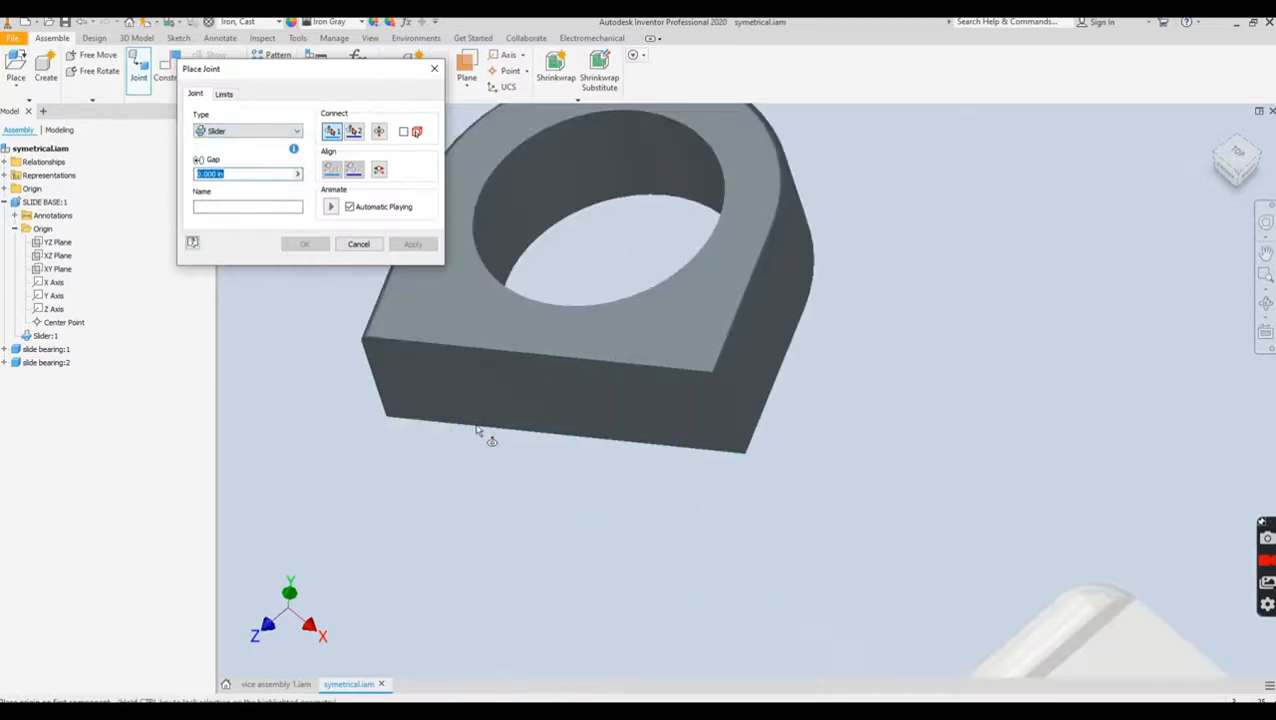
pyautogui.click(567, 432)
pyautogui.scroll(-4, 565, 428)
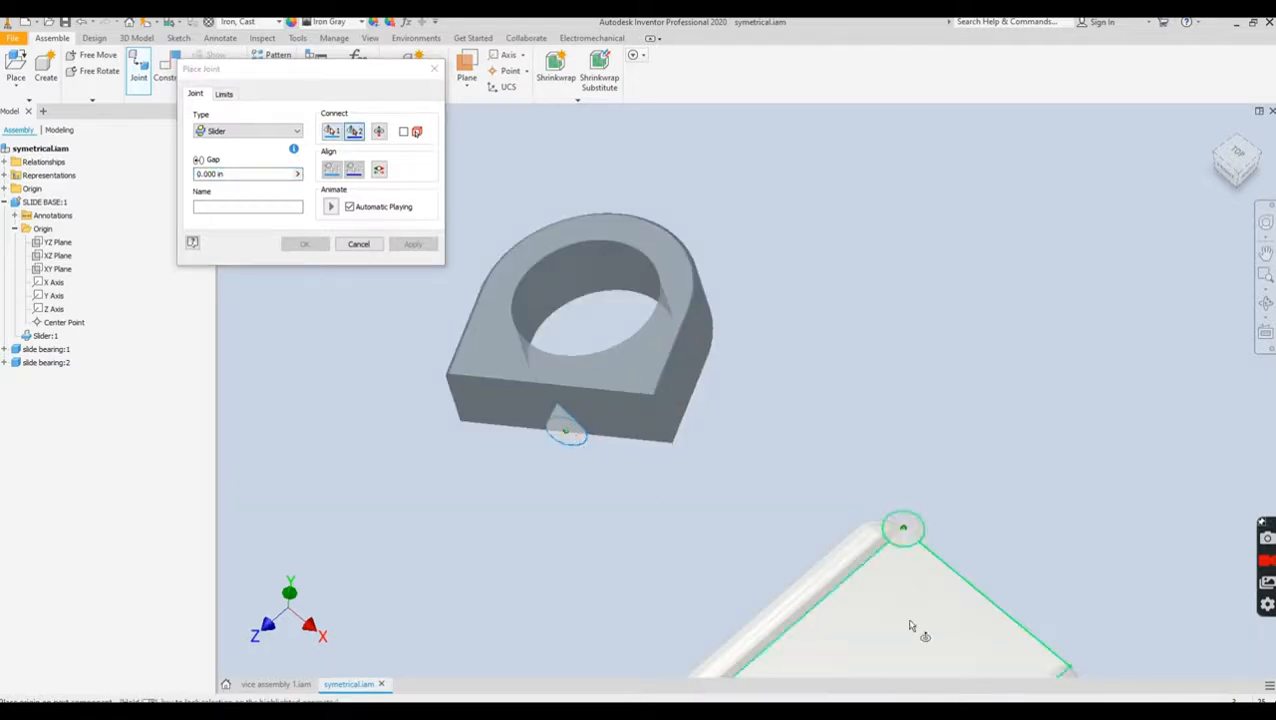
pyautogui.click(980, 620)
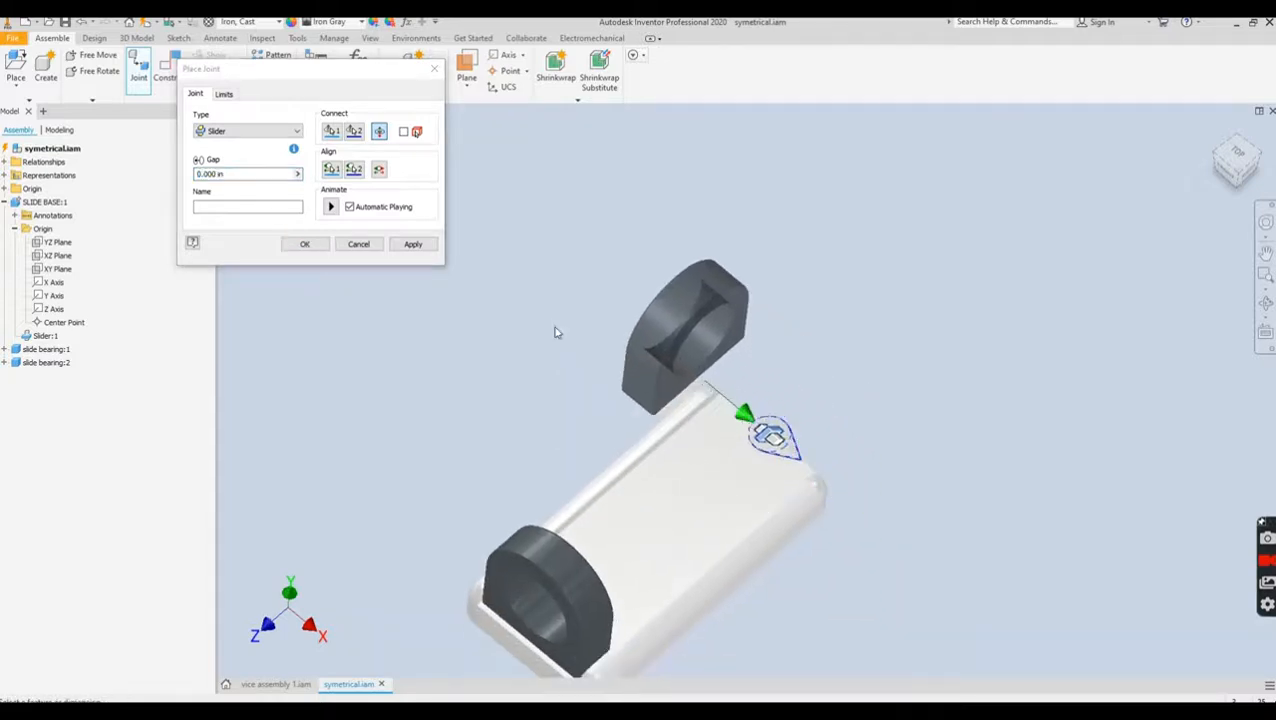
# - Align the second bearing's bottom edge with the base's short end edge and accept the Slider joint
pyautogui.click(331, 169)
pyautogui.click(843, 422)
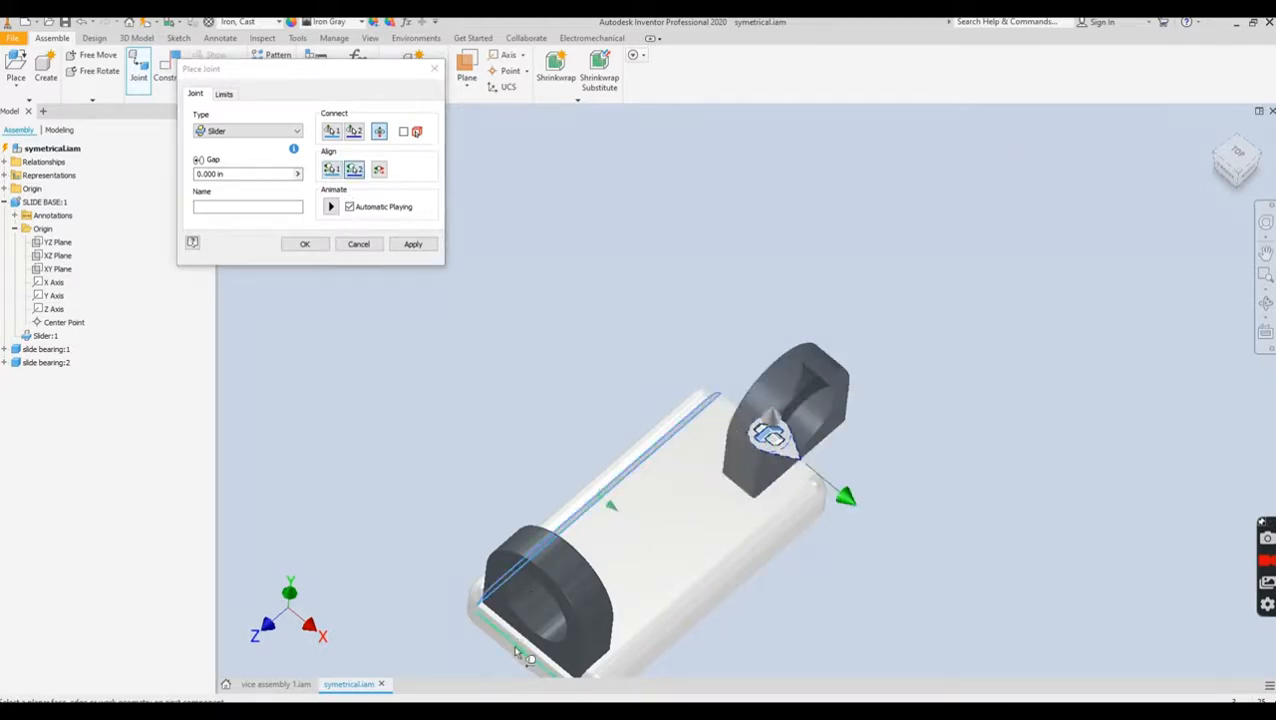
pyautogui.moveTo(518, 654); pyautogui.dragTo(603, 540, button='middle')
pyautogui.click(604, 537)
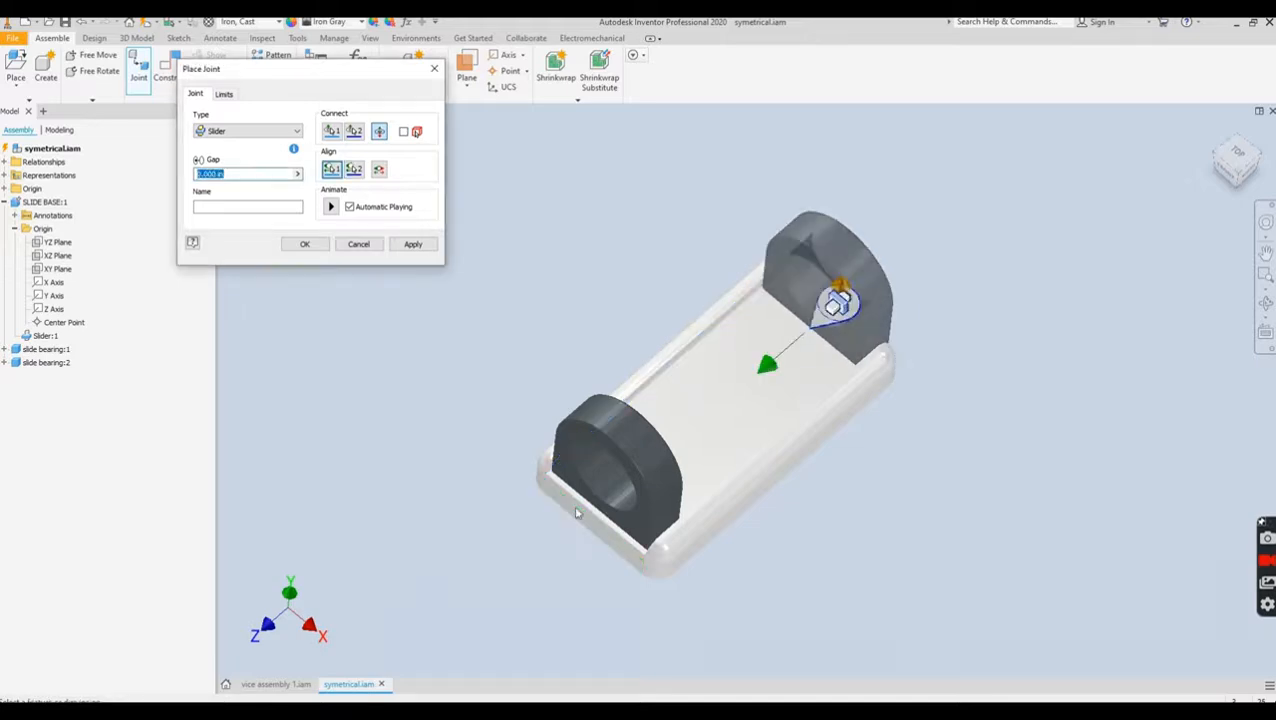
pyautogui.click(305, 244)
# - Slide the two bearings along the base until each sits beyond its own end
pyautogui.moveTo(866, 296); pyautogui.dragTo(800, 320)
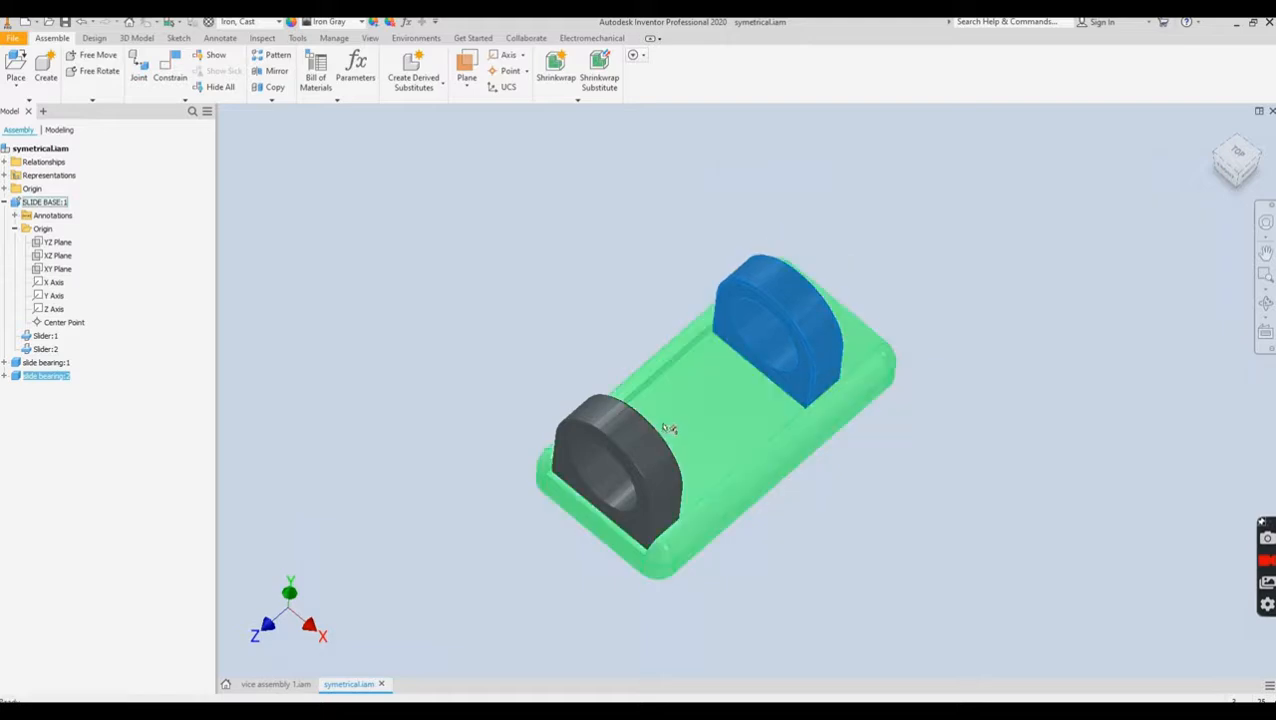
pyautogui.moveTo(648, 457); pyautogui.dragTo(524, 521)
pyautogui.click(833, 362)
pyautogui.moveTo(760, 322); pyautogui.dragTo(885, 245)
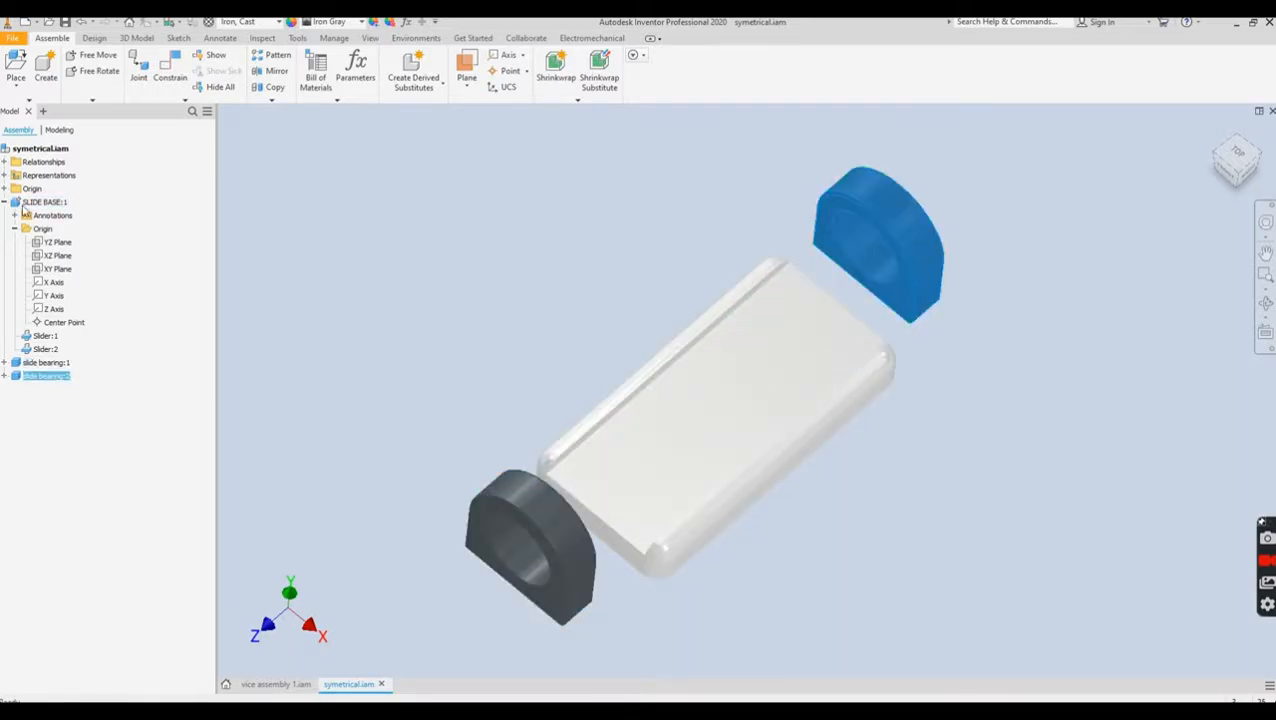
# - Turn on the visibility of the slide base's XY Plane
pyautogui.click(56, 269)
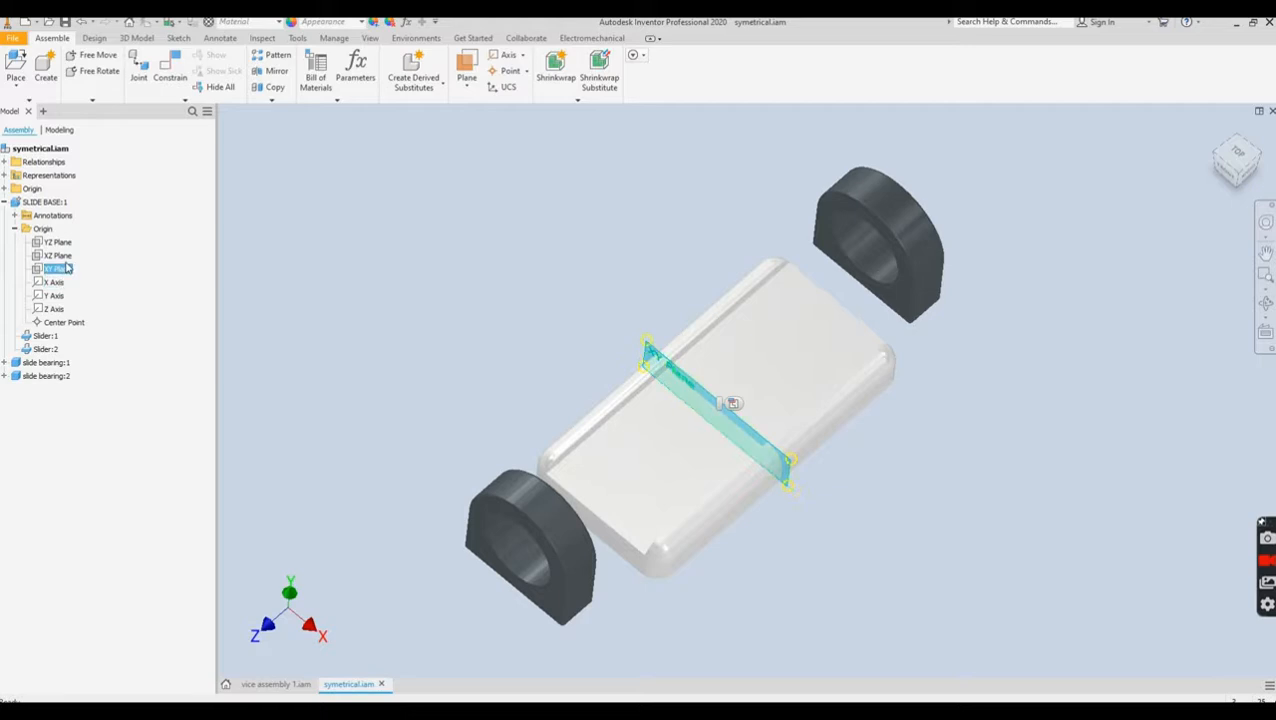
pyautogui.rightClick(64, 272)
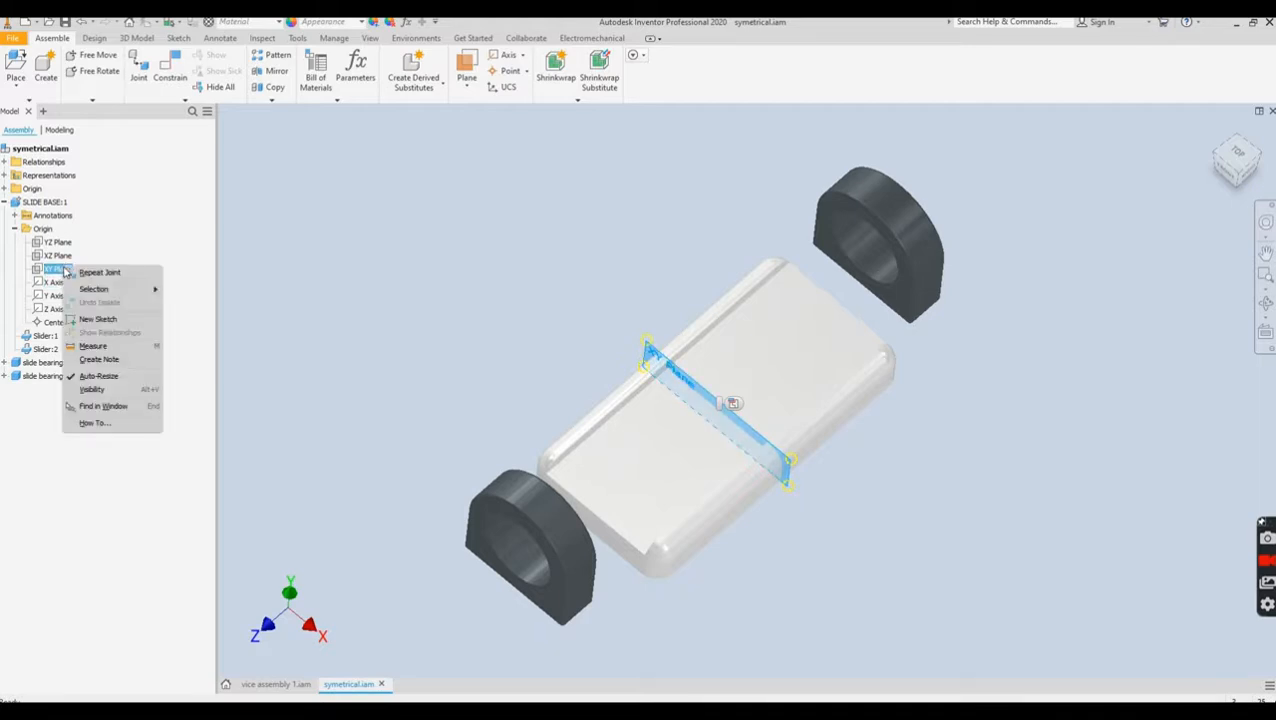
pyautogui.click(100, 389)
pyautogui.scroll(-3, 691, 428)
pyautogui.scroll(2, 691, 428)
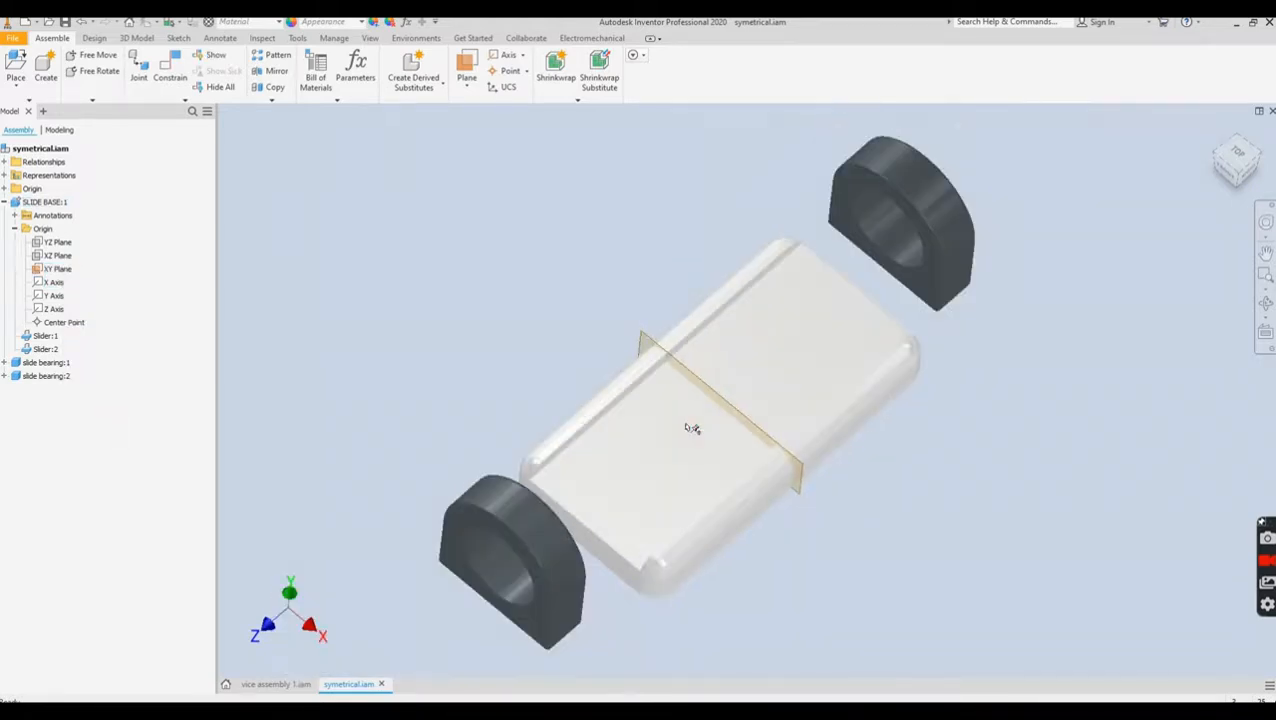
pyautogui.moveTo(765, 371); pyautogui.dragTo(726, 379, button='middle')
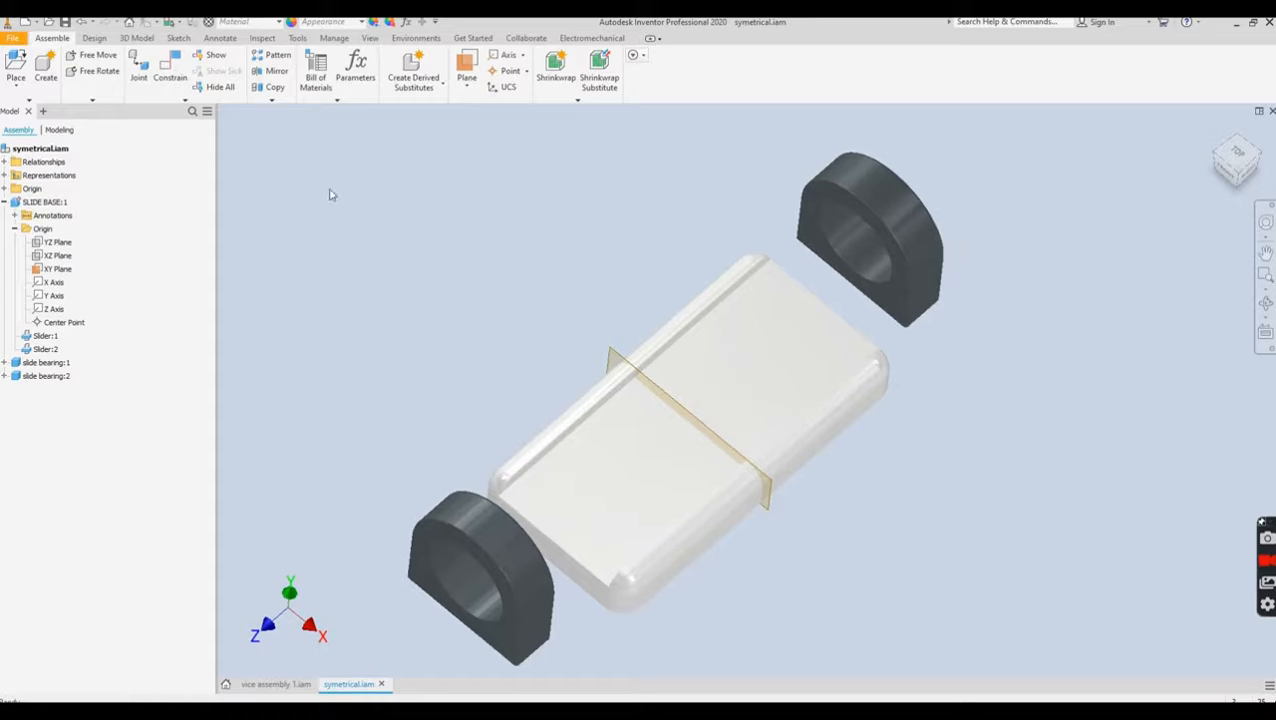
# - Apply a Symmetry constraint between the inner faces of the two slide bearings about the slide base's XY Plane
pyautogui.click(175, 59)
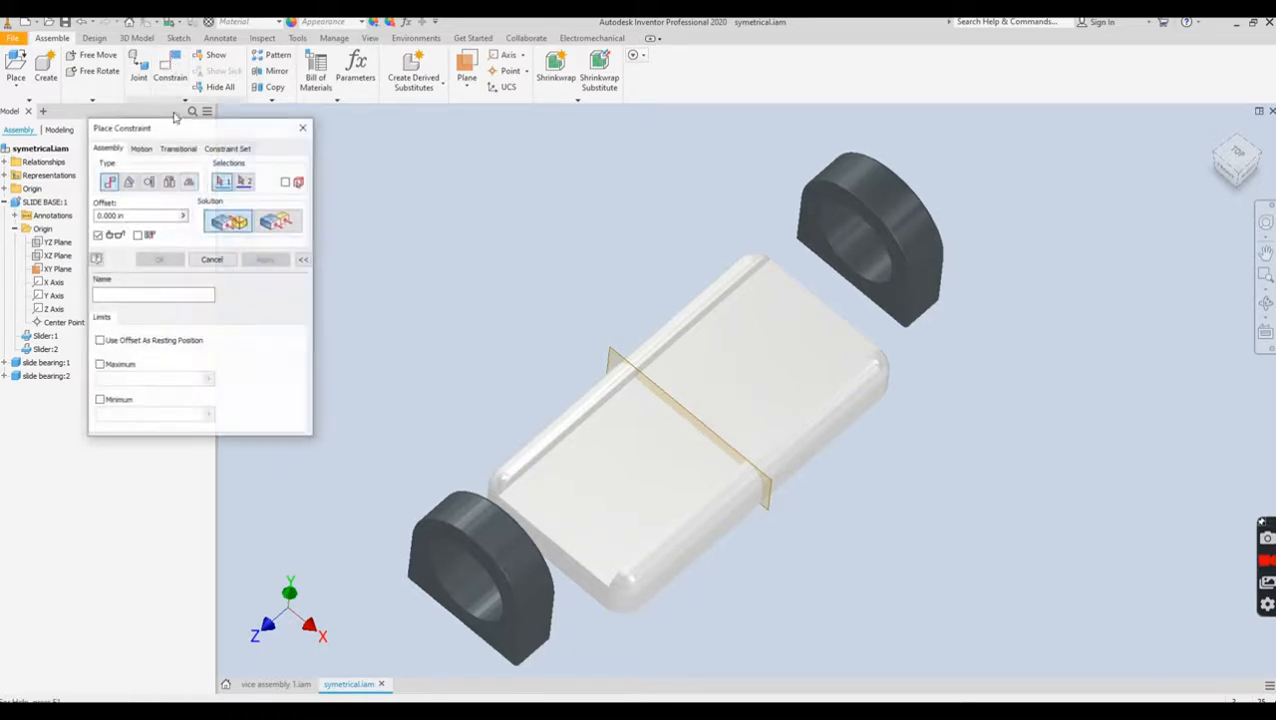
pyautogui.click(190, 182)
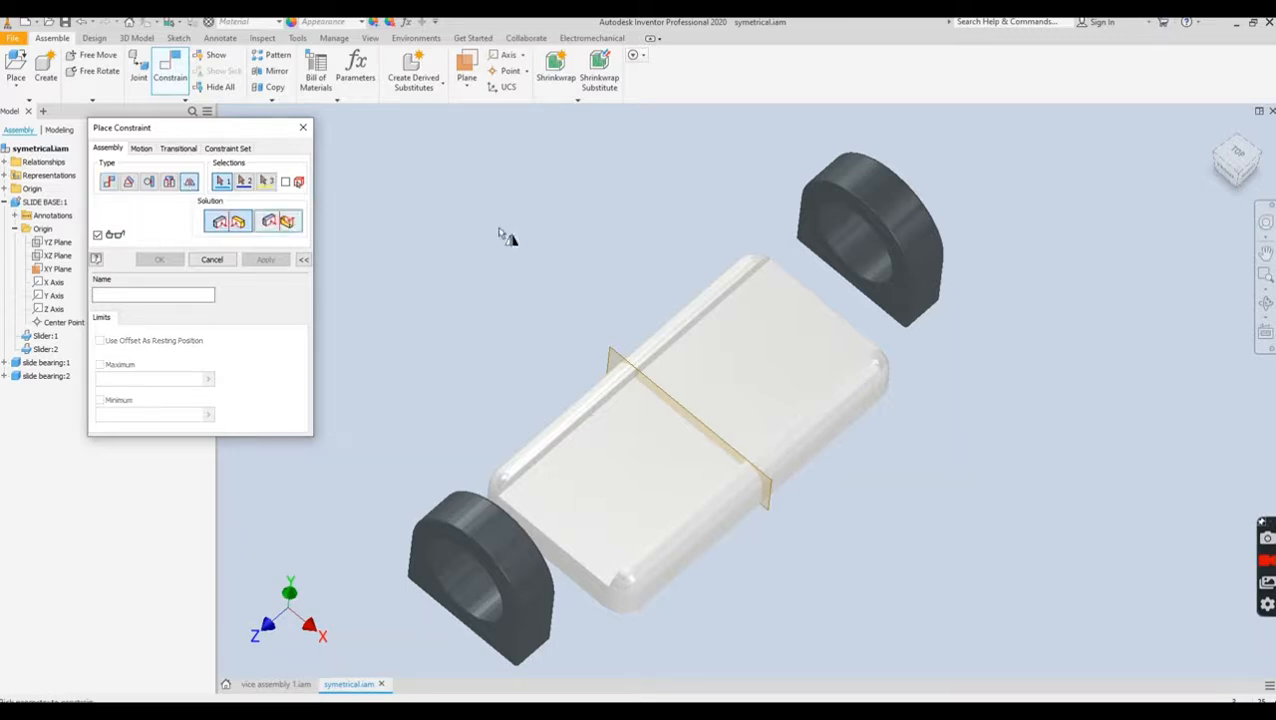
pyautogui.click(815, 245)
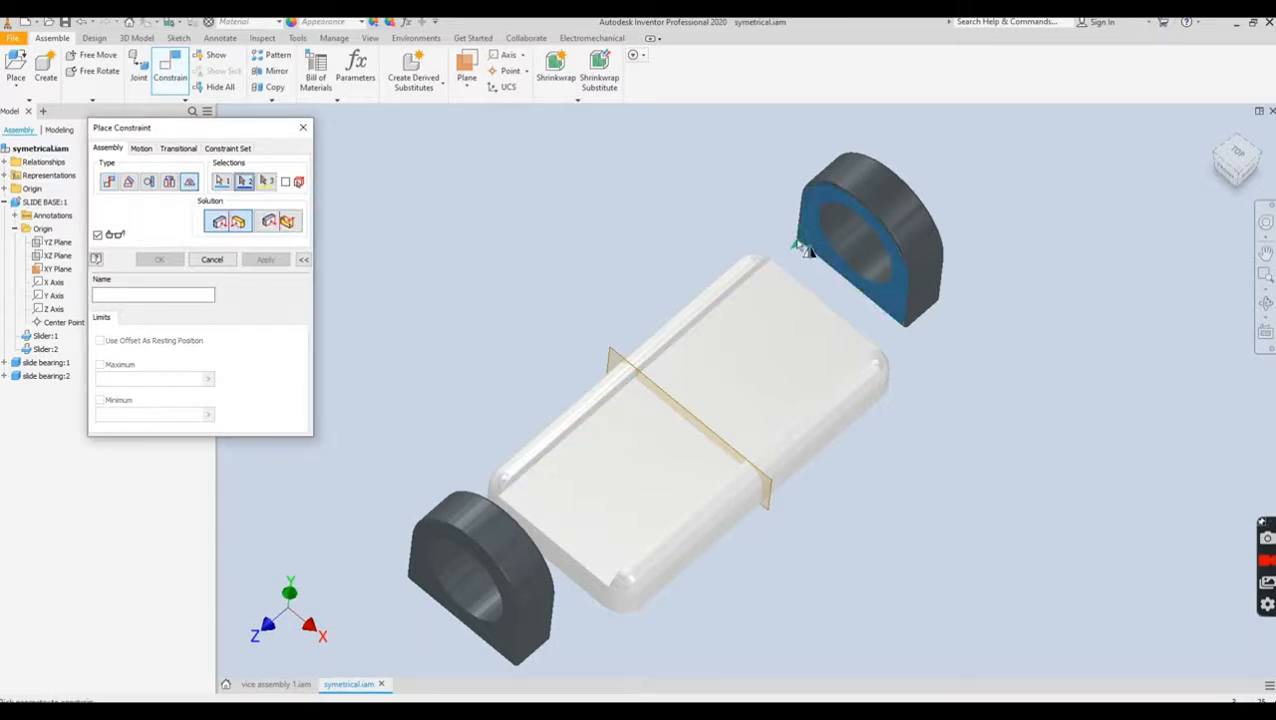
pyautogui.keyDown('shift'); pyautogui.moveTo(540, 548); pyautogui.dragTo(453, 545, button='middle'); pyautogui.keyUp('shift')
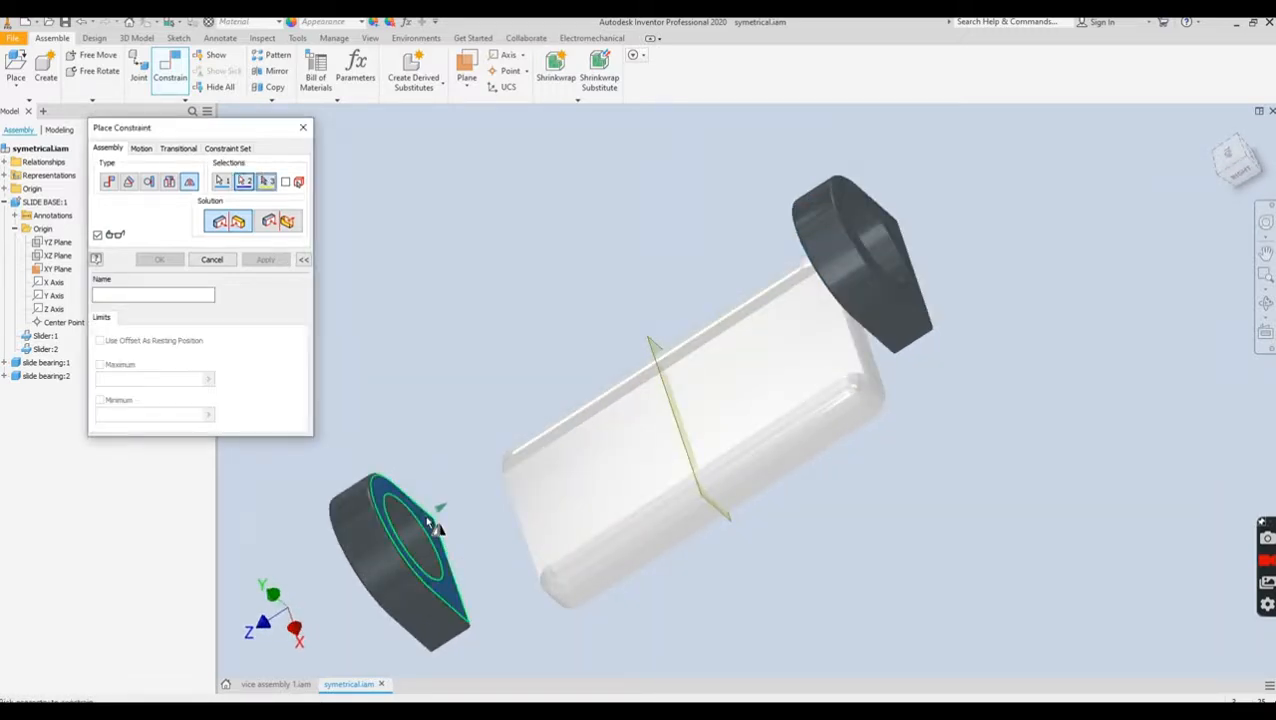
pyautogui.click(425, 514)
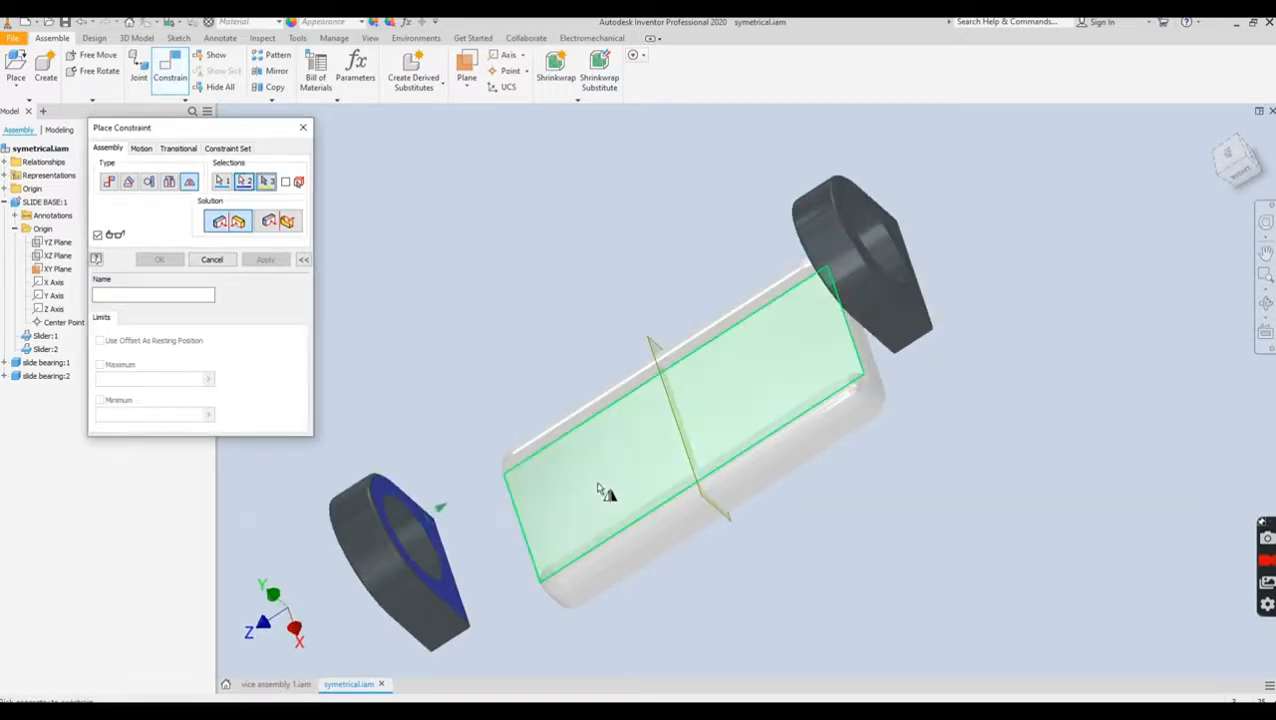
pyautogui.click(657, 348)
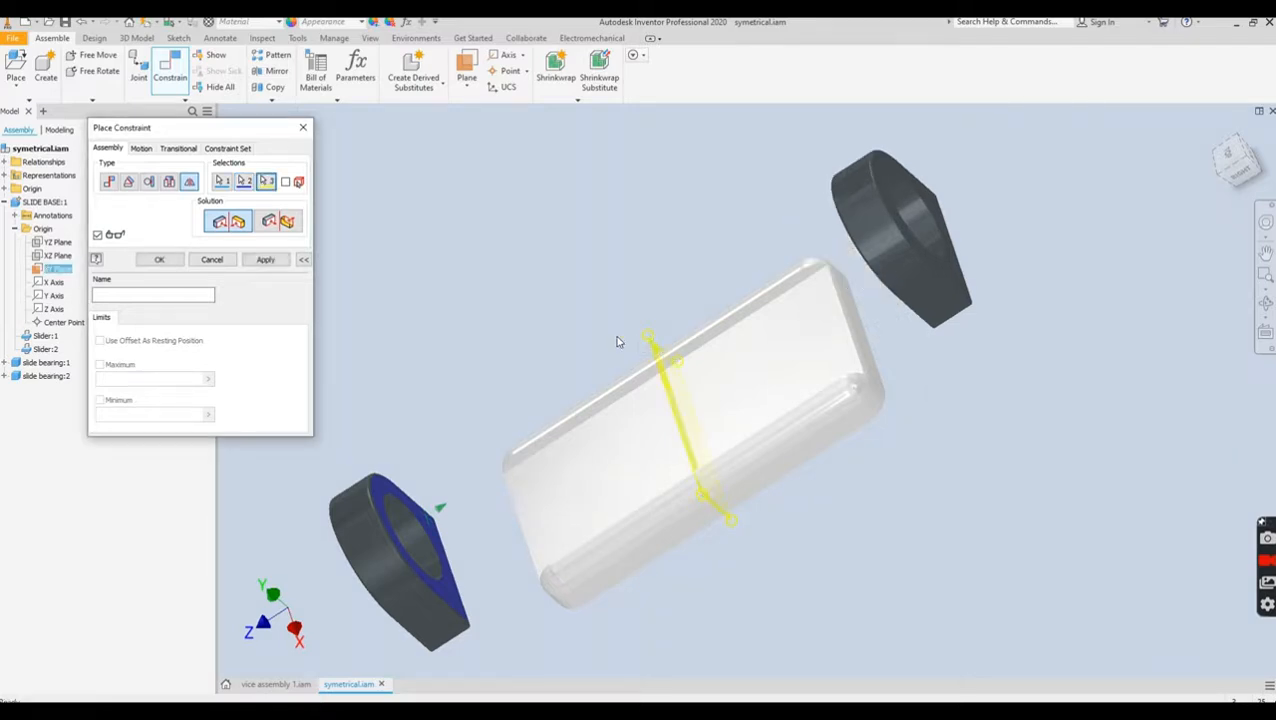
pyautogui.click(158, 260)
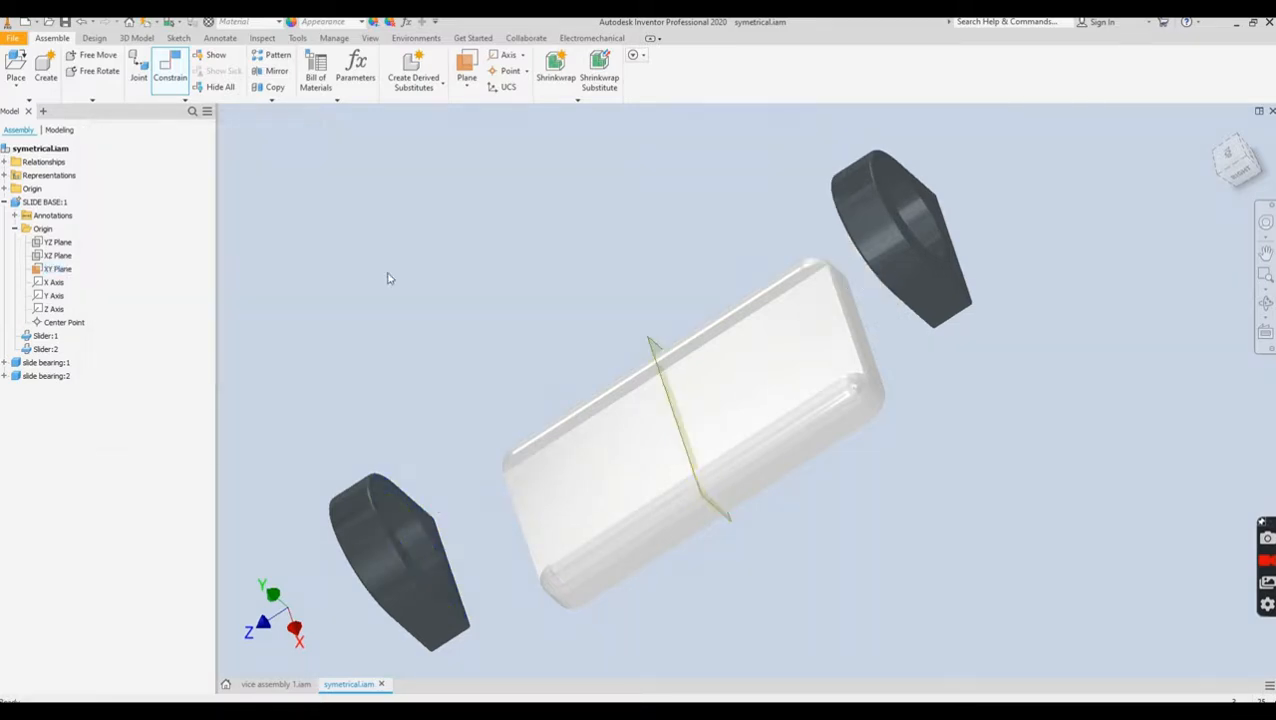
# - Turn off the visibility of the slide base's XY Plane and slide the first bearing inward onto the base
pyautogui.click(1216, 131)
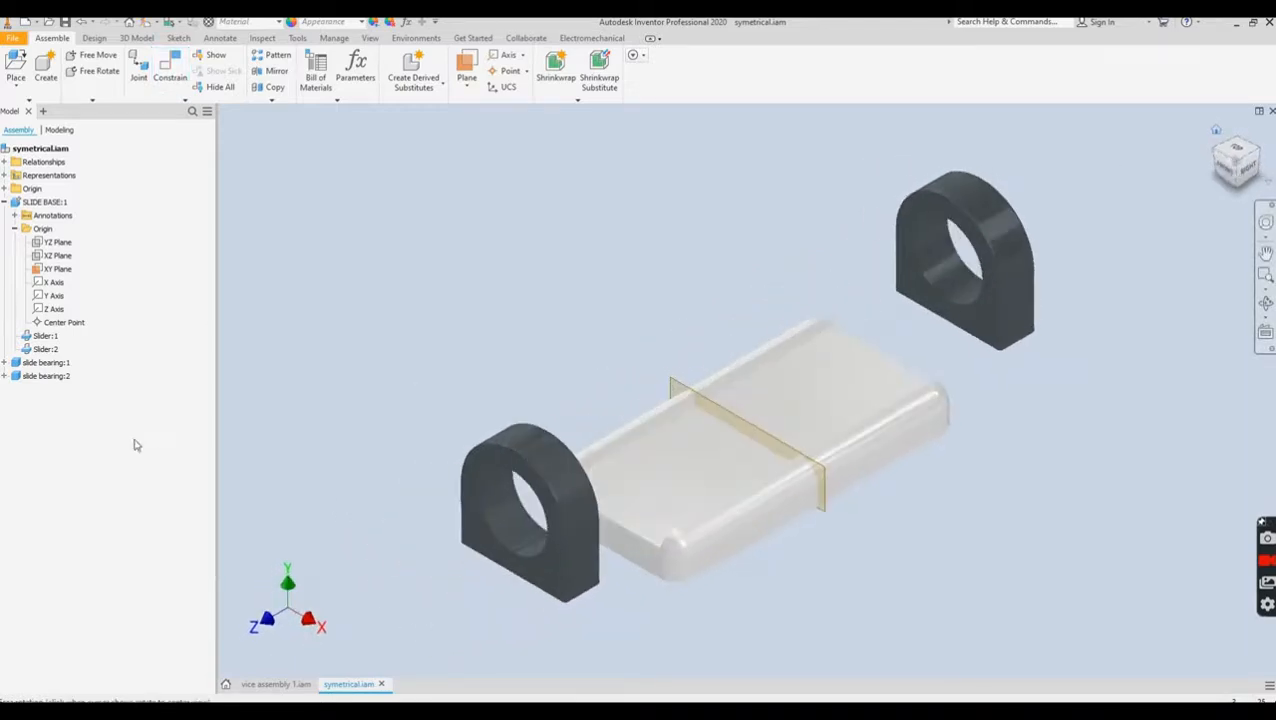
pyautogui.click(56, 269)
pyautogui.rightClick(62, 268)
pyautogui.click(109, 397)
pyautogui.moveTo(530, 502); pyautogui.dragTo(706, 478)
pyautogui.click(420, 341)
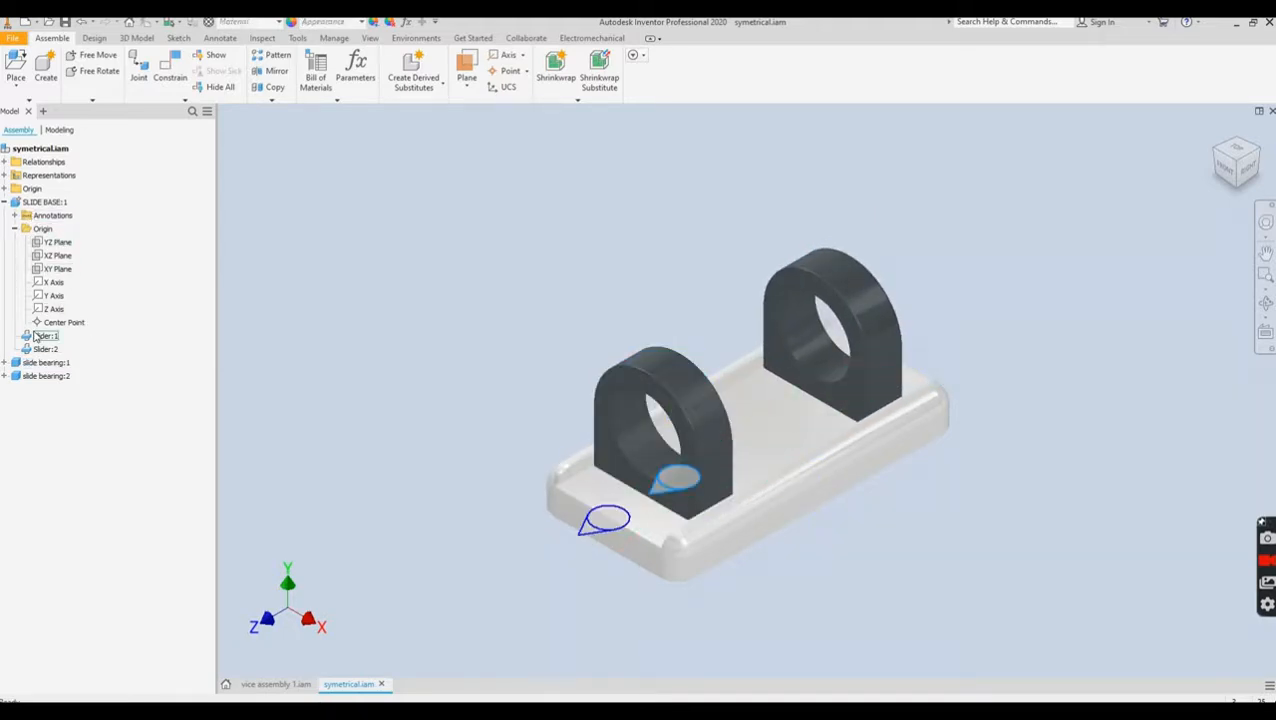
# - Add both slide bearings to the contact set
pyautogui.click(688, 397)
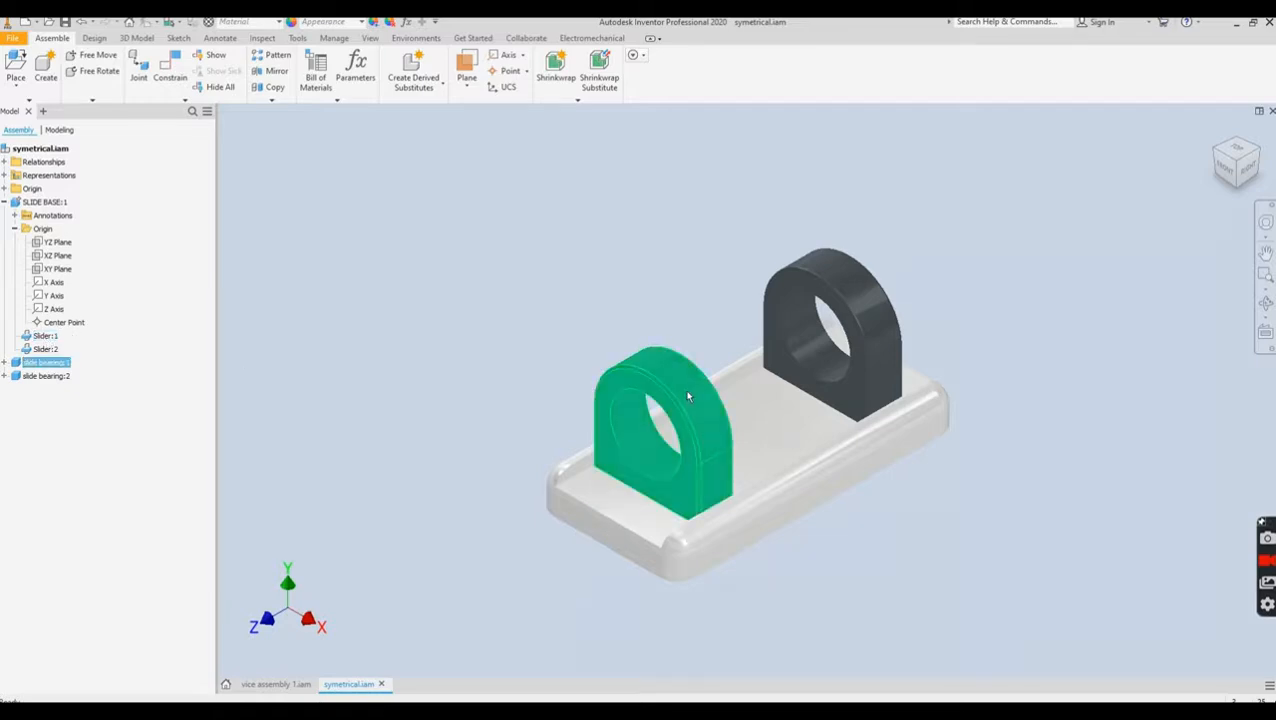
pyautogui.click(45, 375)
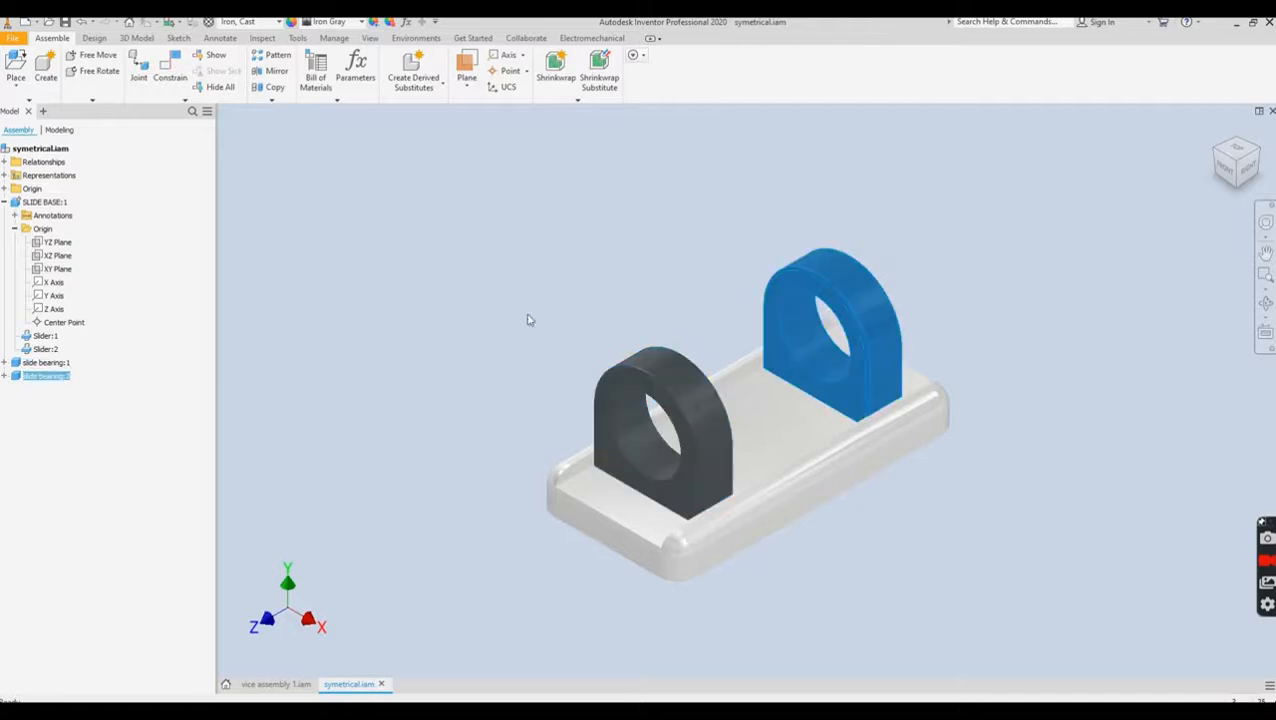
pyautogui.click(50, 363)
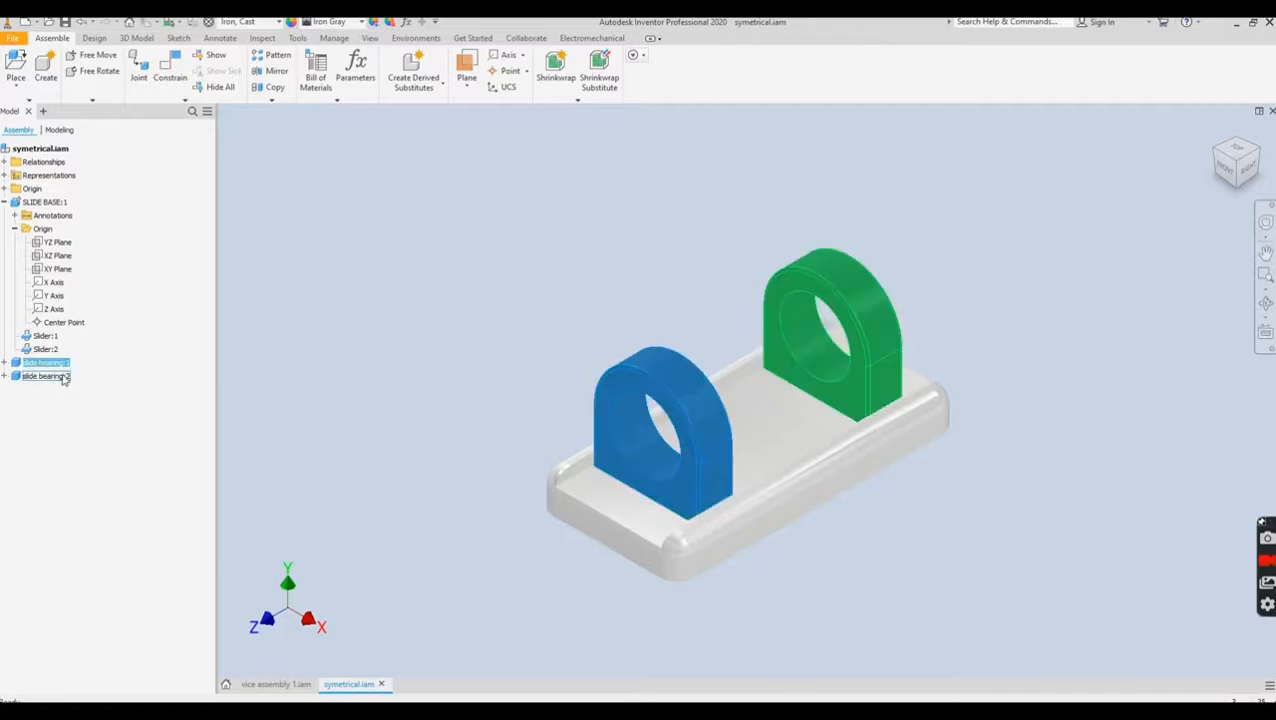
pyautogui.keyDown('ctrl'); pyautogui.click(63, 377); pyautogui.keyUp('ctrl')
pyautogui.rightClick(62, 377)
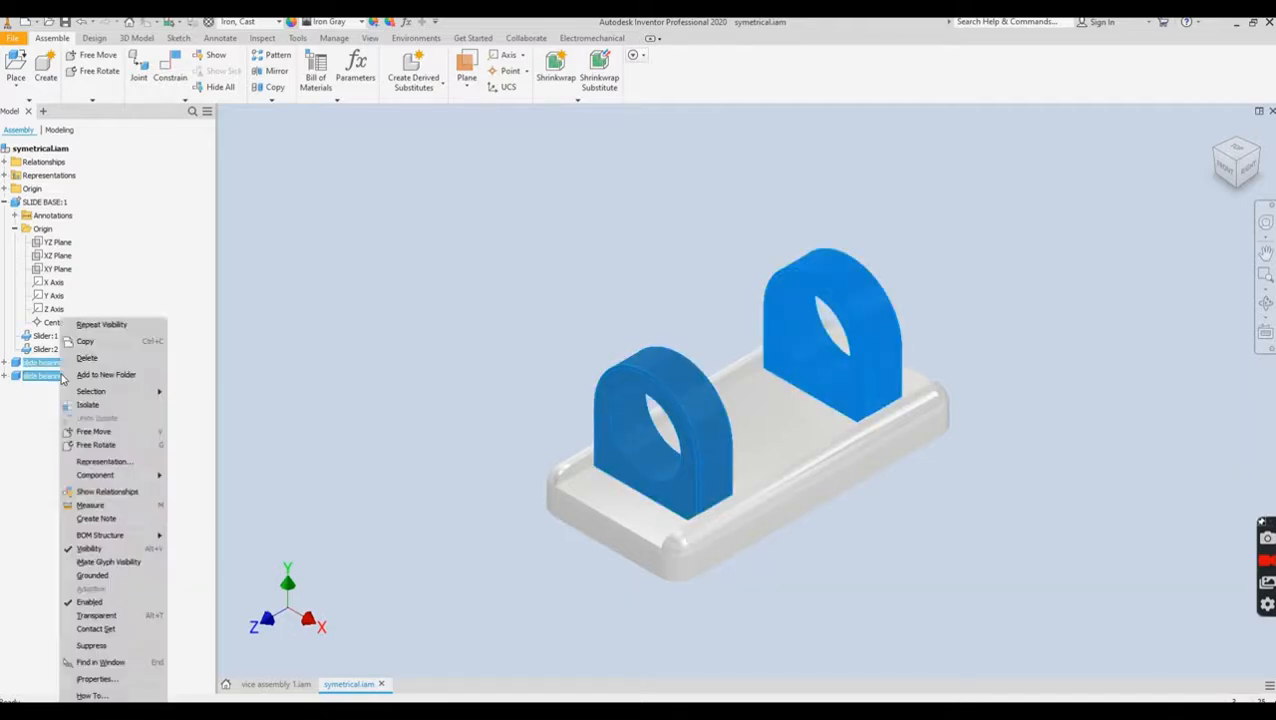
pyautogui.click(128, 630)
pyautogui.click(405, 290)
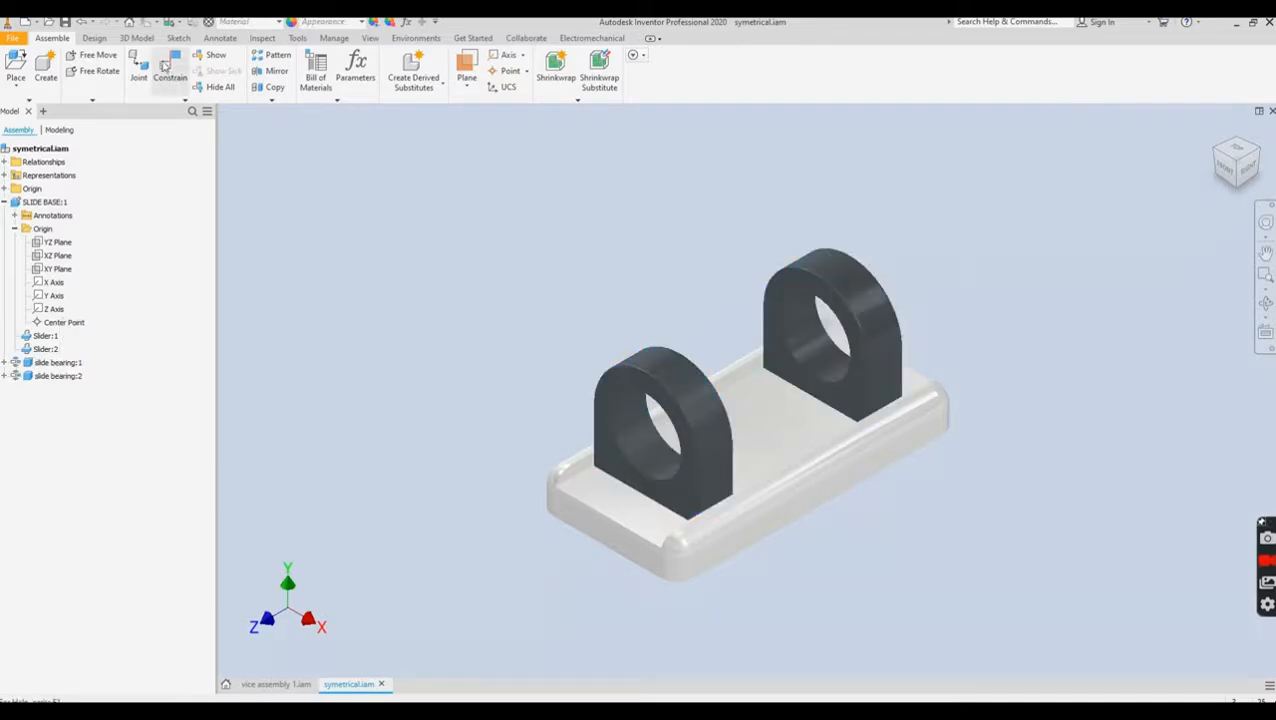
# - Activate the Contact Solver and slide the first bearing along the base to test the contact between the bearings
pyautogui.click(220, 38)
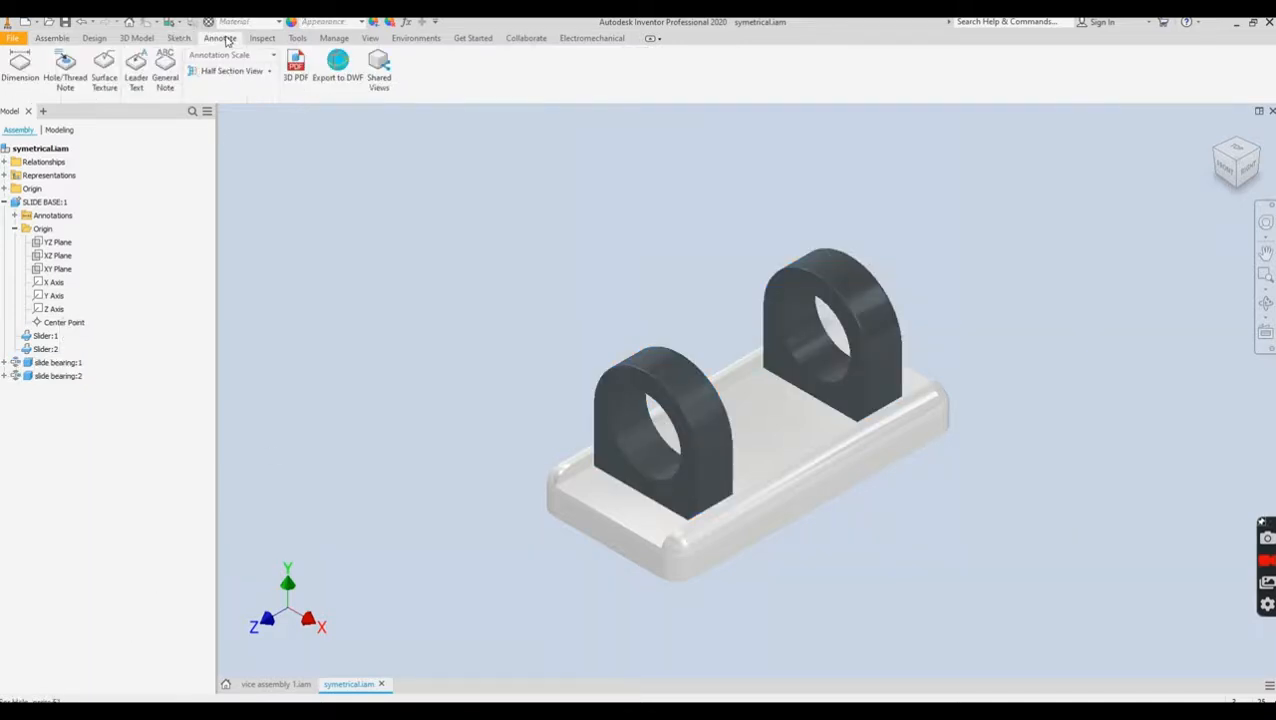
pyautogui.click(262, 38)
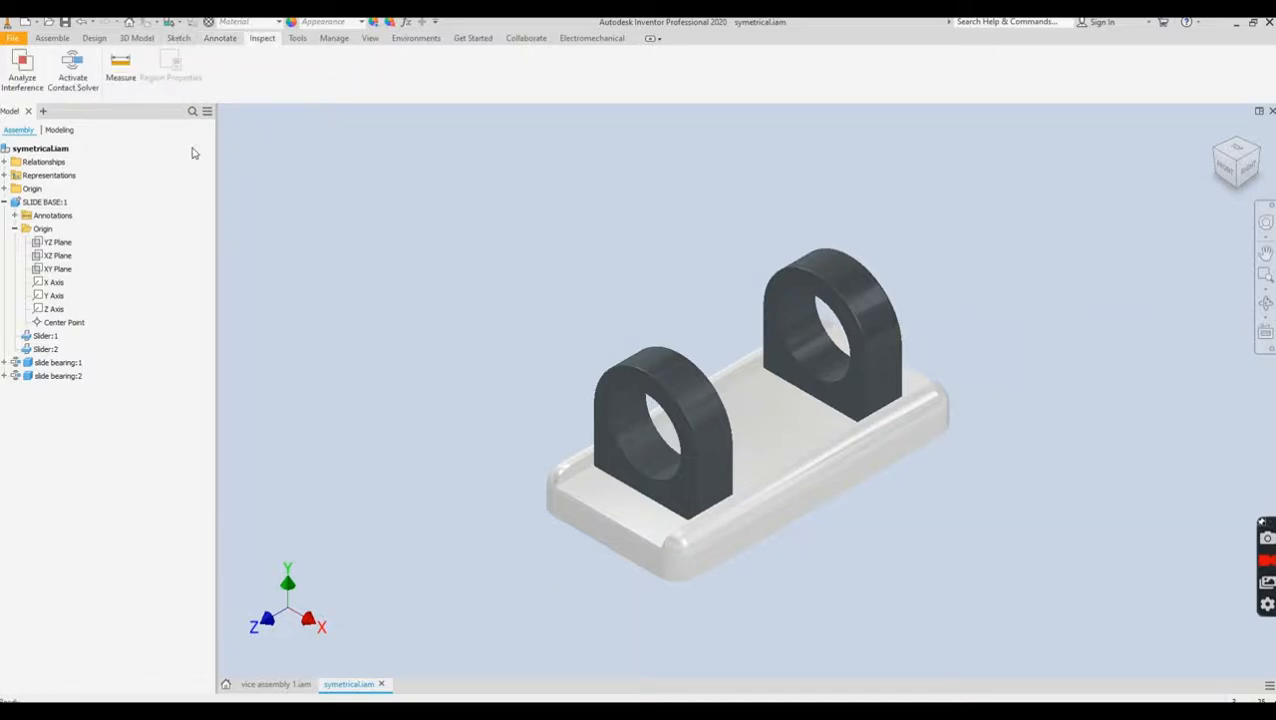
pyautogui.click(73, 72)
pyautogui.moveTo(682, 377); pyautogui.dragTo(701, 427)
pyautogui.click(620, 277)
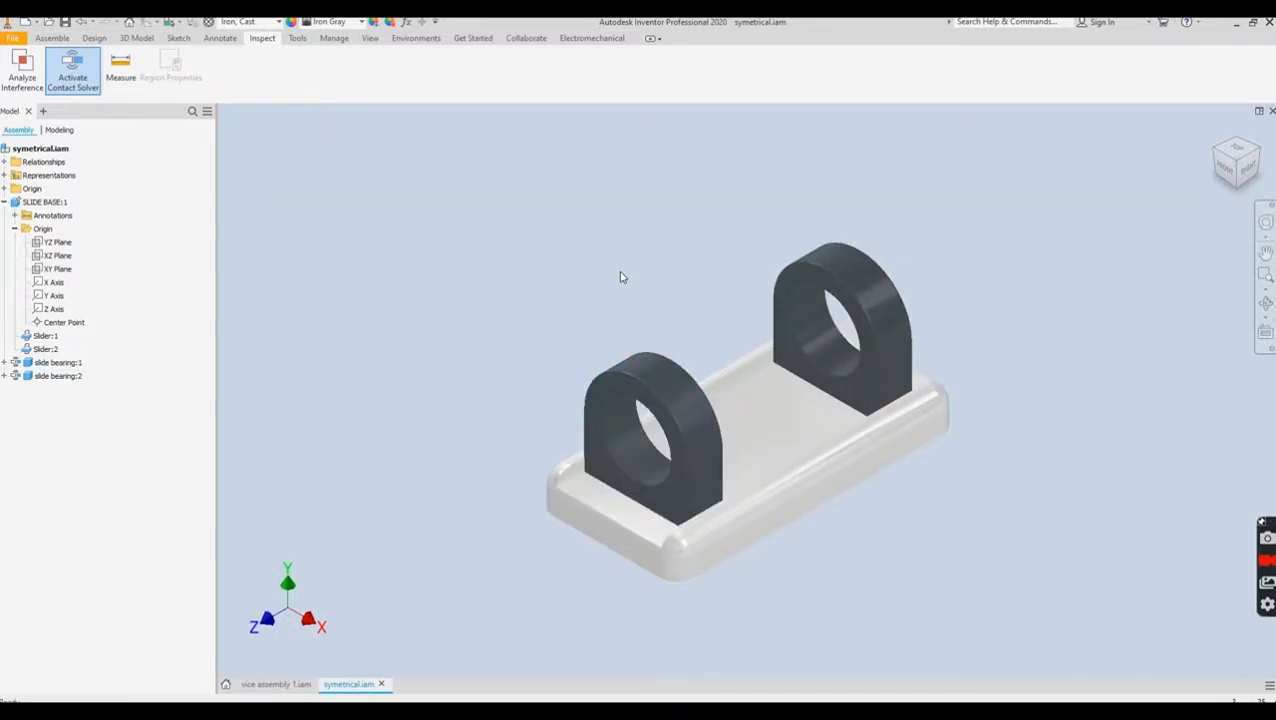
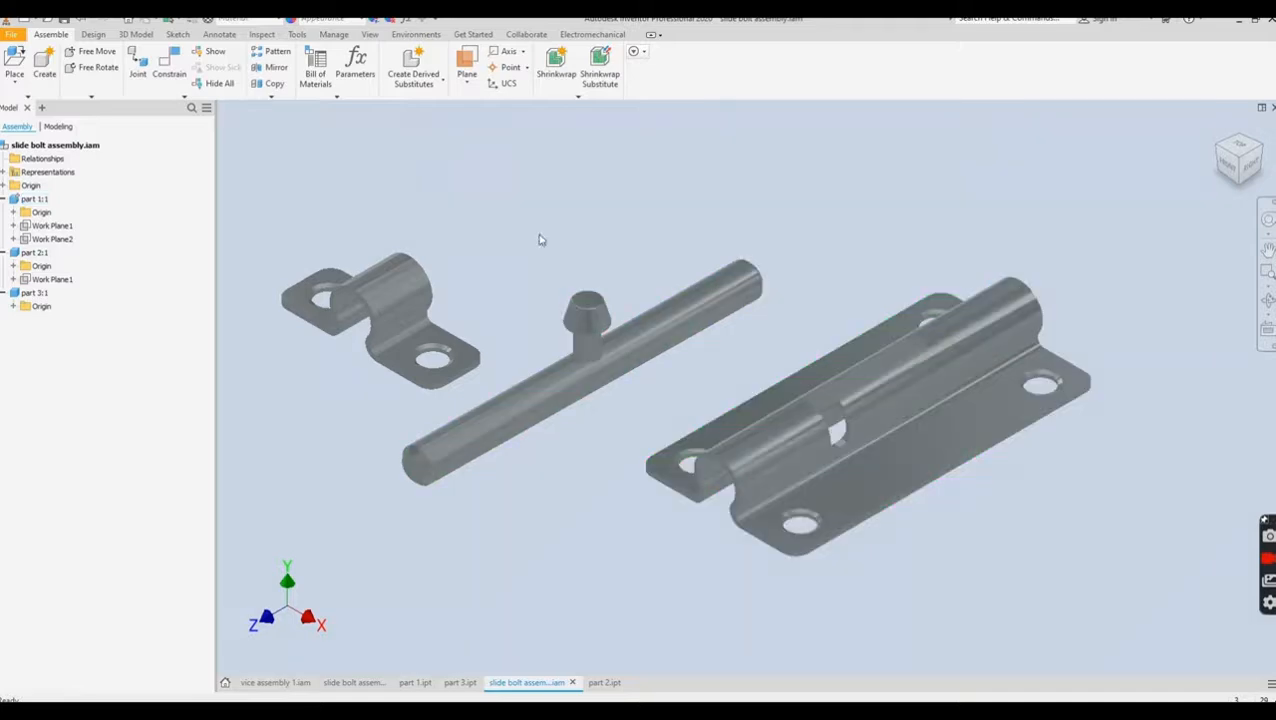
# - Move the small bracket in front of the long bracket and constrain the undersides of their flanges flush
pyautogui.moveTo(406, 261); pyautogui.dragTo(661, 486)
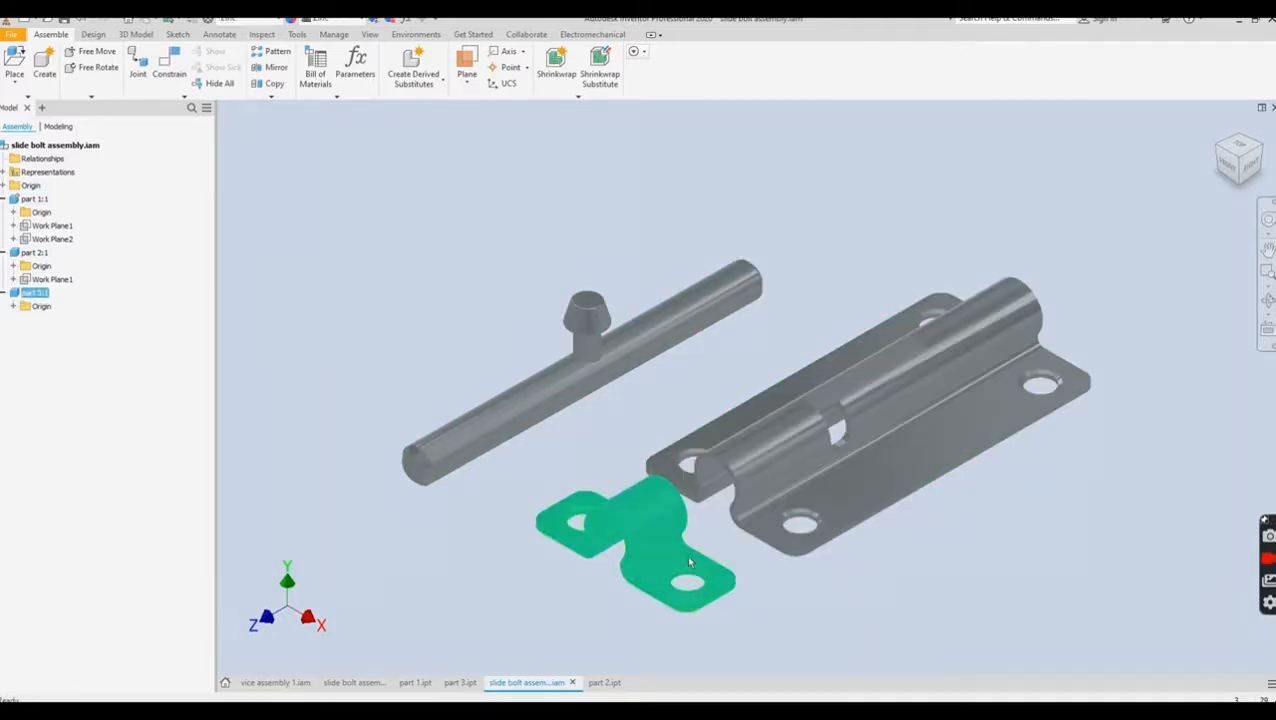
pyautogui.keyDown('shift'); pyautogui.moveTo(612, 470); pyautogui.dragTo(547, 373, button='middle'); pyautogui.keyUp('shift')
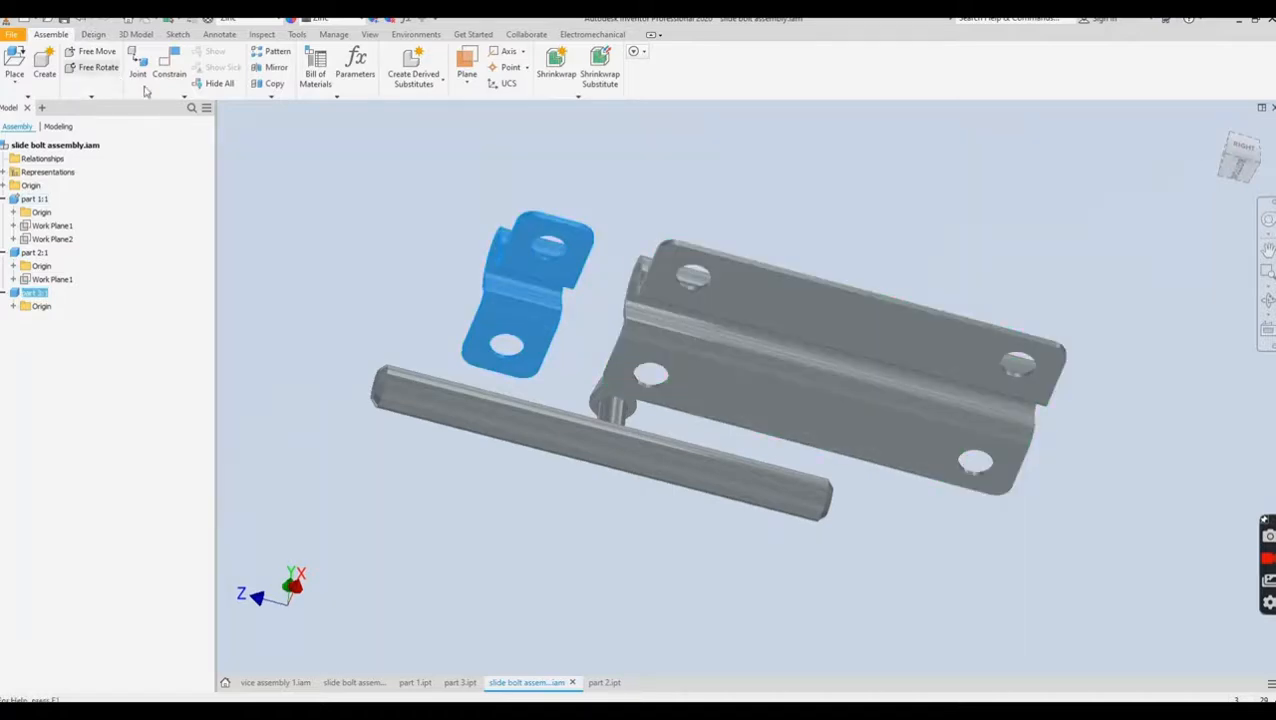
pyautogui.click(169, 62)
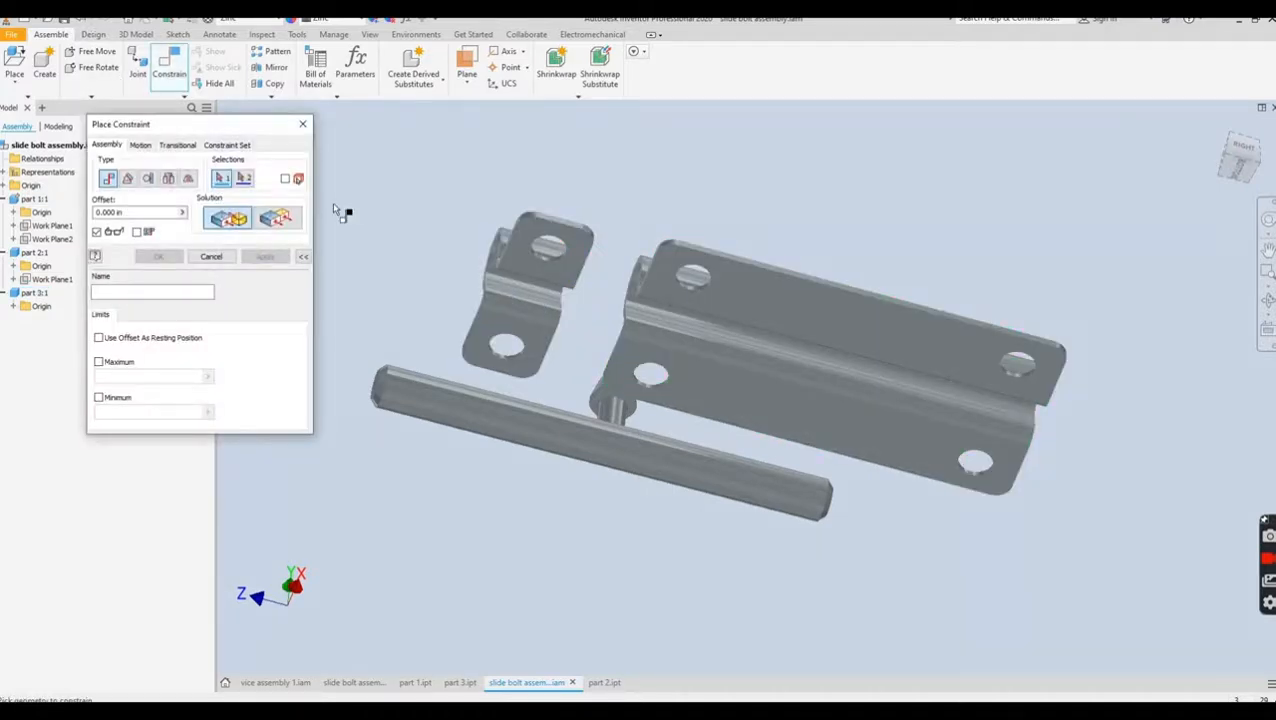
pyautogui.click(277, 218)
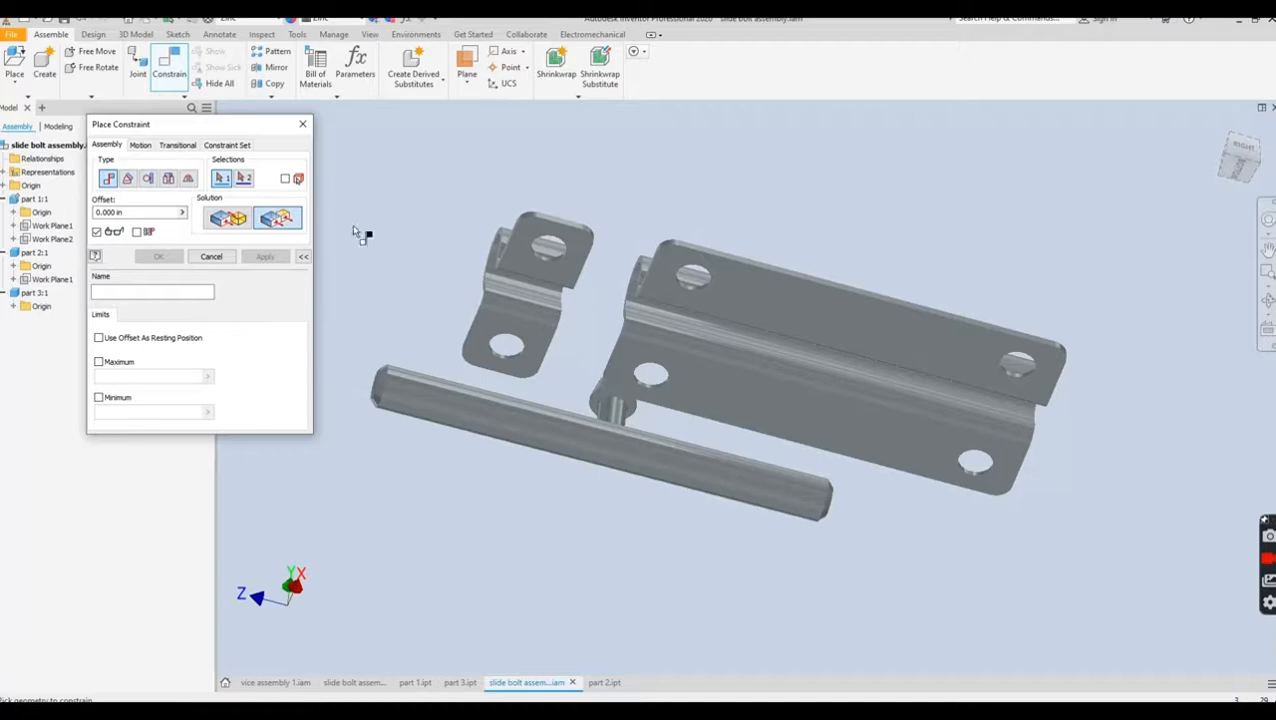
pyautogui.click(520, 258)
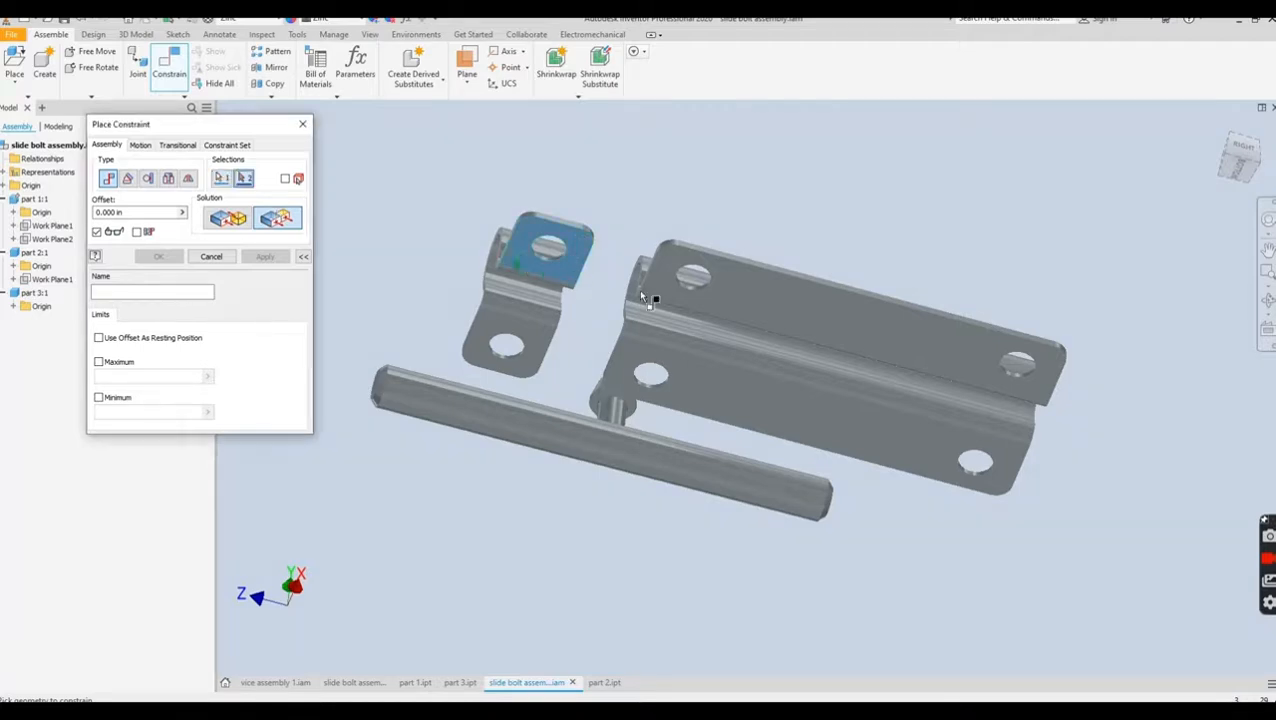
pyautogui.click(758, 303)
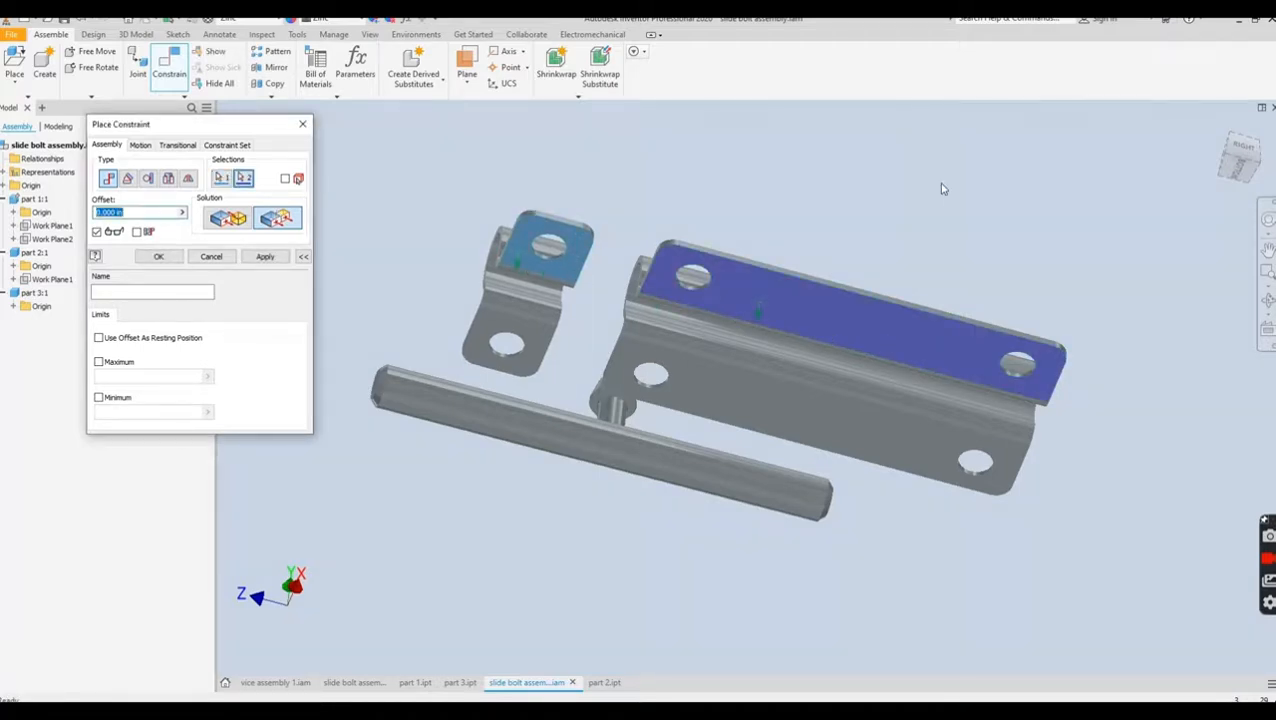
pyautogui.click(283, 257)
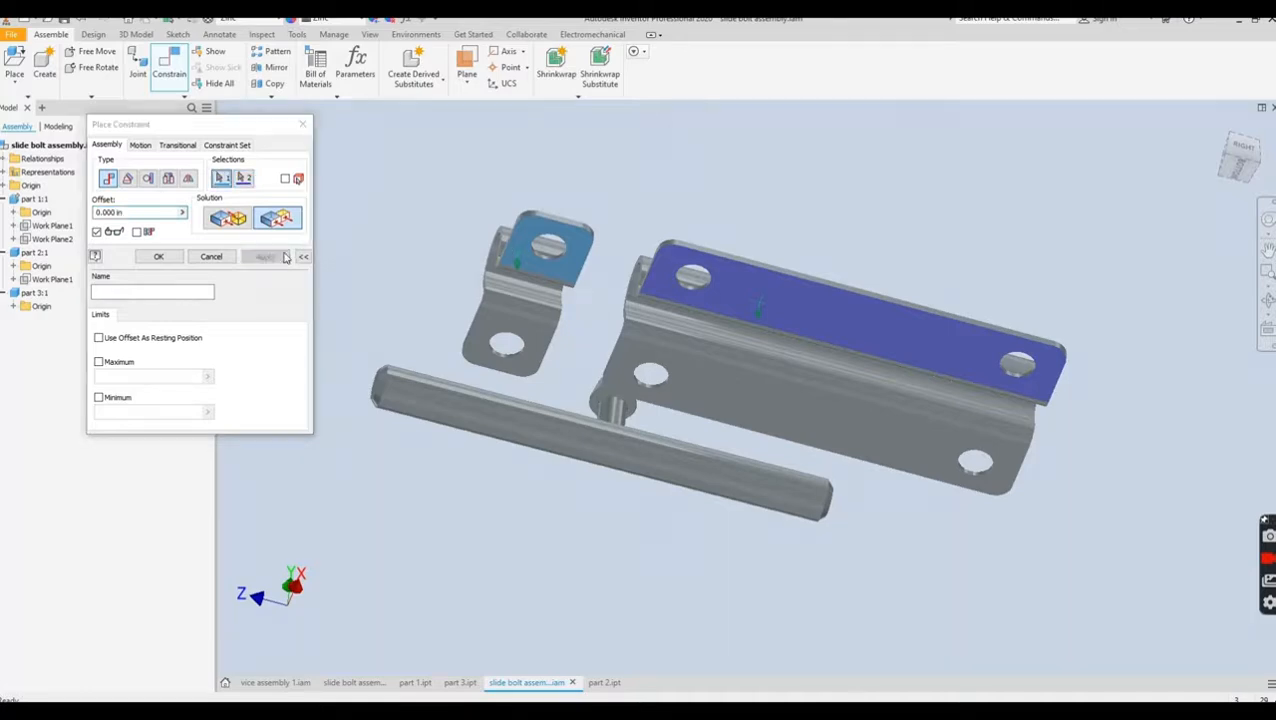
# - Add a flush constraint between the narrow outer side faces of the small and long brackets' flanges
pyautogui.keyDown('shift'); pyautogui.moveTo(578, 222); pyautogui.dragTo(591, 245, button='middle'); pyautogui.keyUp('shift')
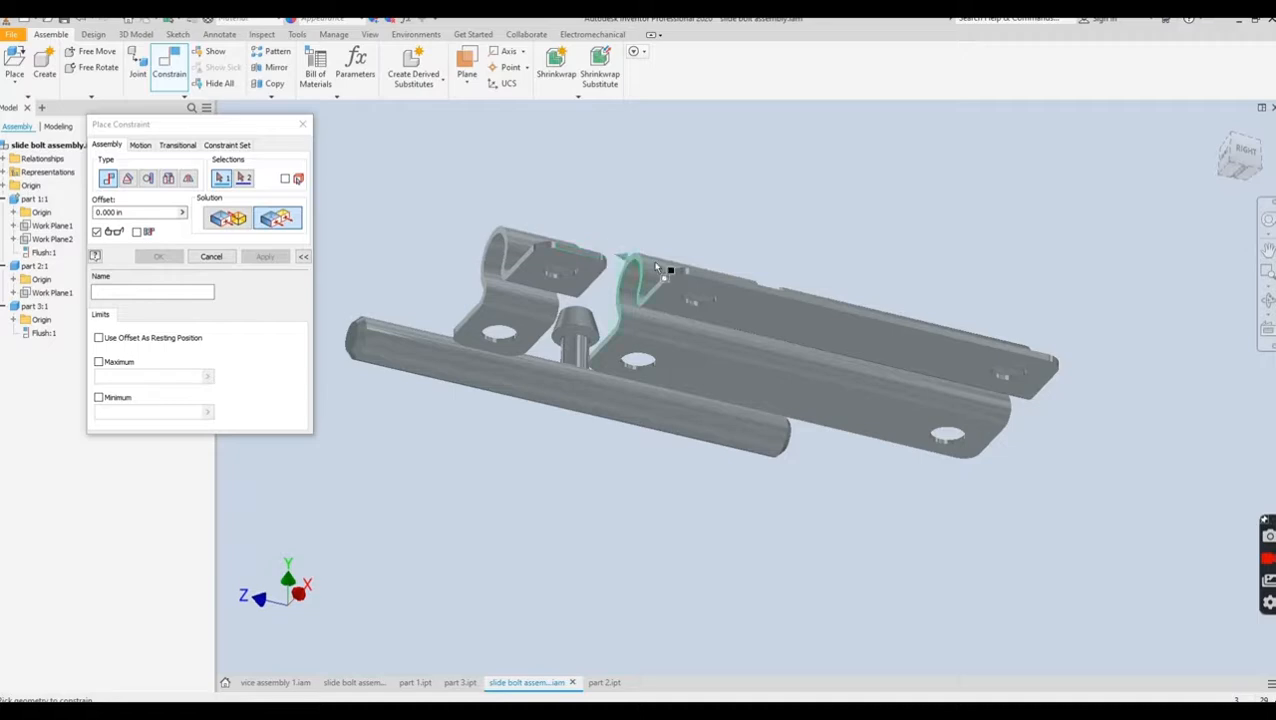
pyautogui.scroll(4, 621, 270)
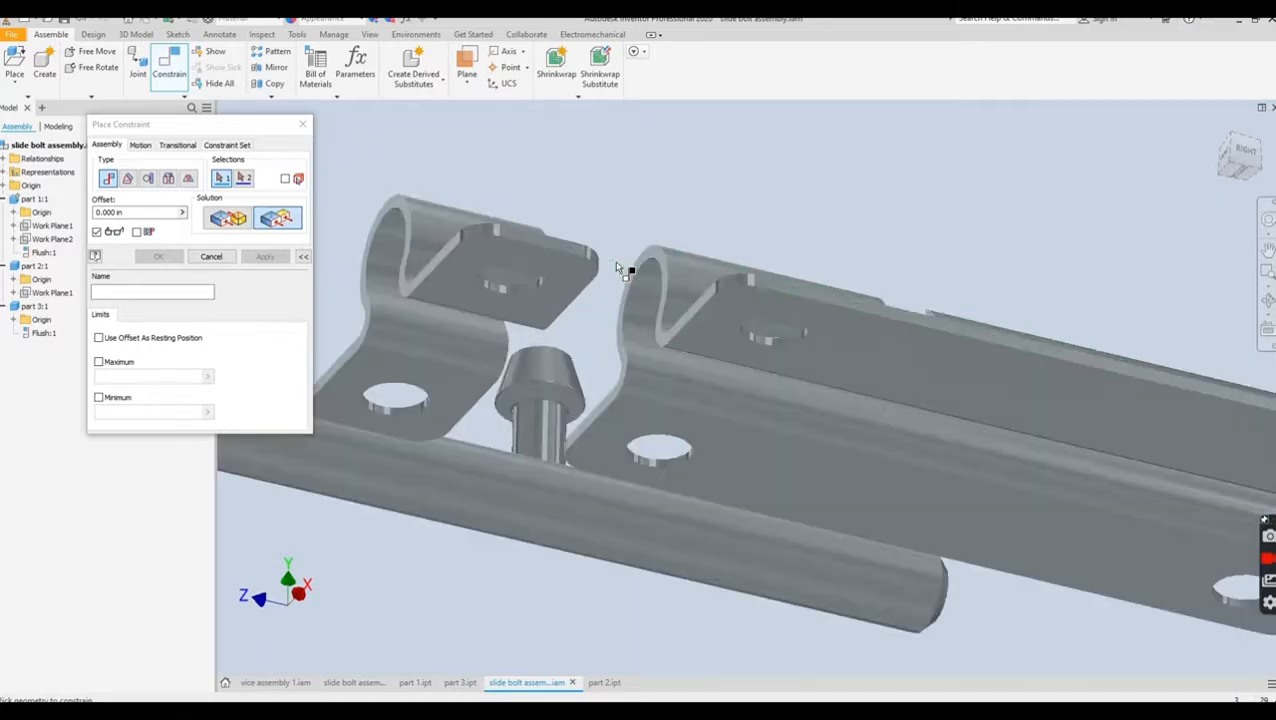
pyautogui.scroll(-1, 614, 260)
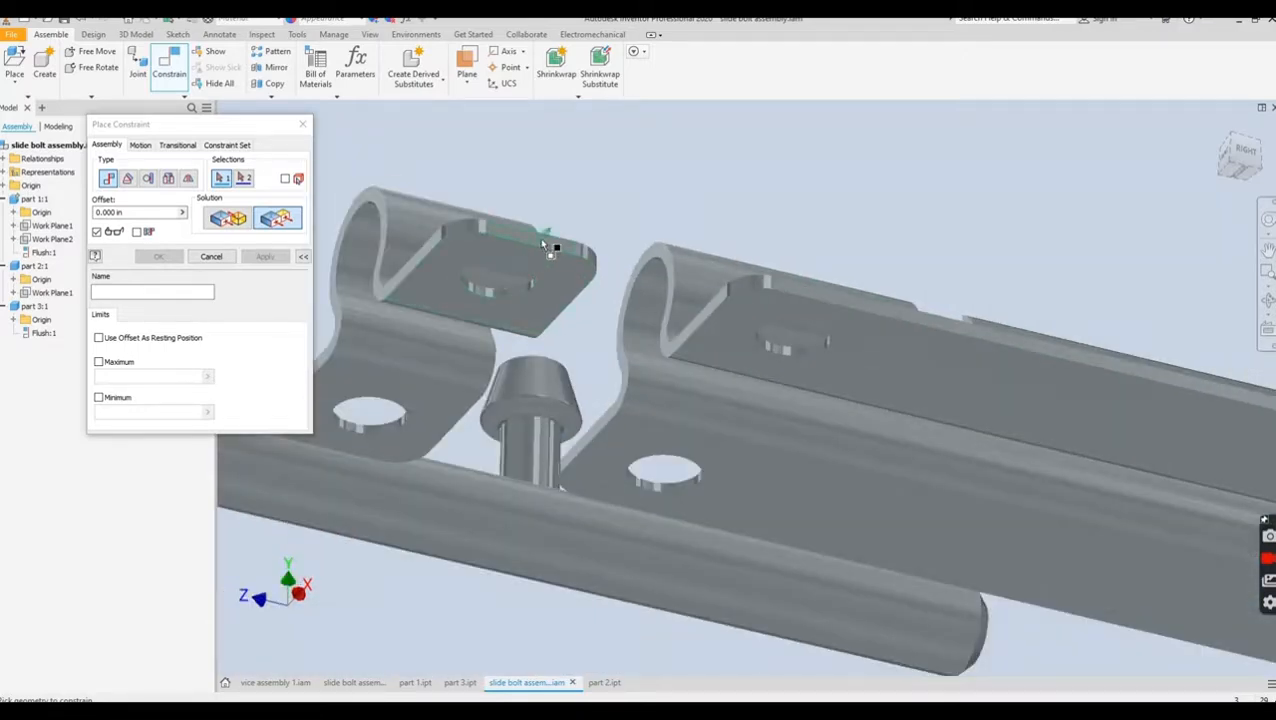
pyautogui.click(545, 246)
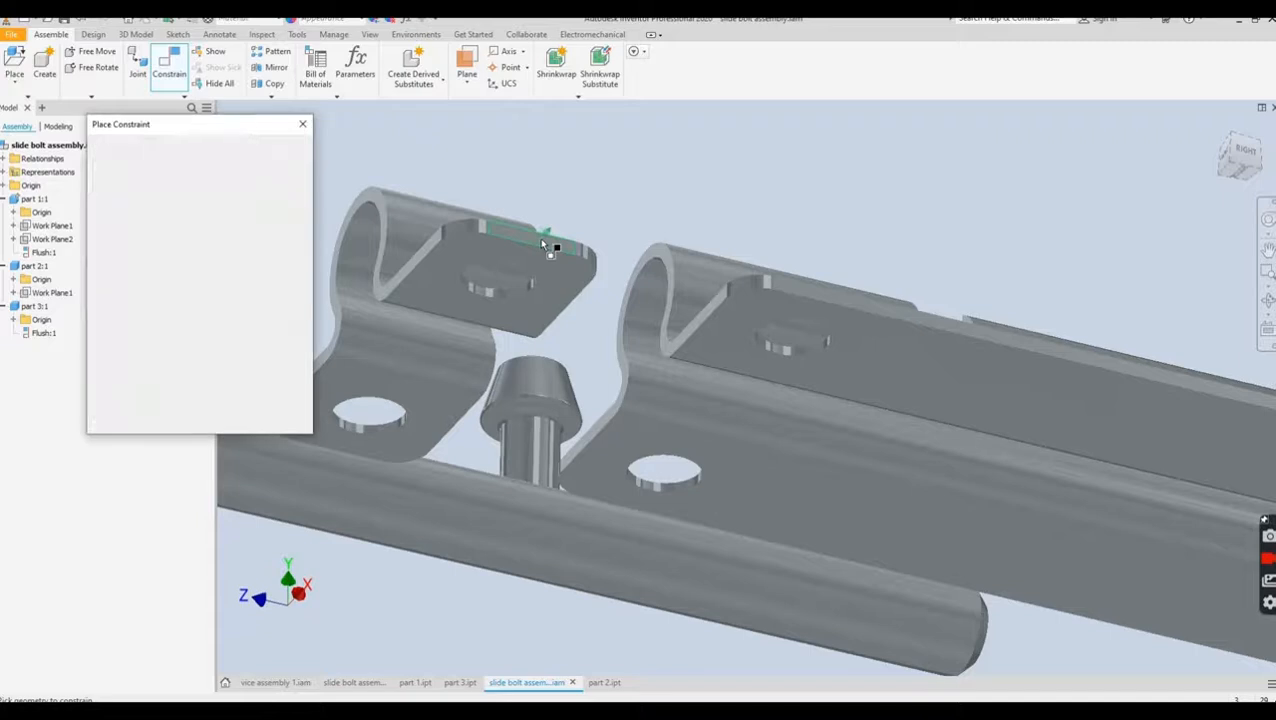
pyautogui.click(810, 295)
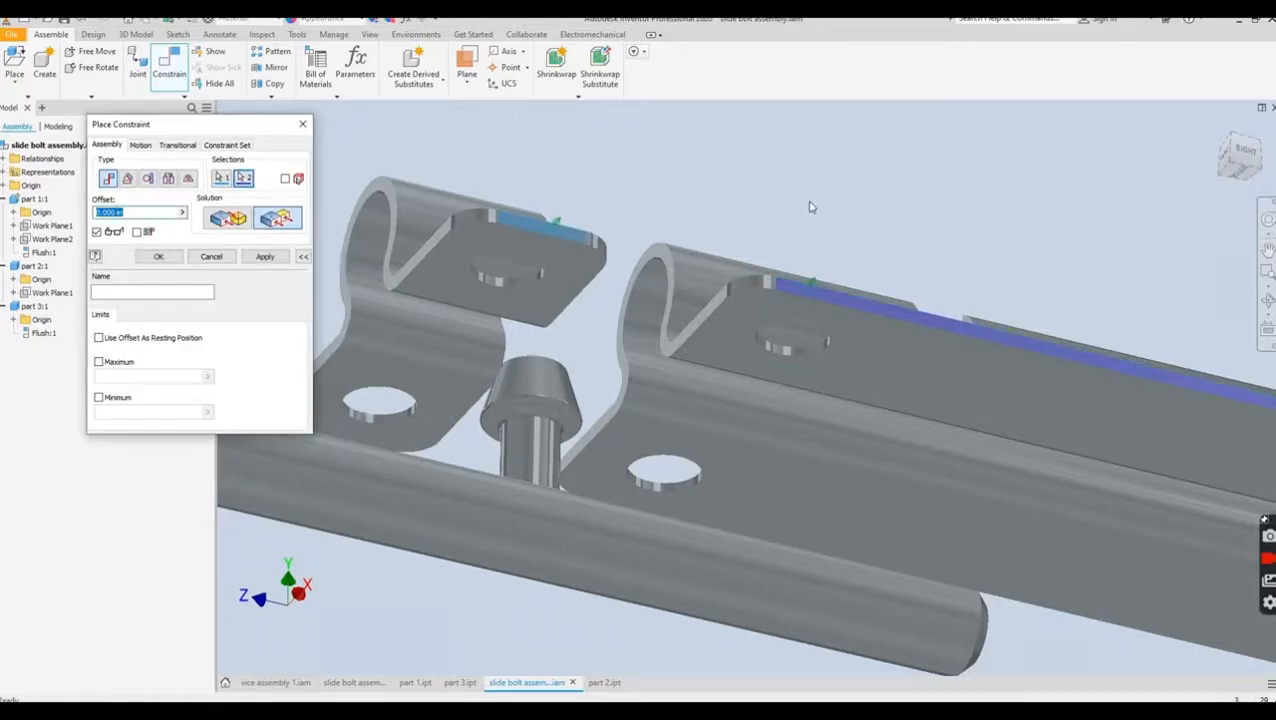
pyautogui.click(264, 256)
# - Mate the facing end faces of the small and long brackets with an offset of 0.1 in
pyautogui.keyDown('shift'); pyautogui.moveTo(621, 287); pyautogui.dragTo(577, 346, button='middle'); pyautogui.keyUp('shift')
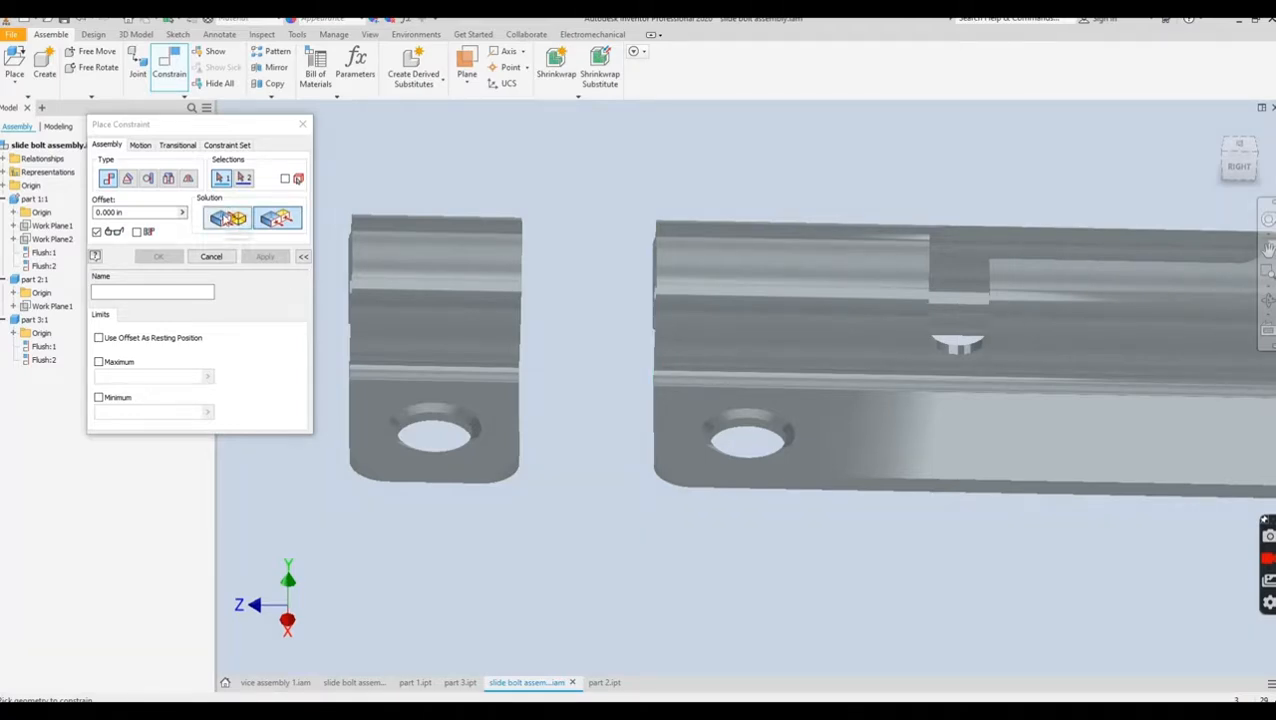
pyautogui.keyDown('shift'); pyautogui.moveTo(598, 379); pyautogui.dragTo(558, 362, button='middle'); pyautogui.keyUp('shift')
pyautogui.scroll(2, 483, 365)
pyautogui.click(479, 373)
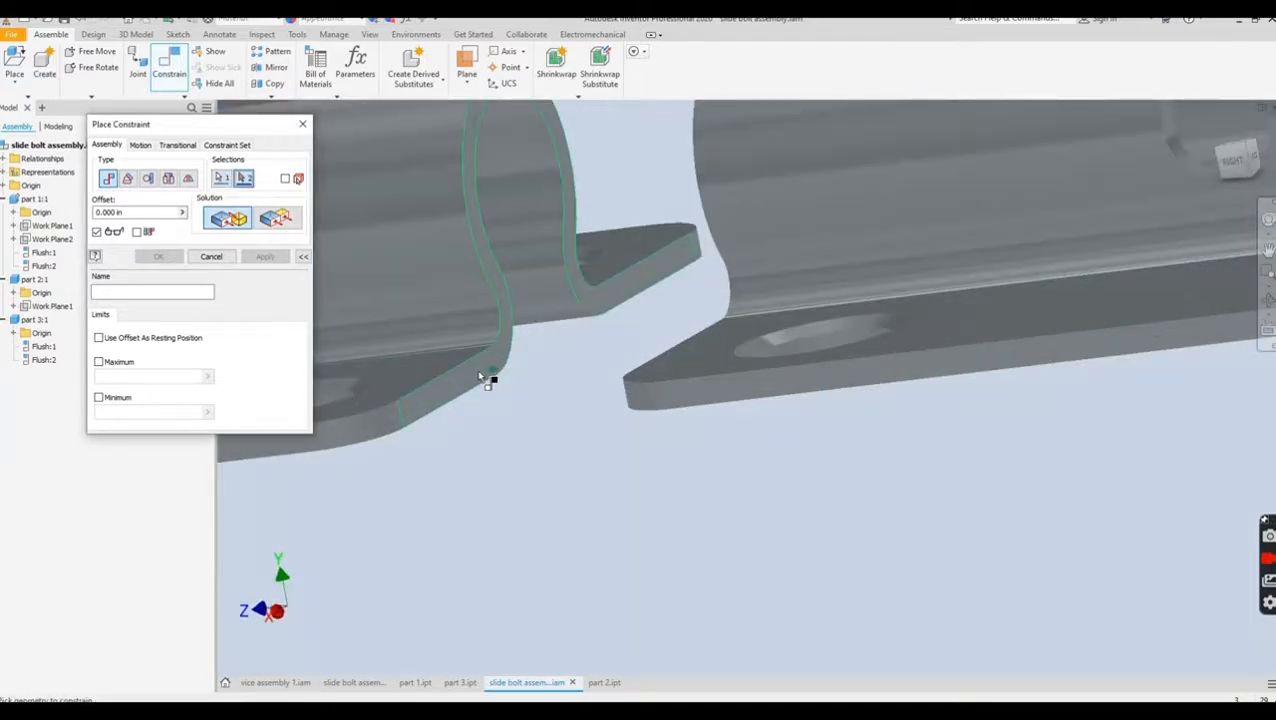
pyautogui.keyDown('shift'); pyautogui.moveTo(564, 345); pyautogui.dragTo(673, 350, button='middle'); pyautogui.keyUp('shift')
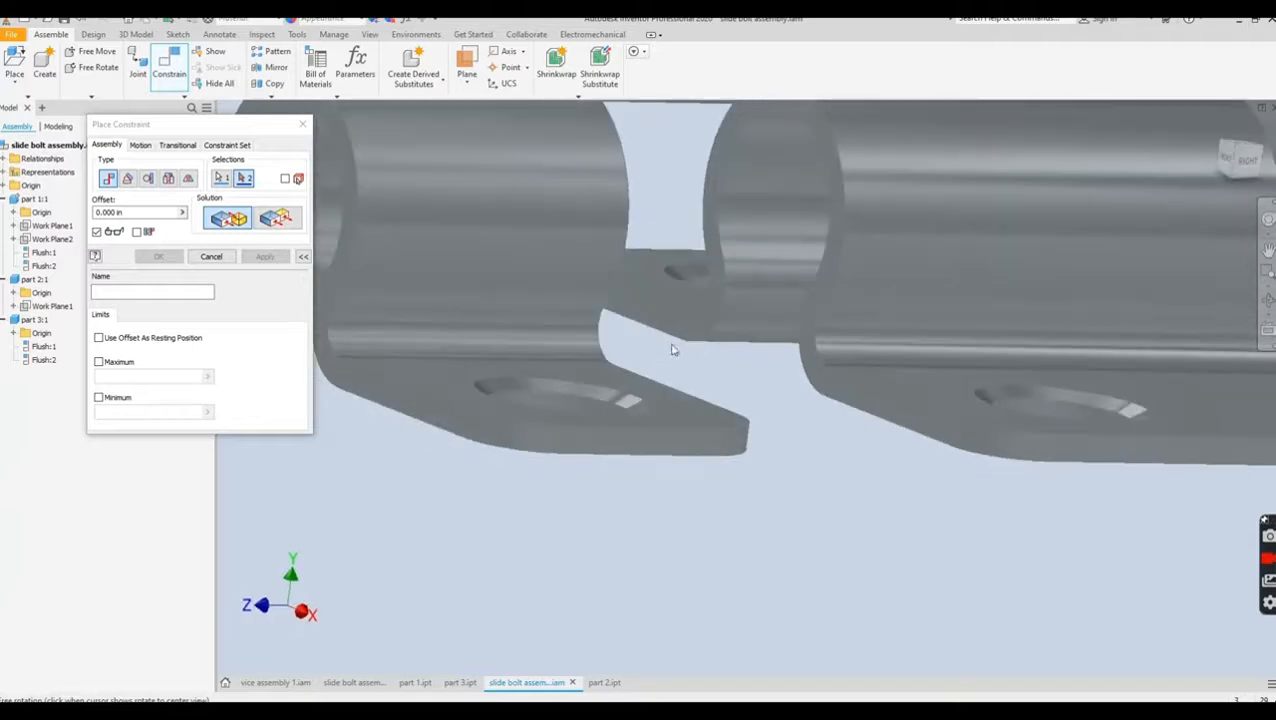
pyautogui.click(851, 391)
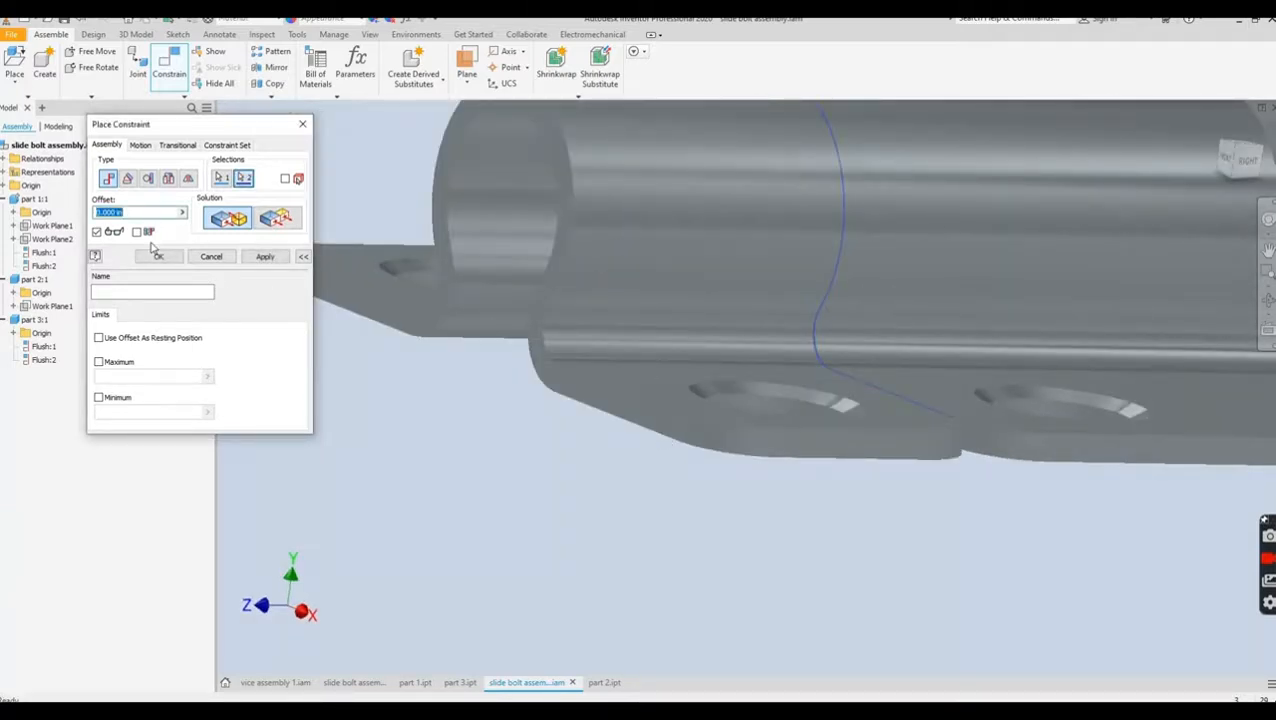
pyautogui.write('.1')
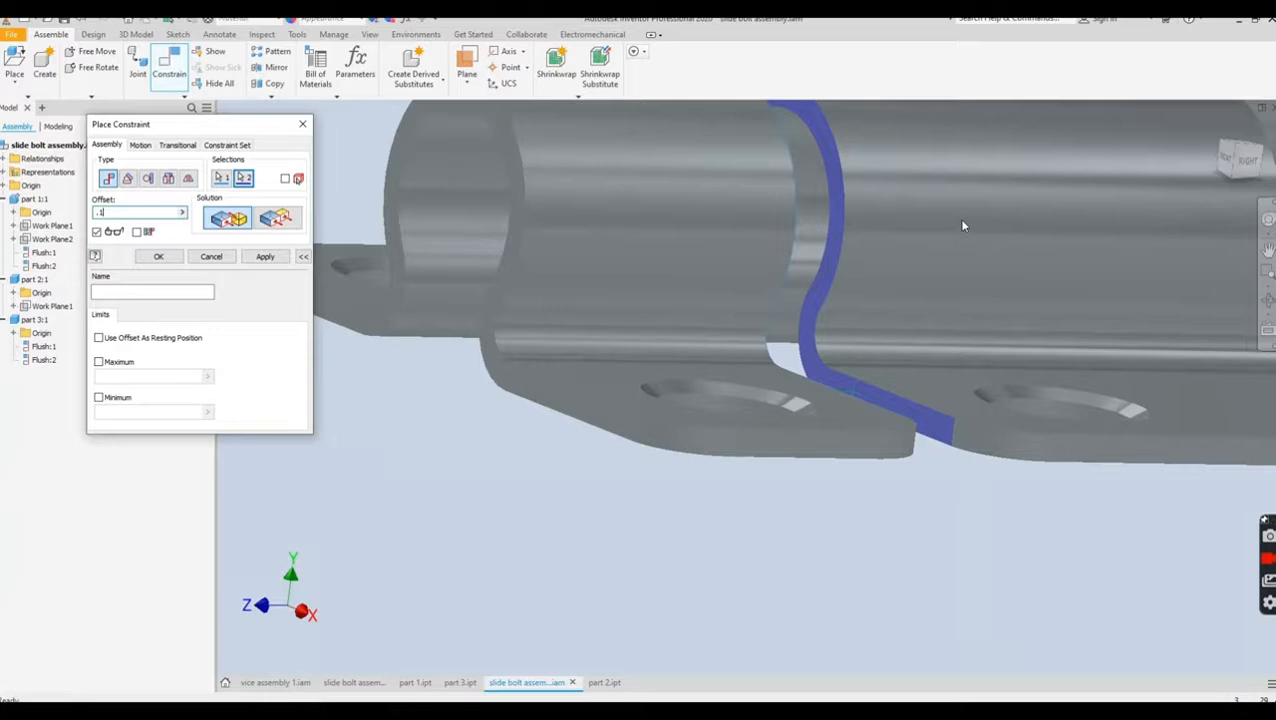
pyautogui.click(161, 257)
# - Move the sliding bolt clear above the two aligned brackets
pyautogui.scroll(3, 491, 434)
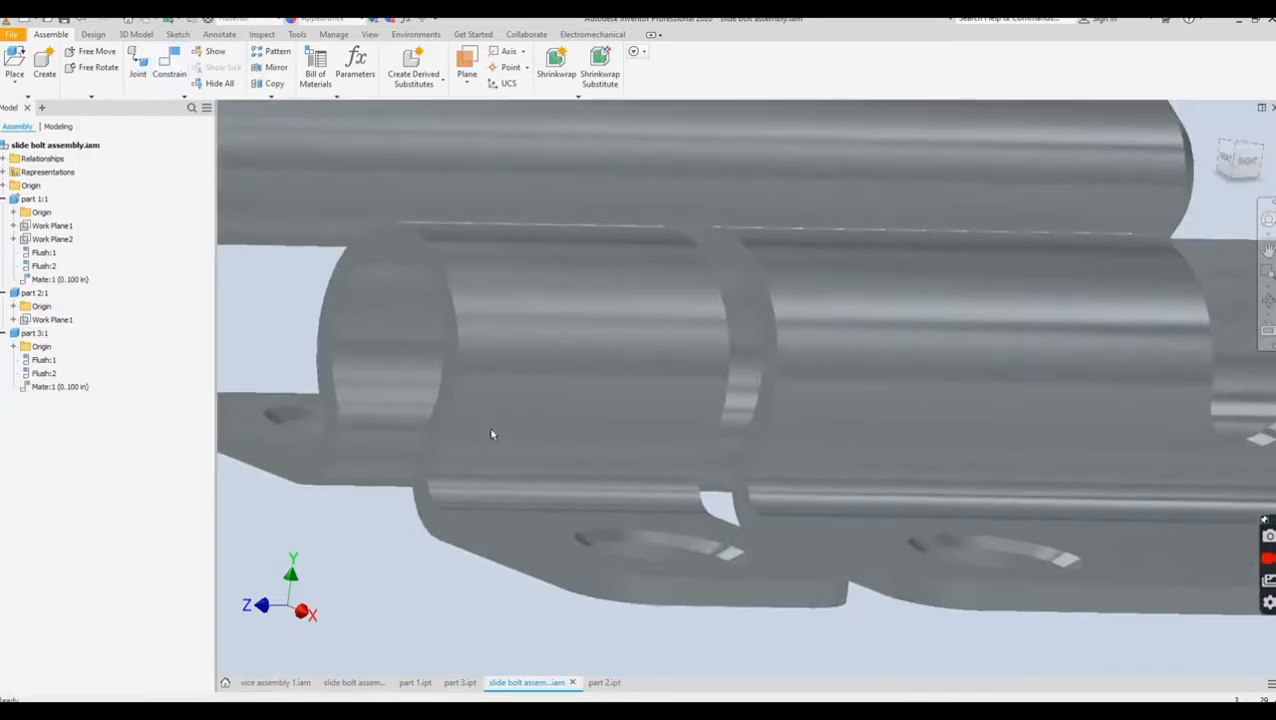
pyautogui.scroll(-5, 491, 434)
pyautogui.moveTo(434, 340); pyautogui.dragTo(664, 298)
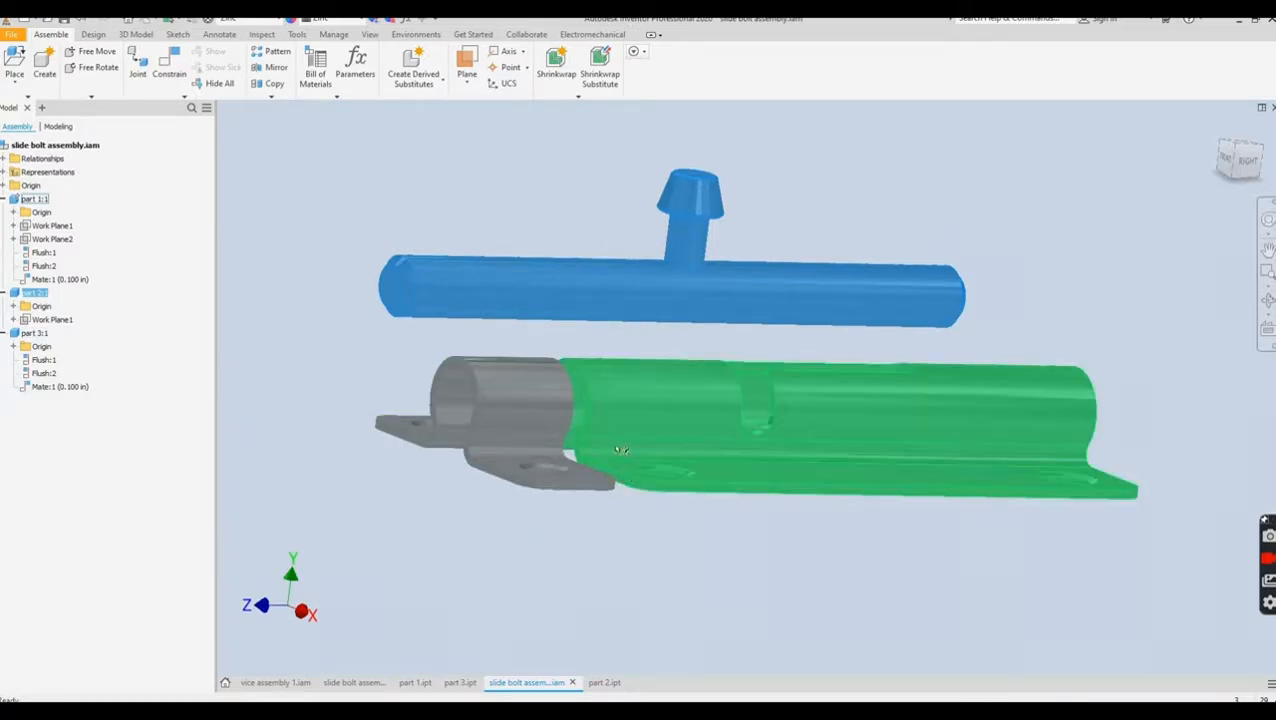
pyautogui.click(490, 194)
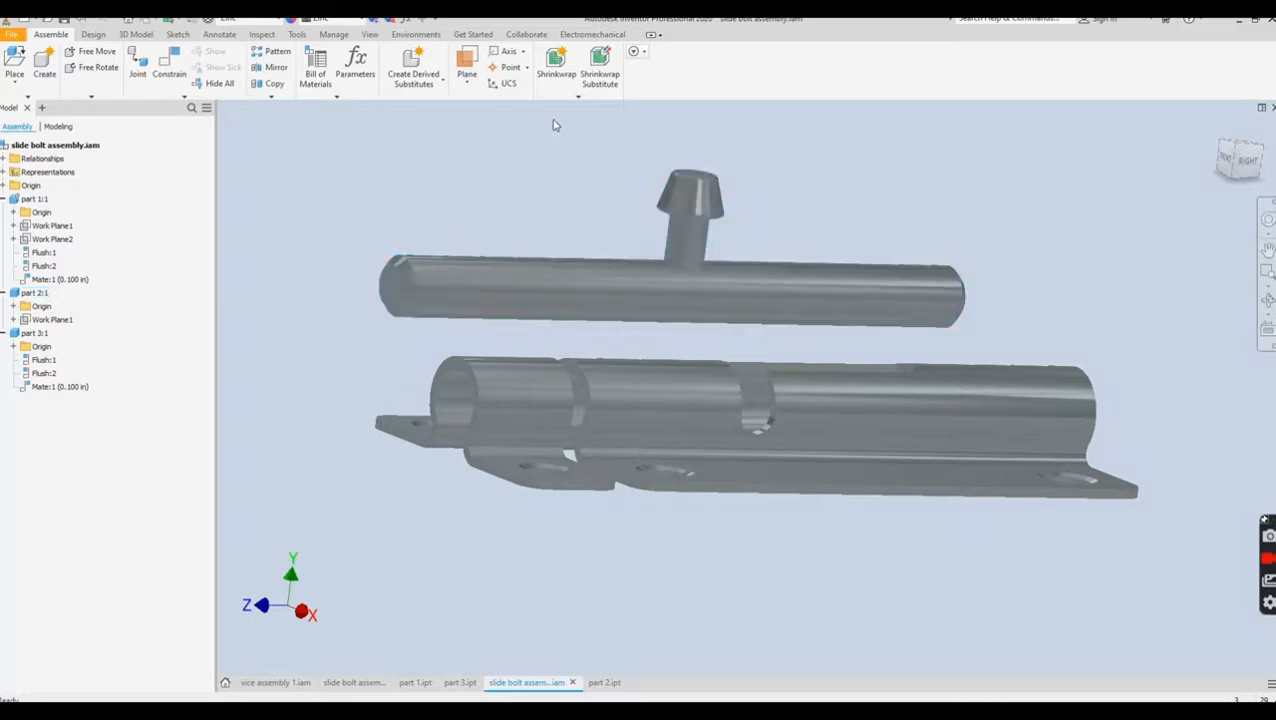
# - Connect the circular end of the bolt to the round opening at the small bracket's outer end with a Cylindrical joint
pyautogui.click(137, 68)
pyautogui.moveTo(324, 362); pyautogui.dragTo(139, 212)
pyautogui.click(167, 275)
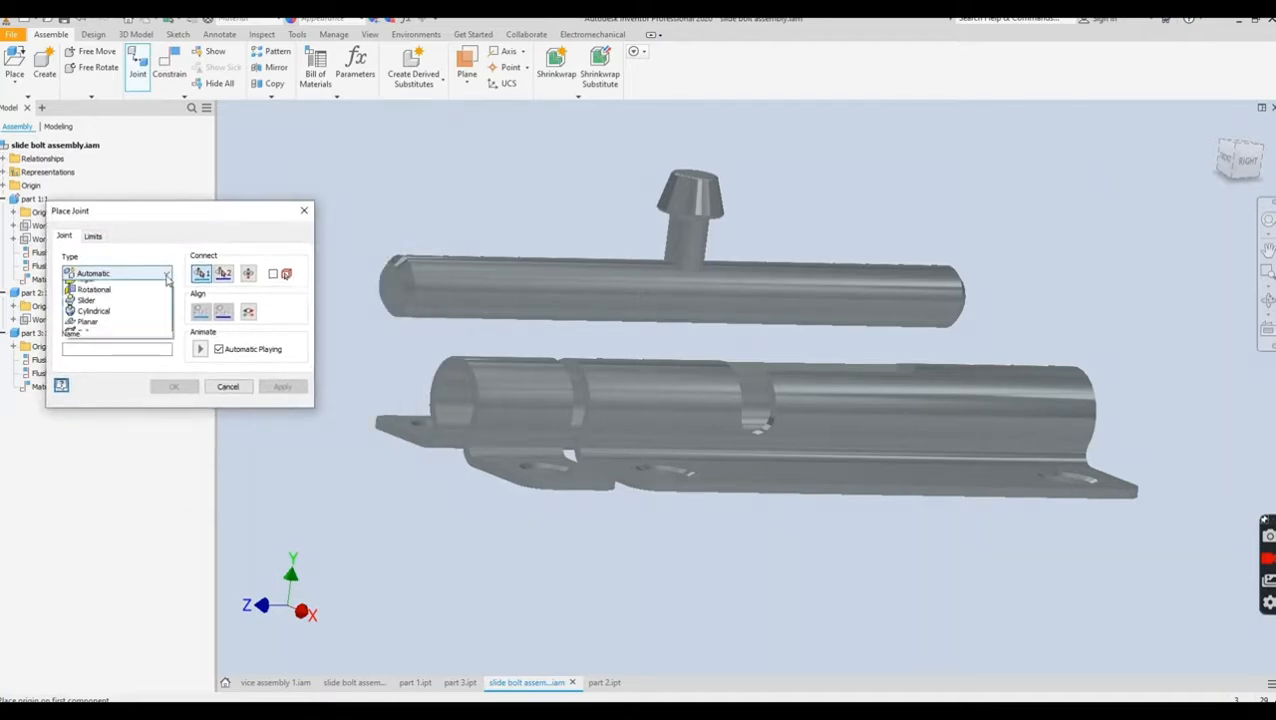
pyautogui.click(95, 338)
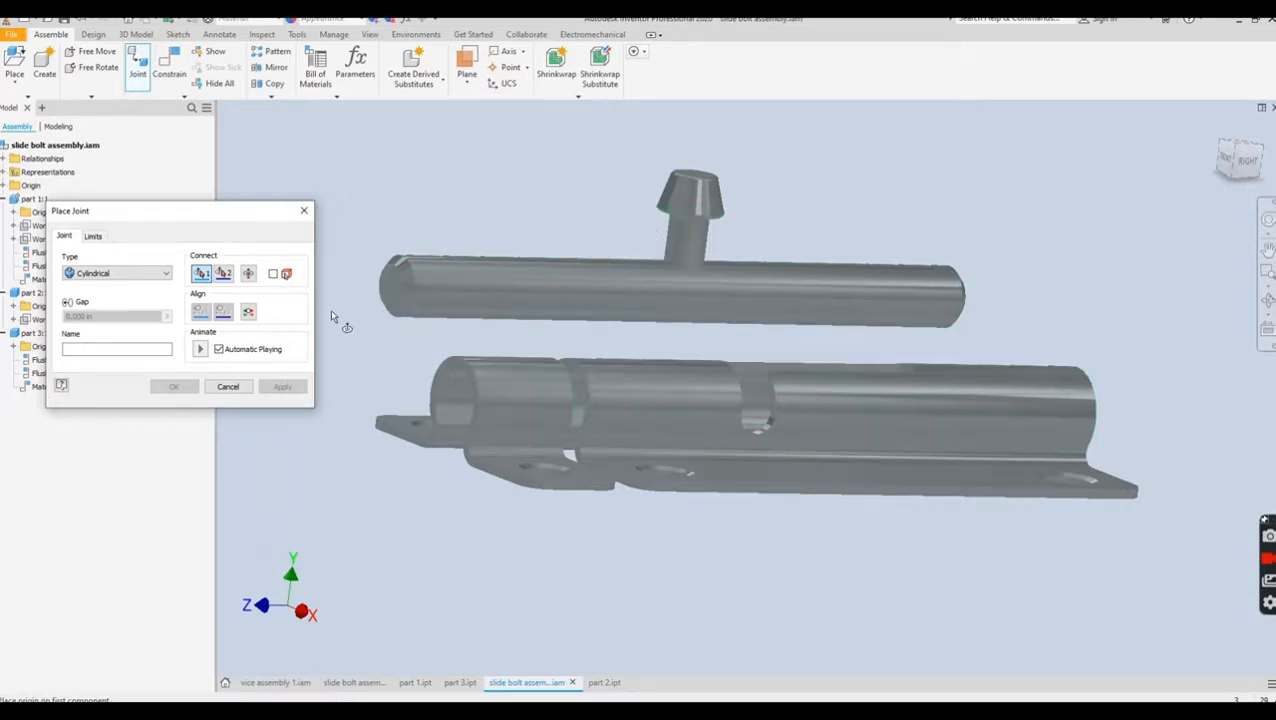
pyautogui.scroll(3, 417, 272)
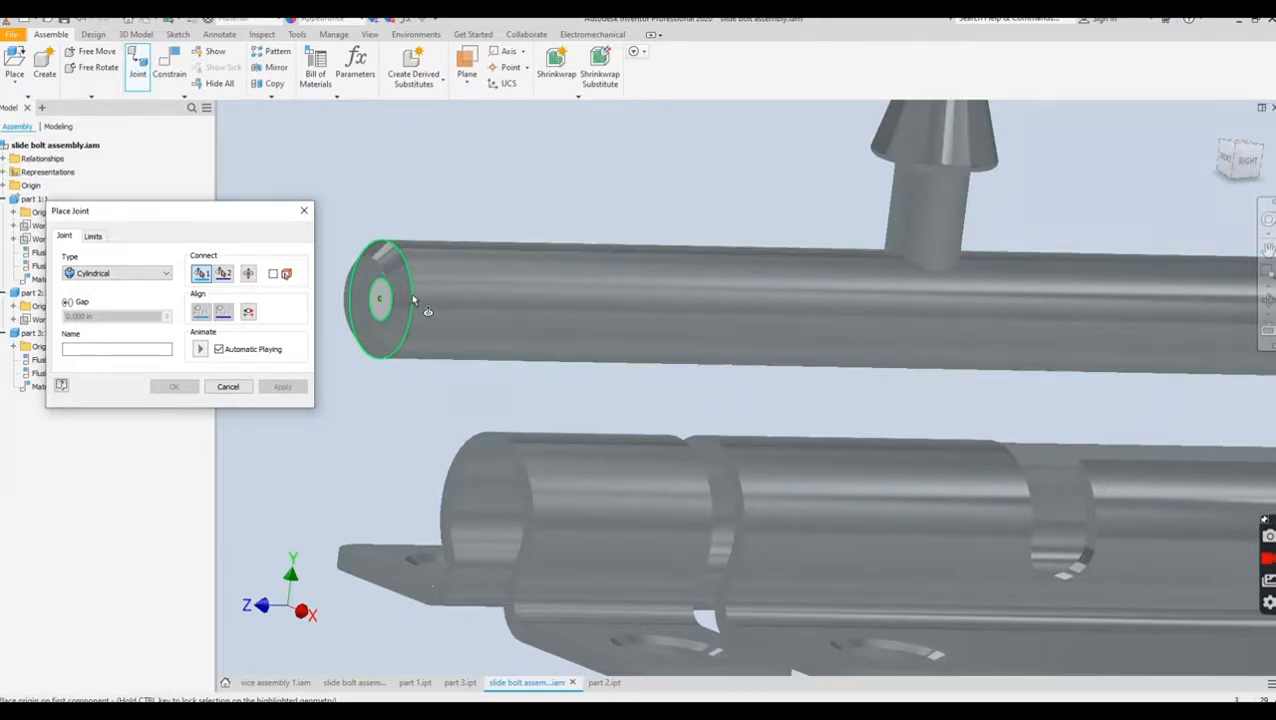
pyautogui.click(411, 293)
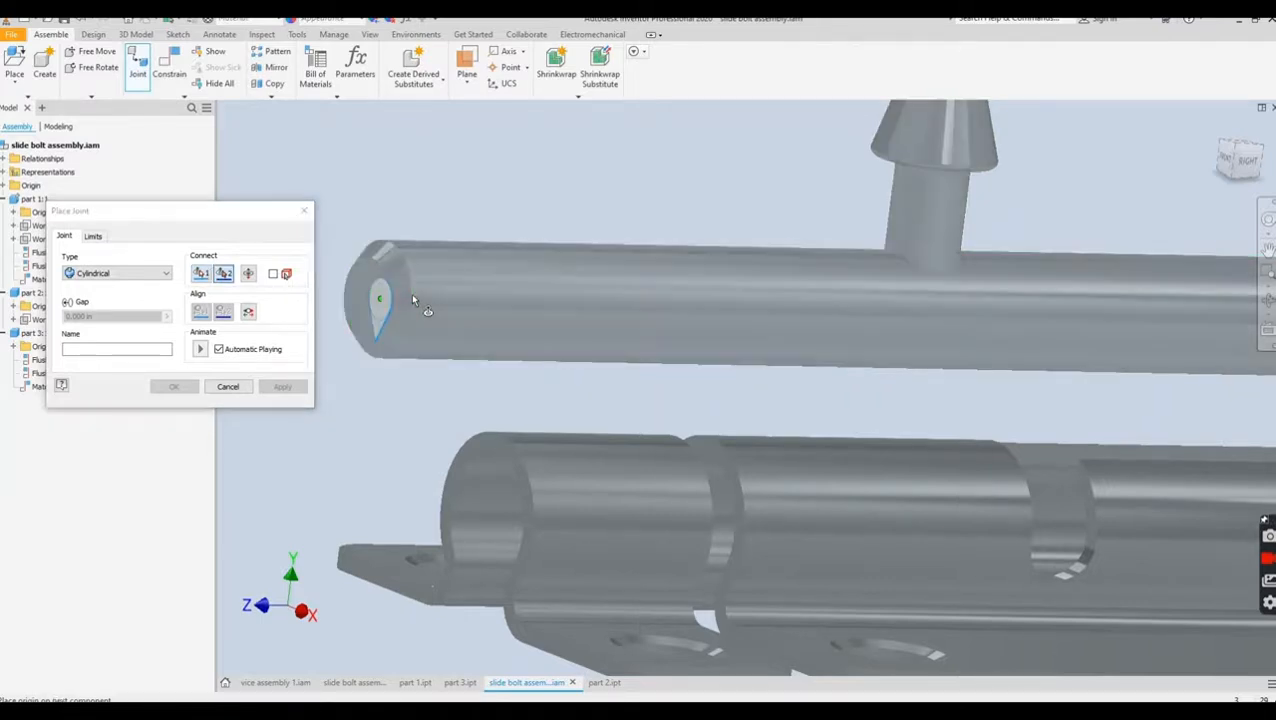
pyautogui.click(491, 456)
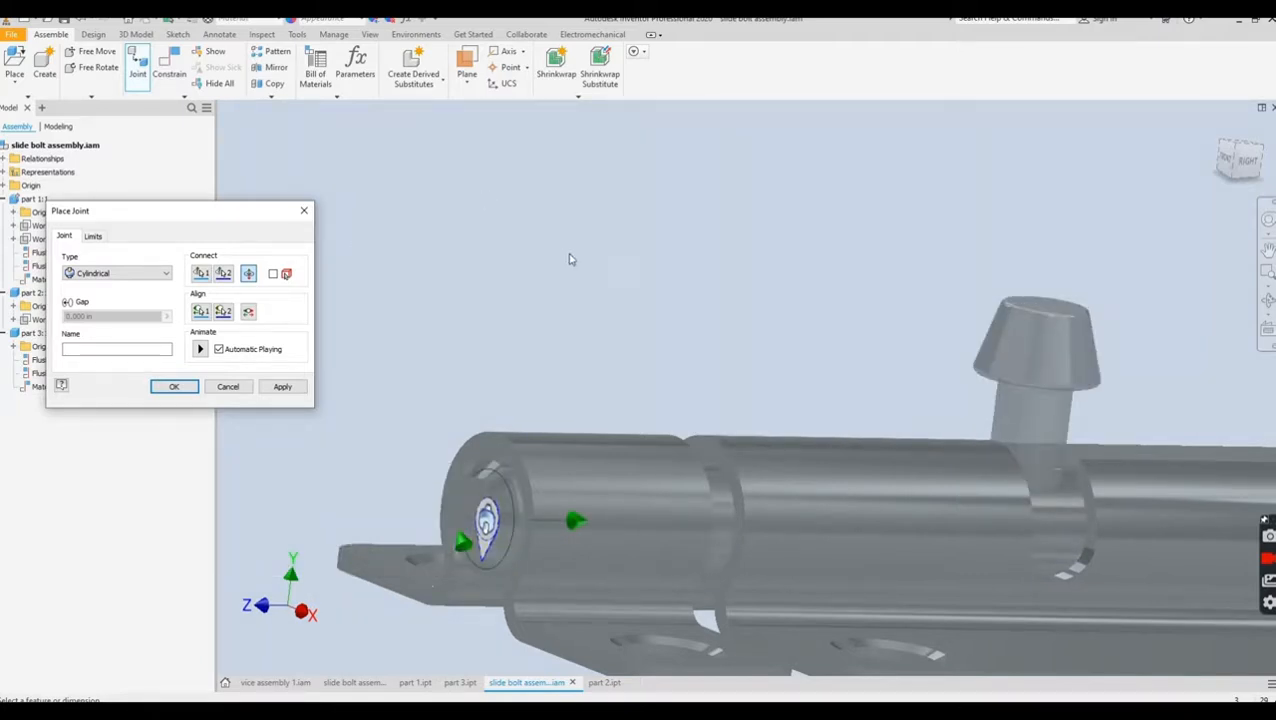
# - Enable the cylindrical joint's linear start limit at 0.000 in, using the home view
pyautogui.scroll(-2, 570, 260)
pyautogui.moveTo(612, 280); pyautogui.dragTo(521, 259, button='middle')
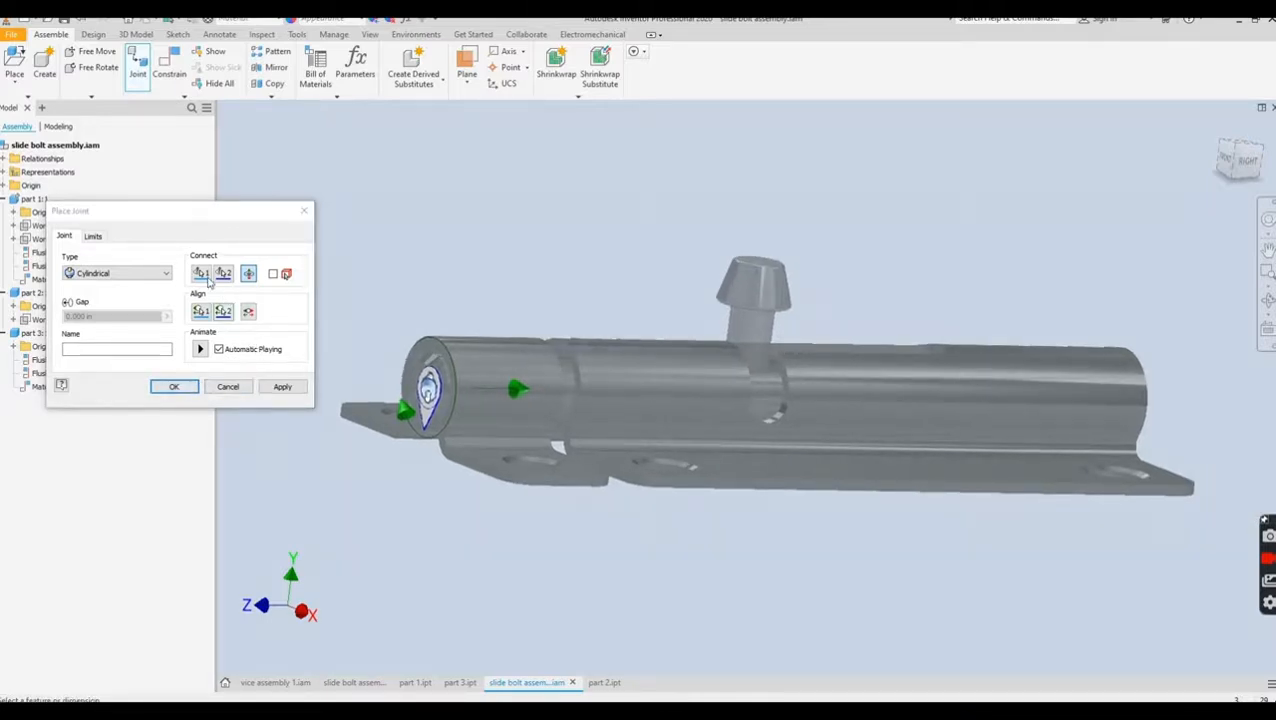
pyautogui.click(94, 237)
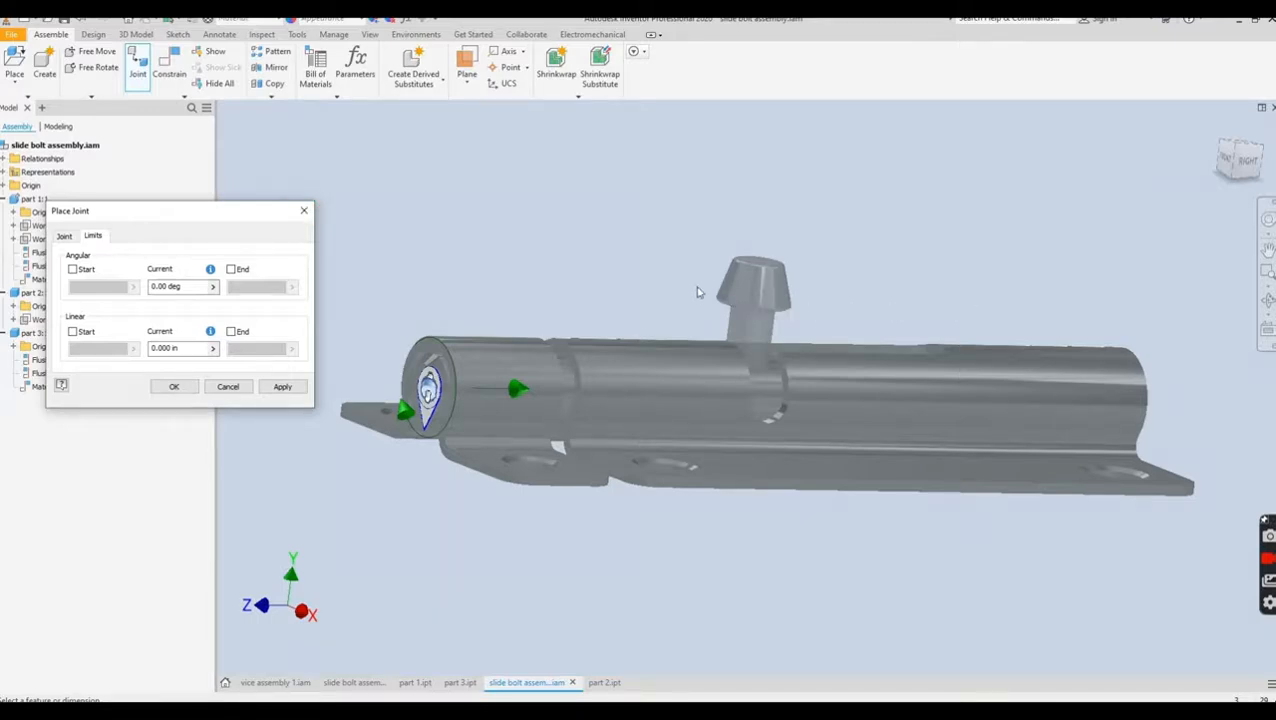
pyautogui.click(73, 332)
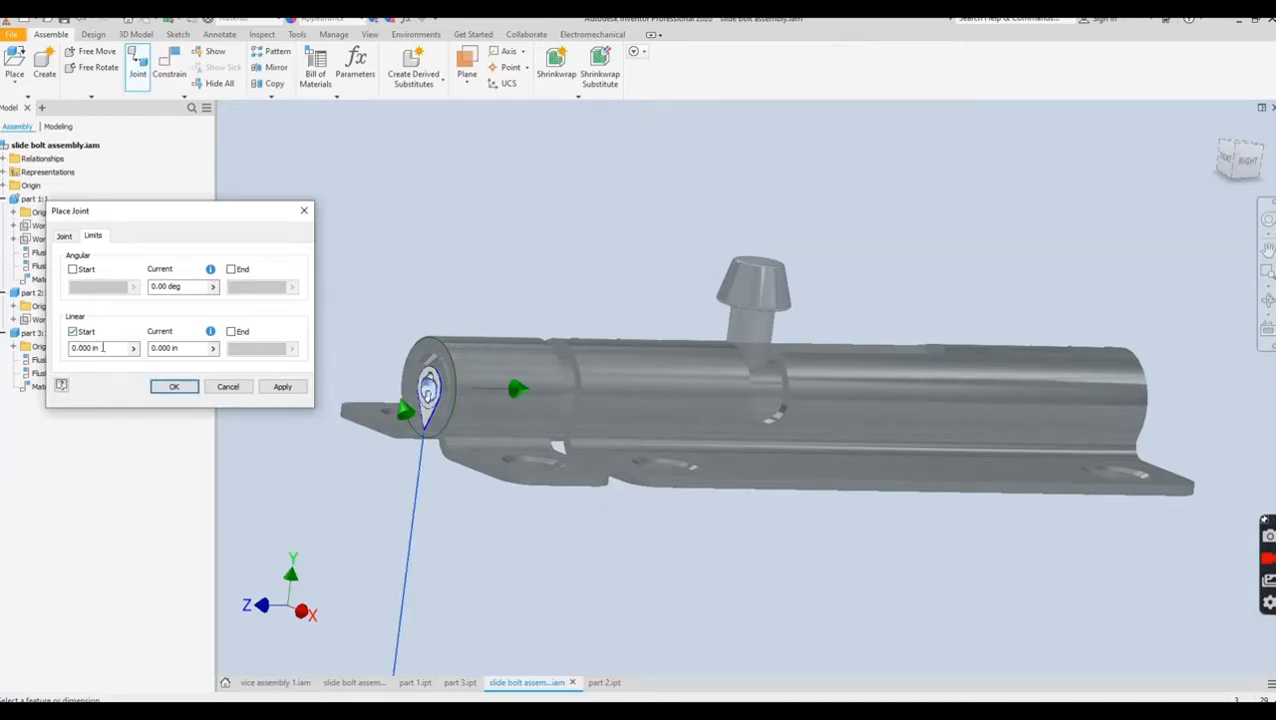
pyautogui.click(1218, 131)
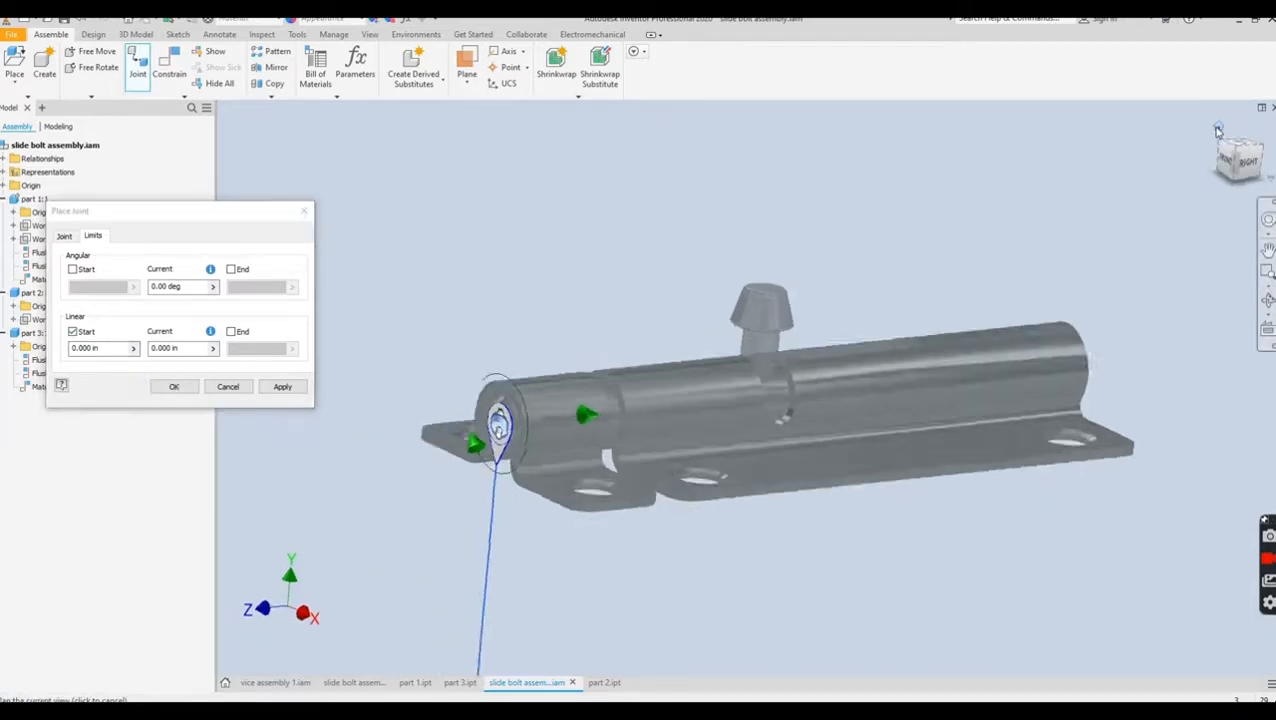
pyautogui.scroll(3, 785, 376)
pyautogui.scroll(-3, 785, 376)
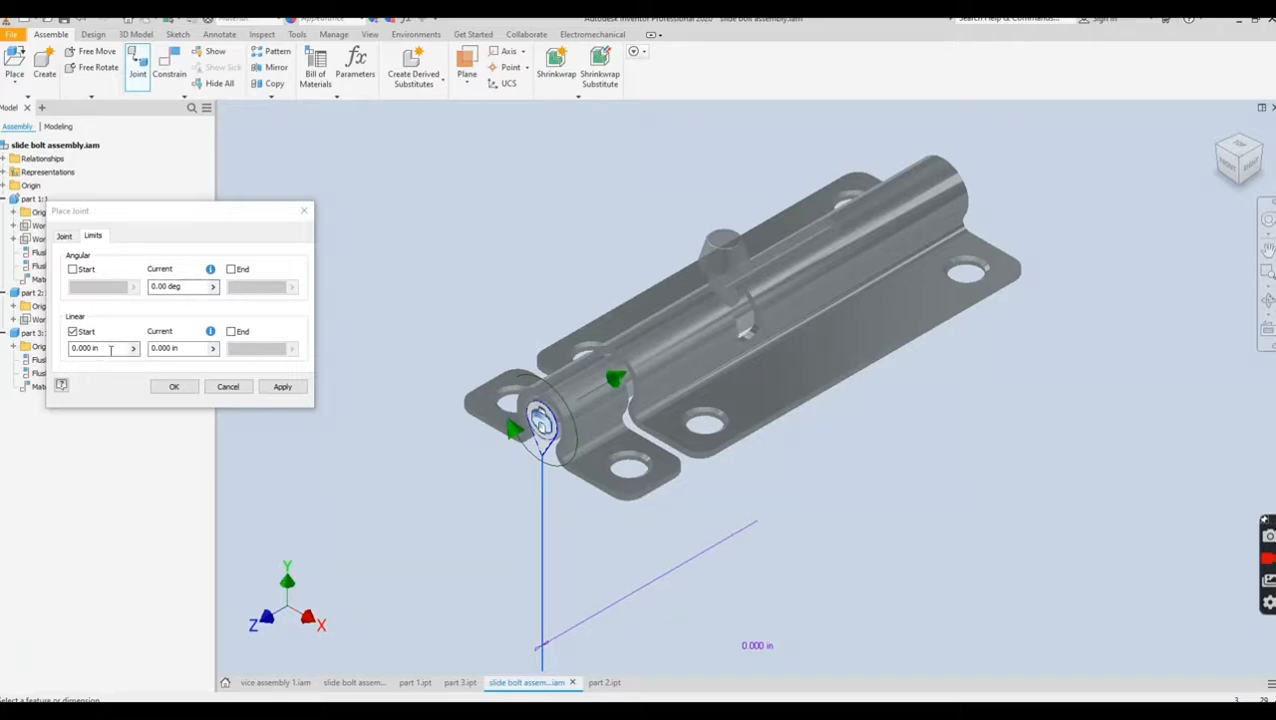
# - Enable the joint's linear end limit at .92 in and set the current linear position to .92 in
pyautogui.click(231, 332)
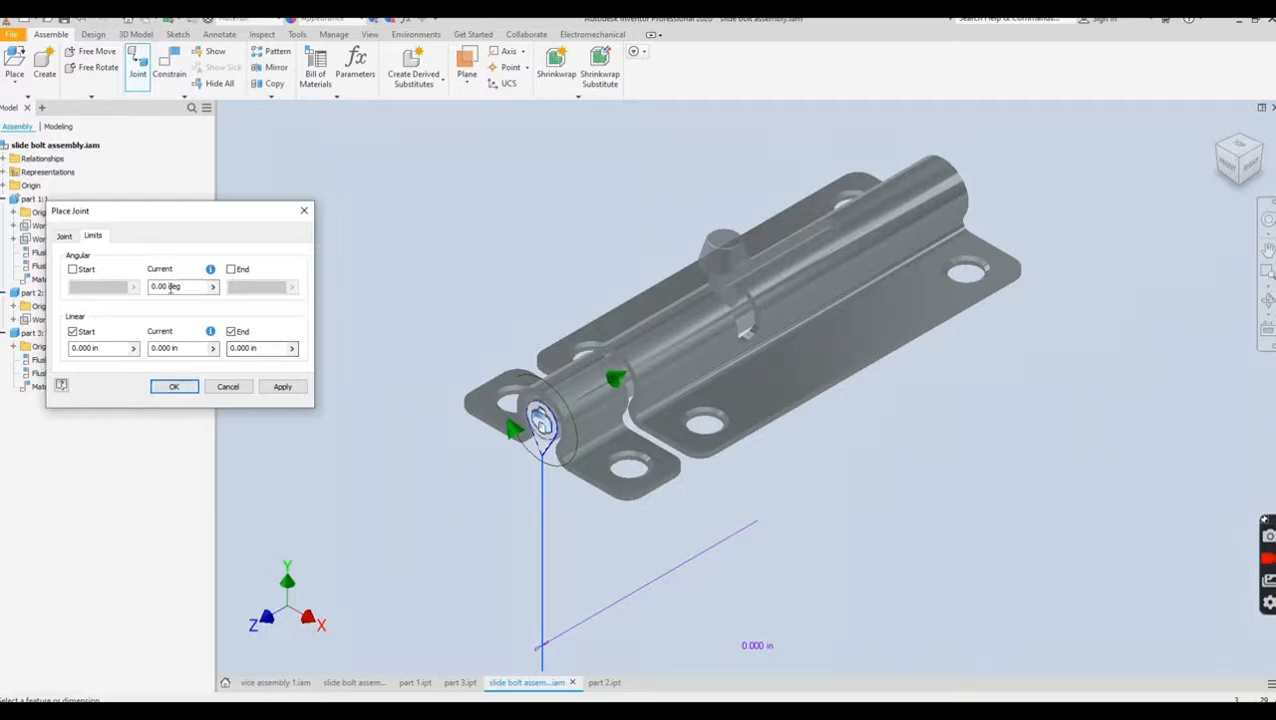
pyautogui.doubleClick(257, 352)
pyautogui.write('92')
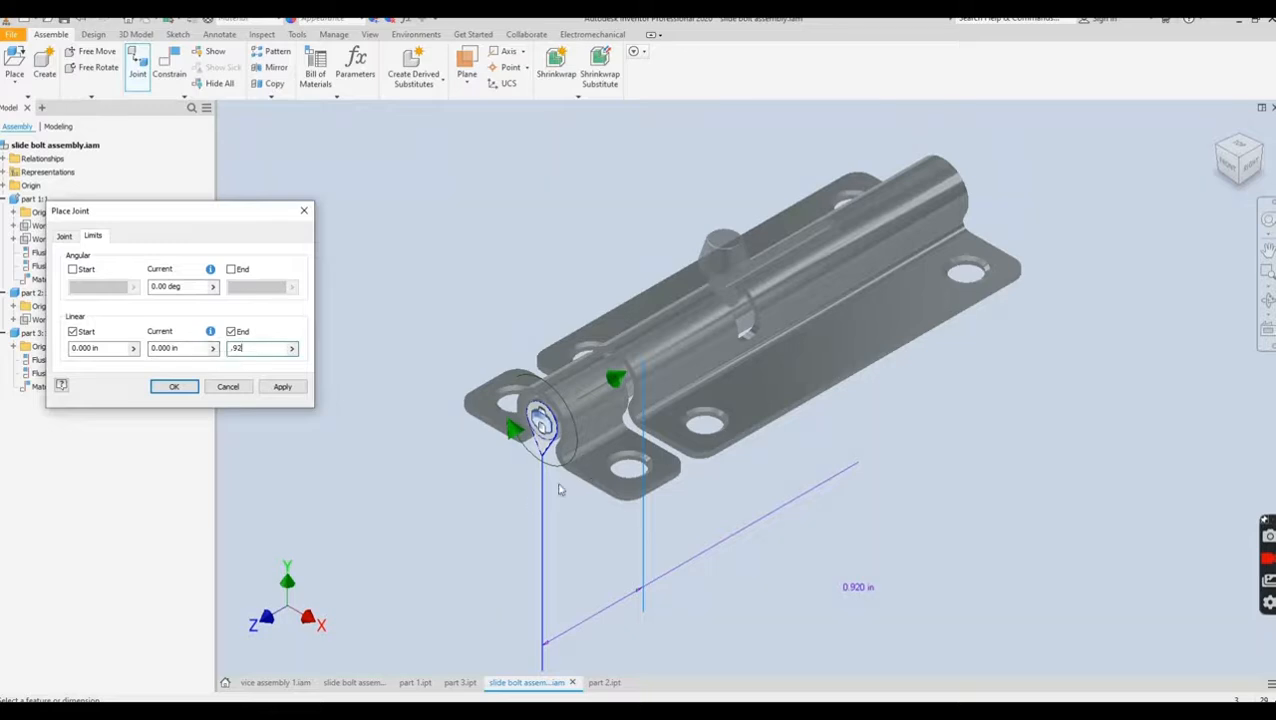
pyautogui.doubleClick(185, 348)
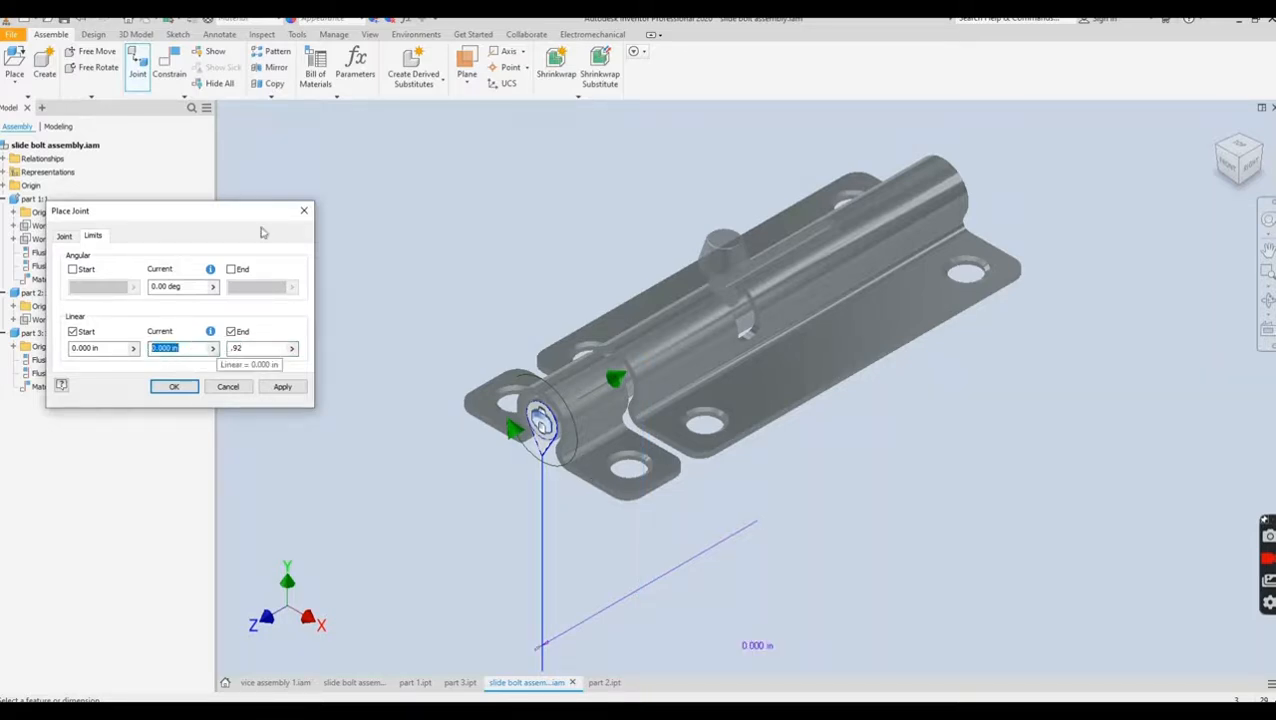
pyautogui.write('.92')
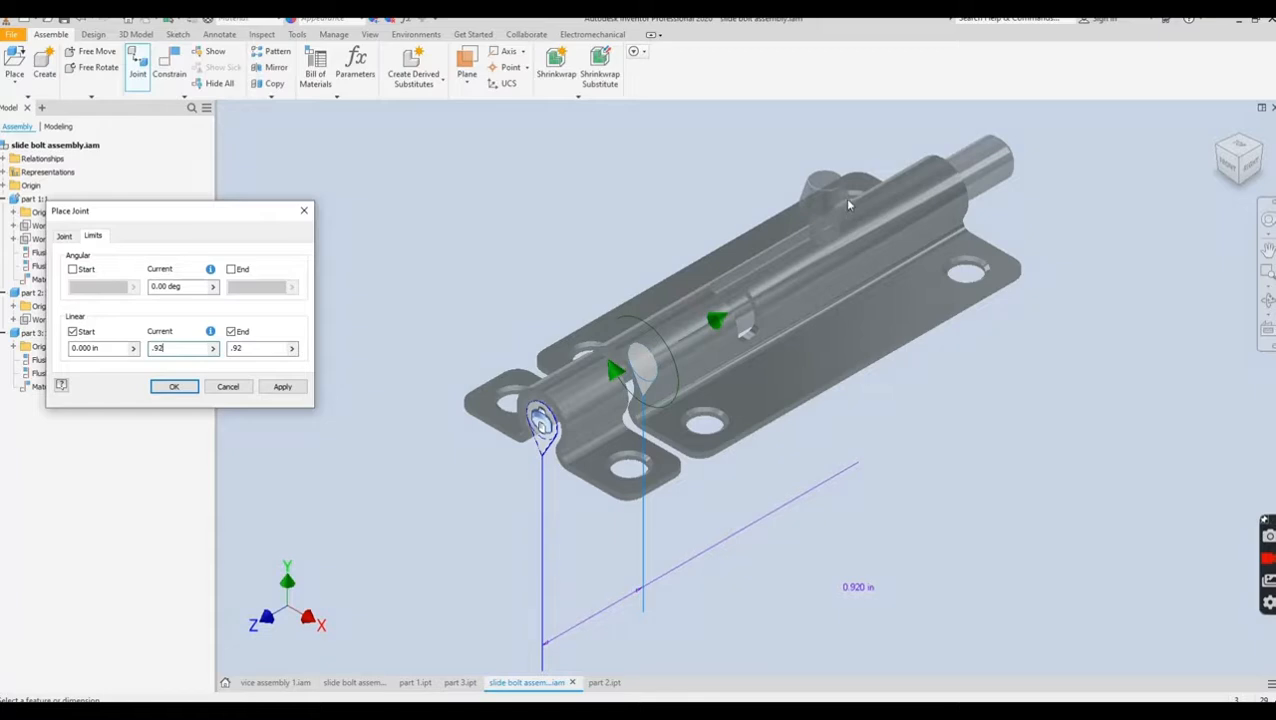
# - Set the current linear position to 0 and enable the angular limits from 0.00 deg to 90 deg
pyautogui.doubleClick(185, 348)
pyautogui.write('0')
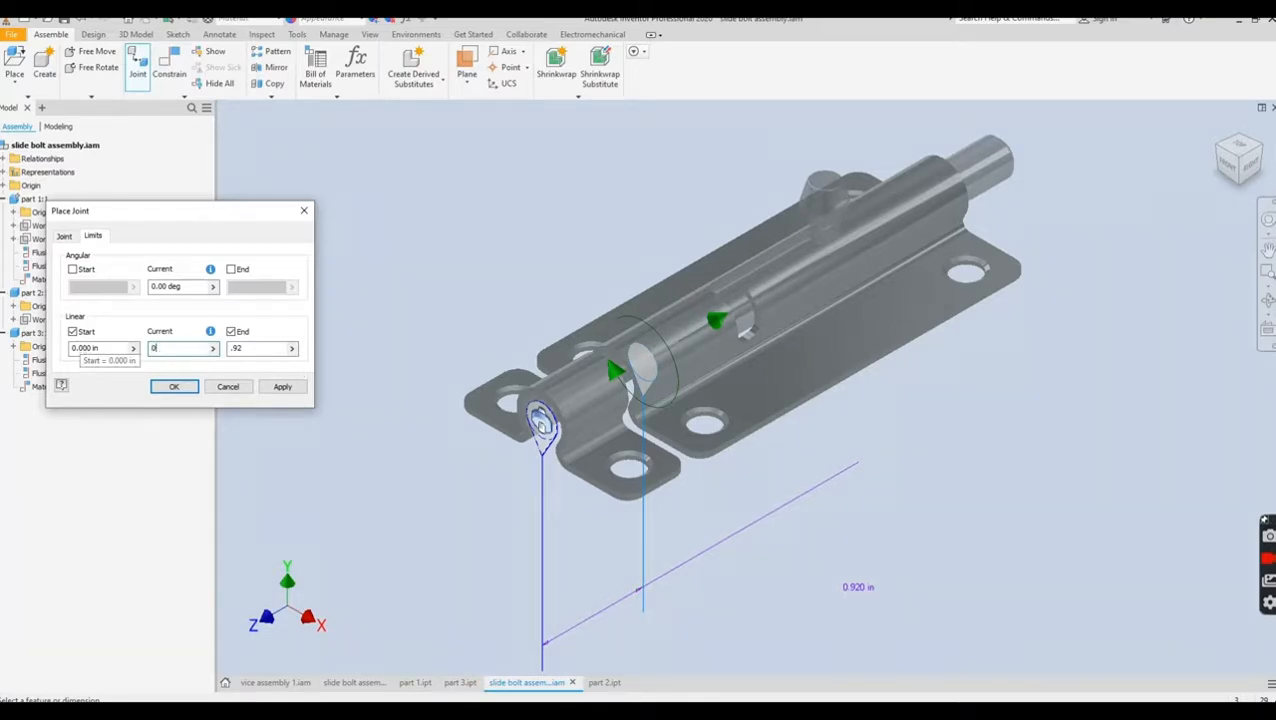
pyautogui.click(72, 270)
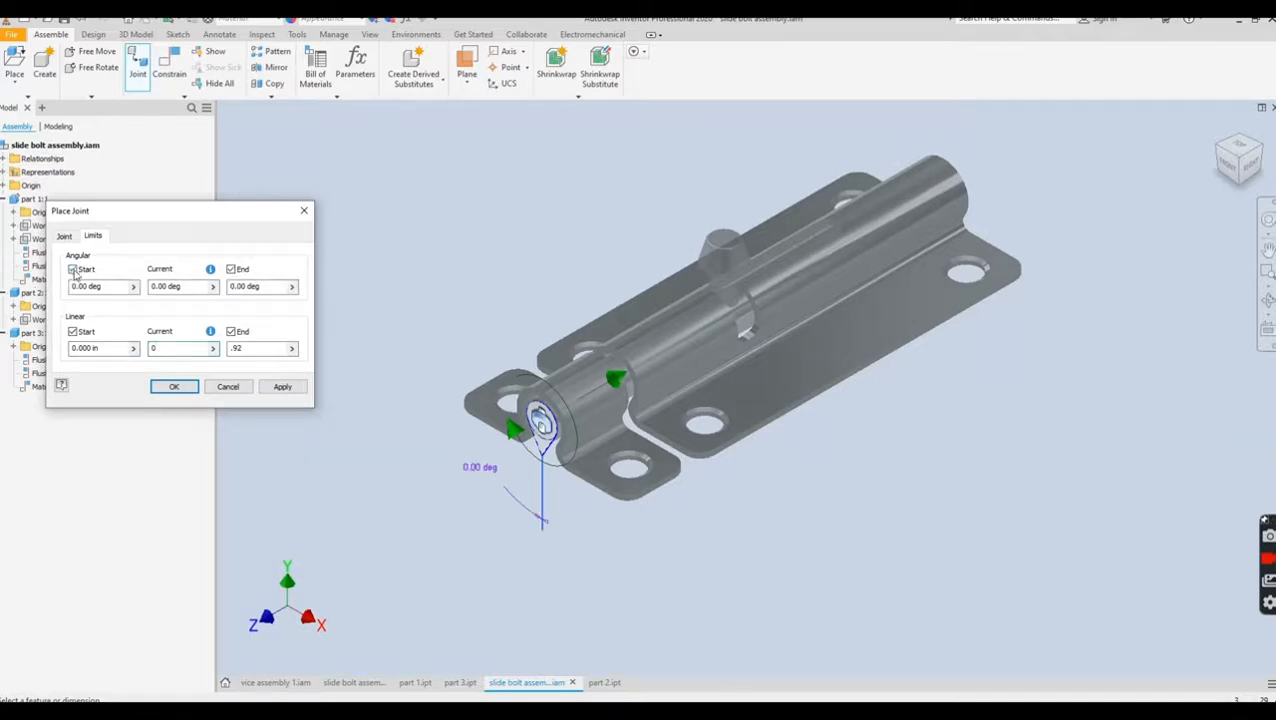
pyautogui.doubleClick(264, 287)
pyautogui.write('90')
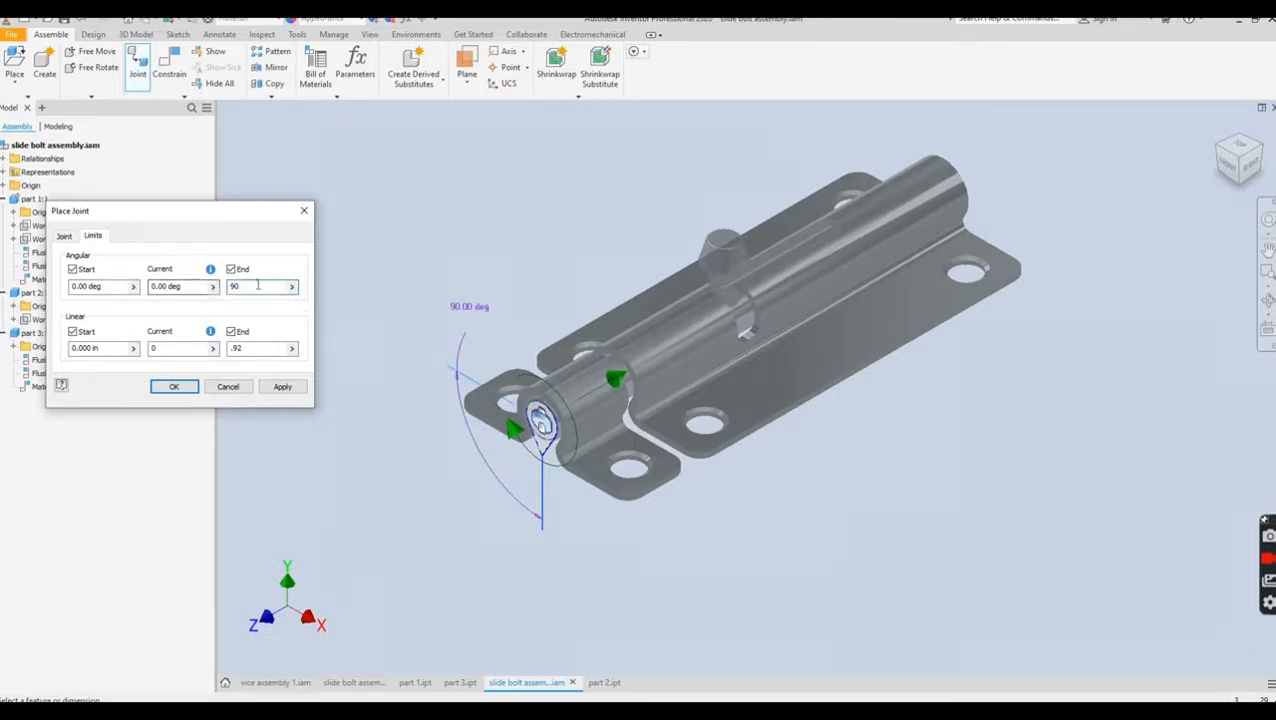
# - Preview the bolt at a current angle of 90 deg, set the angle to 0, and accept the cylindrical joint
pyautogui.moveTo(198, 288); pyautogui.dragTo(150, 290)
pyautogui.write('90')
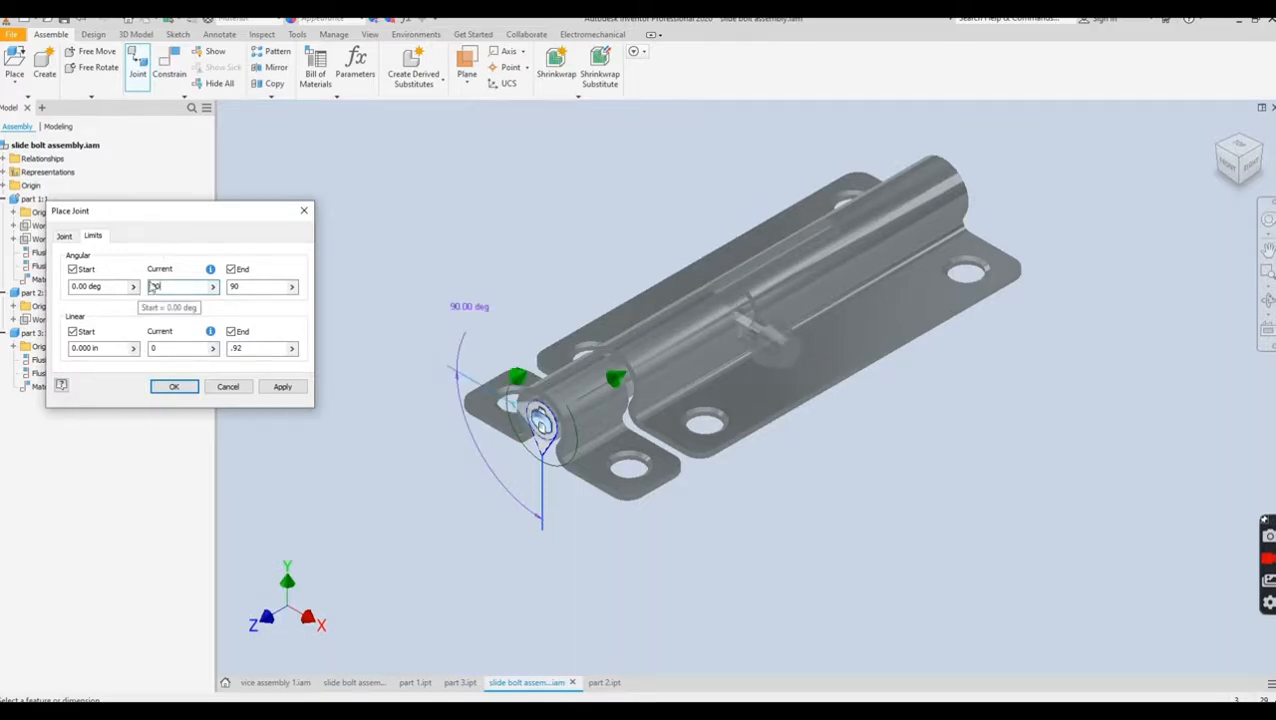
pyautogui.doubleClick(163, 289)
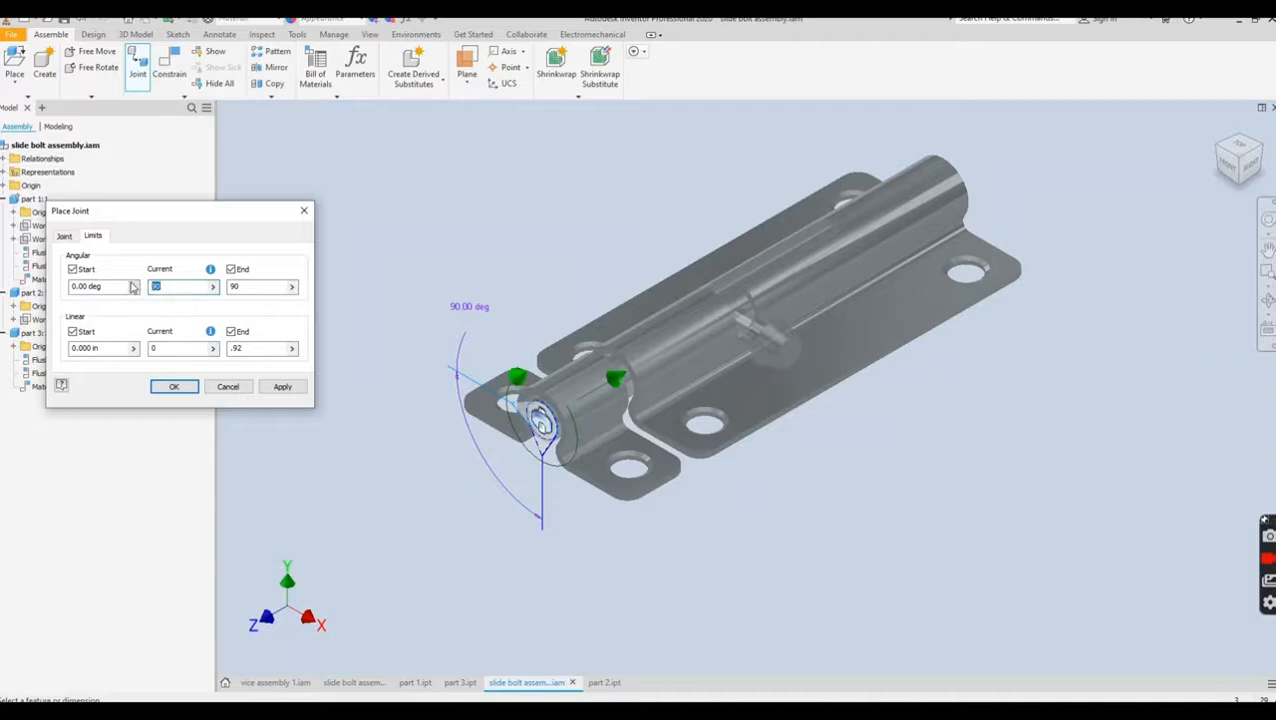
pyautogui.write('0')
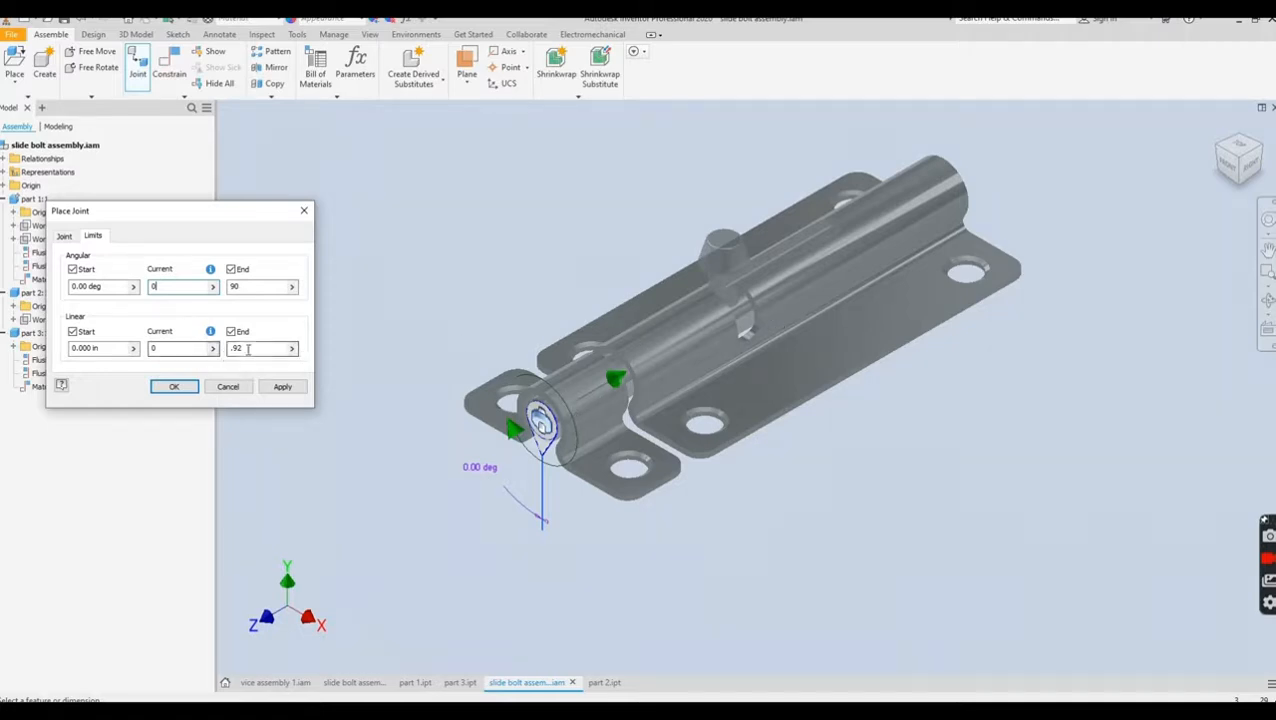
pyautogui.click(174, 387)
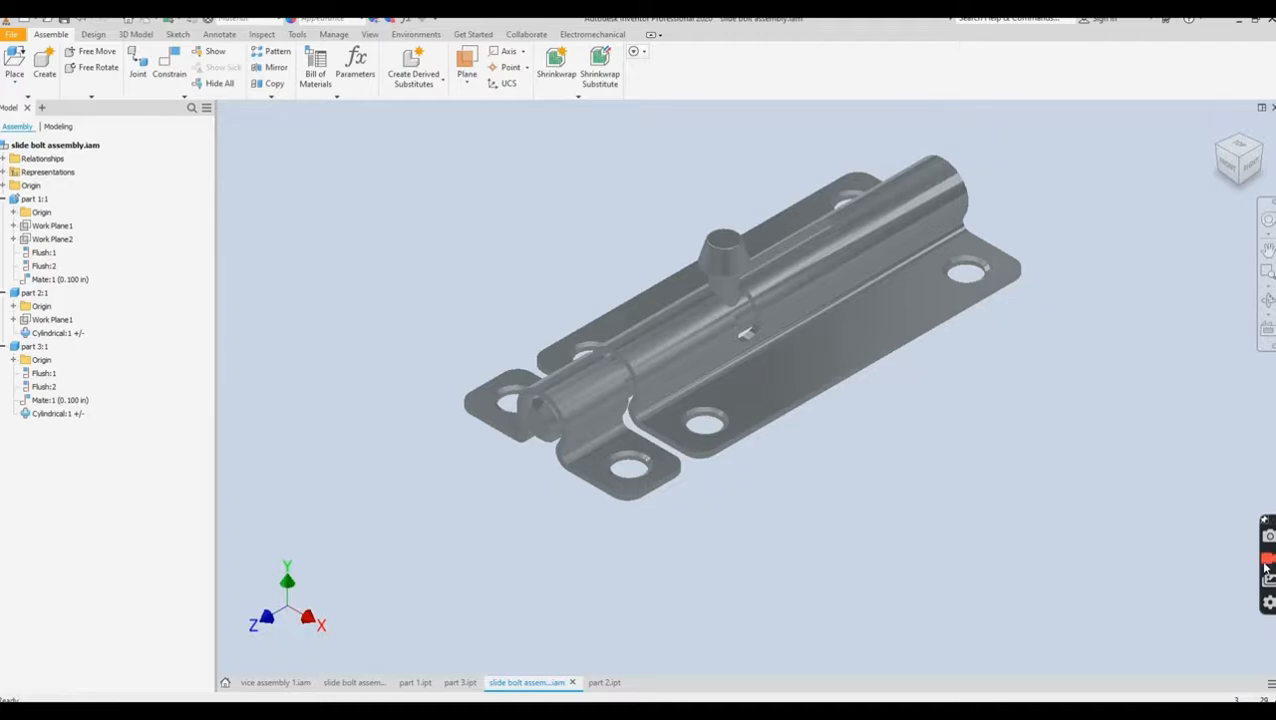
# - Test the bolt's sliding and turning range by moving its knob along the slot and around the larger bracket
pyautogui.click(731, 253)
pyautogui.moveTo(731, 253); pyautogui.dragTo(544, 284)
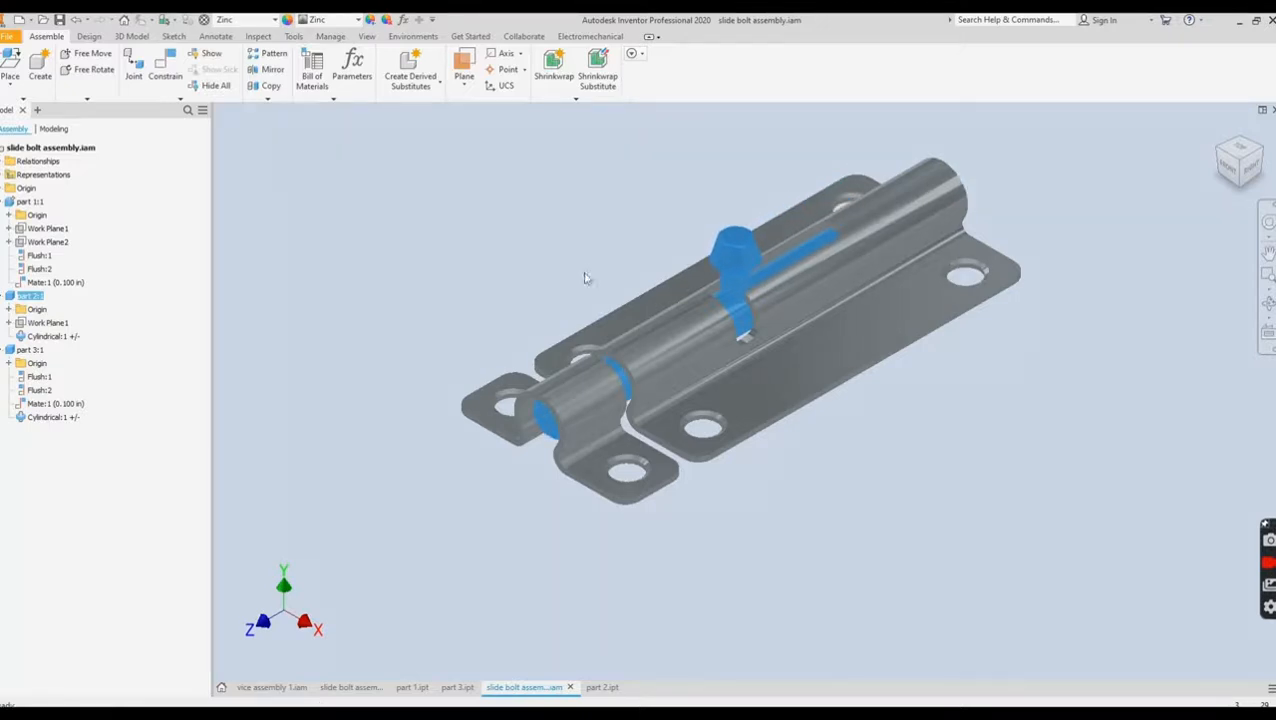
pyautogui.moveTo(744, 251); pyautogui.dragTo(707, 181)
pyautogui.moveTo(847, 214); pyautogui.dragTo(419, 374)
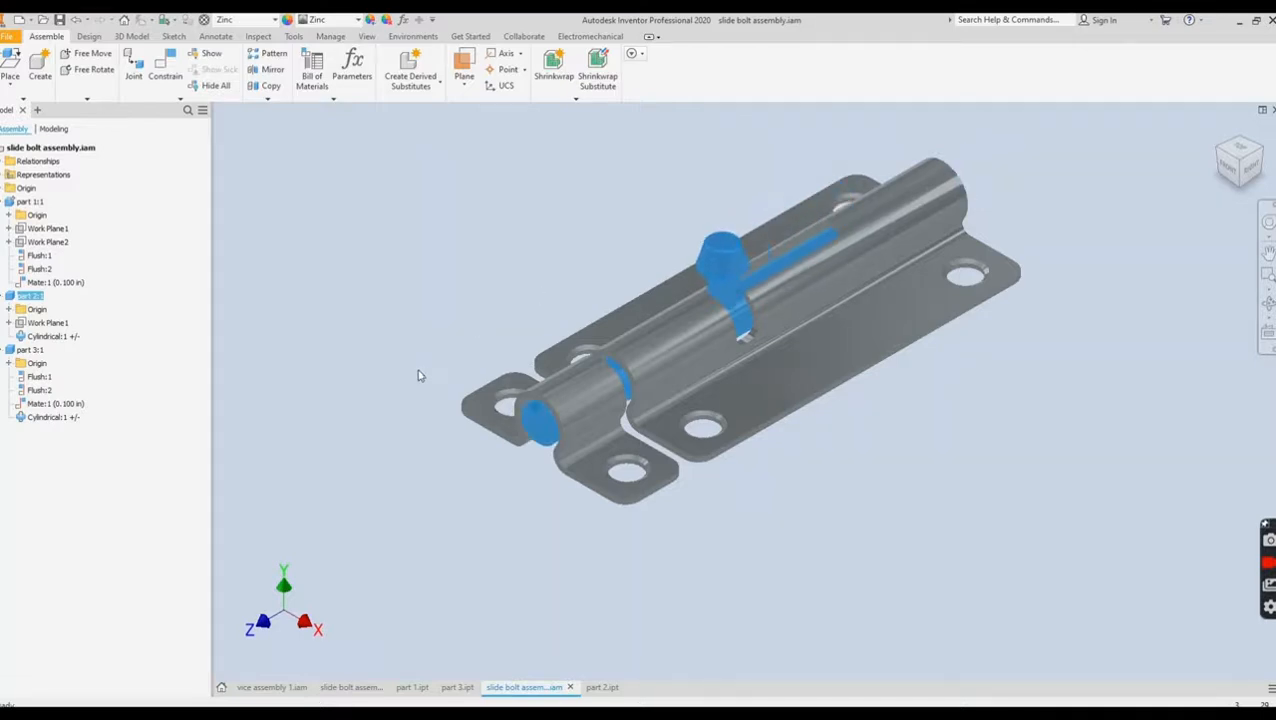
pyautogui.moveTo(726, 272); pyautogui.dragTo(826, 374)
pyautogui.moveTo(898, 298); pyautogui.dragTo(776, 212)
pyautogui.click(644, 188)
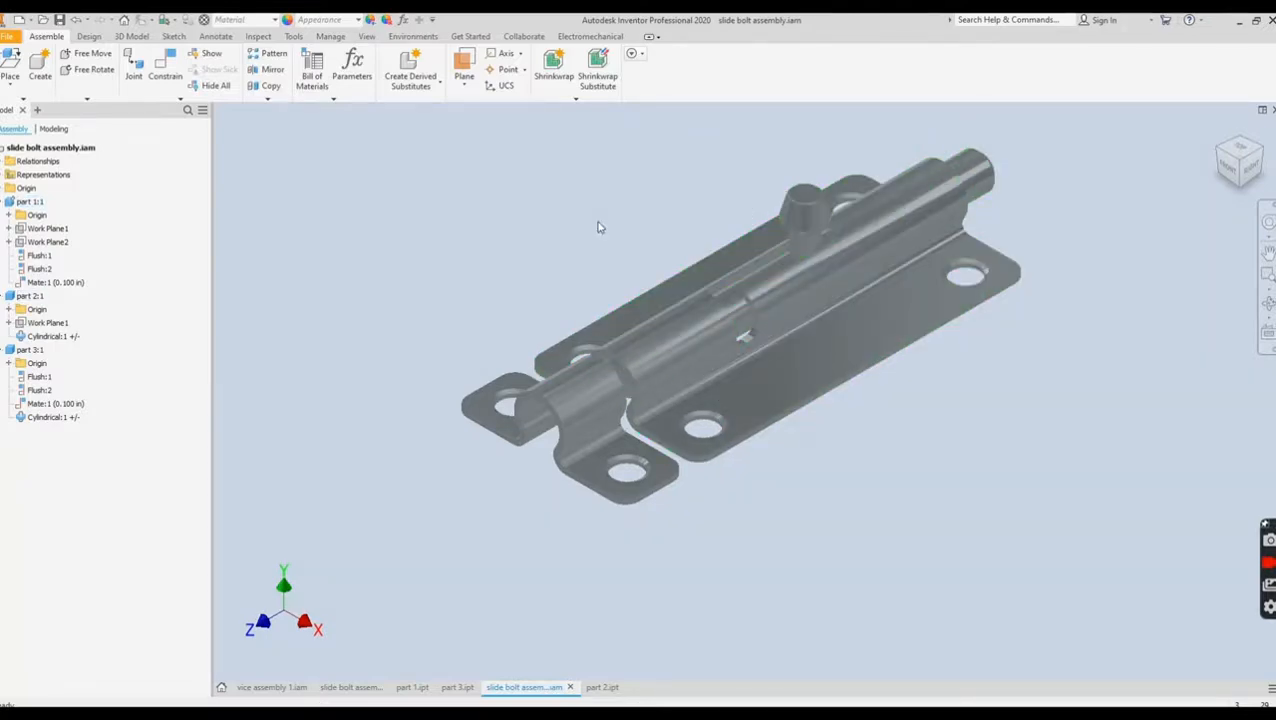
# - Add the larger bracket and the sliding bolt to the contact set and activate the contact solver
pyautogui.click(651, 321)
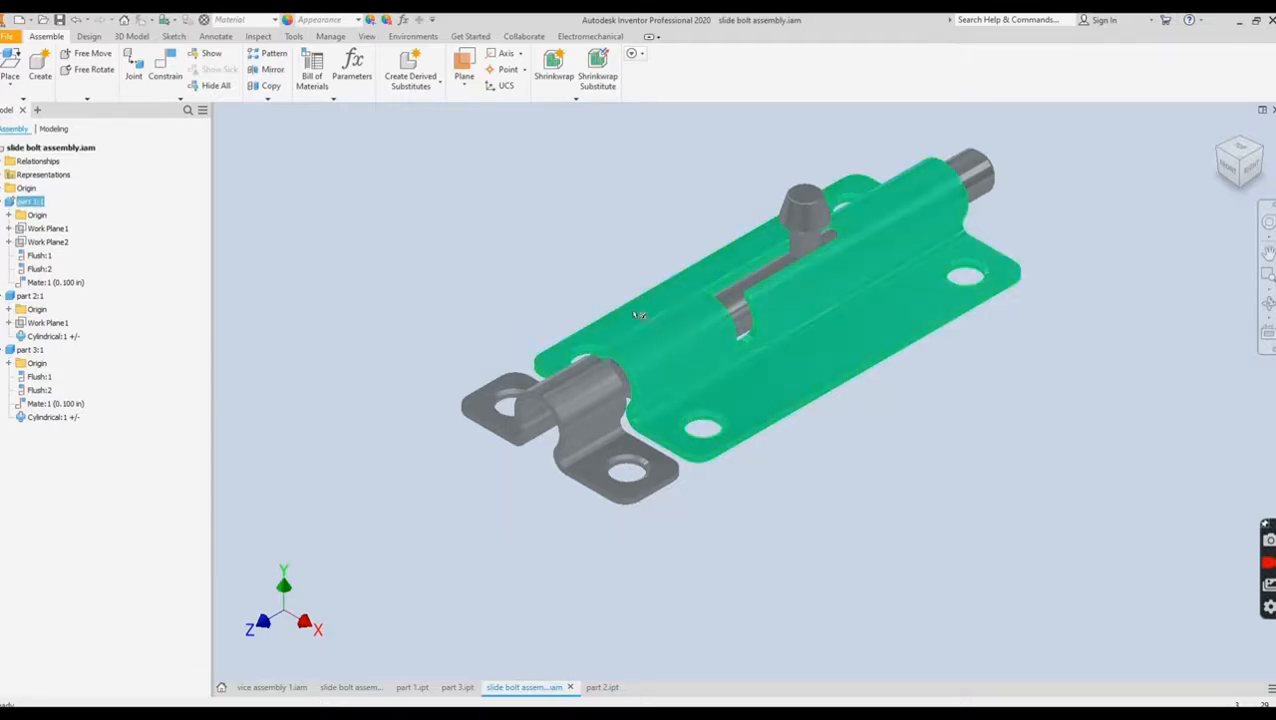
pyautogui.rightClick(34, 203)
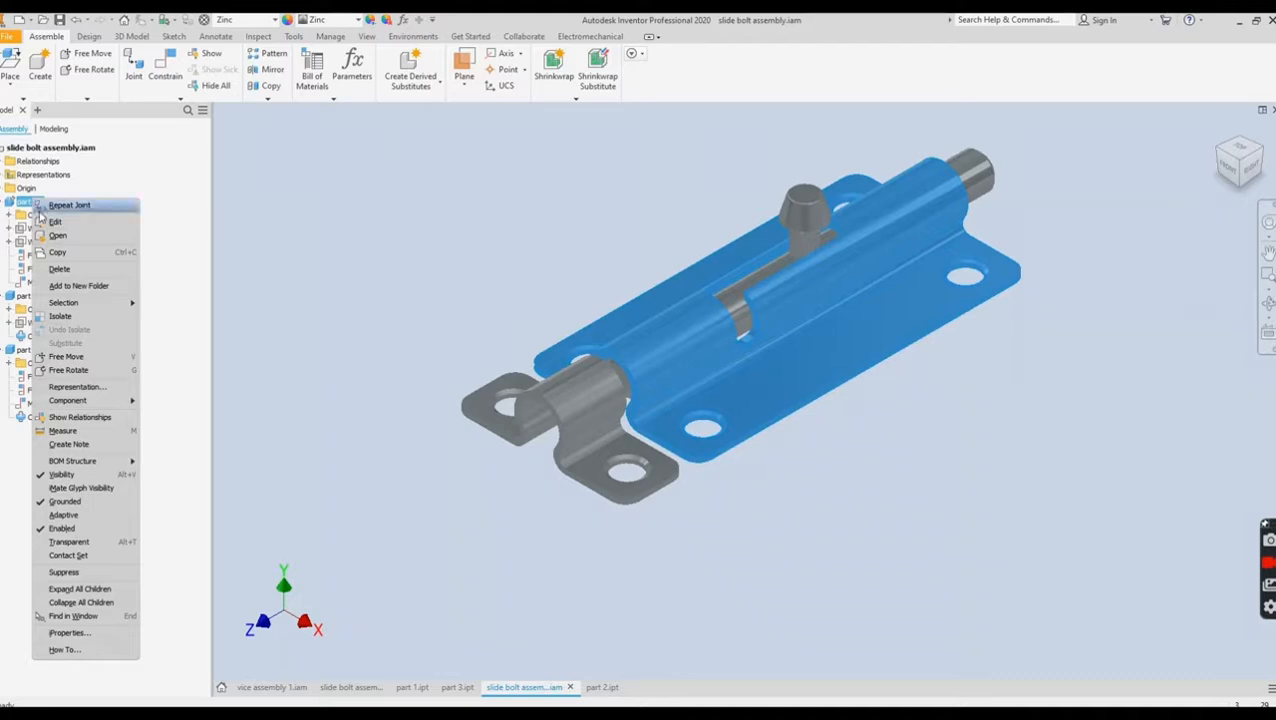
pyautogui.click(80, 542)
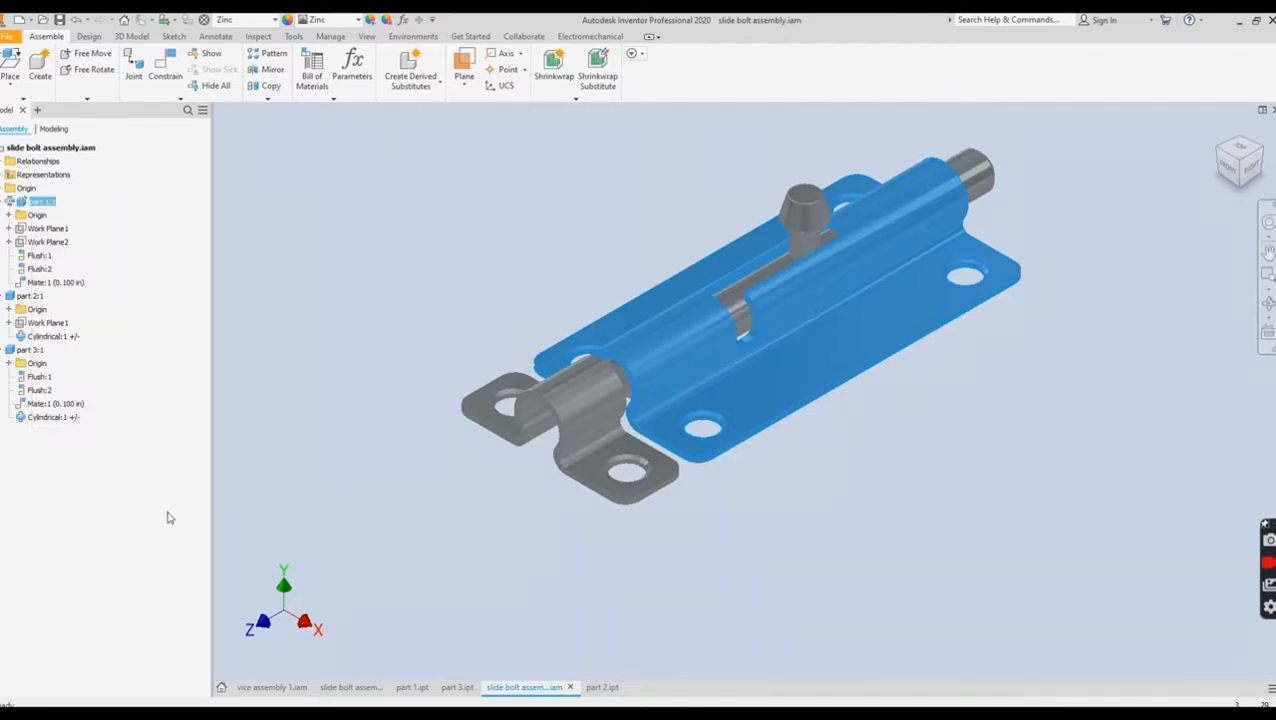
pyautogui.click(806, 203)
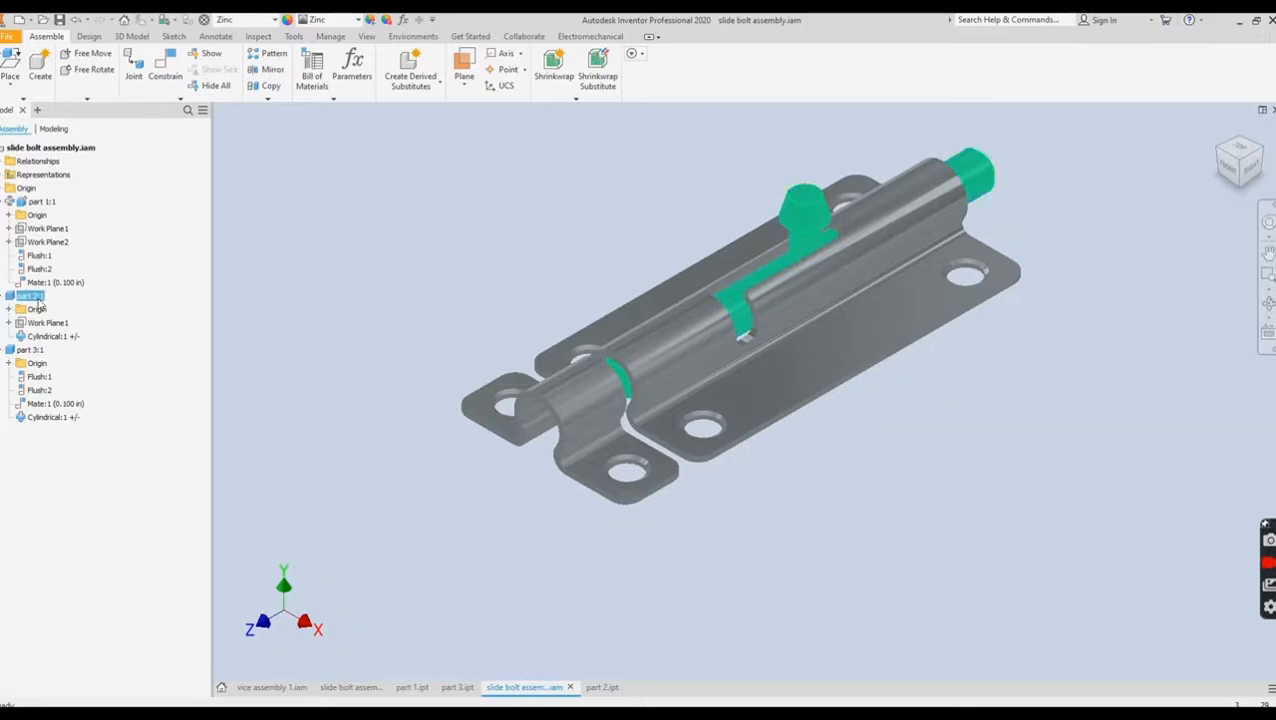
pyautogui.rightClick(39, 303)
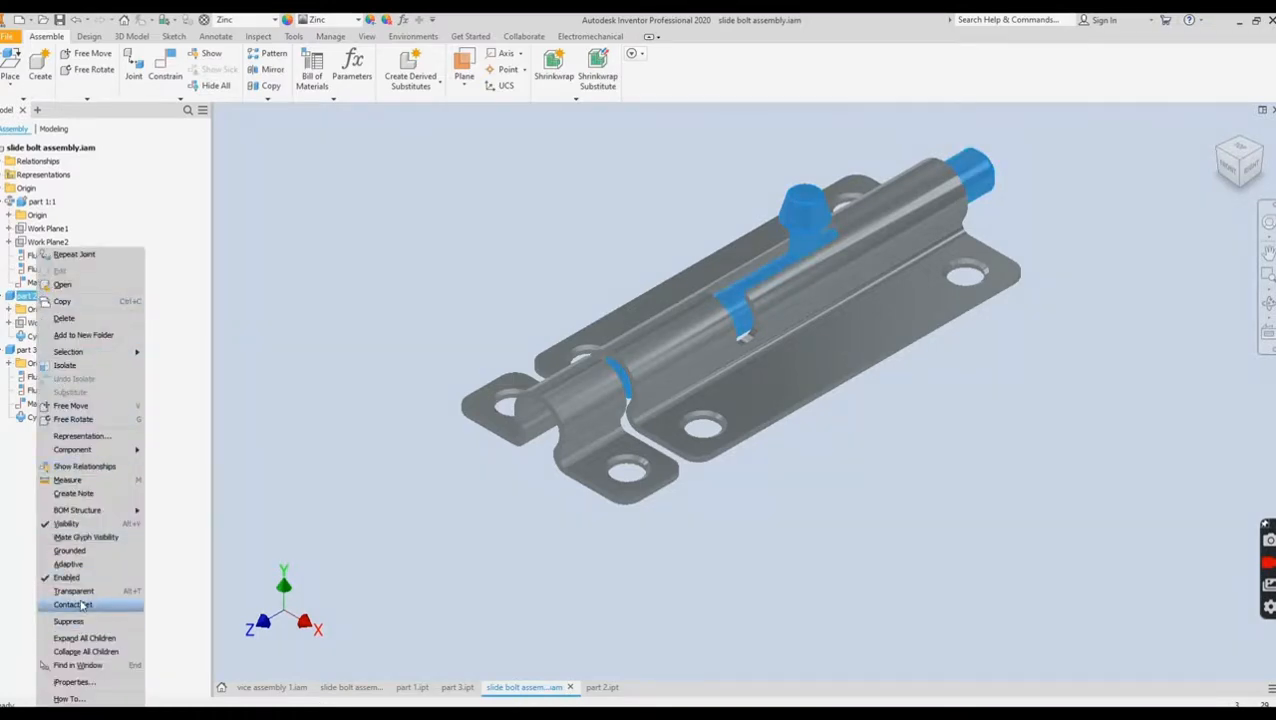
pyautogui.click(81, 605)
pyautogui.click(403, 231)
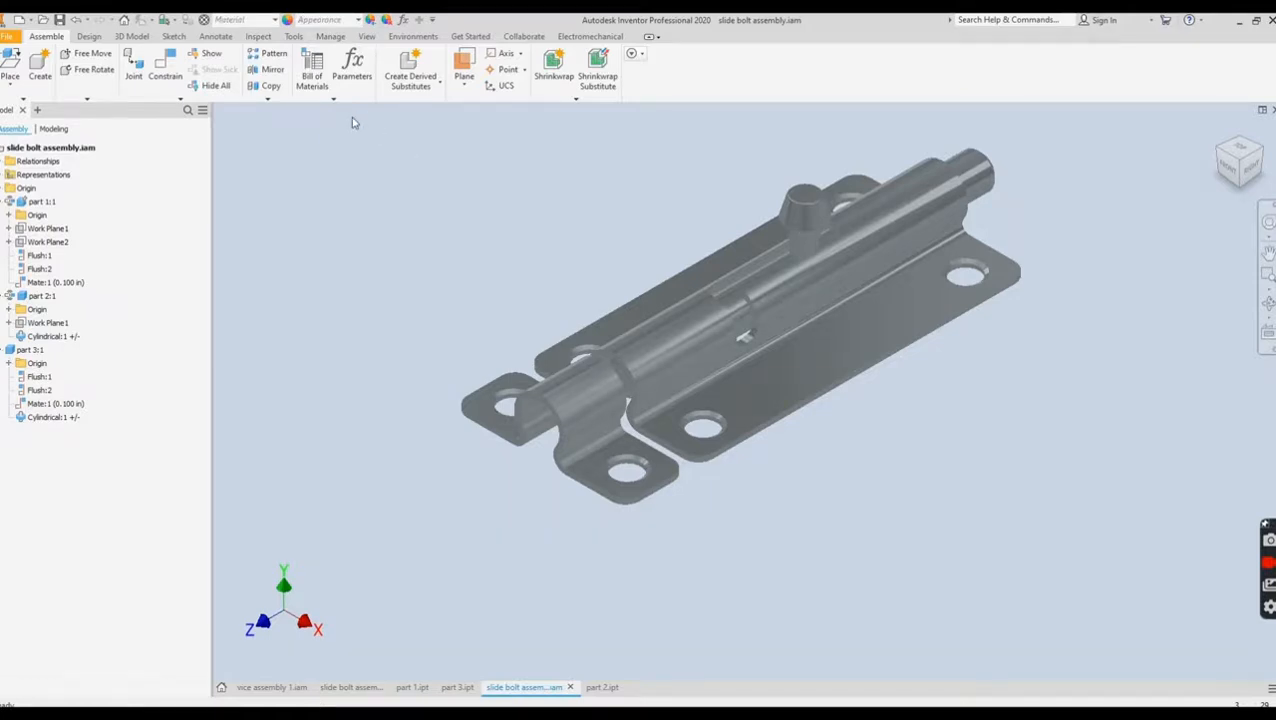
pyautogui.click(257, 37)
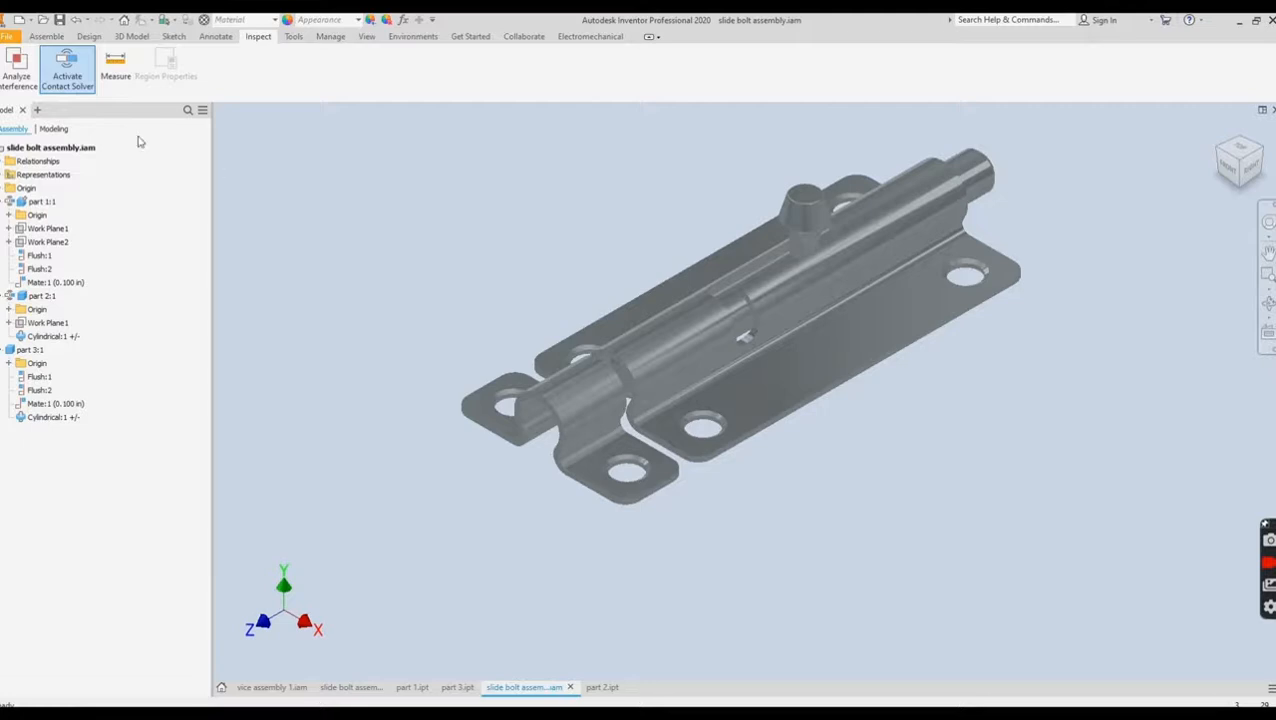
pyautogui.click(70, 86)
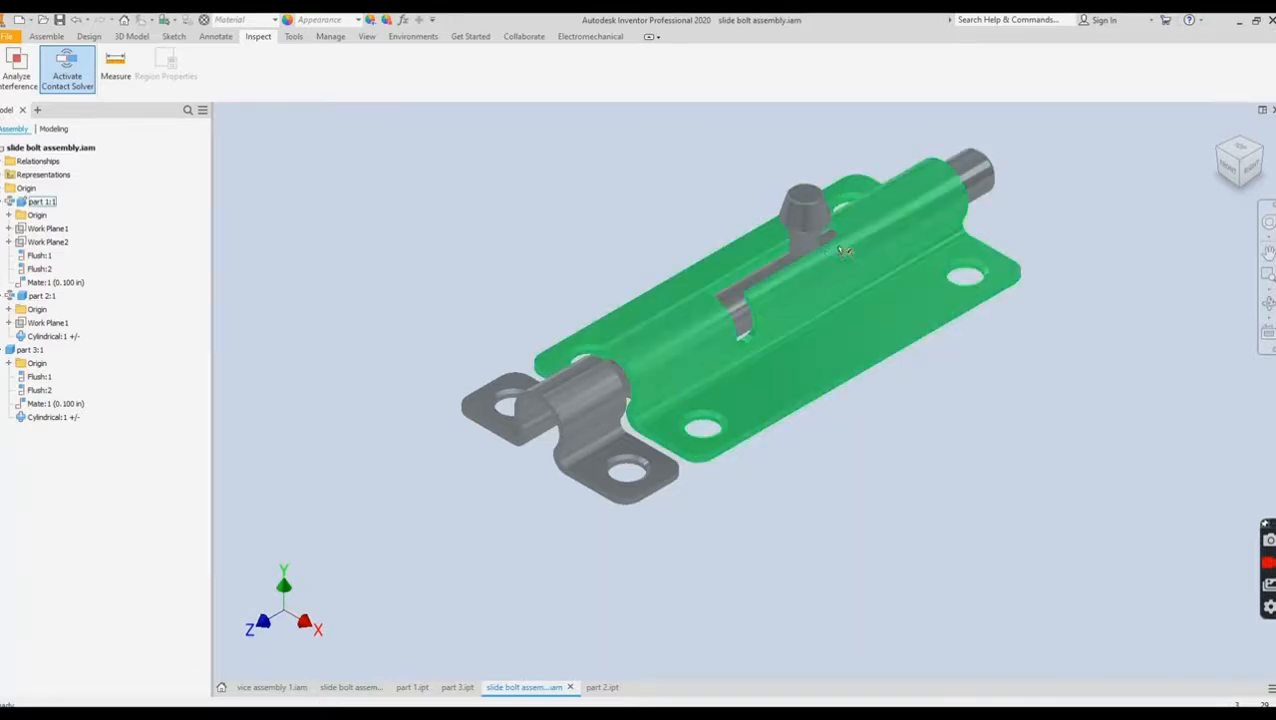
# - Check the contact behaviour by sliding the bolt along the slot and turning its knob down into the side notch
pyautogui.moveTo(822, 212); pyautogui.dragTo(784, 290)
pyautogui.moveTo(820, 207); pyautogui.dragTo(403, 394)
pyautogui.moveTo(740, 264); pyautogui.dragTo(780, 398)
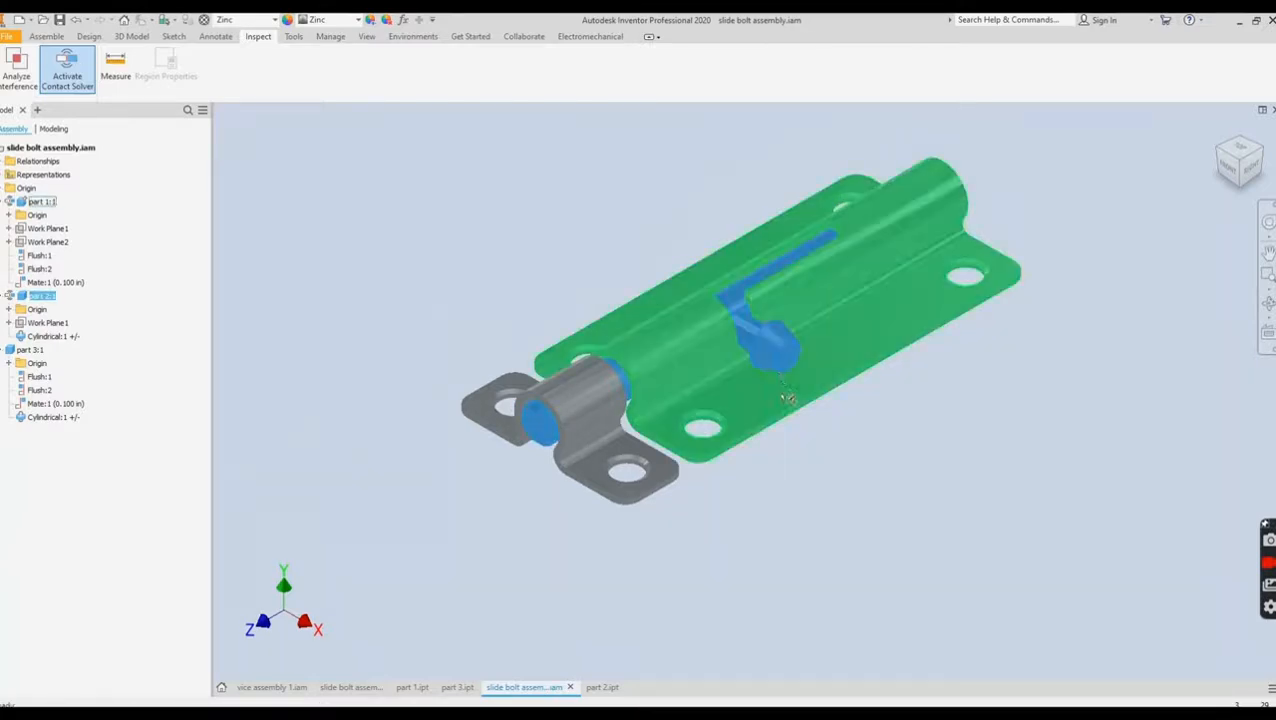
pyautogui.moveTo(769, 350); pyautogui.dragTo(784, 256)
pyautogui.moveTo(728, 300); pyautogui.dragTo(835, 190)
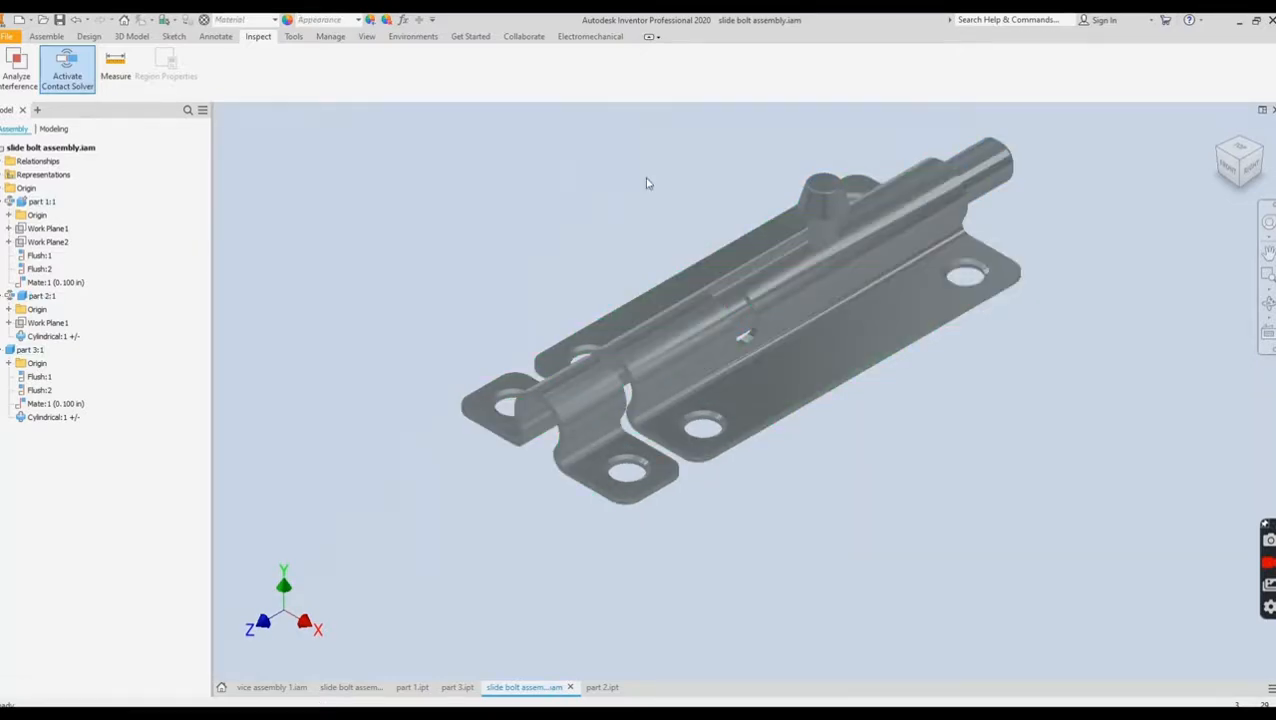
pyautogui.moveTo(817, 193); pyautogui.dragTo(745, 385)
pyautogui.click(564, 228)
pyautogui.click(754, 364)
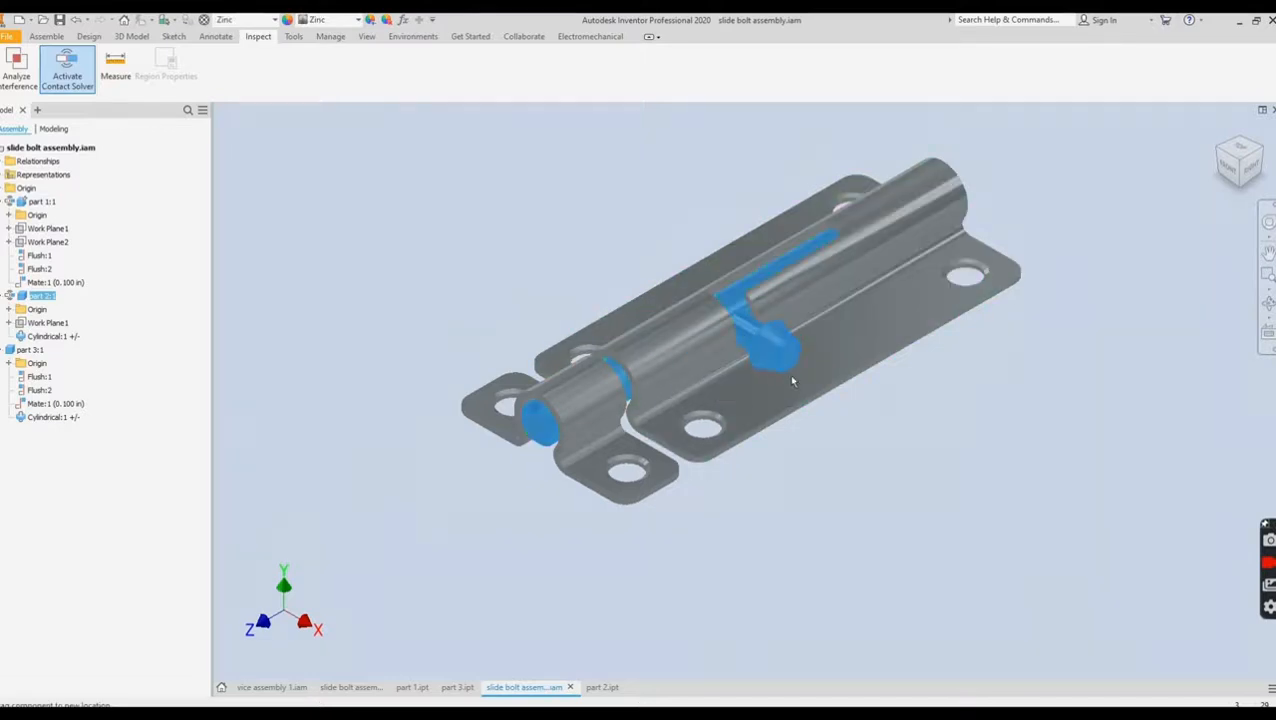
pyautogui.click(530, 228)
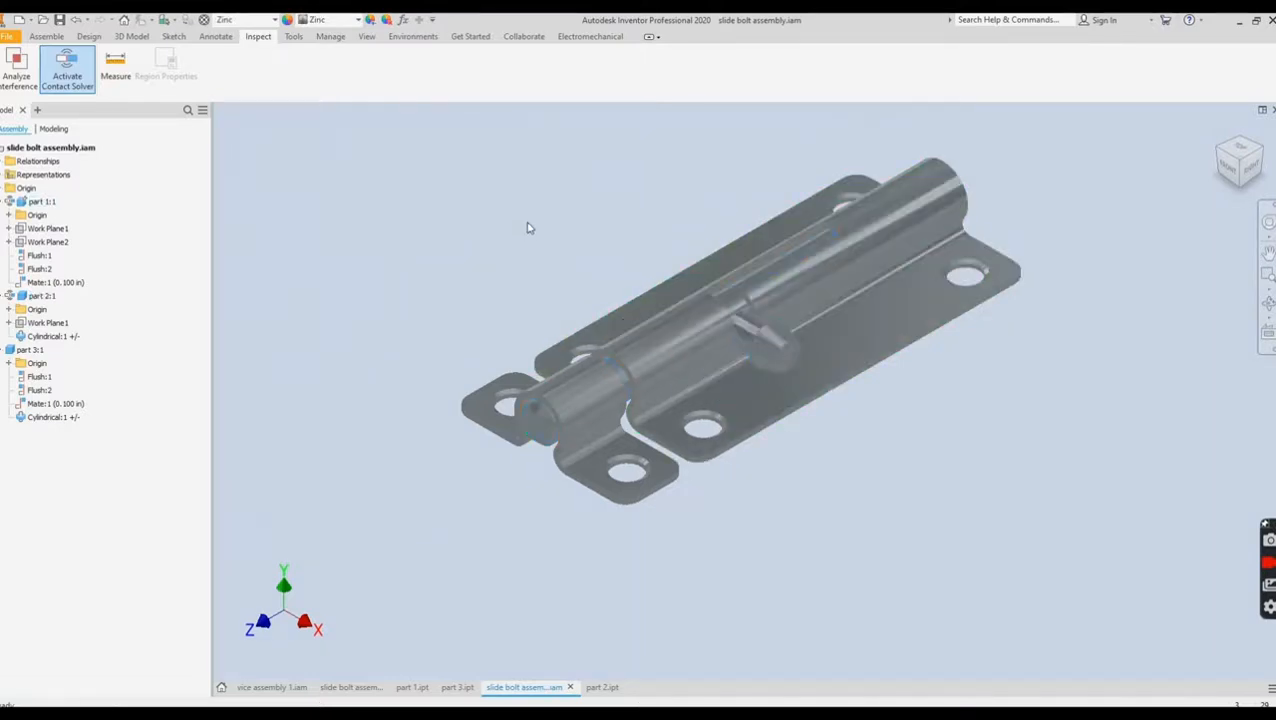
# - Examine the bolt from above while raising its knob, sliding it and turning it down into the side notch
pyautogui.click(1239, 149)
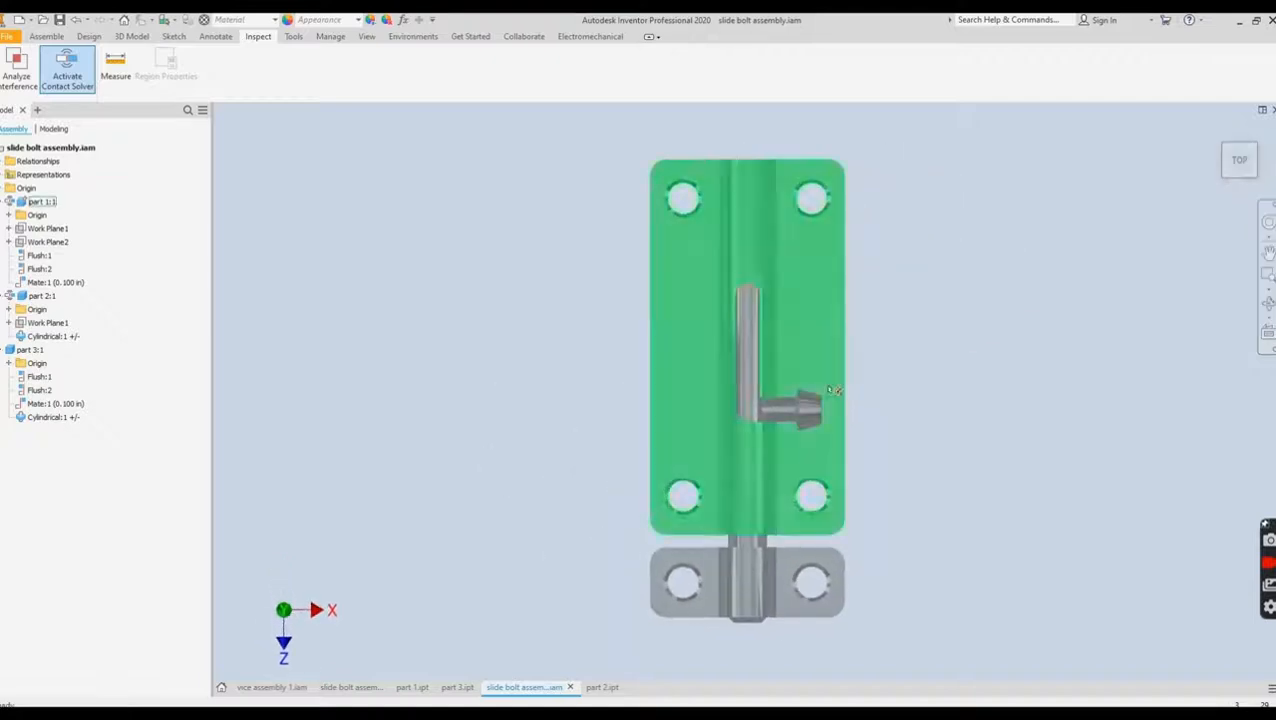
pyautogui.click(762, 411)
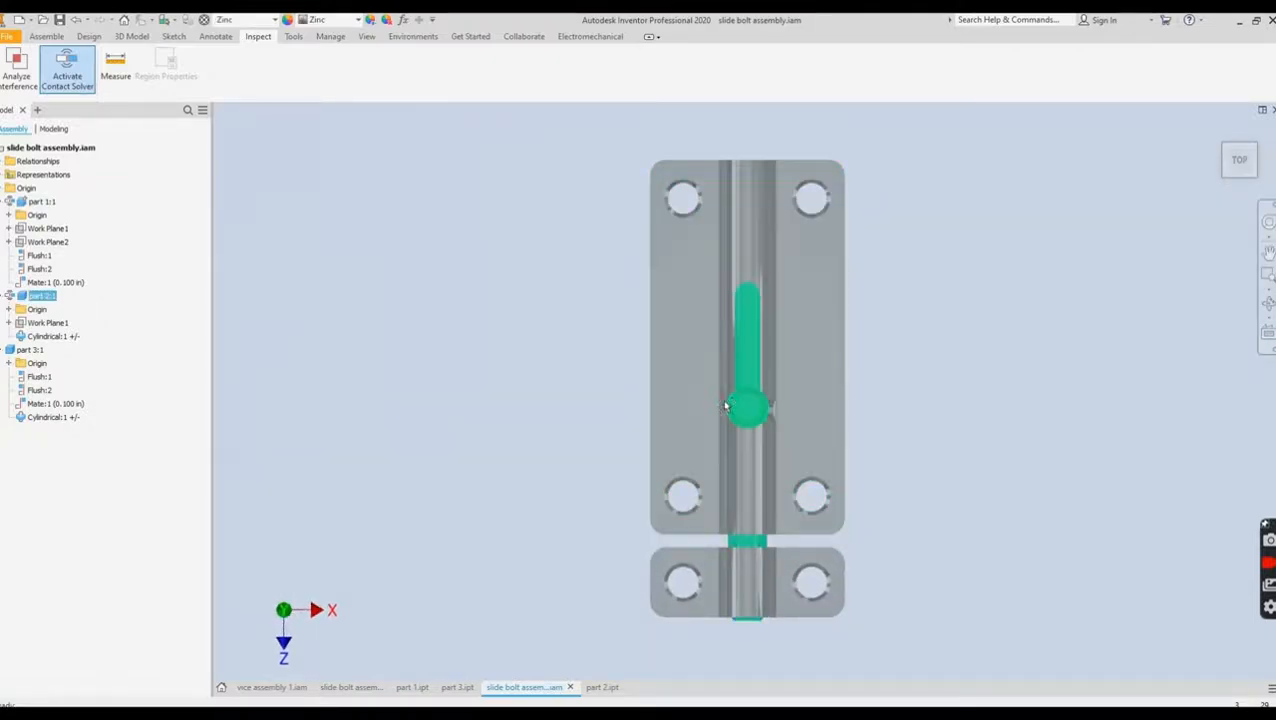
pyautogui.moveTo(739, 406); pyautogui.dragTo(735, 362)
pyautogui.moveTo(747, 410); pyautogui.dragTo(885, 419)
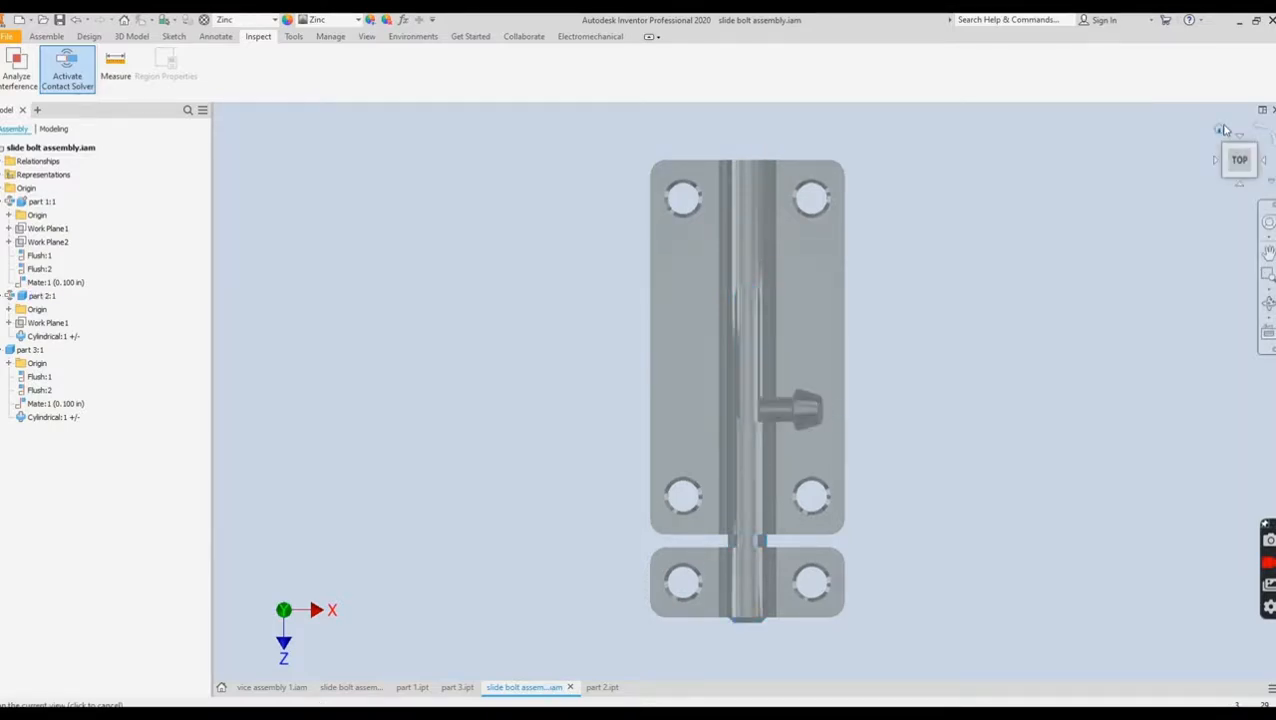
pyautogui.click(1218, 129)
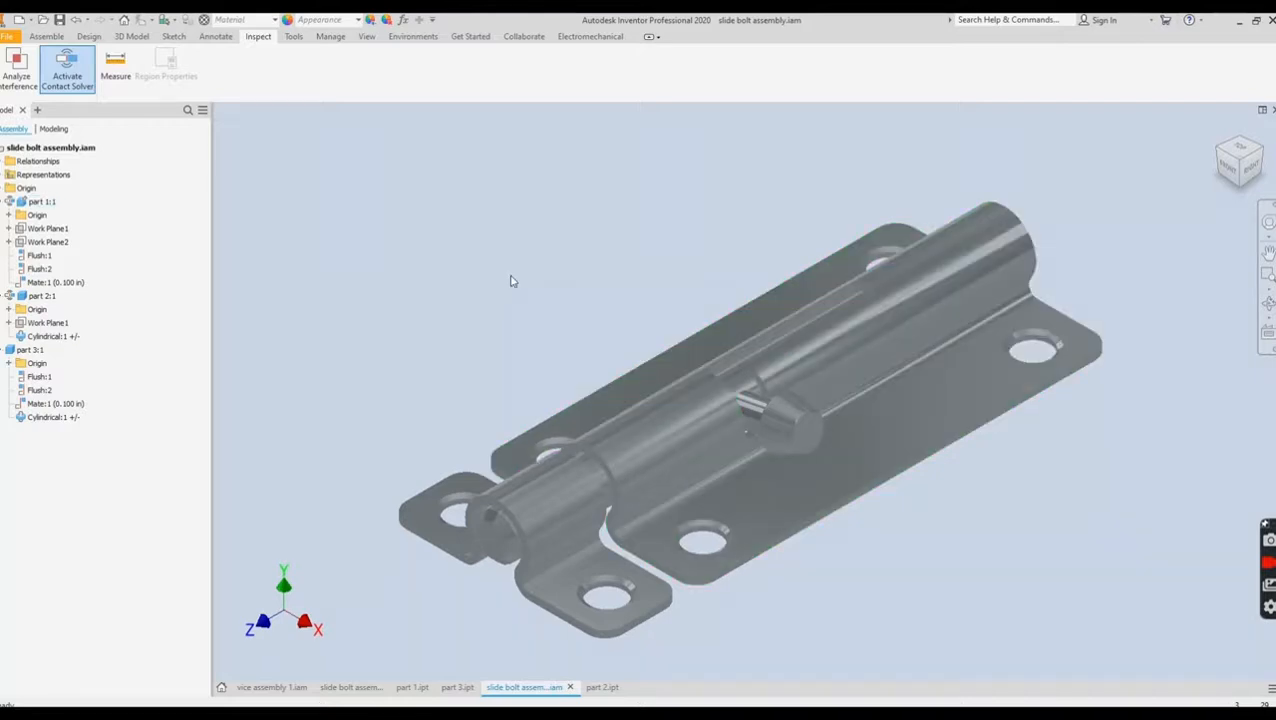
pyautogui.click(795, 450)
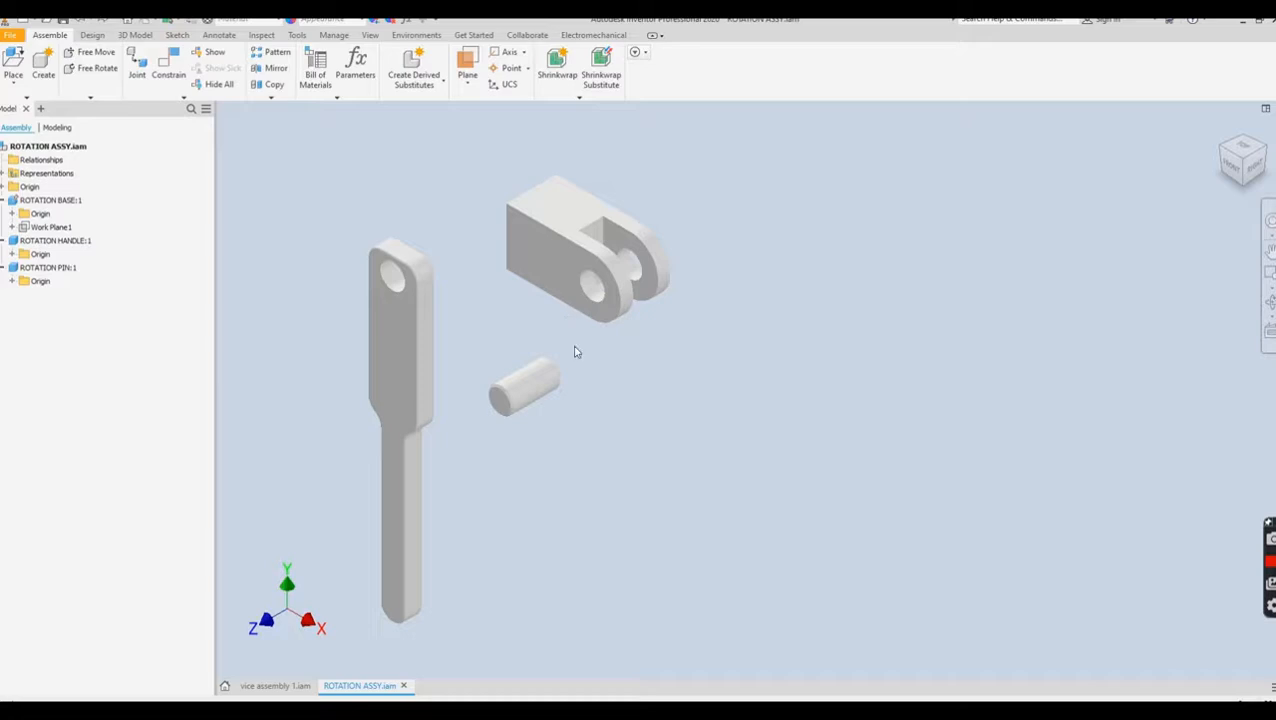
# - In the rotation assembly, fix the pin's end face flush with the hole on the base's outer face using a Rigid joint
pyautogui.click(136, 62)
pyautogui.scroll(4, 505, 398)
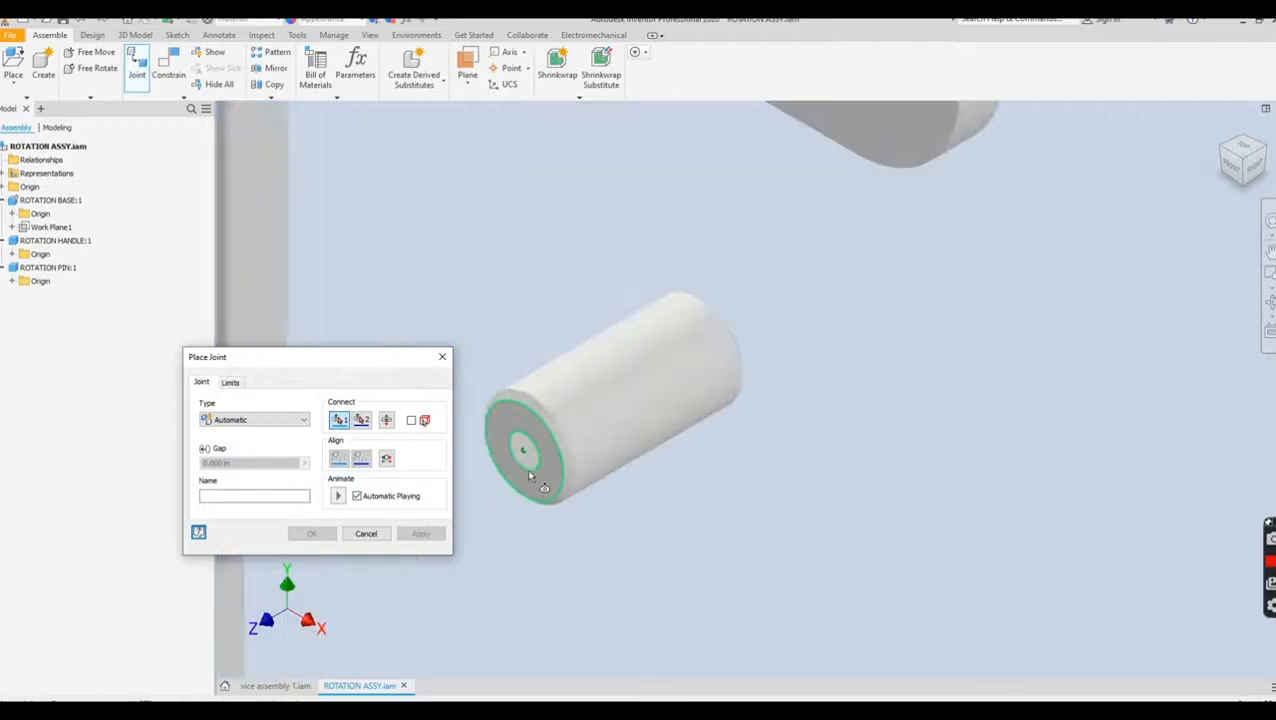
pyautogui.click(521, 474)
pyautogui.scroll(-3, 521, 467)
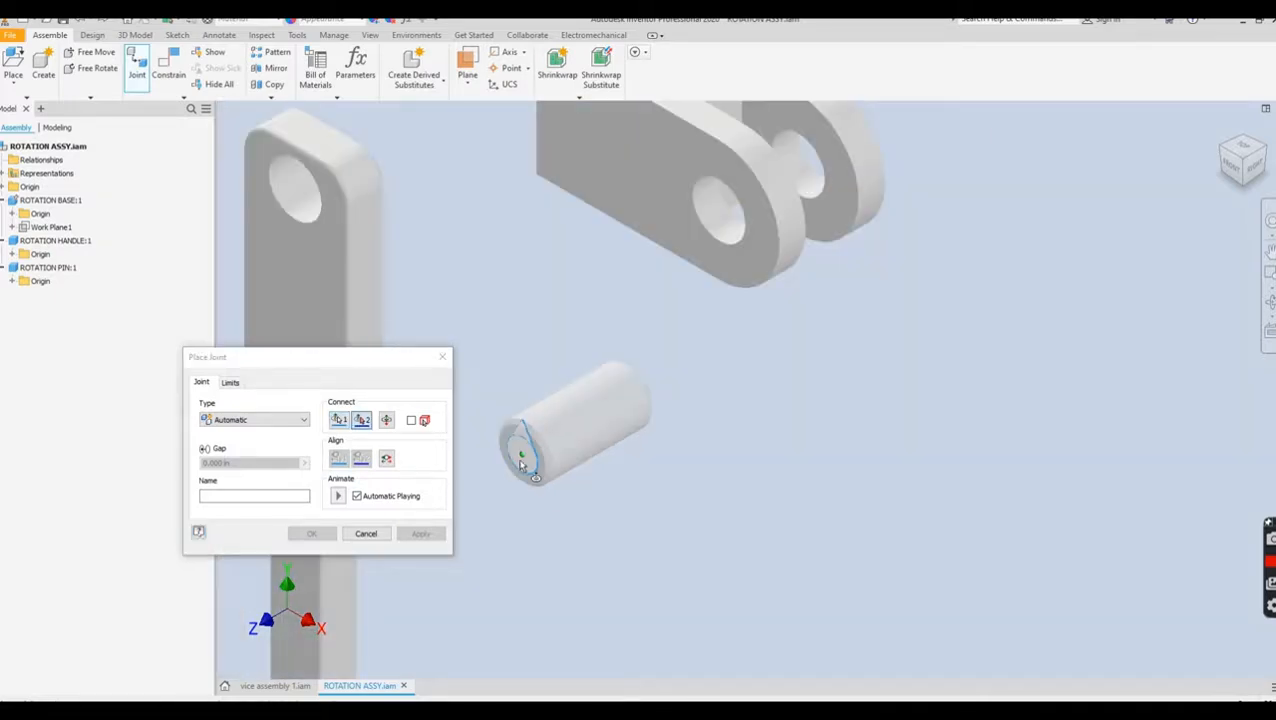
pyautogui.click(714, 240)
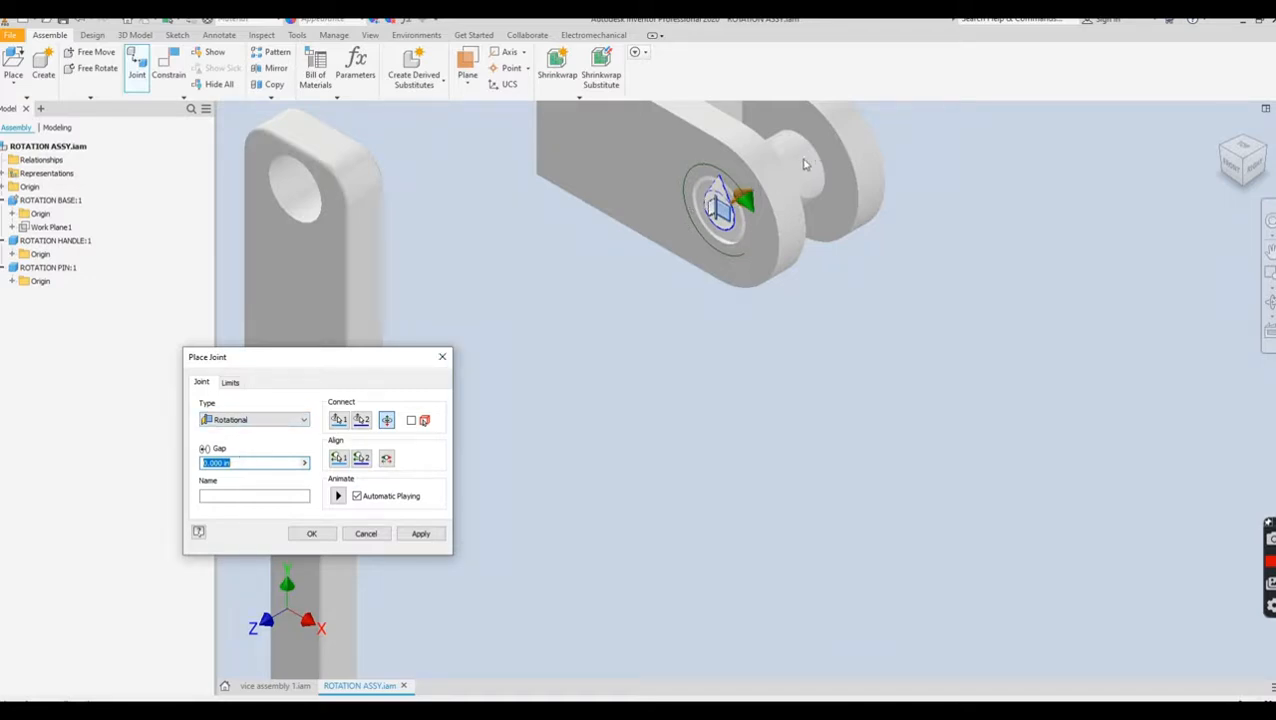
pyautogui.click(308, 423)
pyautogui.click(269, 433)
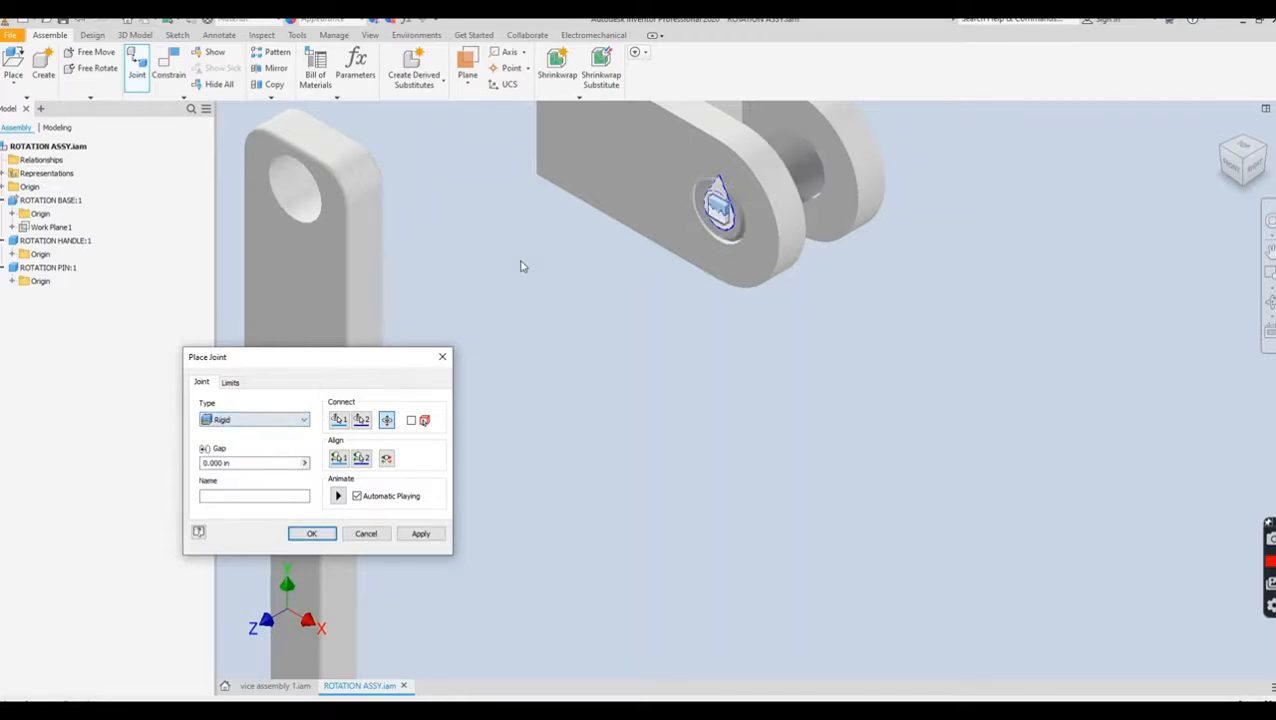
pyautogui.click(420, 533)
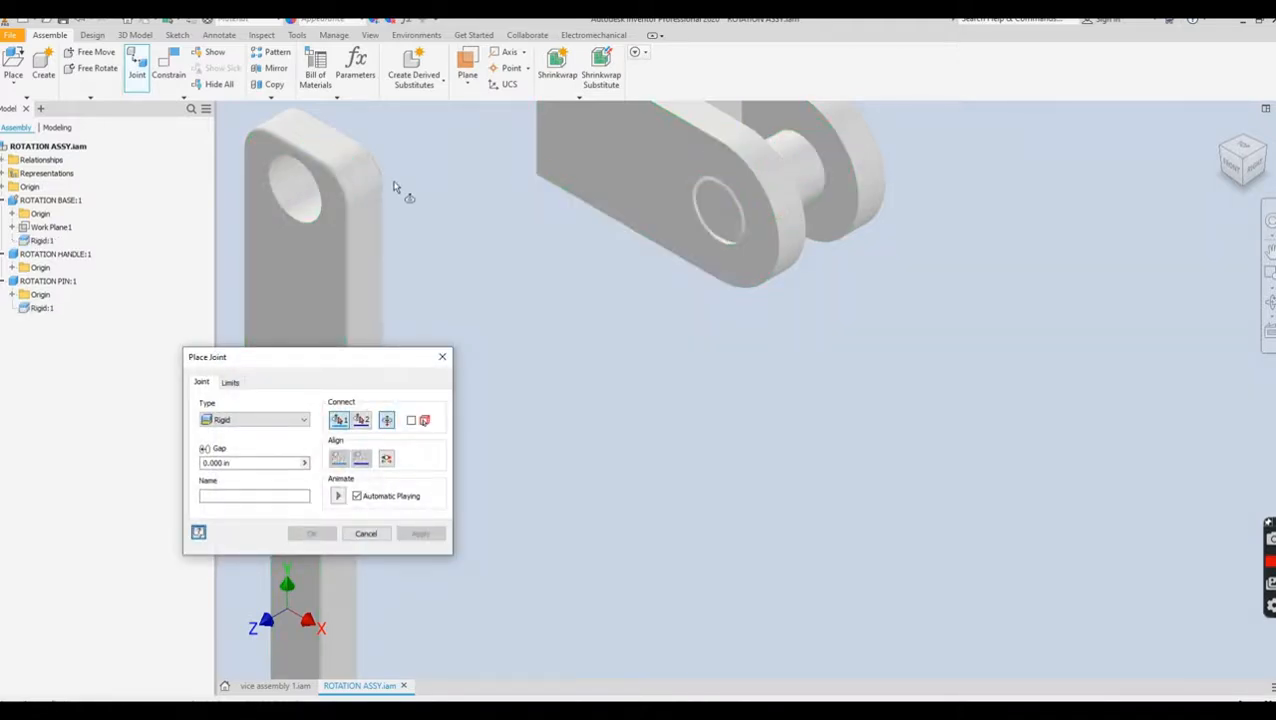
# - Connect the middle of the handle's hole to the middle of the pin with a Rotational joint and preview its motion
pyautogui.click(311, 187)
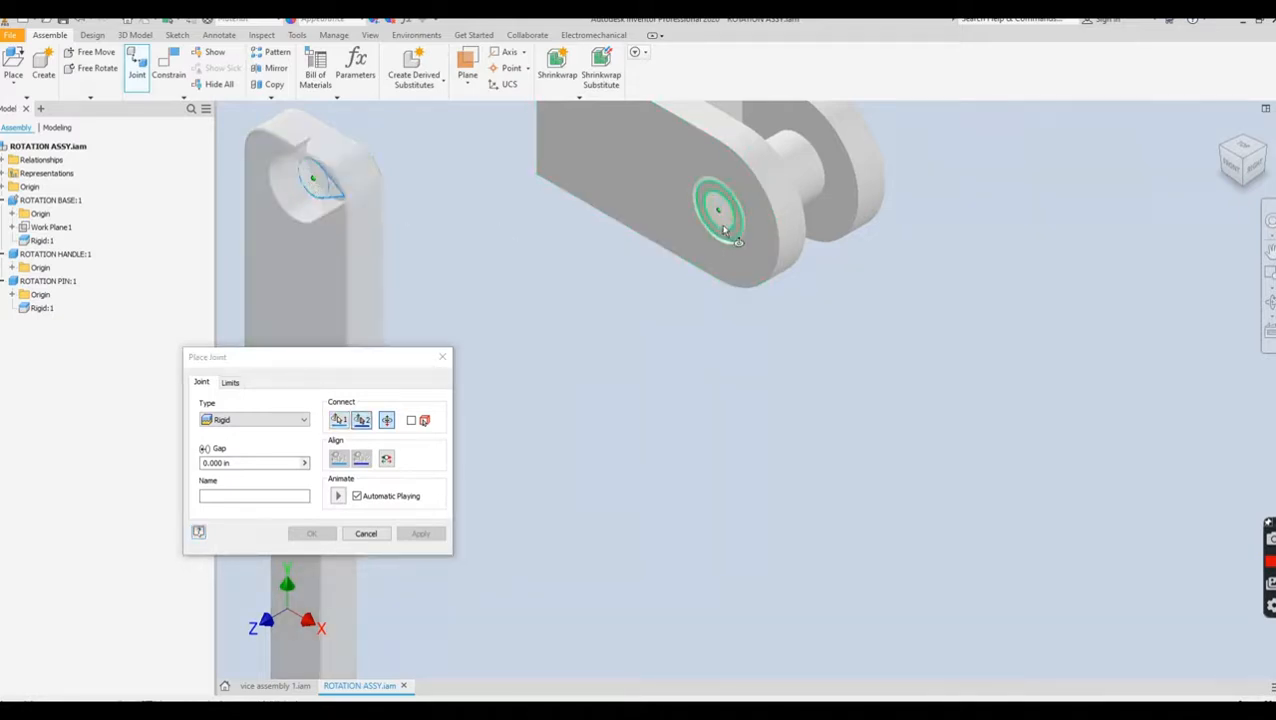
pyautogui.click(801, 186)
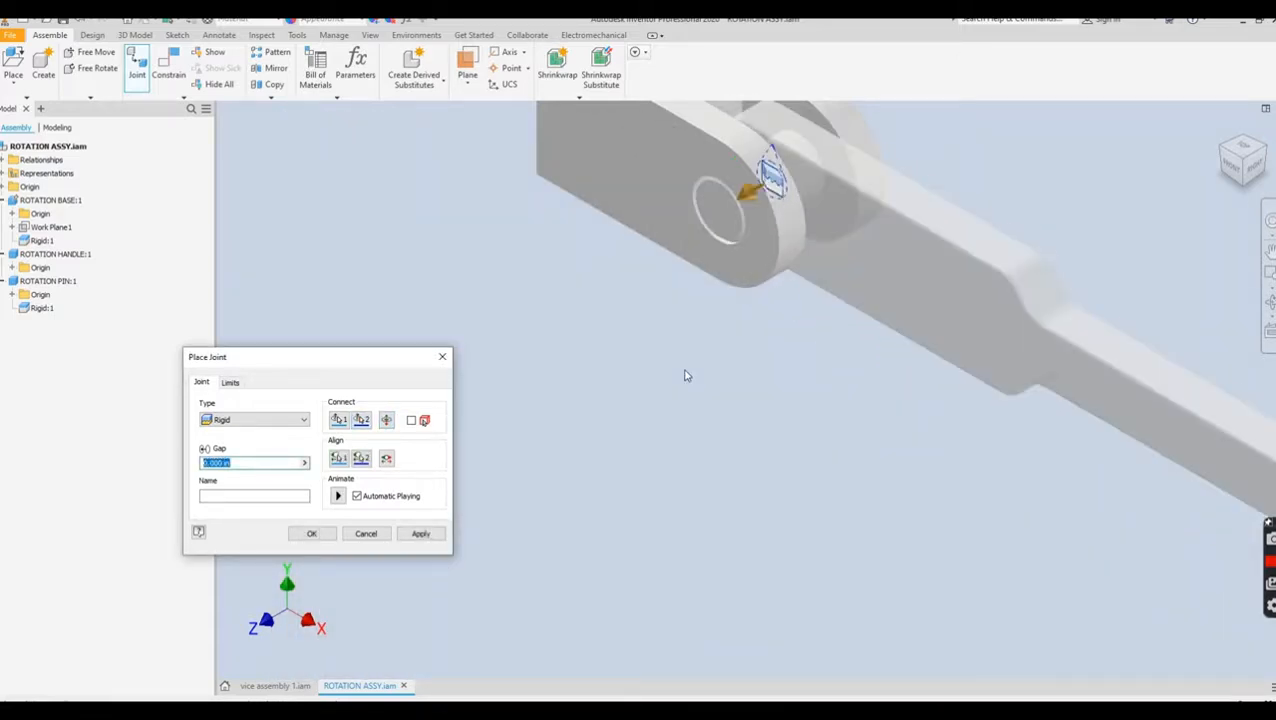
pyautogui.click(303, 419)
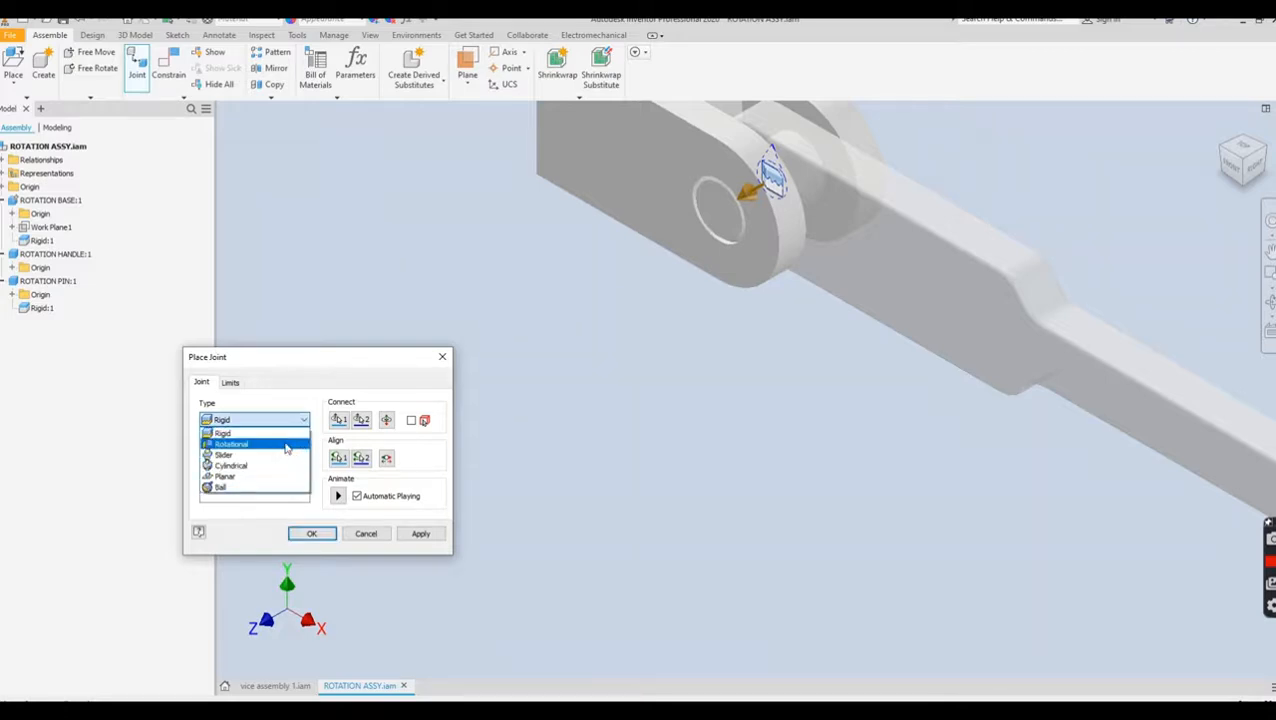
pyautogui.click(285, 445)
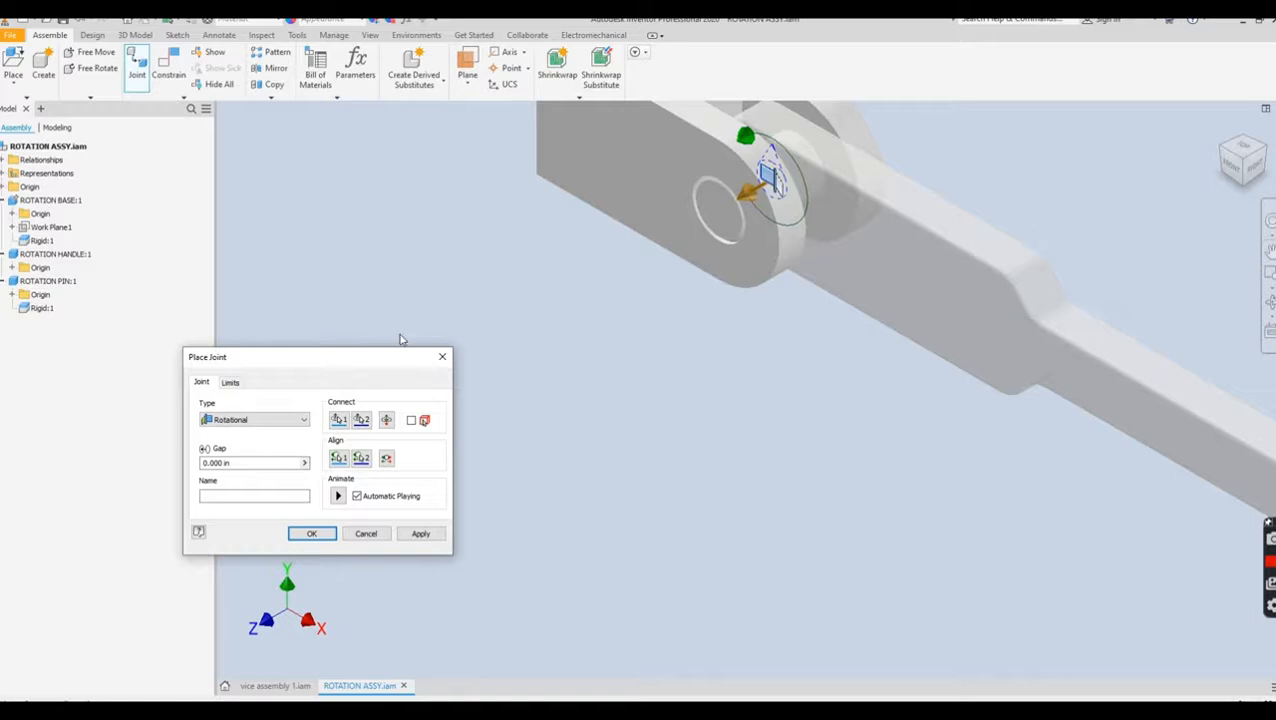
pyautogui.click(337, 496)
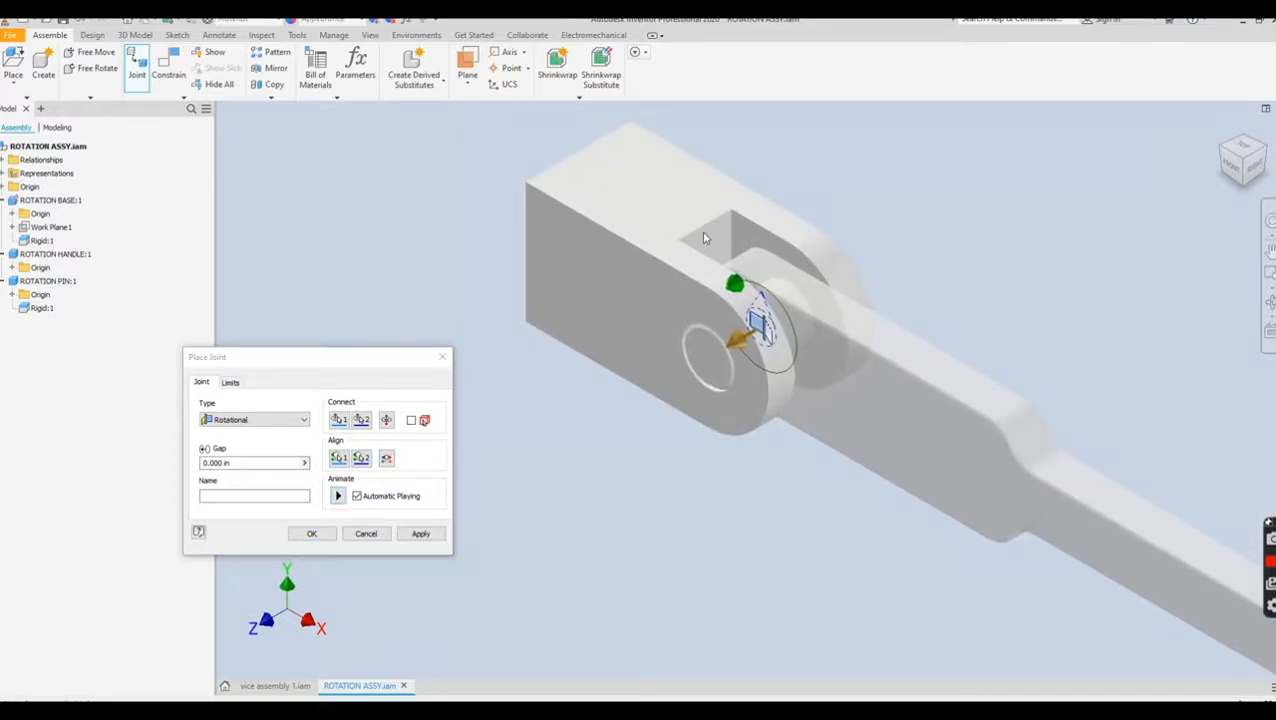
# - Limit the handle's rotational joint to an angular start of -90 deg and end of 90 deg, and create the joint
pyautogui.click(231, 383)
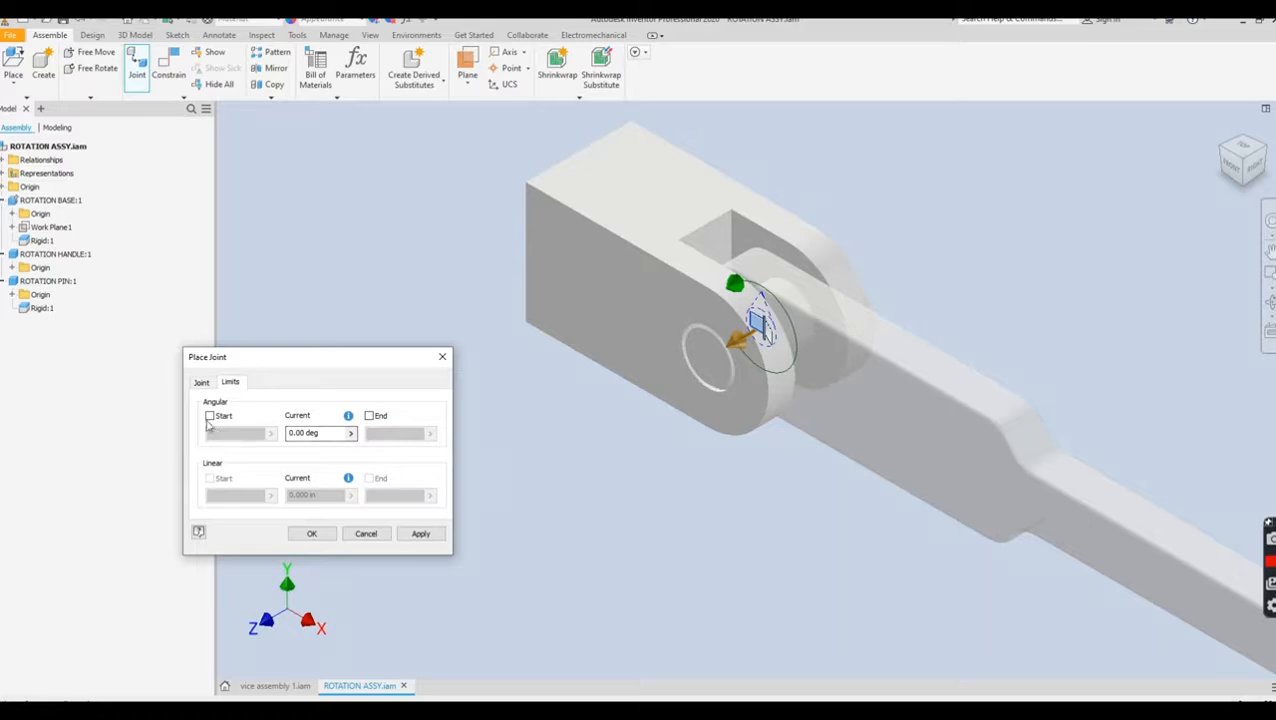
pyautogui.click(209, 416)
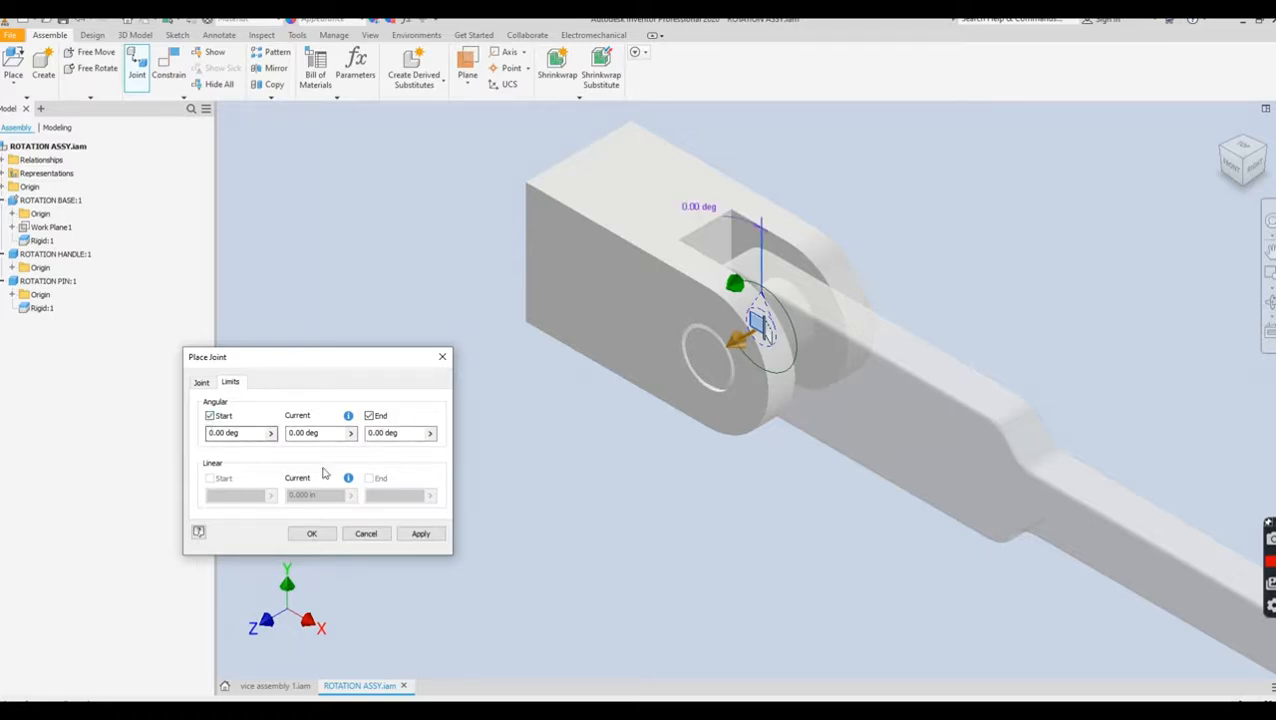
pyautogui.scroll(-2, 907, 424)
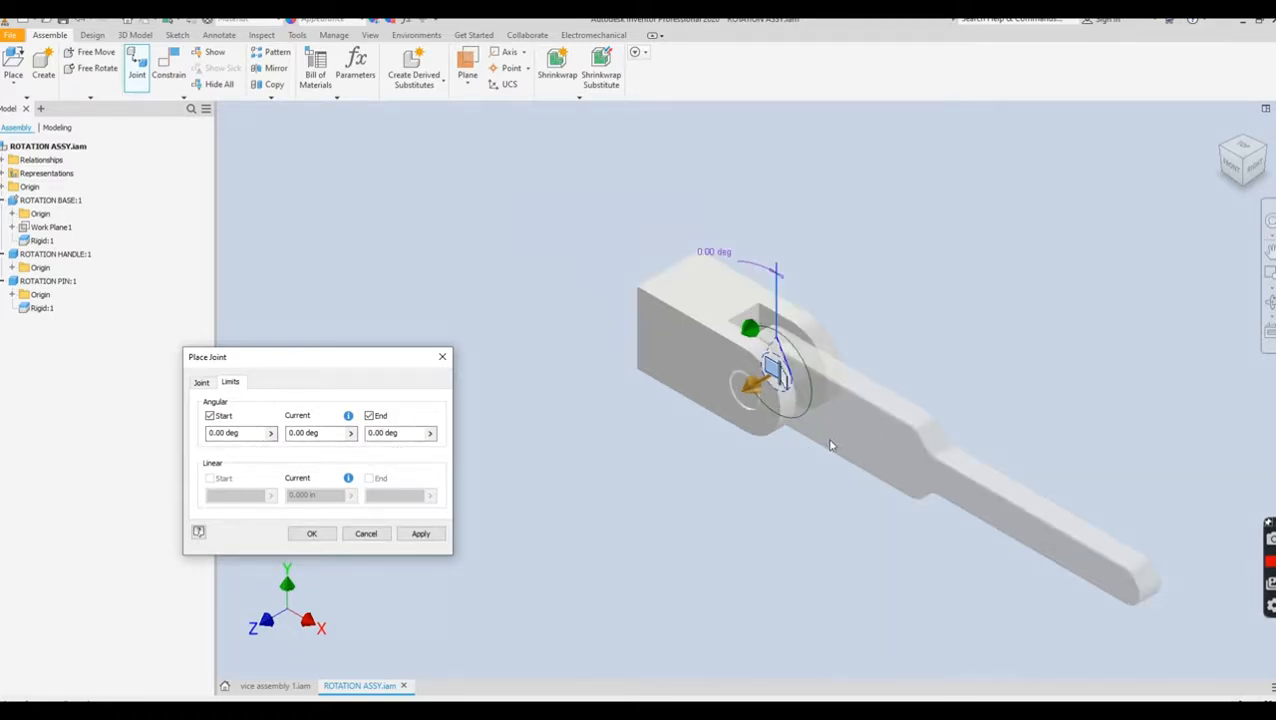
pyautogui.scroll(2, 829, 448)
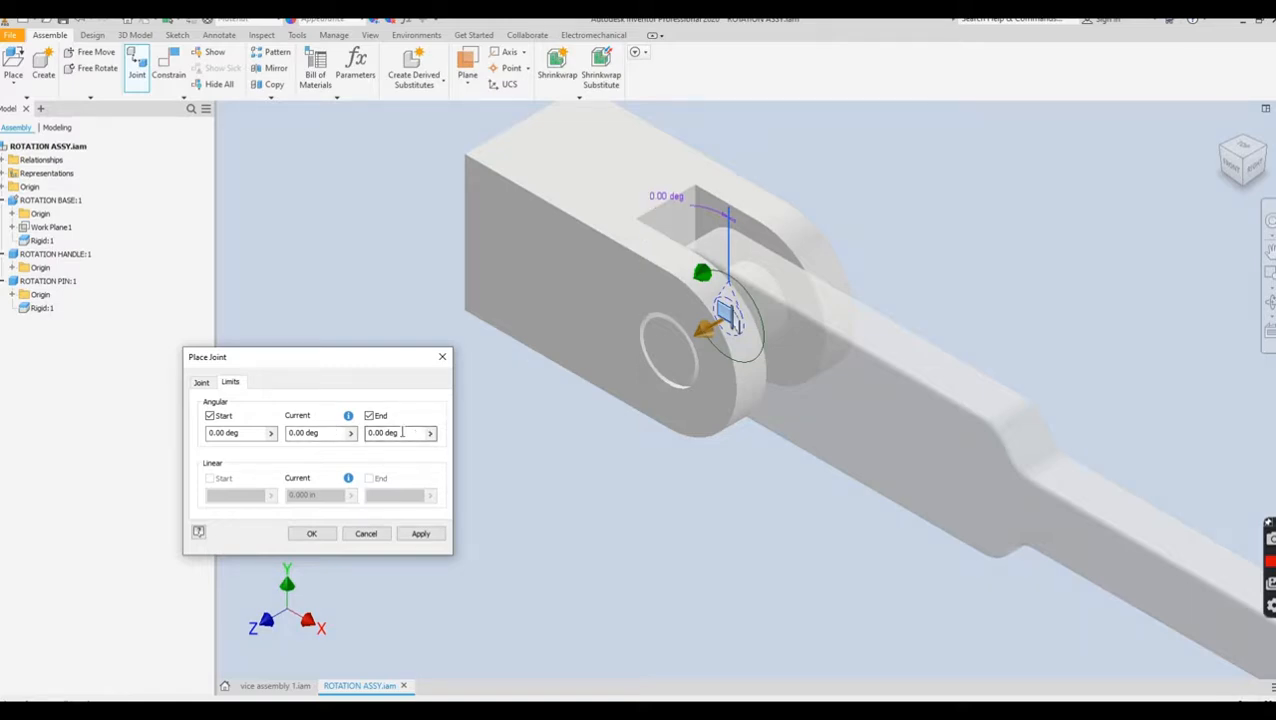
pyautogui.click(228, 432)
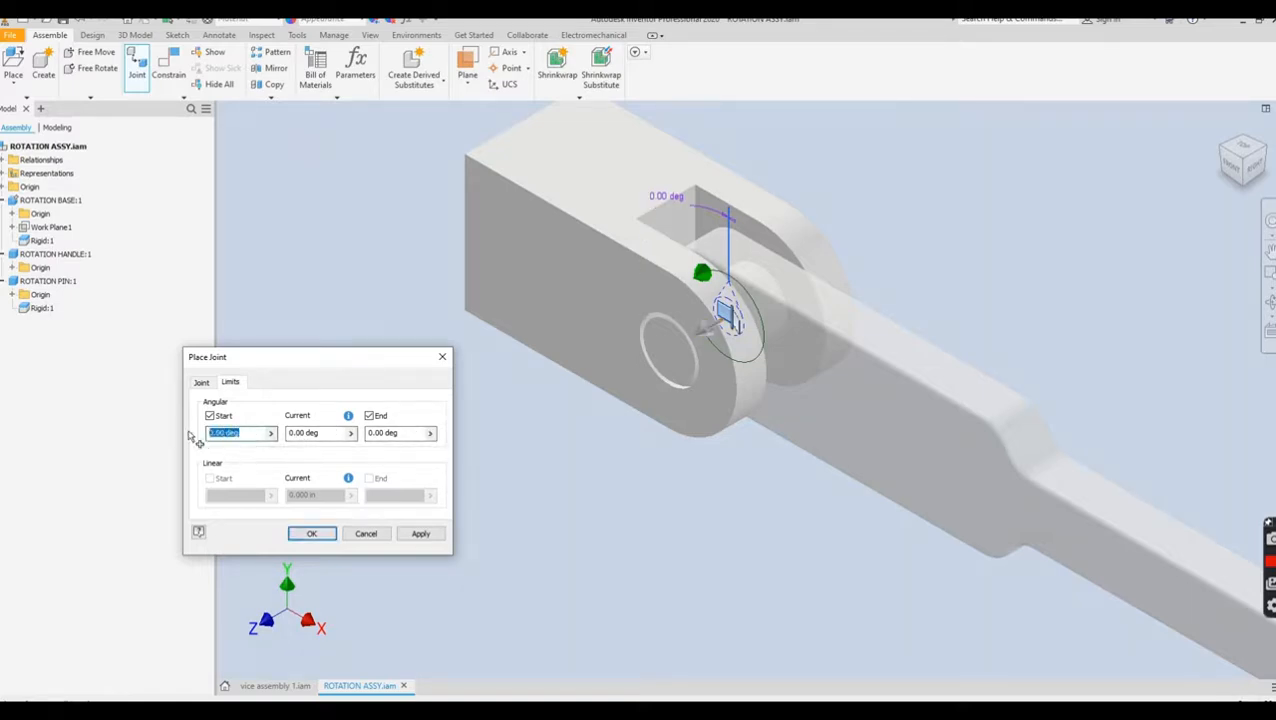
pyautogui.write('-90')
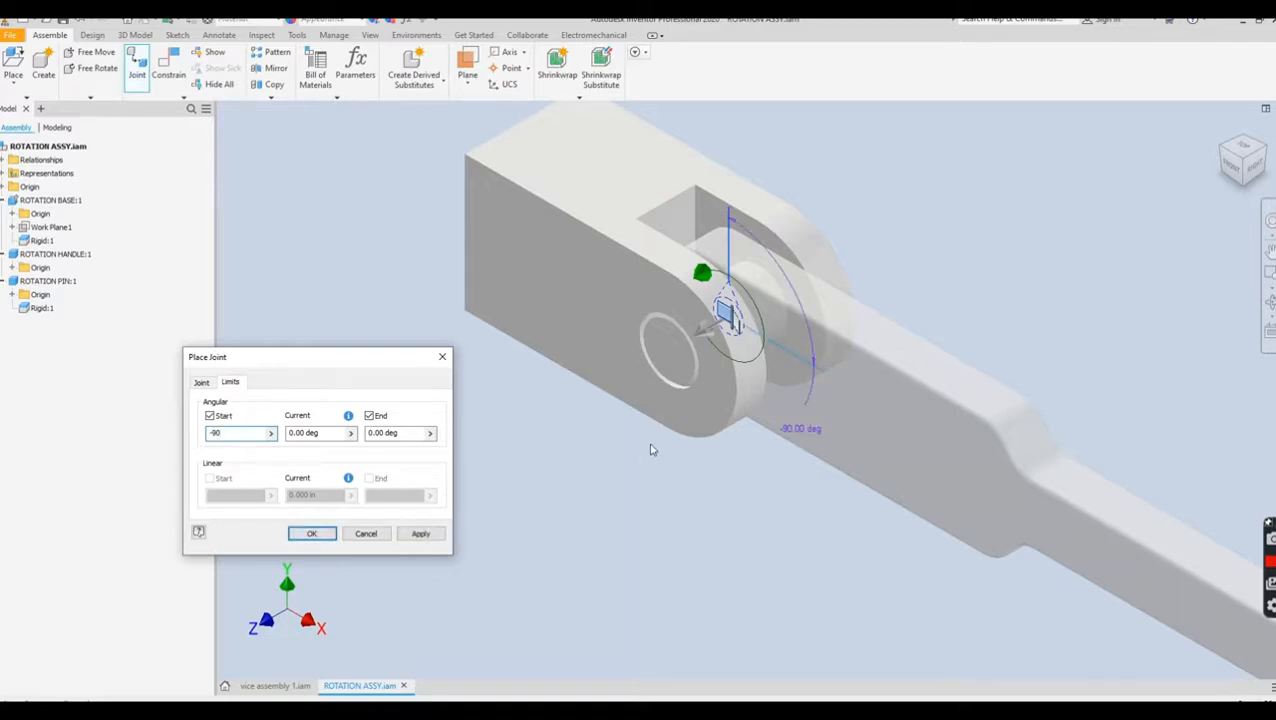
pyautogui.click(380, 432)
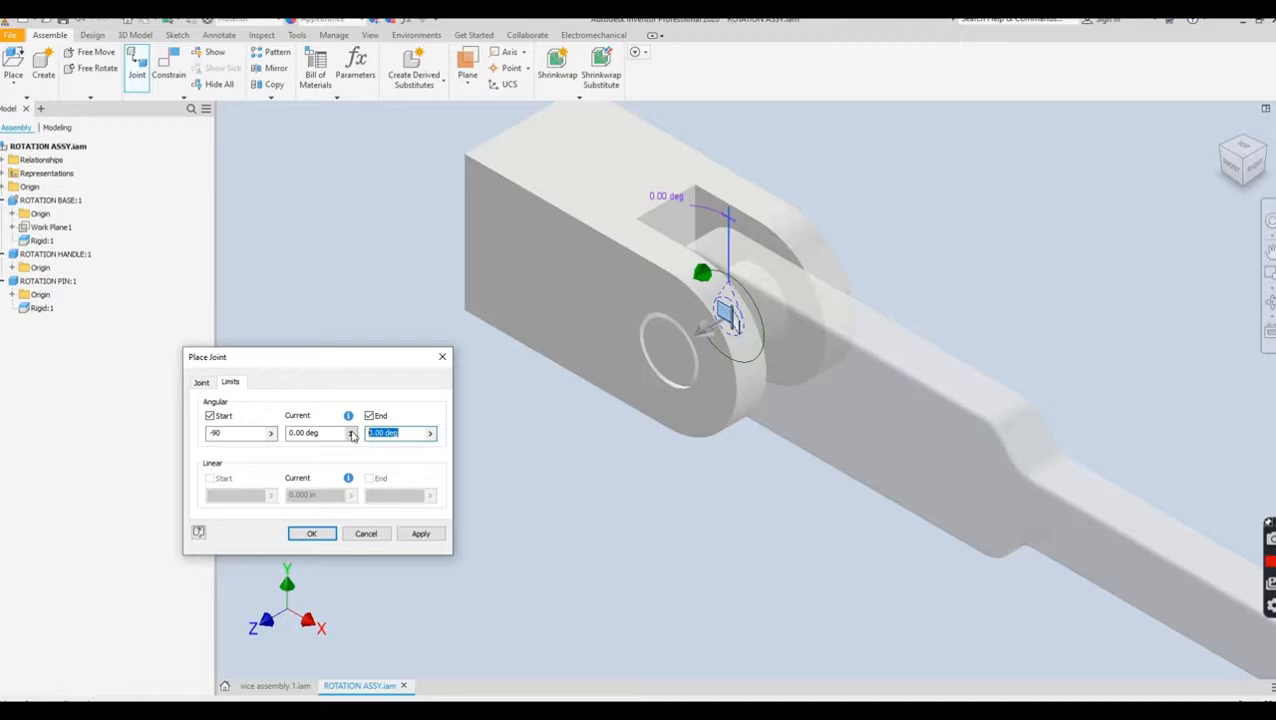
pyautogui.write('90')
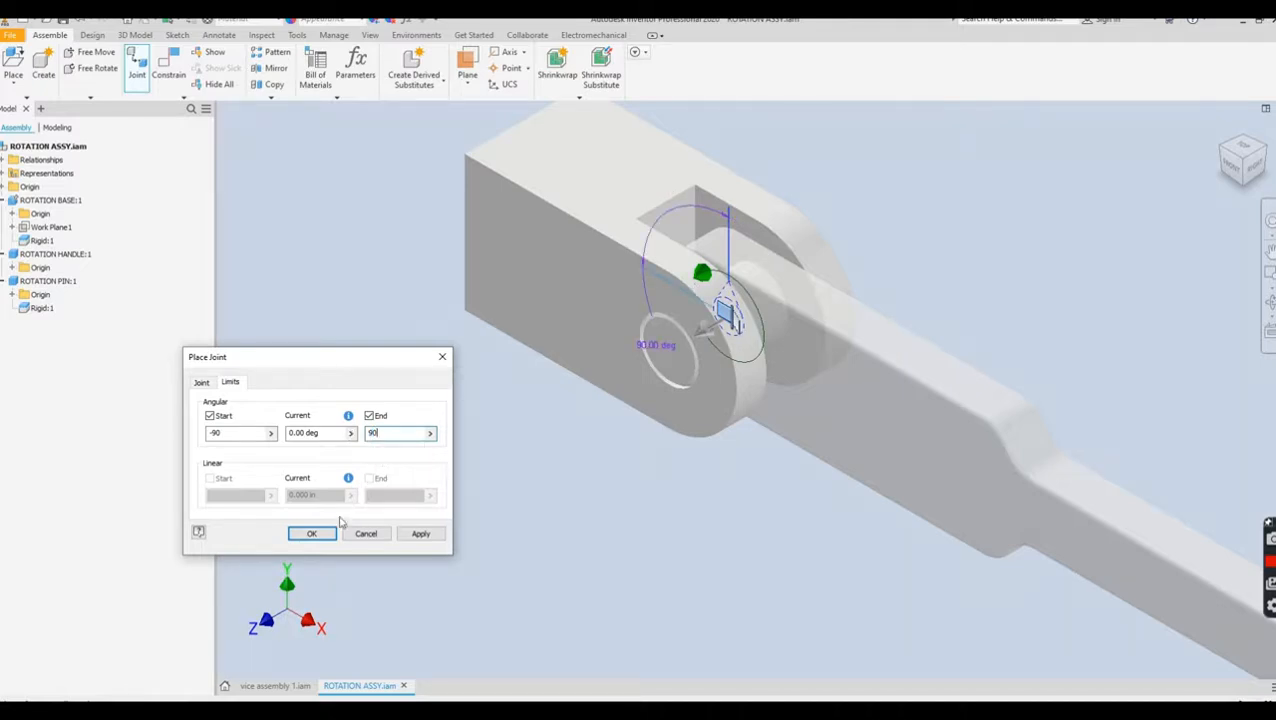
pyautogui.click(312, 534)
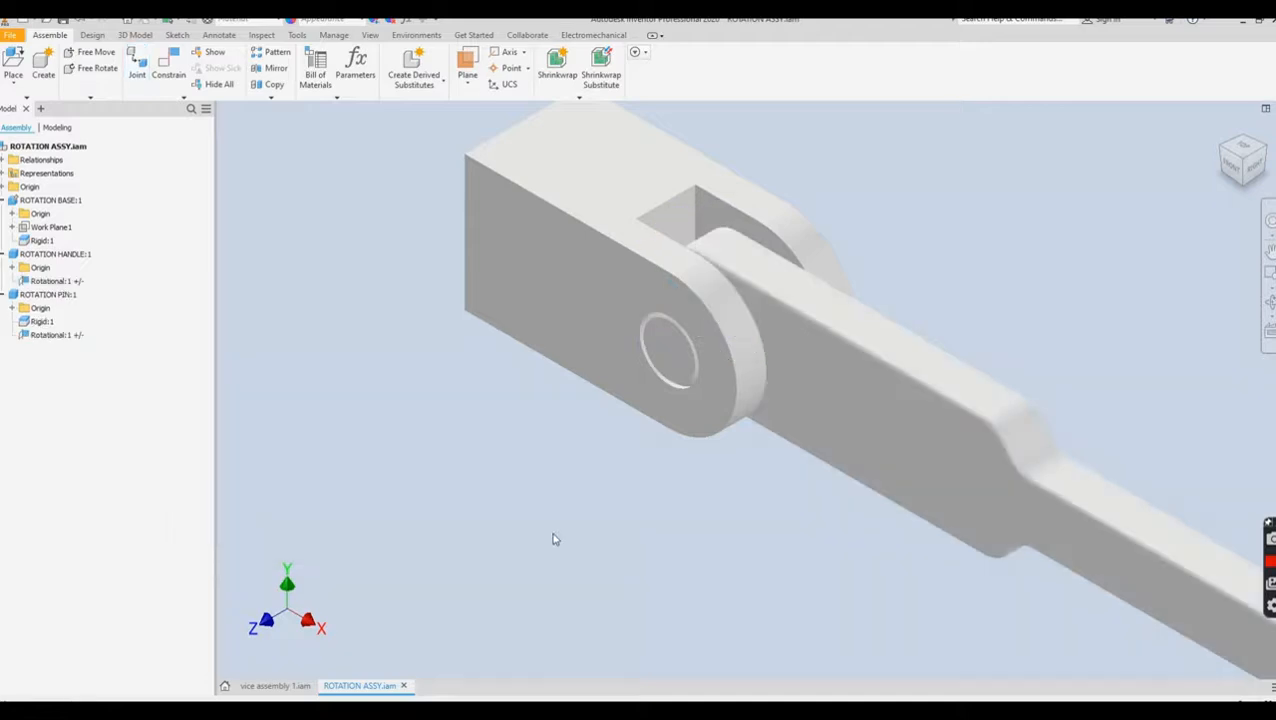
# - Check the handle's angular limits by swinging it fully up and down, including in the front view
pyautogui.scroll(-3, 555, 535)
pyautogui.moveTo(749, 472); pyautogui.dragTo(545, 690)
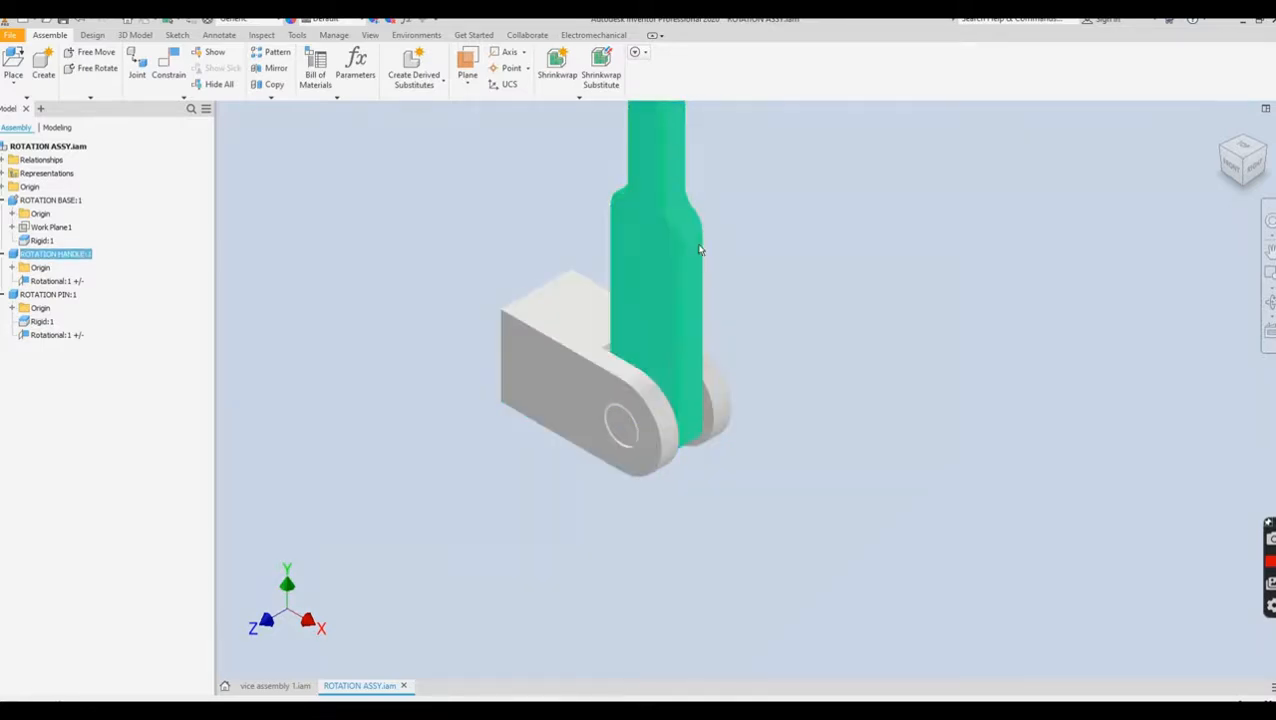
pyautogui.moveTo(668, 198); pyautogui.dragTo(520, 504)
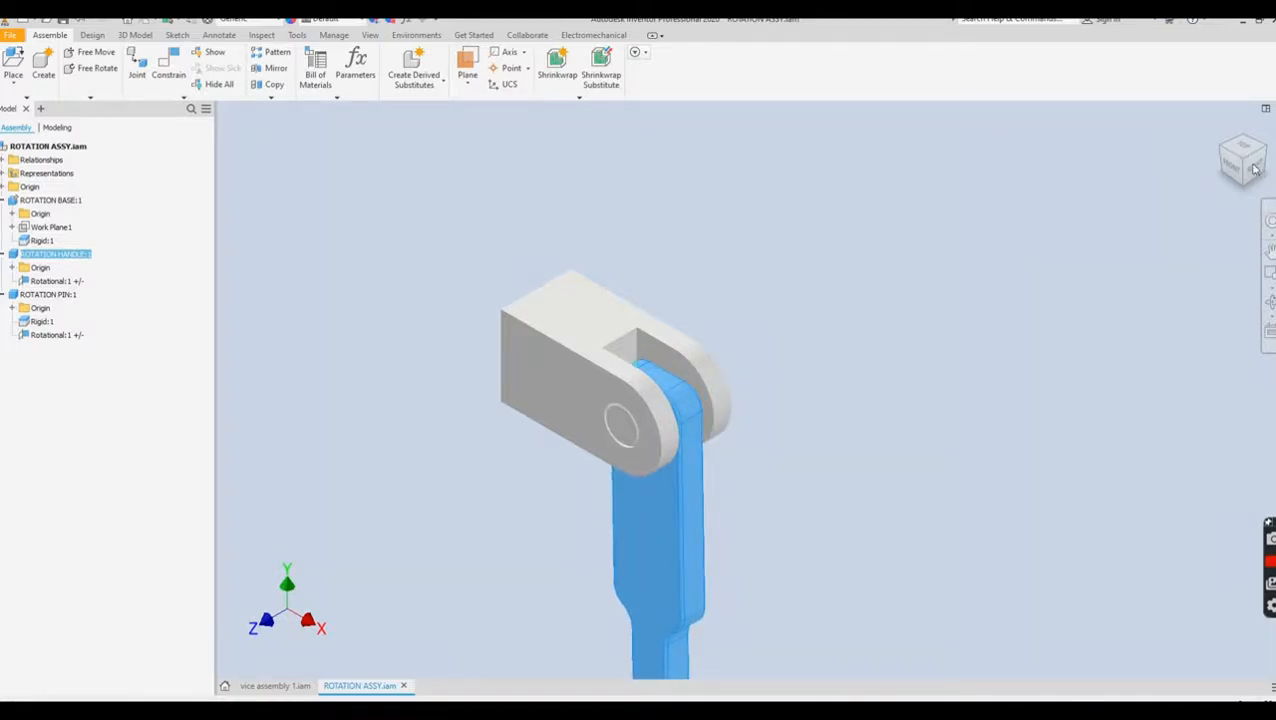
pyautogui.click(1210, 164)
pyautogui.click(1237, 168)
pyautogui.click(769, 365)
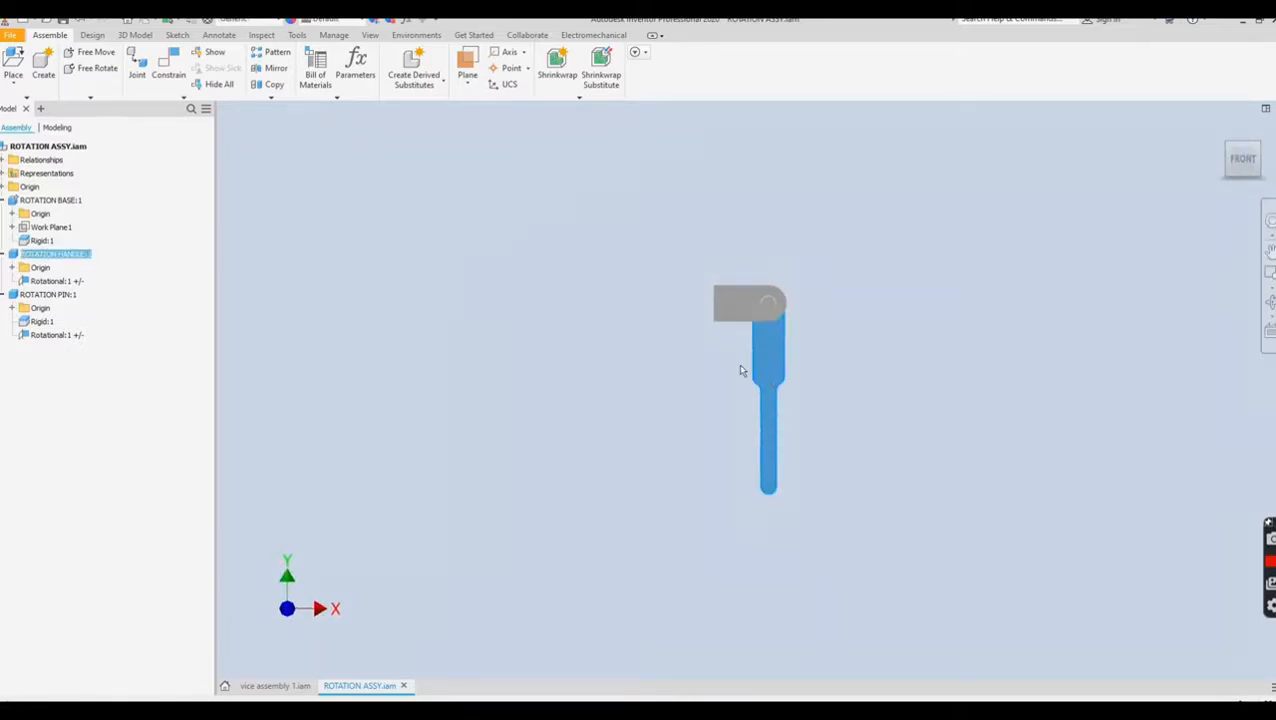
pyautogui.moveTo(741, 371); pyautogui.dragTo(724, 251)
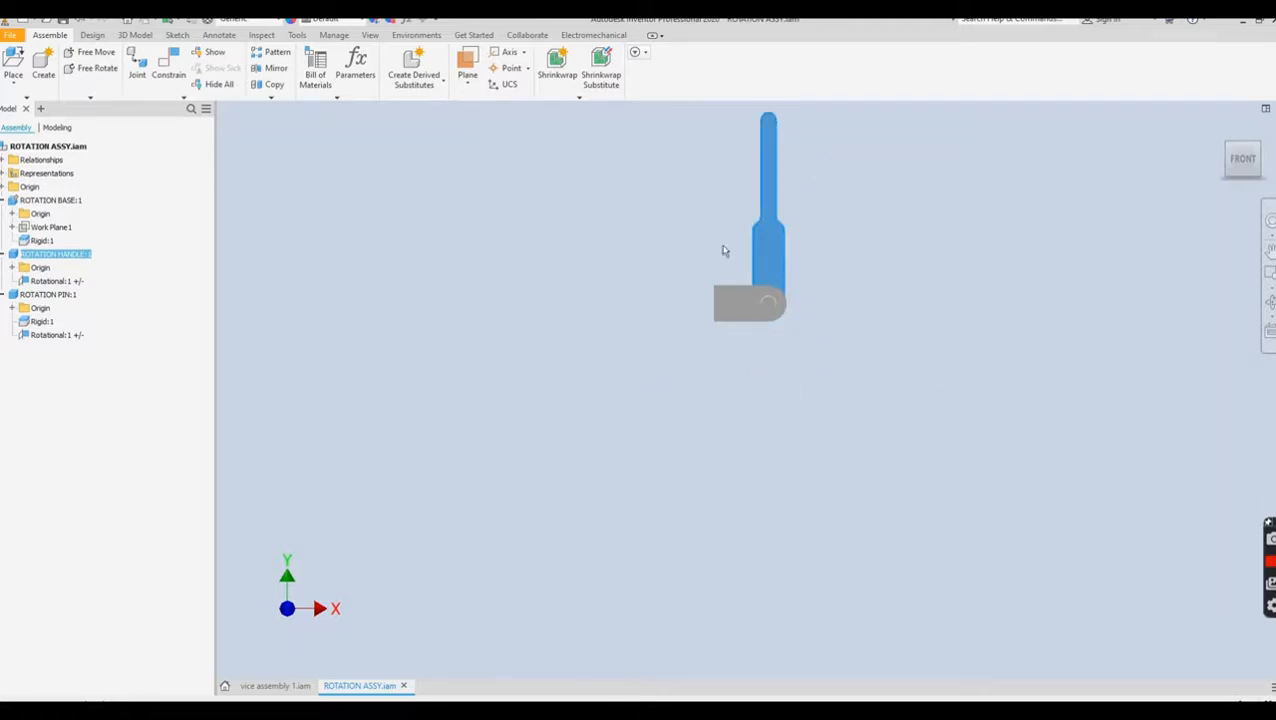
pyautogui.scroll(3, 821, 248)
pyautogui.moveTo(818, 280); pyautogui.dragTo(818, 424, button='middle')
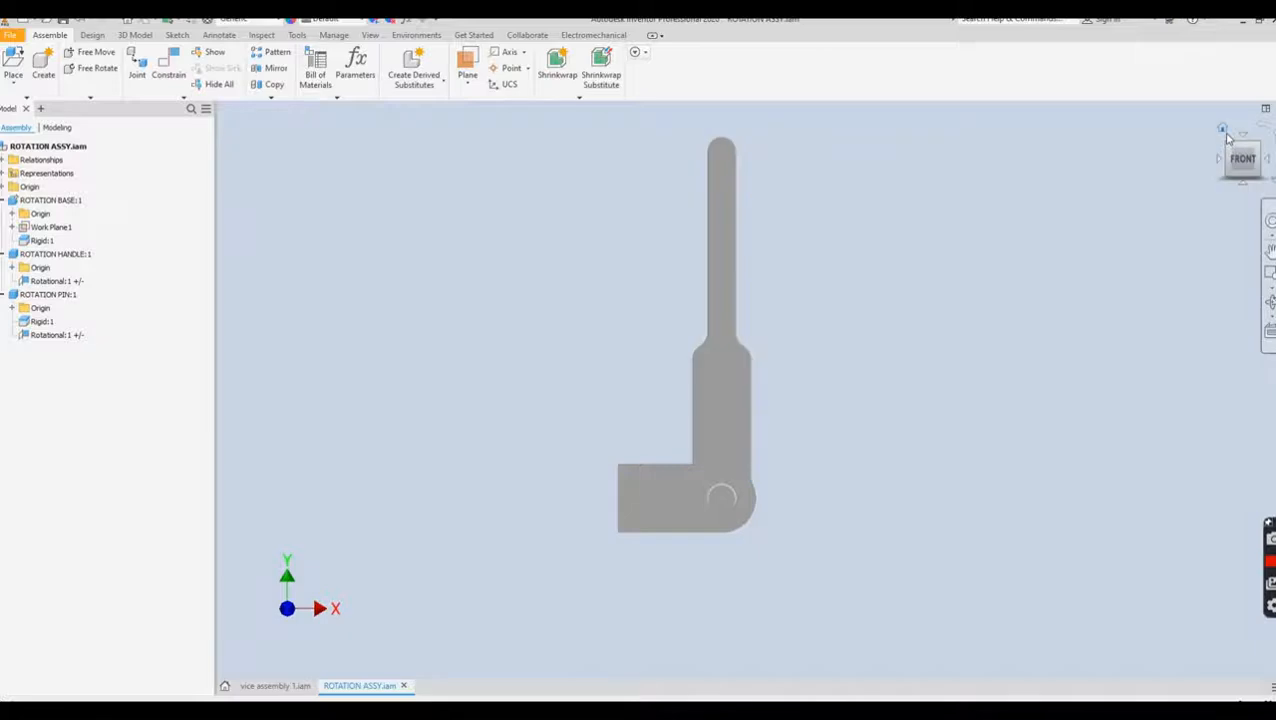
pyautogui.click(1224, 131)
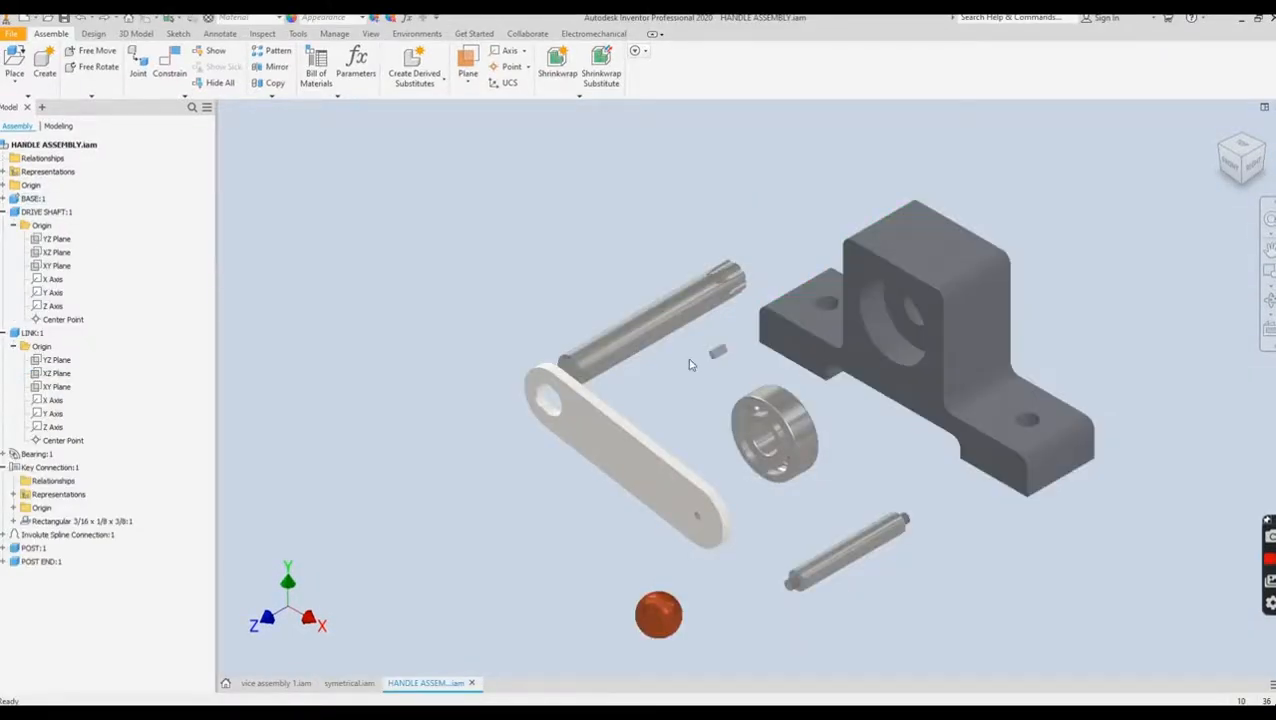
# - In the handle assembly, fix the bearing's inner-side face against the floor of the base's large bore with a Rigid joint
pyautogui.moveTo(911, 333); pyautogui.dragTo(922, 302)
pyautogui.click(556, 226)
pyautogui.scroll(4, 615, 272)
pyautogui.moveTo(621, 250); pyautogui.dragTo(623, 155, button='middle')
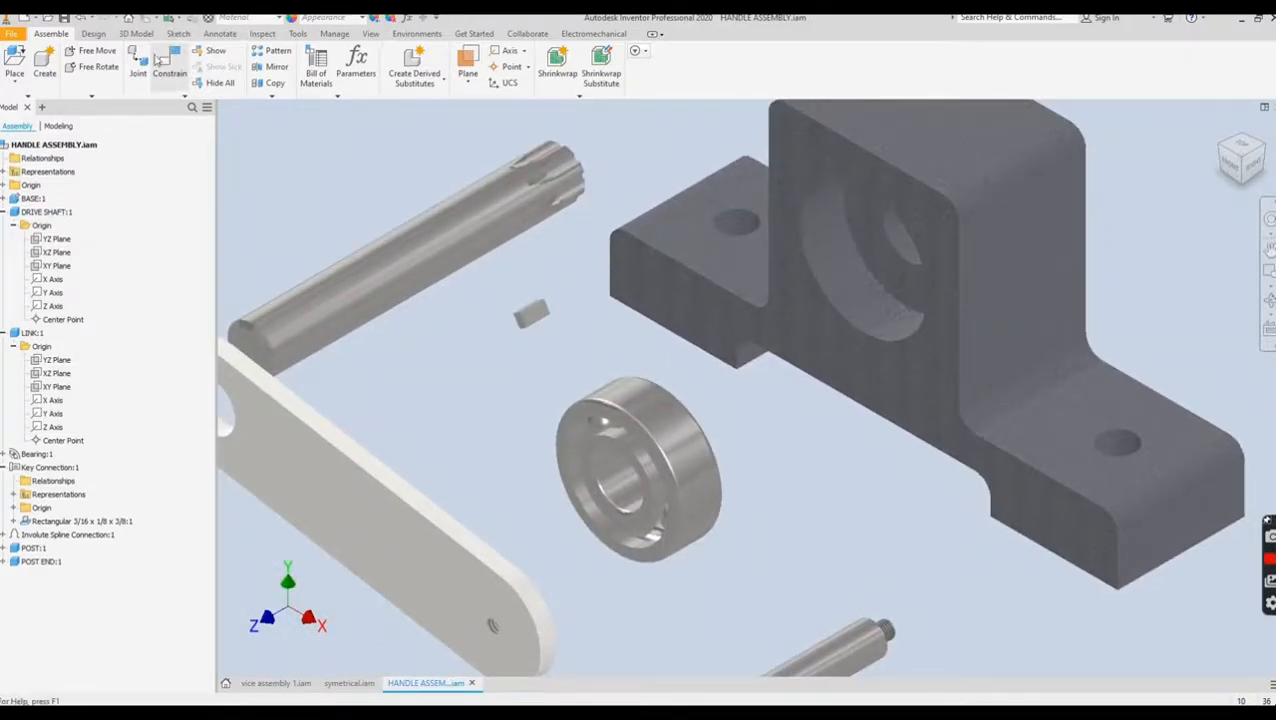
pyautogui.click(138, 62)
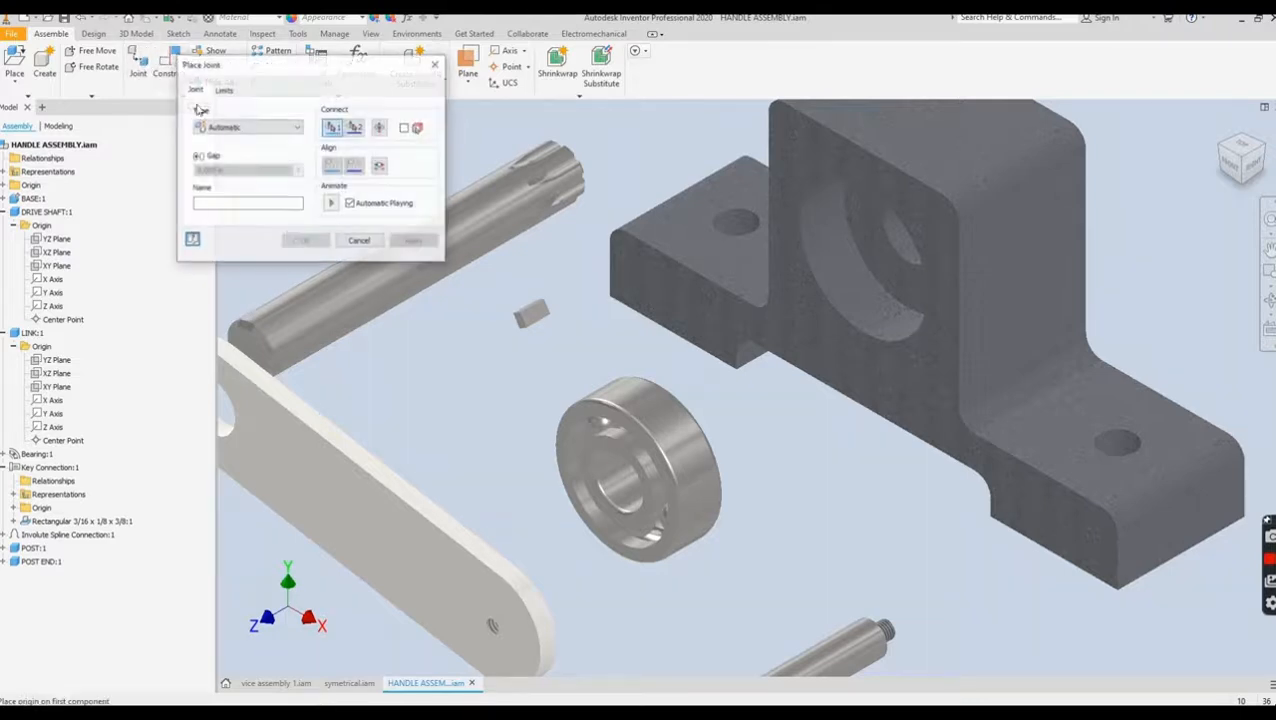
pyautogui.click(285, 130)
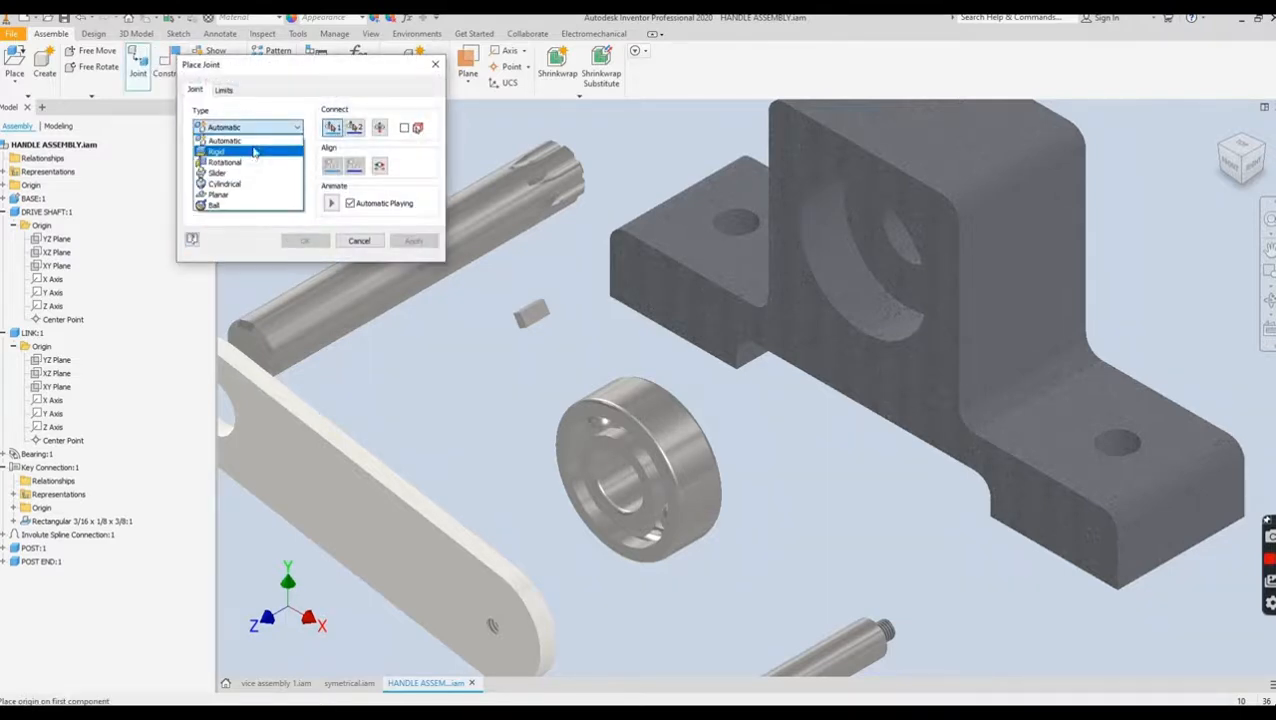
pyautogui.click(252, 148)
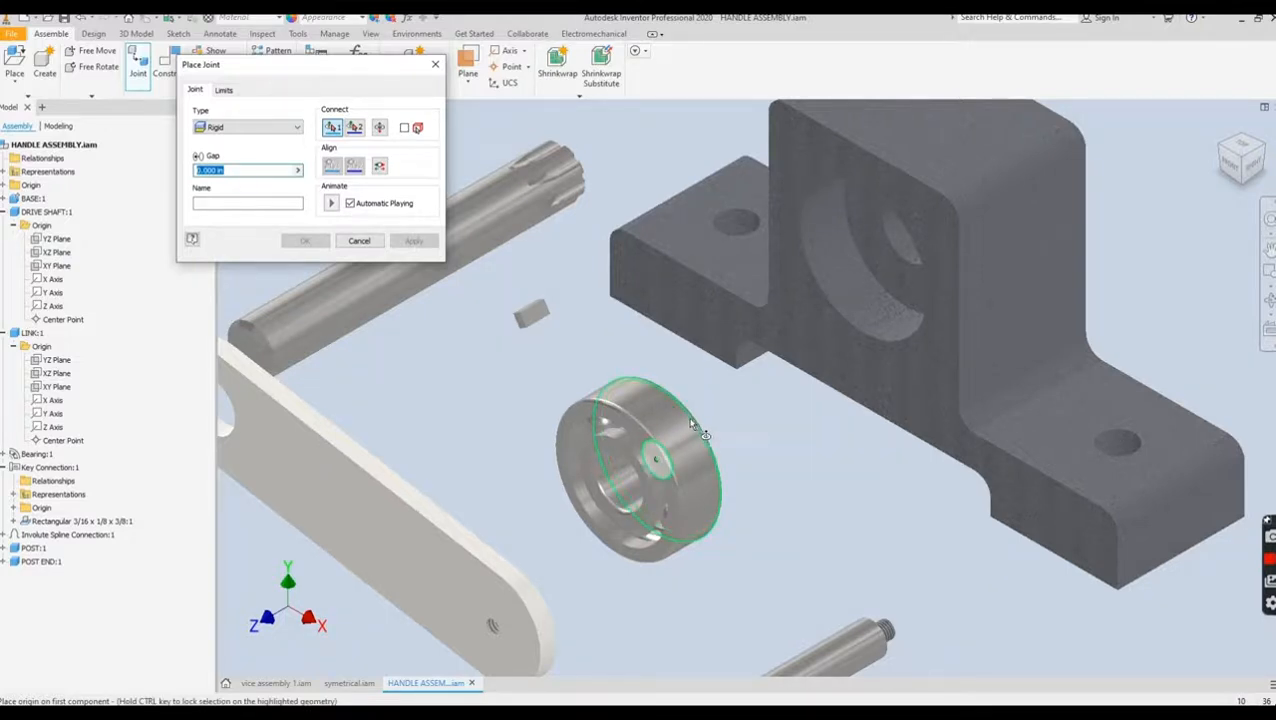
pyautogui.keyDown('shift'); pyautogui.moveTo(562, 353); pyautogui.dragTo(503, 396, button='middle'); pyautogui.keyUp('shift')
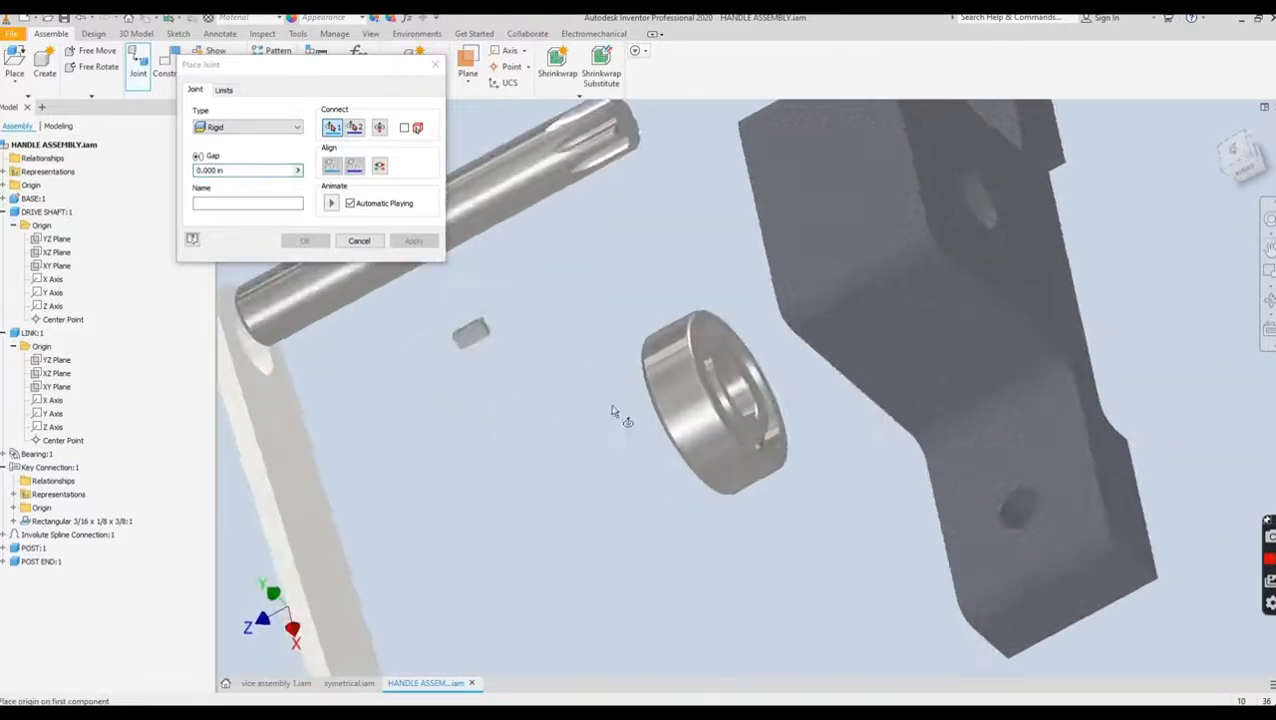
pyautogui.click(721, 358)
pyautogui.keyDown('shift'); pyautogui.moveTo(730, 332); pyautogui.dragTo(846, 294, button='middle'); pyautogui.keyUp('shift')
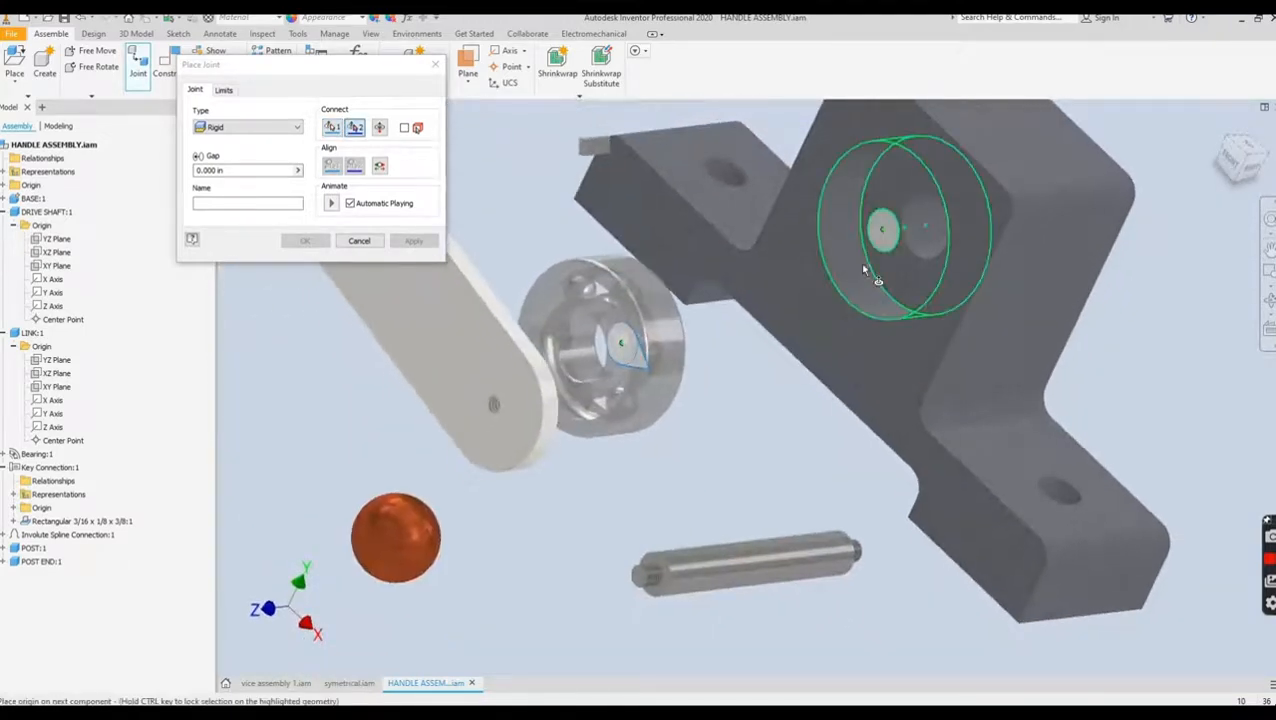
pyautogui.click(904, 259)
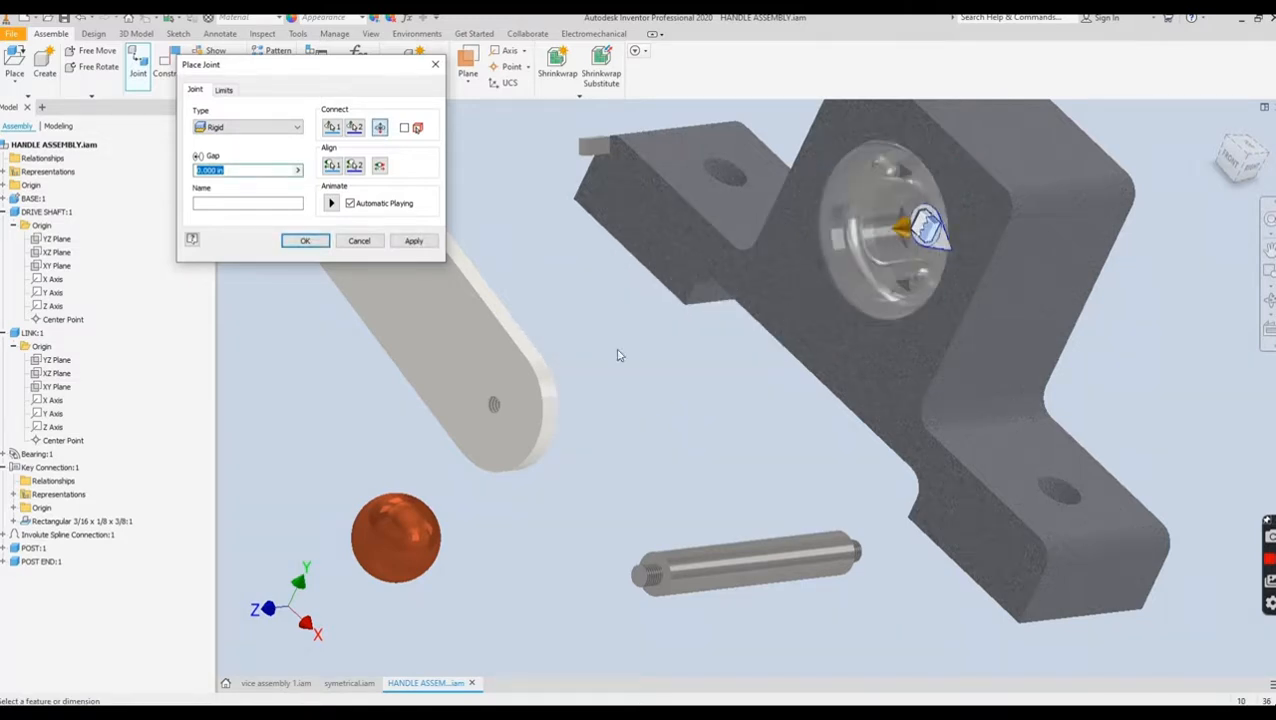
pyautogui.scroll(-3, 563, 310)
pyautogui.moveTo(564, 307); pyautogui.dragTo(661, 407, button='middle')
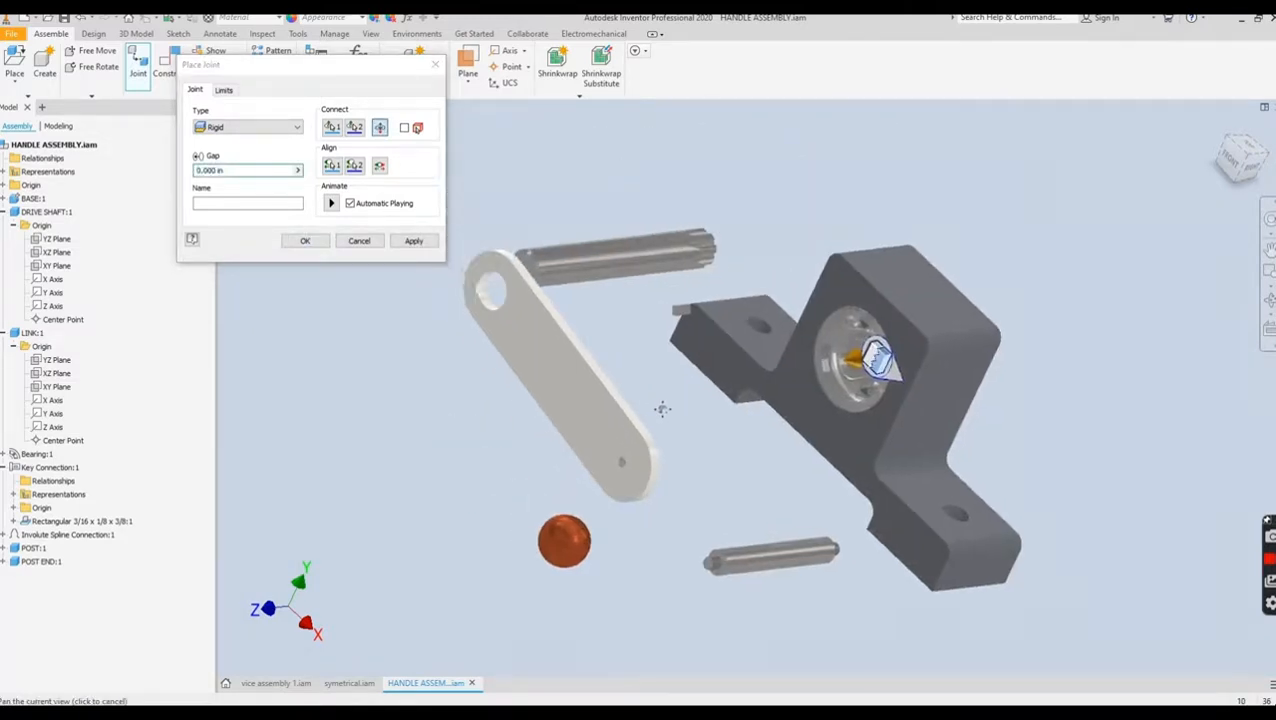
pyautogui.click(421, 234)
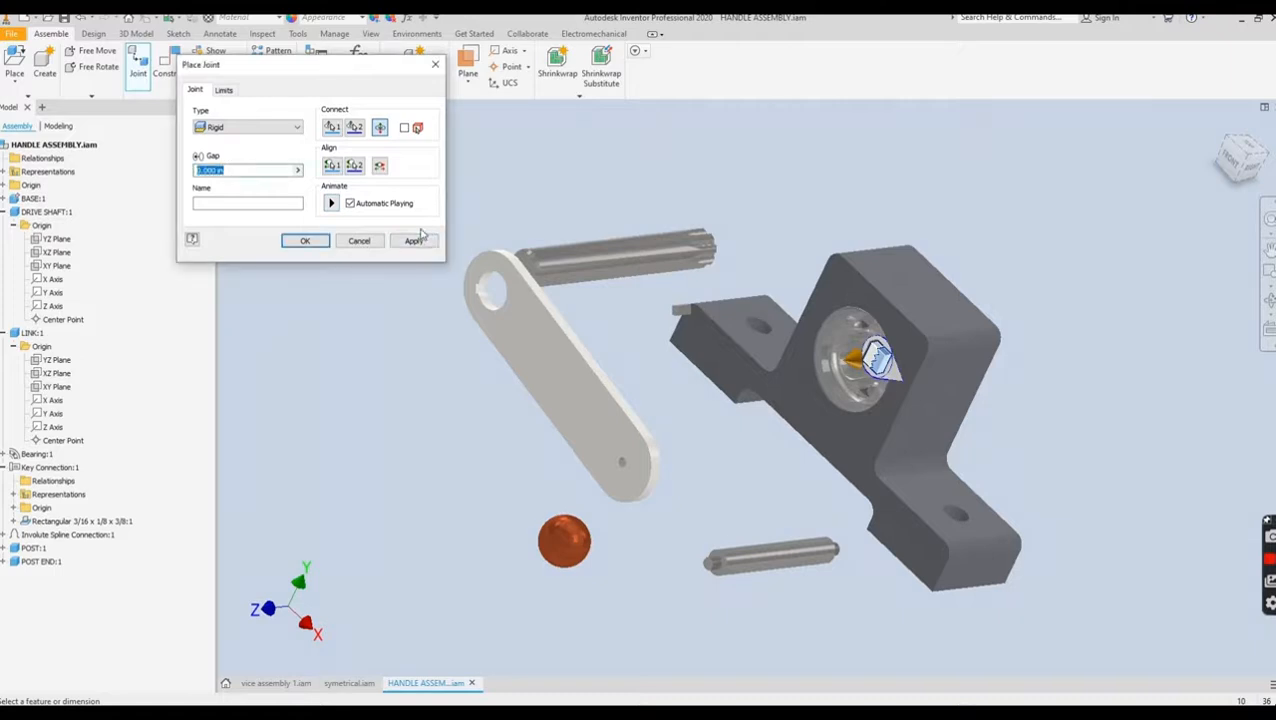
pyautogui.click(414, 241)
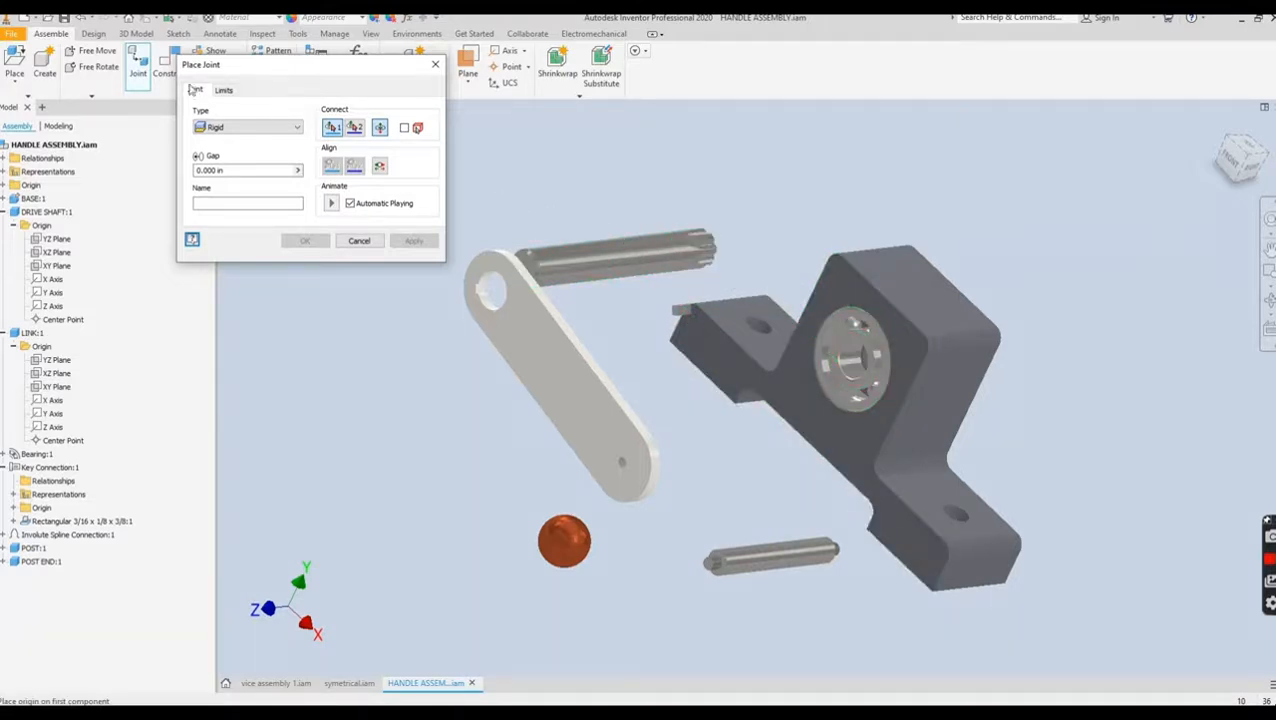
# - Connect the centre of the drive shaft's splined end face to the centre of the base's bore with a Rotational joint and test its motion
pyautogui.keyDown('shift'); pyautogui.moveTo(617, 212); pyautogui.dragTo(457, 251, button='middle'); pyautogui.keyUp('shift')
pyautogui.scroll(3, 800, 270)
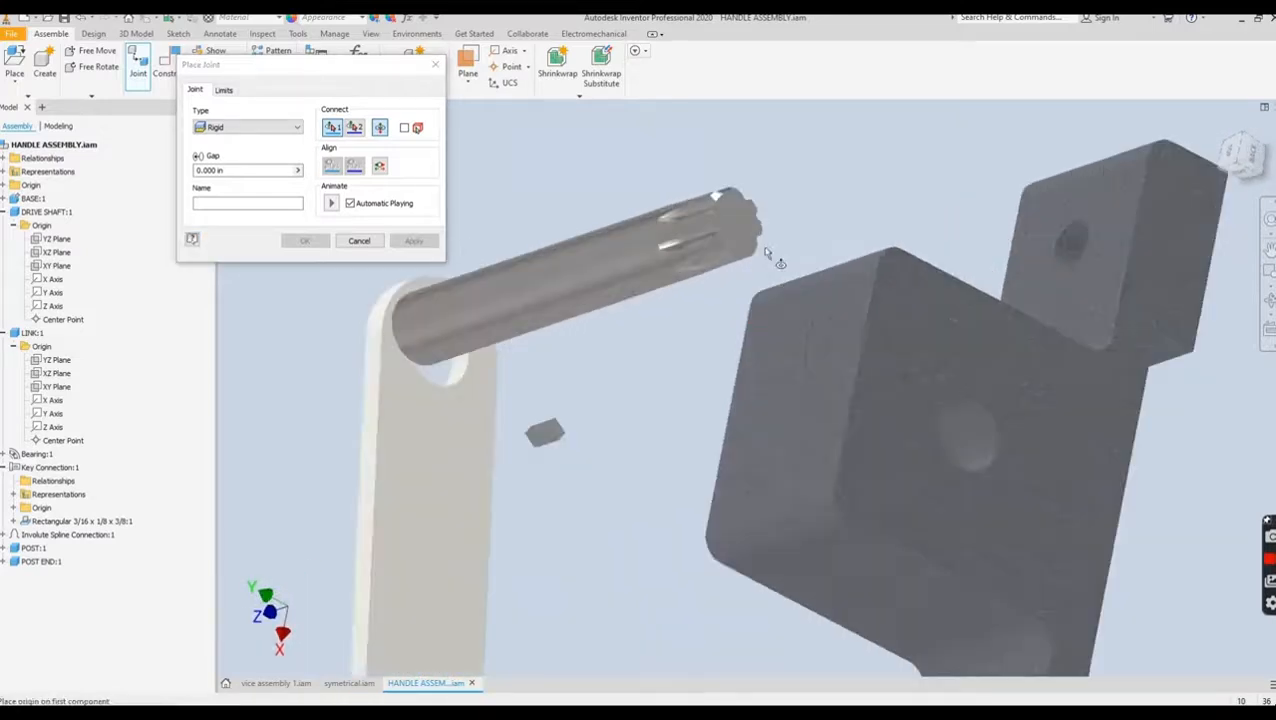
pyautogui.click(298, 132)
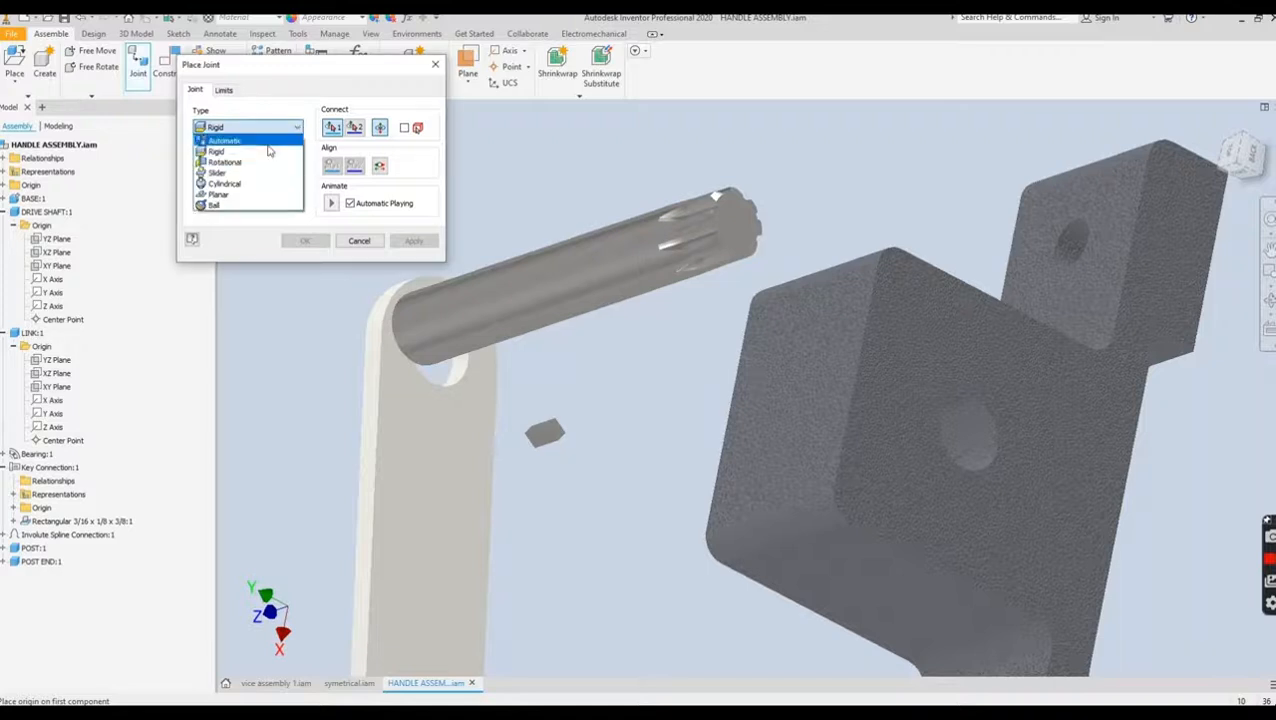
pyautogui.click(264, 162)
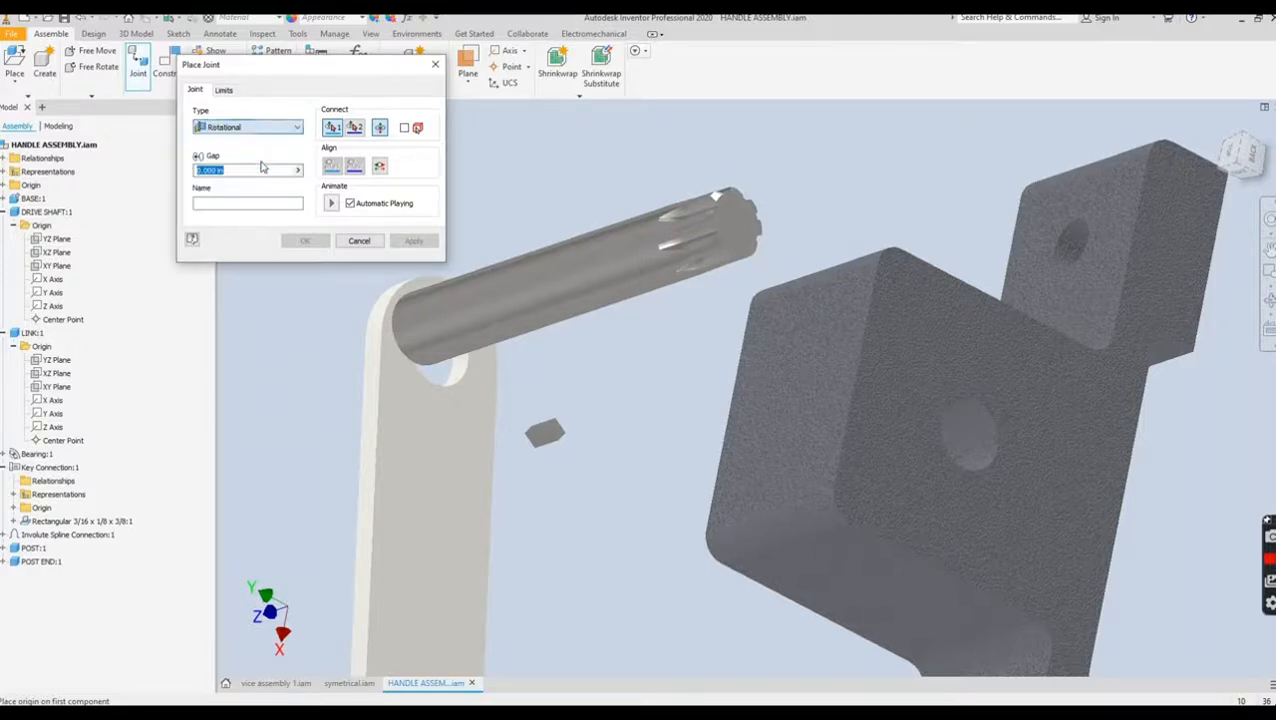
pyautogui.click(741, 224)
pyautogui.keyDown('shift'); pyautogui.moveTo(675, 349); pyautogui.dragTo(880, 320, button='middle'); pyautogui.keyUp('shift')
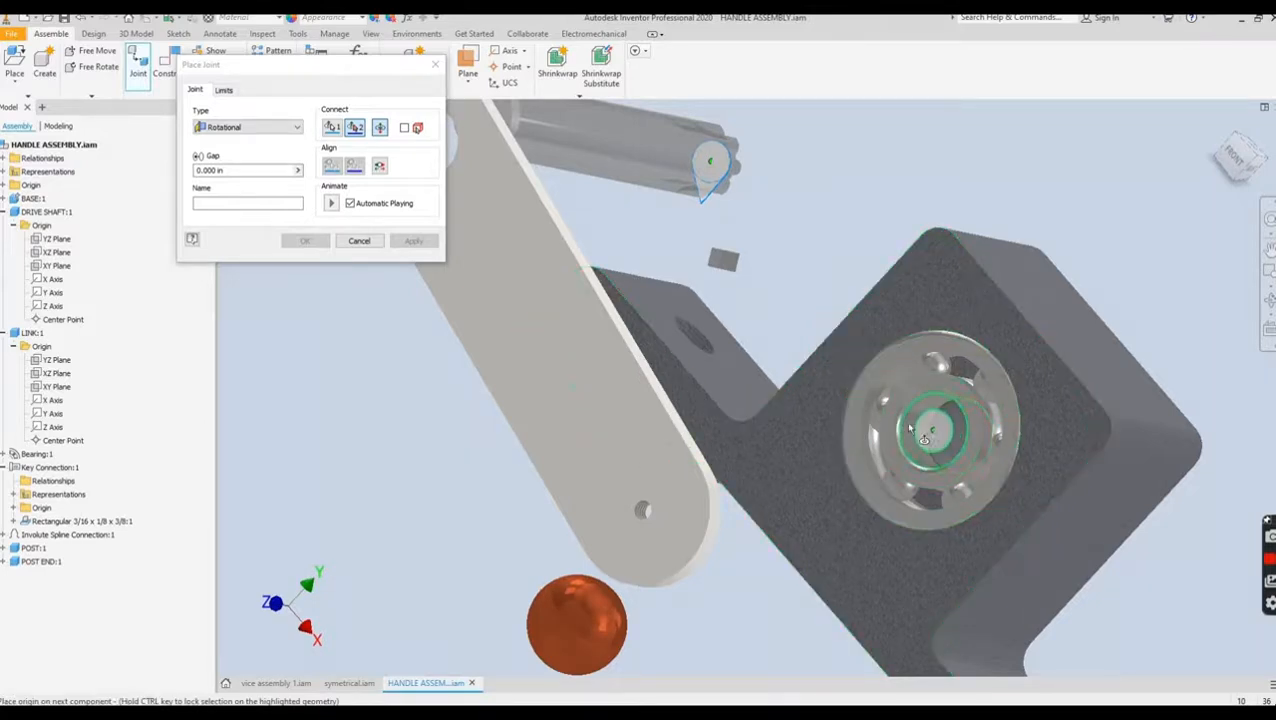
pyautogui.scroll(-3, 918, 424)
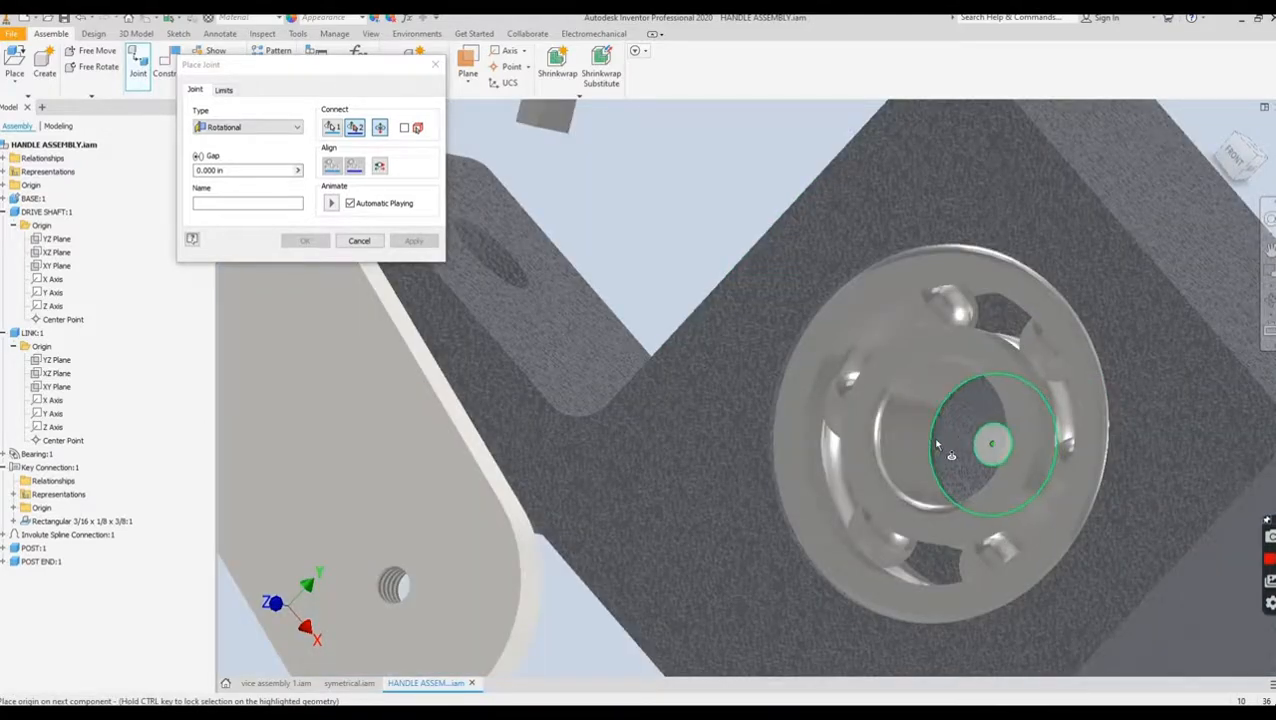
pyautogui.click(933, 446)
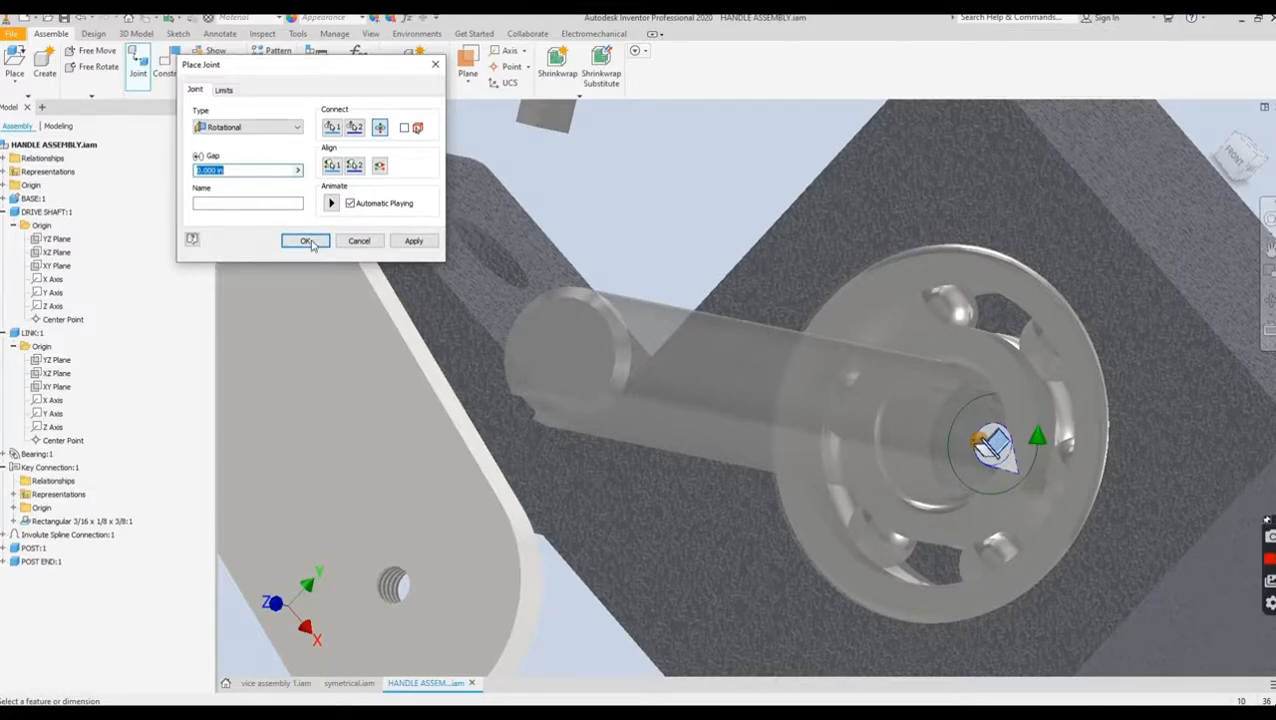
pyautogui.click(308, 241)
pyautogui.scroll(-3, 586, 352)
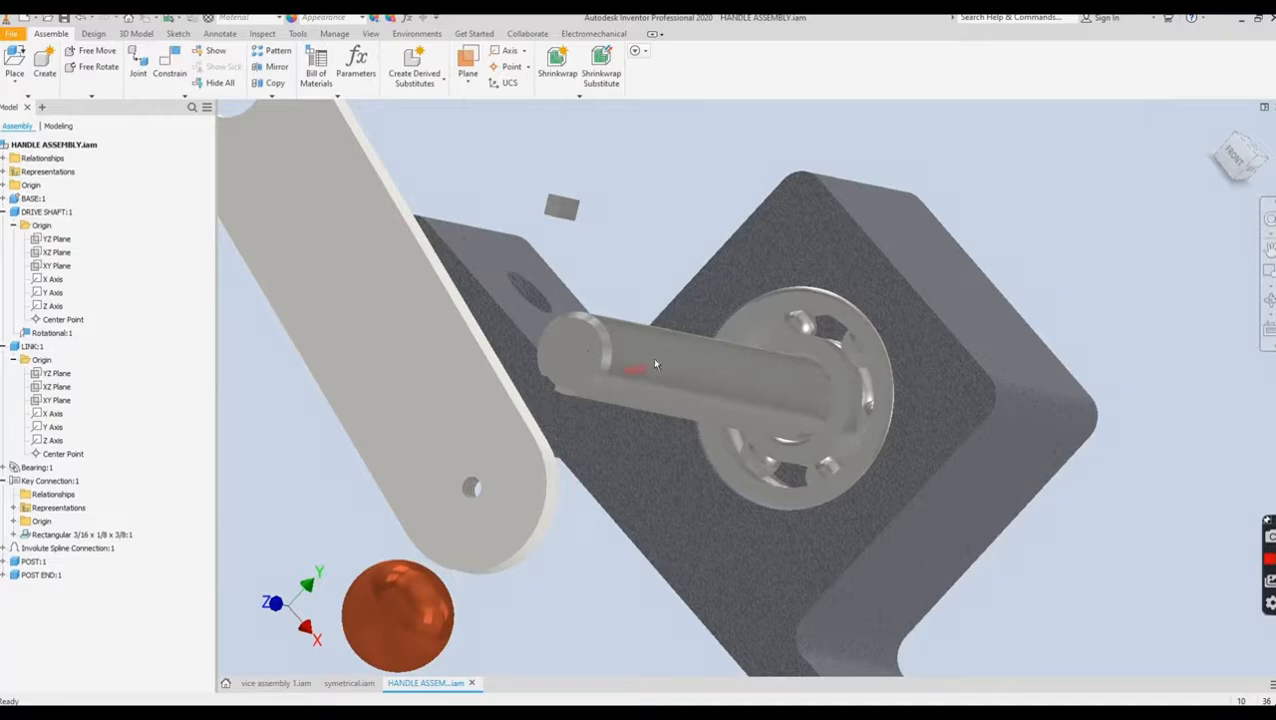
pyautogui.moveTo(660, 348); pyautogui.dragTo(662, 343)
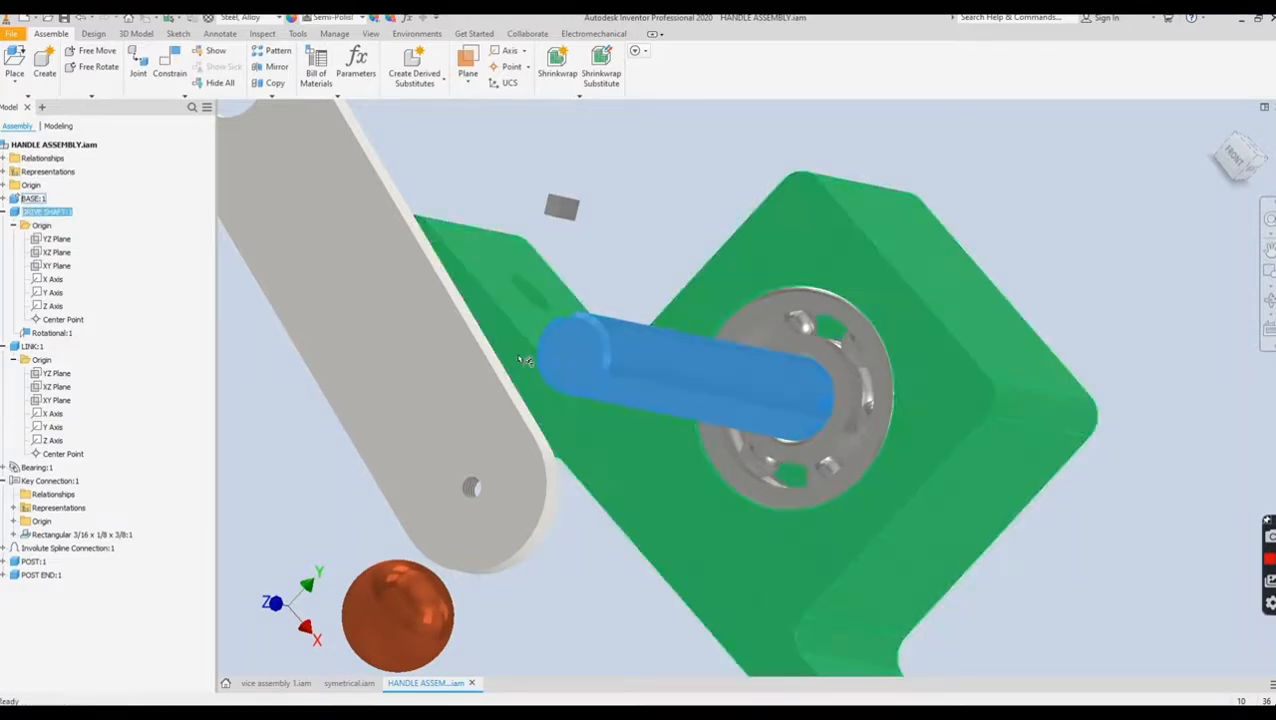
# - Move the link beside the drive shaft's free end and compare the keyways of the two parts
pyautogui.scroll(-3, 512, 420)
pyautogui.moveTo(442, 295); pyautogui.dragTo(555, 464)
pyautogui.scroll(5, 576, 336)
pyautogui.moveTo(569, 340); pyautogui.dragTo(832, 434, button='middle')
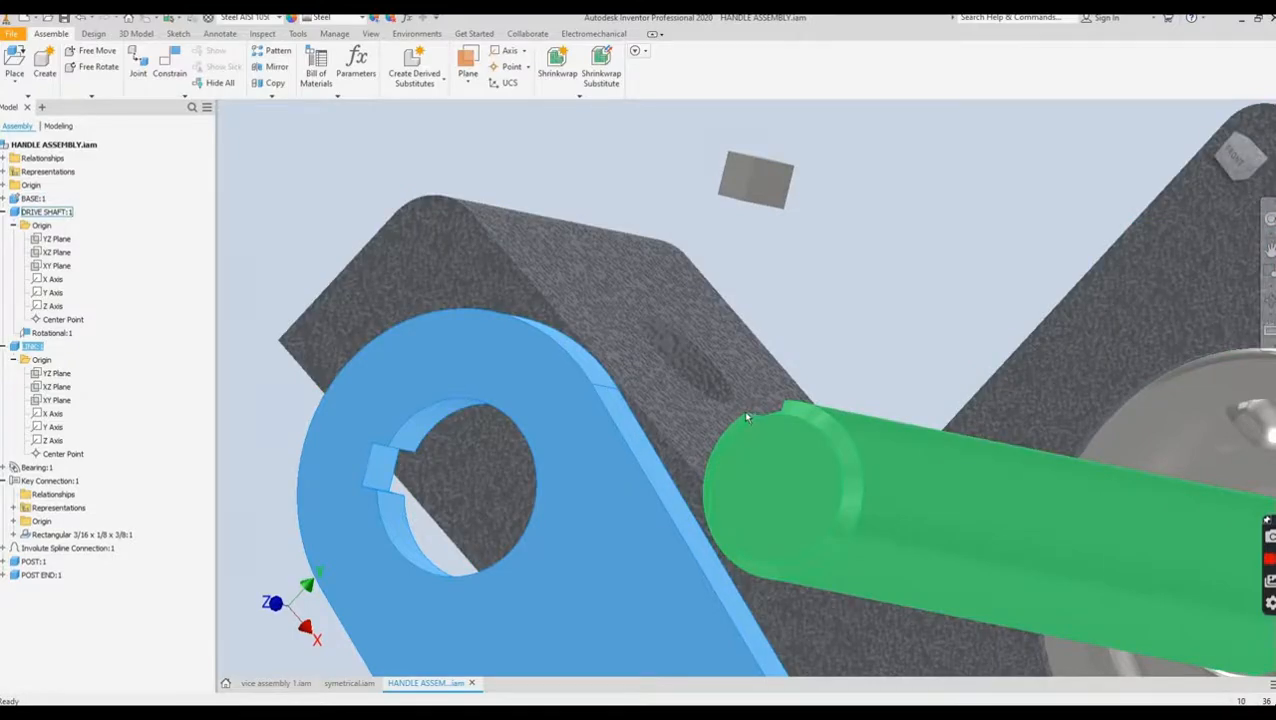
pyautogui.scroll(3, 743, 410)
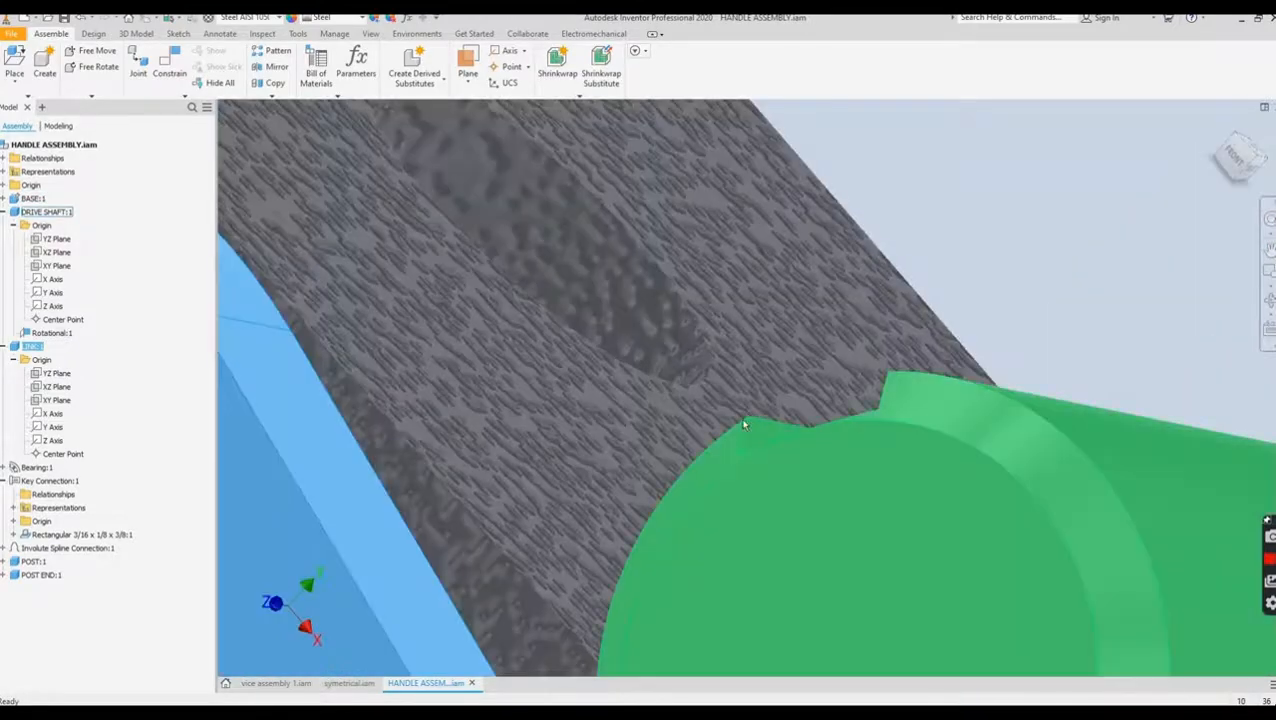
pyautogui.scroll(-5, 745, 421)
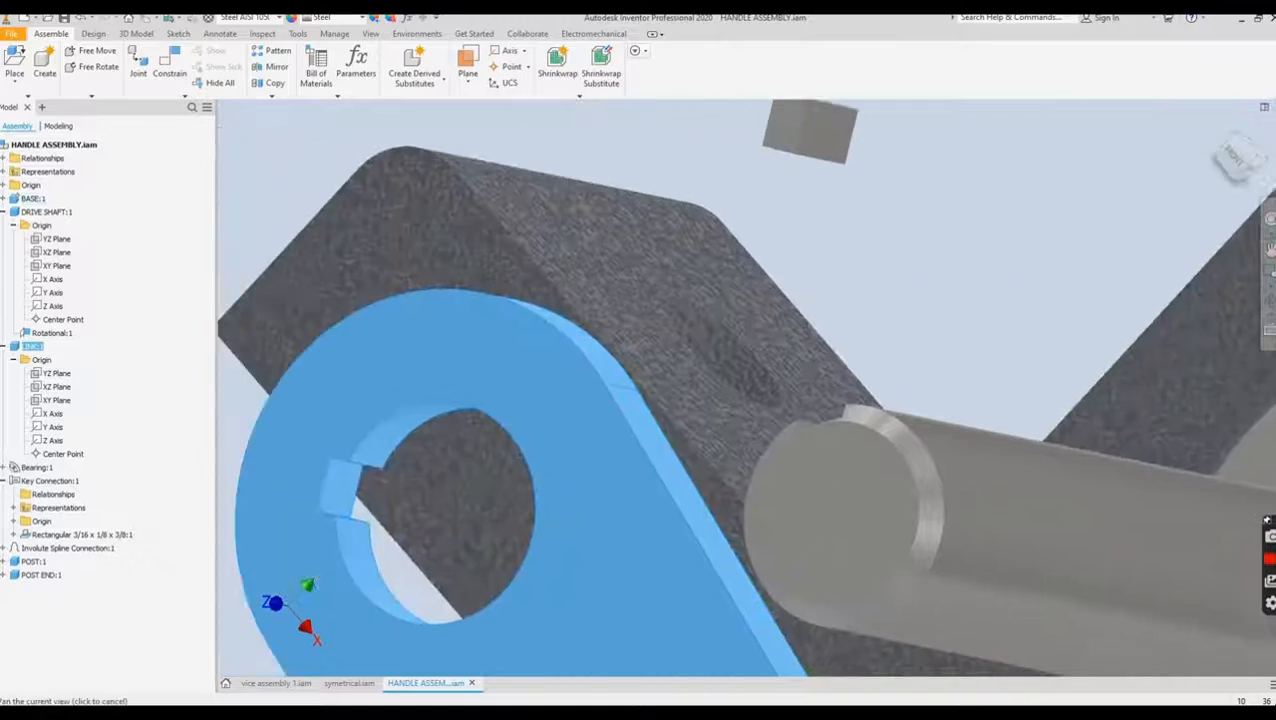
pyautogui.scroll(2, 522, 398)
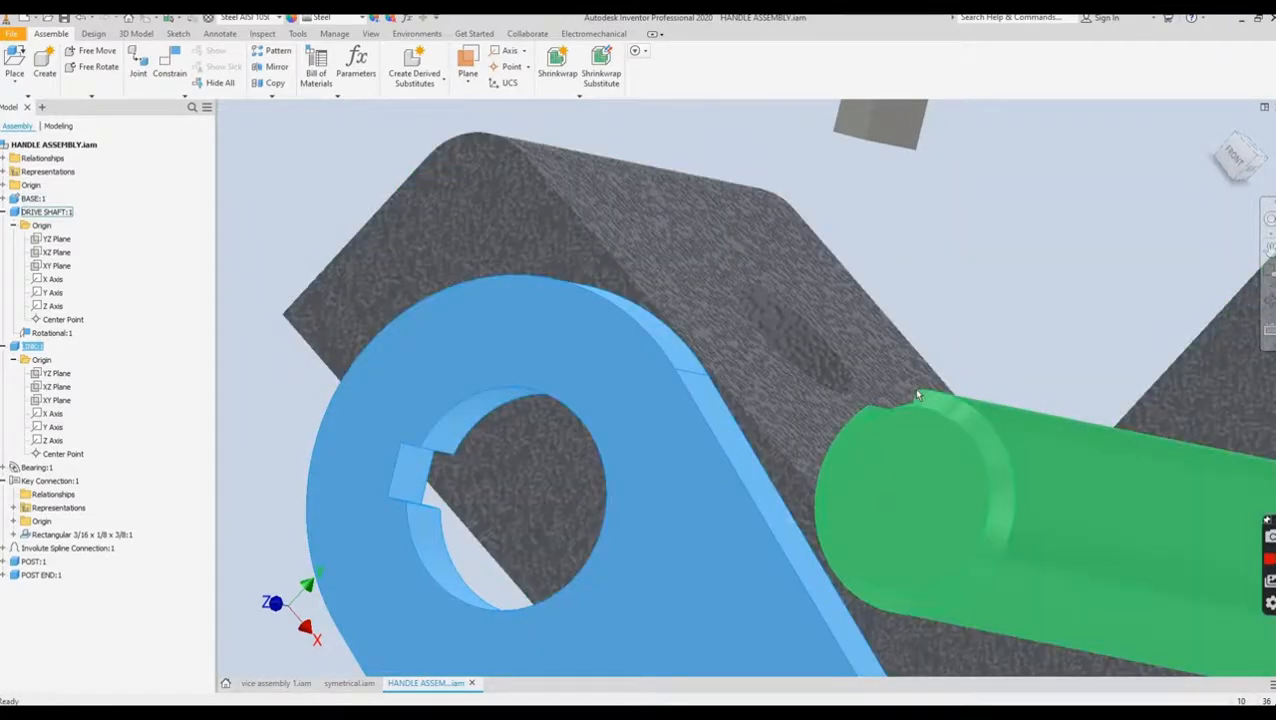
# - Fix the link to the drive shaft with a Rigid joint between the corner of the link's keyway and the matching corner of the shaft's keyway
pyautogui.click(138, 63)
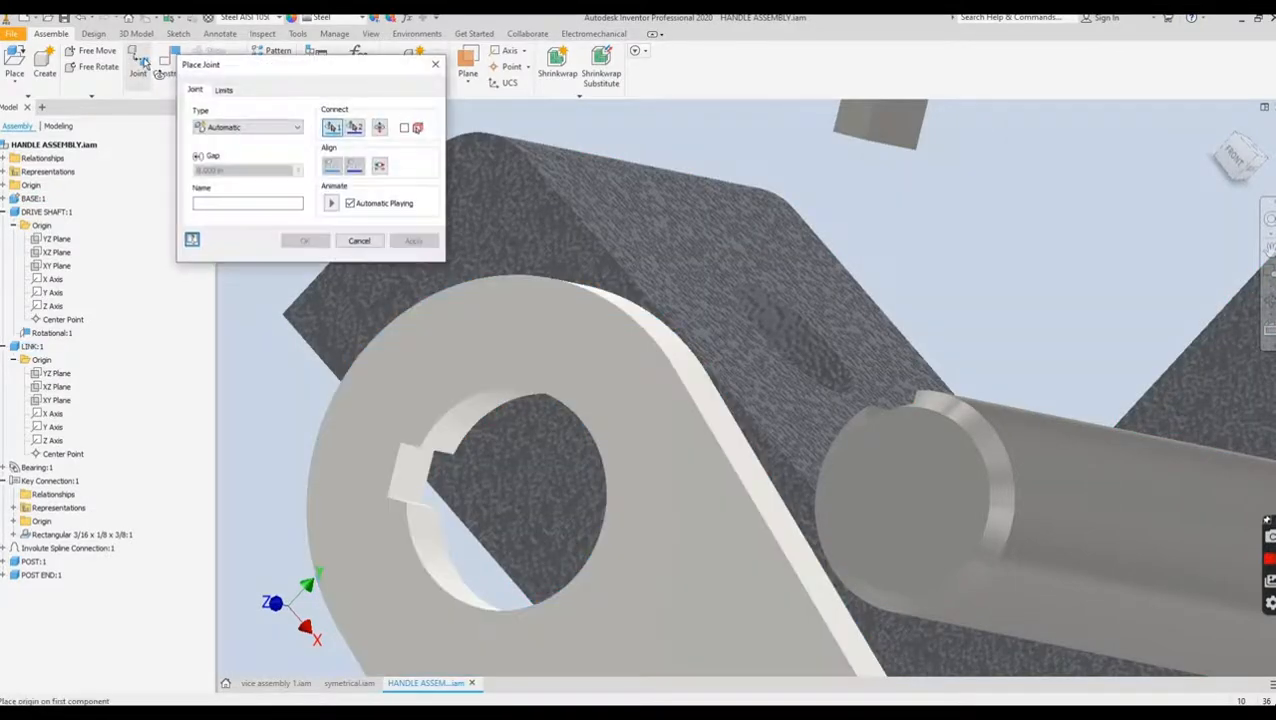
pyautogui.click(244, 128)
pyautogui.click(240, 150)
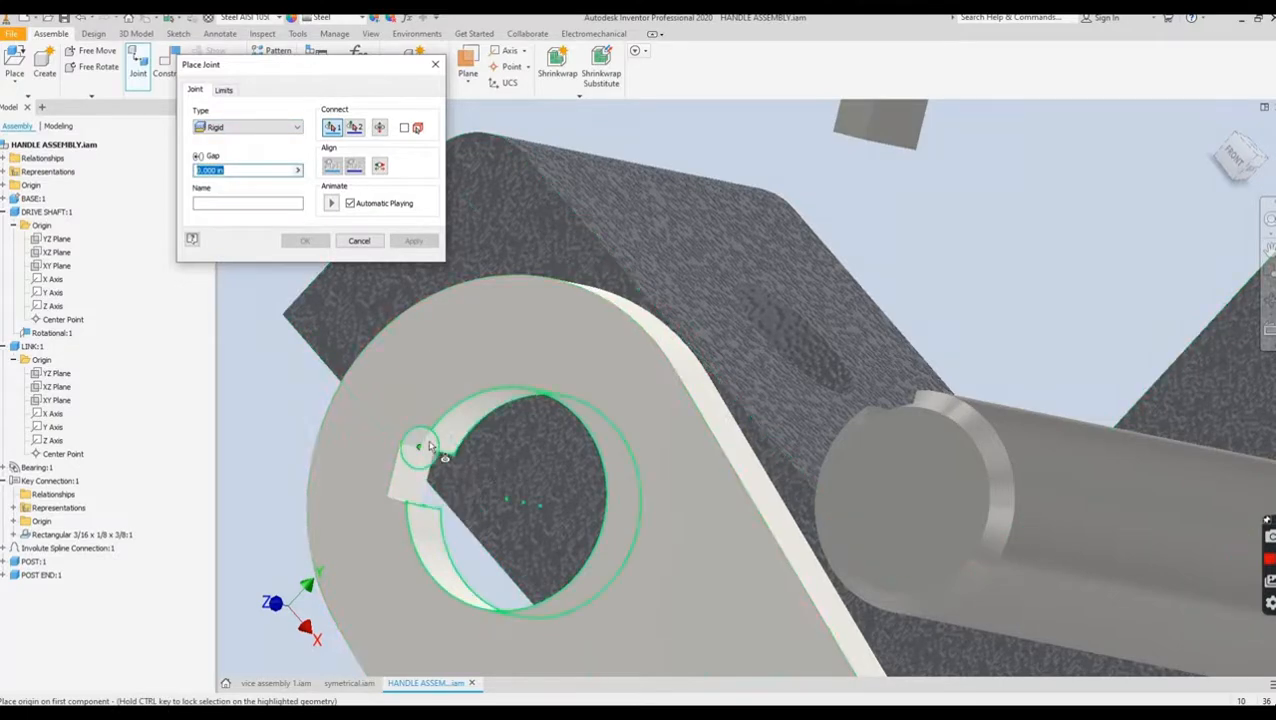
pyautogui.scroll(5, 430, 447)
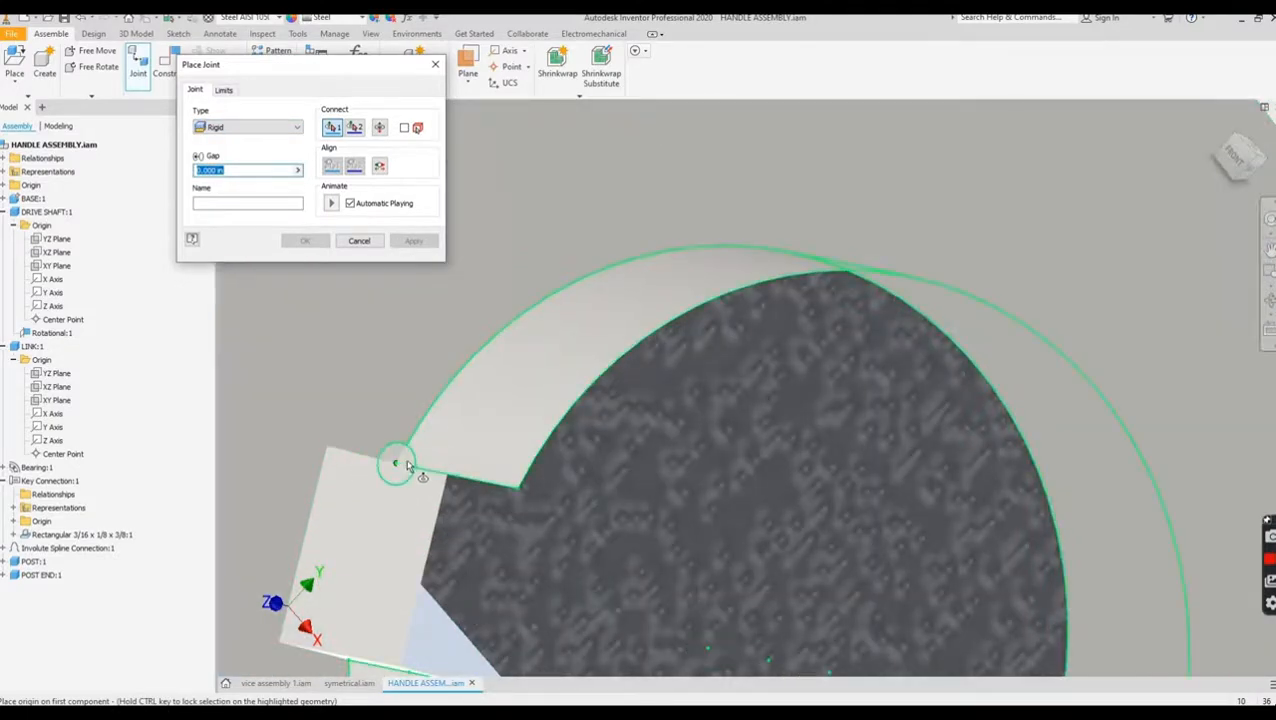
pyautogui.click(405, 465)
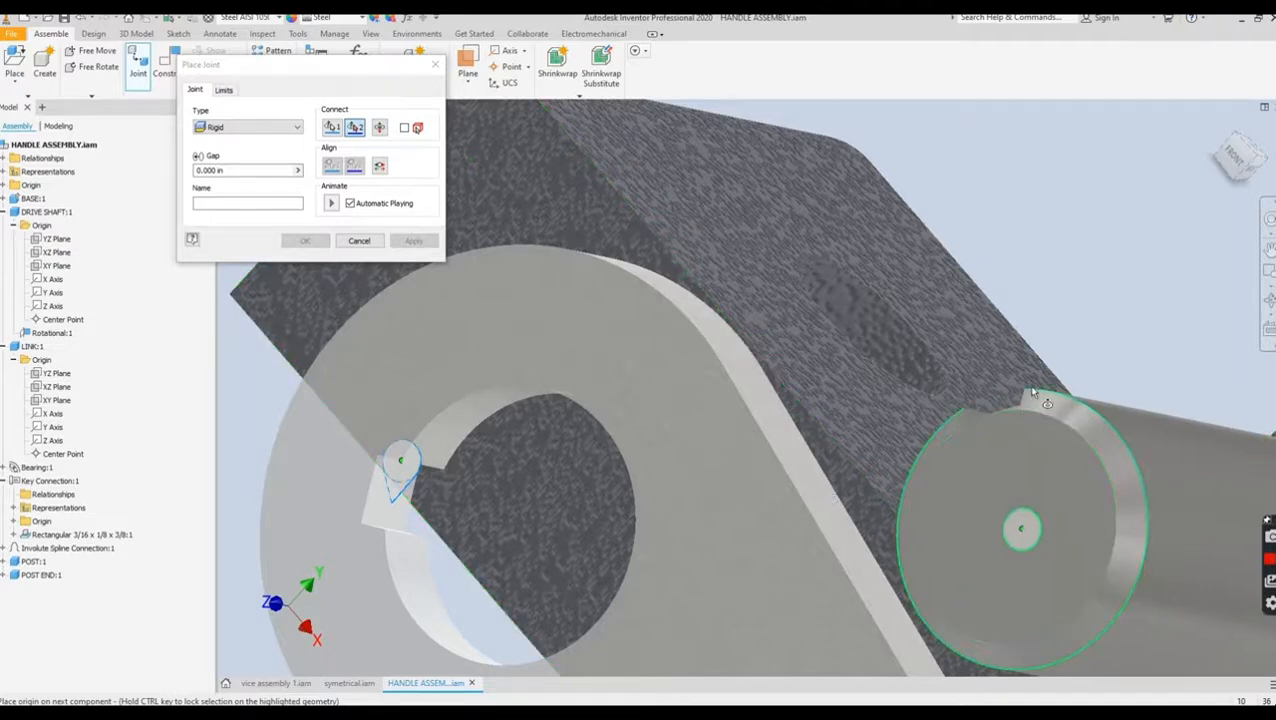
pyautogui.scroll(3, 1022, 388)
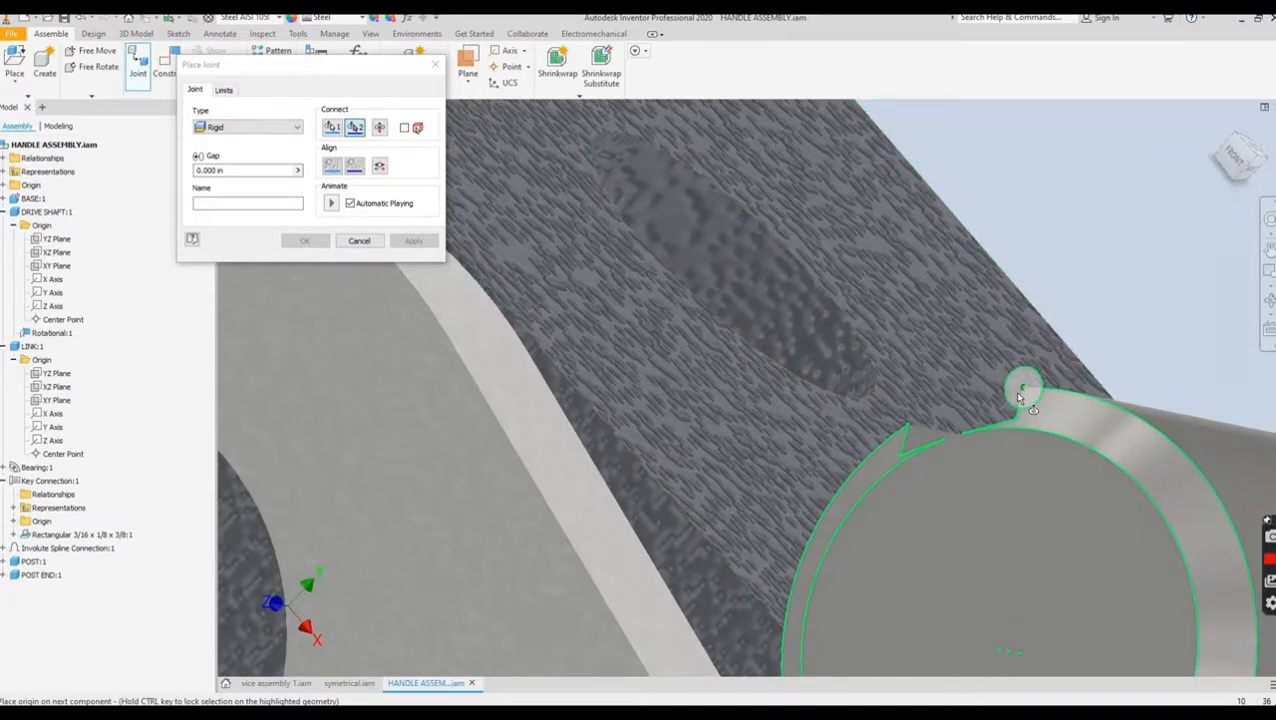
pyautogui.scroll(-3, 1019, 392)
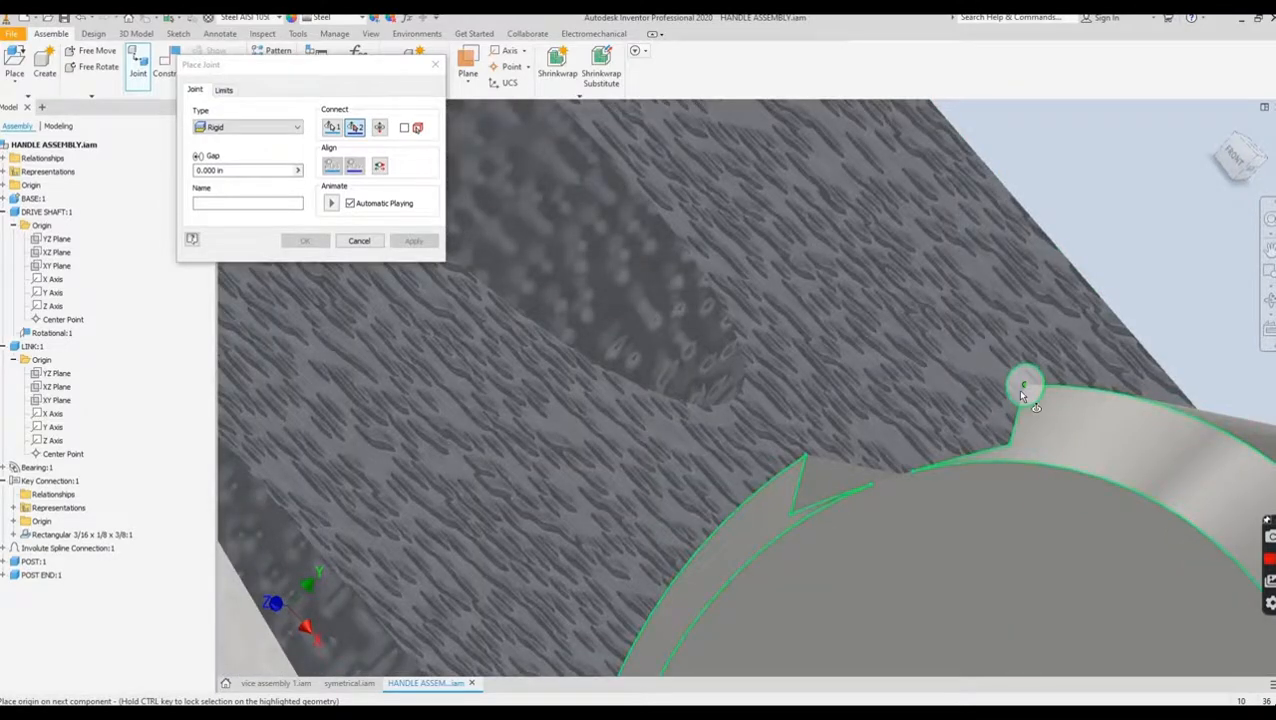
pyautogui.click(1021, 392)
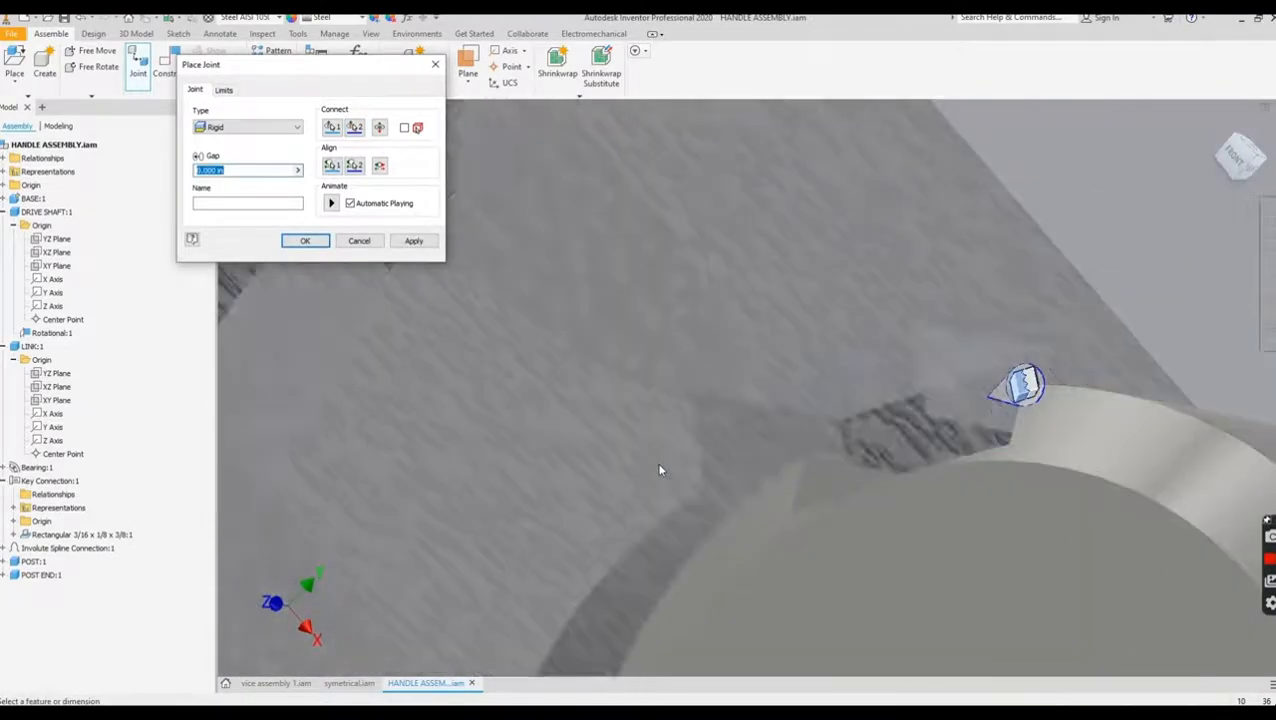
pyautogui.scroll(2, 659, 470)
pyautogui.scroll(2, 659, 470)
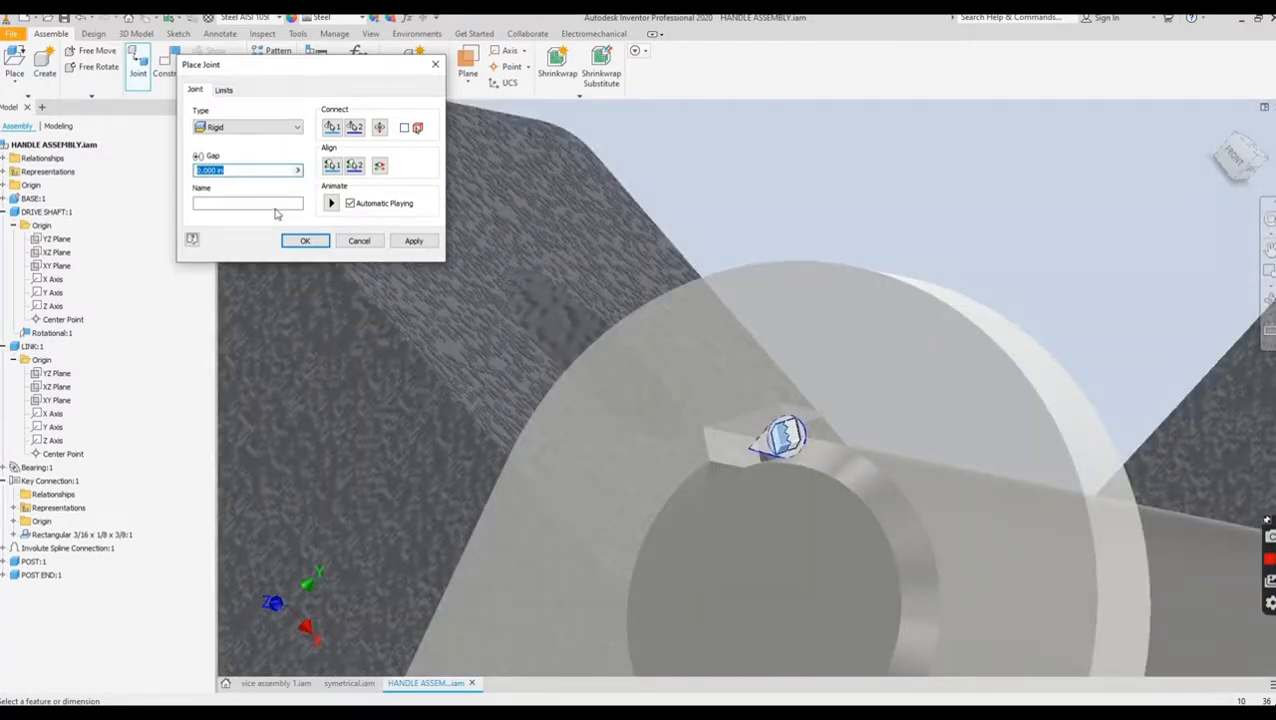
pyautogui.click(305, 241)
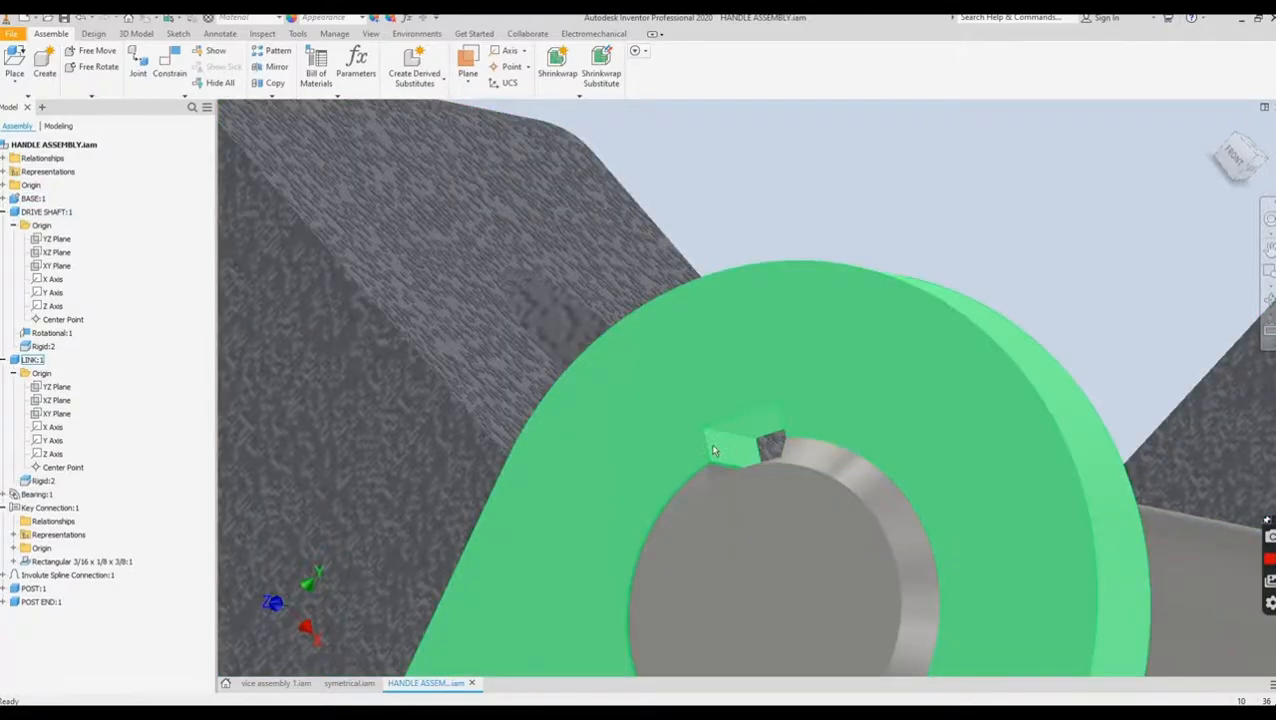
# - Place the rectangular key above the link's keyway and free-rotate it to expose its side face
pyautogui.scroll(3, 627, 477)
pyautogui.scroll(-2, 640, 470)
pyautogui.moveTo(708, 236); pyautogui.dragTo(742, 318)
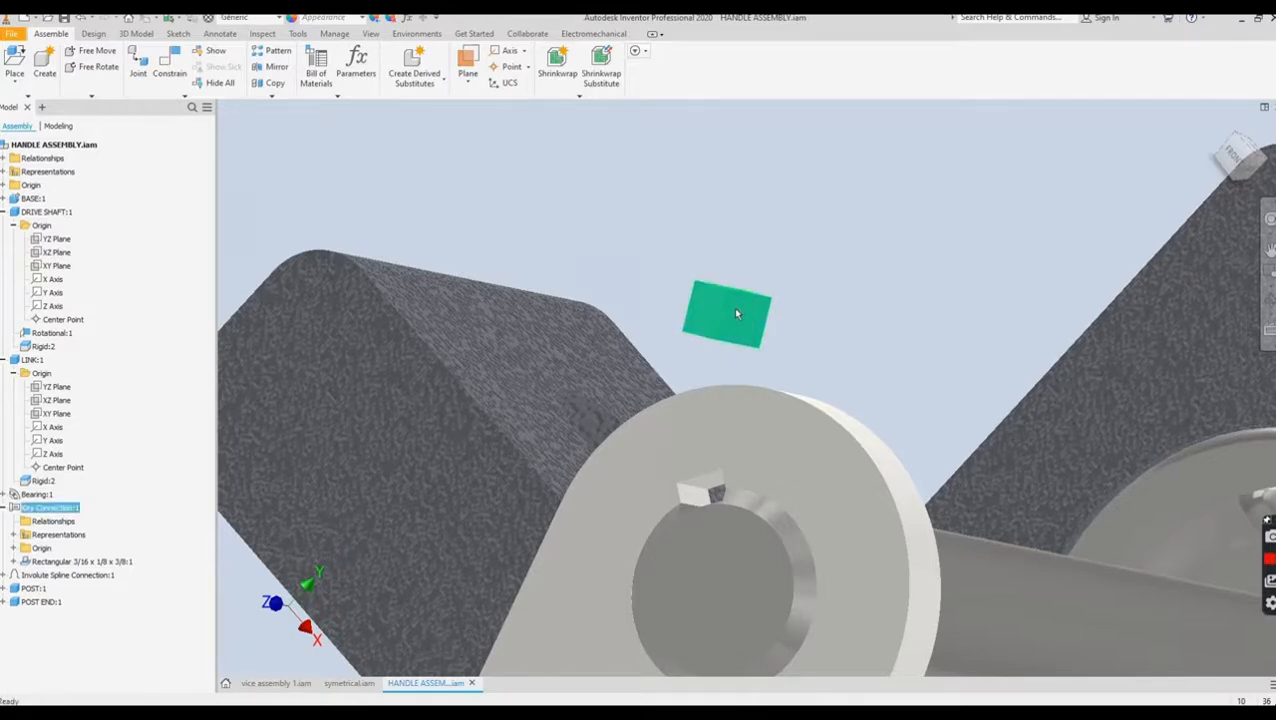
pyautogui.click(98, 66)
pyautogui.moveTo(745, 312); pyautogui.dragTo(776, 319)
pyautogui.press('Escape')
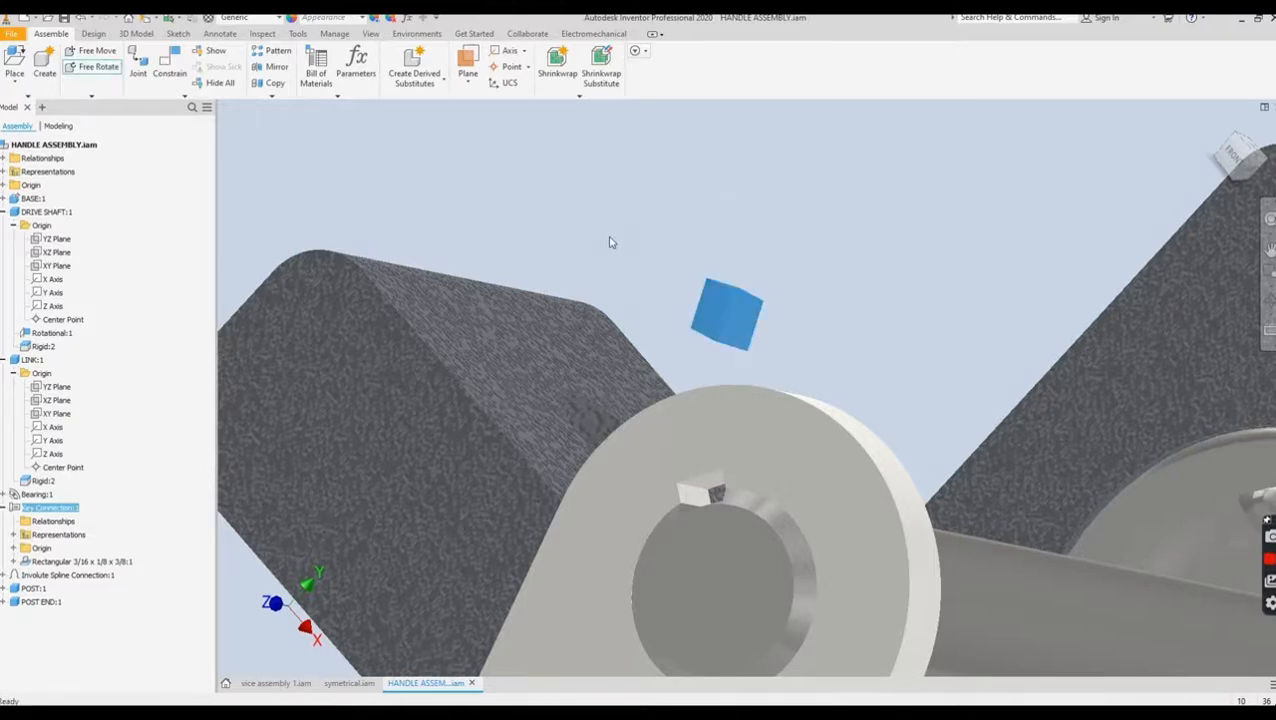
# - Mate the key's exposed side face with the upper inner face of the link's keyway at 0.000 in offset
pyautogui.click(169, 62)
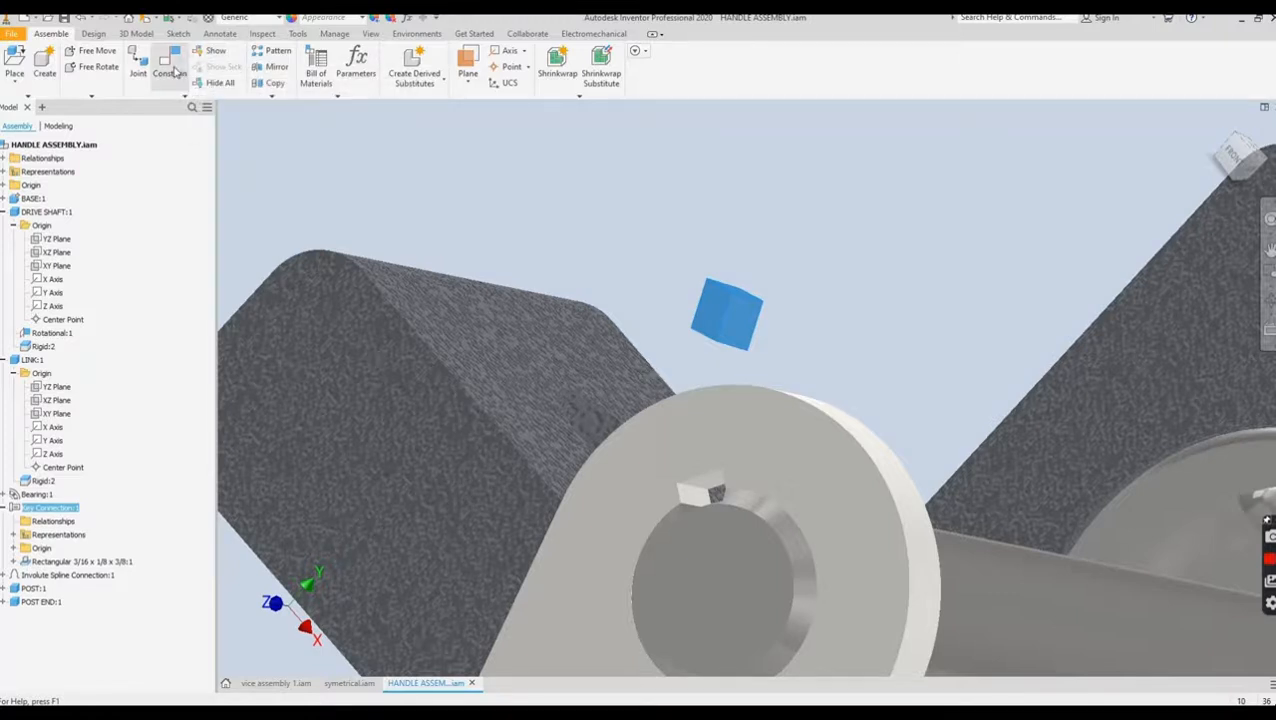
pyautogui.click(703, 312)
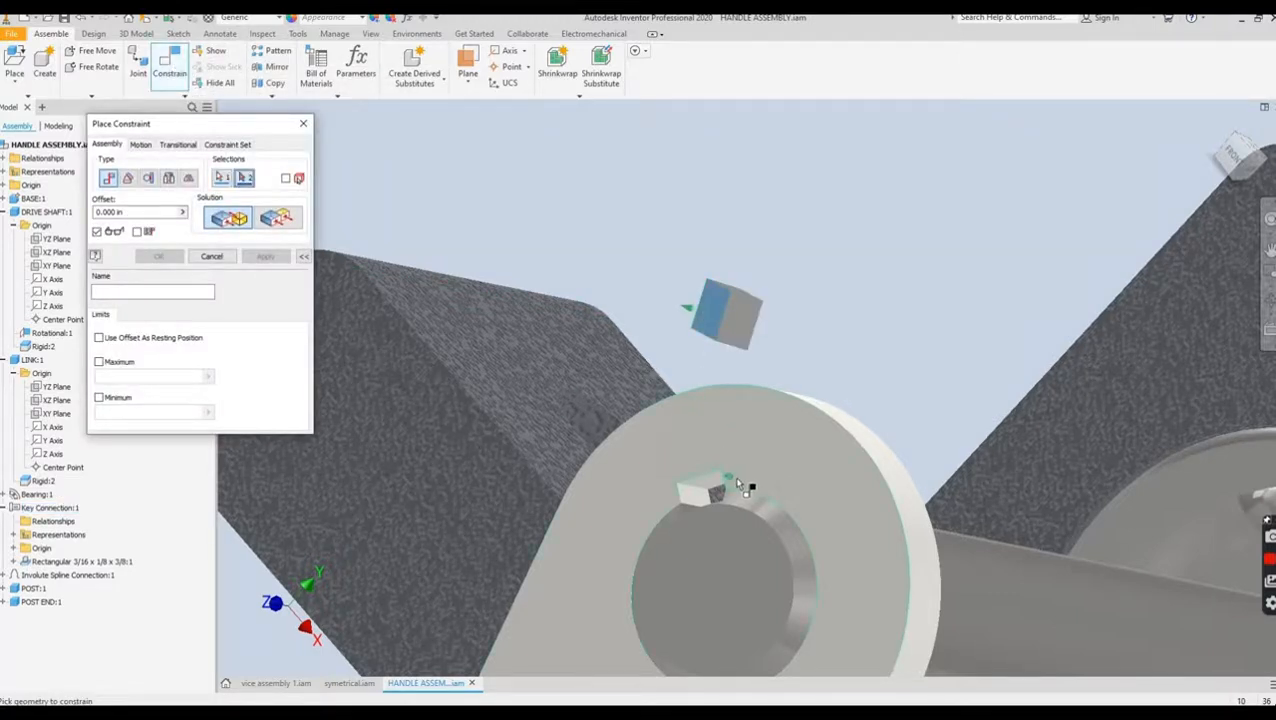
pyautogui.click(708, 490)
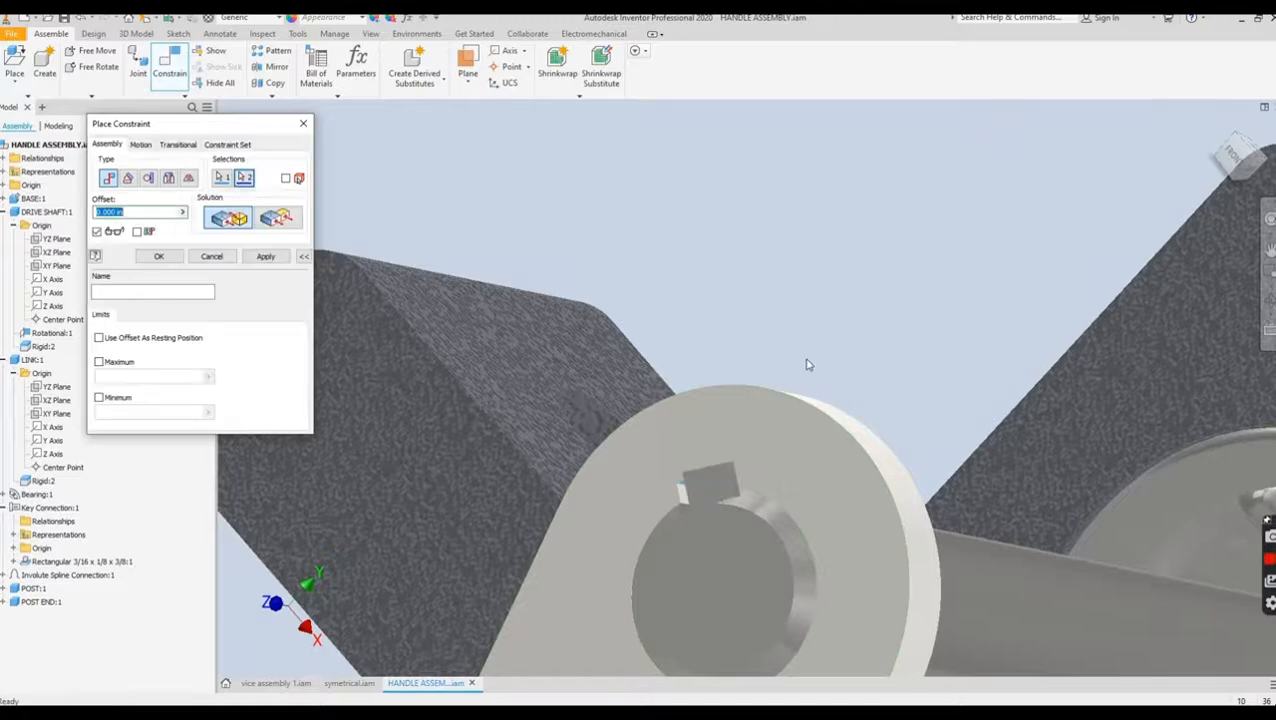
pyautogui.scroll(-5, 727, 492)
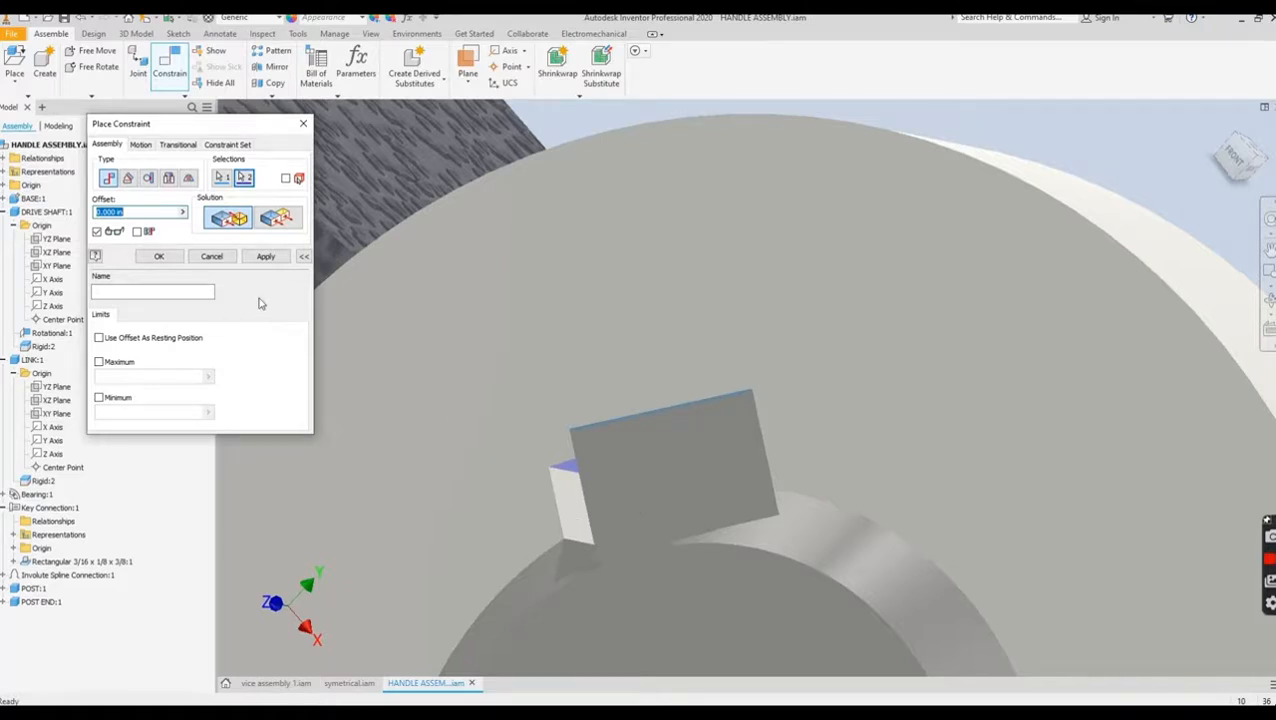
pyautogui.click(158, 256)
# - Pull the key partly out of the keyway and constrain its end face flush with the link's outer face at 0.000 in offset
pyautogui.moveTo(615, 483); pyautogui.dragTo(500, 449)
pyautogui.click(172, 66)
pyautogui.click(577, 415)
pyautogui.click(551, 311)
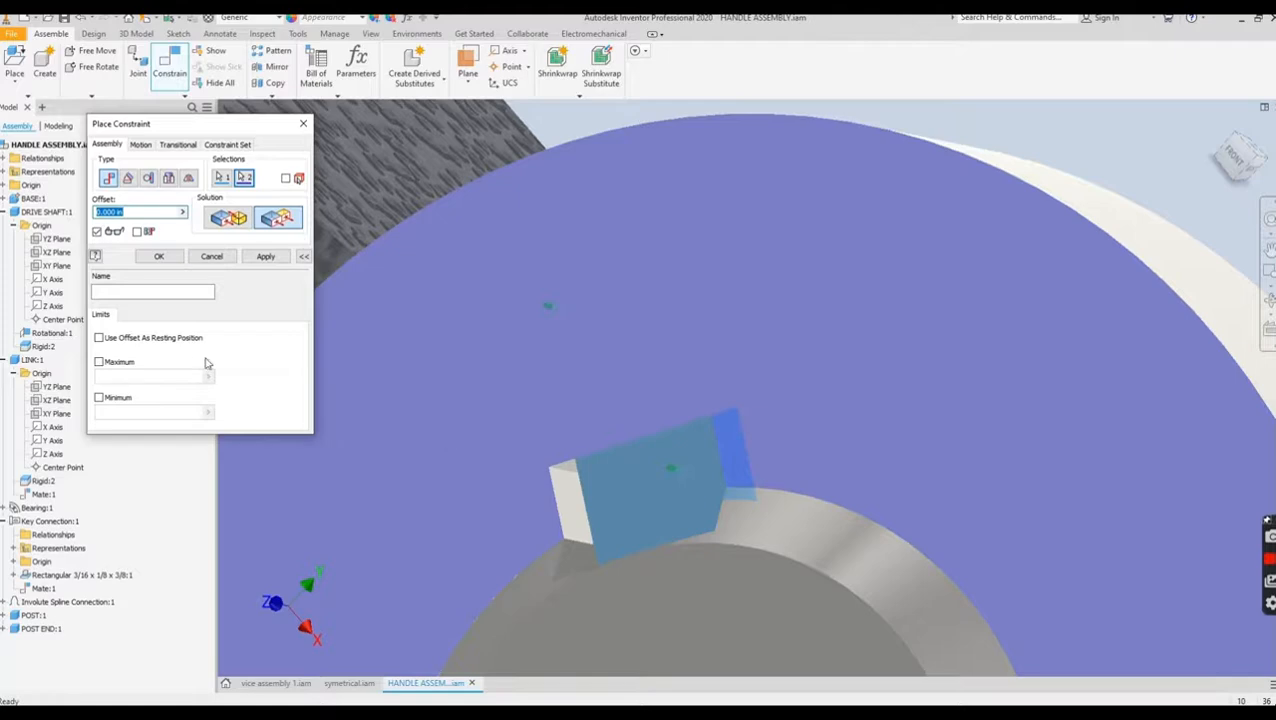
pyautogui.click(158, 256)
pyautogui.scroll(-2, 640, 483)
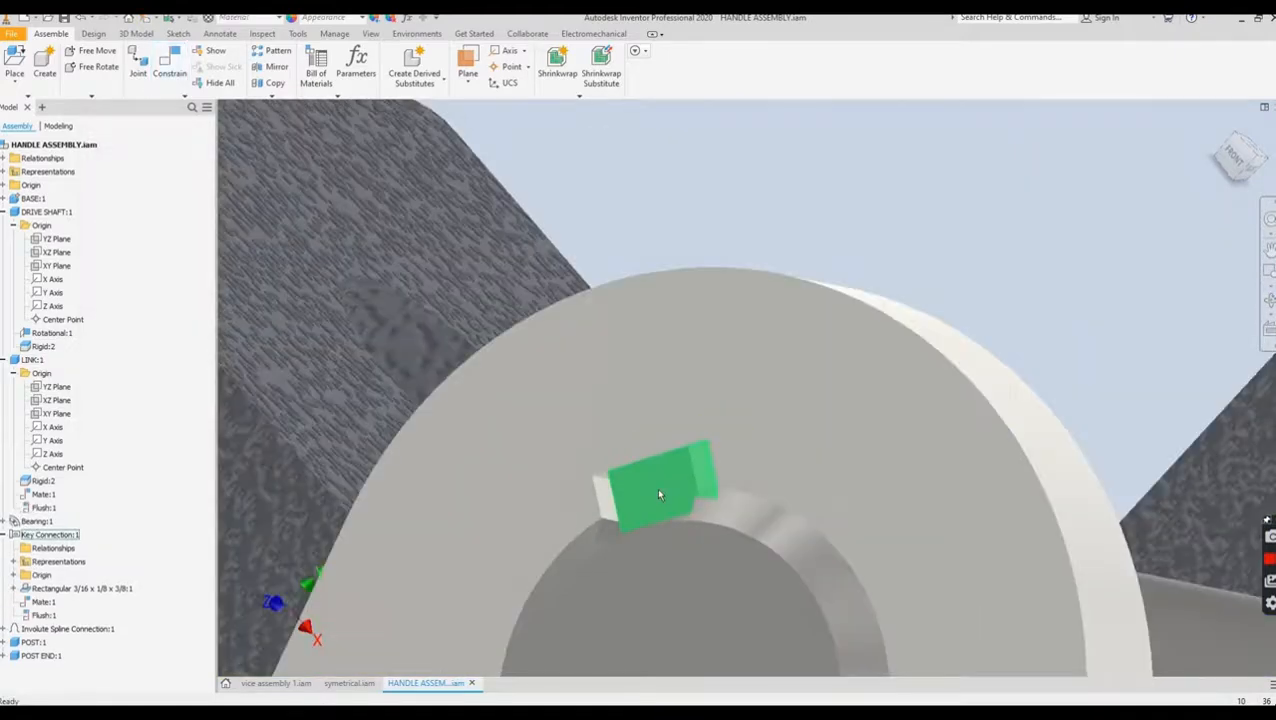
# - Move the ball-shaped post end next to the post and free-rotate it to expose its threaded hole
pyautogui.scroll(-5, 795, 513)
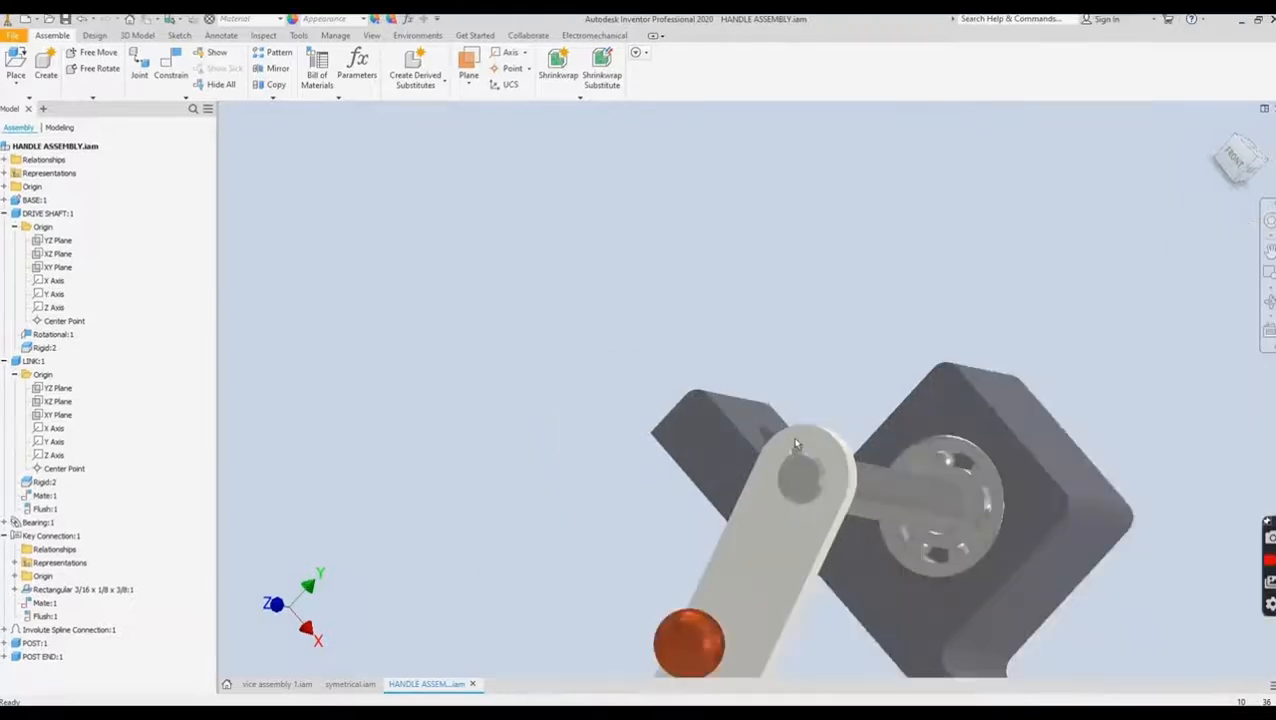
pyautogui.moveTo(798, 421); pyautogui.dragTo(698, 197, button='middle')
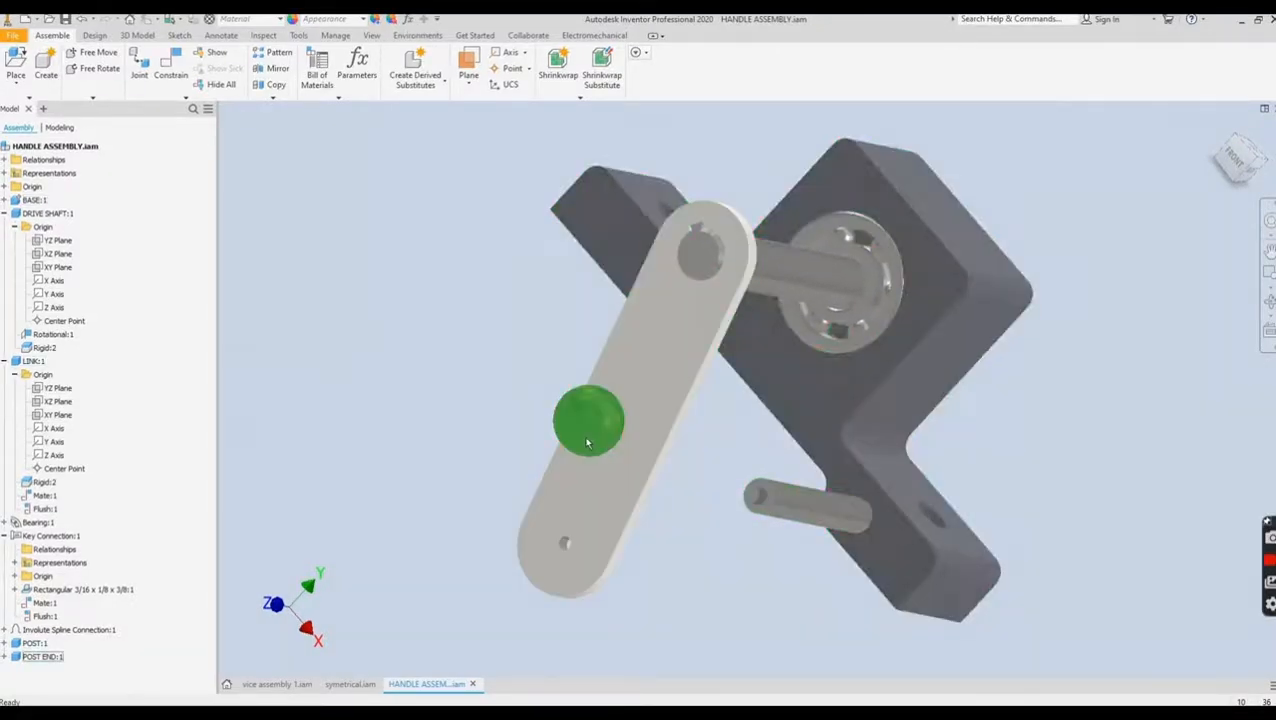
pyautogui.moveTo(588, 443); pyautogui.dragTo(700, 540)
pyautogui.scroll(3, 727, 521)
pyautogui.scroll(1, 700, 478)
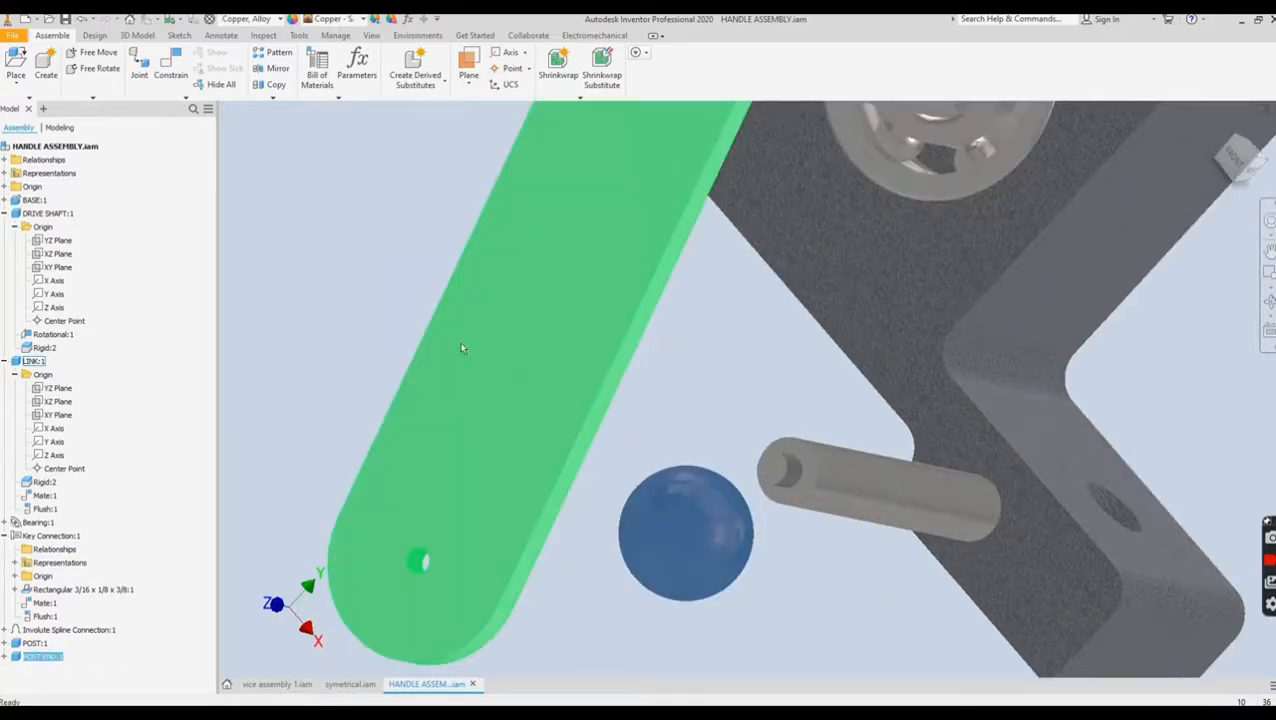
pyautogui.click(92, 68)
pyautogui.moveTo(715, 549)
pyautogui.mouseDown()
pyautogui.moveTo(672, 532)
pyautogui.moveTo(736, 536)
pyautogui.mouseUp()
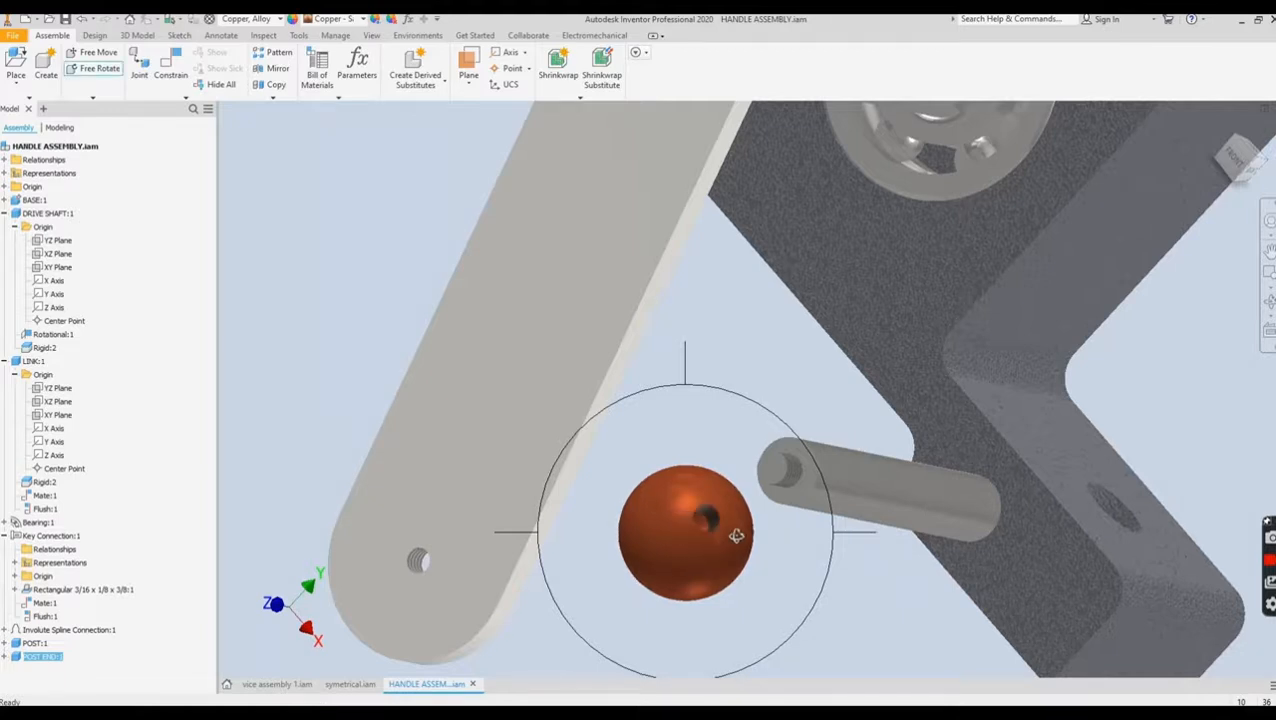
pyautogui.rightClick(404, 292)
pyautogui.click(443, 288)
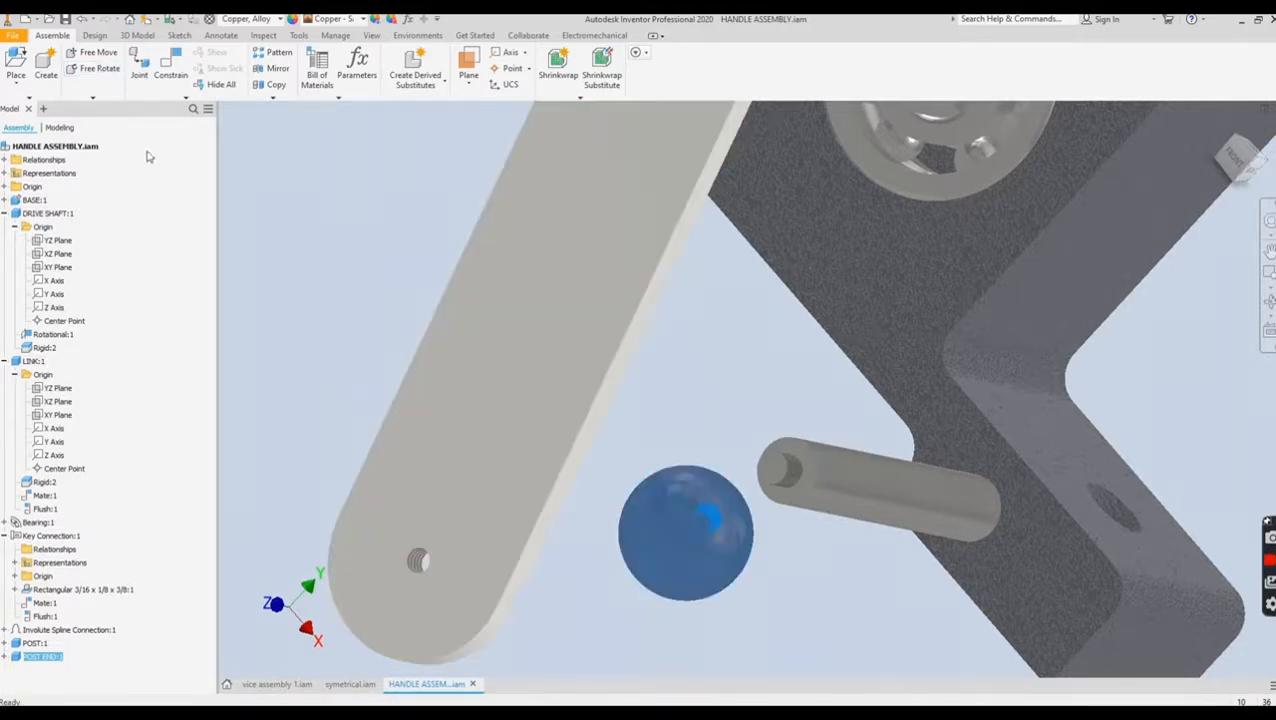
# - Join the ball's threaded hole to the post's threaded hole with a Rotational joint at 0.000 in gap, flipping the component direction
pyautogui.click(141, 68)
pyautogui.scroll(5, 716, 514)
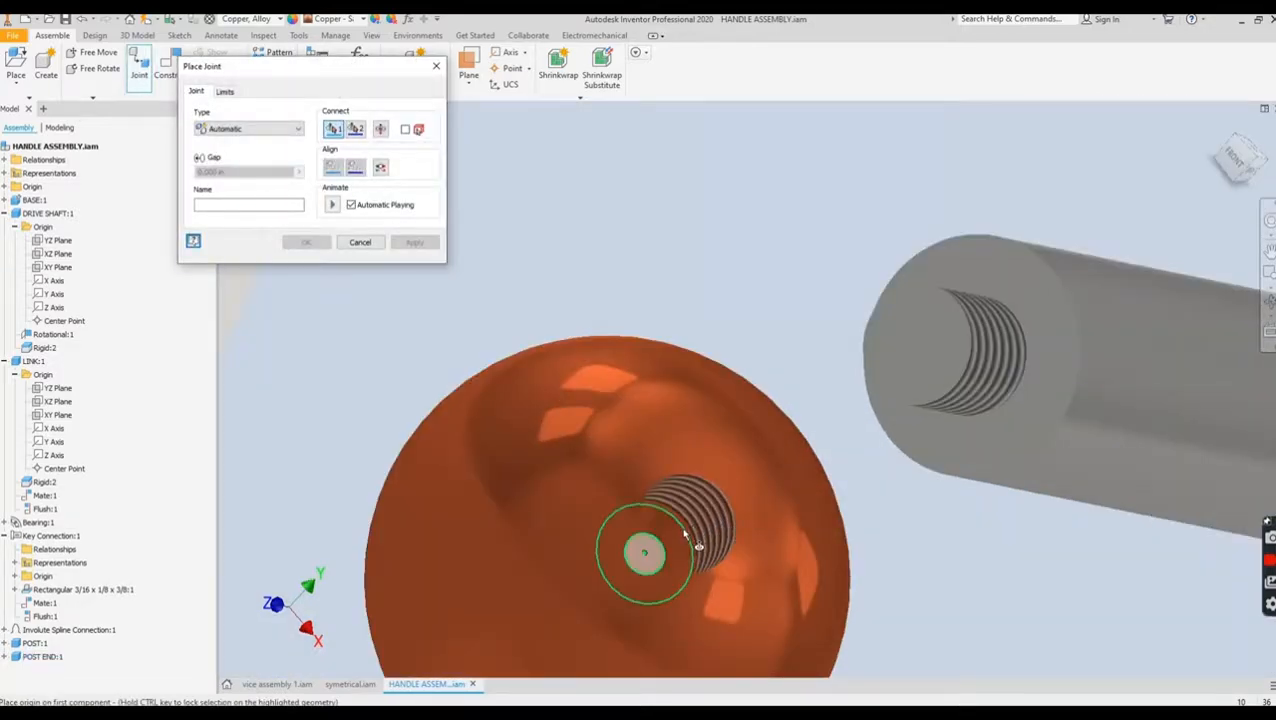
pyautogui.click(685, 535)
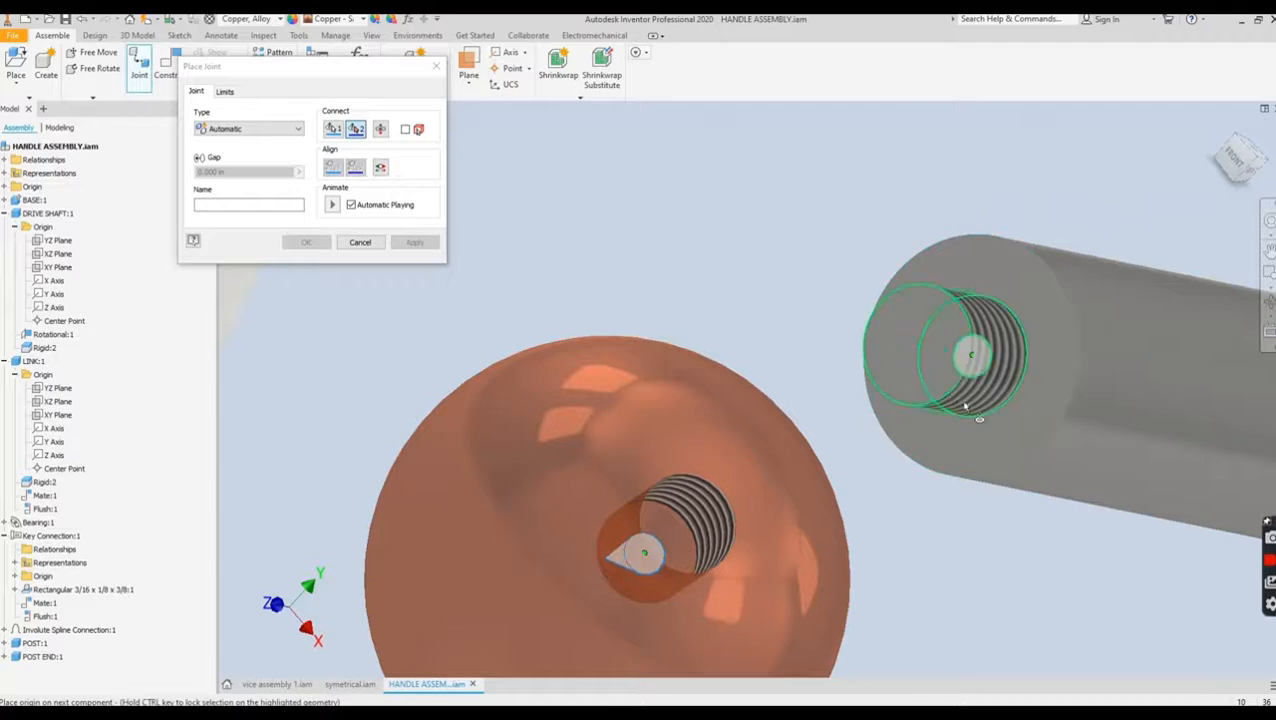
pyautogui.click(1008, 408)
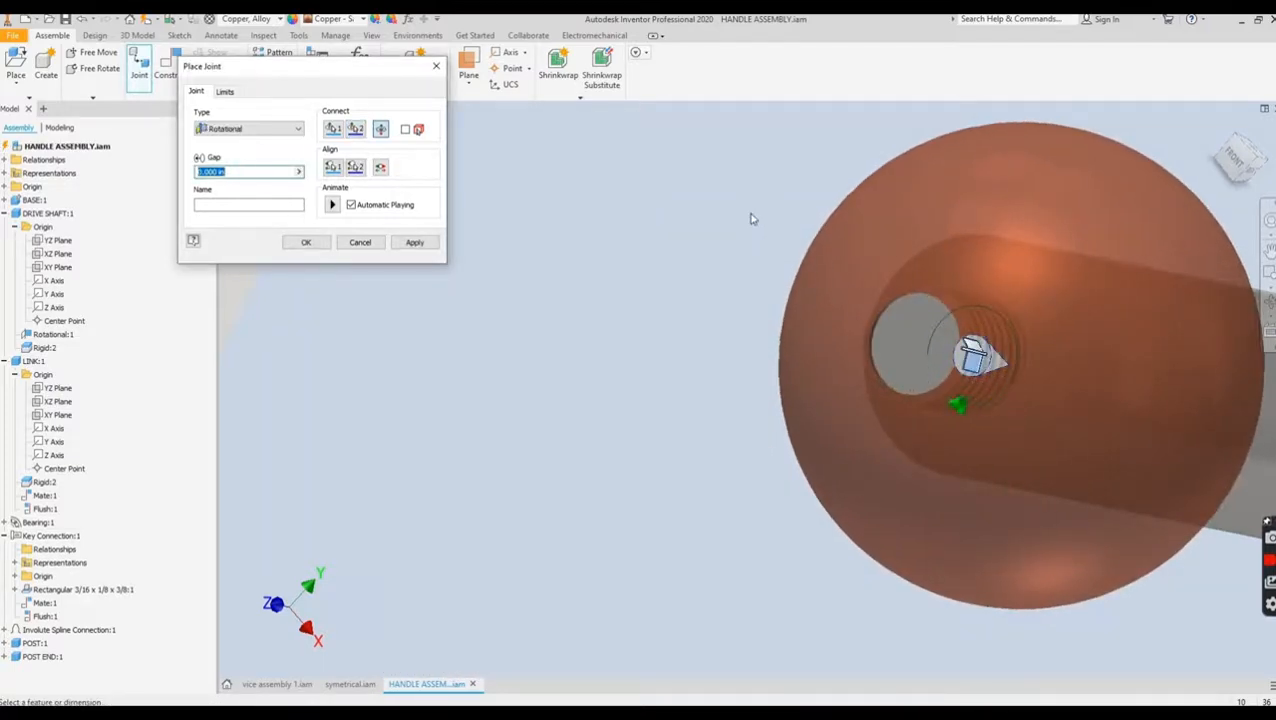
pyautogui.click(380, 129)
pyautogui.click(380, 134)
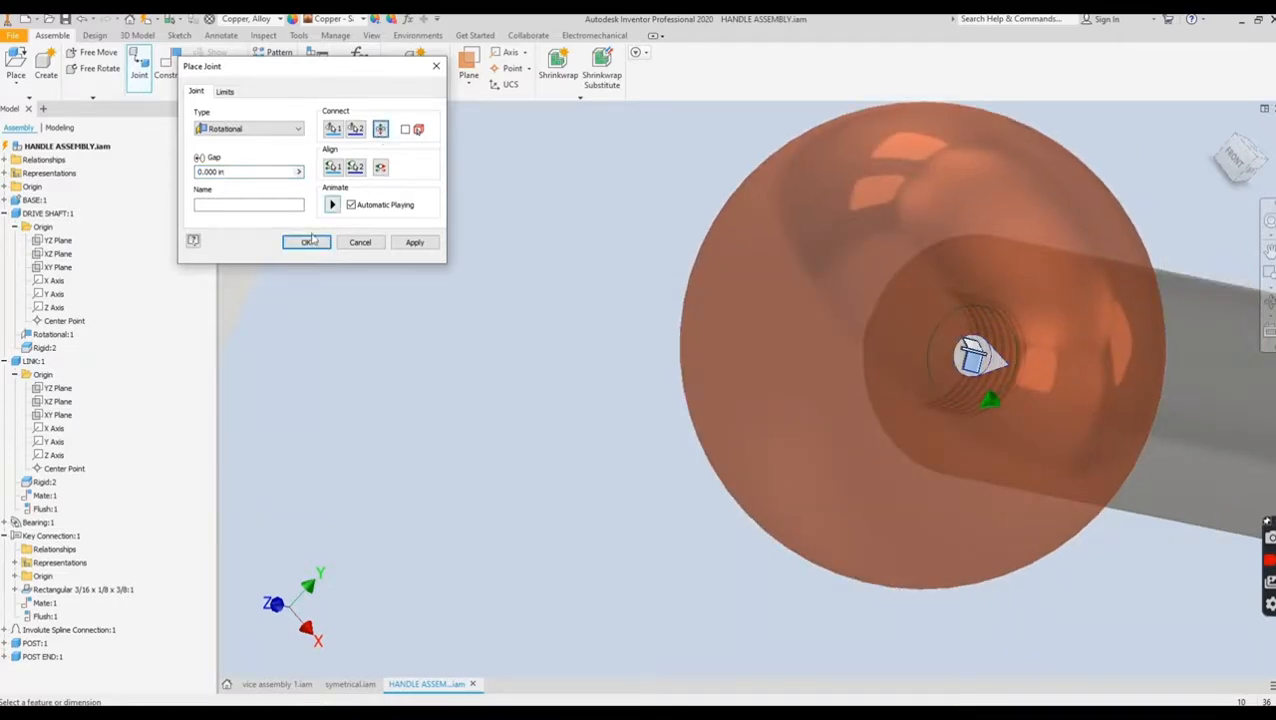
pyautogui.click(311, 246)
# - Move the joined ball and post near the link and fix the shoulder at the post's threaded stud to the link's lower hole with a Rigid joint
pyautogui.scroll(7, 613, 422)
pyautogui.moveTo(667, 430); pyautogui.dragTo(564, 491)
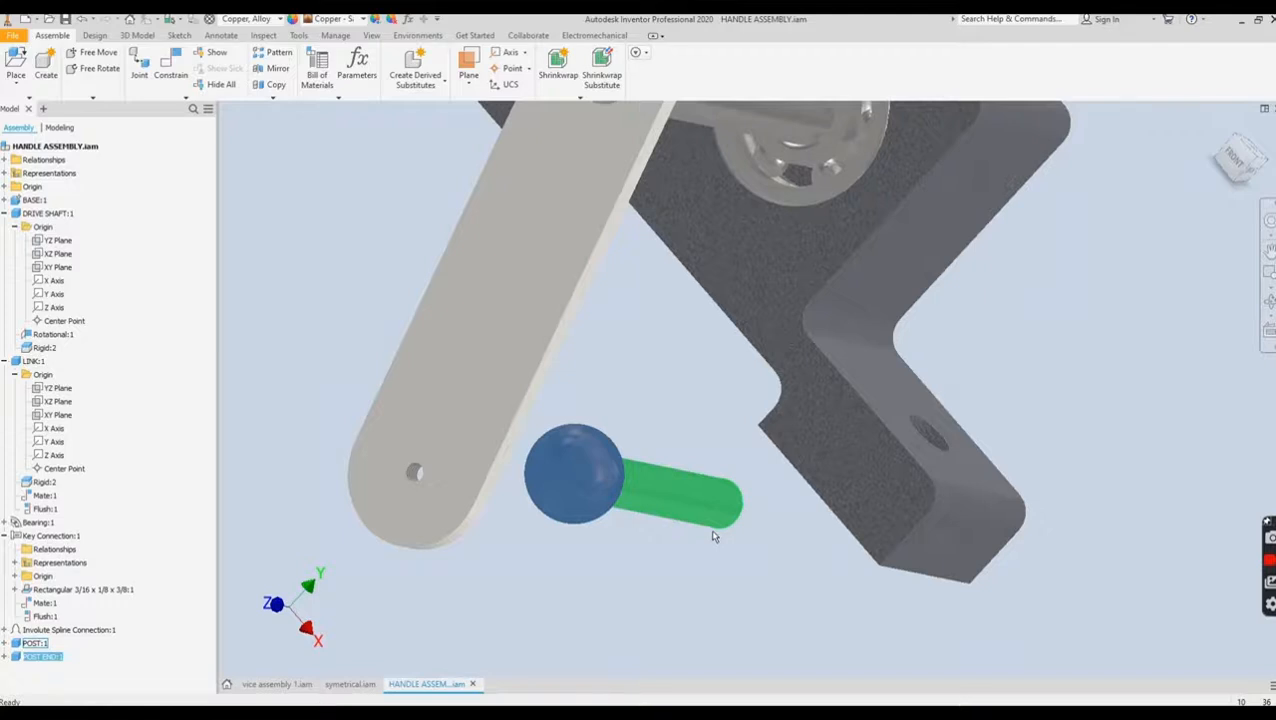
pyautogui.keyDown('shift'); pyautogui.moveTo(713, 536); pyautogui.dragTo(535, 515, button='middle'); pyautogui.keyUp('shift')
pyautogui.click(142, 78)
pyautogui.scroll(5, 943, 513)
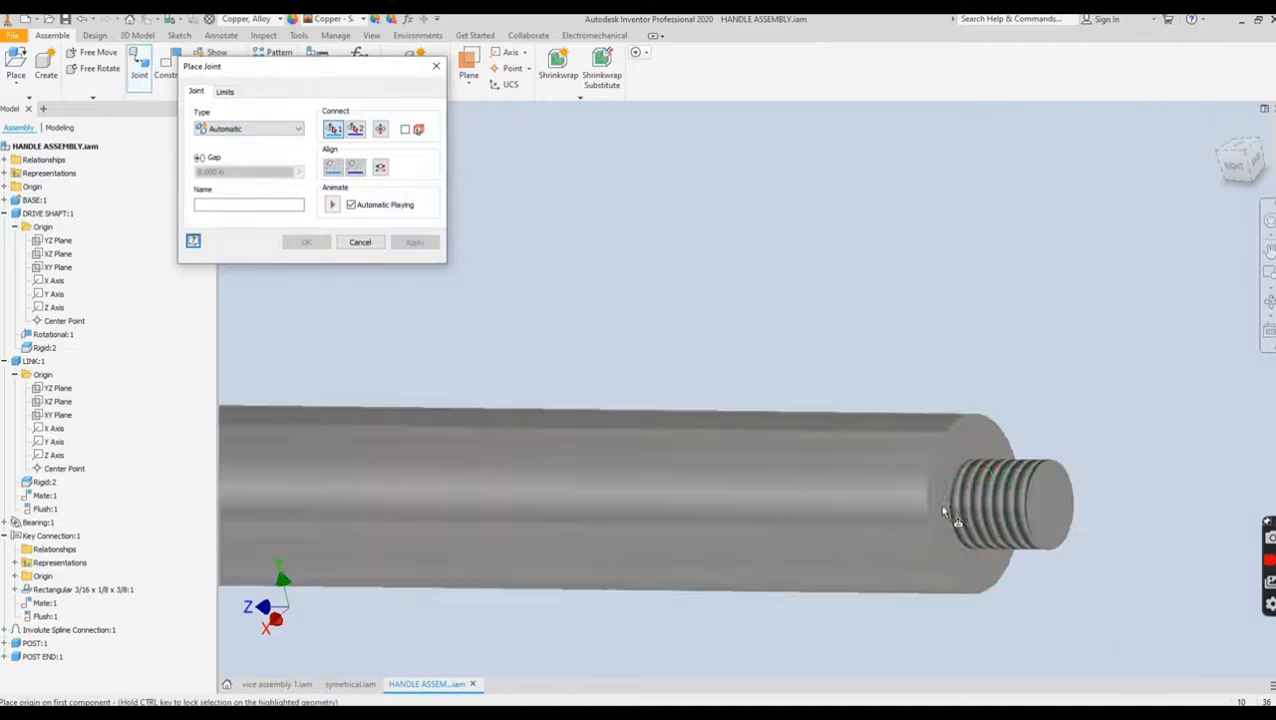
pyautogui.click(933, 510)
pyautogui.keyDown('shift'); pyautogui.moveTo(756, 288); pyautogui.dragTo(852, 329, button='middle'); pyautogui.keyUp('shift')
pyautogui.moveTo(752, 276); pyautogui.dragTo(826, 595, button='middle')
pyautogui.click(836, 243)
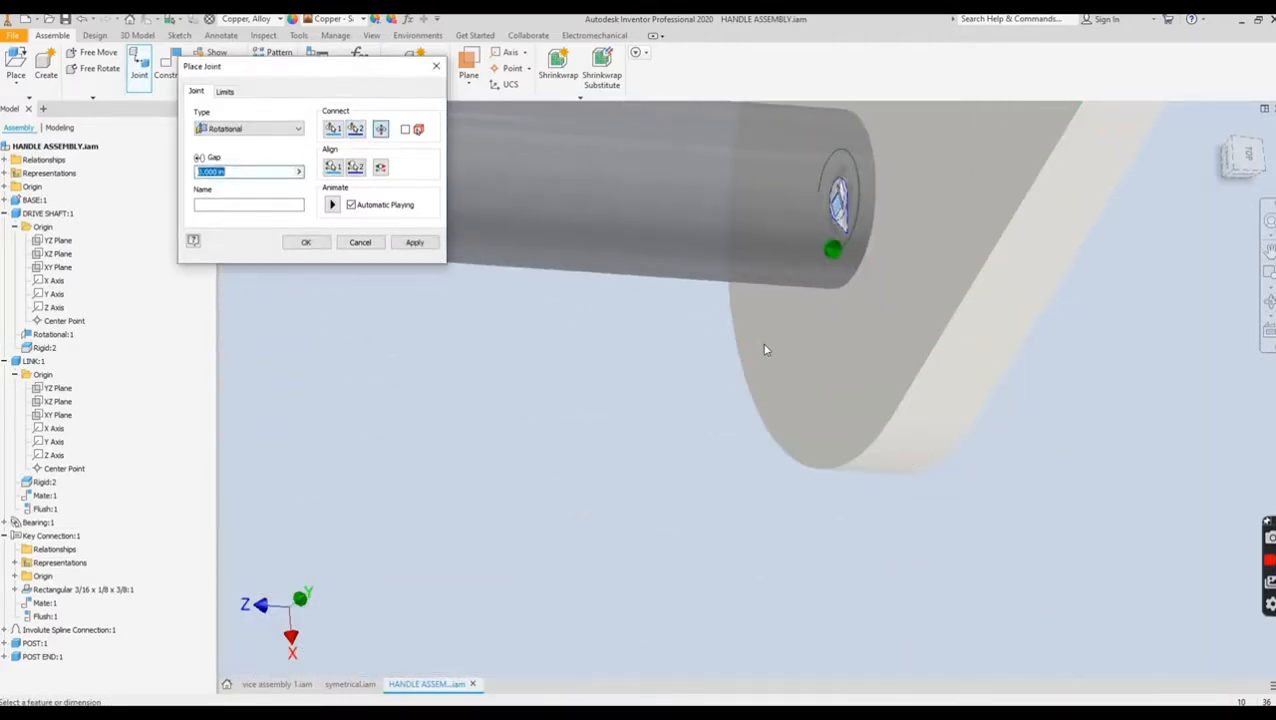
pyautogui.click(300, 133)
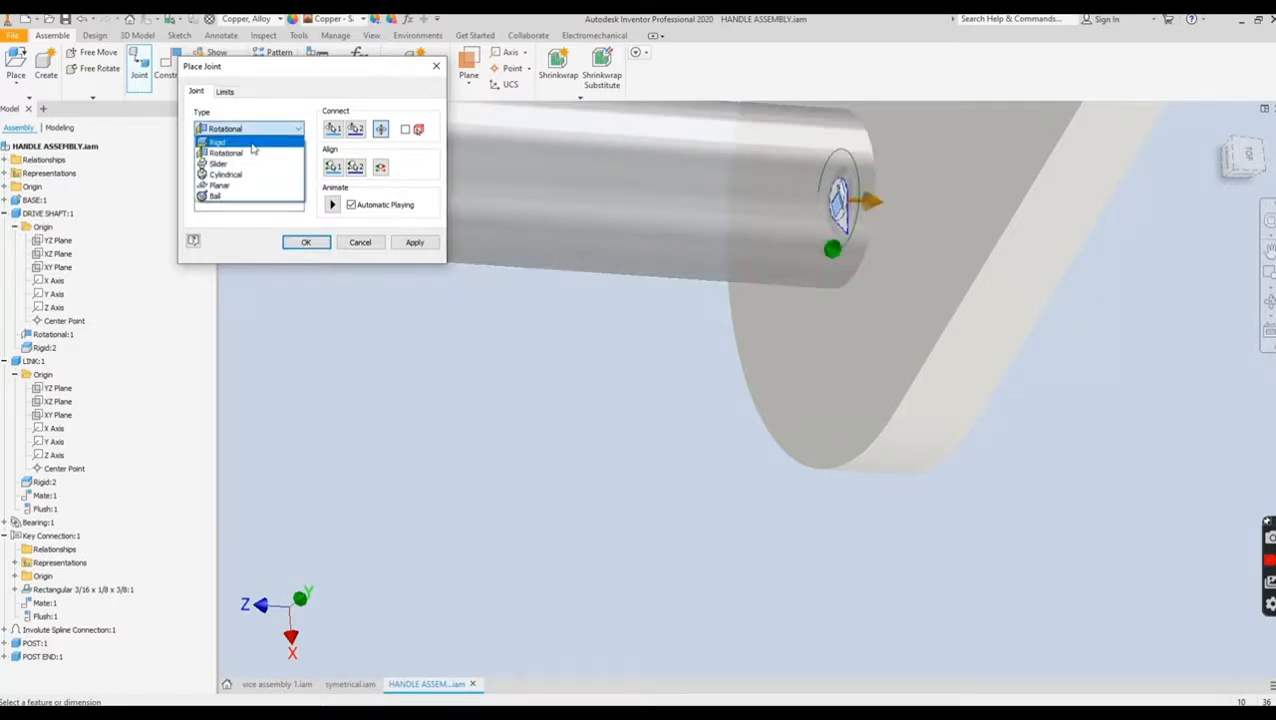
pyautogui.click(253, 146)
pyautogui.click(308, 242)
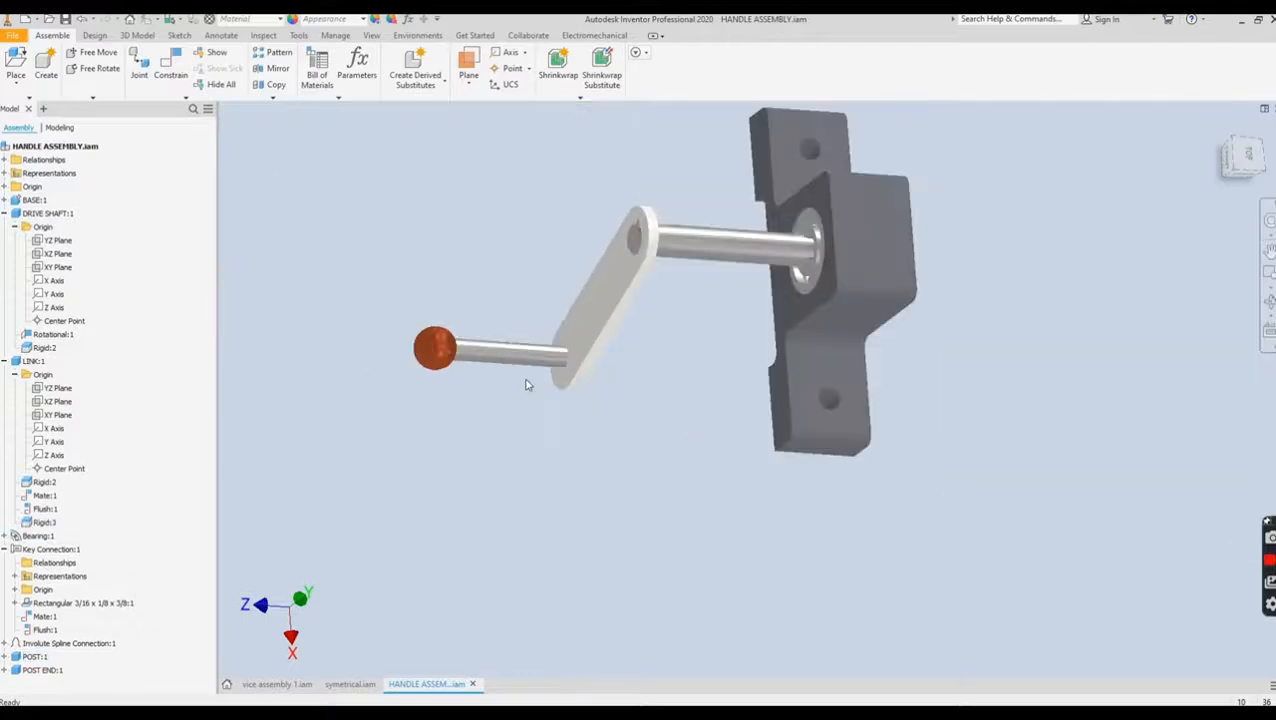
# - Add a directed angle constraint of 0.00 deg between the link's long upper edge face and the base's top face
pyautogui.click(1222, 129)
pyautogui.moveTo(661, 560); pyautogui.dragTo(720, 482)
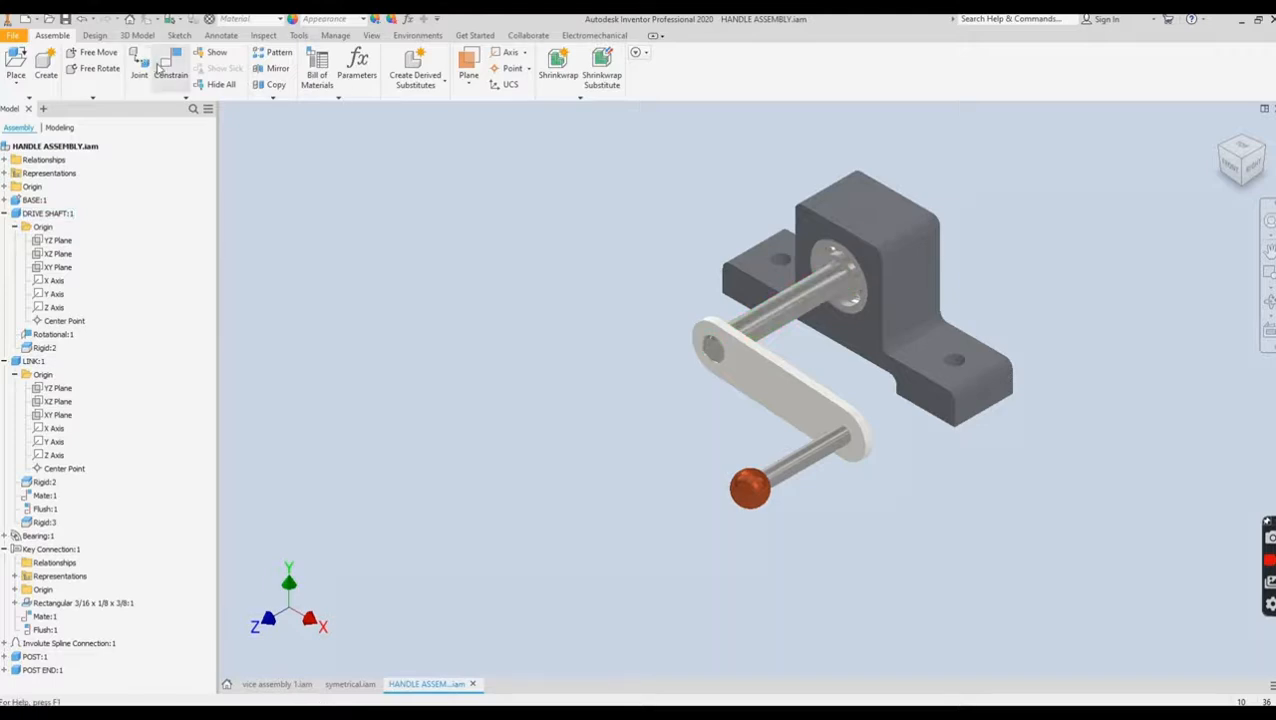
pyautogui.click(158, 68)
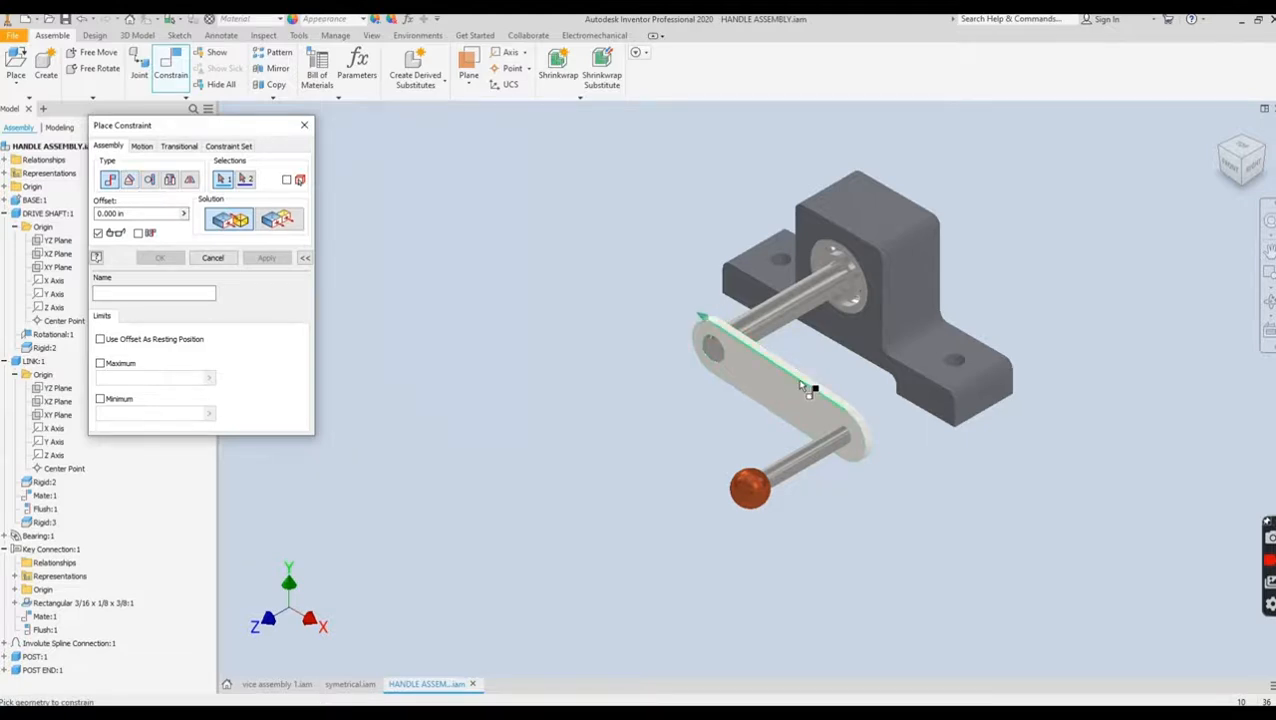
pyautogui.click(884, 224)
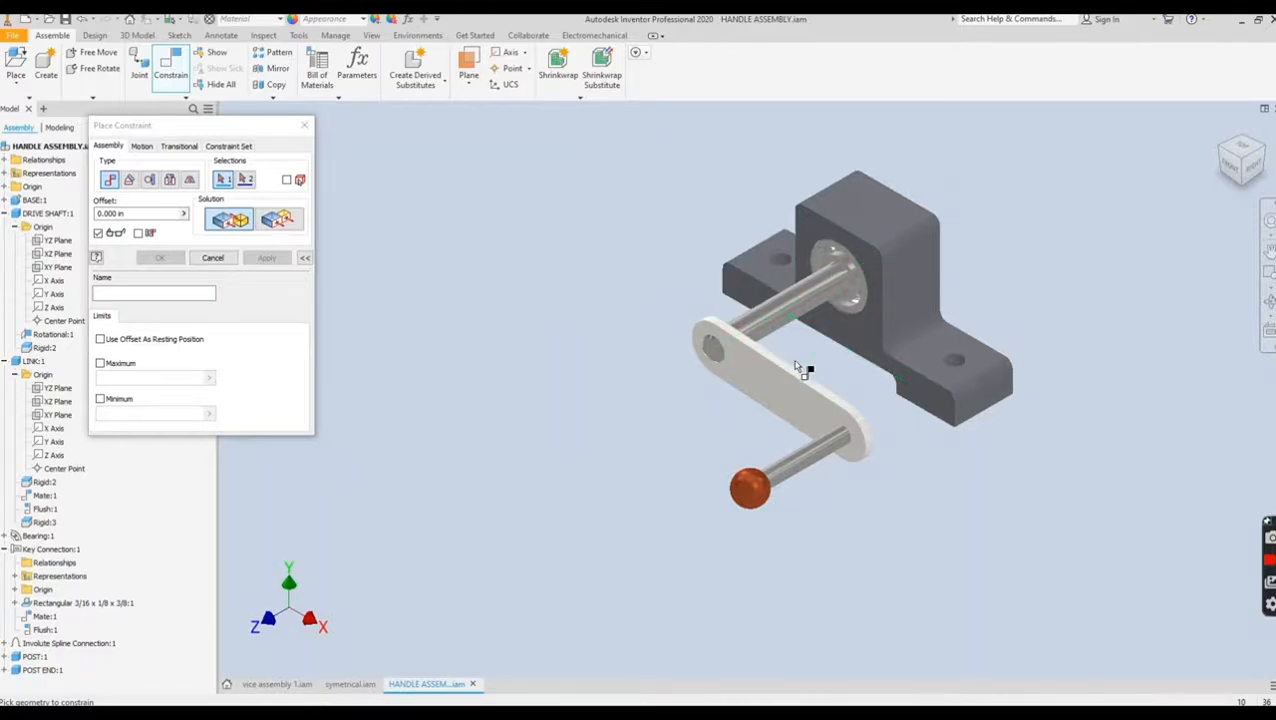
pyautogui.scroll(-5, 803, 370)
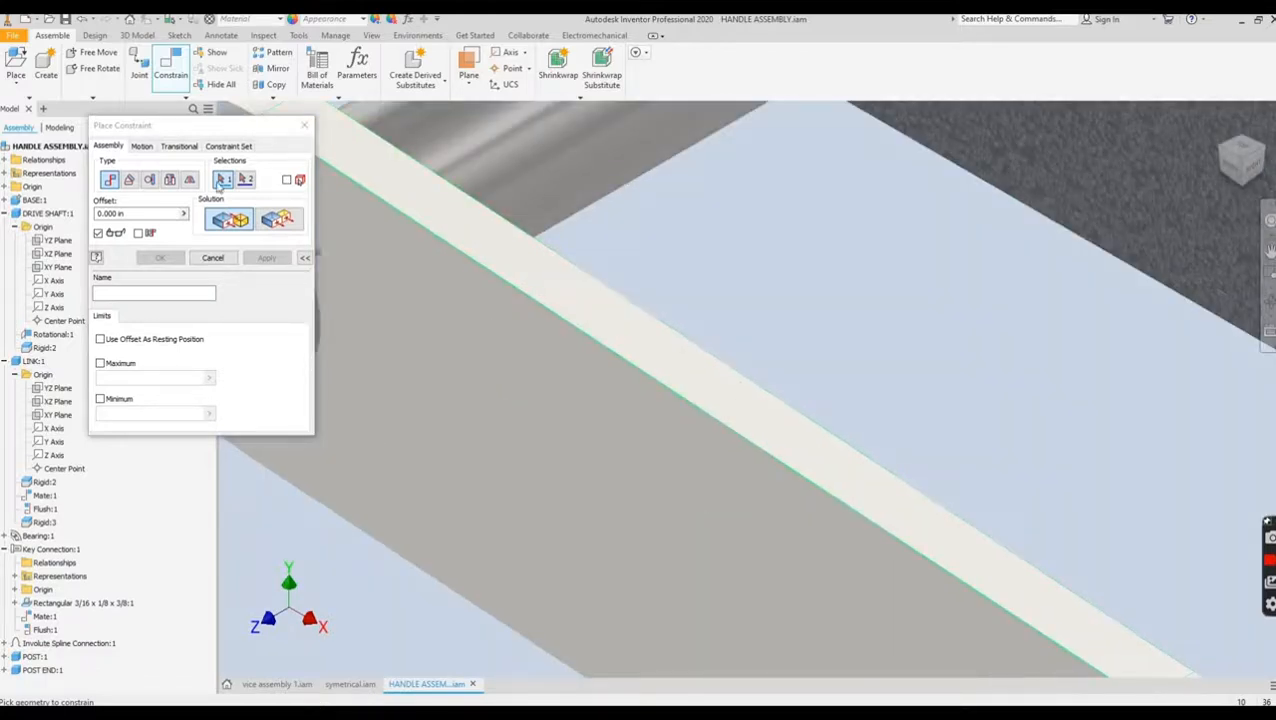
pyautogui.click(129, 181)
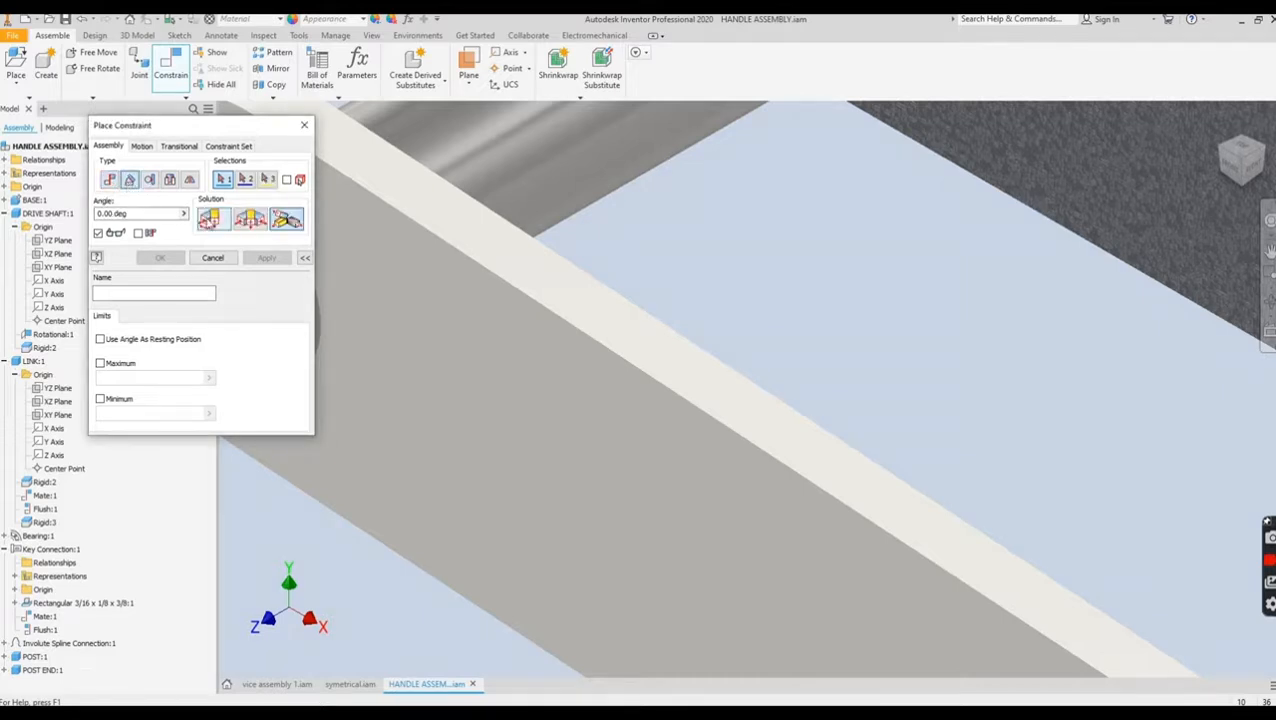
pyautogui.click(208, 220)
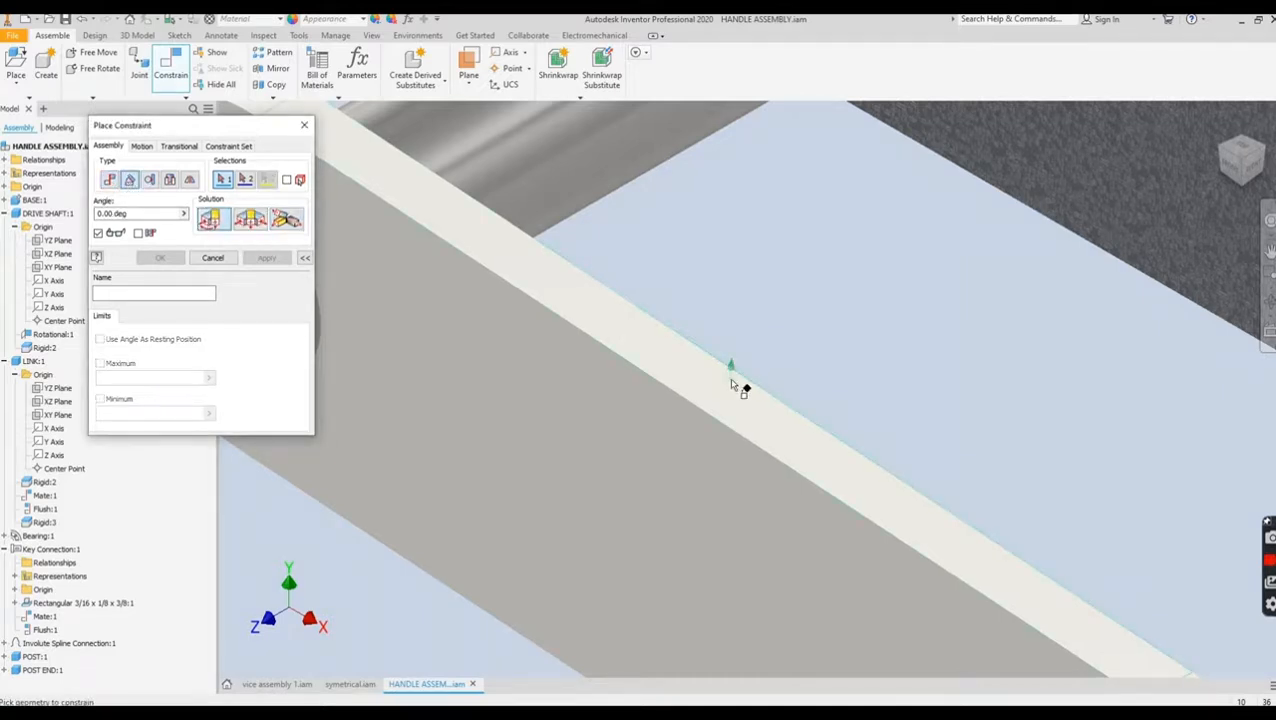
pyautogui.scroll(3, 737, 396)
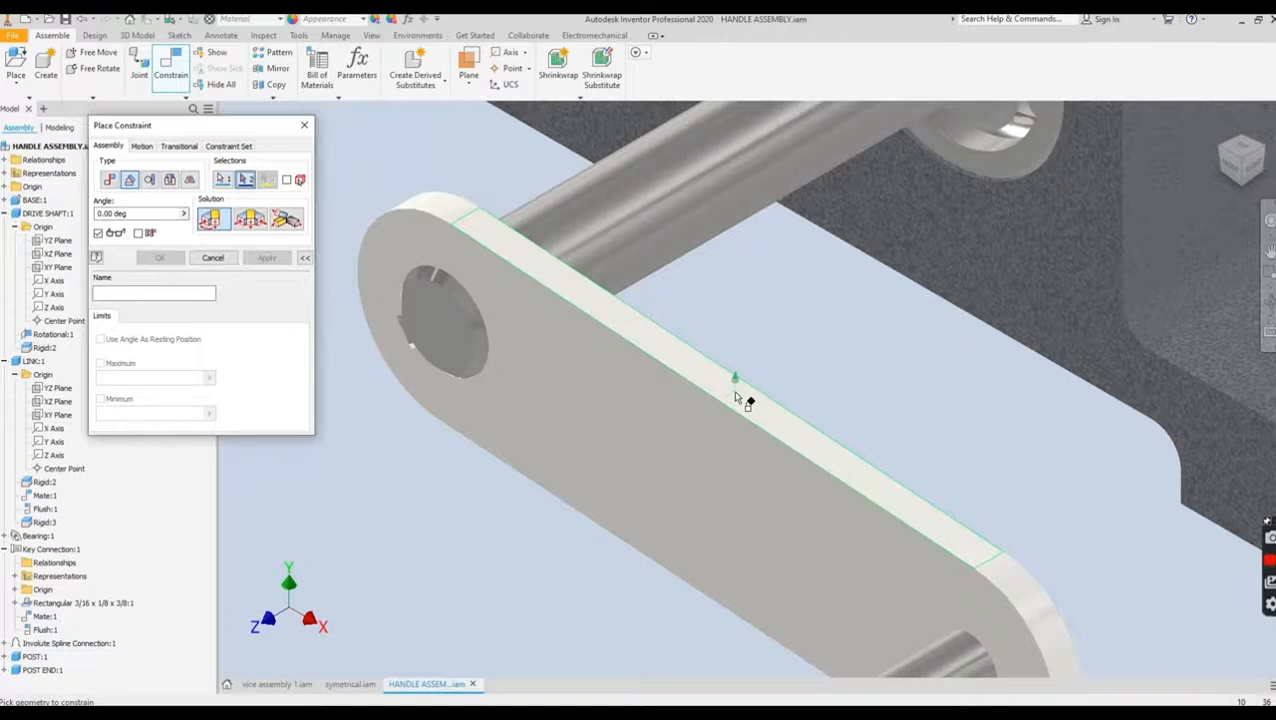
pyautogui.scroll(2, 741, 381)
pyautogui.click(741, 381)
pyautogui.moveTo(780, 362); pyautogui.dragTo(690, 540, button='middle')
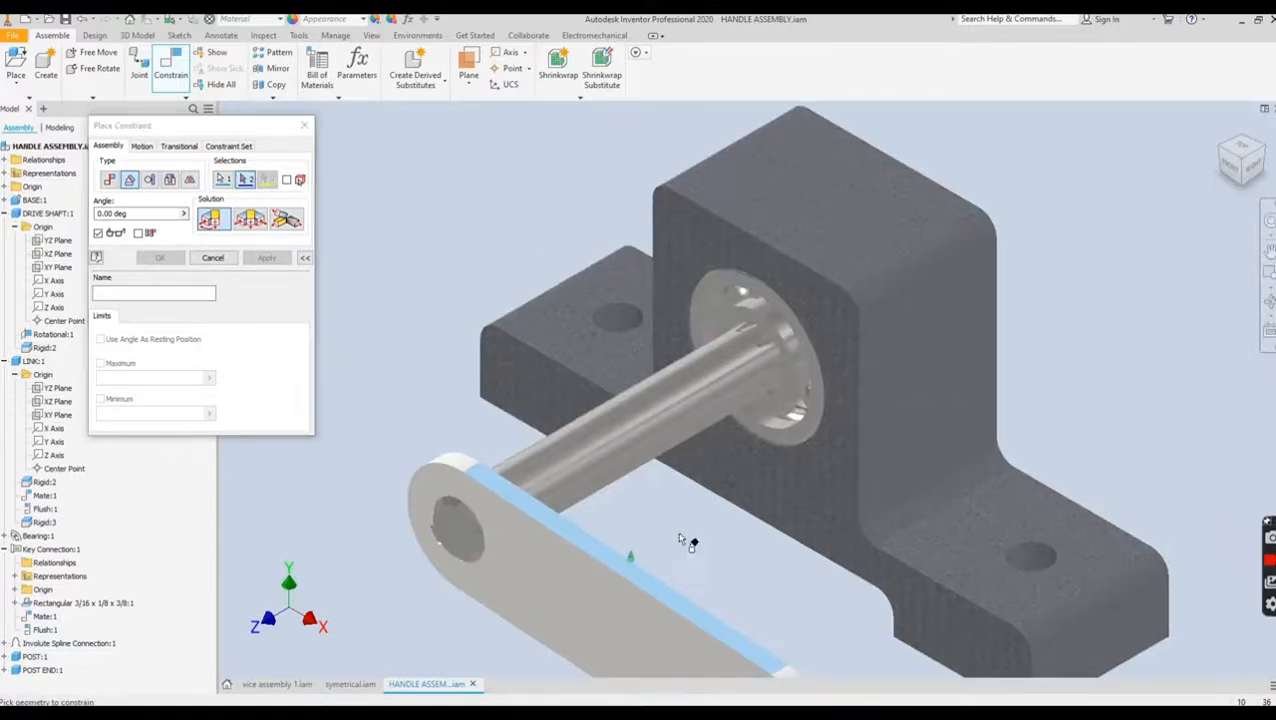
pyautogui.click(843, 202)
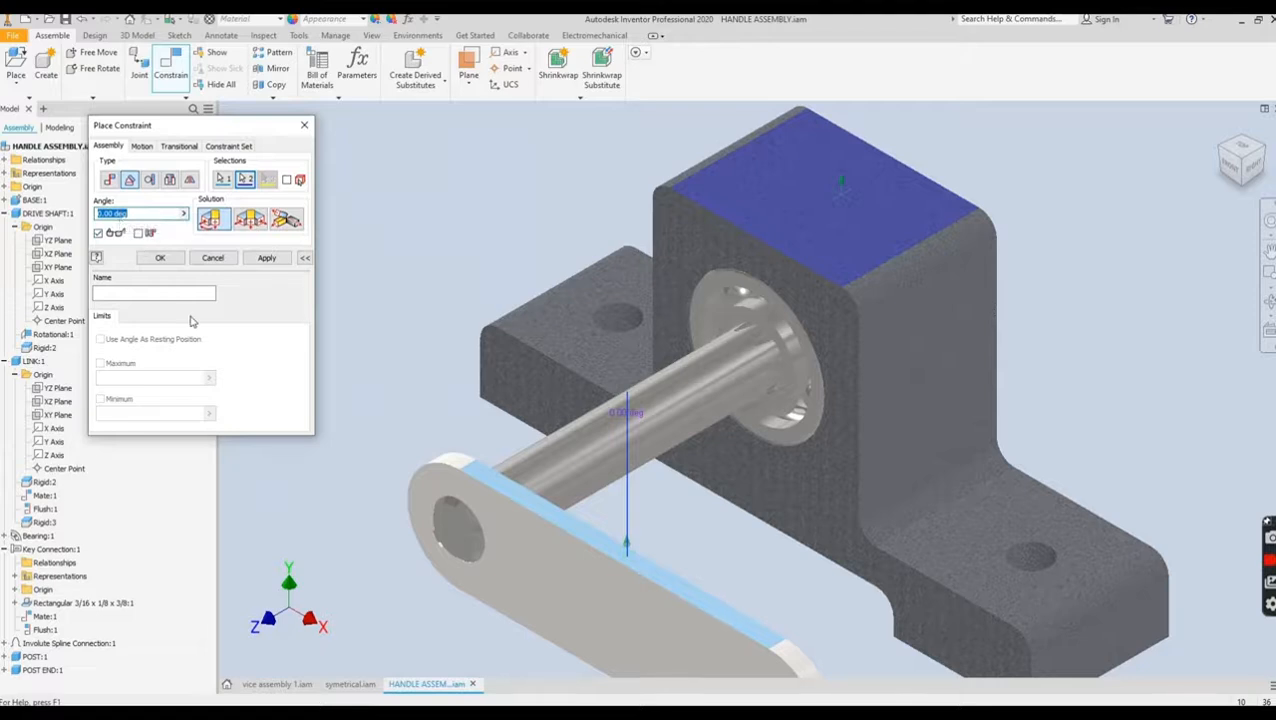
pyautogui.click(162, 258)
# - Try to rotate the link by hand to check that the angle constraint holds it in place
pyautogui.scroll(-3, 433, 353)
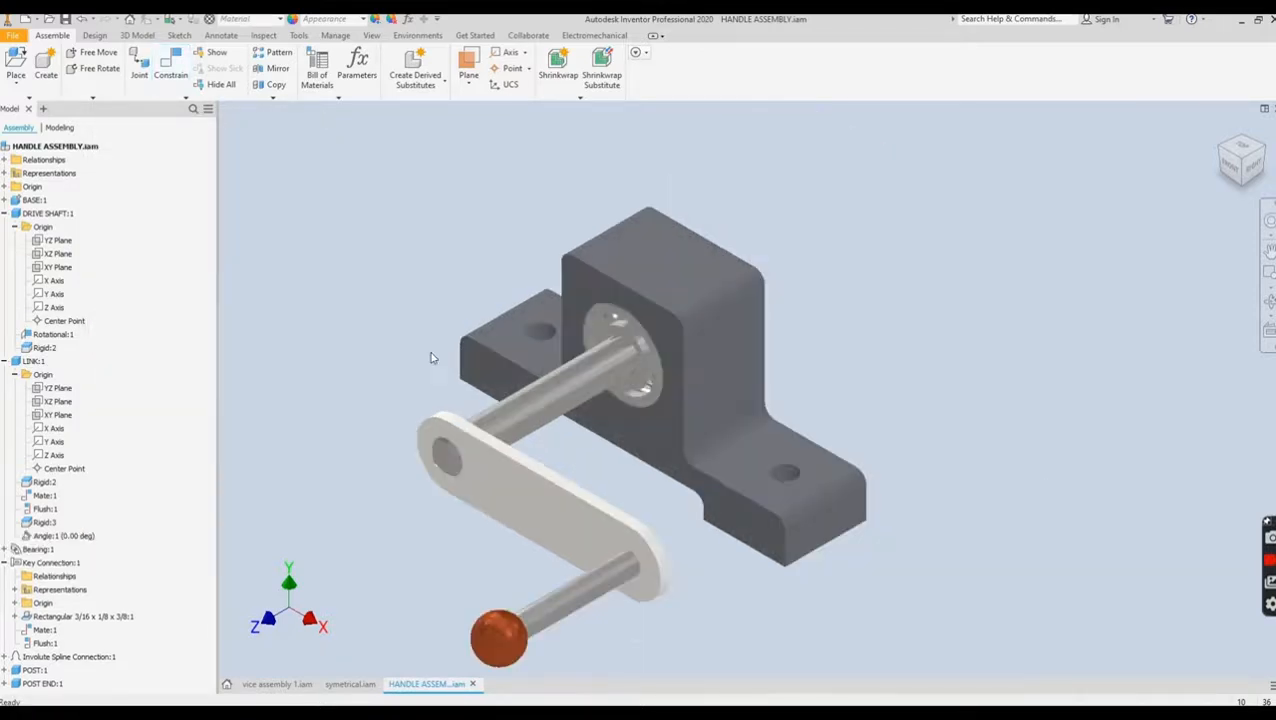
pyautogui.click(557, 503)
pyautogui.moveTo(552, 496)
pyautogui.mouseDown()
pyautogui.moveTo(573, 486)
pyautogui.moveTo(565, 501)
pyautogui.mouseUp()
pyautogui.moveTo(317, 375); pyautogui.dragTo(416, 316, button='middle')
pyautogui.click(404, 329)
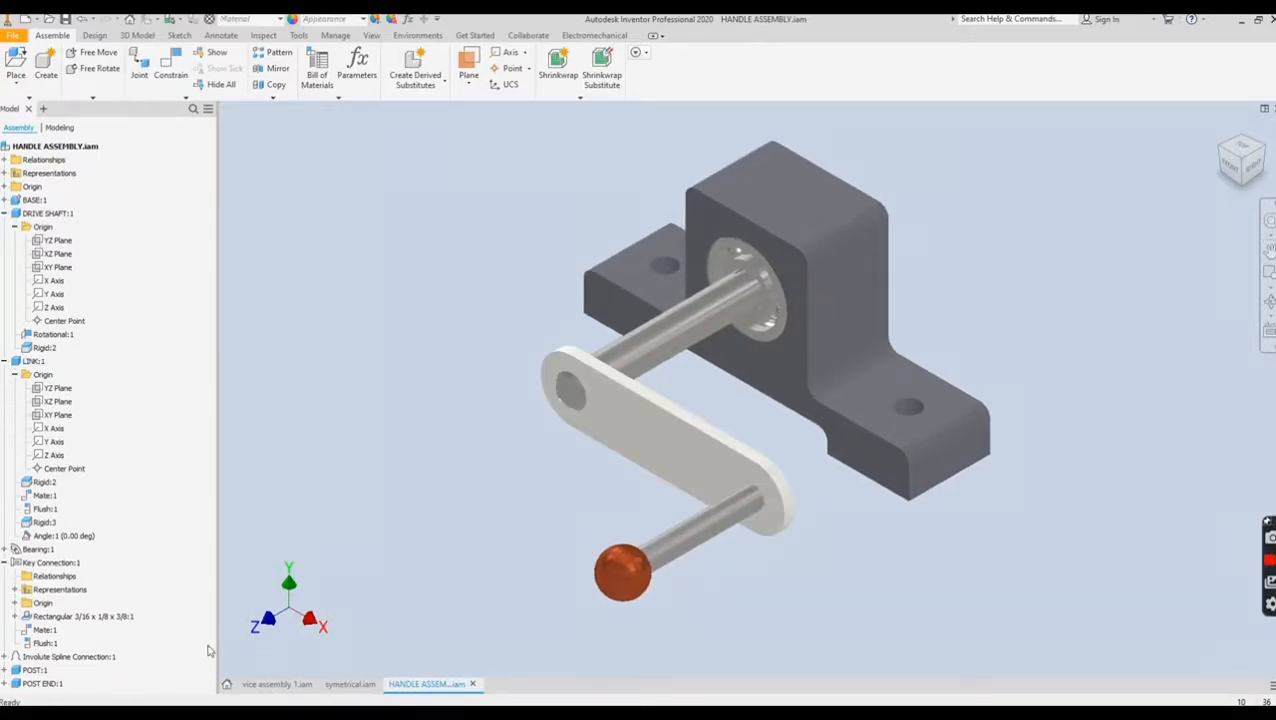
pyautogui.click(668, 416)
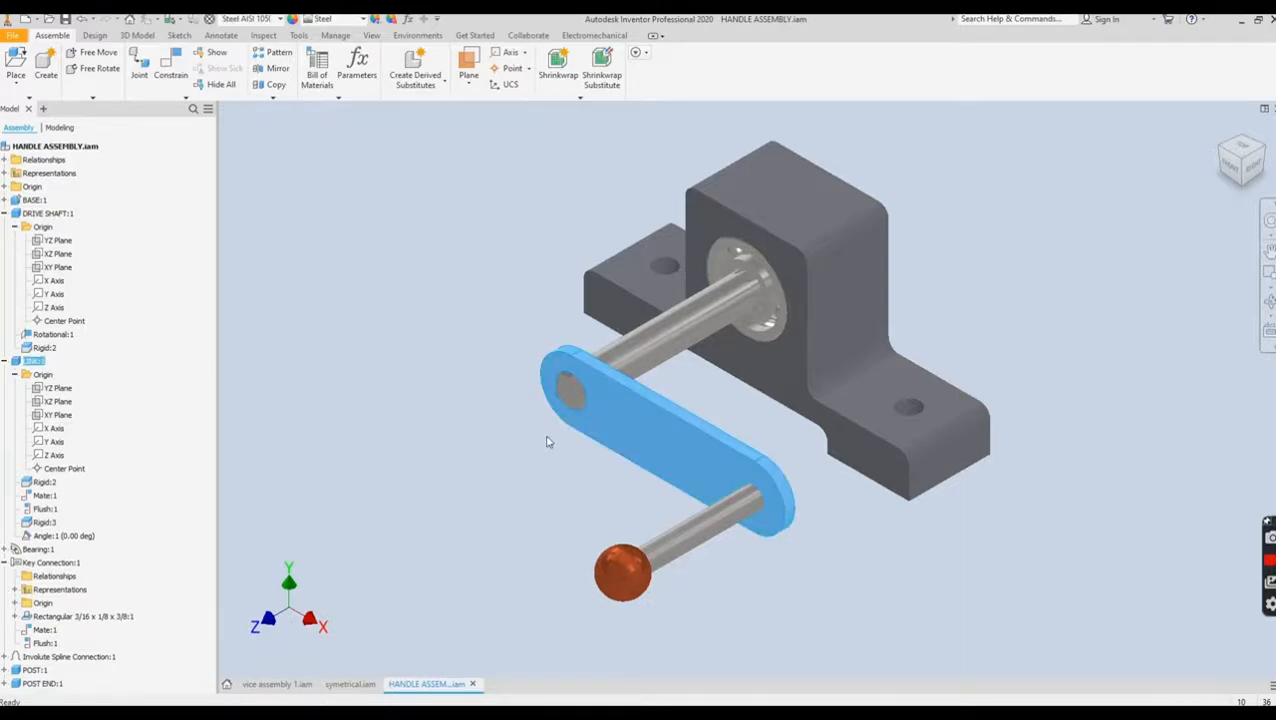
pyautogui.click(390, 424)
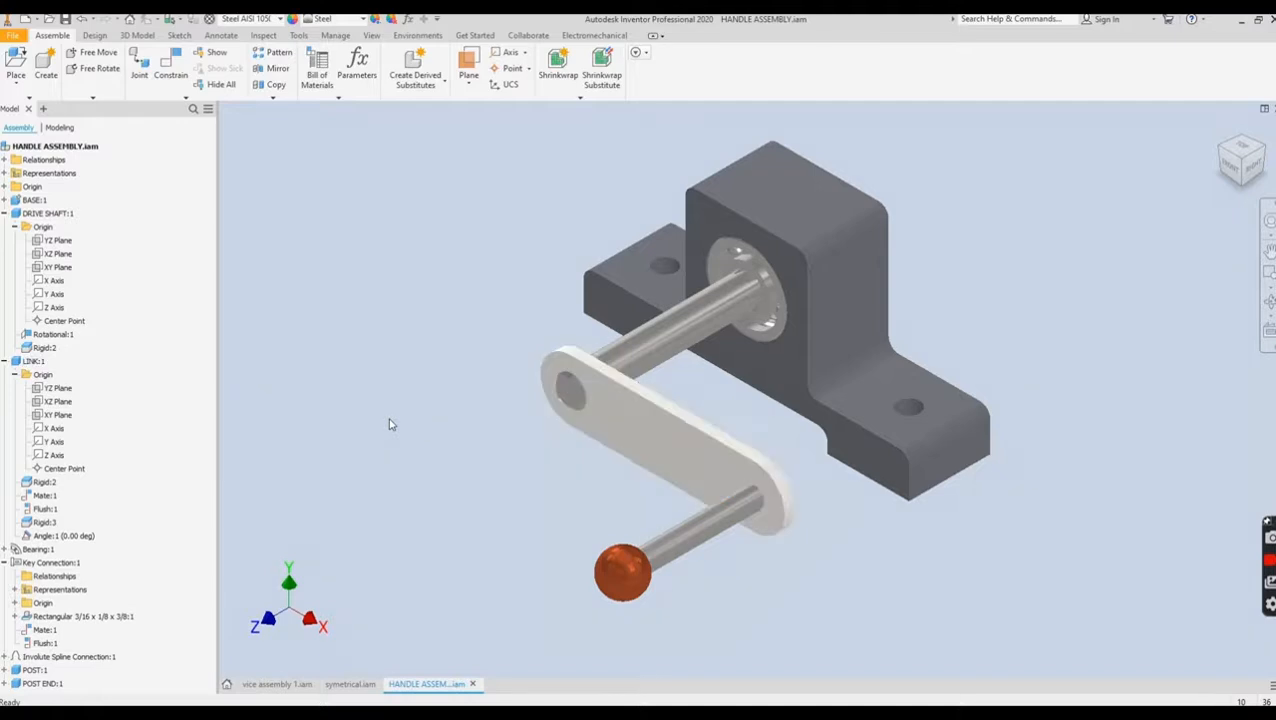
pyautogui.click(664, 436)
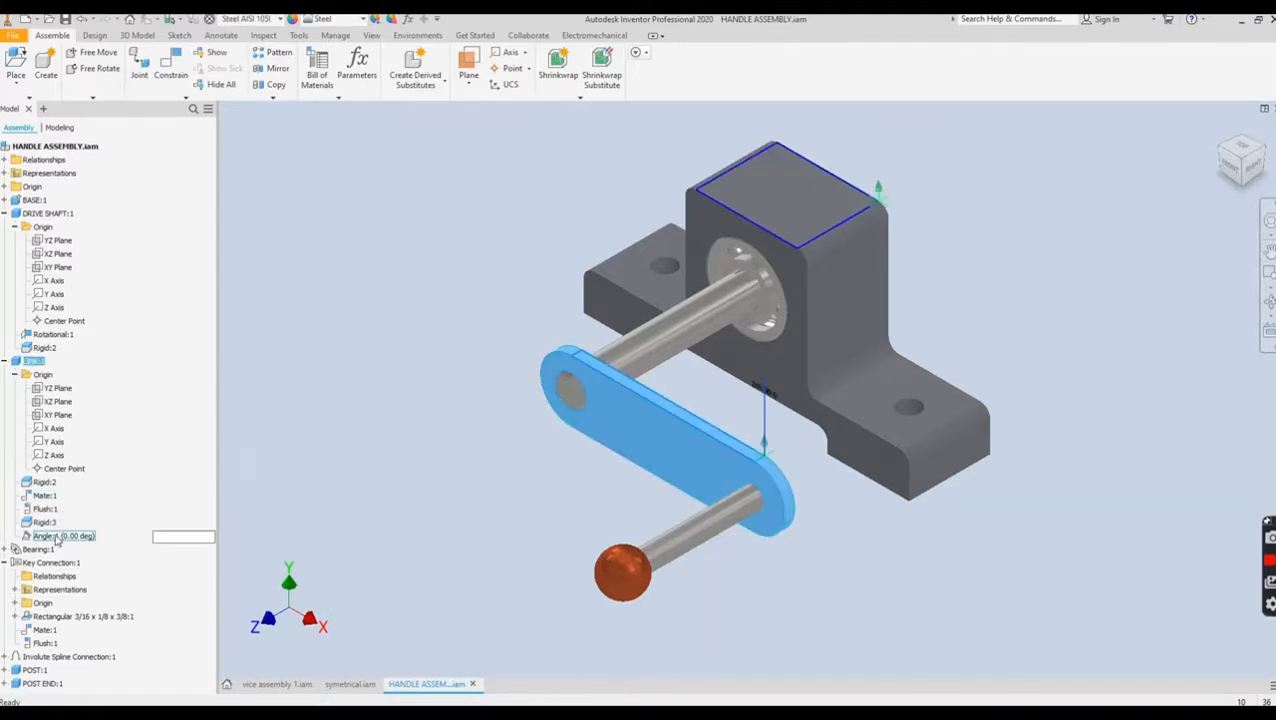
# - Drive the link's angle constraint forward and in reverse between 0.00 and 10.00 deg
pyautogui.click(50, 537)
pyautogui.rightClick(55, 539)
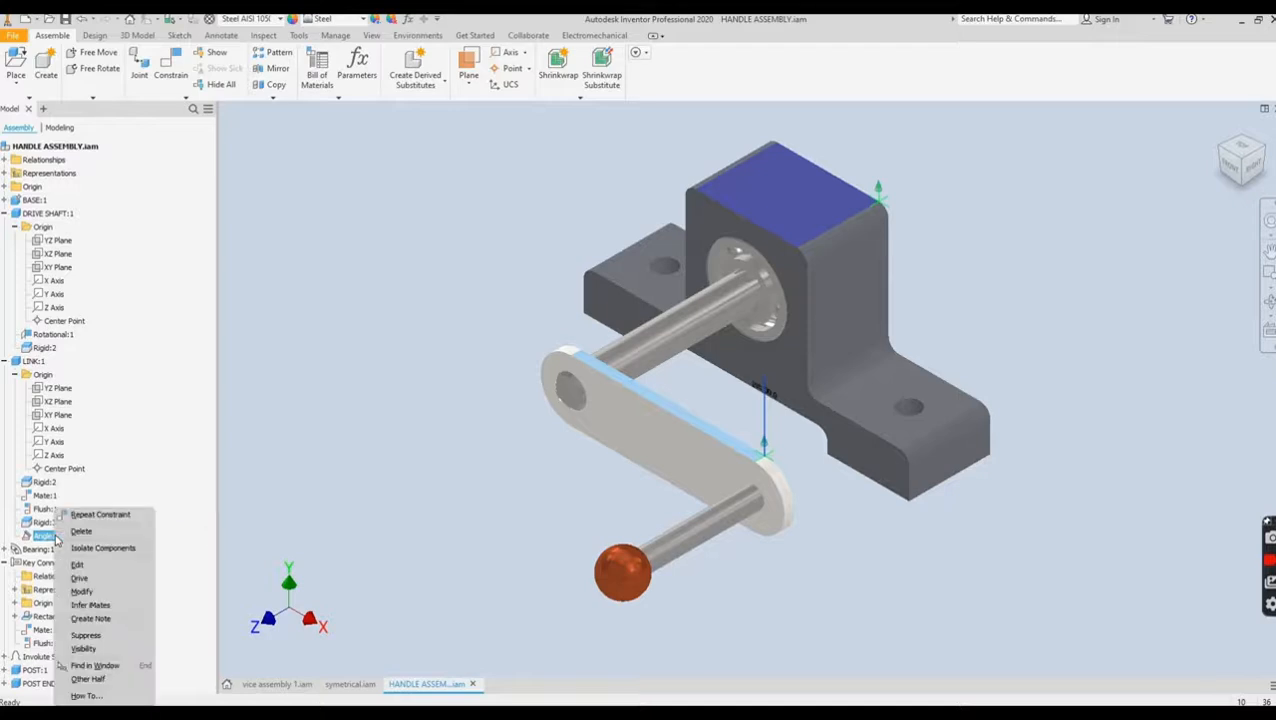
pyautogui.click(79, 578)
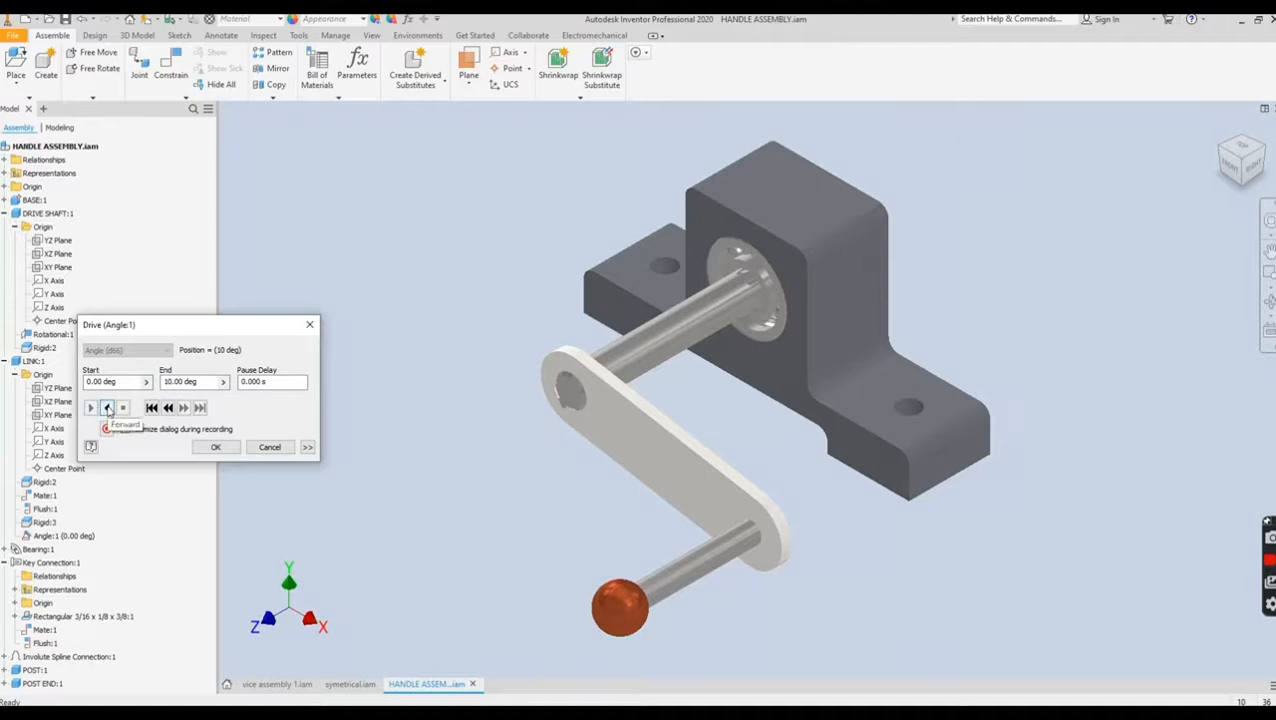
pyautogui.click(105, 408)
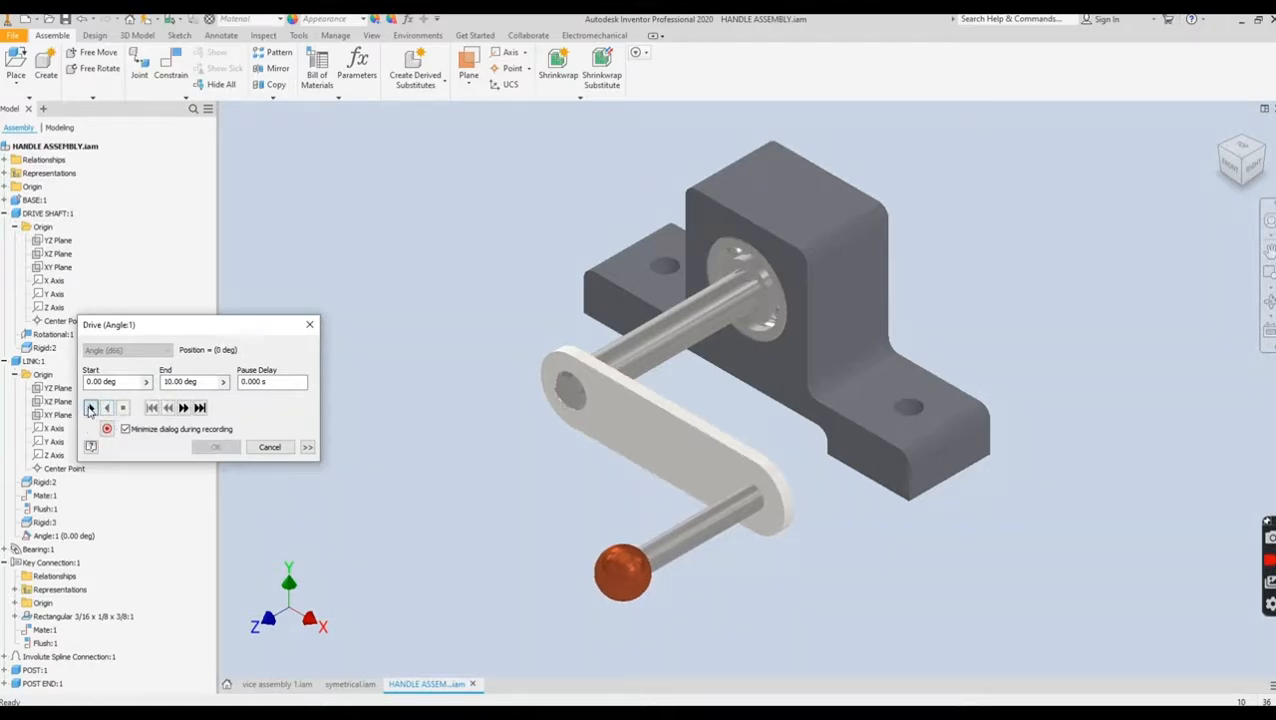
pyautogui.click(90, 408)
pyautogui.click(106, 408)
# - Set the drive's end angle to 360, play the handle's rotation forward and in reverse, and close the drive without applying it
pyautogui.click(190, 386)
pyautogui.click(91, 408)
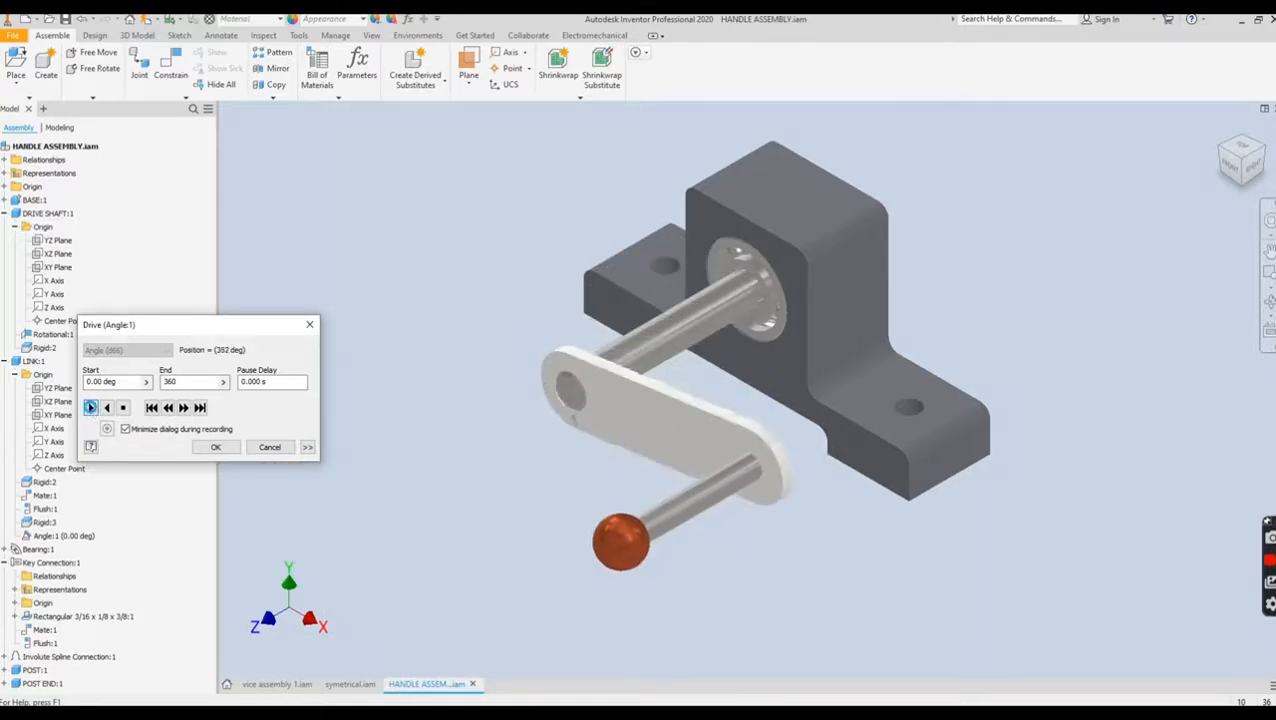
pyautogui.click(107, 408)
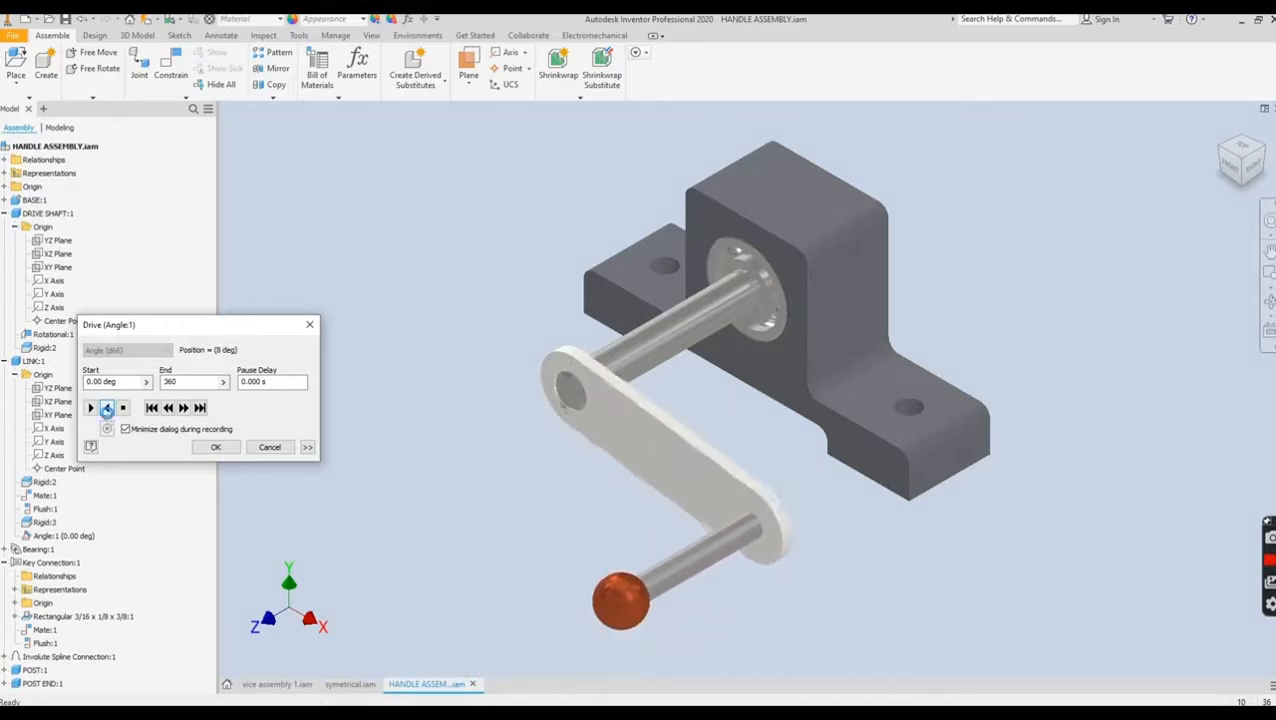
pyautogui.click(267, 447)
# - Inspect the key in the link's keyway at the shaft end and move it by hand to test its fit
pyautogui.scroll(8, 577, 377)
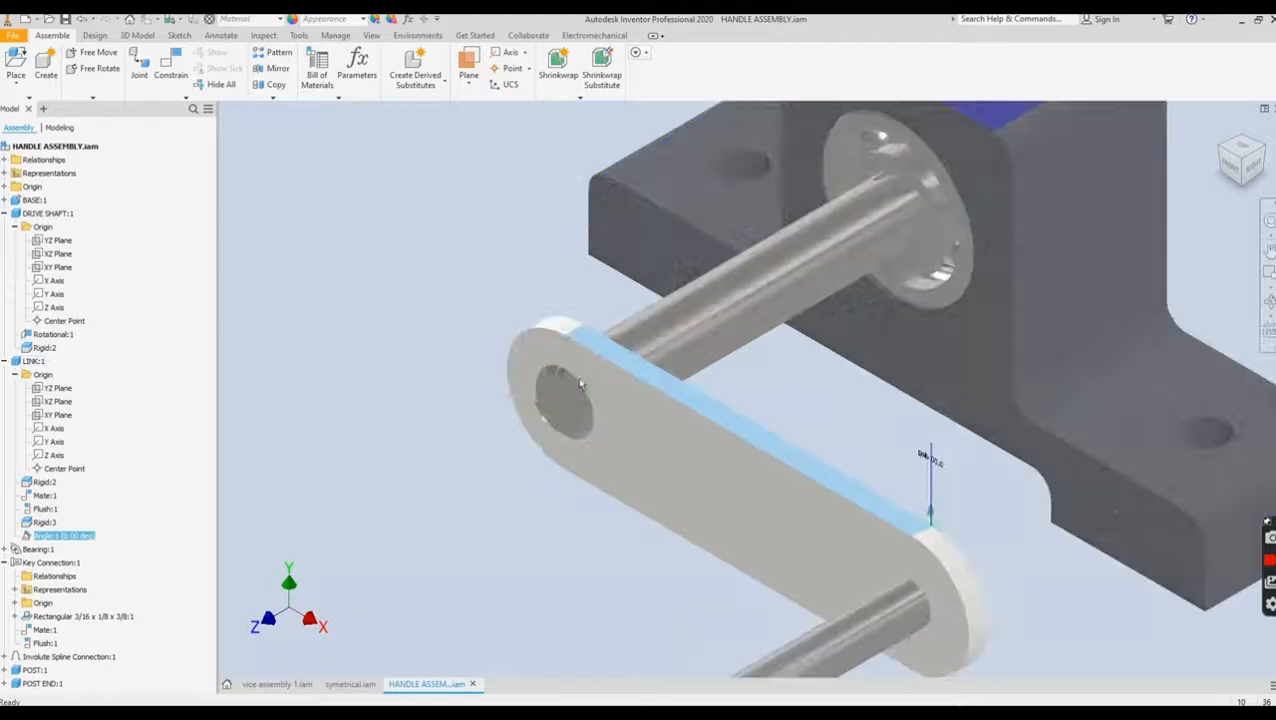
pyautogui.scroll(-6, 565, 410)
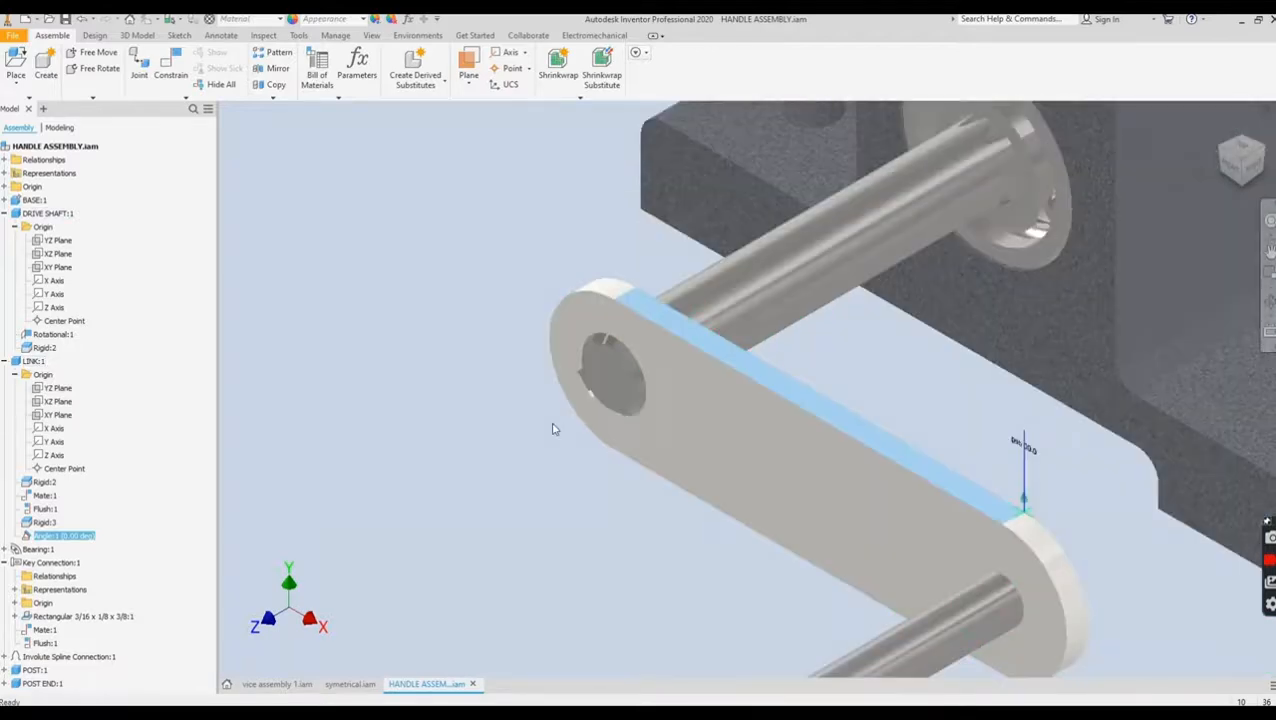
pyautogui.keyDown('shift'); pyautogui.moveTo(552, 429); pyautogui.dragTo(644, 404, button='middle'); pyautogui.keyUp('shift')
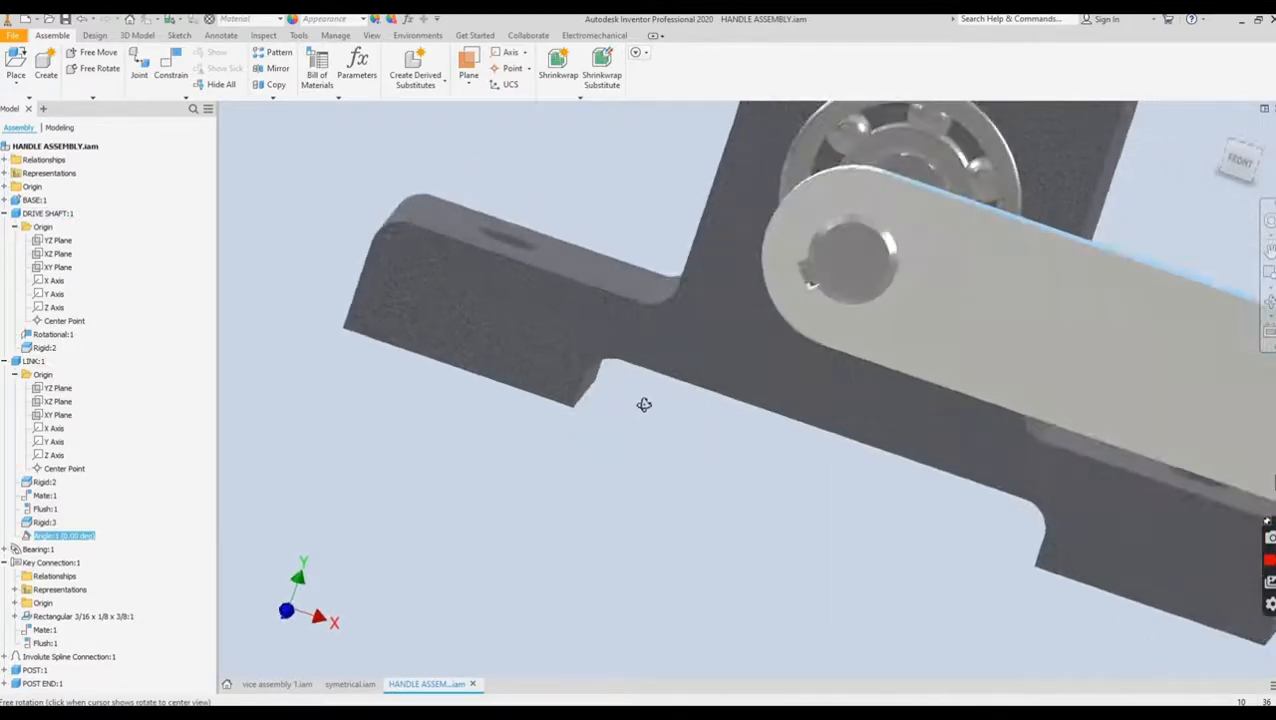
pyautogui.scroll(5, 736, 418)
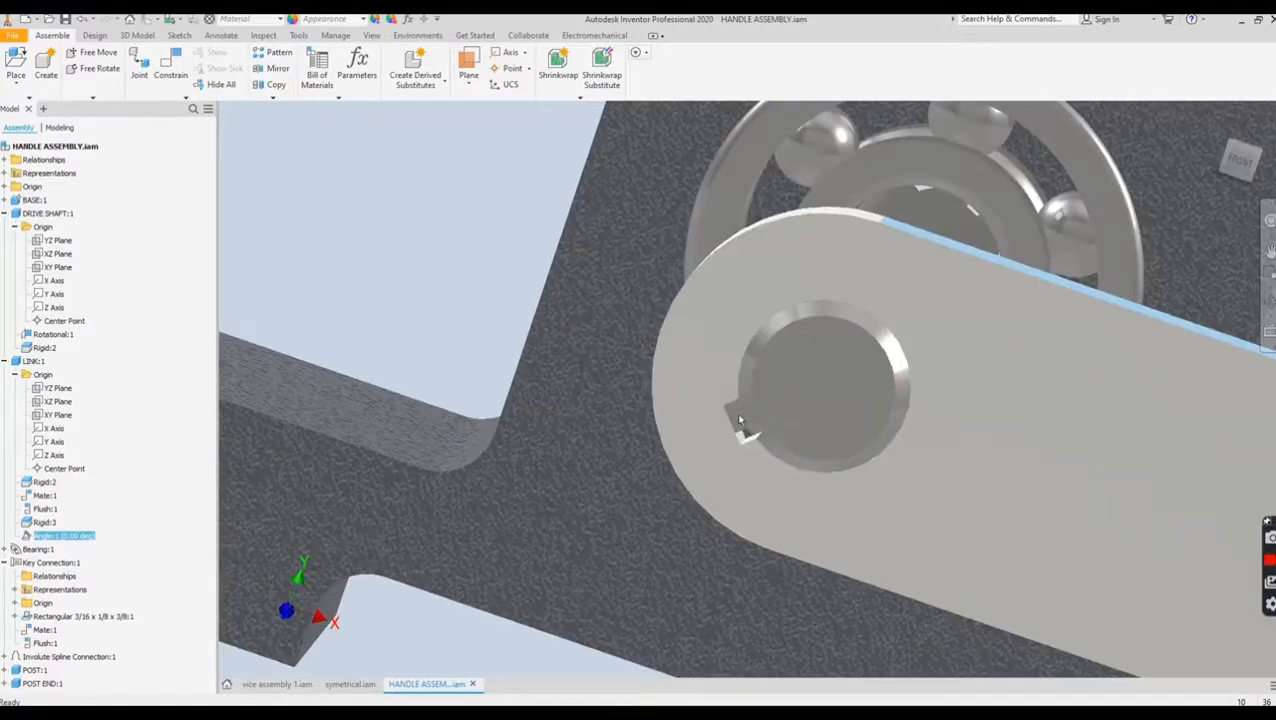
pyautogui.click(739, 420)
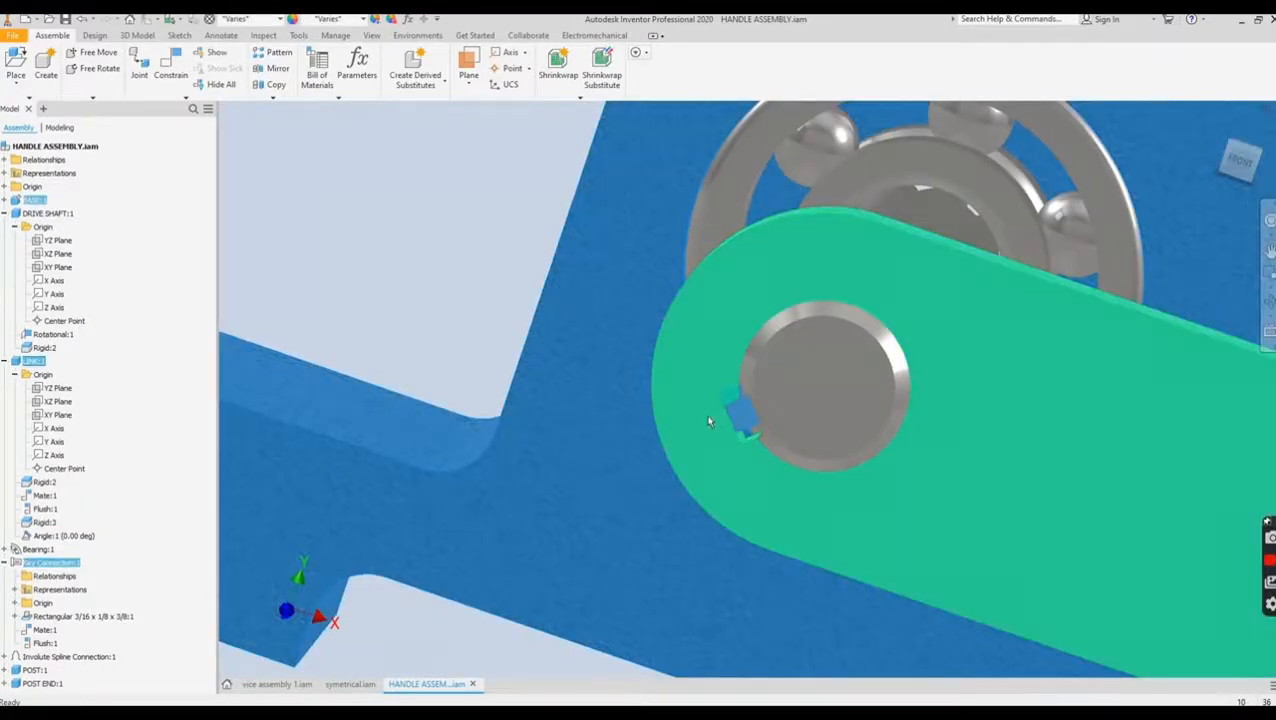
pyautogui.press('Escape')
pyautogui.moveTo(738, 434)
pyautogui.mouseDown()
pyautogui.moveTo(736, 455)
pyautogui.moveTo(743, 427)
pyautogui.mouseUp()
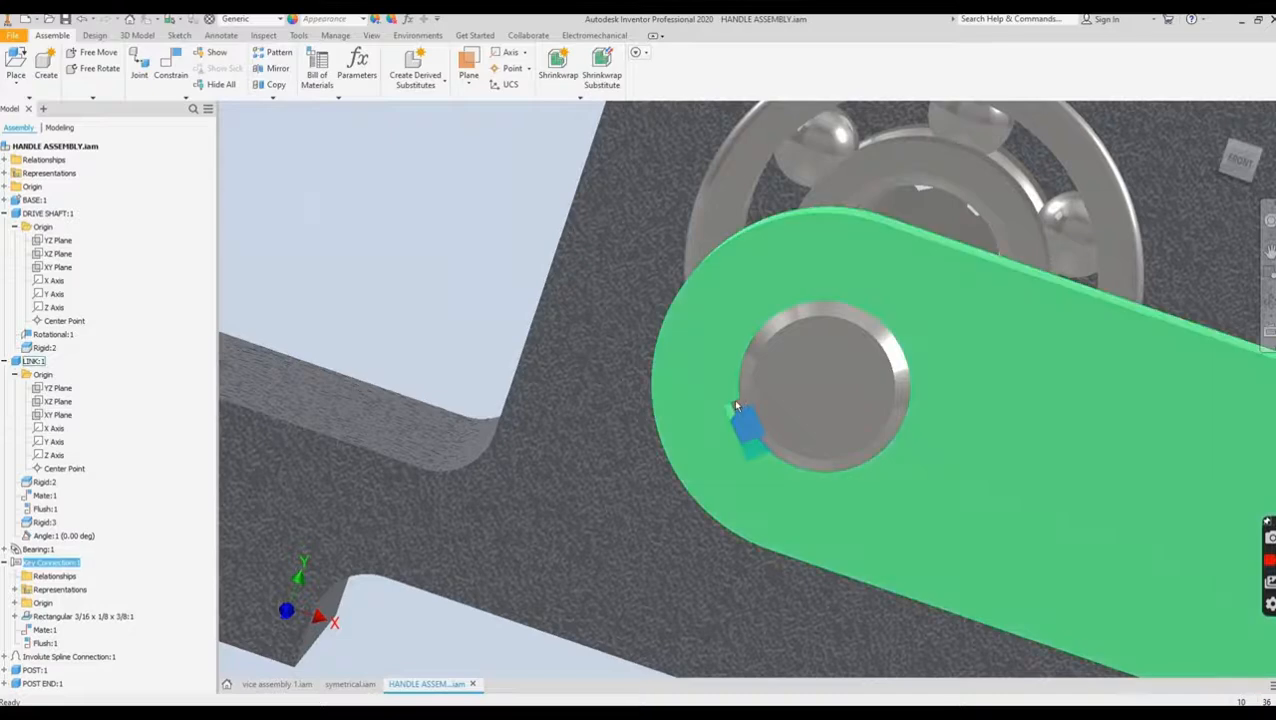
# - Add a mate constraint with a 0.000 in offset between the key's side face and the matching side face of the link's keyway
pyautogui.scroll(5, 738, 403)
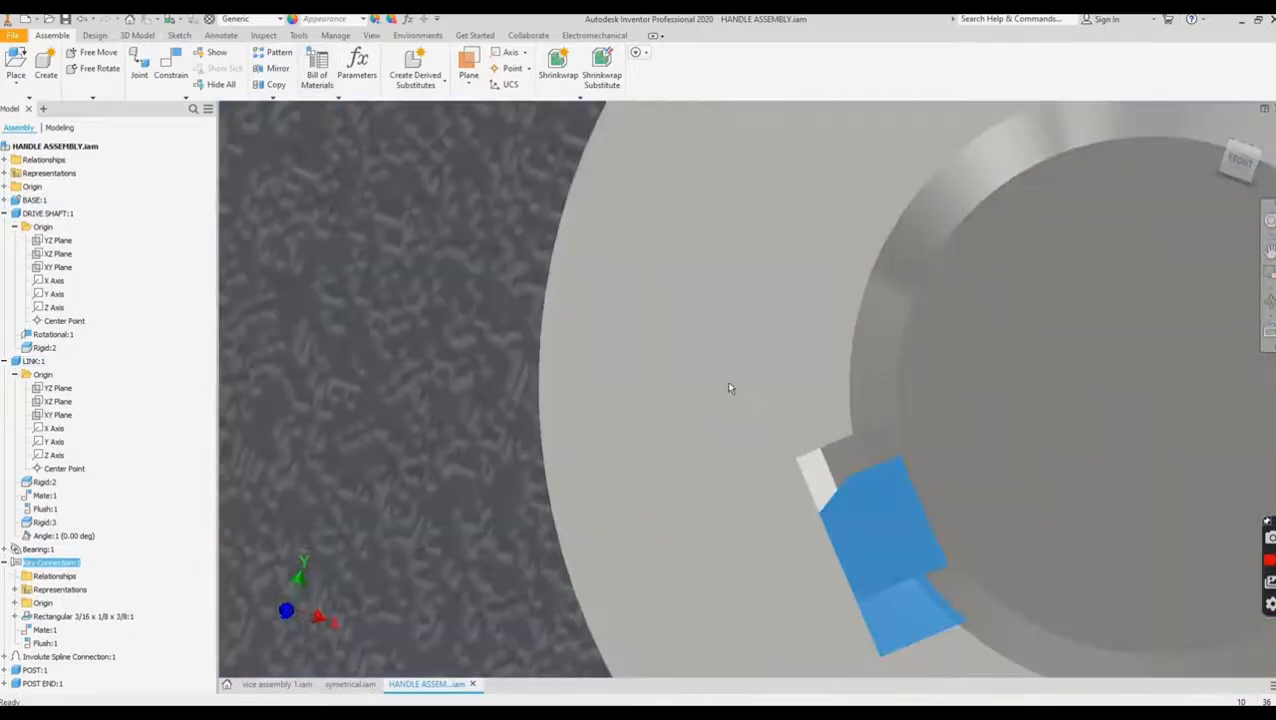
pyautogui.moveTo(795, 416); pyautogui.dragTo(521, 333, button='middle')
pyautogui.press('c')
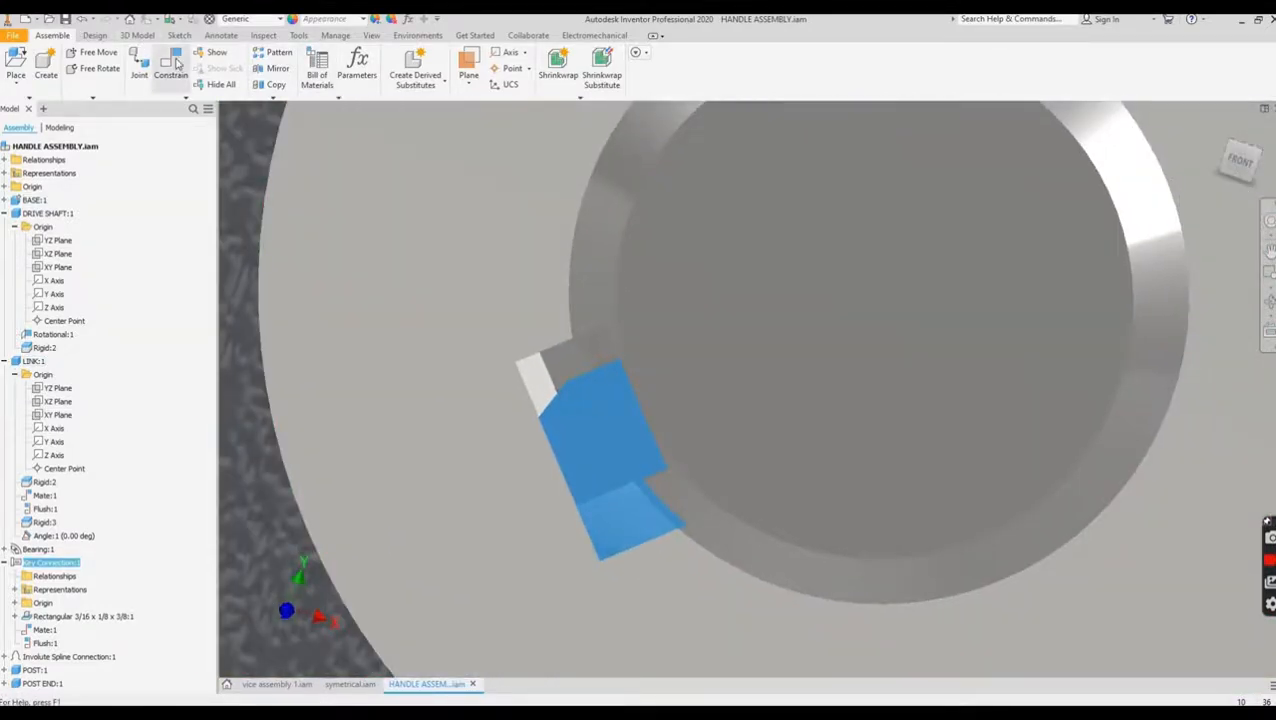
pyautogui.click(590, 385)
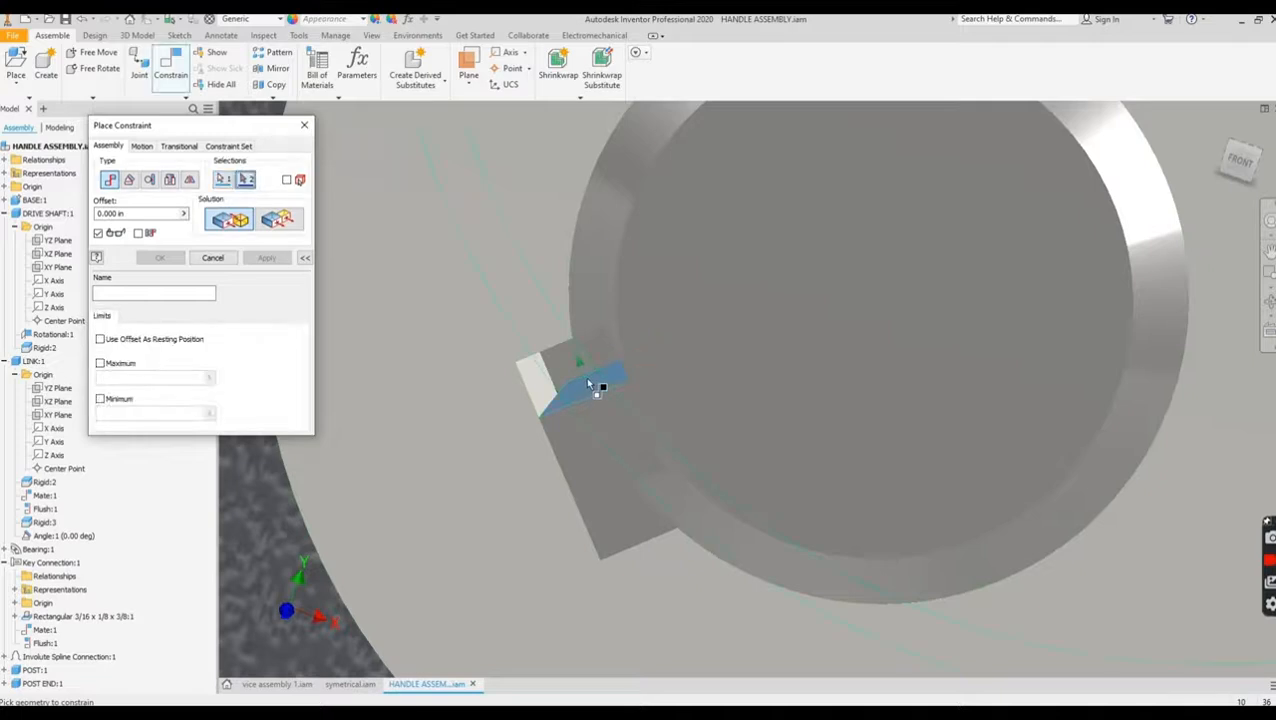
pyautogui.keyDown('shift'); pyautogui.moveTo(559, 362); pyautogui.dragTo(543, 338, button='middle'); pyautogui.keyUp('shift')
pyautogui.click(537, 315)
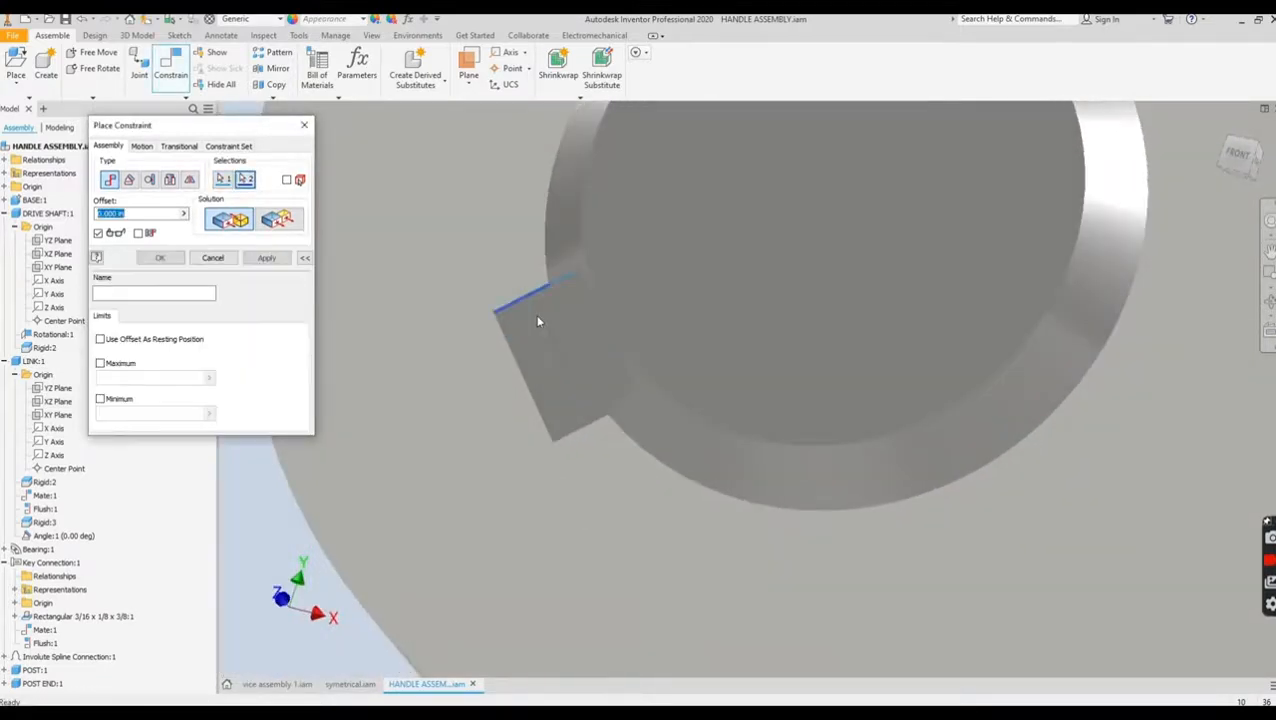
pyautogui.click(160, 257)
pyautogui.scroll(-5, 495, 372)
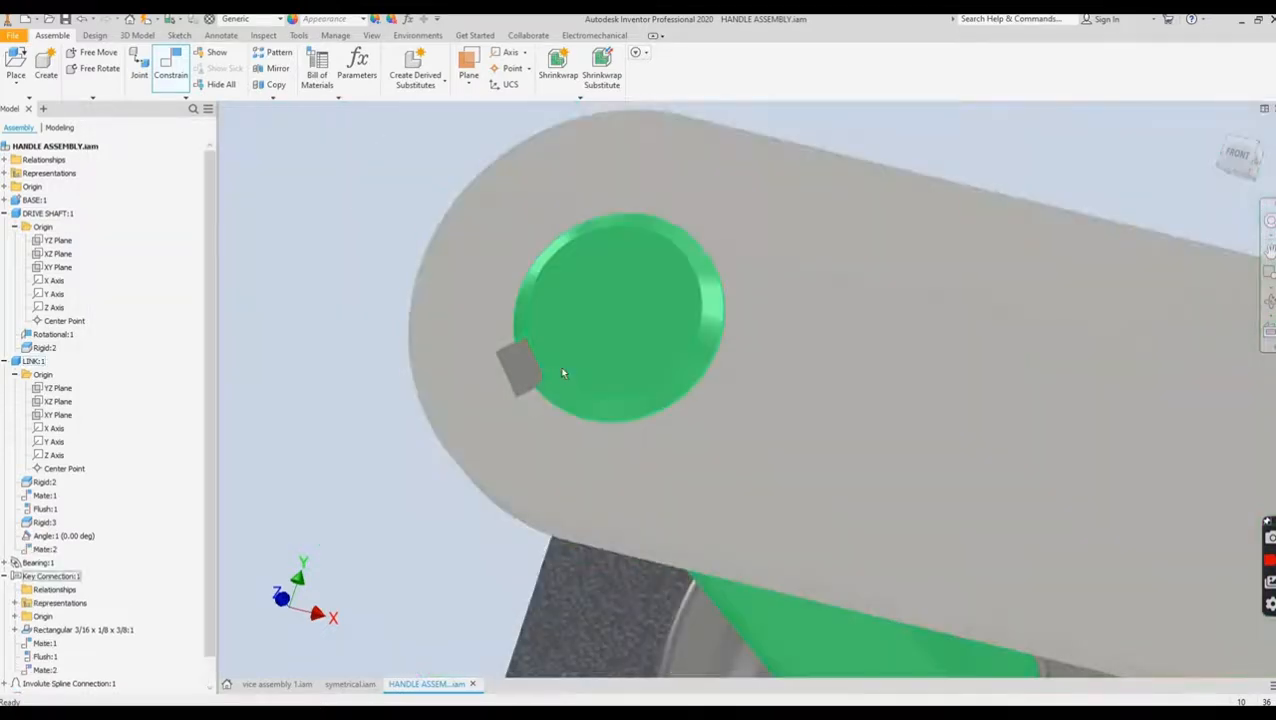
pyautogui.click(1210, 128)
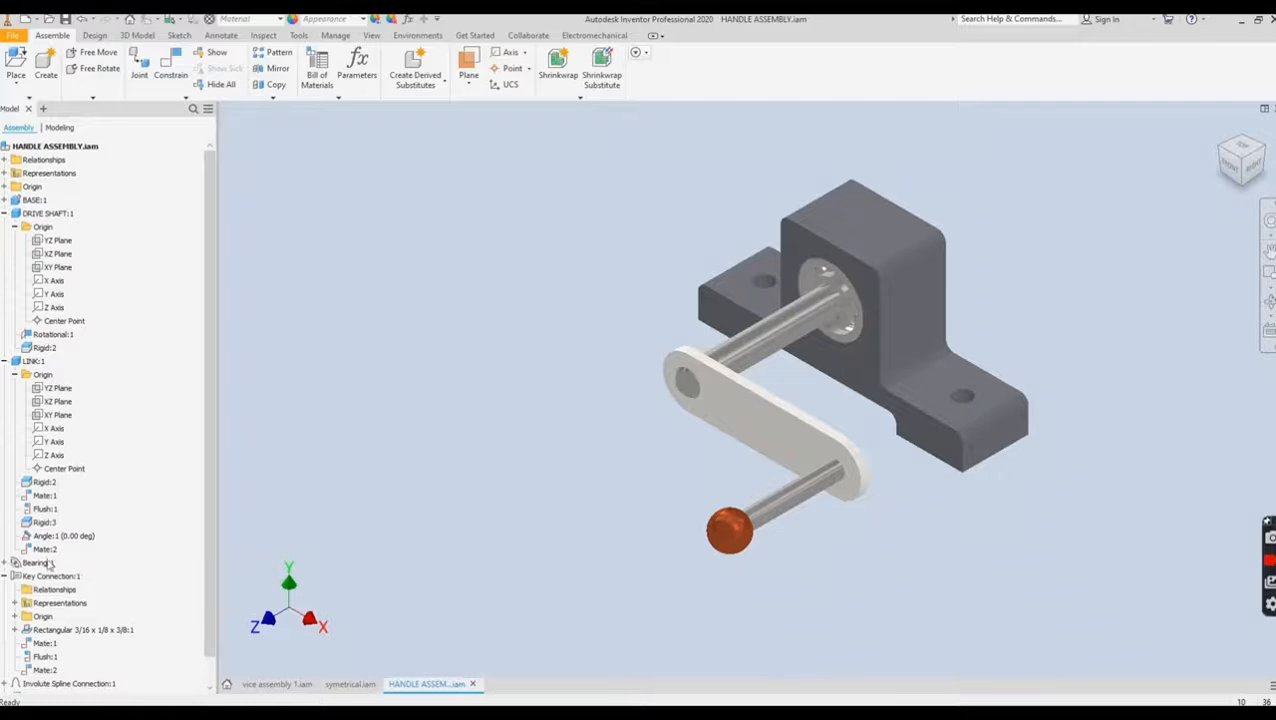
# - Drive the link's angle constraint forward from 0.00 to 360.00 deg
pyautogui.click(55, 537)
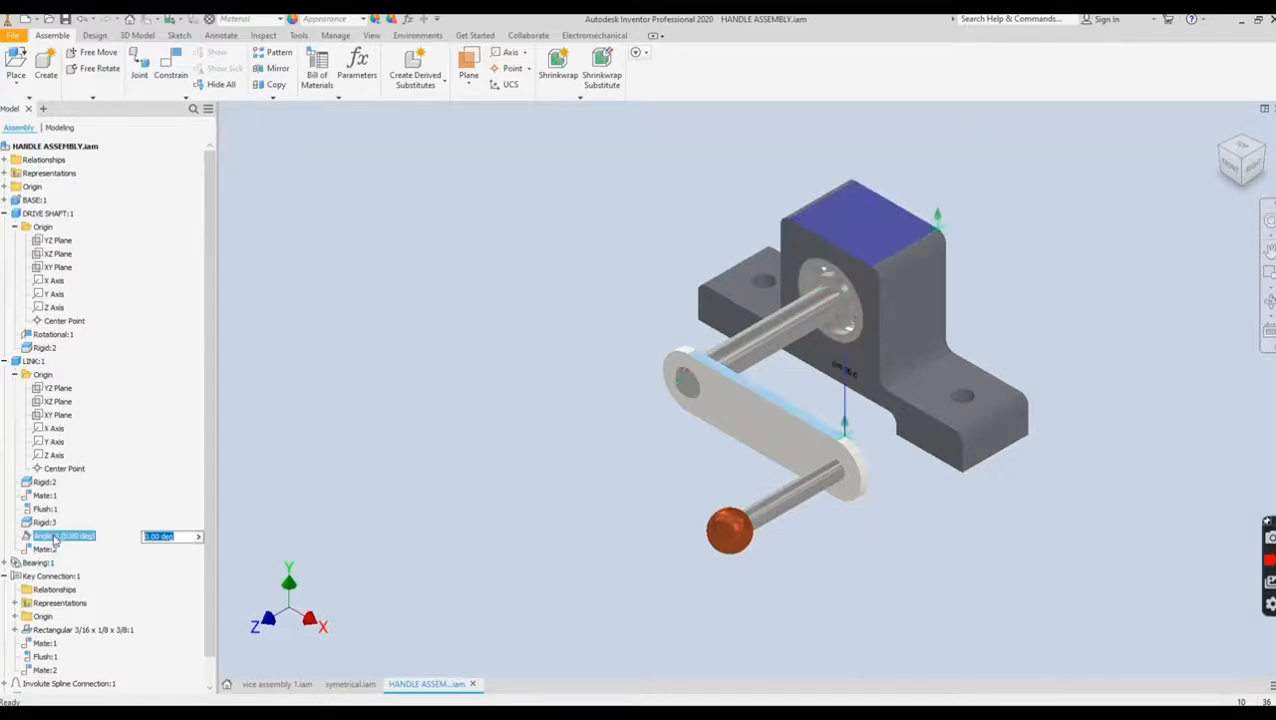
pyautogui.rightClick(55, 537)
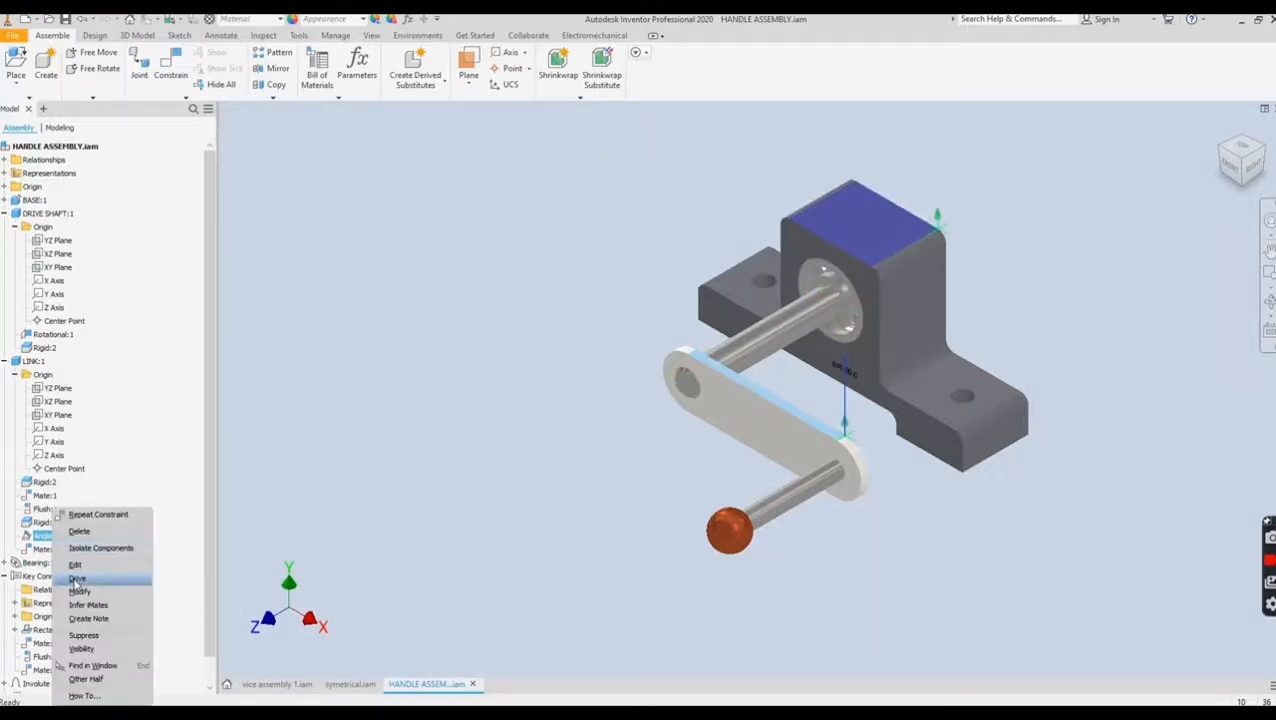
pyautogui.click(77, 578)
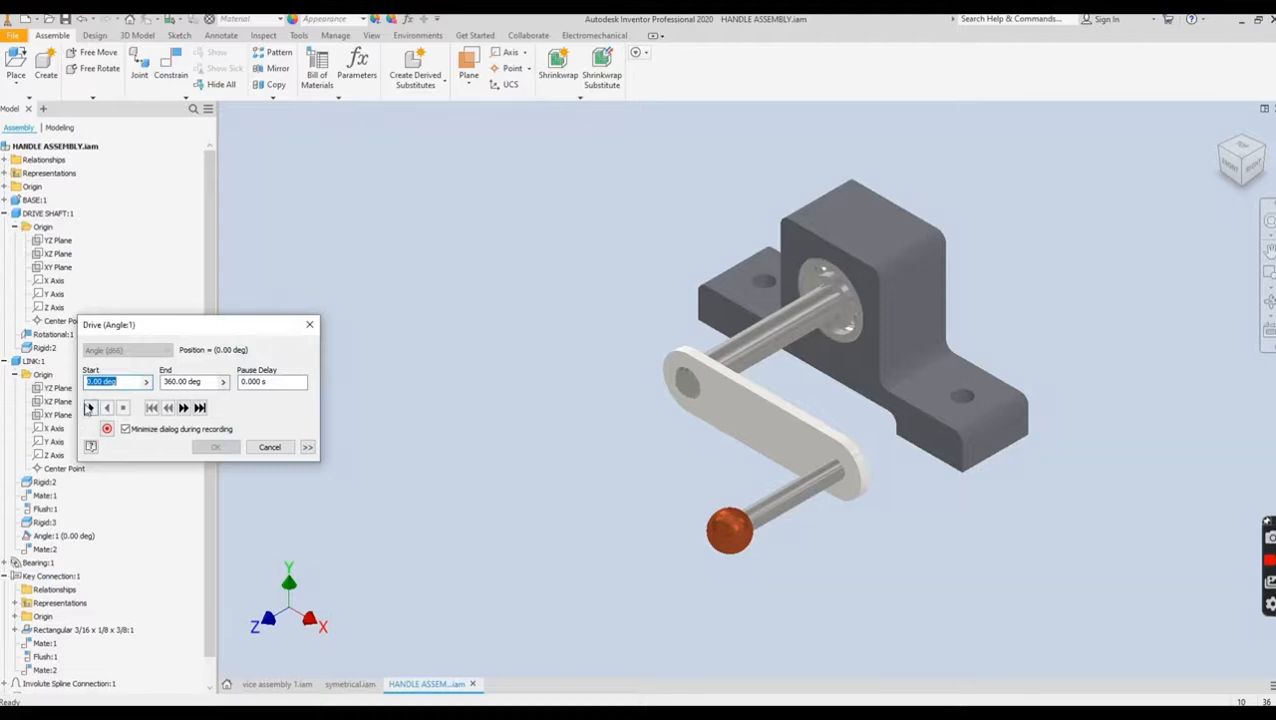
pyautogui.click(90, 408)
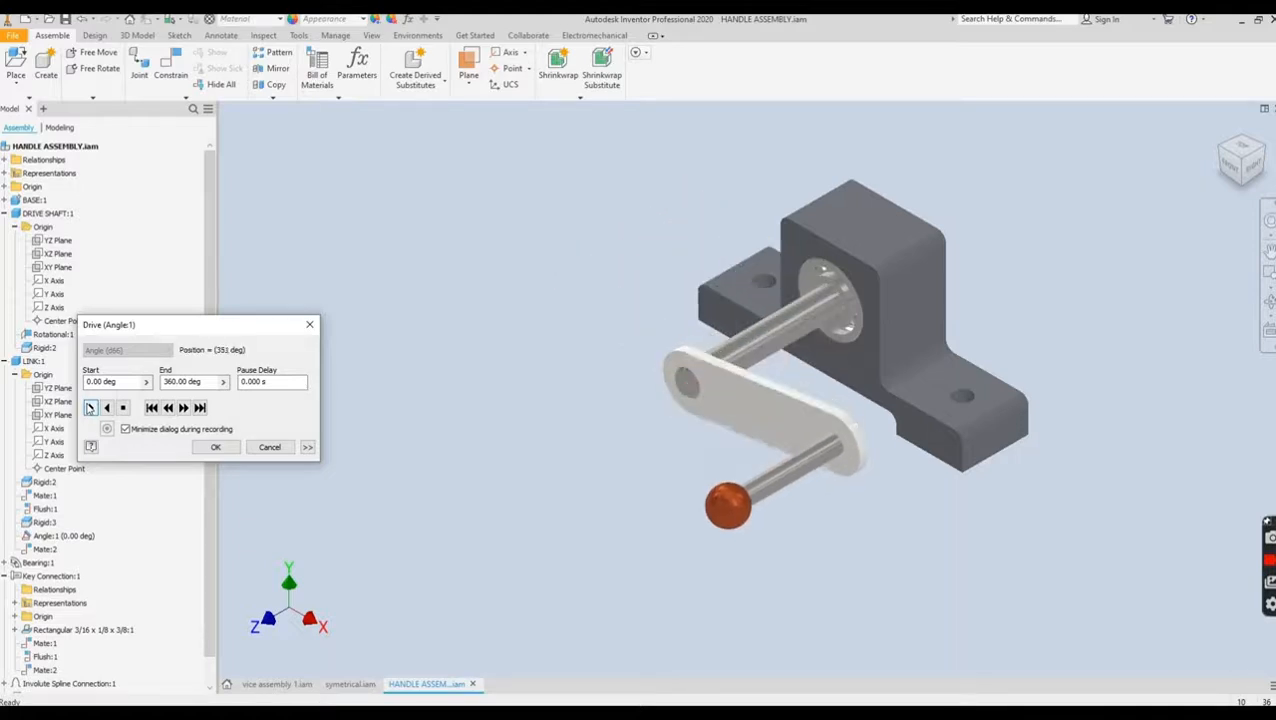
# - Set the drive increment to 5, play the handle's rotation in reverse and forward, and accept the drive
pyautogui.click(308, 448)
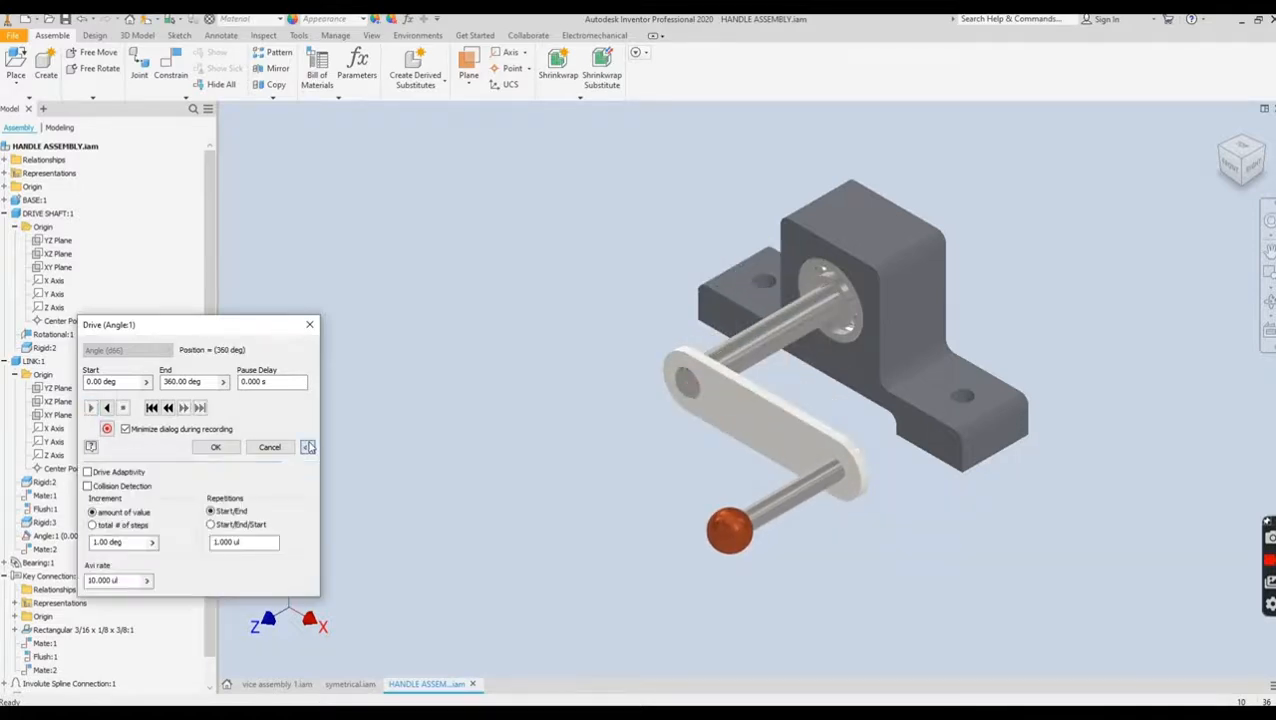
pyautogui.moveTo(125, 542); pyautogui.dragTo(55, 546)
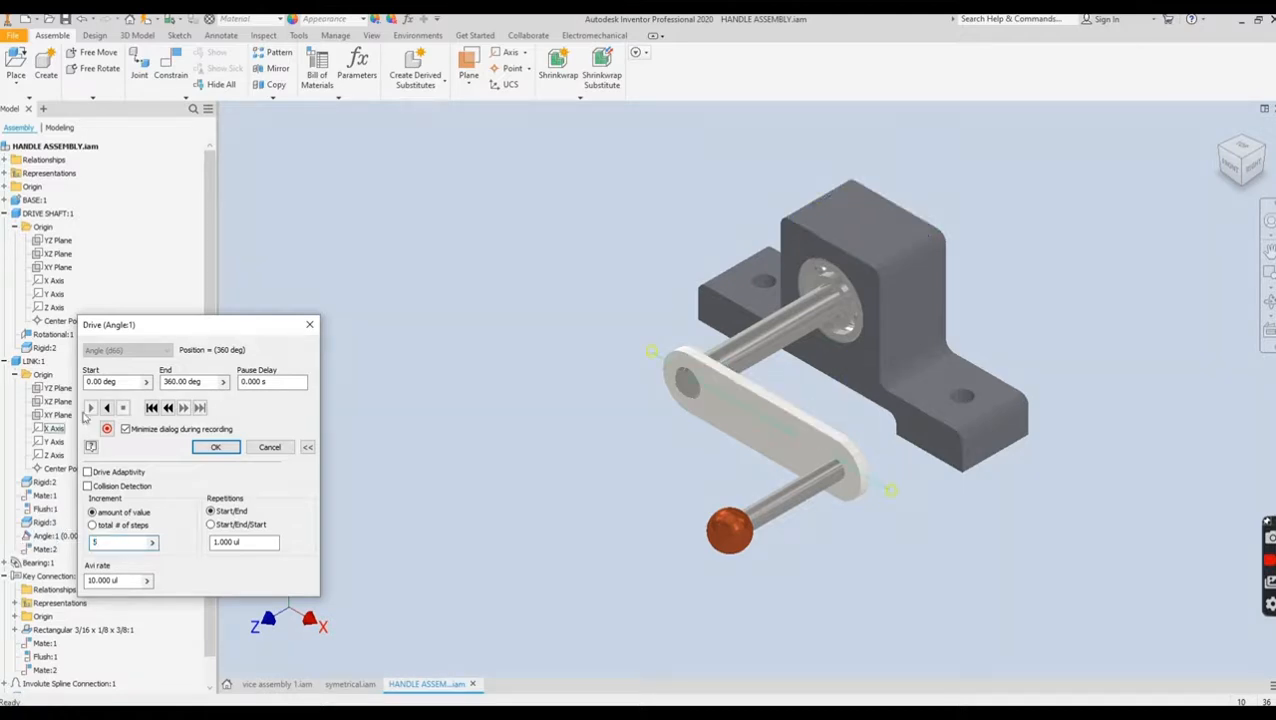
pyautogui.write('5')
pyautogui.click(106, 409)
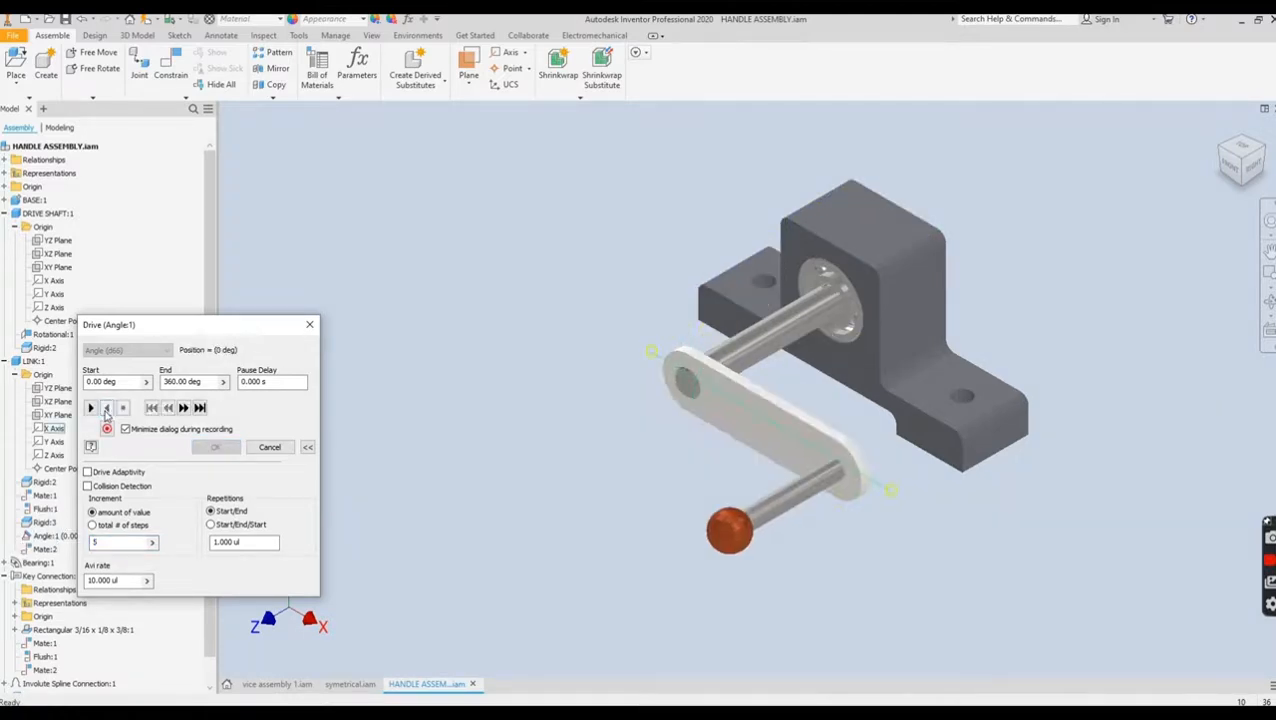
pyautogui.click(90, 408)
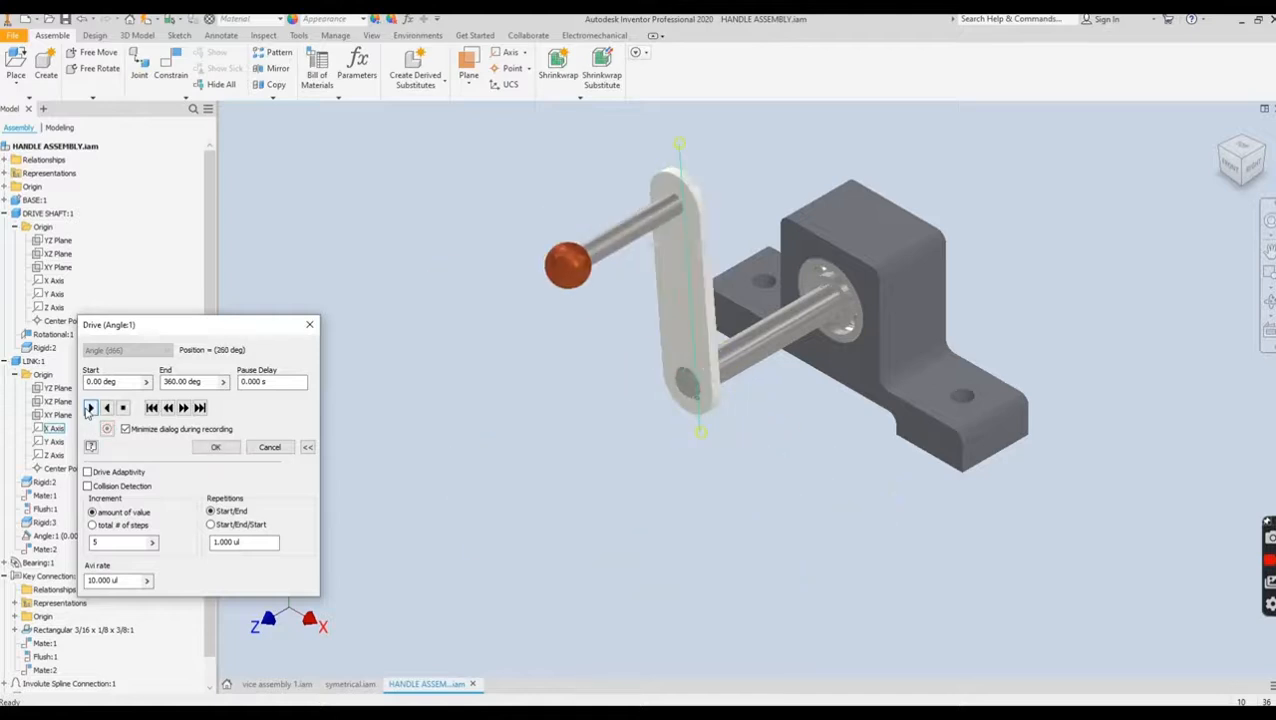
pyautogui.click(398, 461)
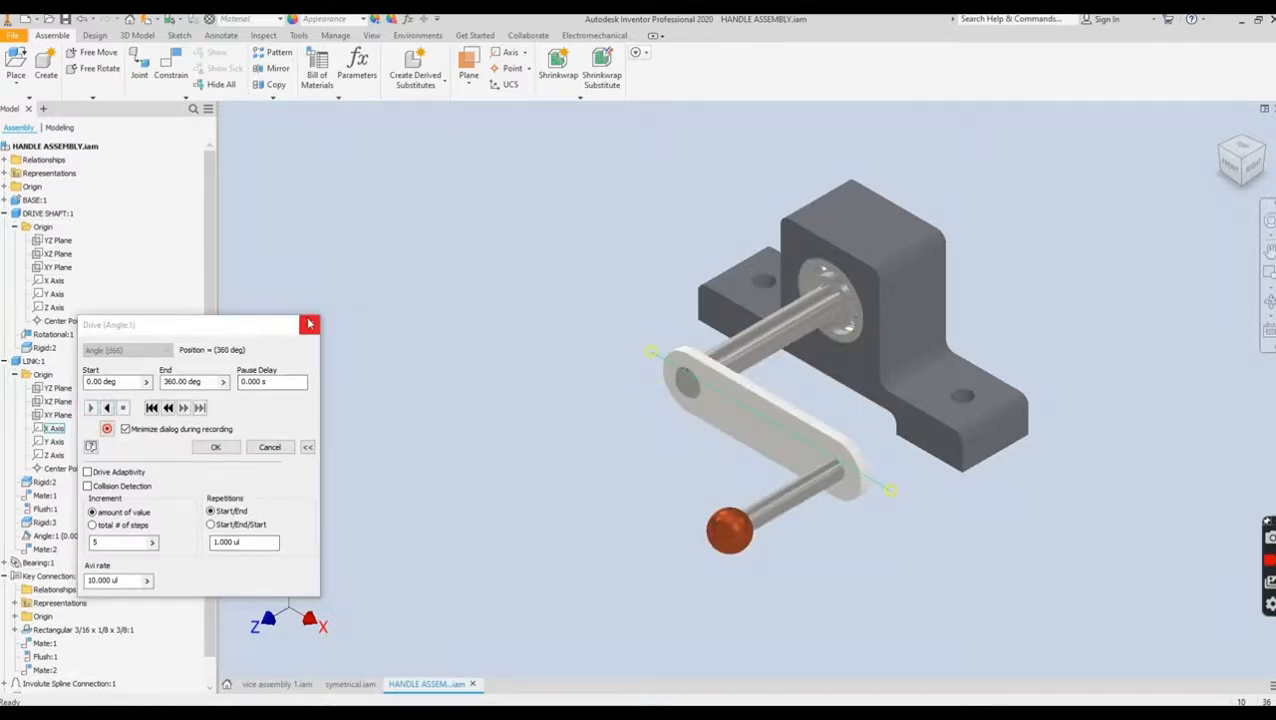
pyautogui.moveTo(220, 328); pyautogui.dragTo(328, 305)
pyautogui.click(475, 455)
pyautogui.click(324, 428)
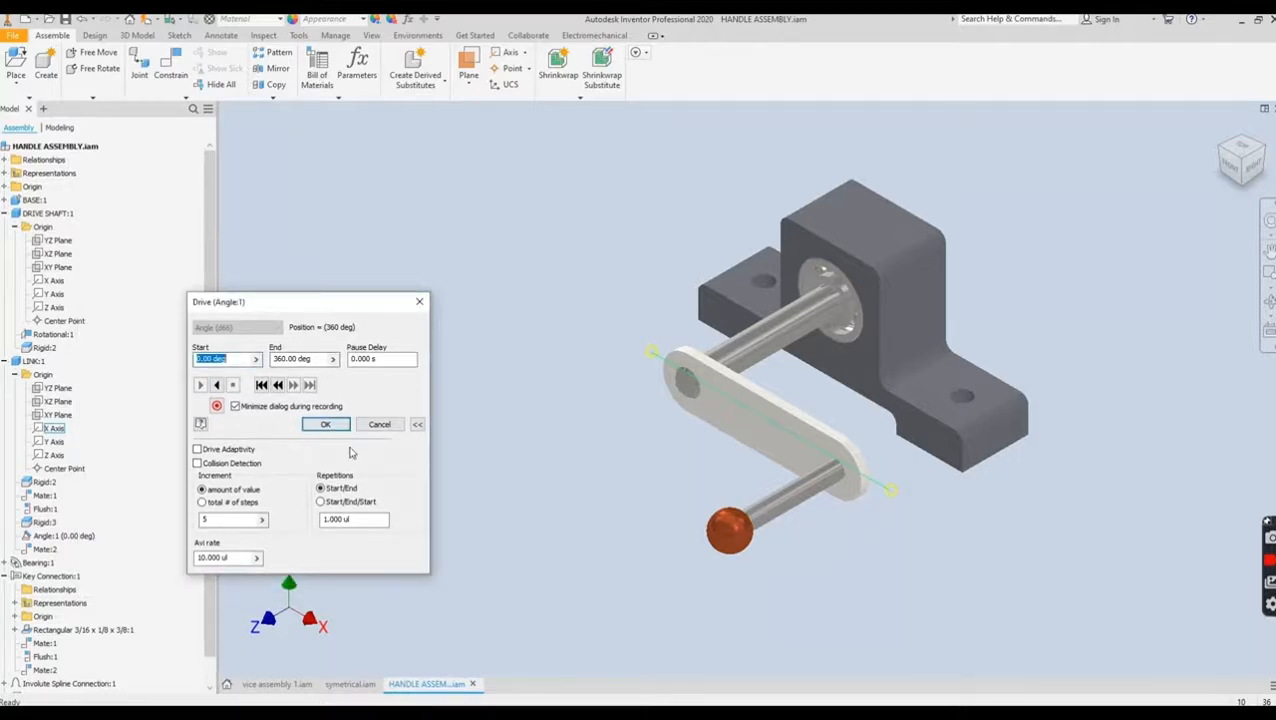
pyautogui.click(341, 428)
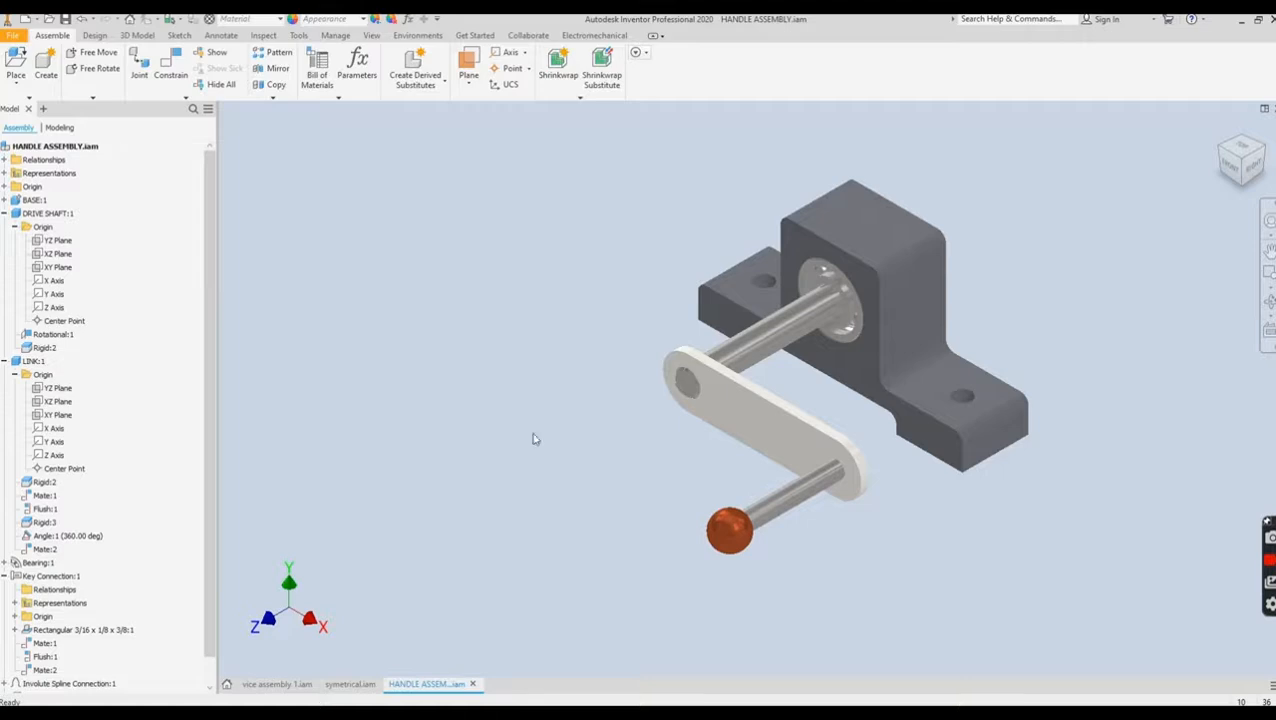
# - Drive the link's angle constraint again with an end angle of 3600.00 deg, play it forward, and accept the drive
pyautogui.rightClick(68, 536)
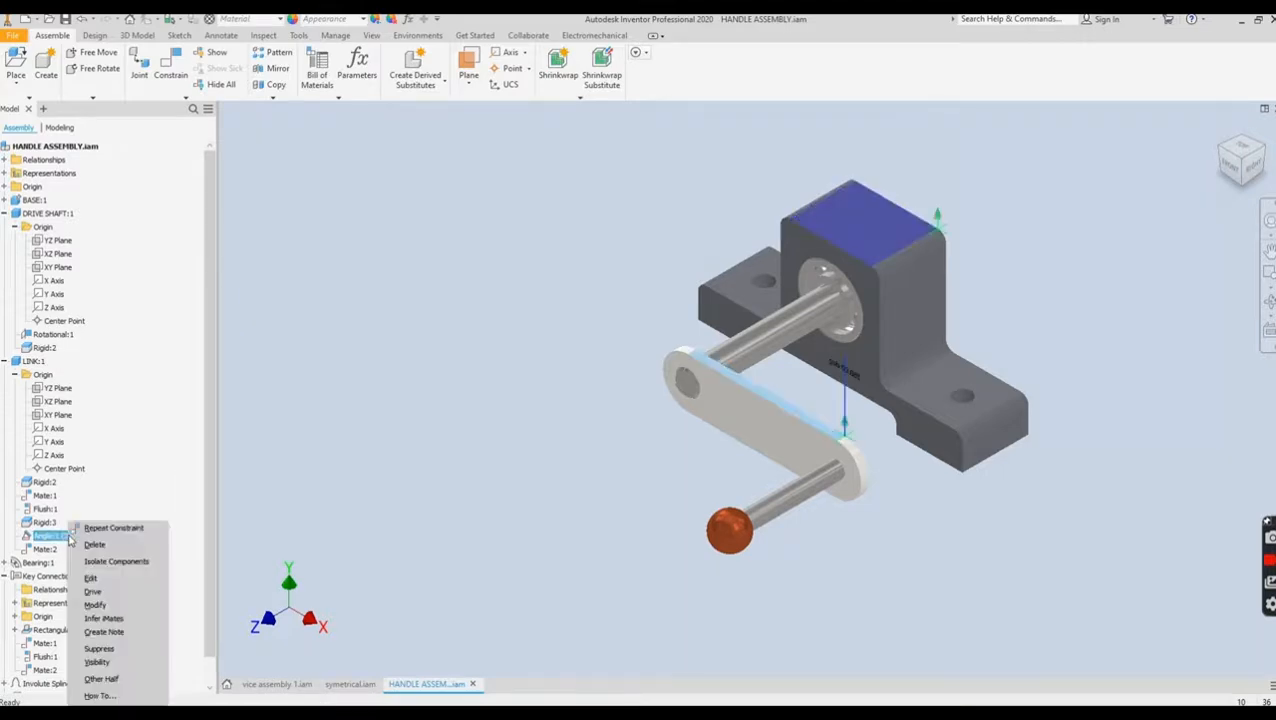
pyautogui.click(98, 595)
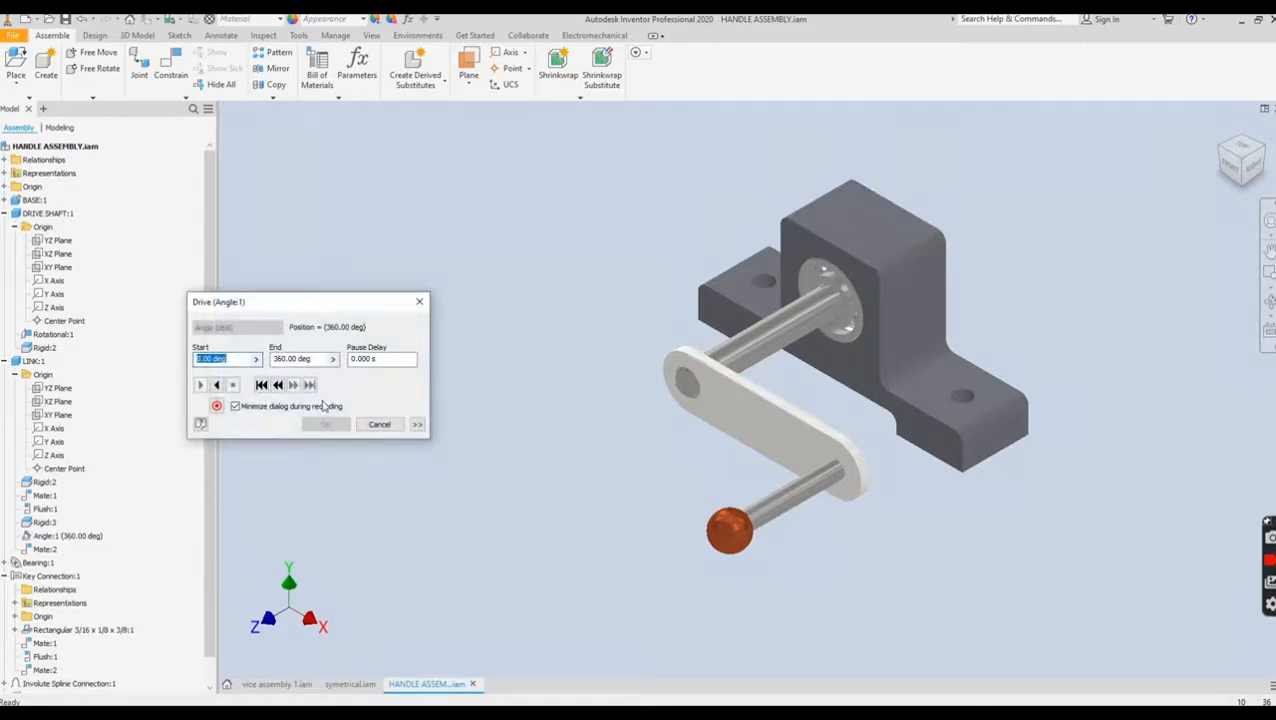
pyautogui.click(285, 359)
pyautogui.write('0')
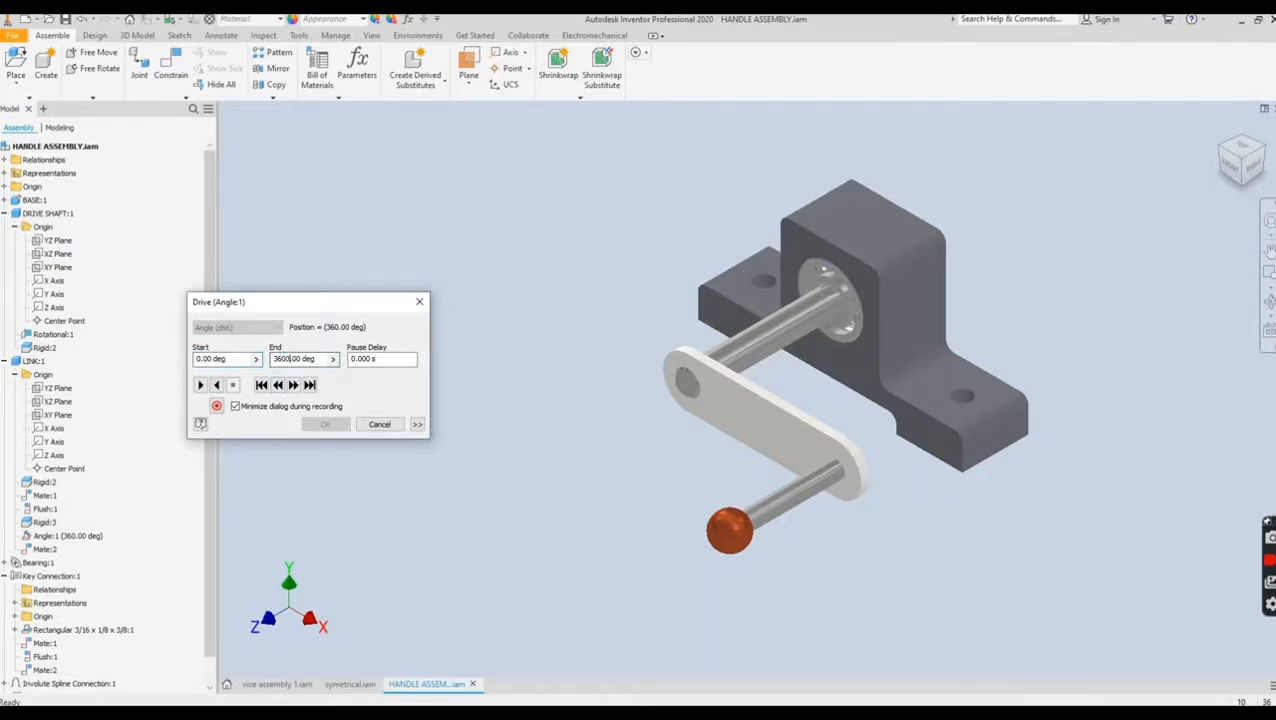
pyautogui.click(201, 385)
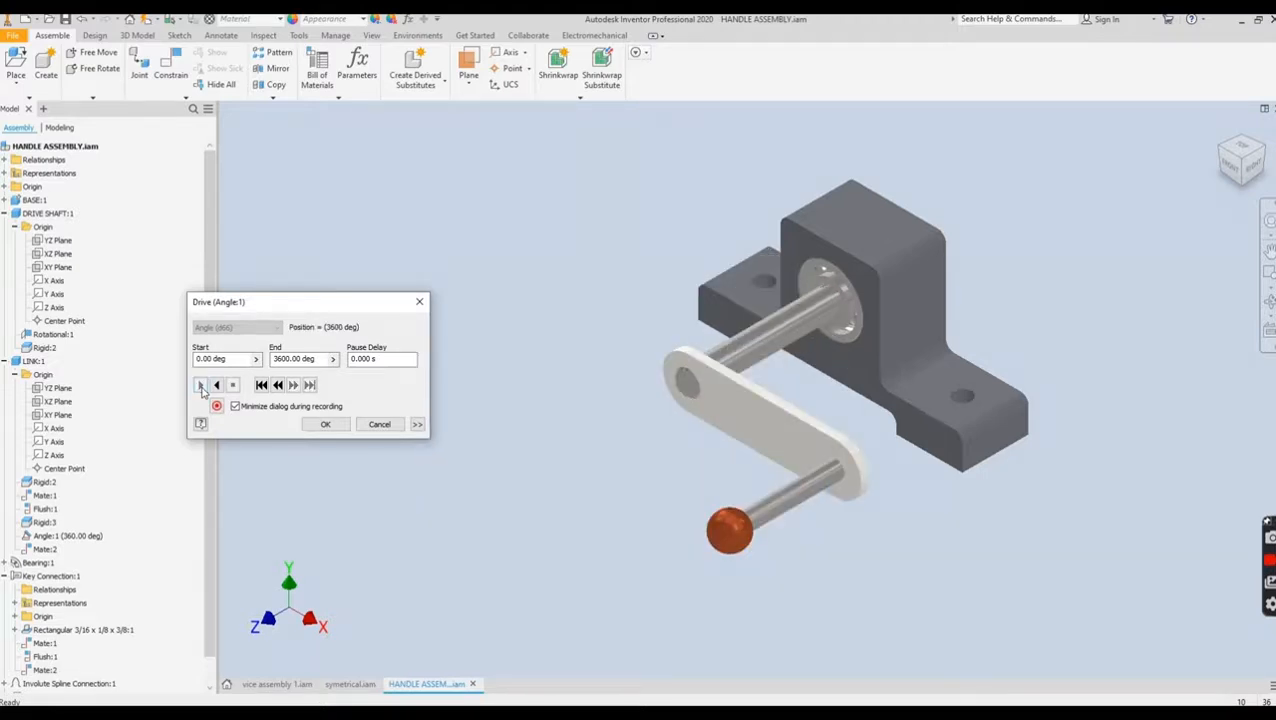
pyautogui.click(324, 425)
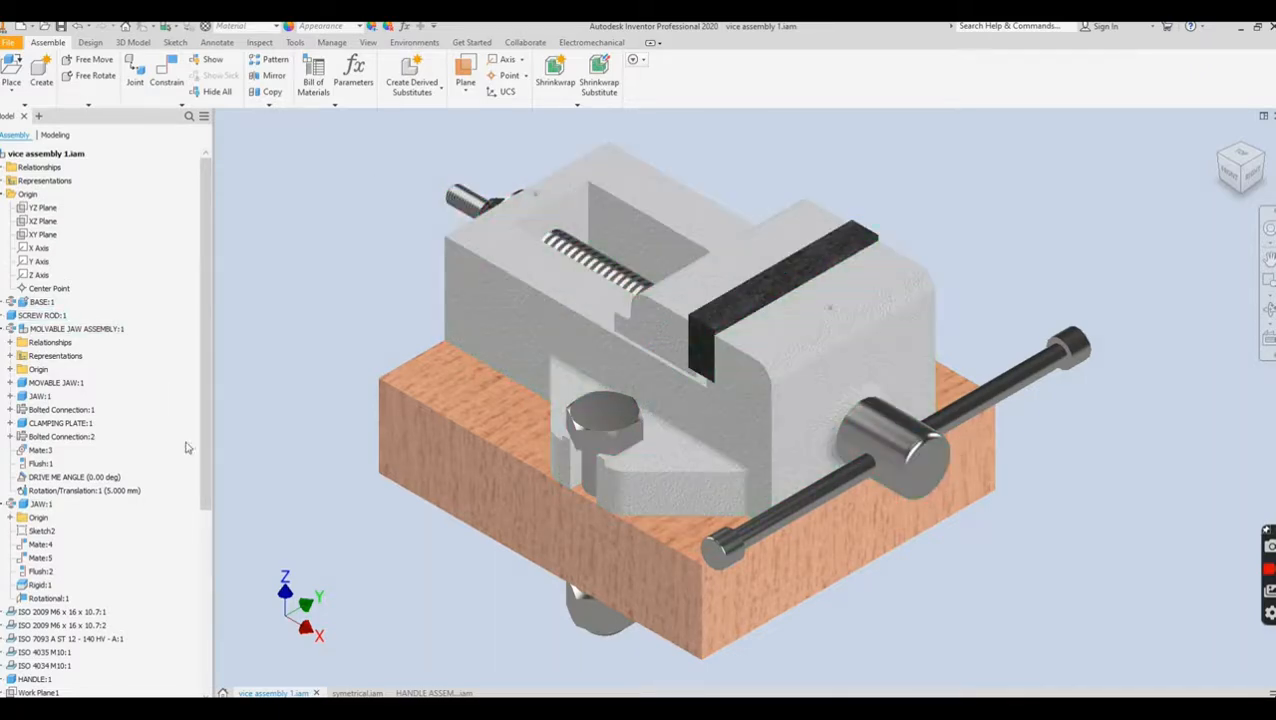
# - In the vice assembly, drive the DRIVE ME ANGLE constraint forward and in reverse between 0.00 and 6400.00 deg
pyautogui.rightClick(48, 478)
pyautogui.click(72, 547)
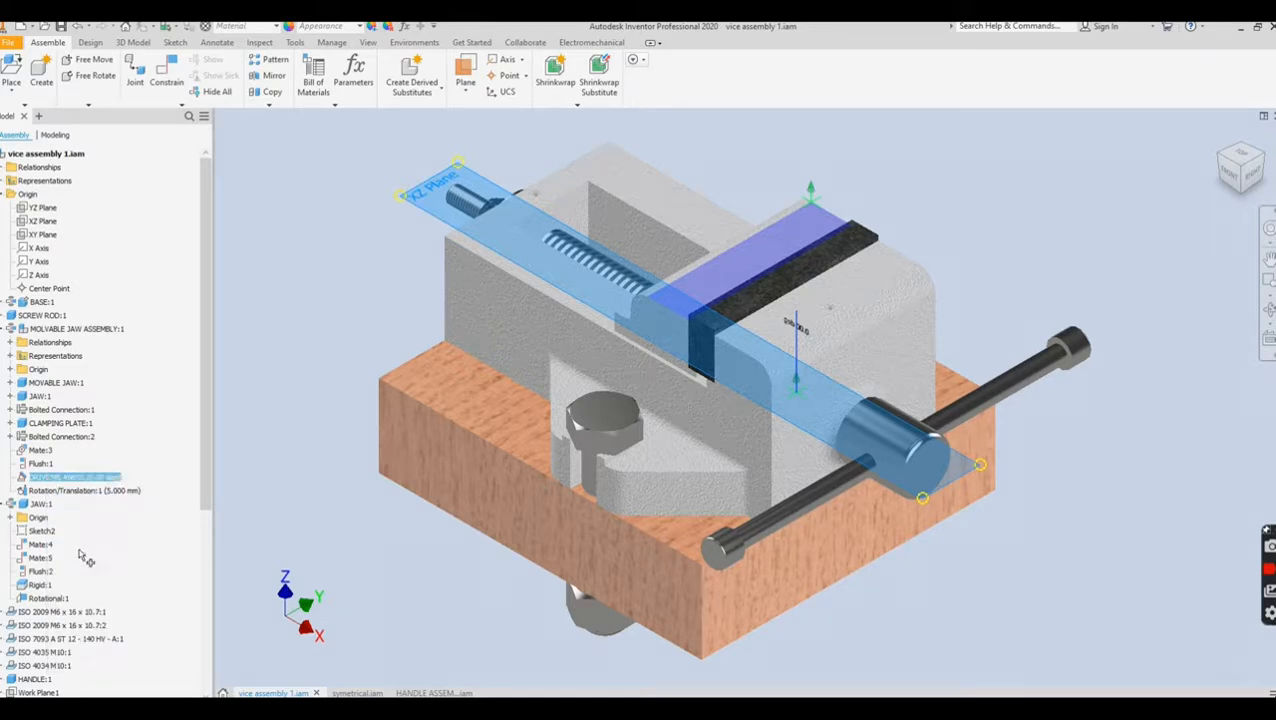
pyautogui.moveTo(354, 318); pyautogui.dragTo(188, 263)
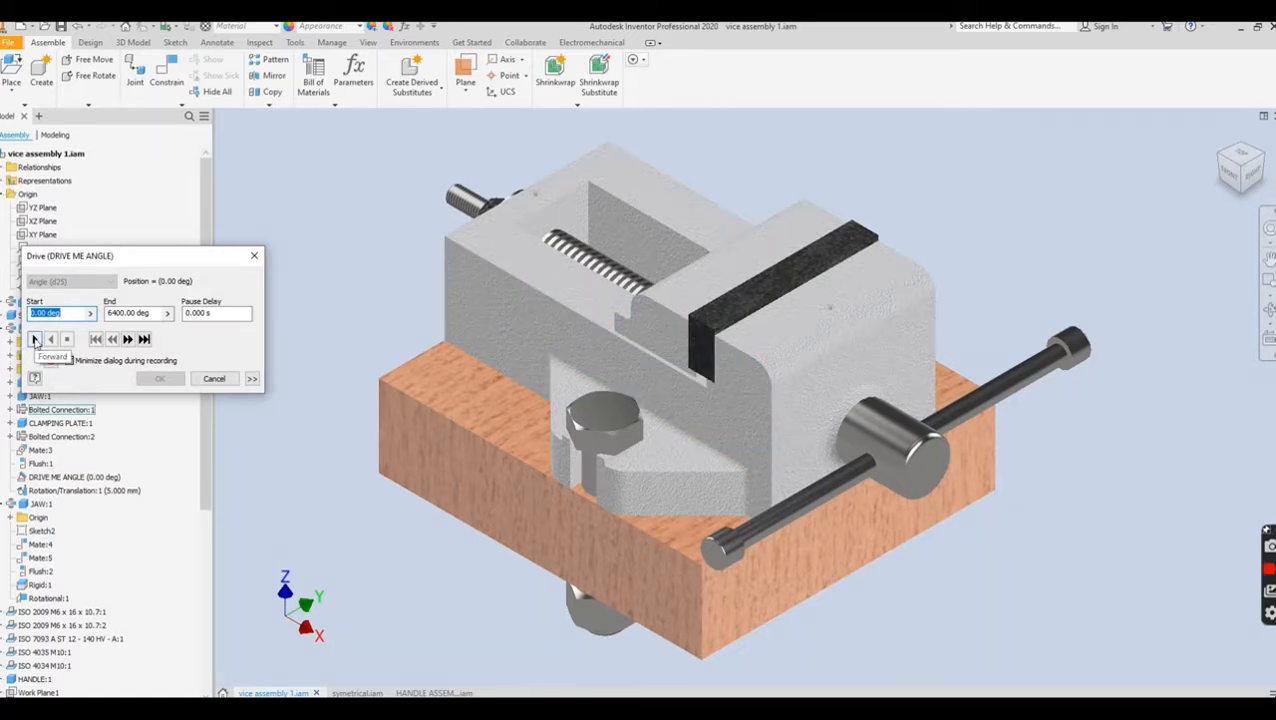
pyautogui.click(34, 340)
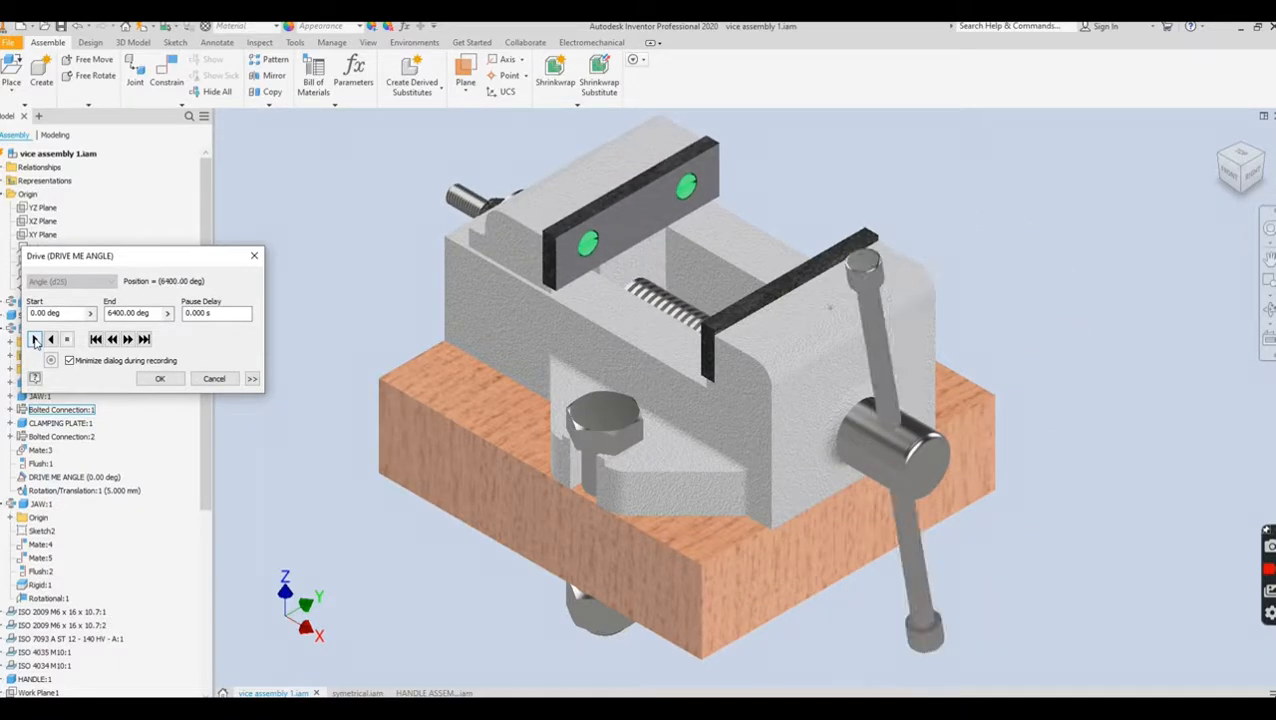
pyautogui.click(51, 340)
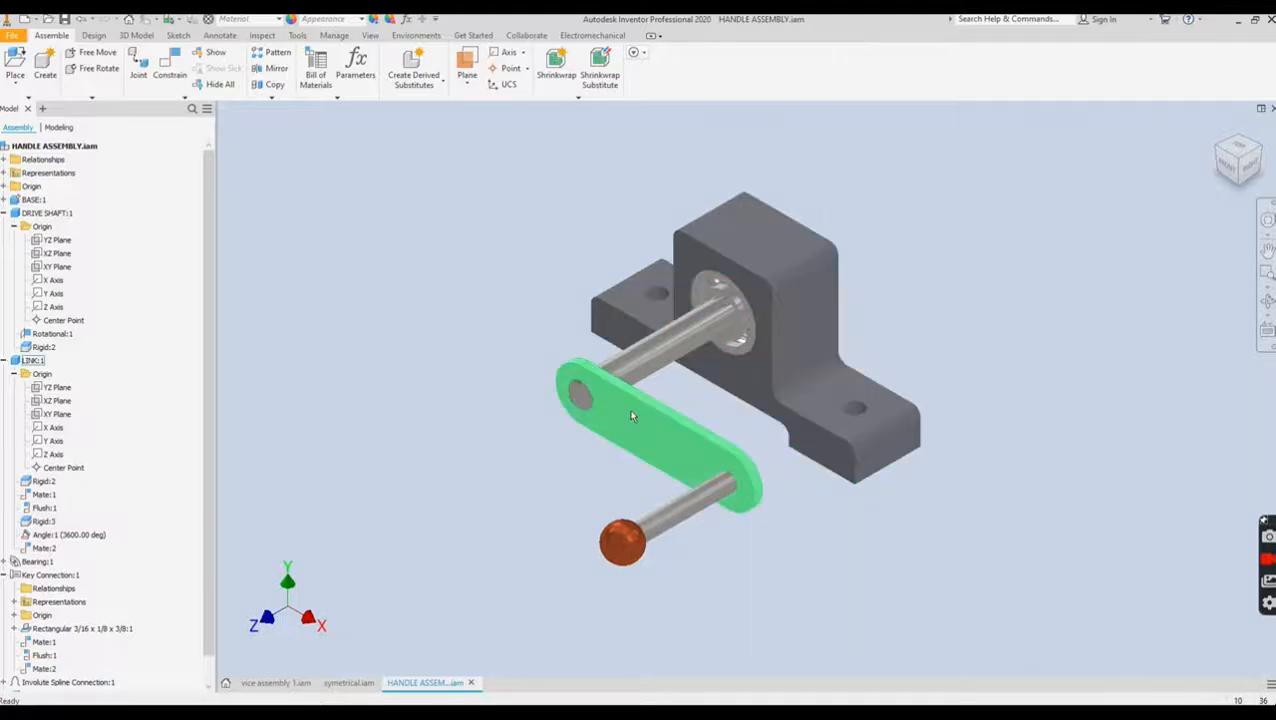
# - Save the handle assembly as HANDLE ASSEMBLY.iam in the new demos folder, replacing the existing file
pyautogui.click(13, 36)
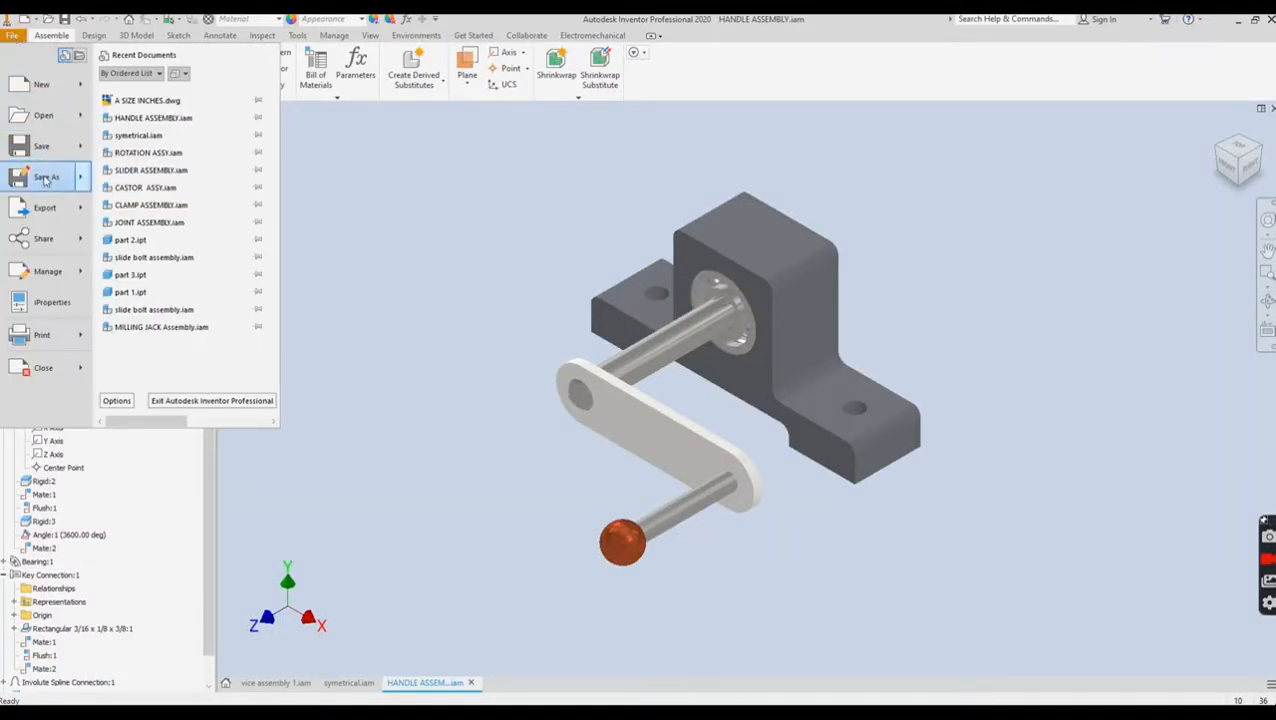
pyautogui.click(182, 225)
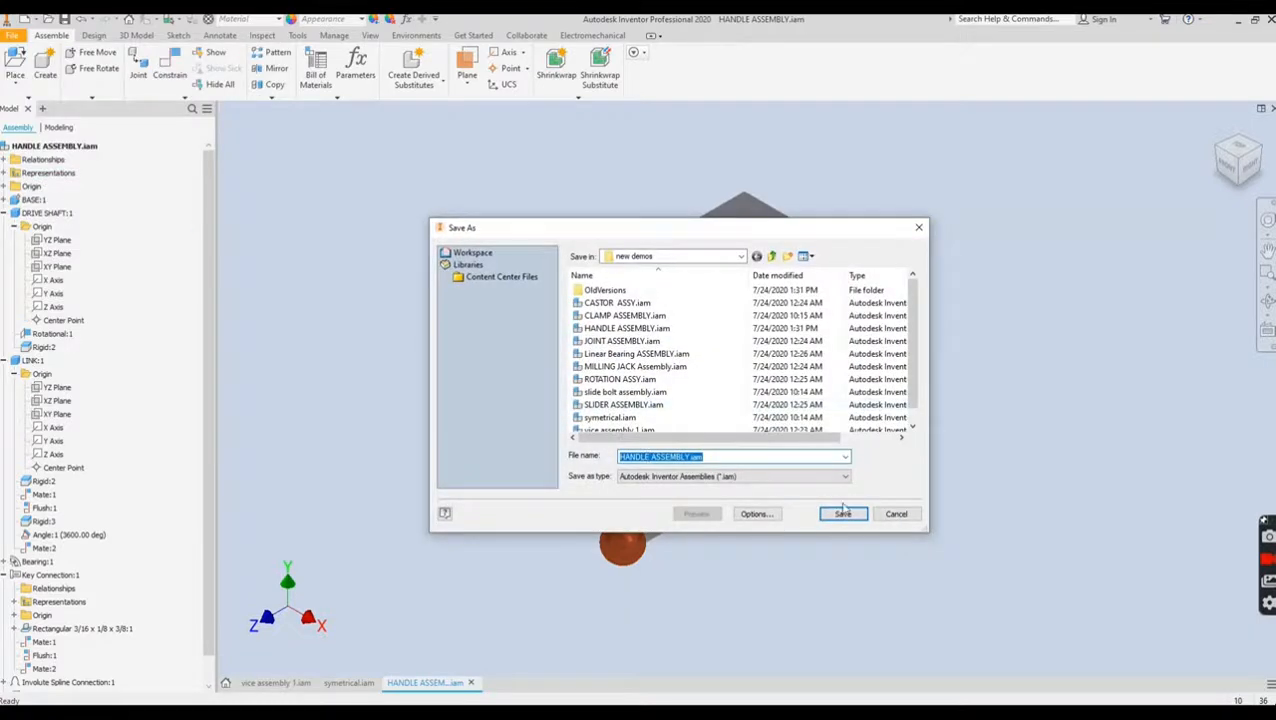
pyautogui.click(855, 515)
pyautogui.click(670, 366)
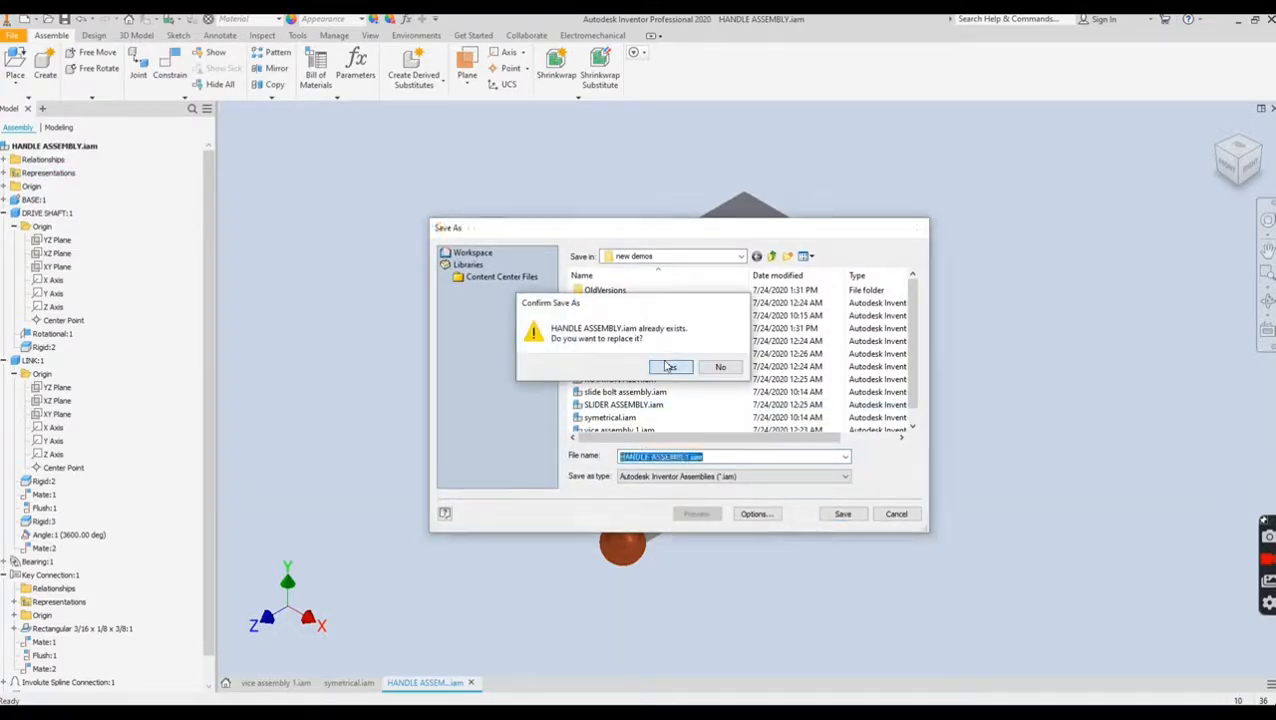
# - Replace the existing HANDLE ASSEMBLY.iam and open the A SIZE INCHES.dwg drawing from the EGR-103 folder
pyautogui.click(661, 402)
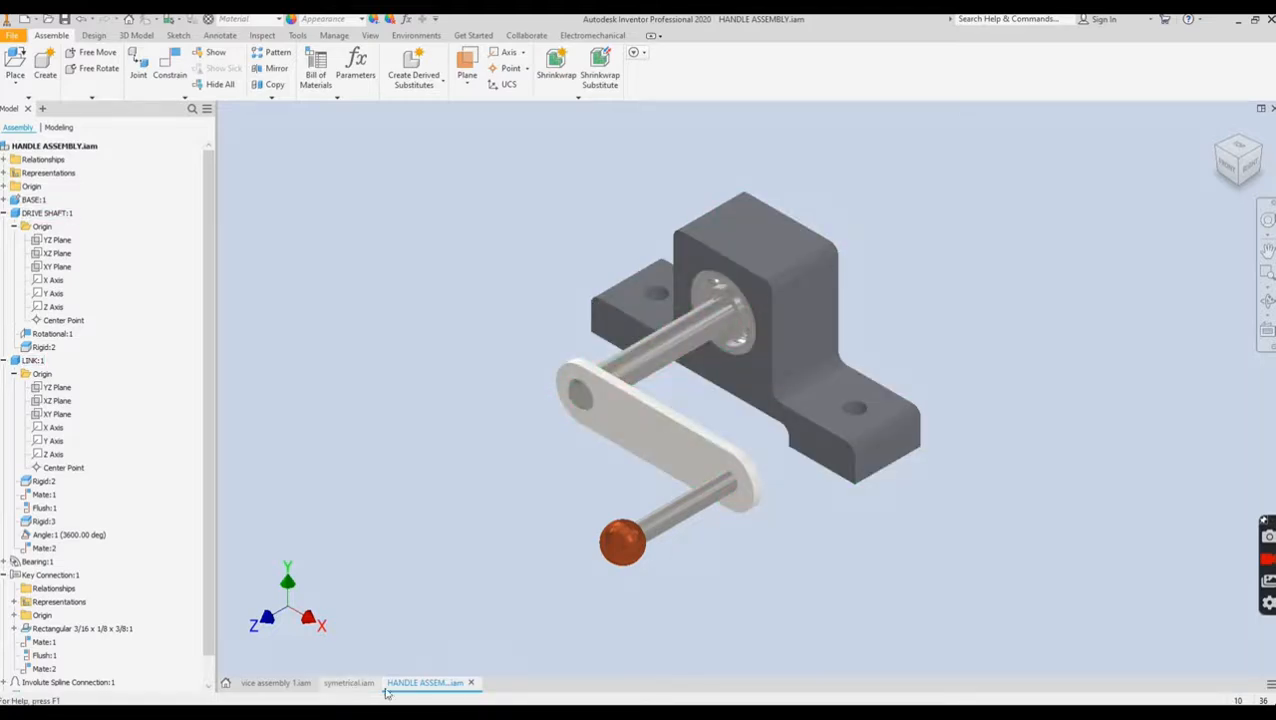
pyautogui.click(48, 19)
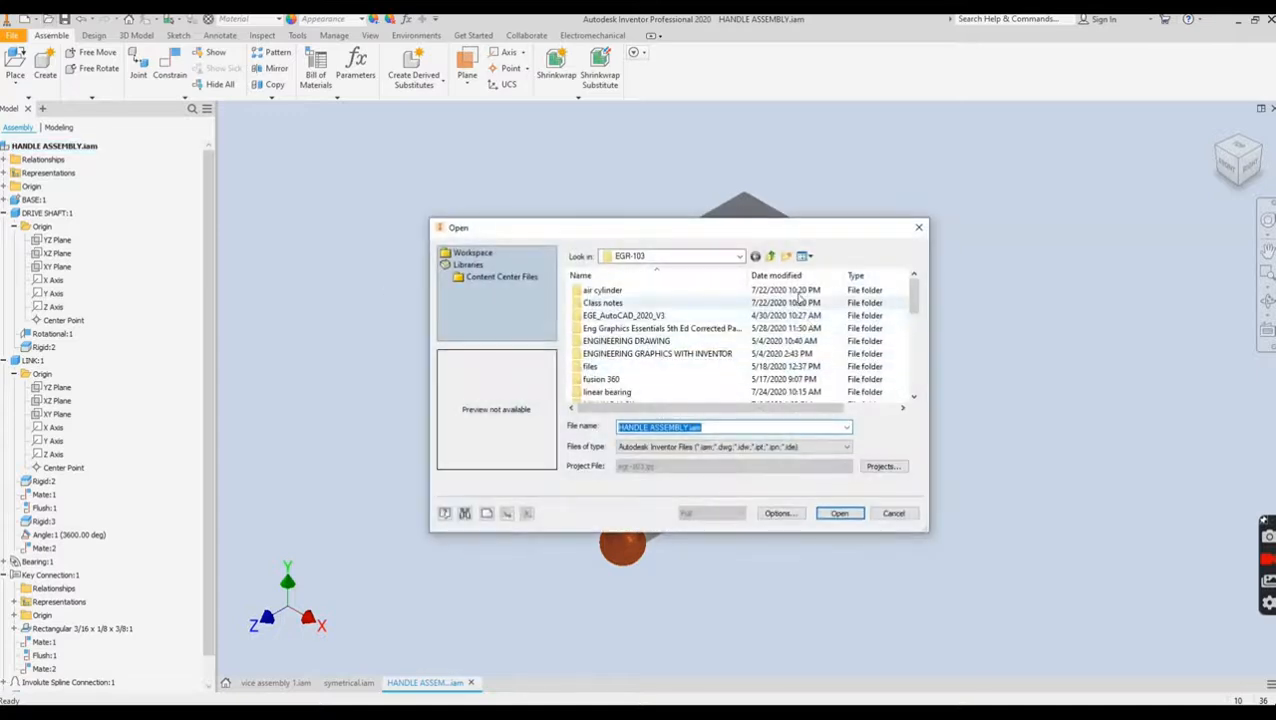
pyautogui.click(771, 256)
pyautogui.click(771, 256)
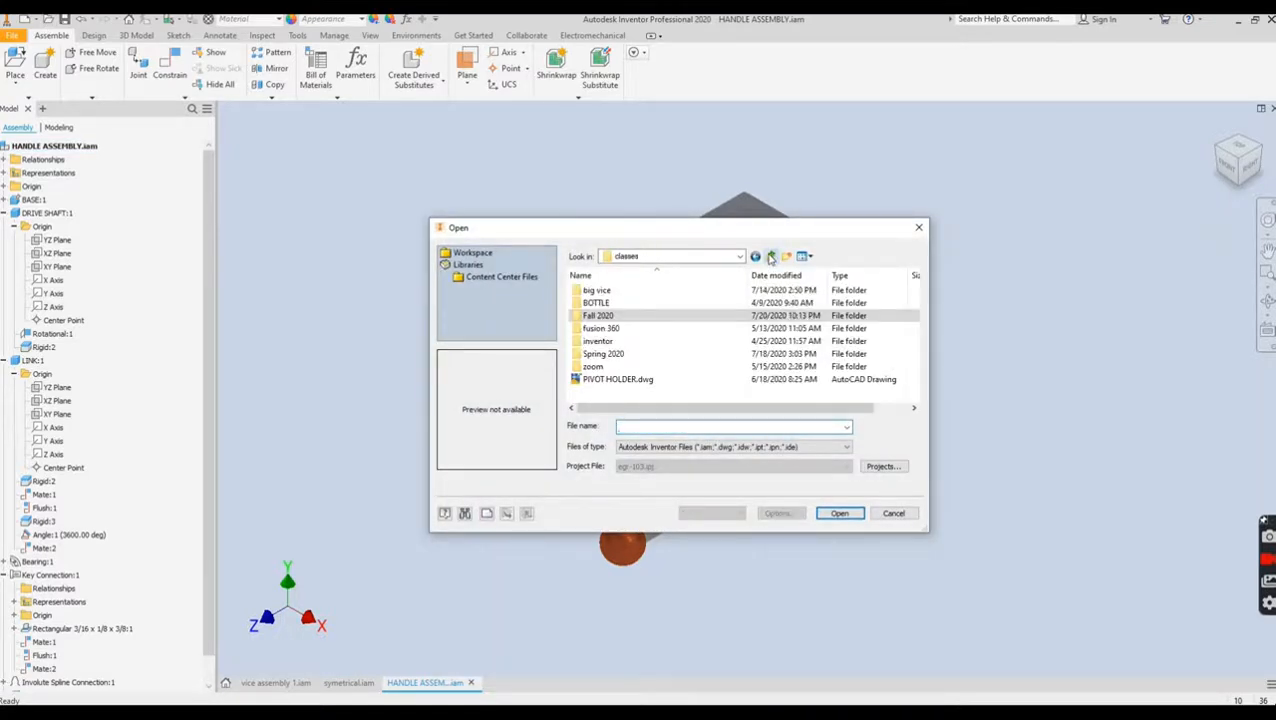
pyautogui.click(771, 256)
pyautogui.doubleClick(600, 364)
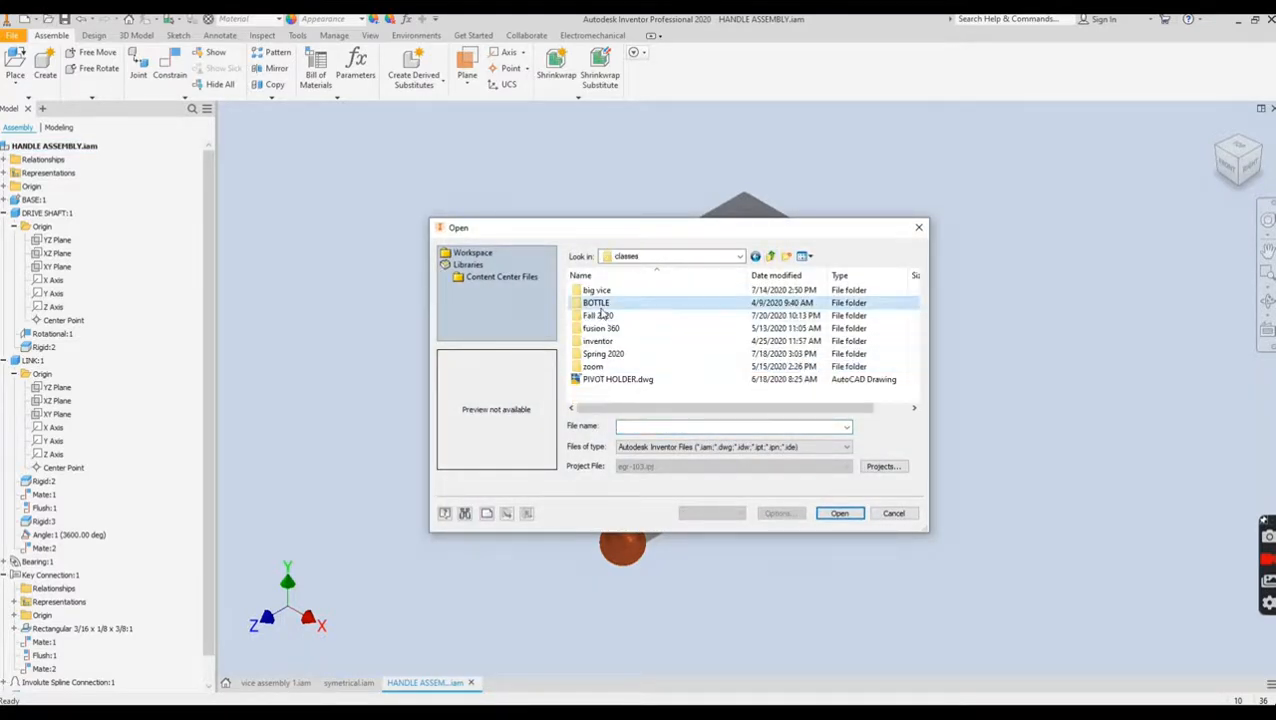
pyautogui.doubleClick(600, 315)
pyautogui.doubleClick(604, 316)
pyautogui.scroll(-5, 609, 330)
pyautogui.scroll(1, 636, 353)
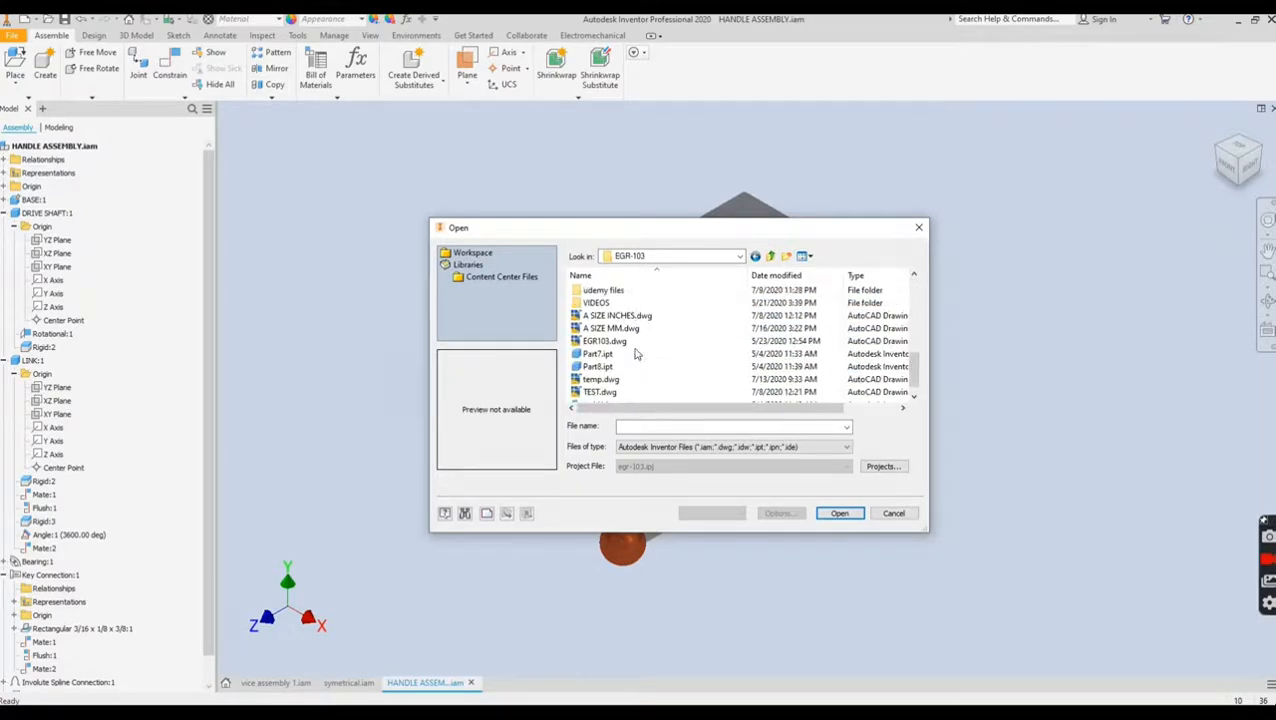
pyautogui.click(620, 316)
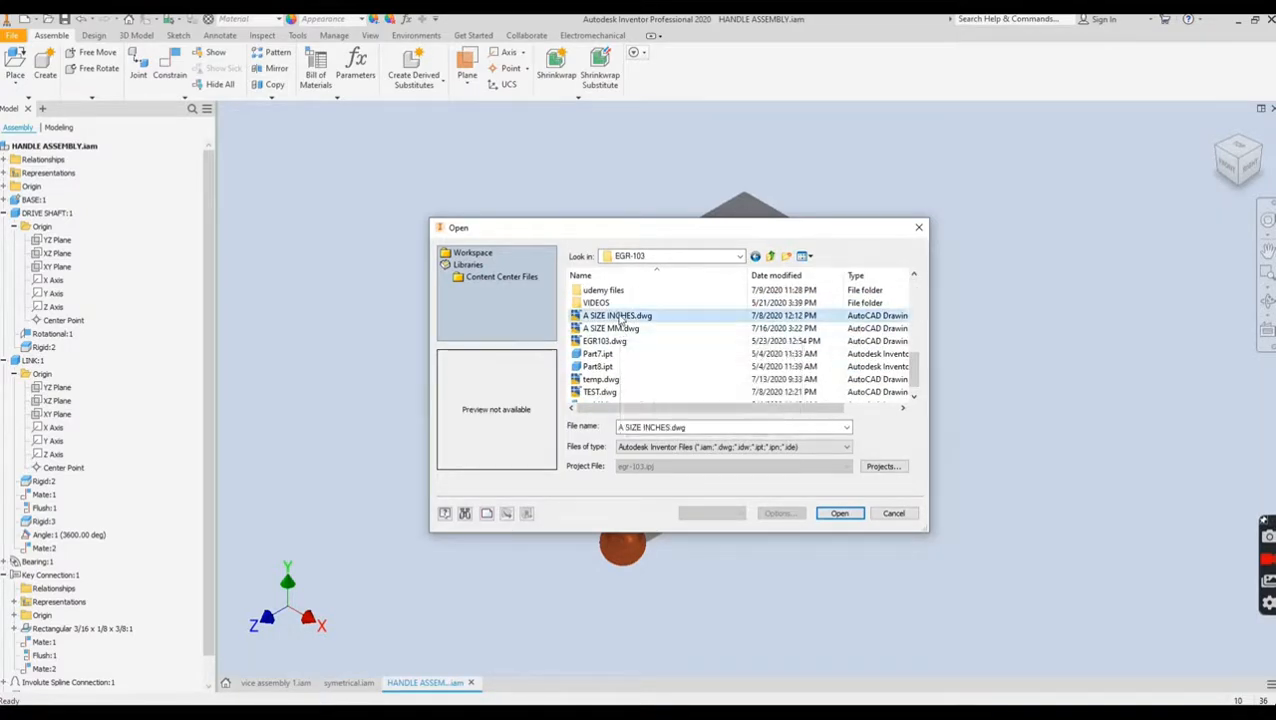
pyautogui.click(839, 513)
pyautogui.click(601, 439)
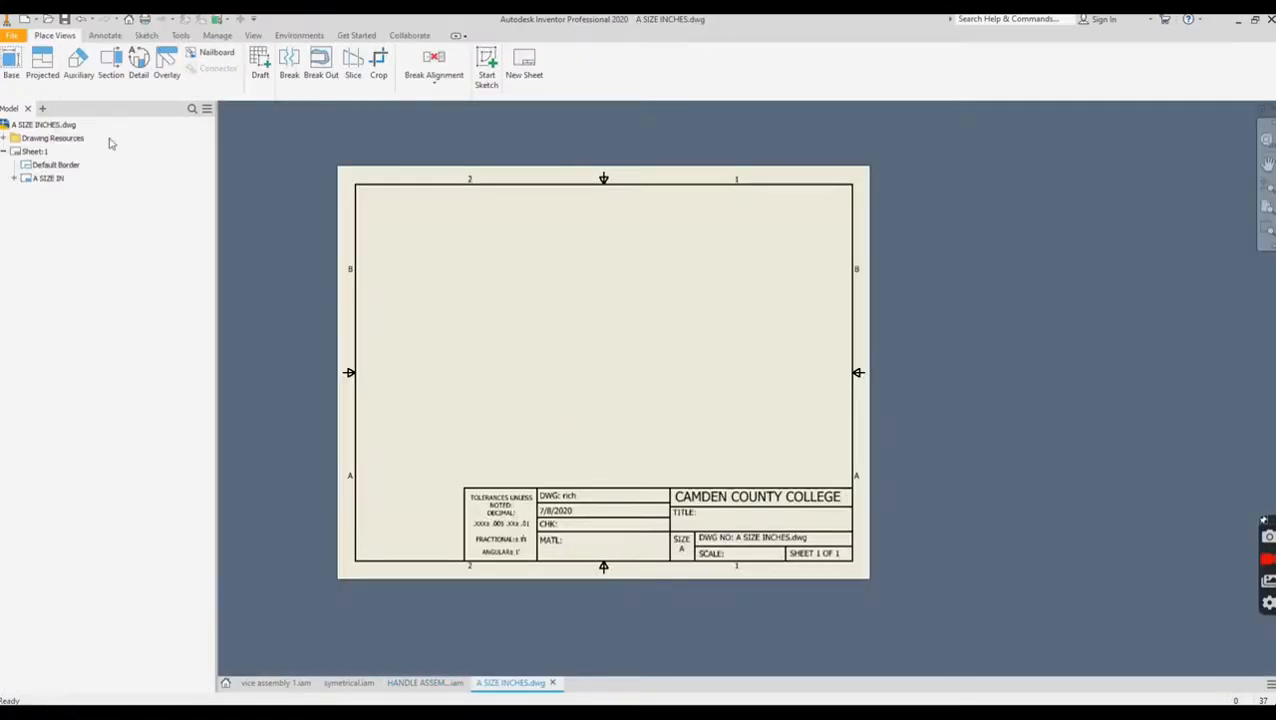
# - Change the size of Sheet:1 to B
pyautogui.rightClick(36, 156)
pyautogui.click(72, 264)
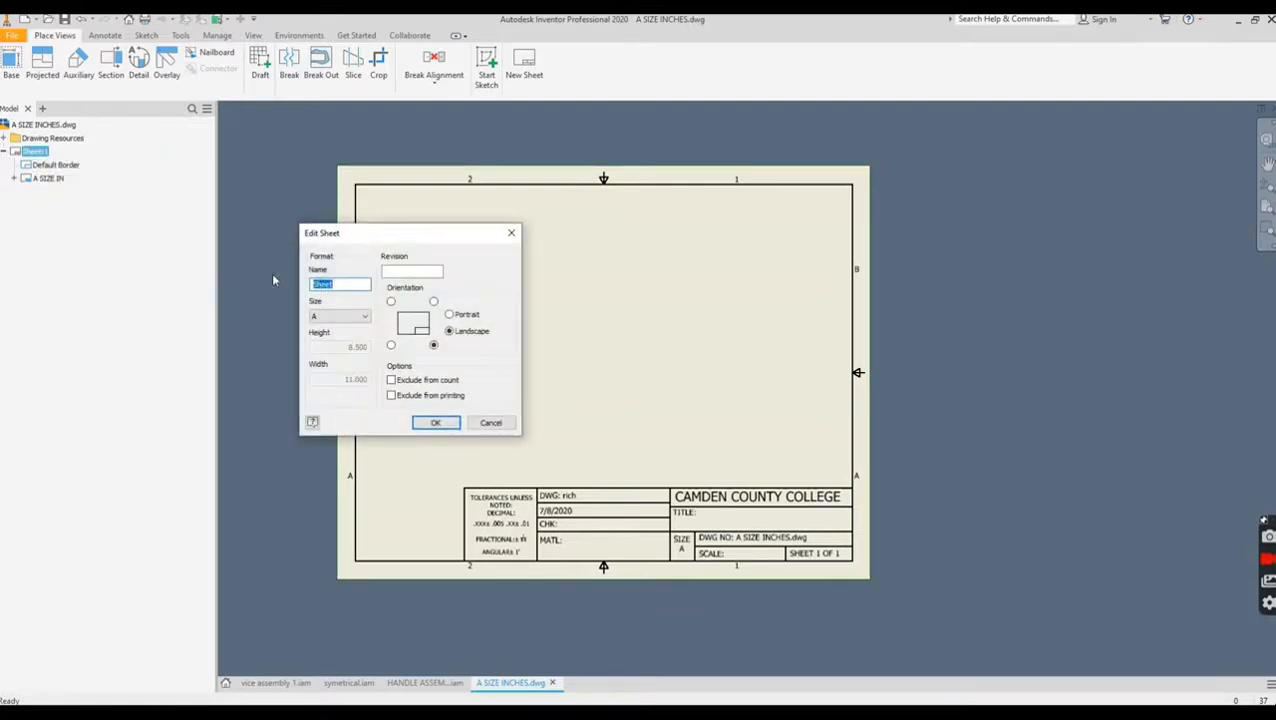
pyautogui.click(367, 316)
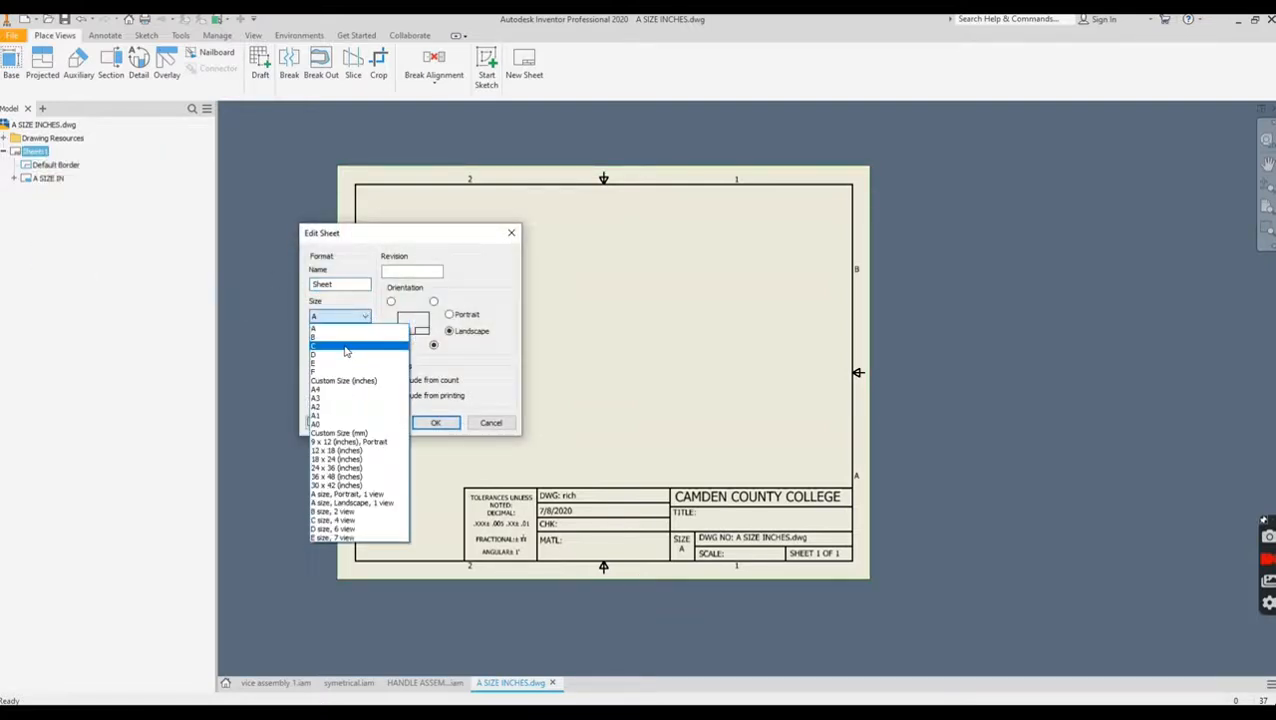
pyautogui.click(340, 336)
pyautogui.click(427, 423)
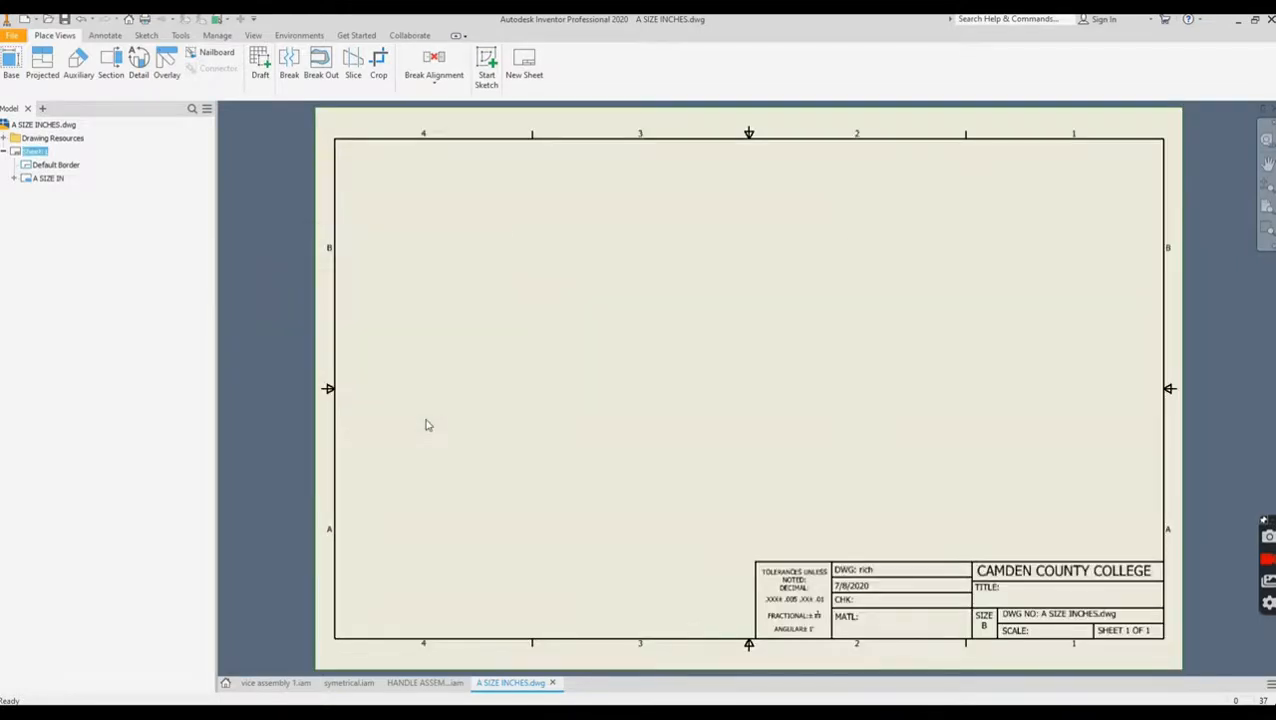
# - Place a 1/2-scale base view of the handle assembly's front, rotated 90° clockwise, with a projected side view and an isometric view
pyautogui.click(9, 62)
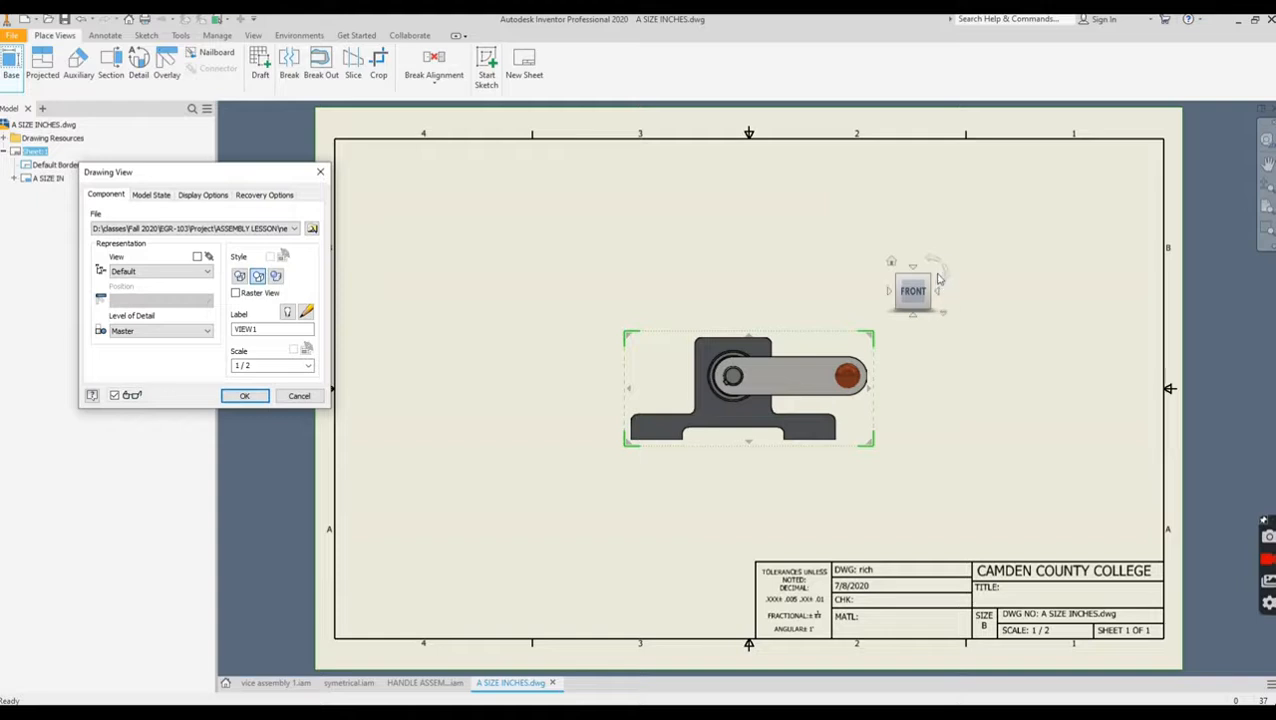
pyautogui.click(946, 272)
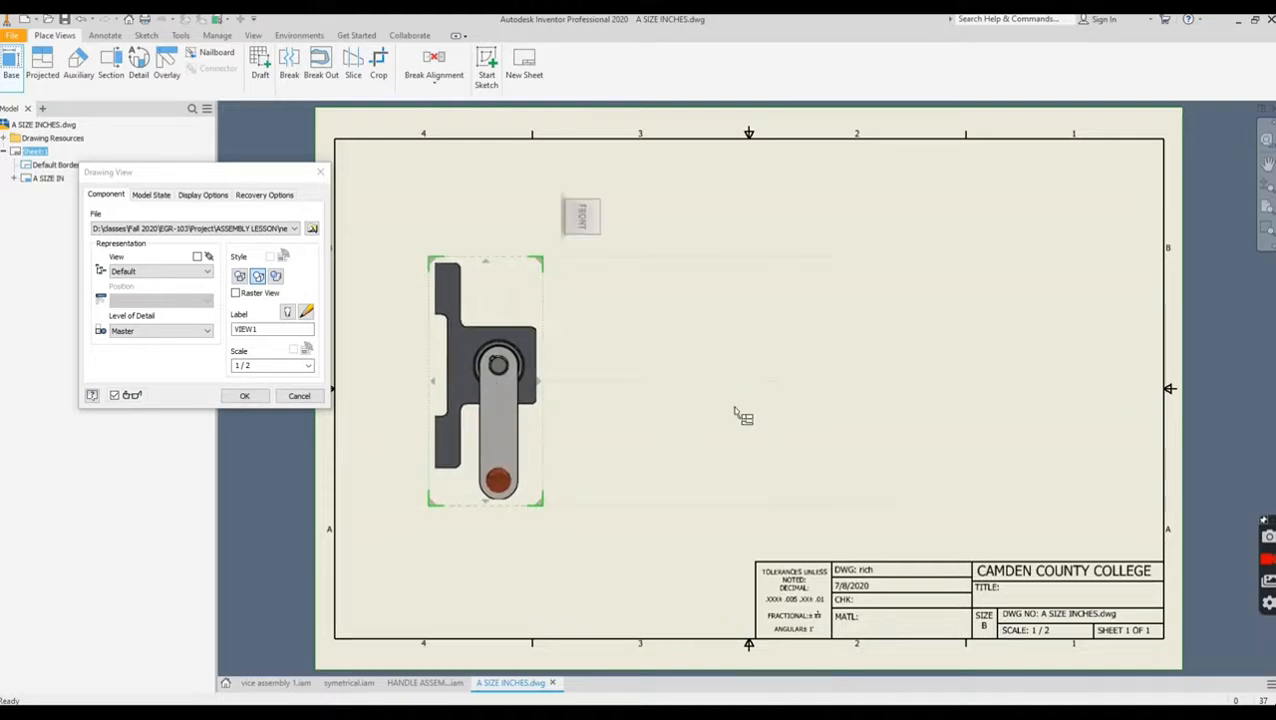
pyautogui.click(798, 428)
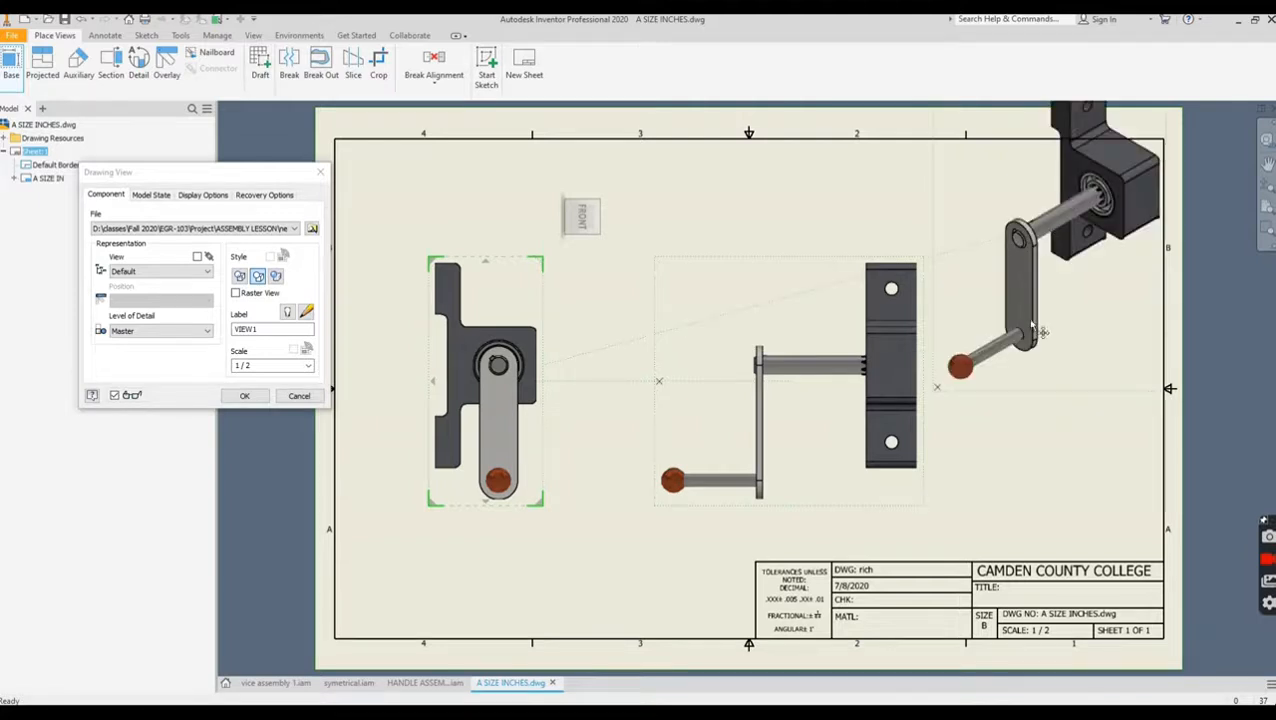
pyautogui.click(1035, 360)
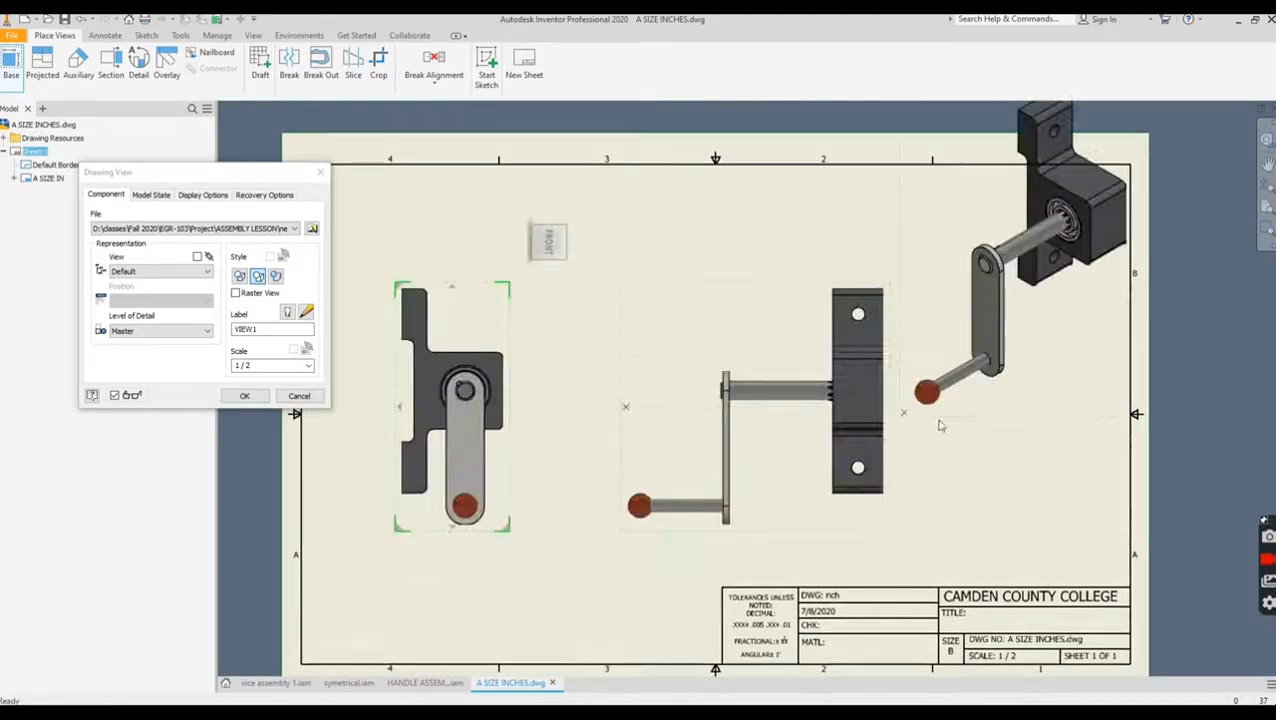
pyautogui.click(244, 396)
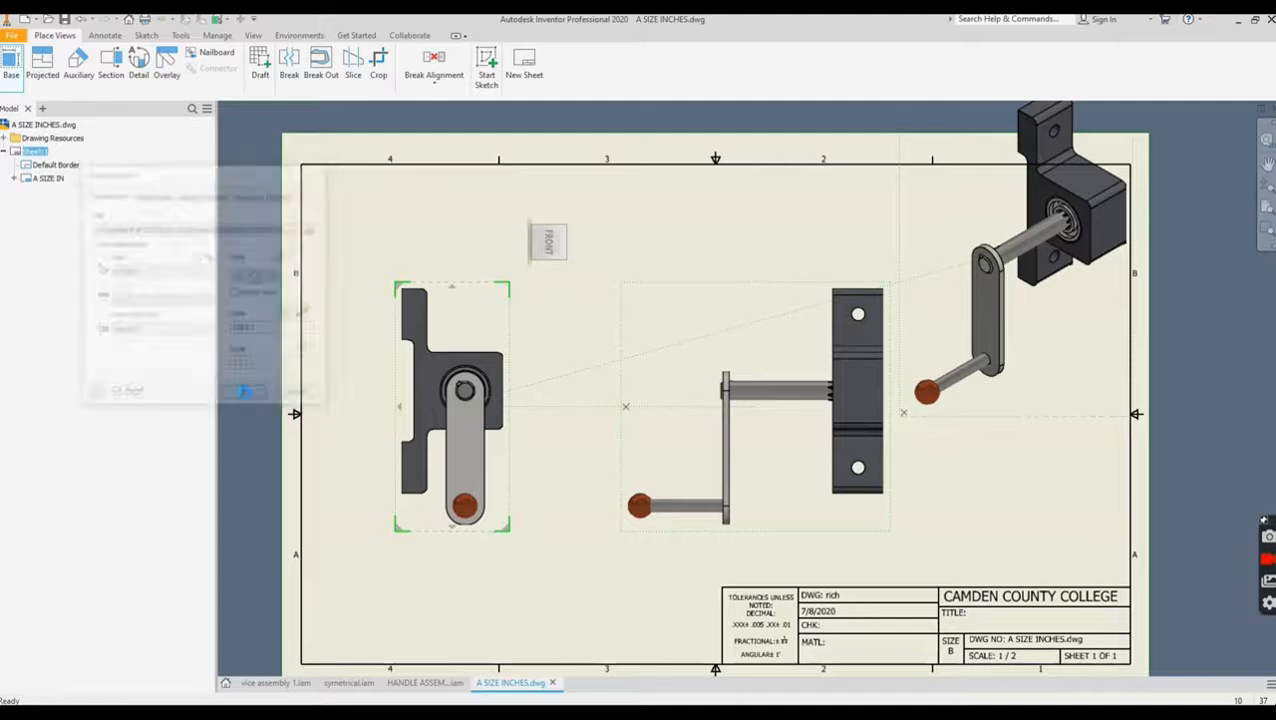
# - Move the side view closer to the front view and lower the isometric view inside the sheet border
pyautogui.moveTo(659, 543); pyautogui.dragTo(659, 542)
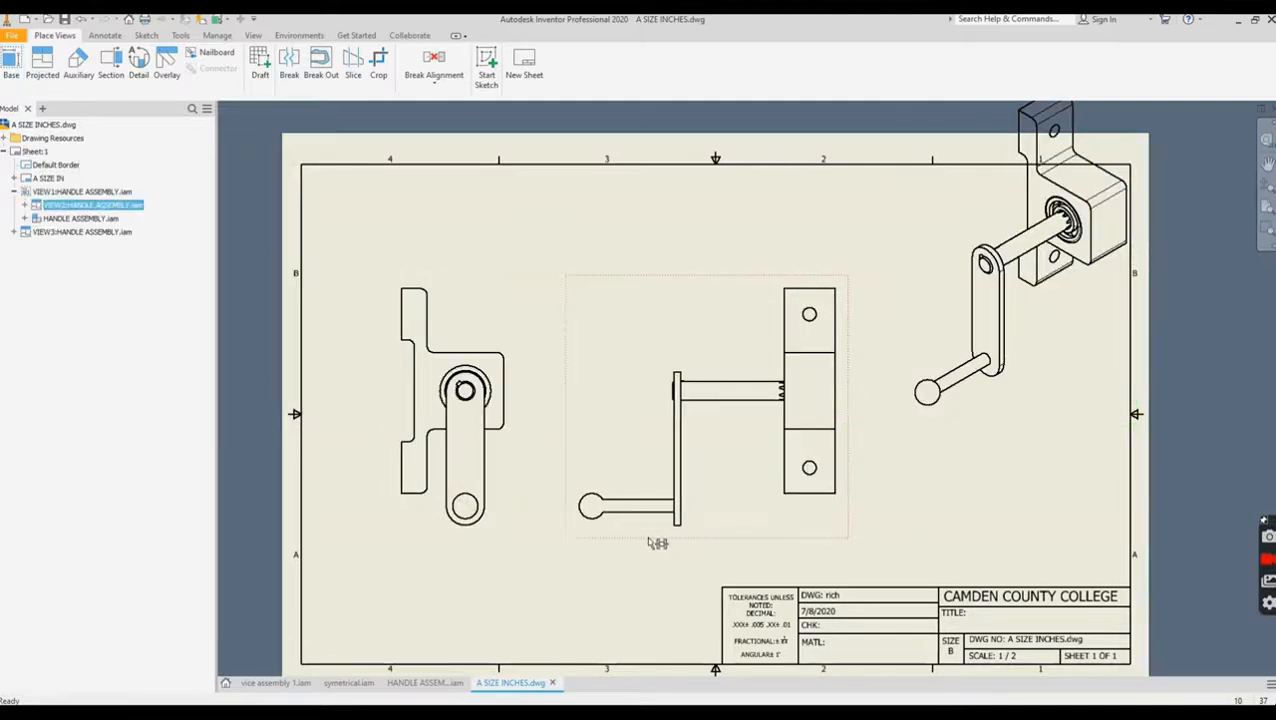
pyautogui.moveTo(953, 441); pyautogui.dragTo(953, 500)
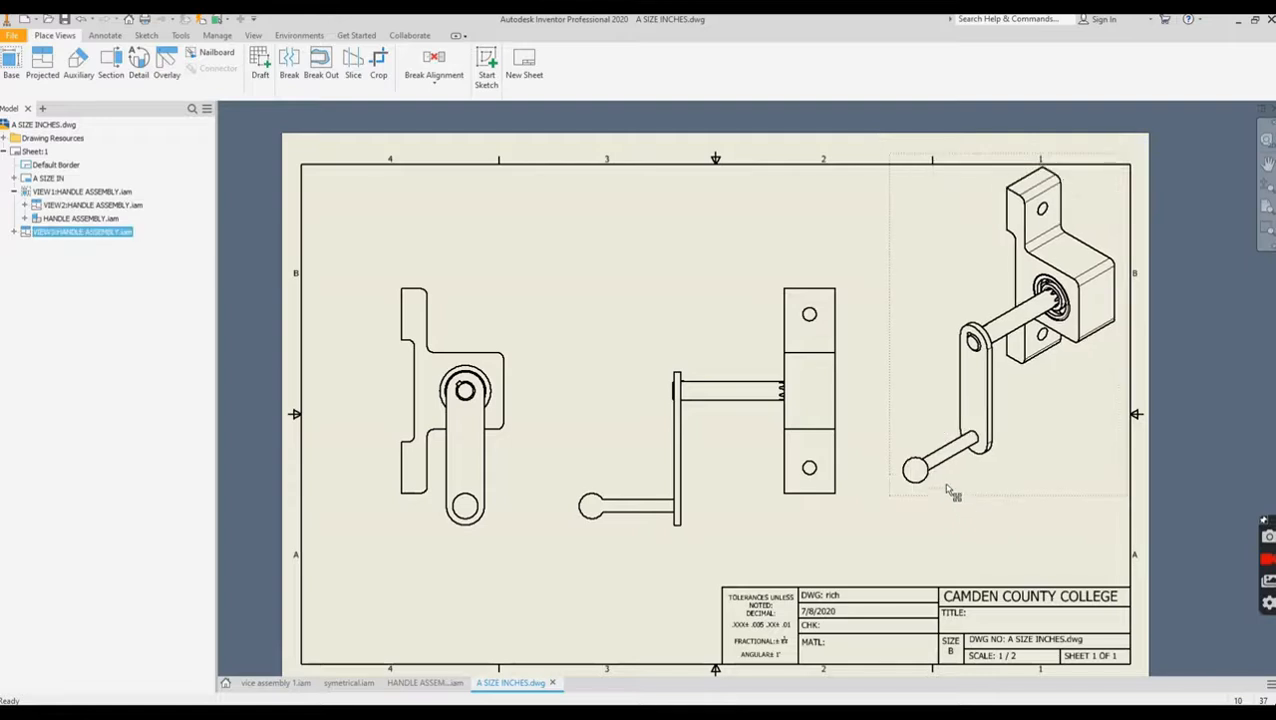
pyautogui.moveTo(661, 541); pyautogui.dragTo(612, 543)
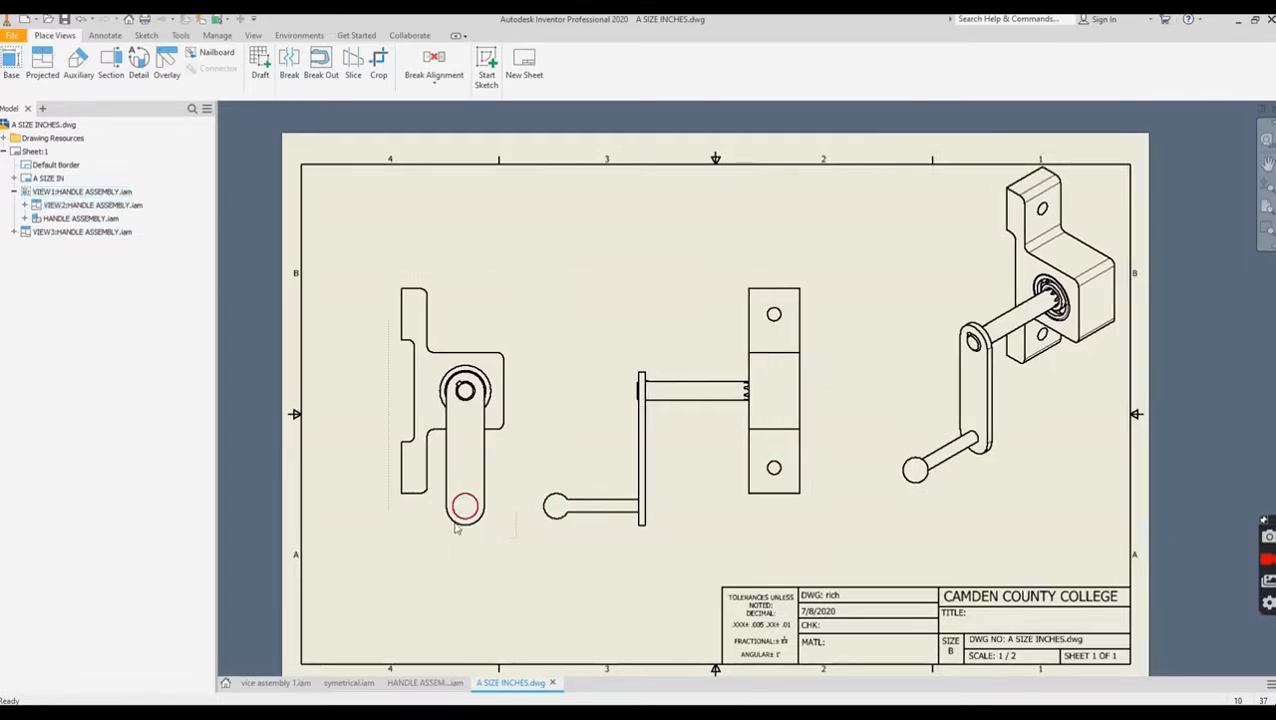
# - Turn on the tangent edges display for the base view
pyautogui.doubleClick(396, 496)
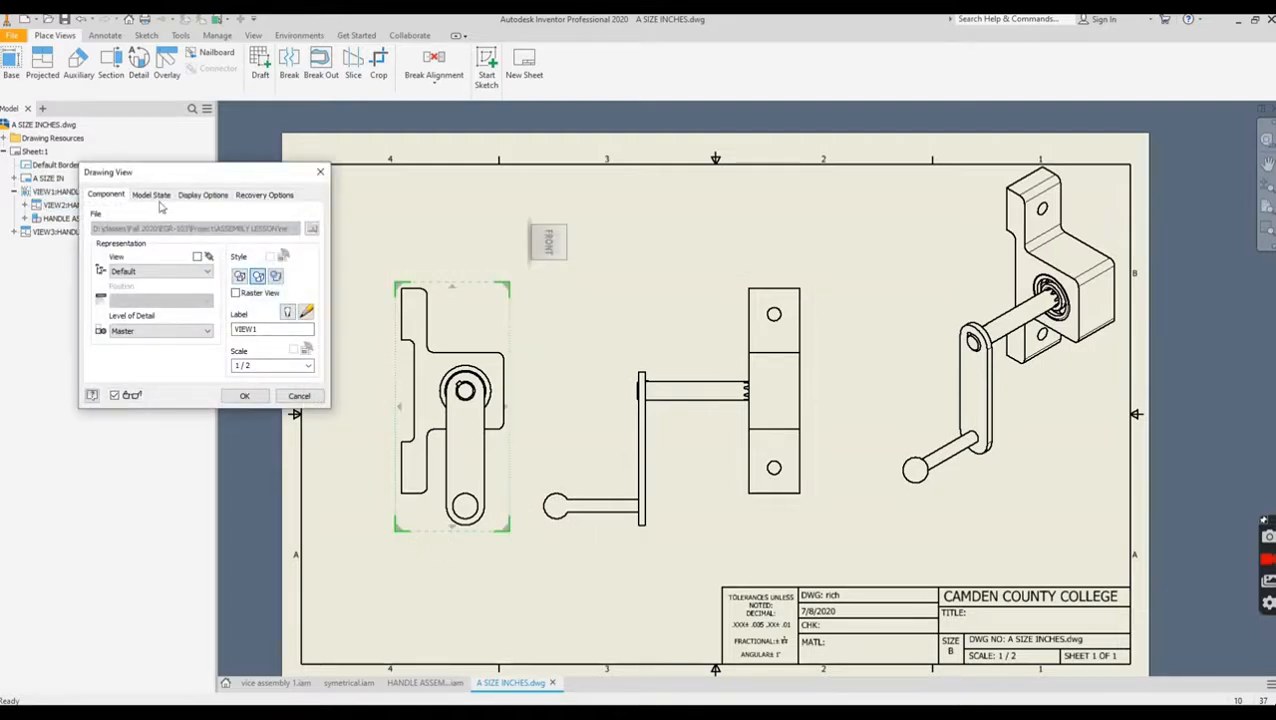
pyautogui.click(204, 196)
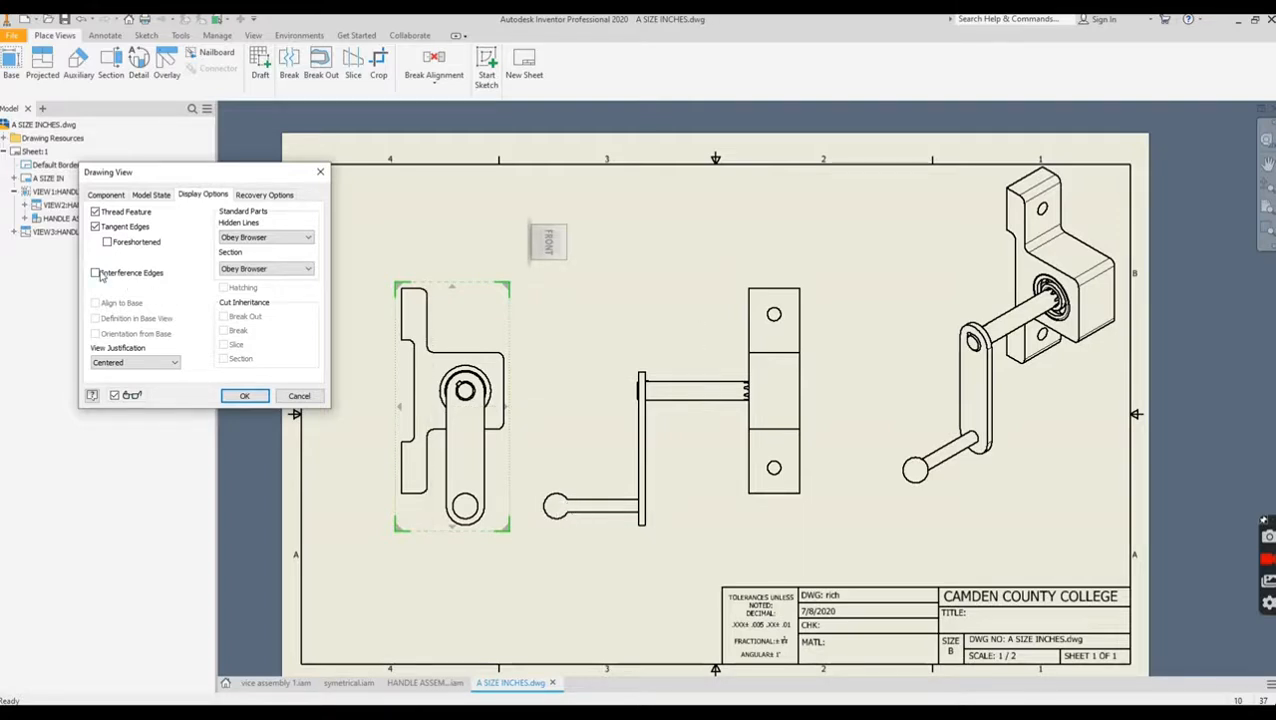
pyautogui.click(248, 395)
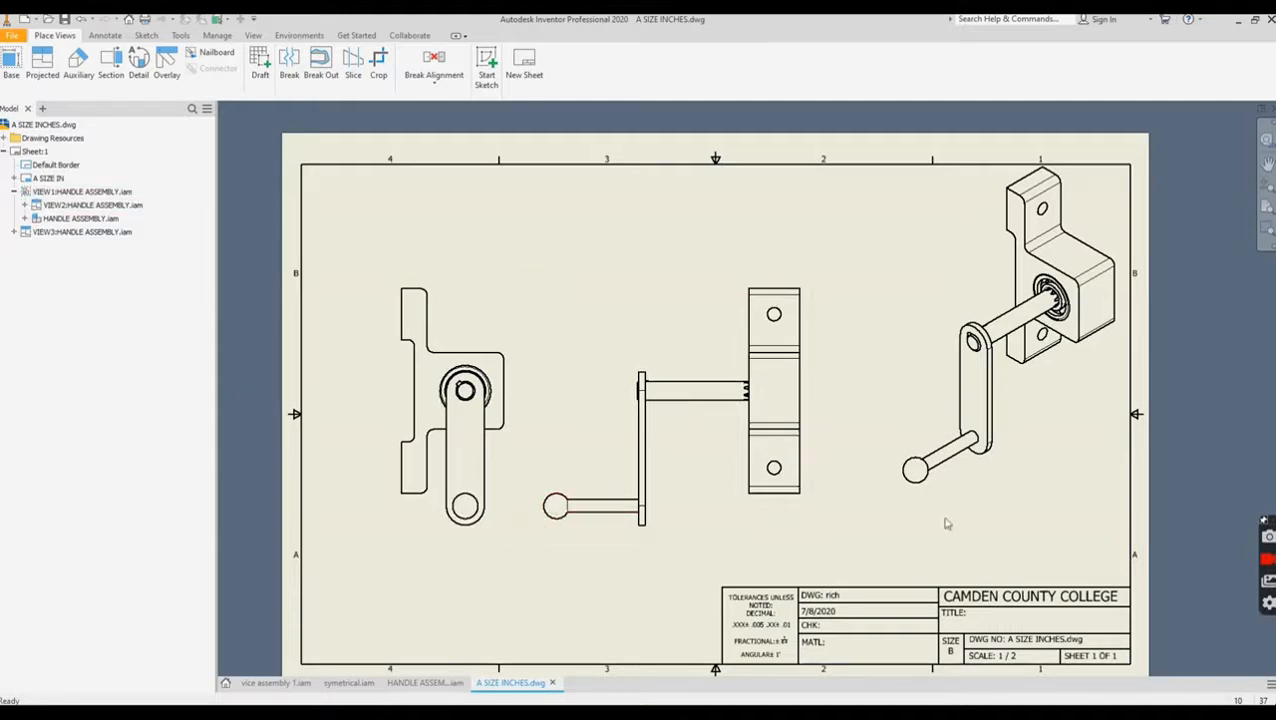
# - Set the isometric view to the shaded style and move the front view up and left on the sheet
pyautogui.doubleClick(997, 500)
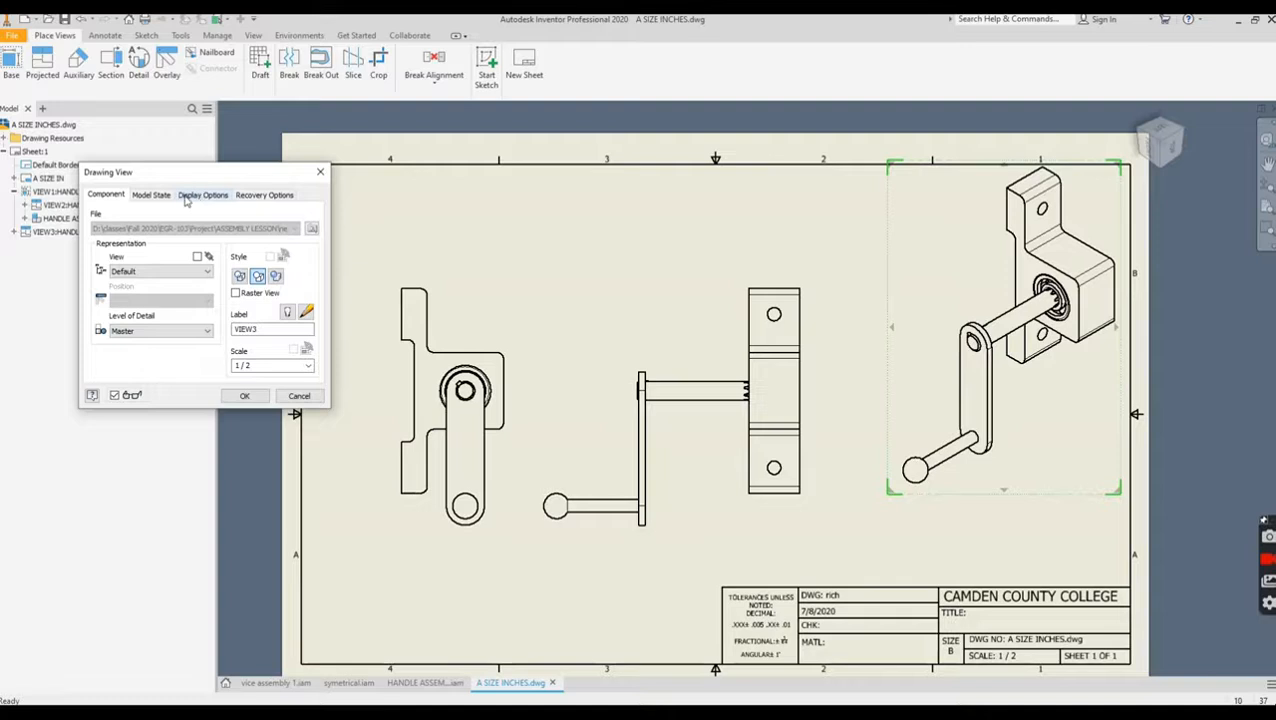
pyautogui.click(279, 281)
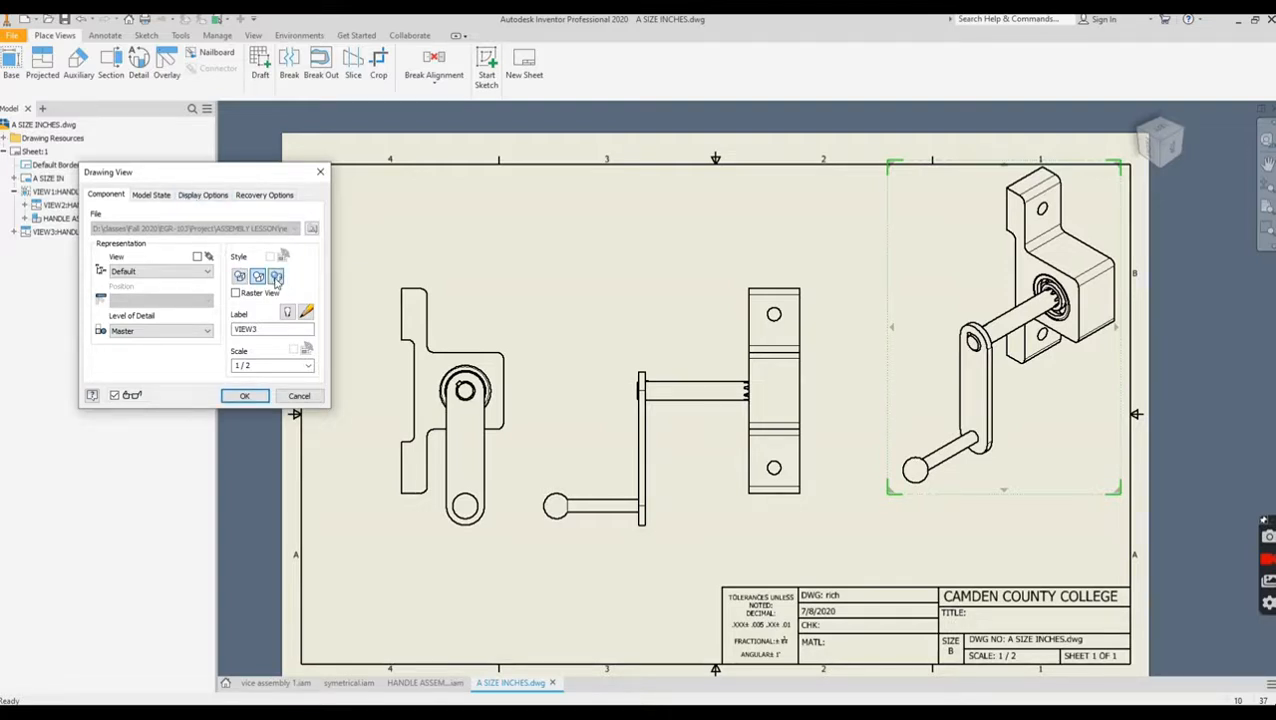
pyautogui.click(244, 395)
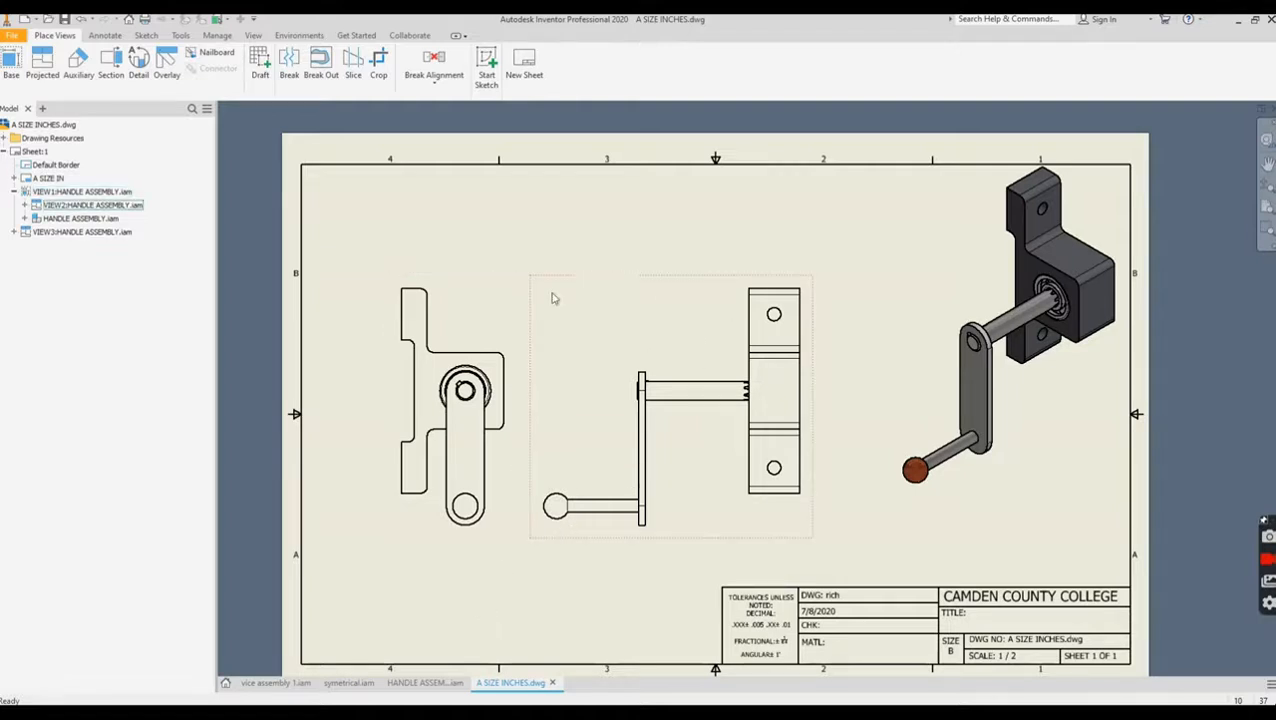
pyautogui.moveTo(441, 333); pyautogui.dragTo(405, 211)
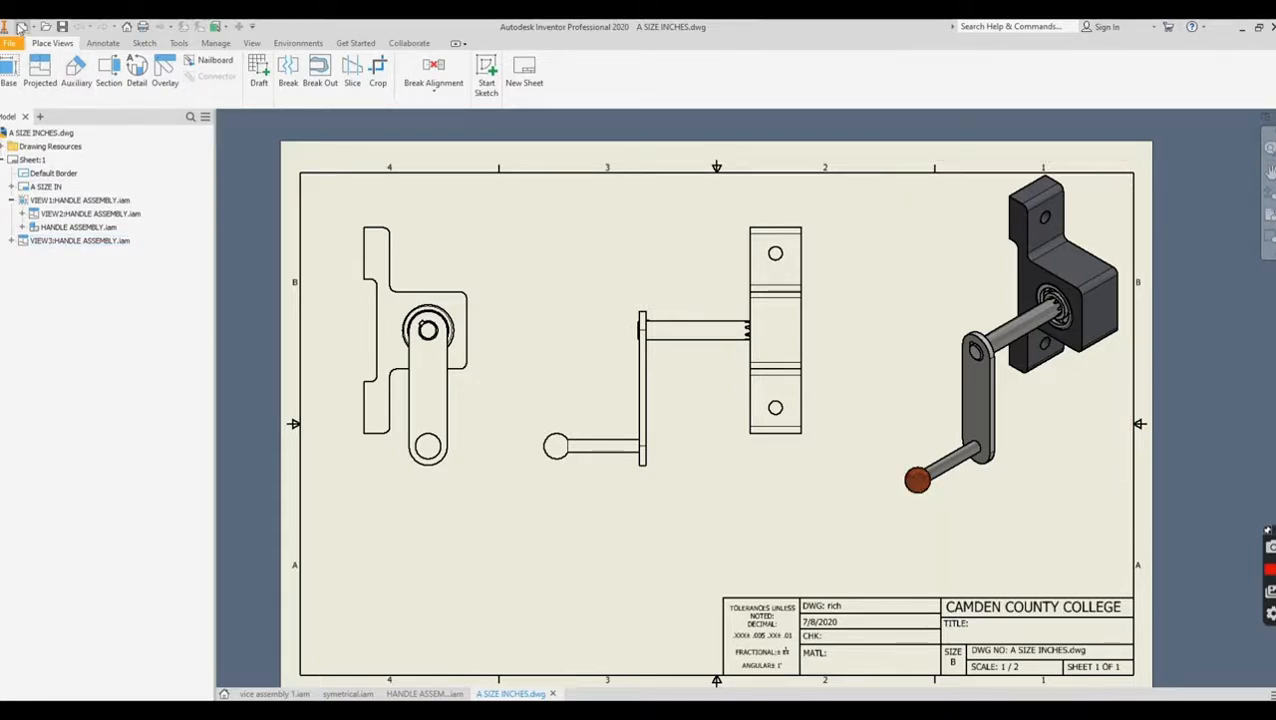
# - Create a presentation from the Standard (in).ipn template and insert HANDLE ASSEMBLY.iam from the new demos folder
pyautogui.hotkey('ctrl', 'n')
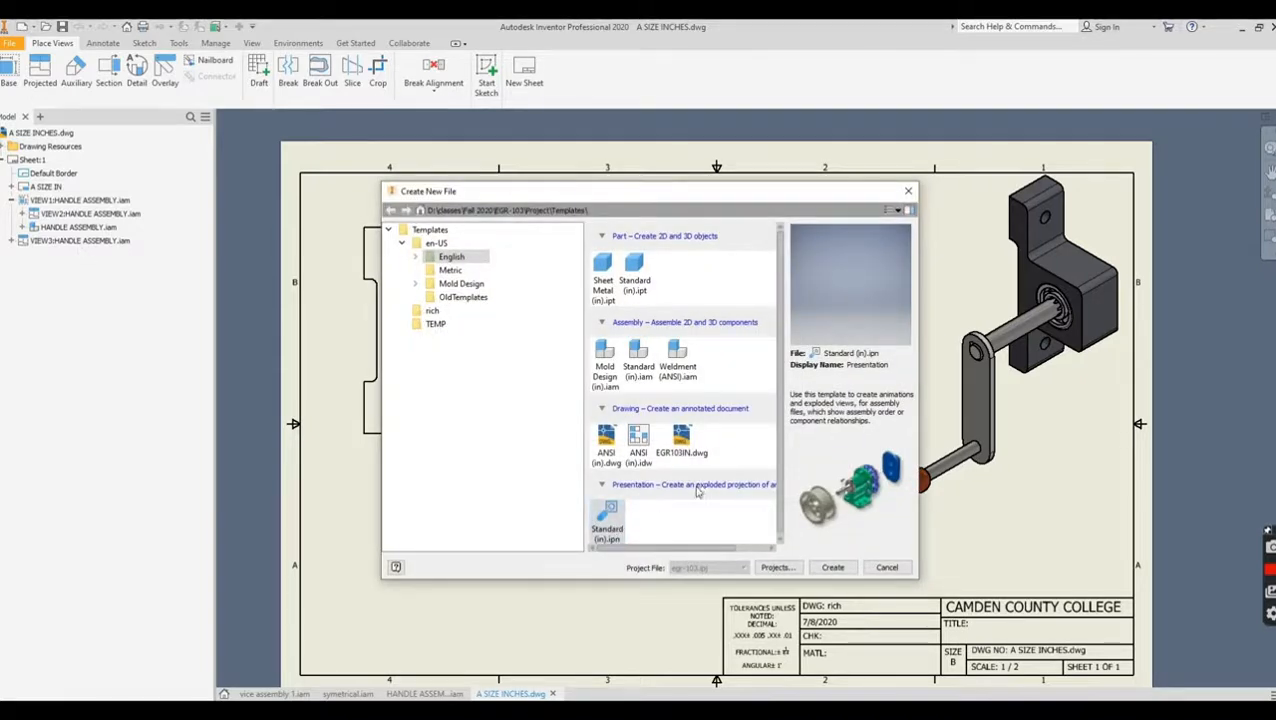
pyautogui.moveTo(690, 548); pyautogui.dragTo(650, 553)
pyautogui.click(826, 567)
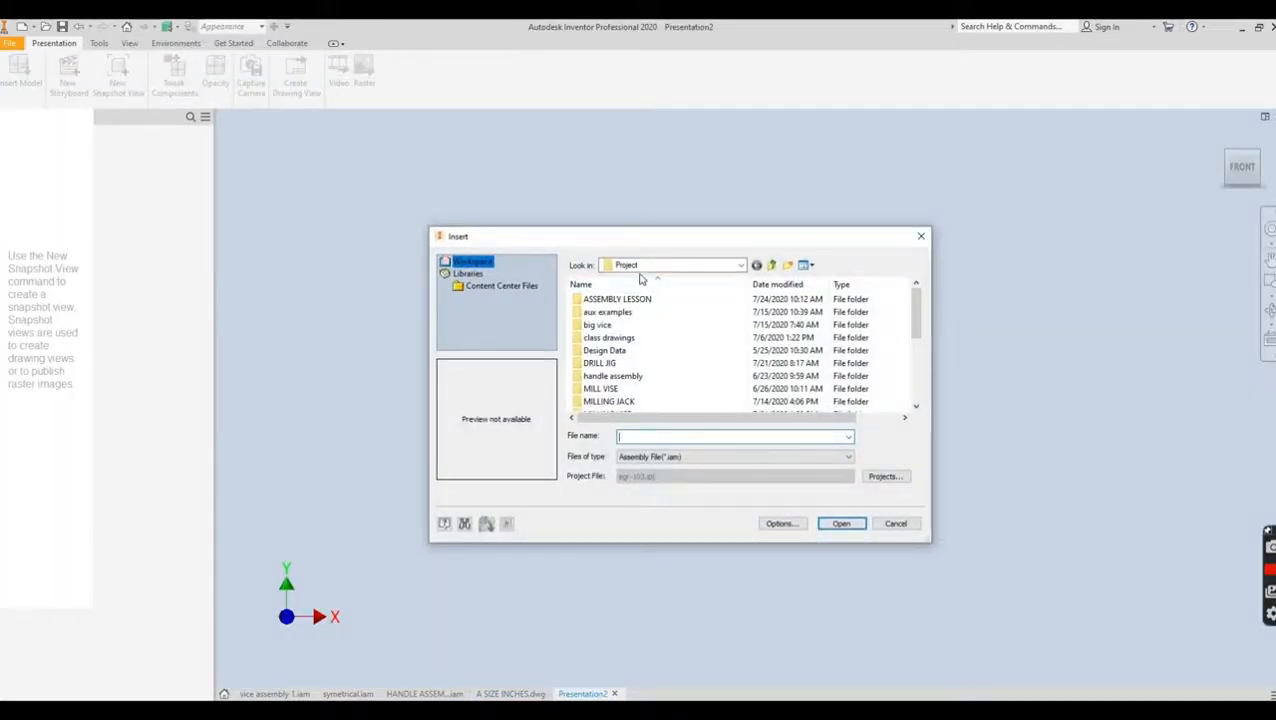
pyautogui.doubleClick(628, 299)
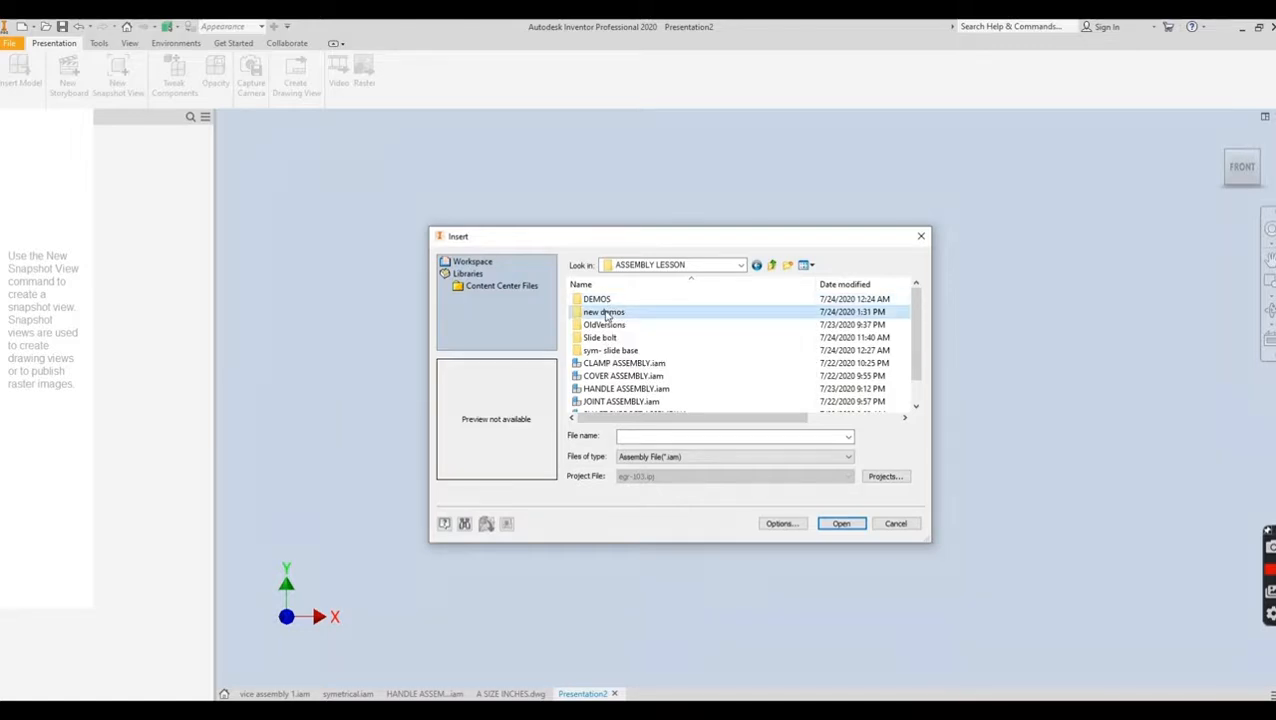
pyautogui.doubleClick(606, 313)
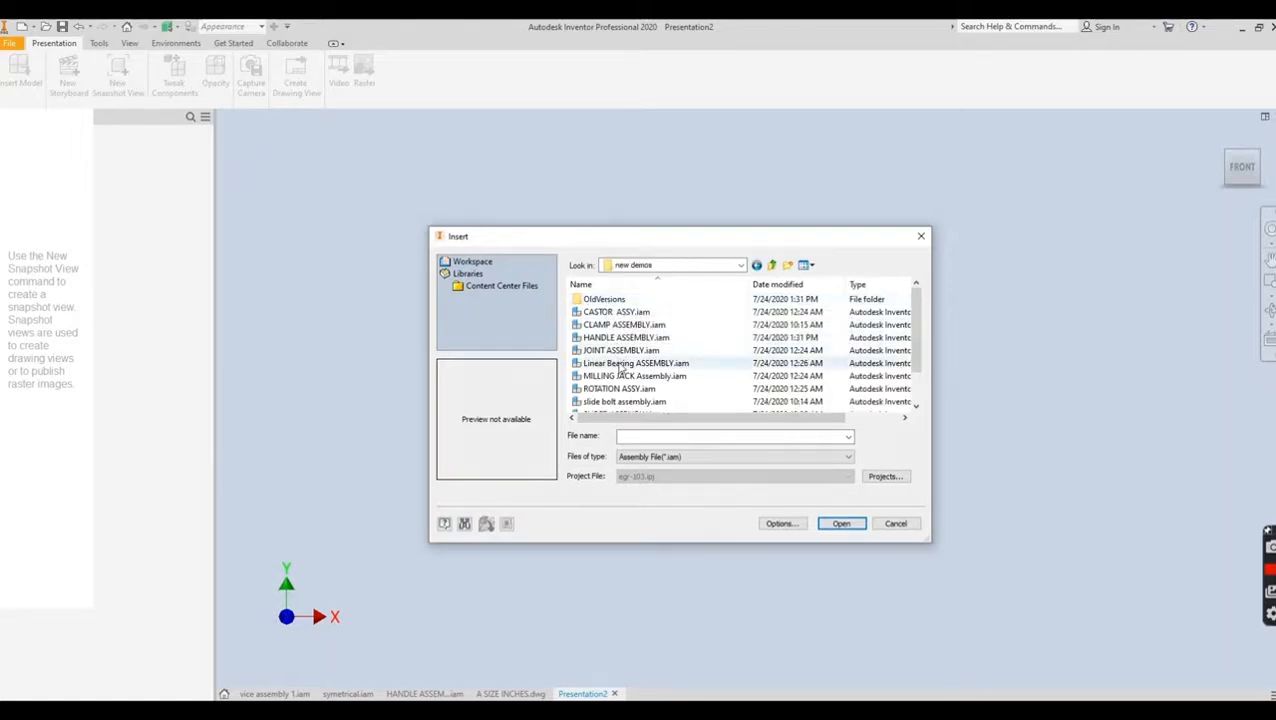
pyautogui.scroll(-1, 637, 360)
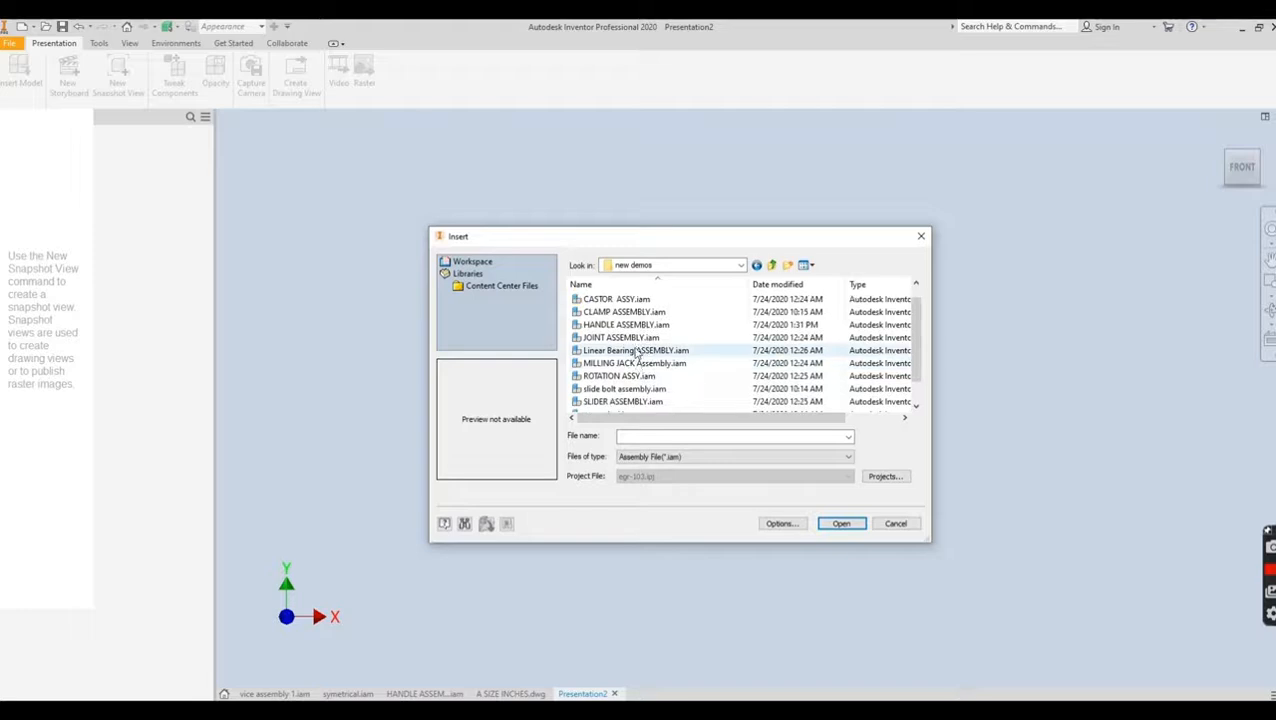
pyautogui.click(626, 324)
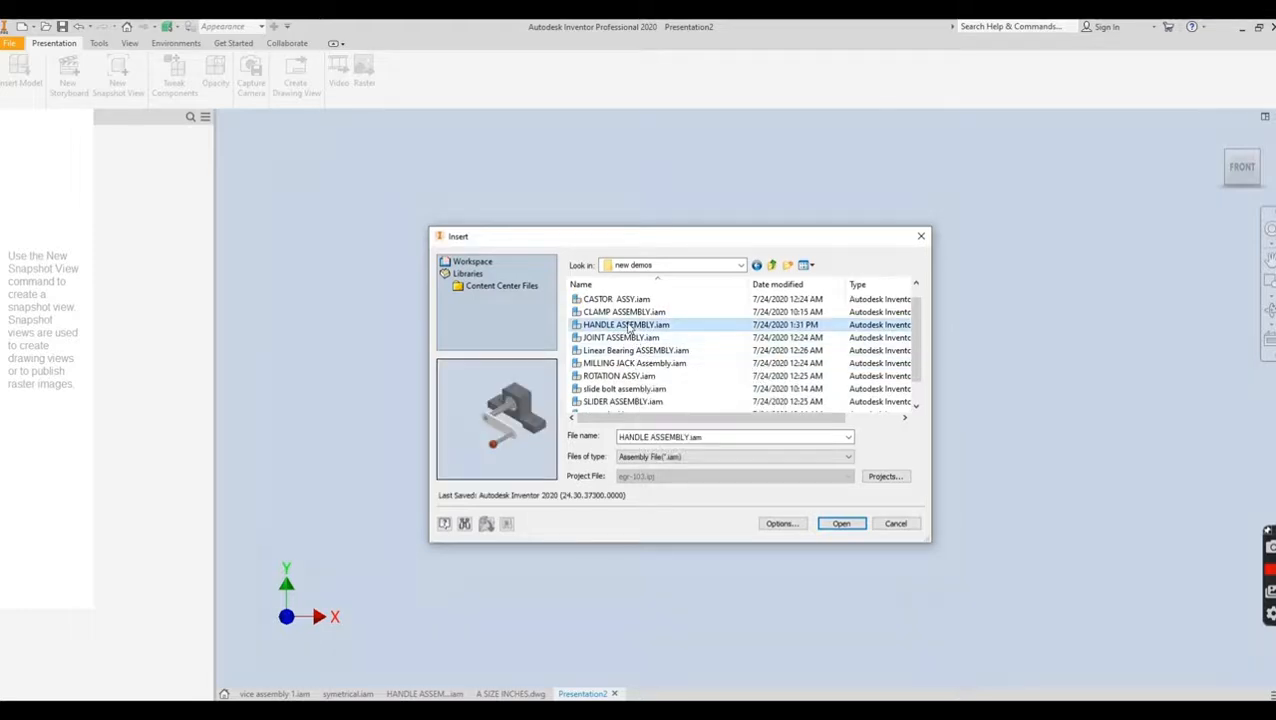
pyautogui.click(841, 523)
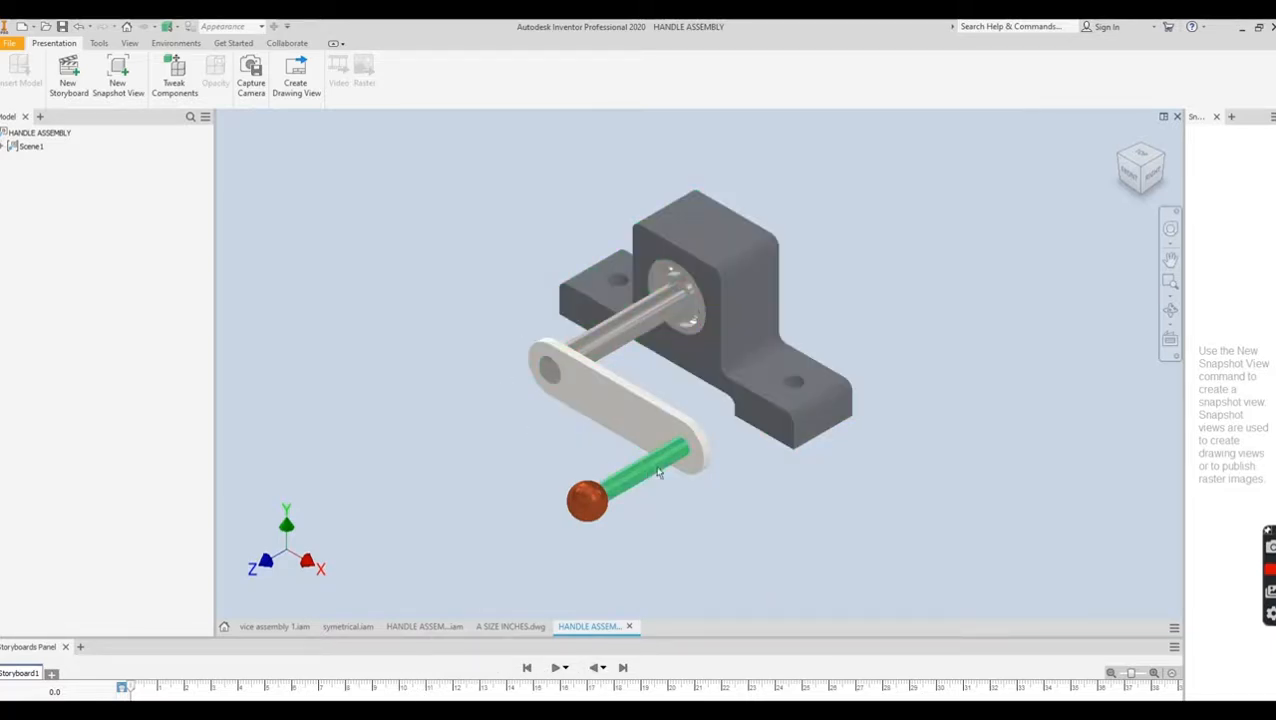
# - Tweak the base upward about 0.079 in along Y
pyautogui.scroll(5, 552, 370)
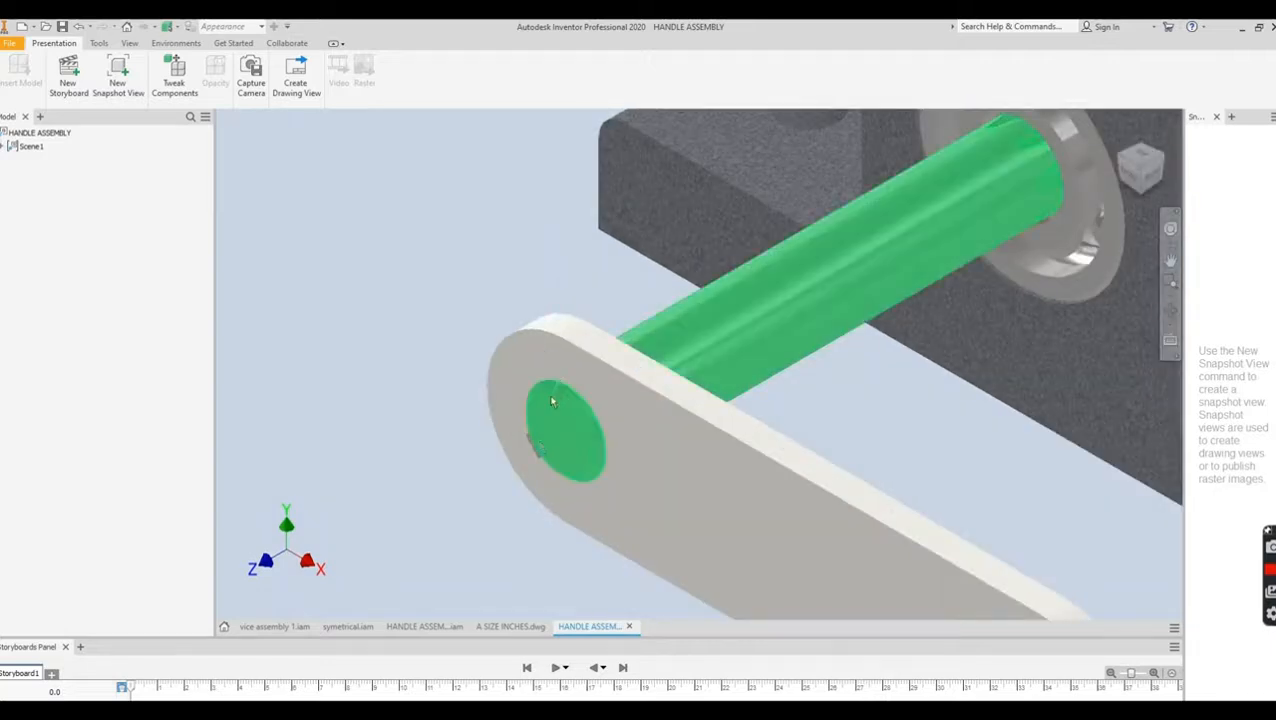
pyautogui.scroll(-4, 600, 428)
pyautogui.scroll(-3, 606, 432)
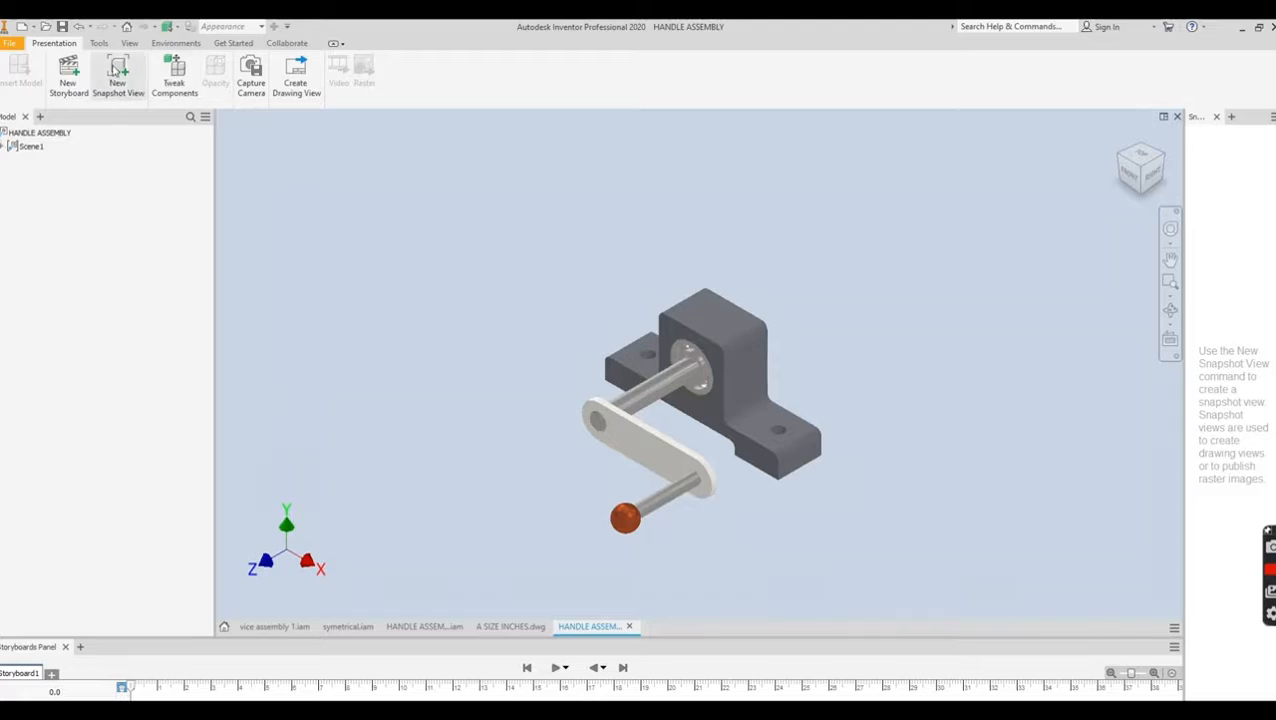
pyautogui.click(177, 79)
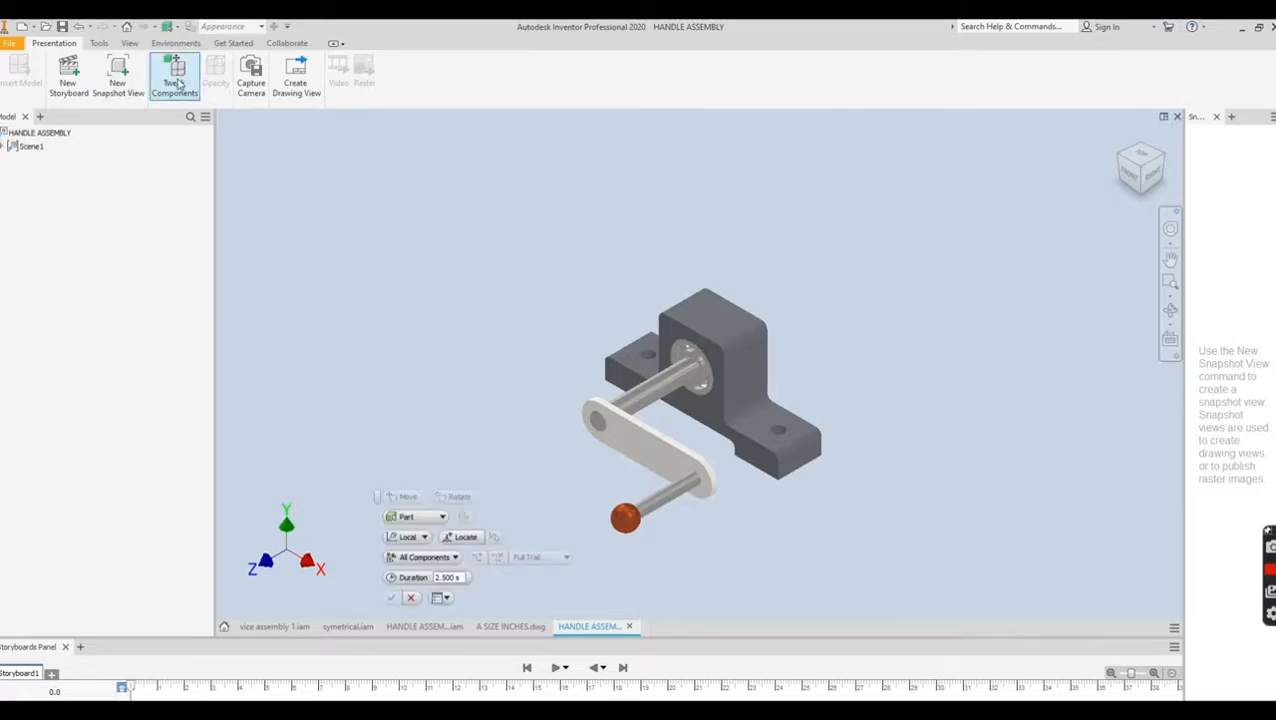
pyautogui.click(738, 322)
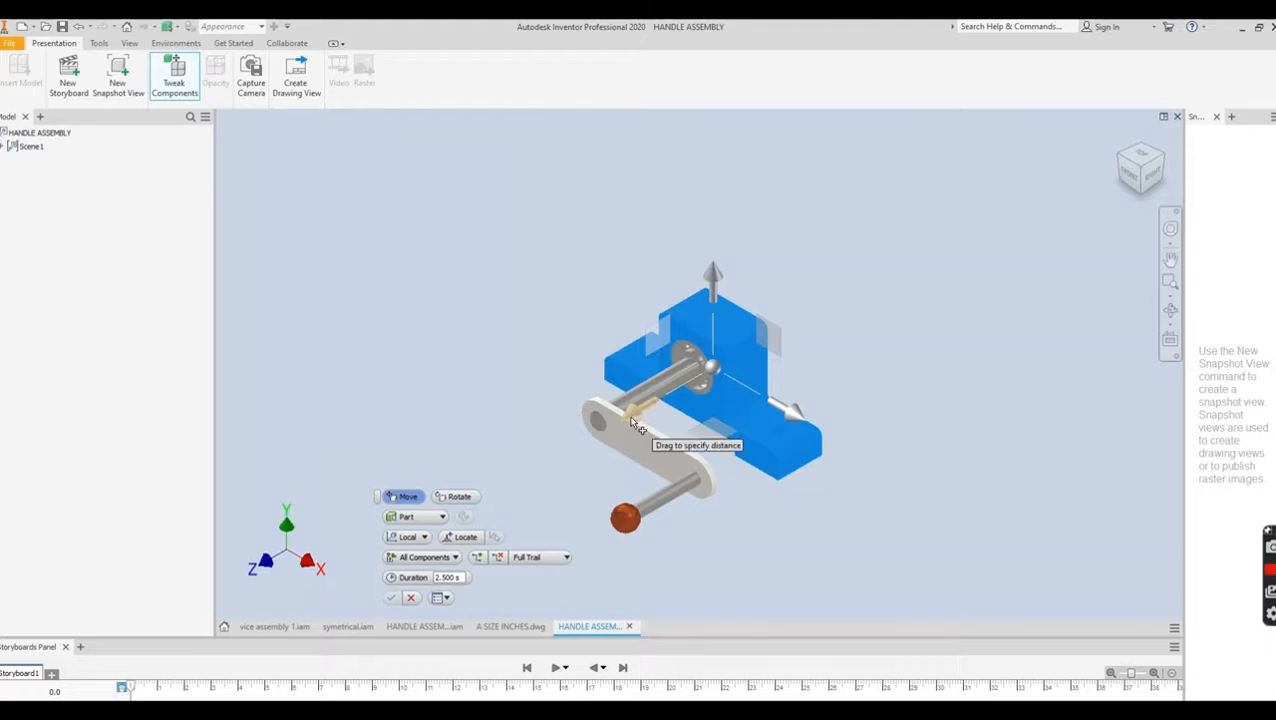
pyautogui.moveTo(713, 277)
pyautogui.mouseDown()
pyautogui.moveTo(712, 171)
pyautogui.moveTo(714, 287)
pyautogui.moveTo(712, 272)
pyautogui.mouseUp()
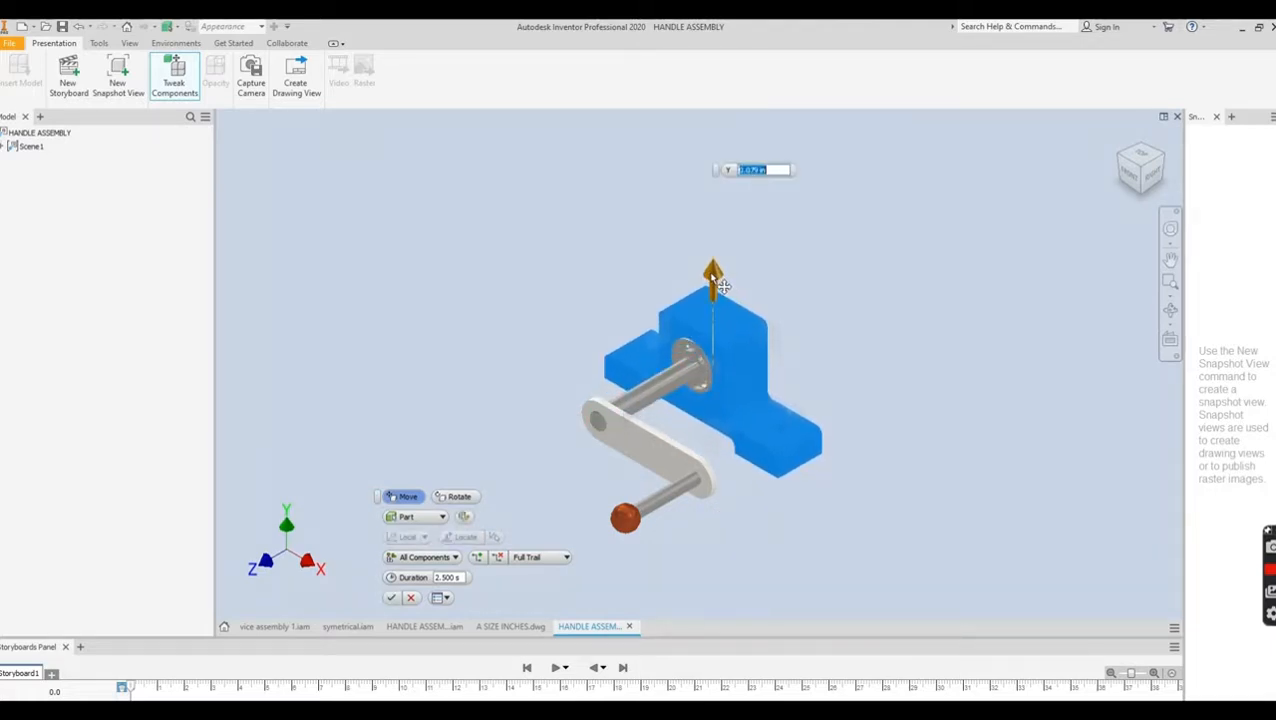
pyautogui.moveTo(800, 415); pyautogui.dragTo(685, 280)
pyautogui.moveTo(485, 331); pyautogui.dragTo(684, 320)
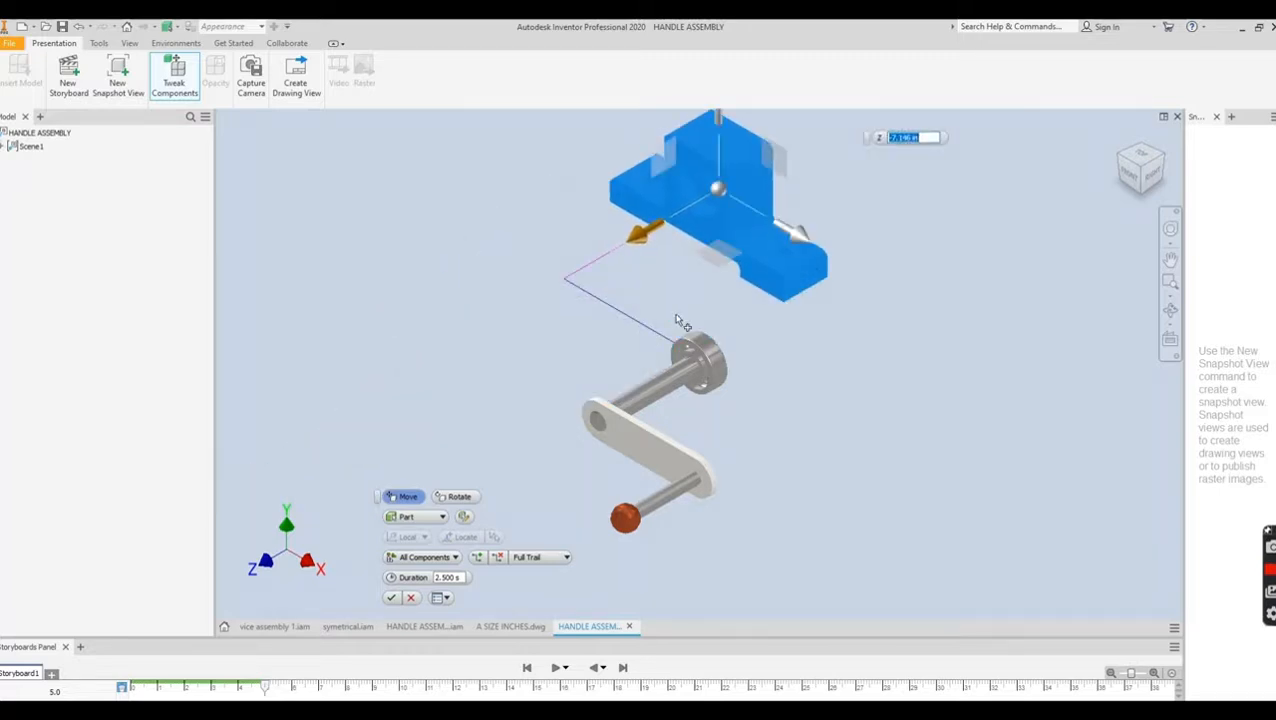
pyautogui.click(410, 598)
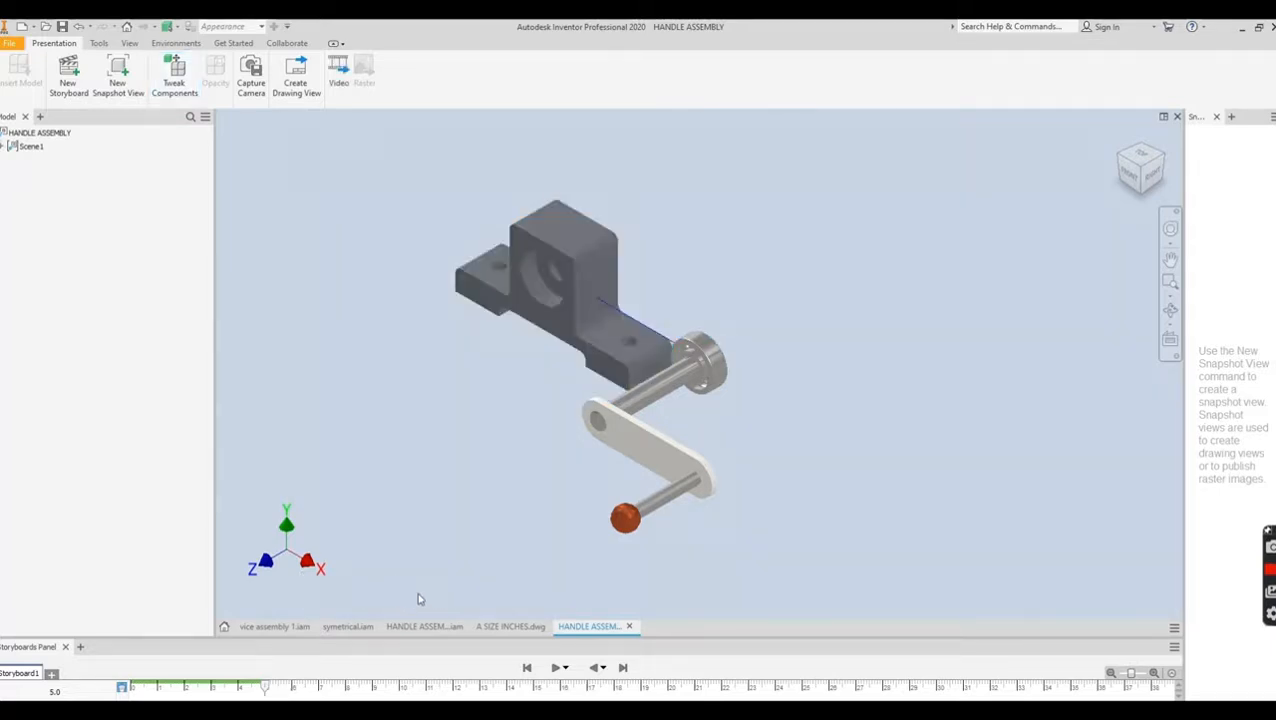
pyautogui.click(78, 28)
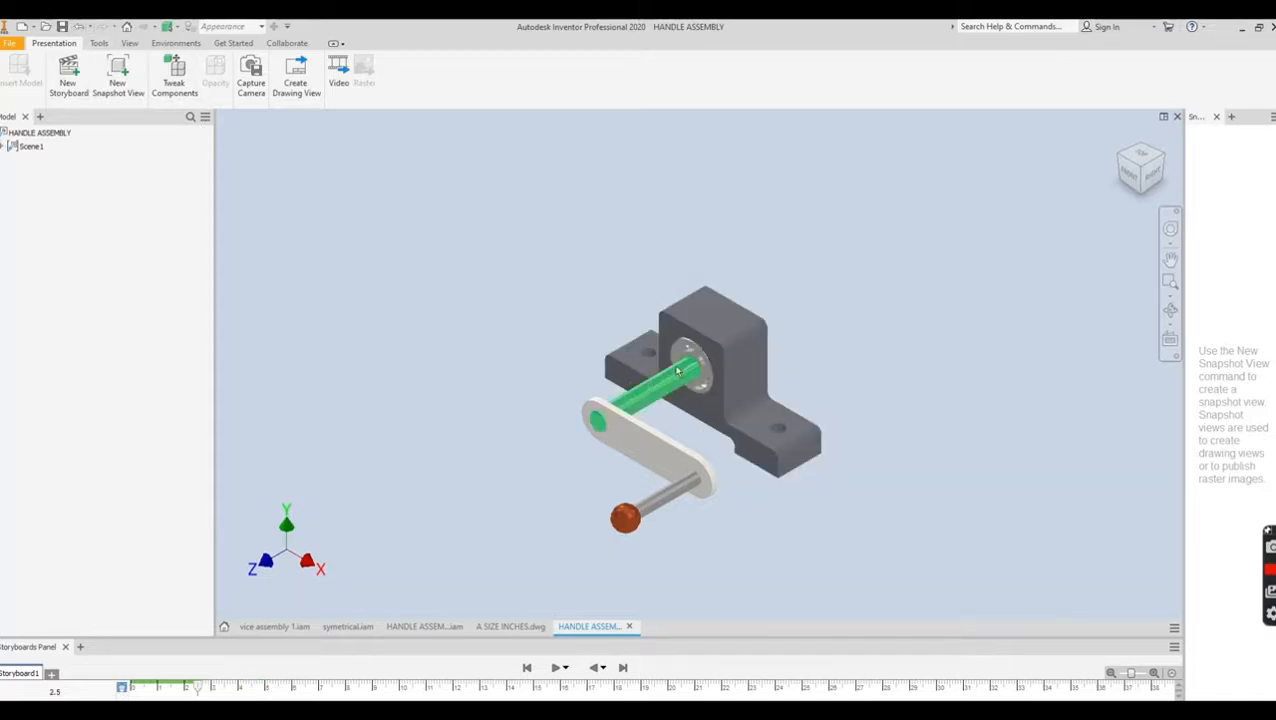
# - Tweak the base about 6.69 in along Z, straight back away from the bearing
pyautogui.click(176, 80)
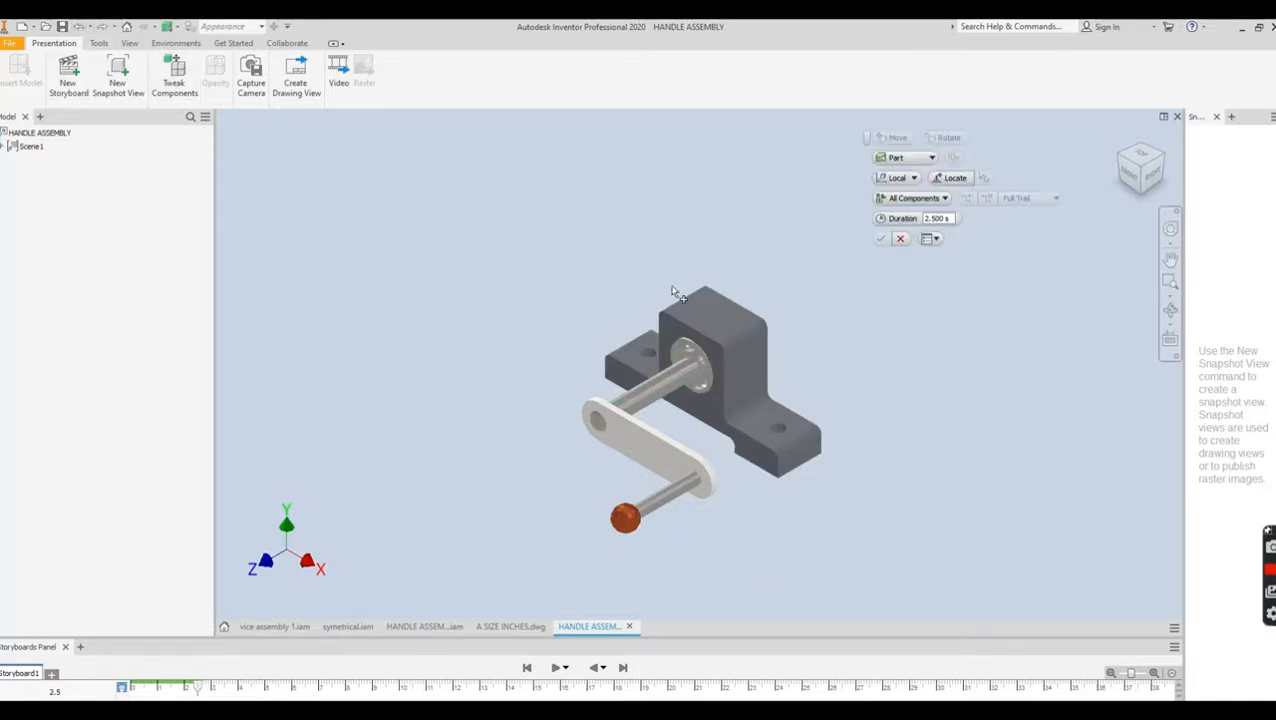
pyautogui.click(706, 310)
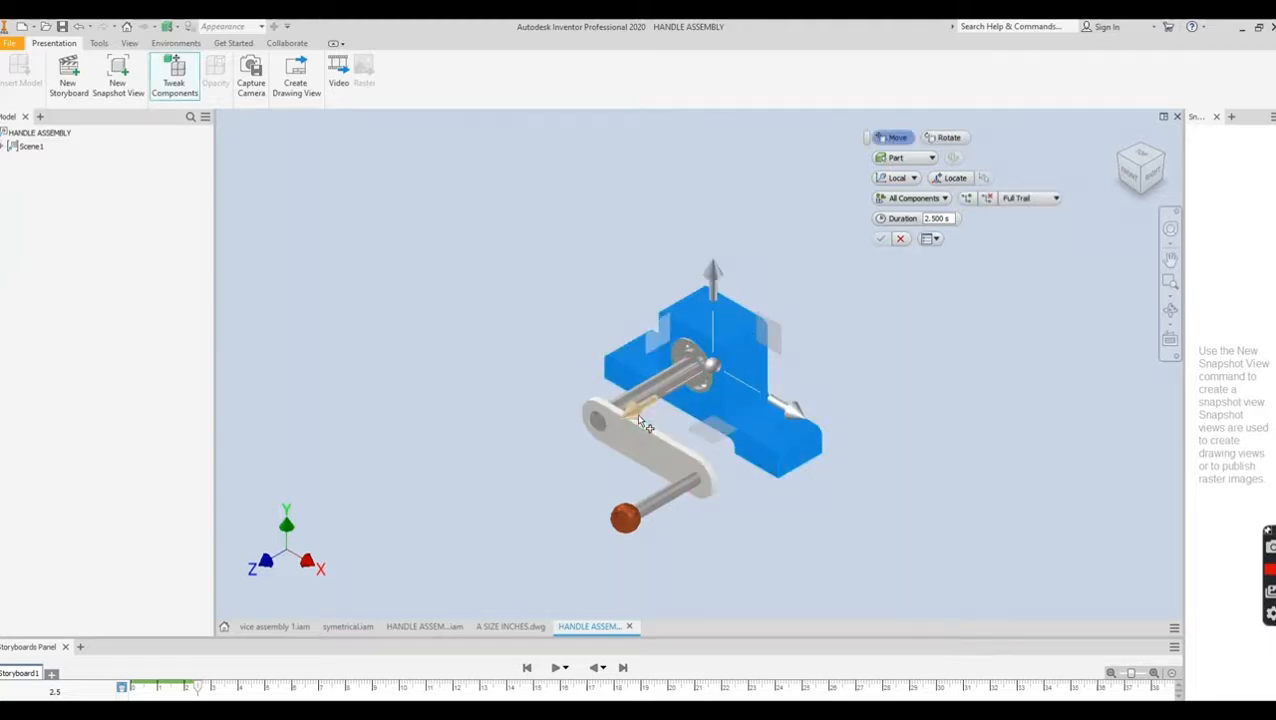
pyautogui.moveTo(640, 420); pyautogui.dragTo(803, 360)
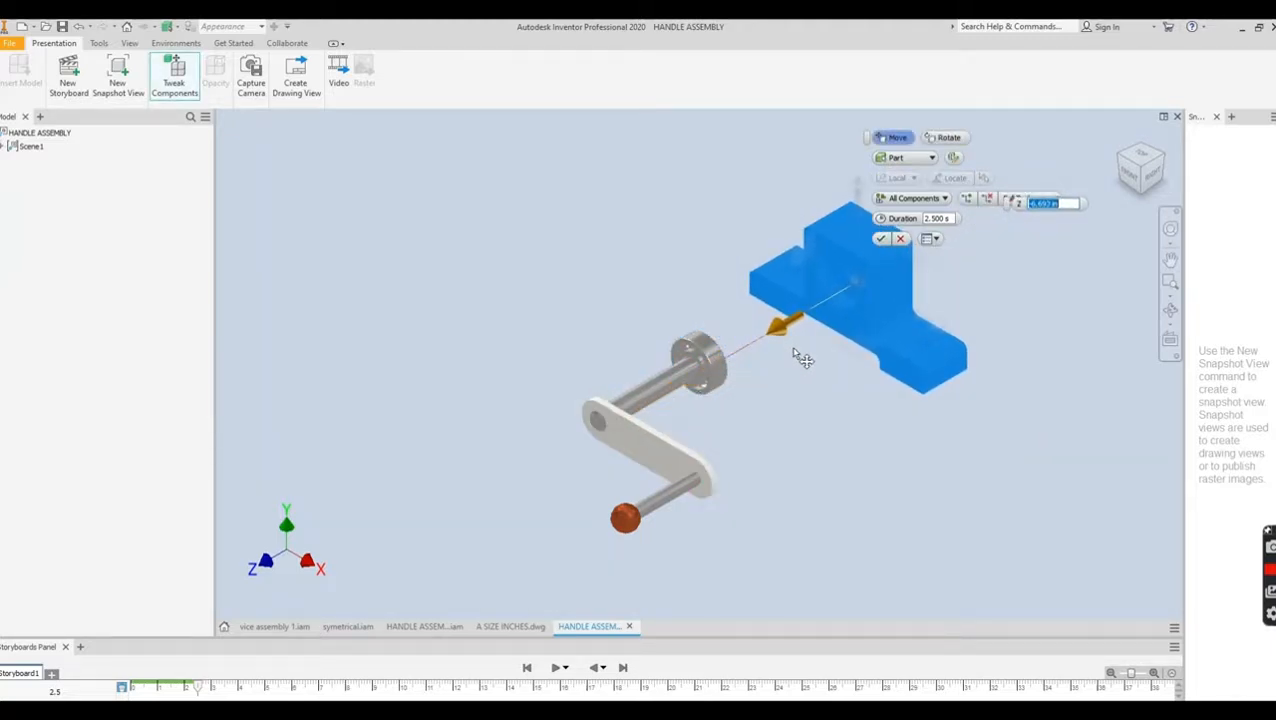
pyautogui.click(880, 241)
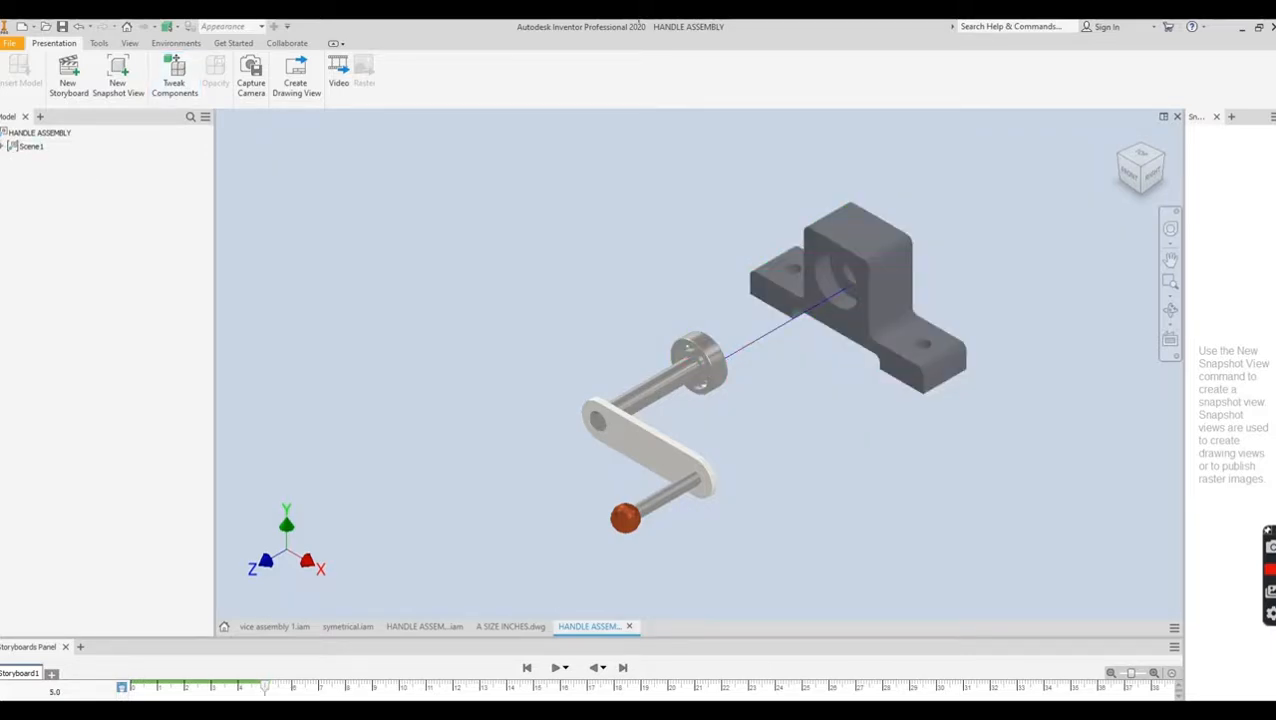
# - Expand the scene's component and tweak lists, and tweak the bearing about 2.56 in off the drive shaft toward the base
pyautogui.click(4, 147)
pyautogui.click(12, 174)
pyautogui.click(11, 160)
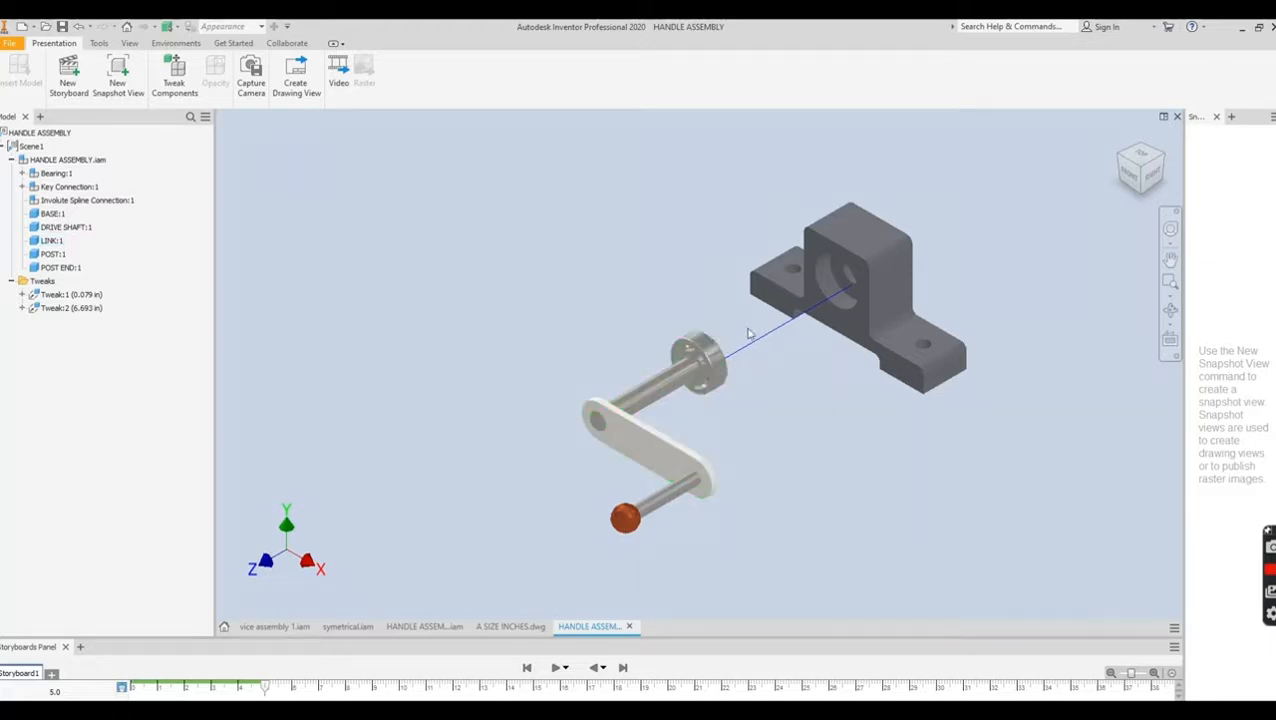
pyautogui.click(173, 72)
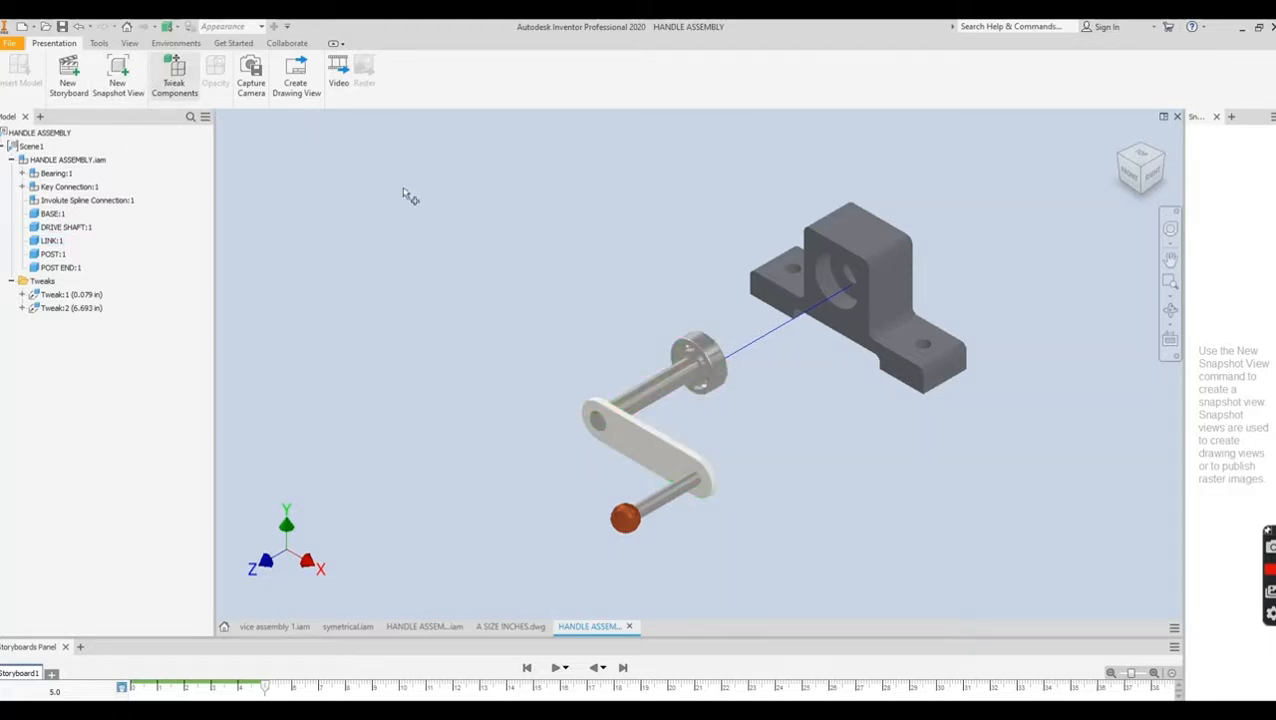
pyautogui.click(712, 346)
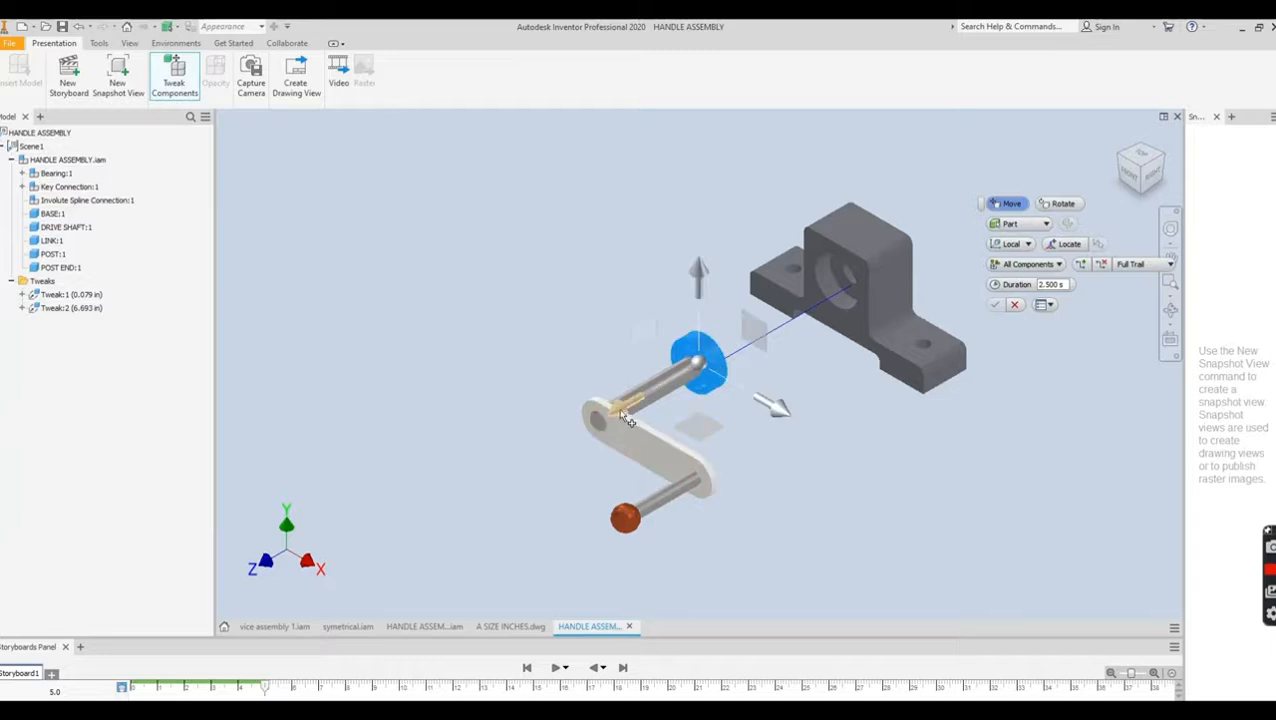
pyautogui.moveTo(633, 416); pyautogui.dragTo(680, 392)
pyautogui.click(991, 306)
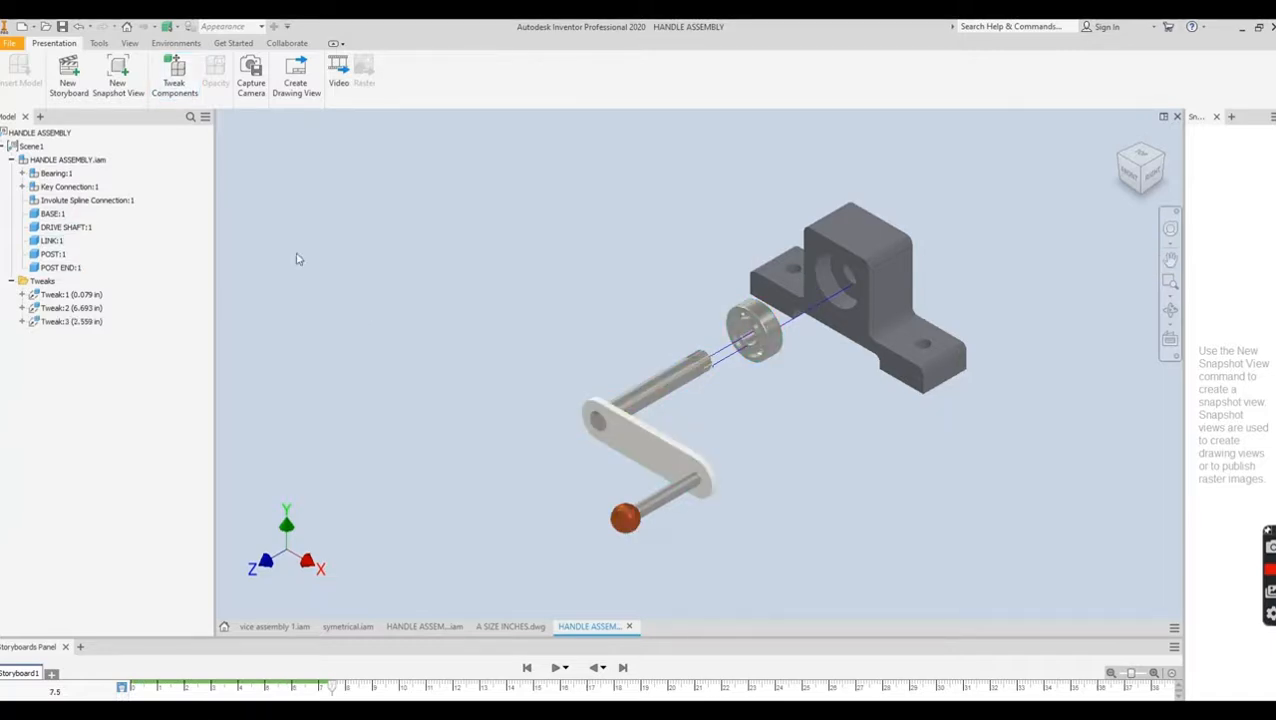
pyautogui.click(655, 458)
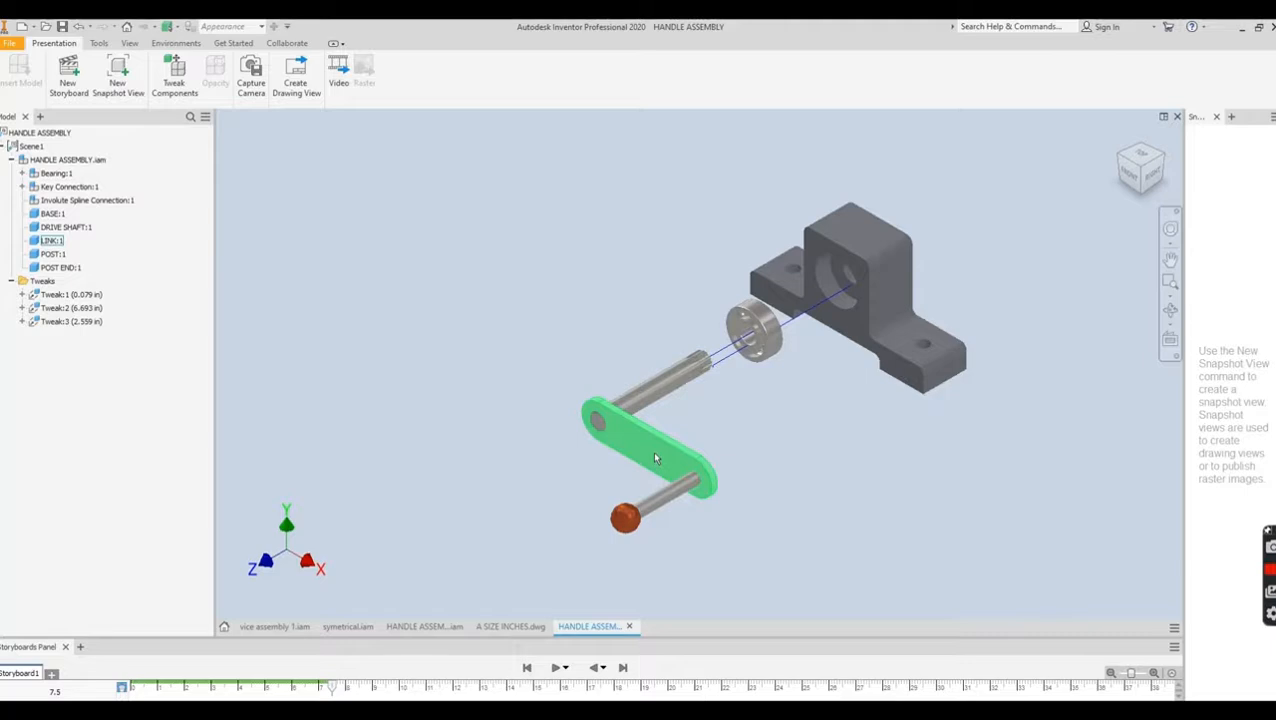
pyautogui.click(655, 458)
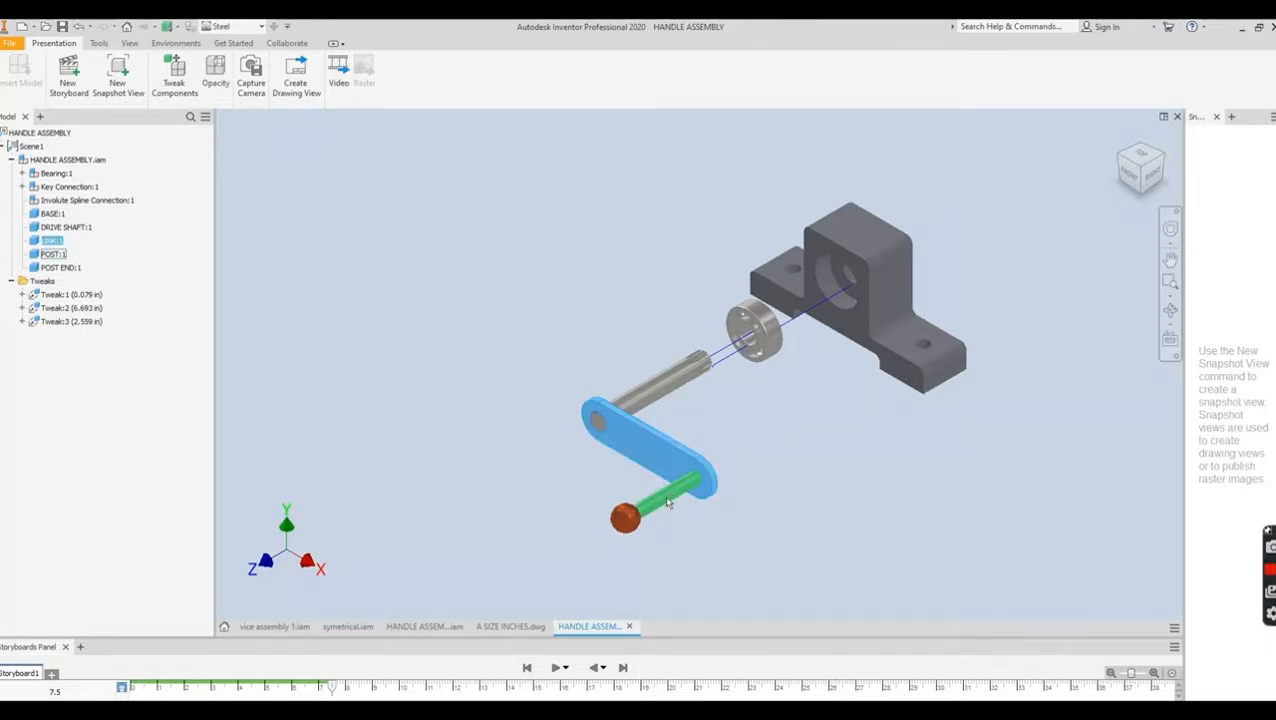
pyautogui.keyDown('ctrl'); pyautogui.click(667, 500); pyautogui.keyUp('ctrl')
pyautogui.keyDown('ctrl'); pyautogui.click(622, 516); pyautogui.keyUp('ctrl')
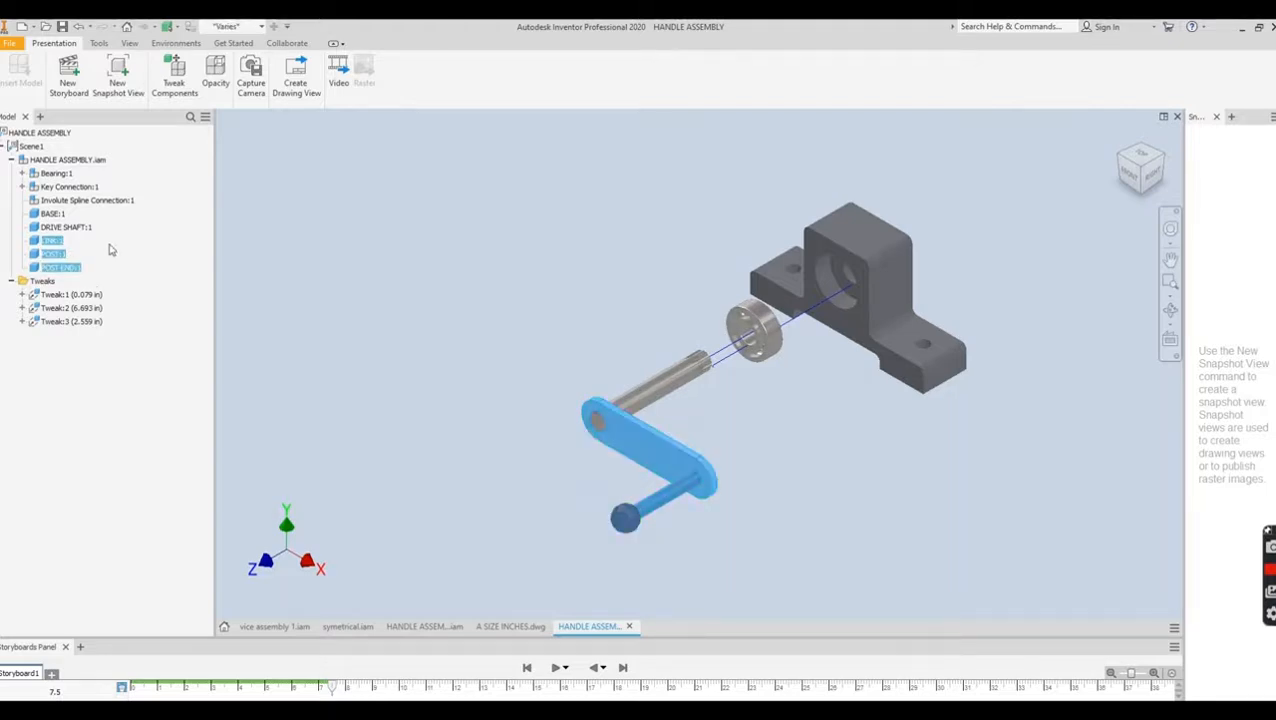
# - Tweak the key connection, drive shaft, link, post and post end together about 0.02 in along Z
pyautogui.click(64, 188)
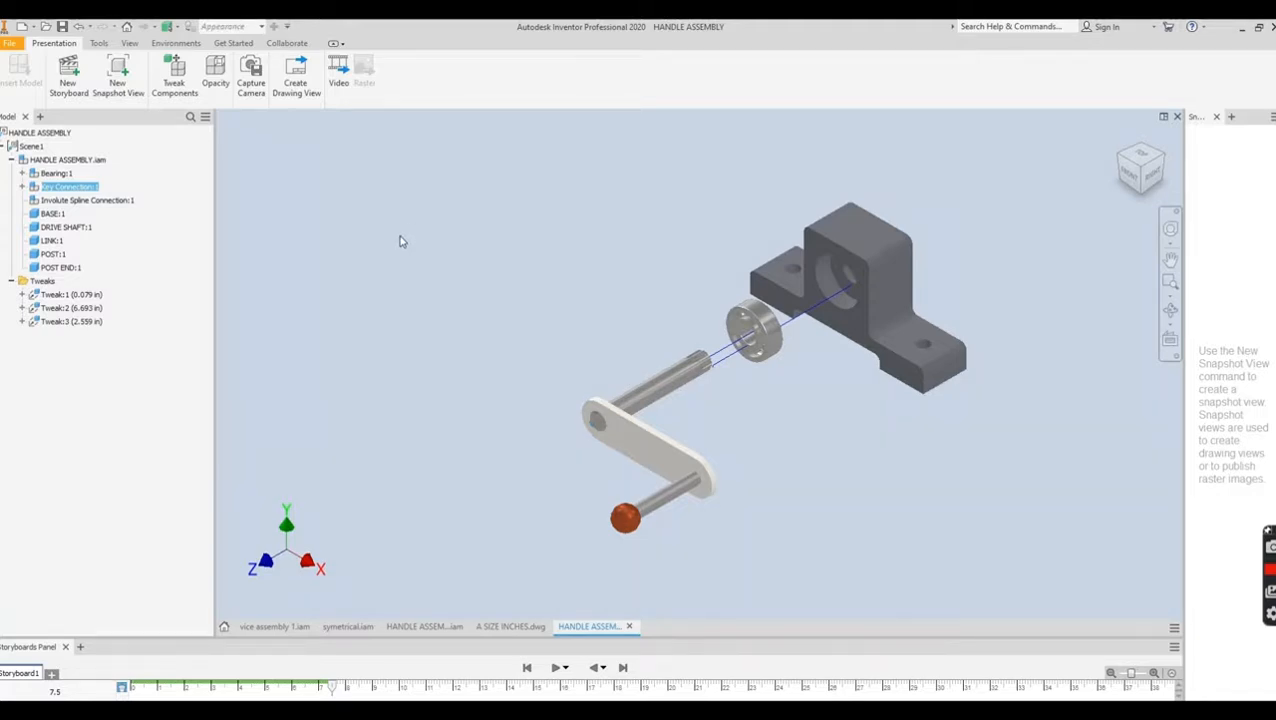
pyautogui.keyDown('ctrl'); pyautogui.click(655, 393); pyautogui.keyUp('ctrl')
pyautogui.keyDown('ctrl'); pyautogui.click(645, 455); pyautogui.keyUp('ctrl')
pyautogui.keyDown('ctrl'); pyautogui.click(665, 490); pyautogui.keyUp('ctrl')
pyautogui.keyDown('ctrl'); pyautogui.click(627, 524); pyautogui.keyUp('ctrl')
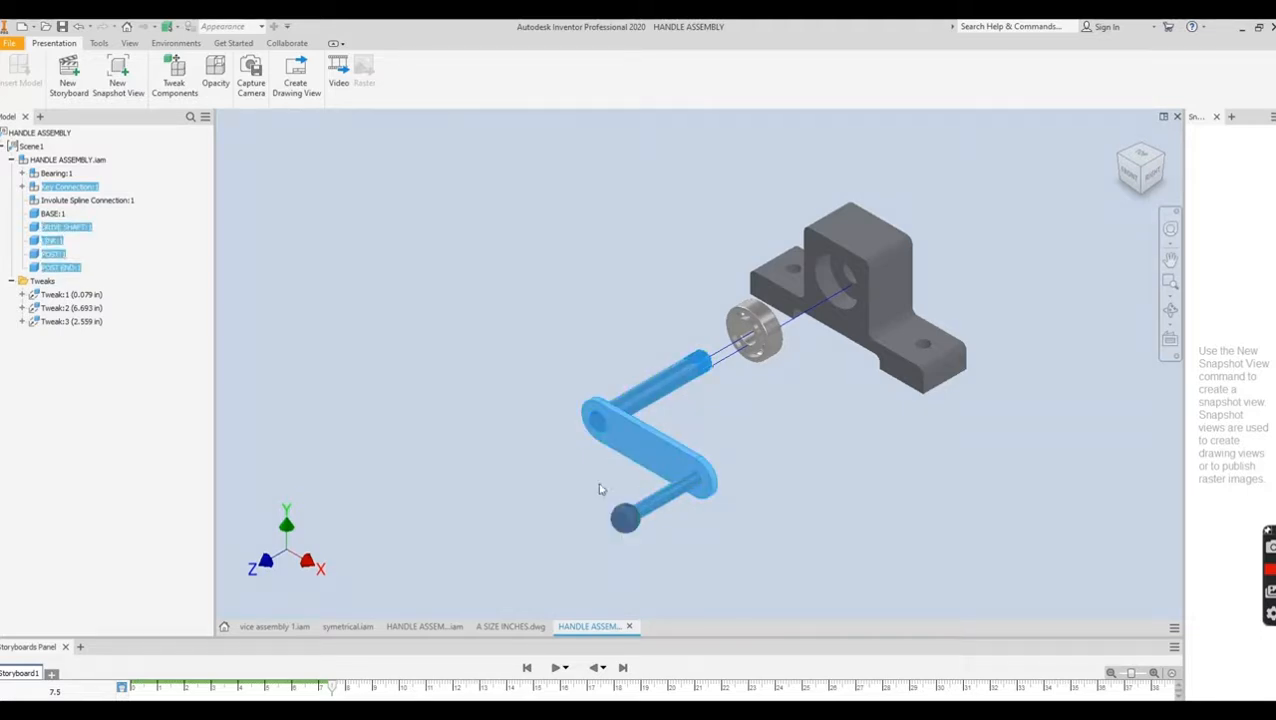
pyautogui.click(174, 76)
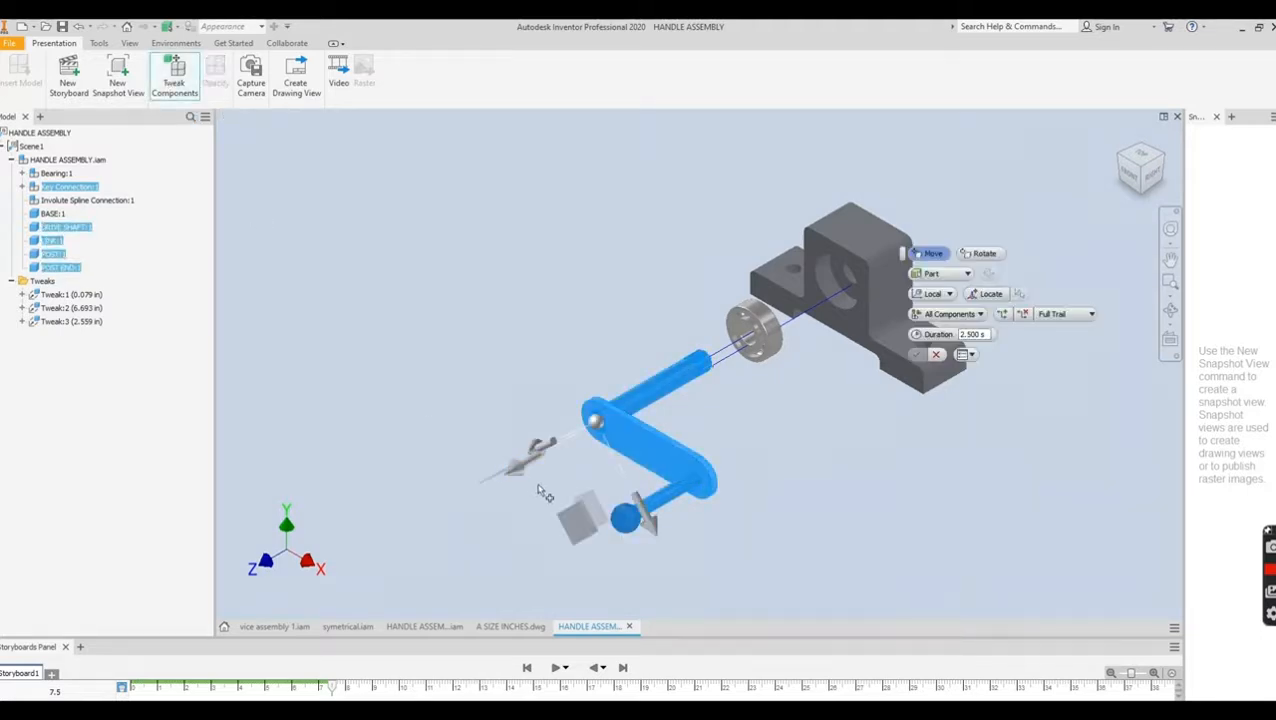
pyautogui.moveTo(520, 472)
pyautogui.mouseDown()
pyautogui.moveTo(478, 507)
pyautogui.moveTo(530, 492)
pyautogui.mouseUp()
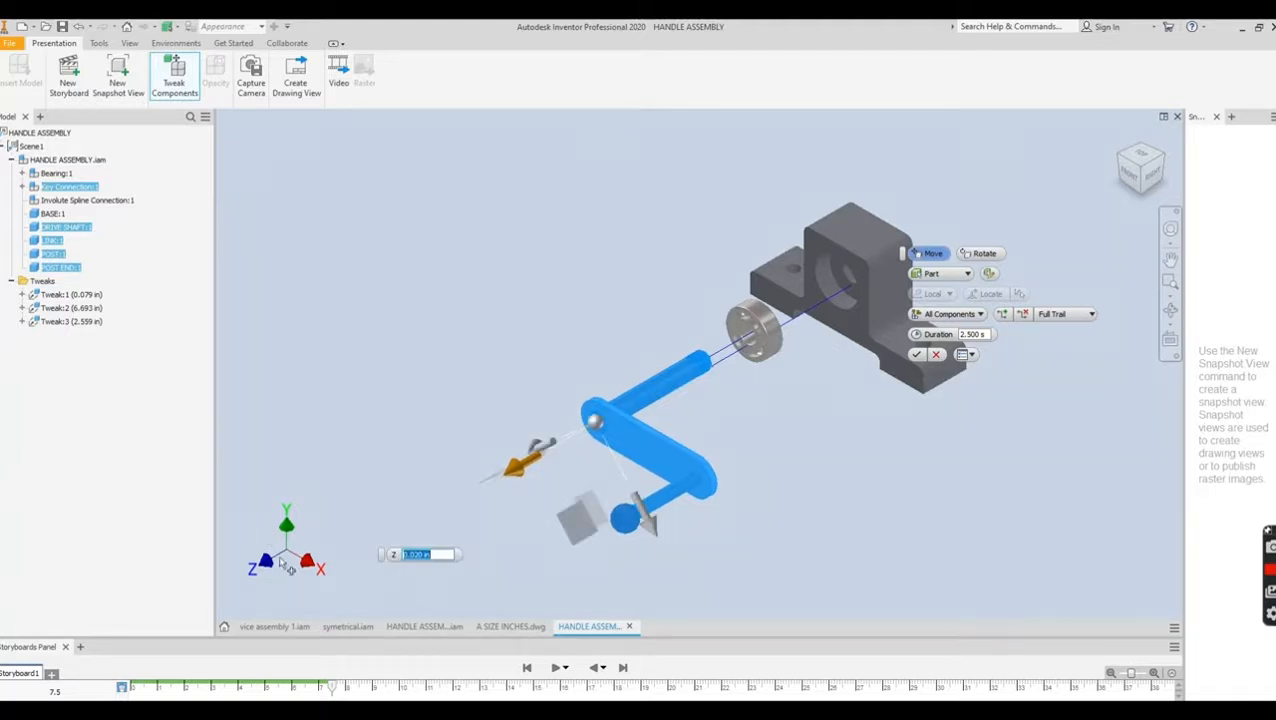
pyautogui.click(917, 357)
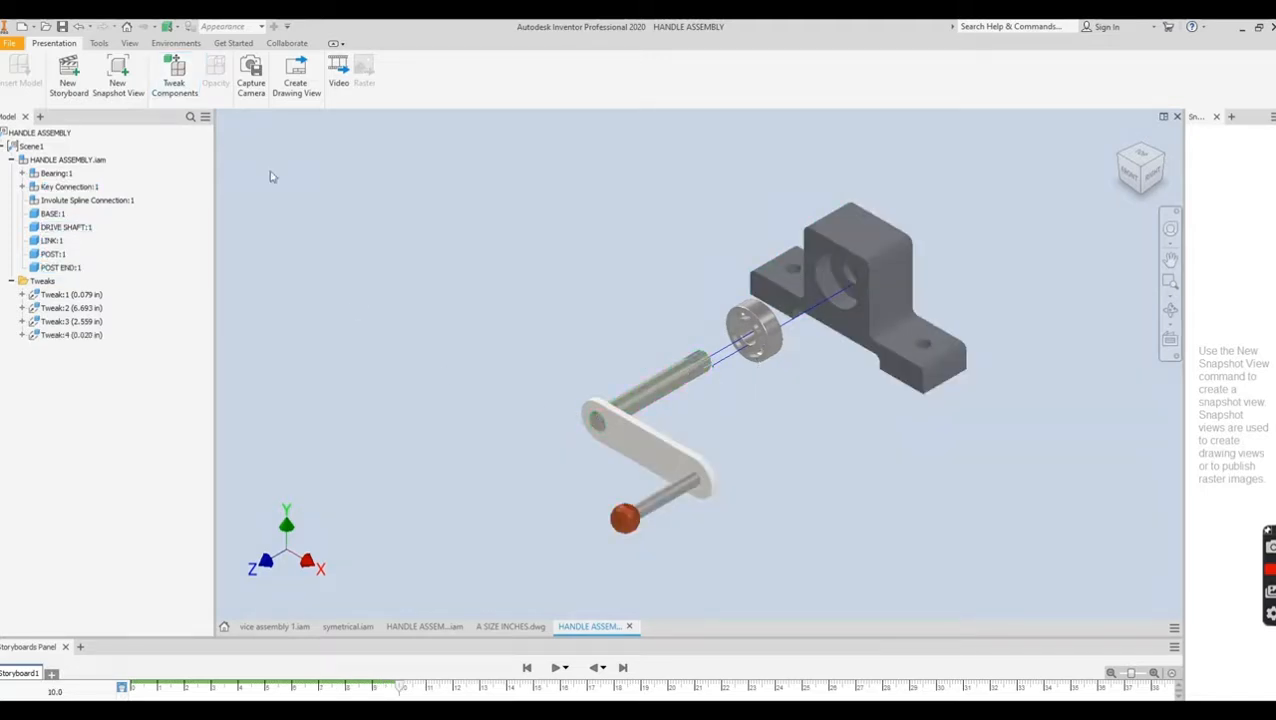
# - Tweak the key connection, link, post and post end together about 1.83 in along Z, off the drive shaft
pyautogui.click(659, 383)
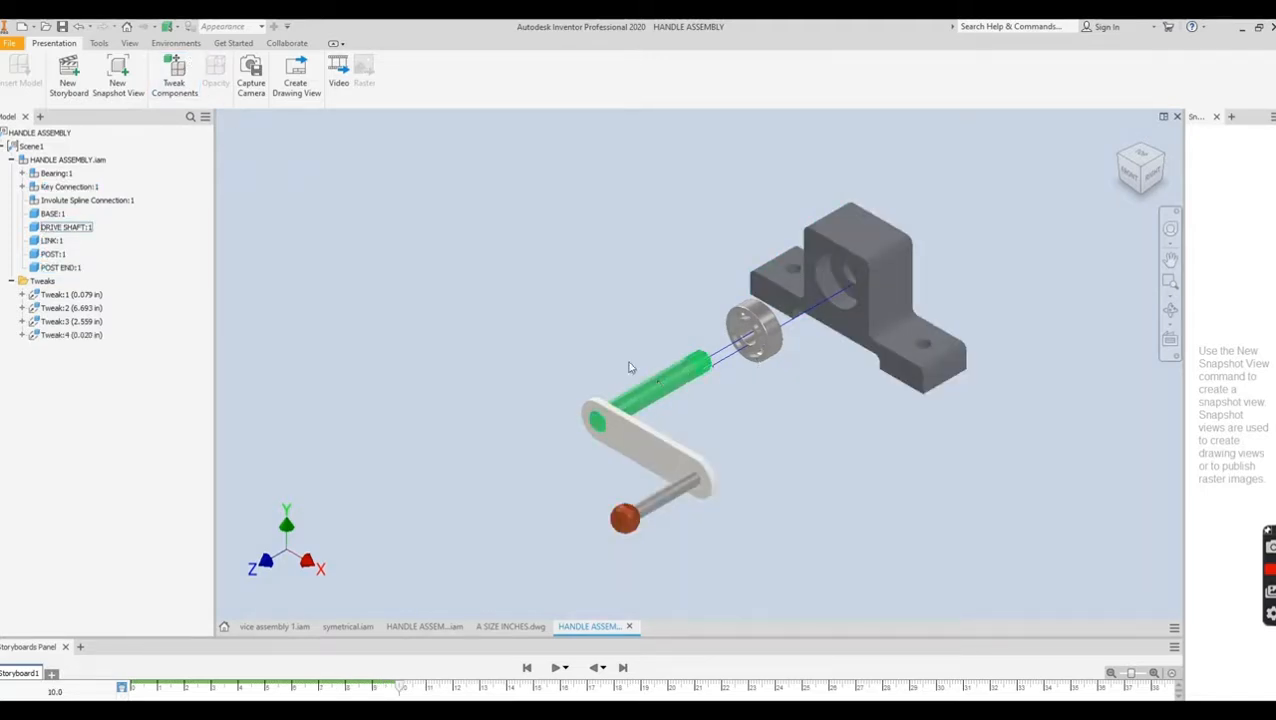
pyautogui.click(174, 72)
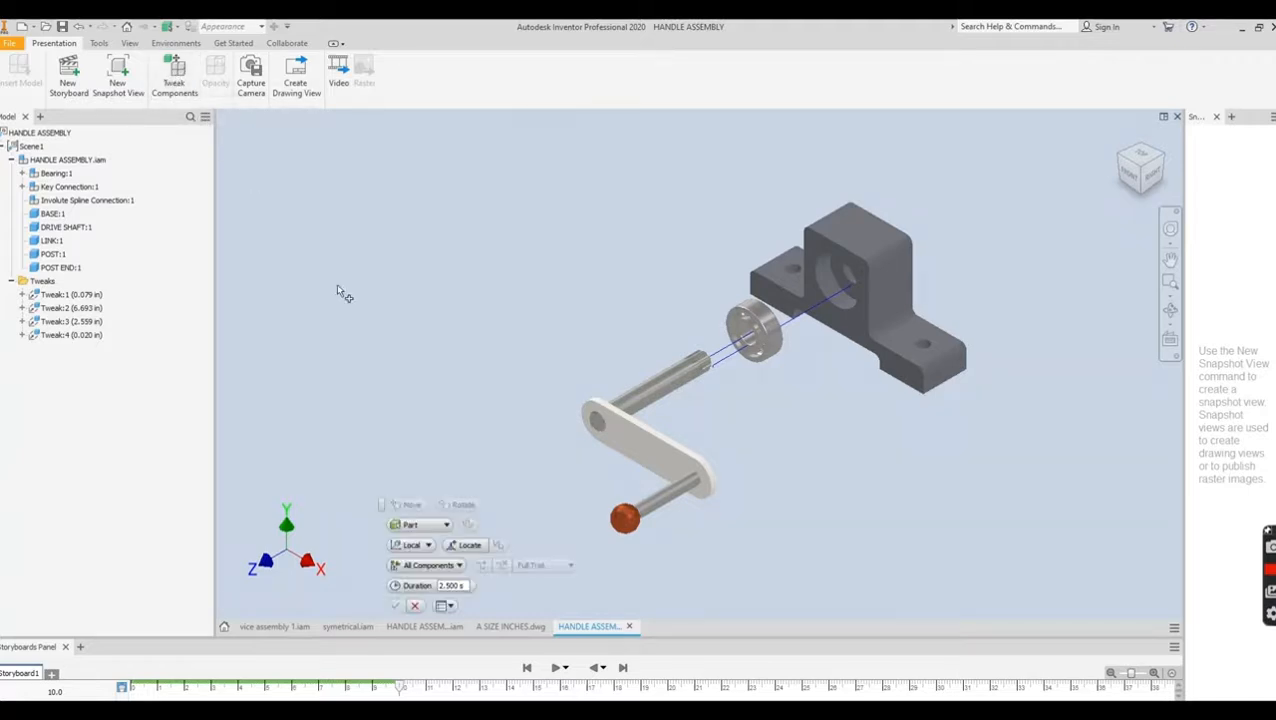
pyautogui.click(68, 187)
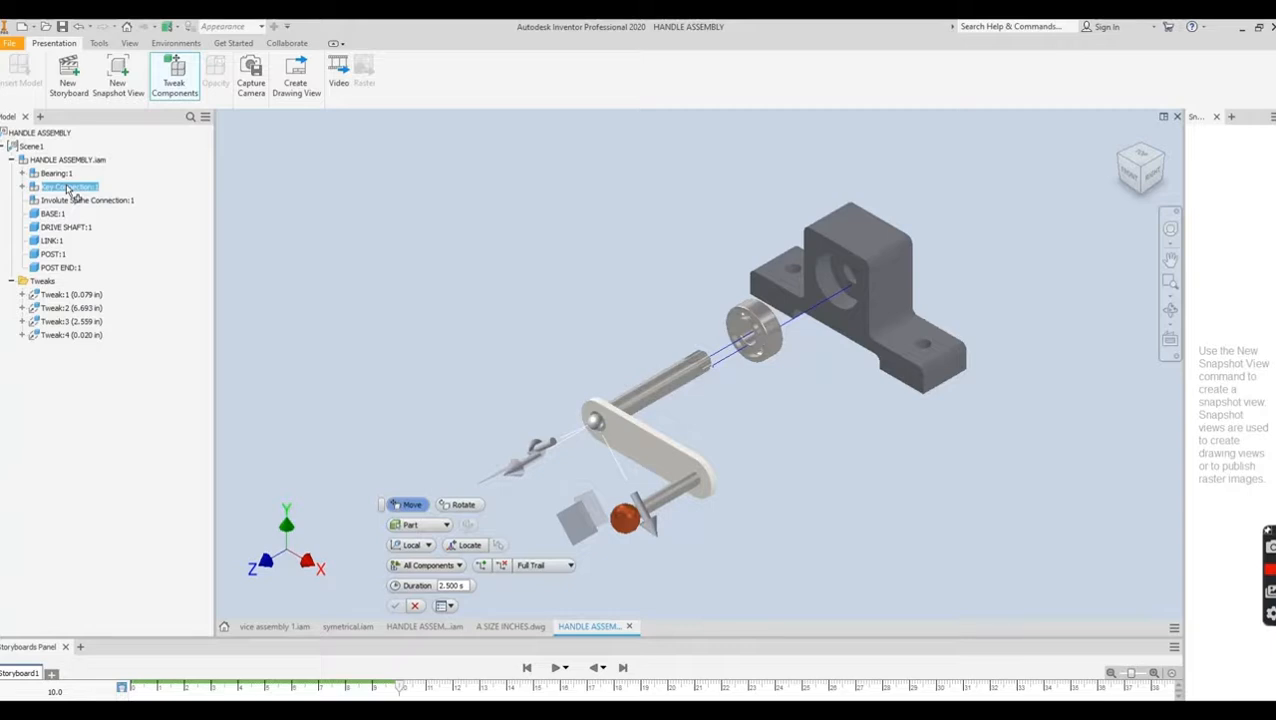
pyautogui.click(648, 450)
pyautogui.click(666, 490)
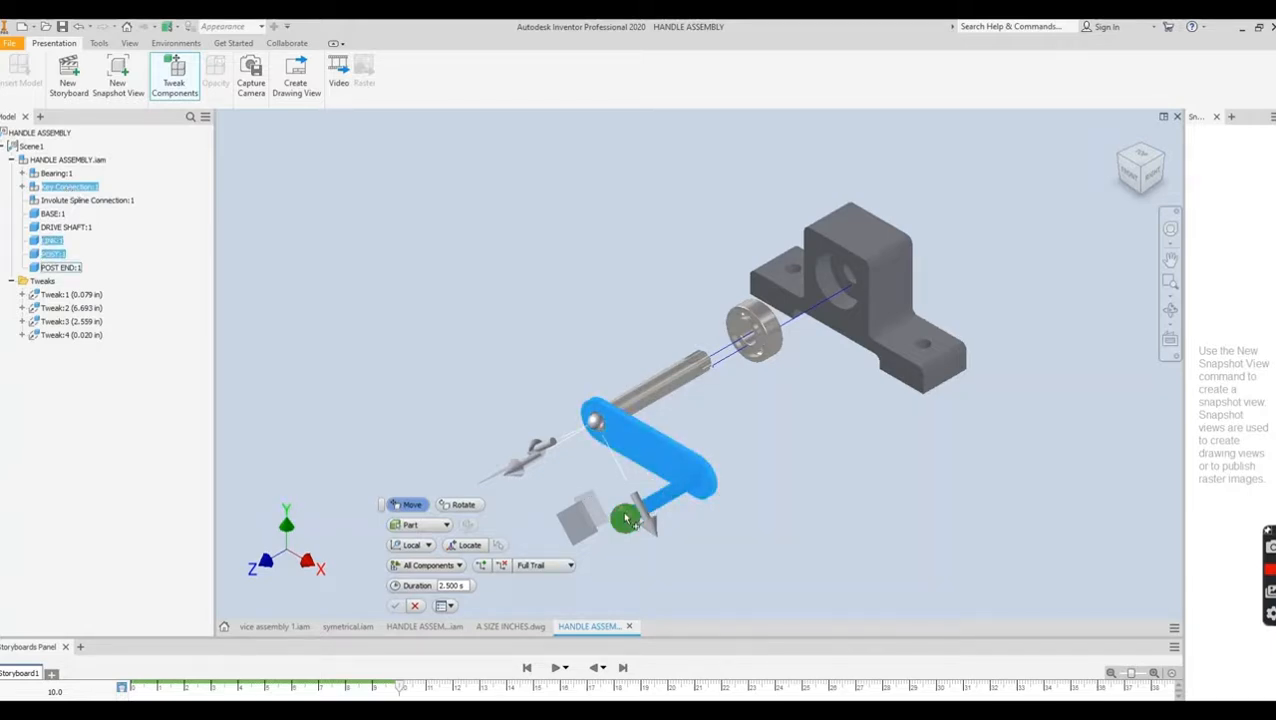
pyautogui.click(626, 520)
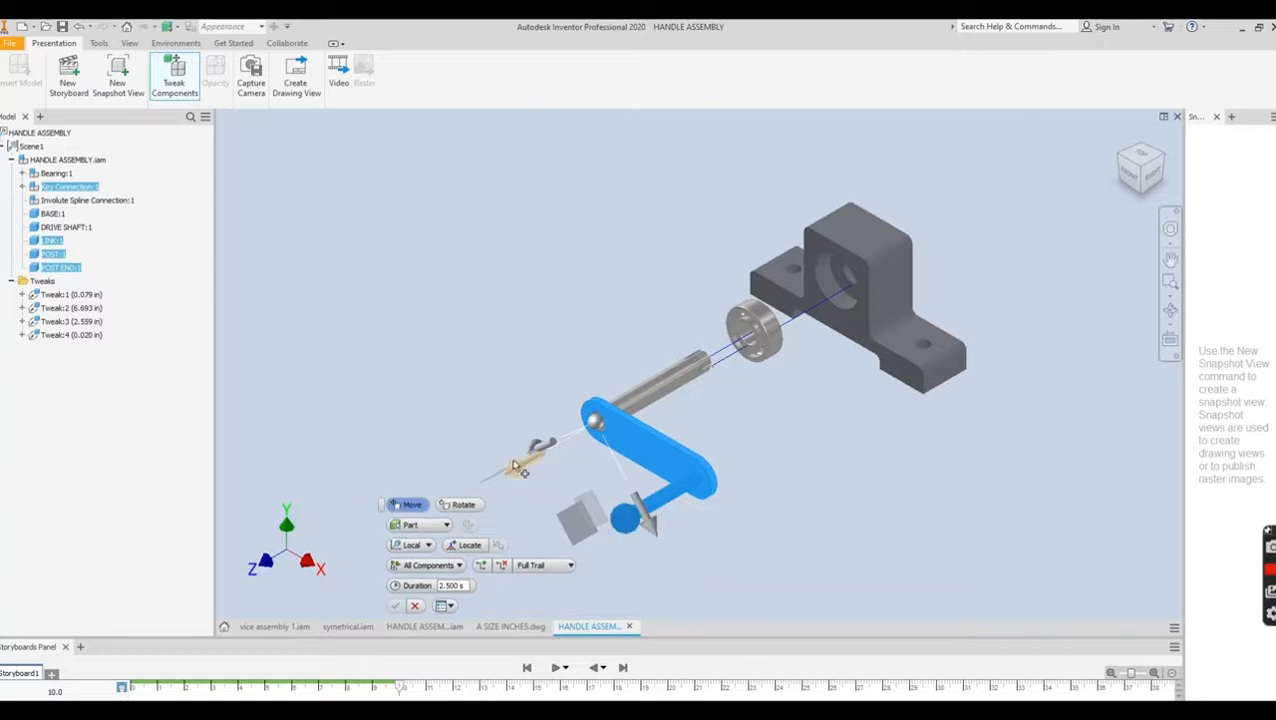
pyautogui.moveTo(515, 473); pyautogui.dragTo(478, 490)
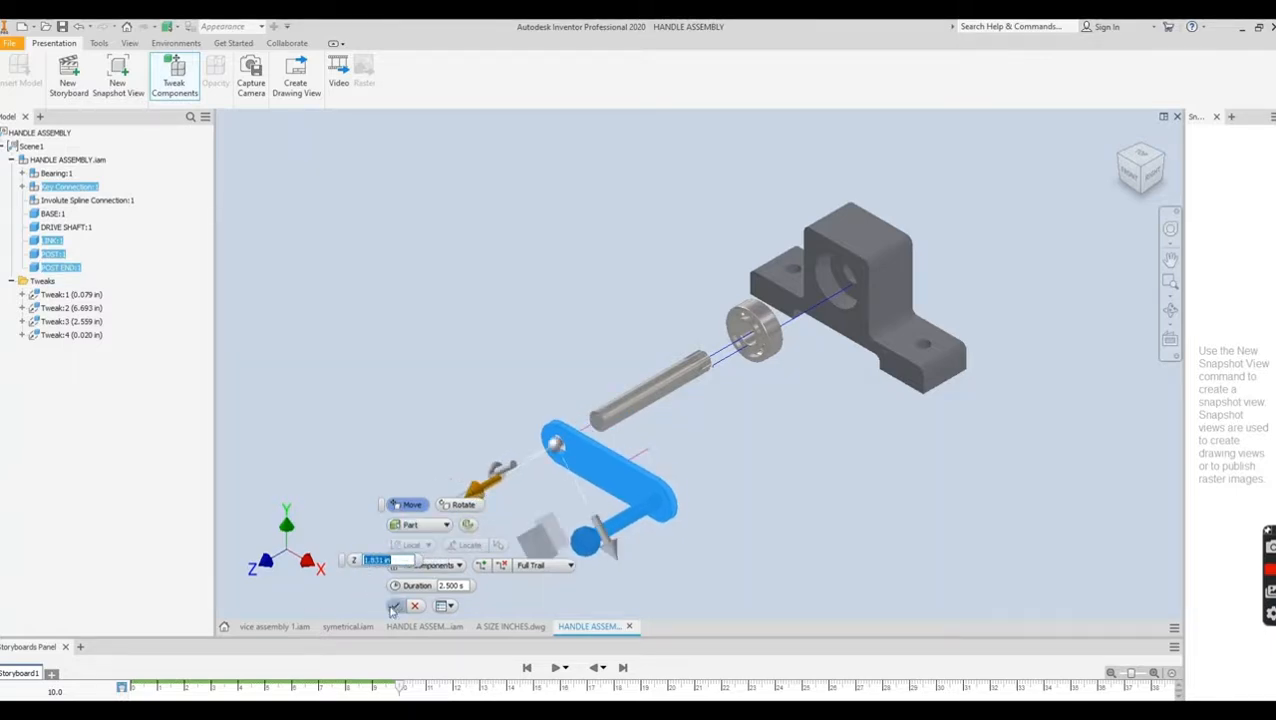
pyautogui.click(395, 605)
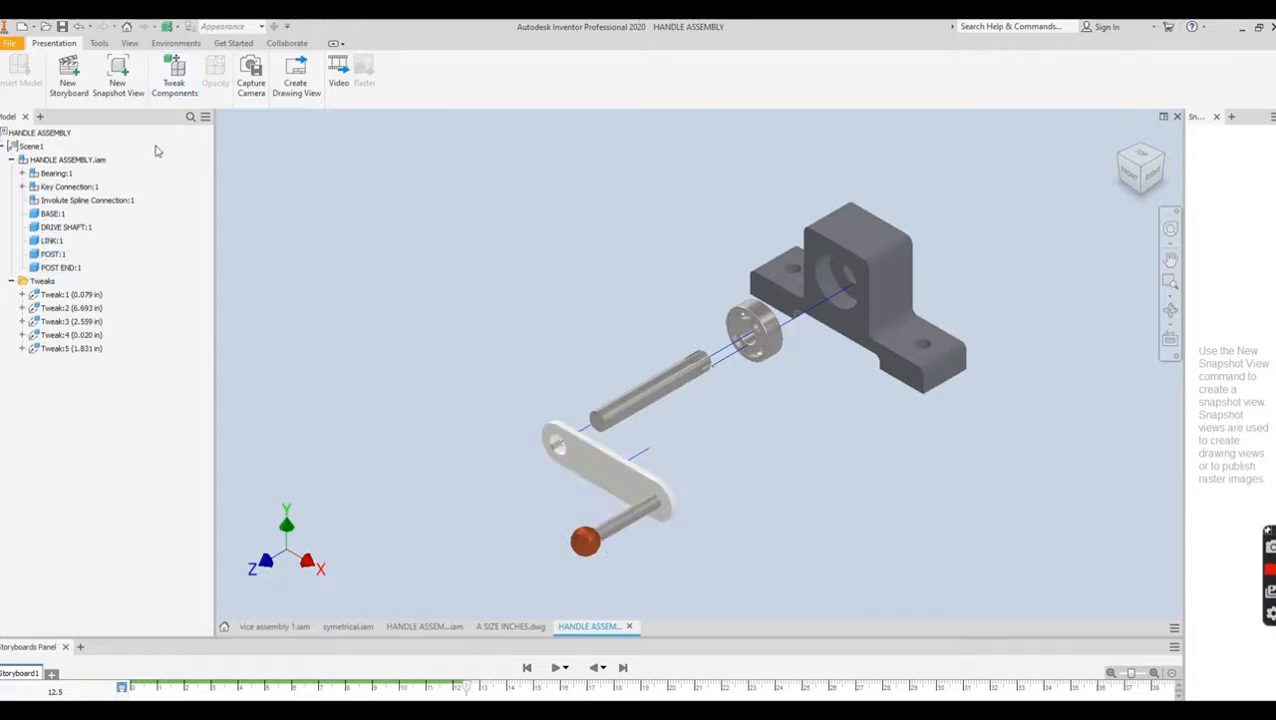
# - Tweak the small key about 1.32 in along its local X axis, out of the link's hole away from the drive shaft
pyautogui.click(174, 75)
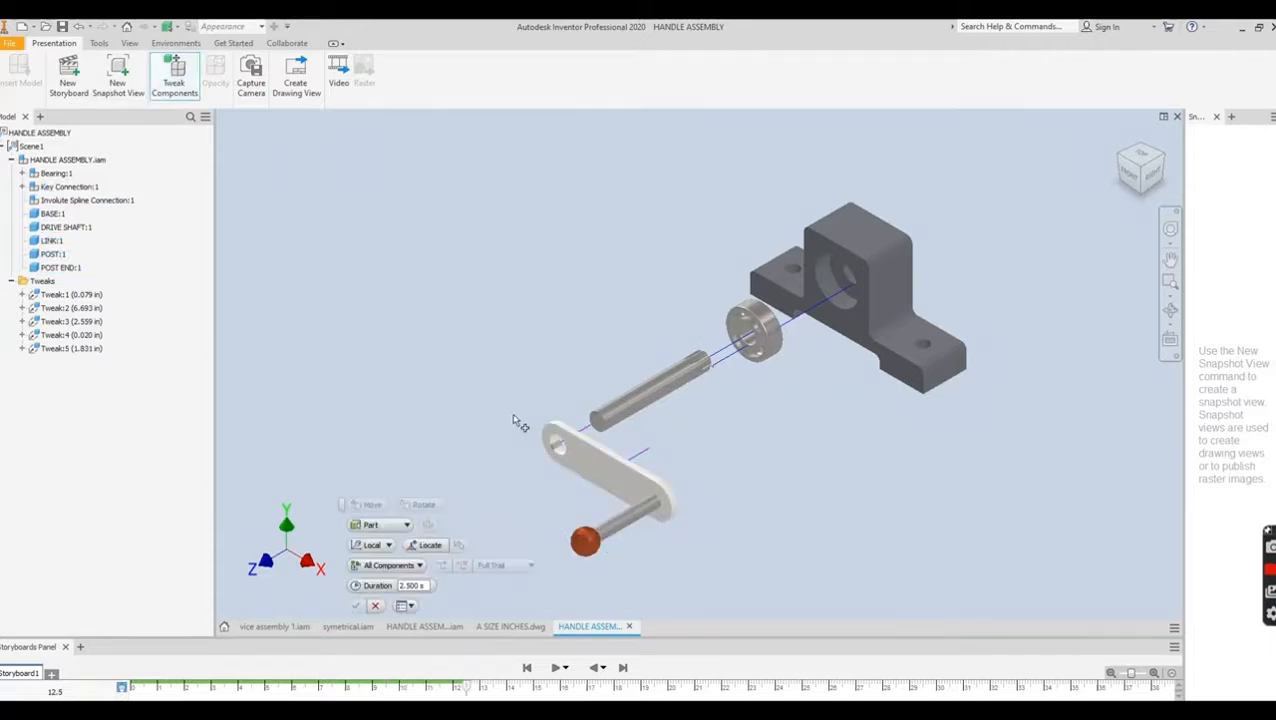
pyautogui.scroll(3, 520, 423)
pyautogui.click(562, 440)
pyautogui.click(558, 430)
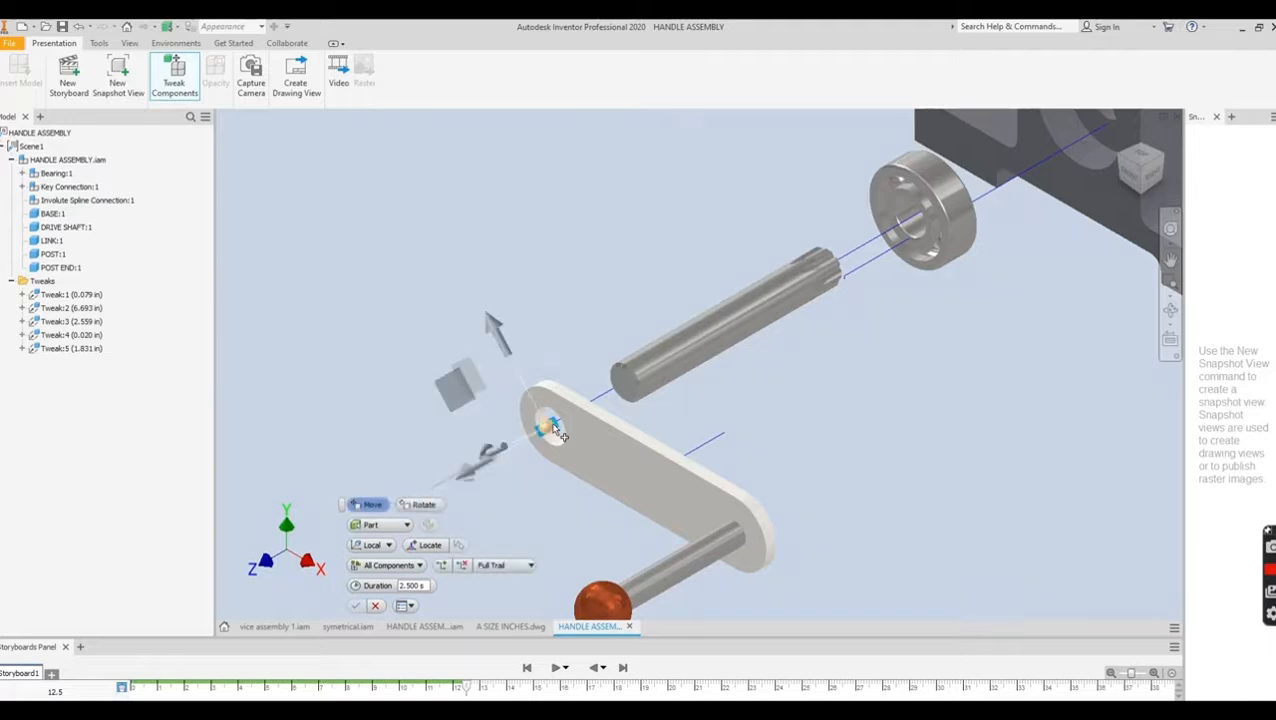
pyautogui.click(424, 505)
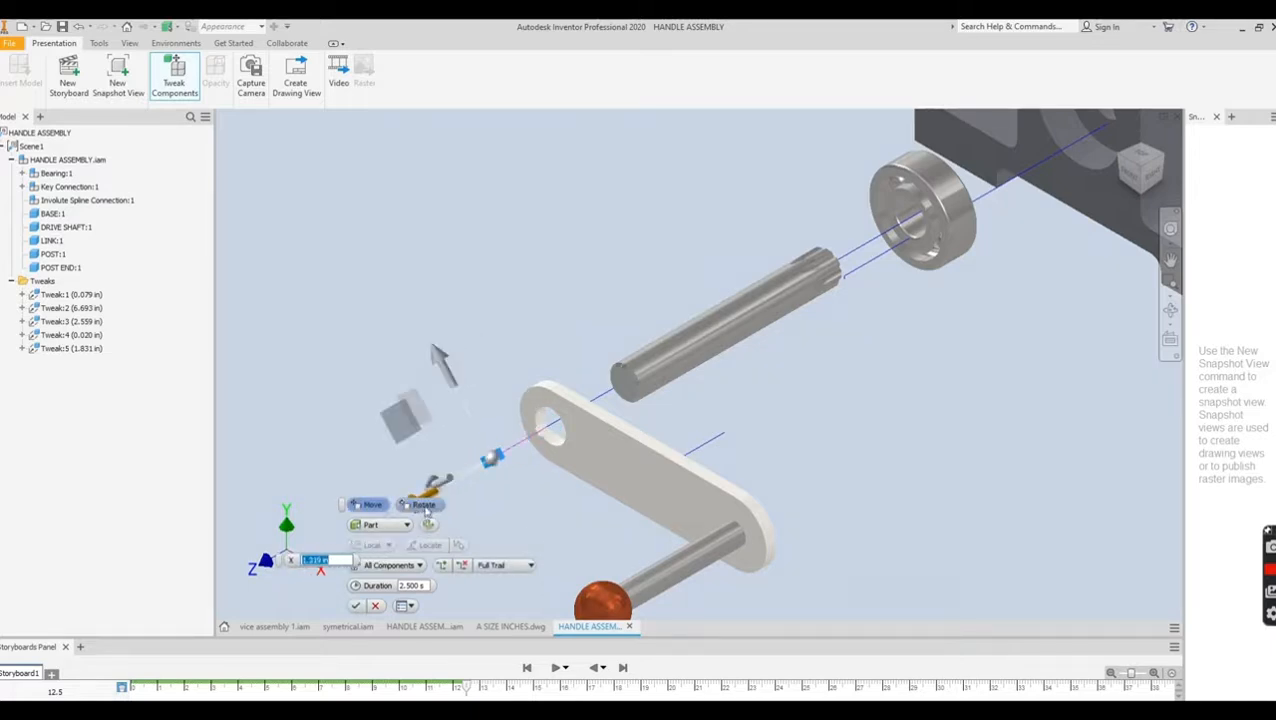
pyautogui.scroll(-3, 570, 365)
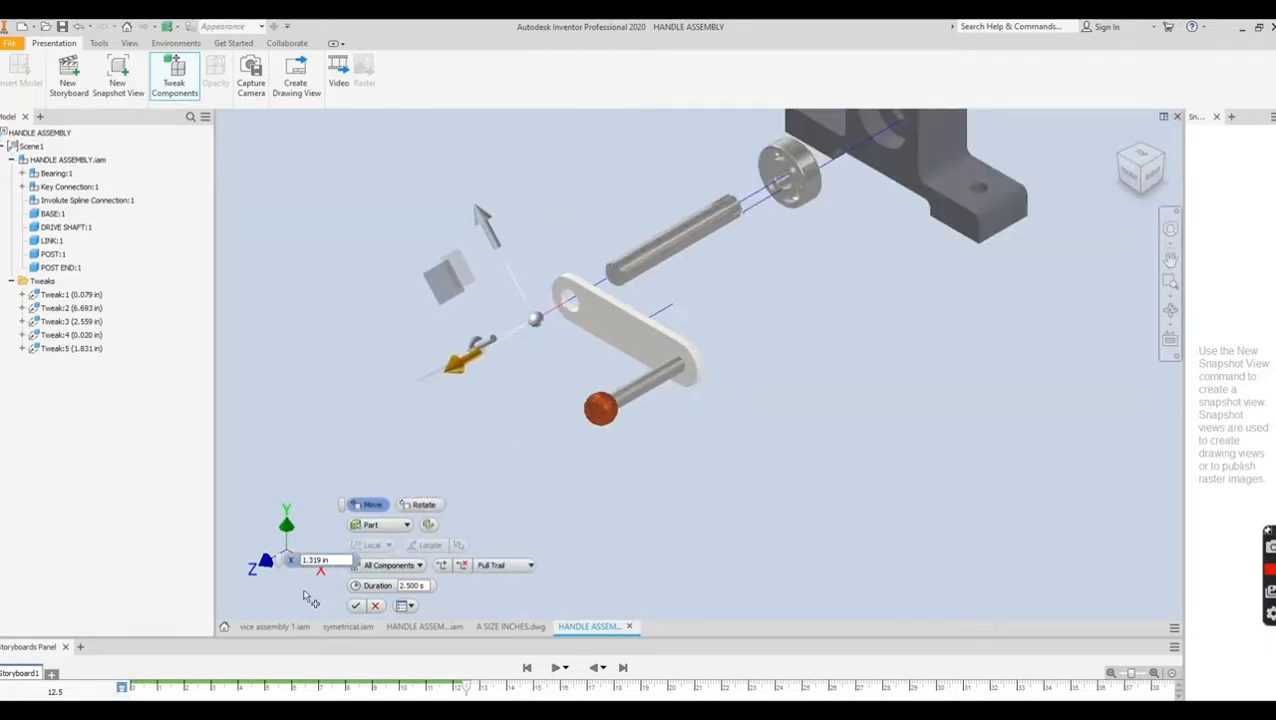
pyautogui.click(355, 605)
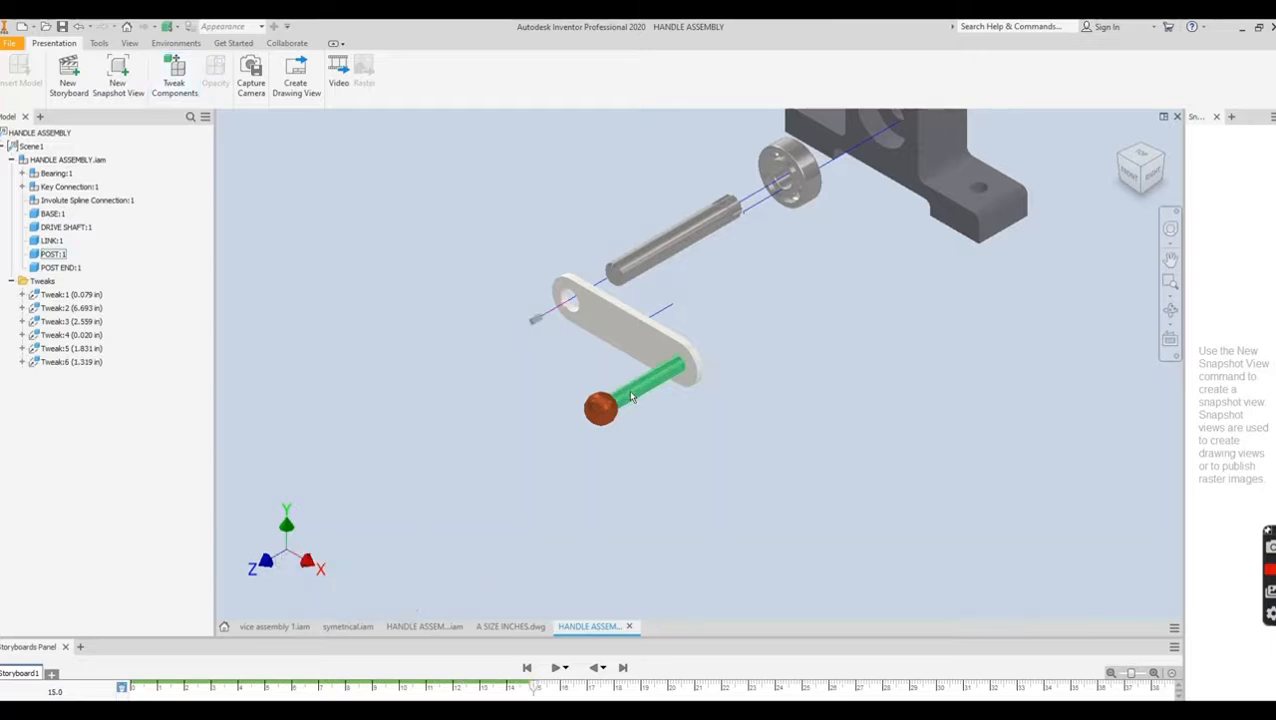
pyautogui.click(174, 80)
pyautogui.click(625, 386)
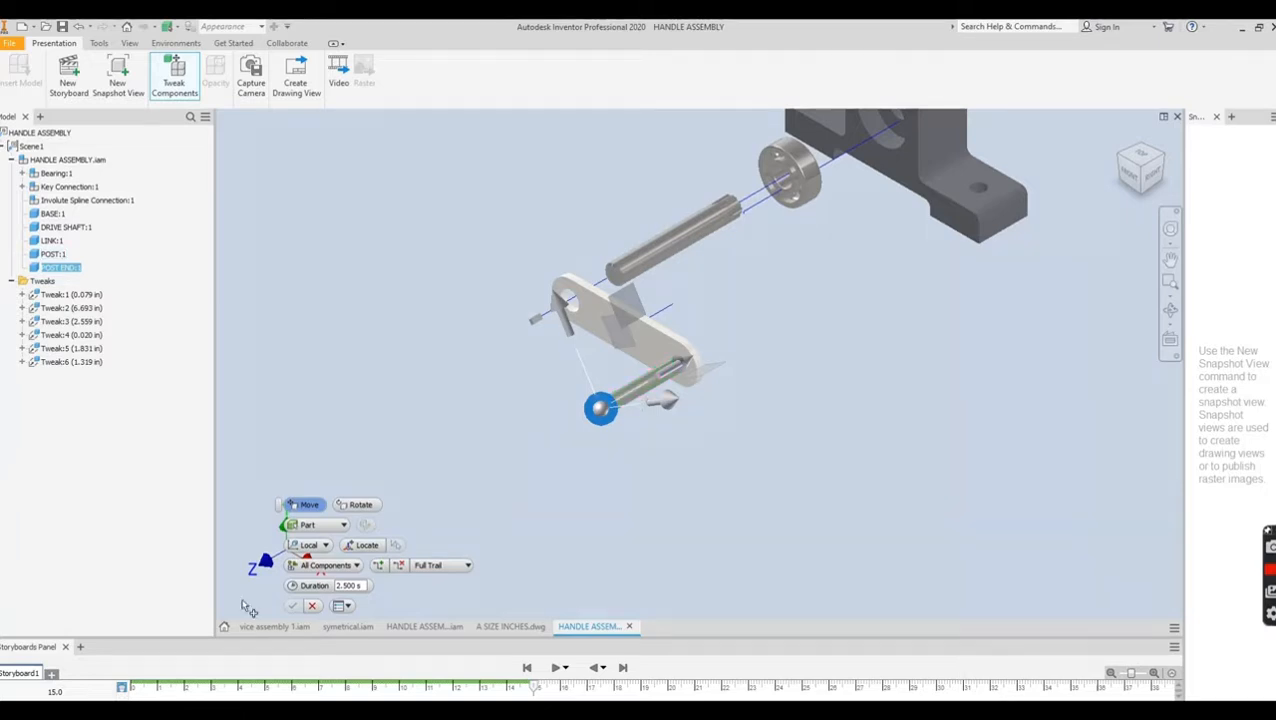
pyautogui.click(312, 605)
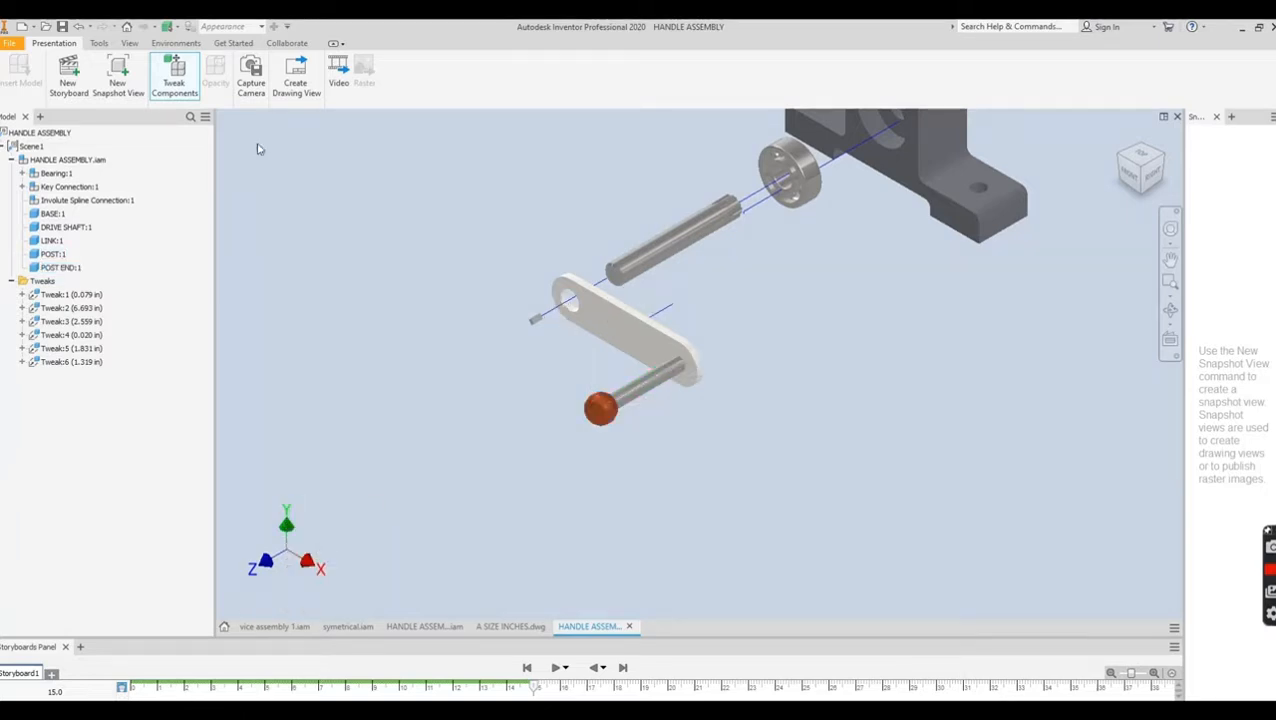
# - Tweak the post and post end together about 2.11 in along the post's axis, away from the link
pyautogui.click(185, 77)
pyautogui.click(648, 386)
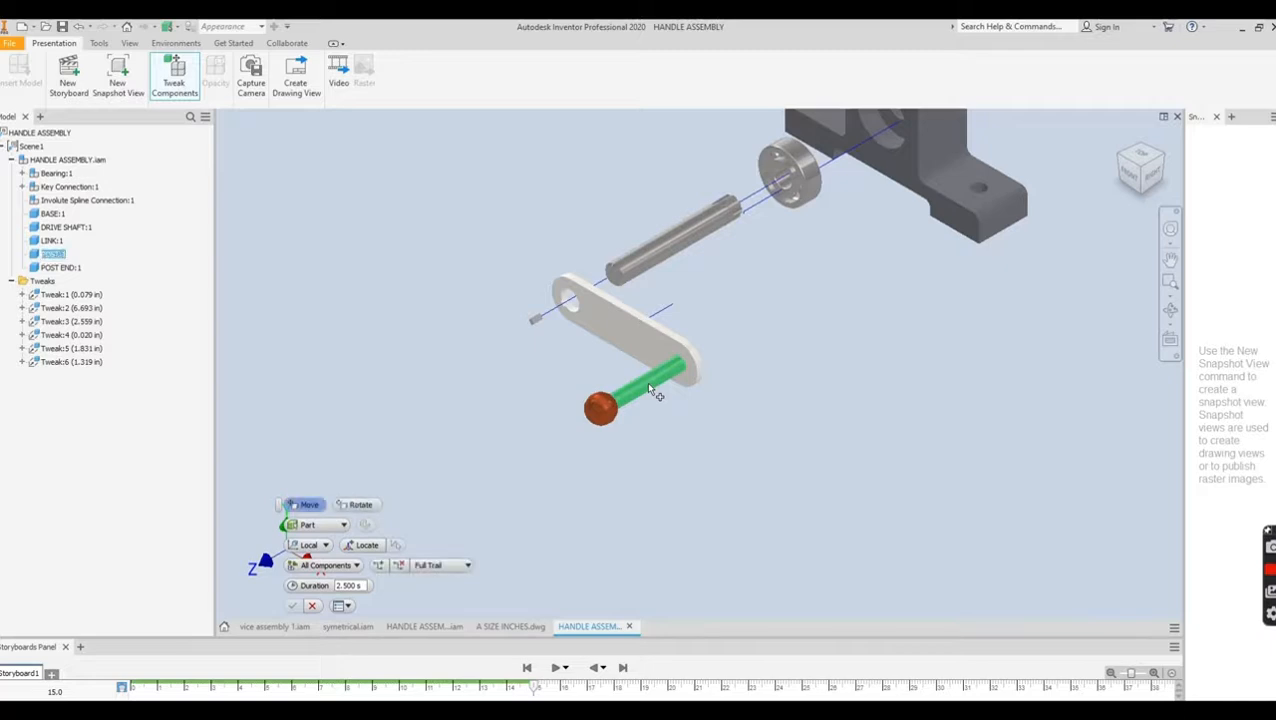
pyautogui.click(604, 409)
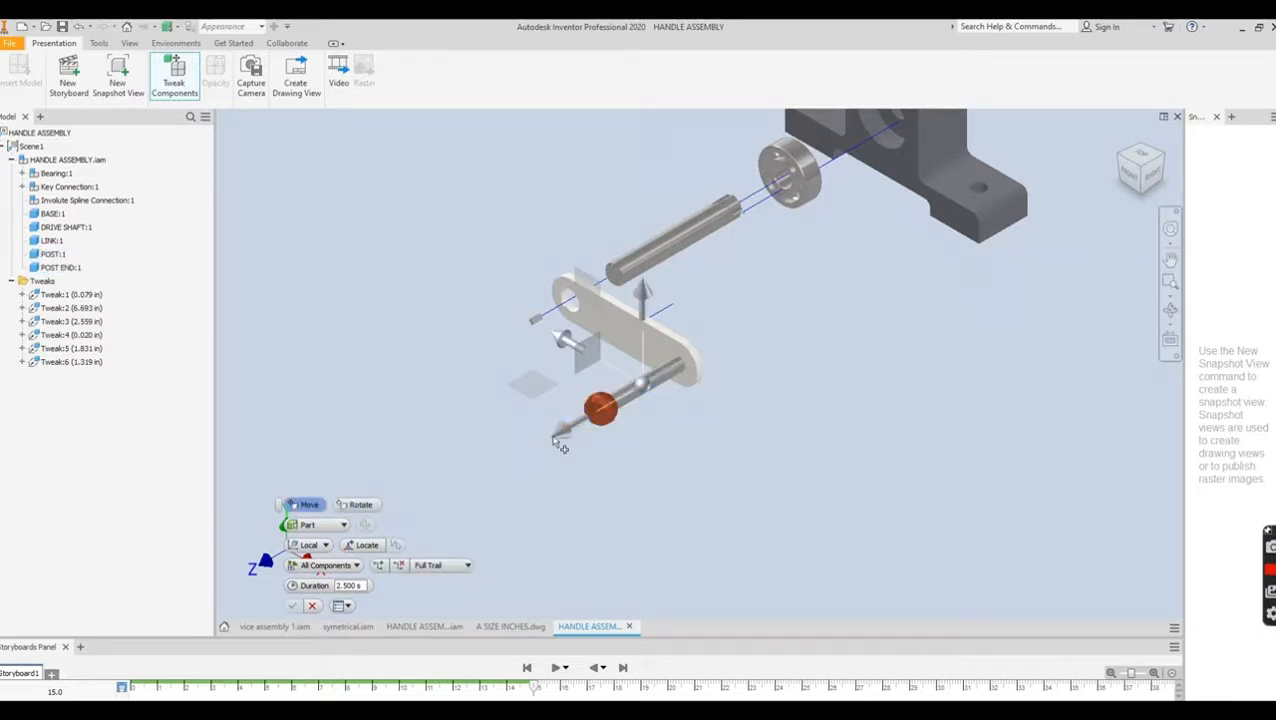
pyautogui.moveTo(556, 437); pyautogui.dragTo(496, 482)
pyautogui.click(296, 606)
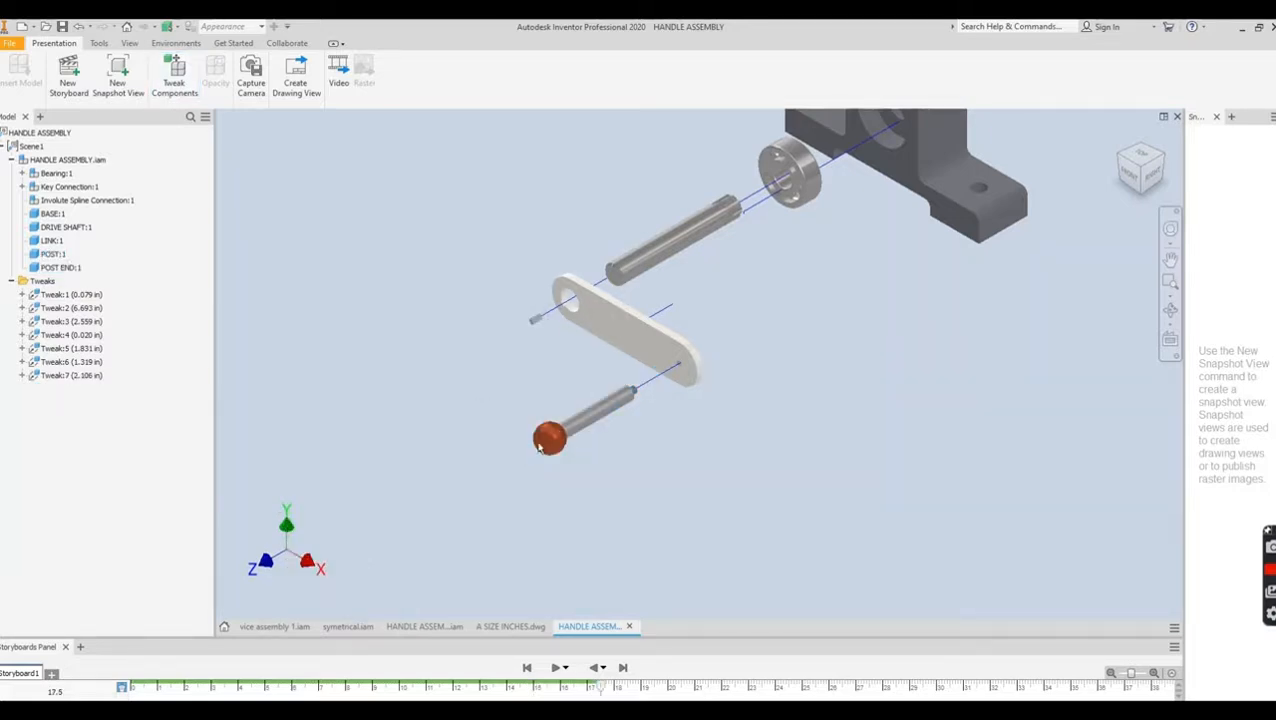
pyautogui.click(174, 75)
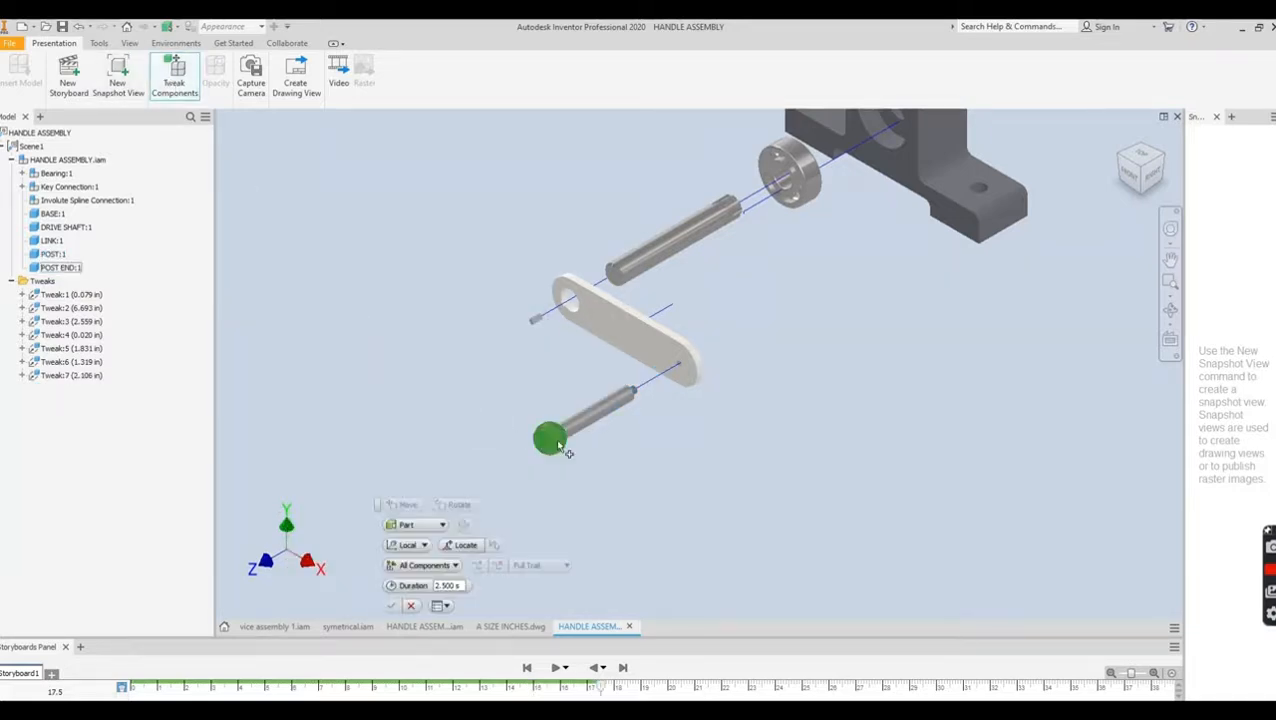
pyautogui.click(548, 437)
pyautogui.keyDown('ctrl'); pyautogui.click(600, 408); pyautogui.keyUp('ctrl')
pyautogui.click(629, 394)
pyautogui.press('Escape')
# - Tweak the post end alone about 2.42 in along the post's axis, off the end of the post
pyautogui.click(176, 76)
pyautogui.click(548, 437)
pyautogui.keyDown('ctrl'); pyautogui.click(612, 405); pyautogui.keyUp('ctrl')
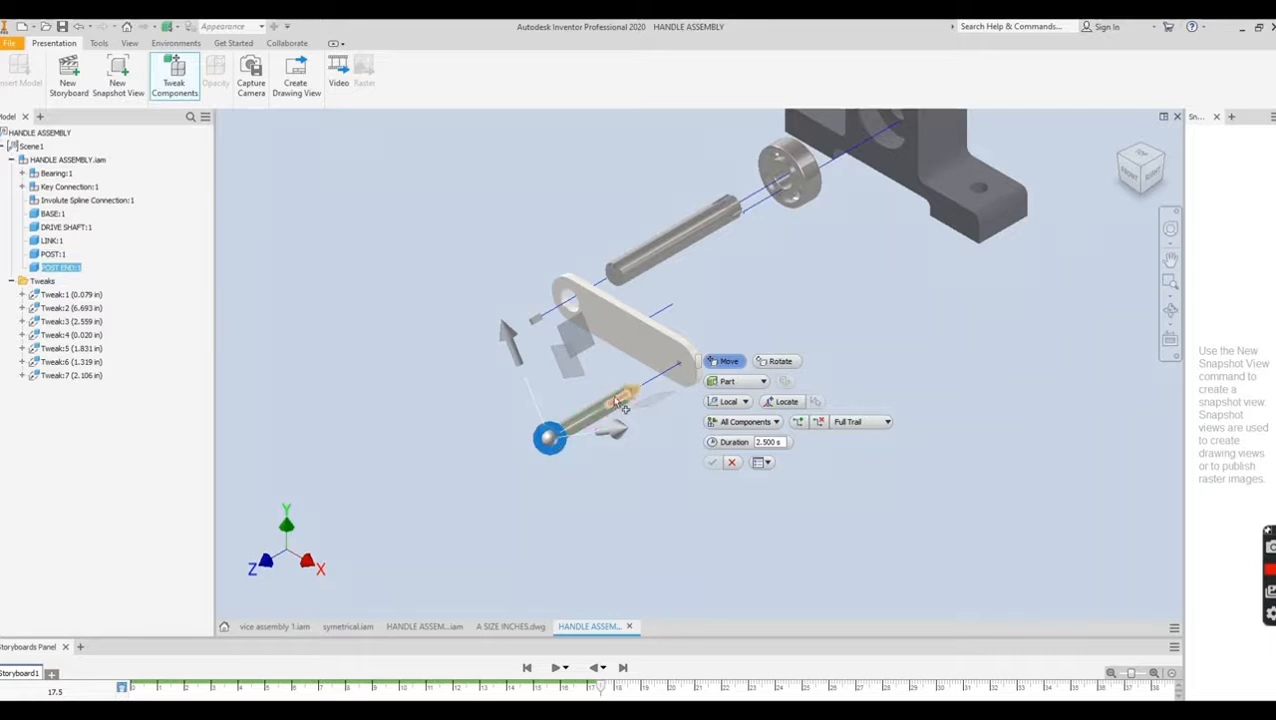
pyautogui.moveTo(620, 410); pyautogui.dragTo(585, 450)
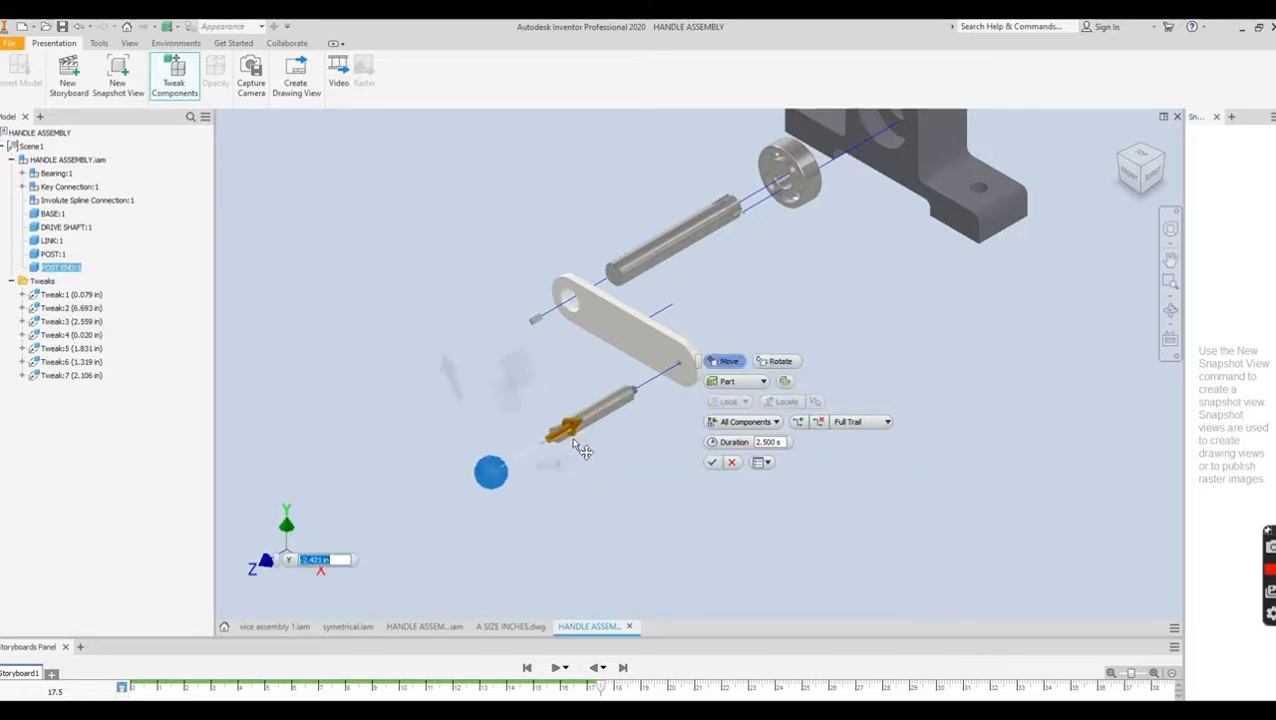
pyautogui.click(712, 462)
# - Play the storyboard animation of the exploded handle assembly forward and then in reverse
pyautogui.scroll(-3, 764, 421)
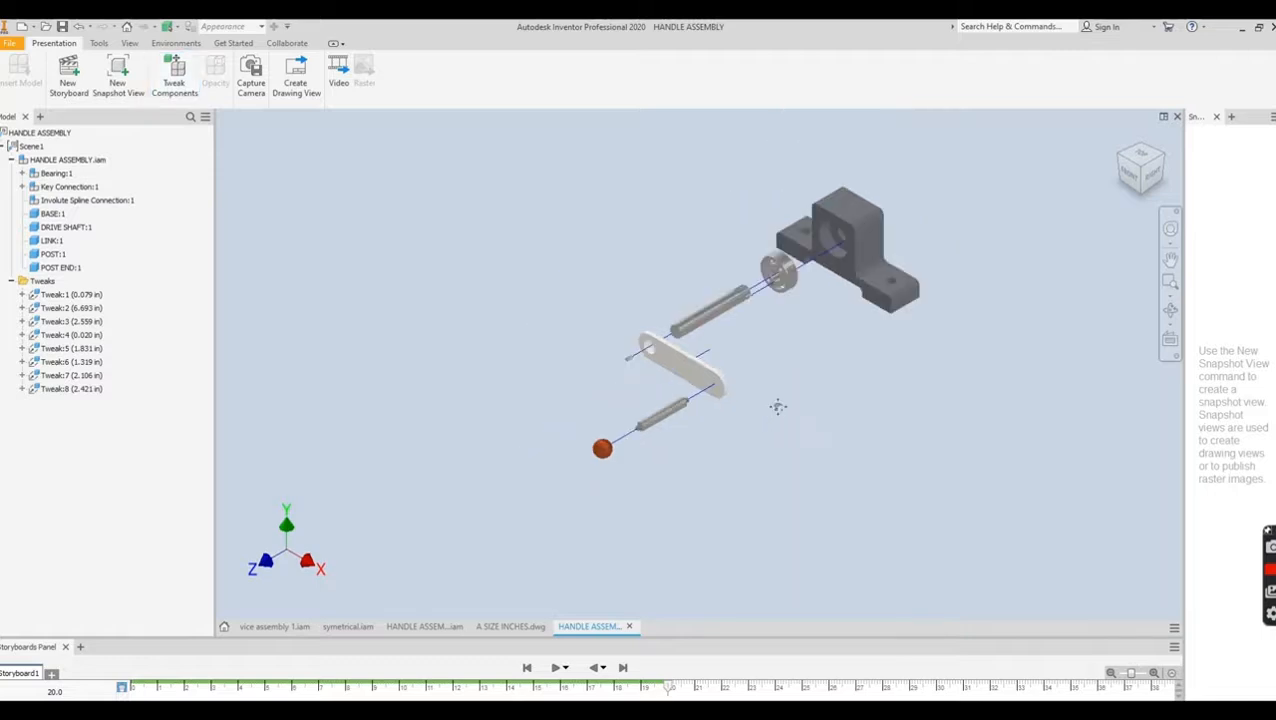
pyautogui.scroll(-3, 627, 441)
pyautogui.scroll(5, 605, 394)
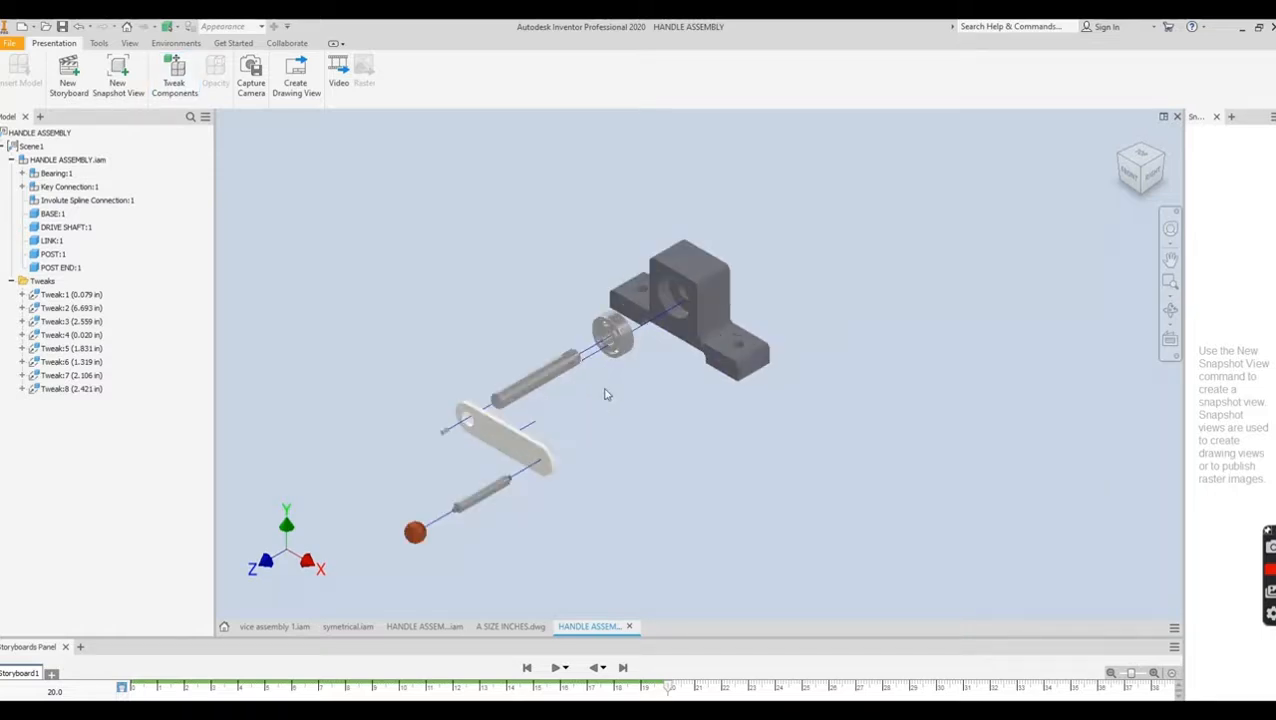
pyautogui.scroll(3, 605, 394)
pyautogui.scroll(-3, 605, 394)
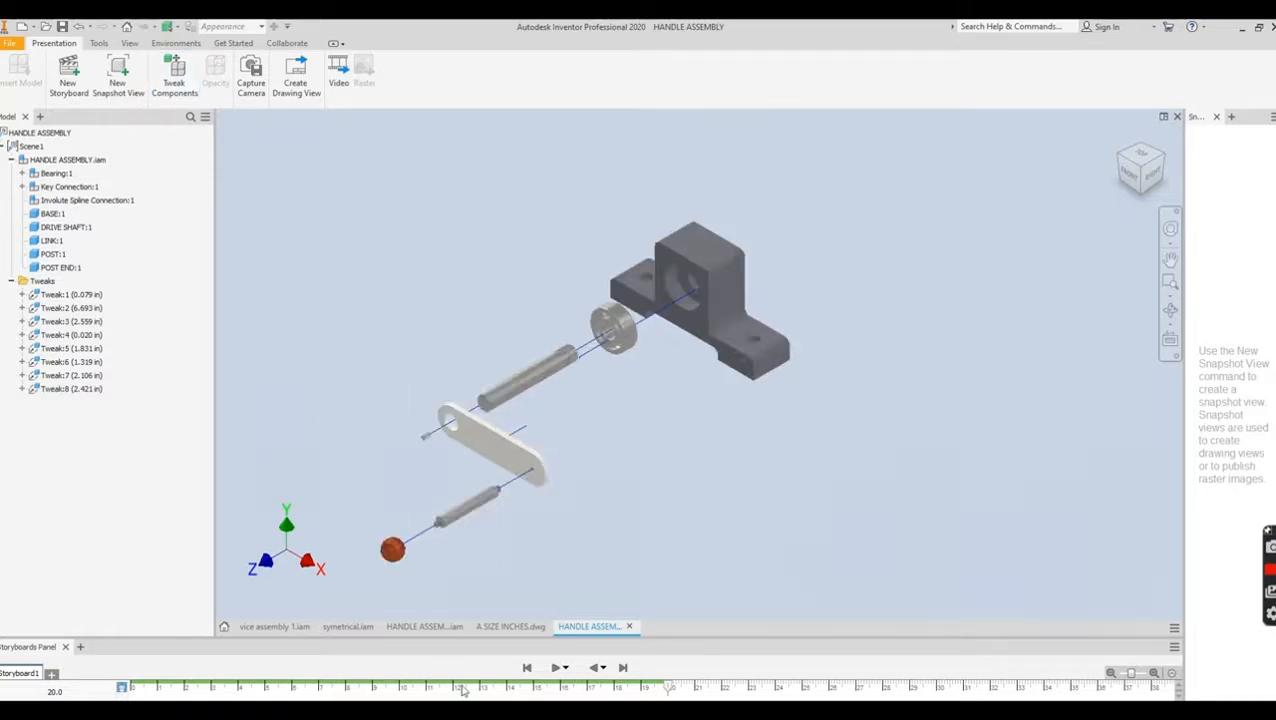
pyautogui.click(556, 667)
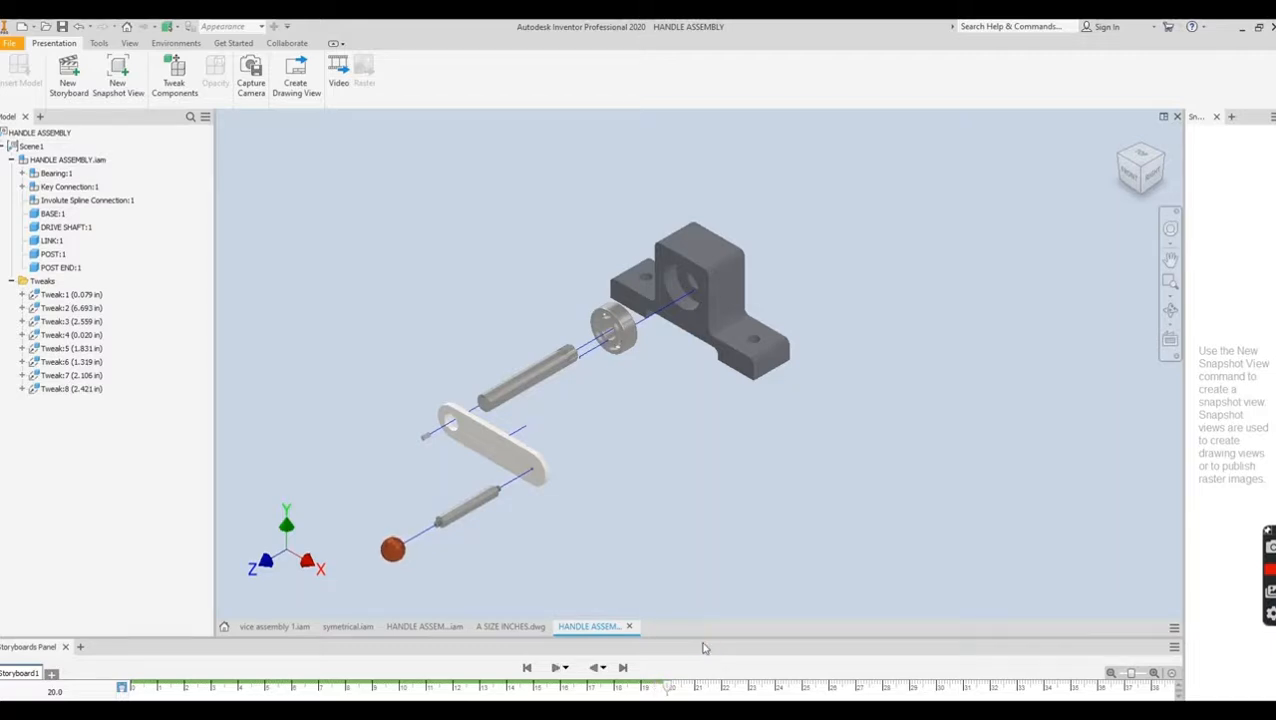
pyautogui.click(595, 668)
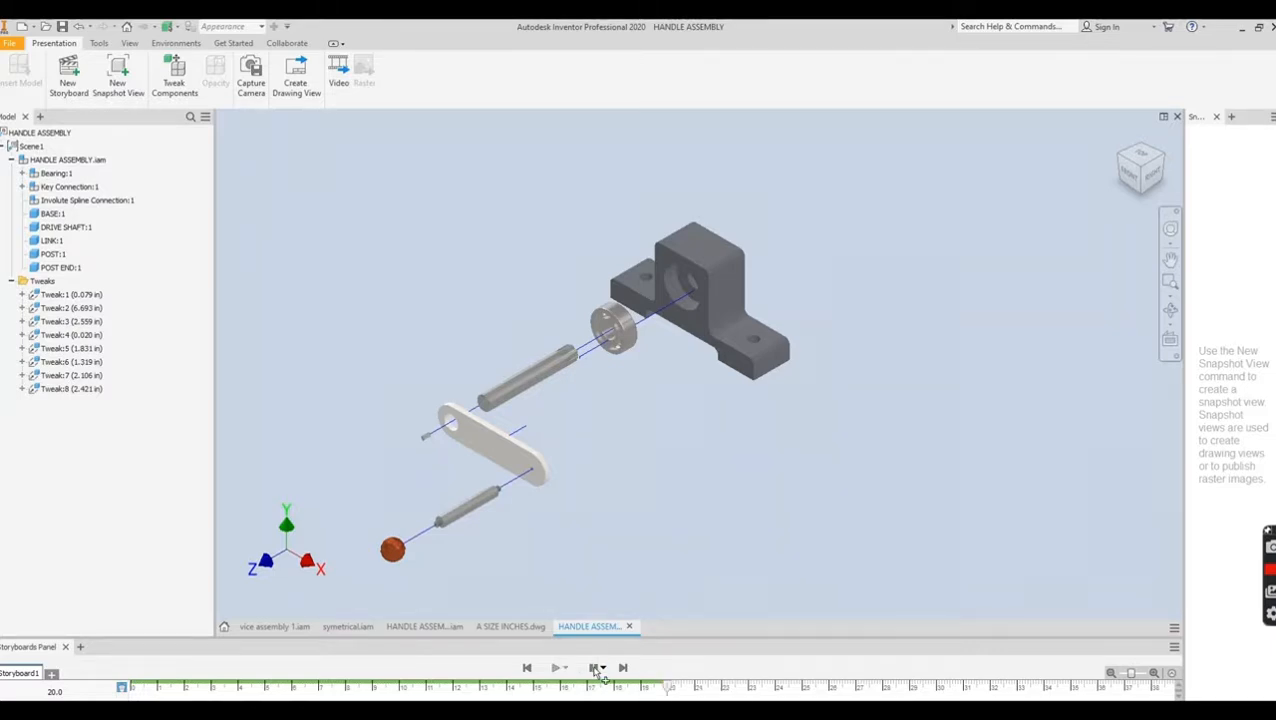
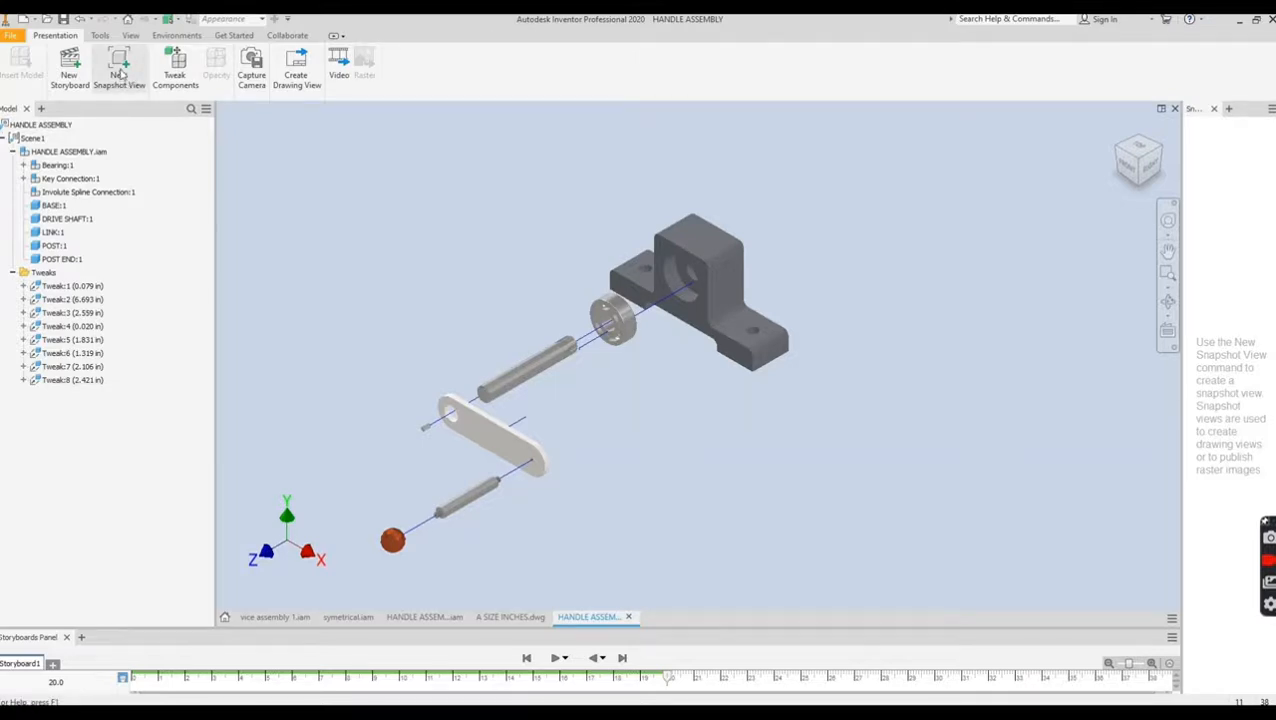
# - Create a snapshot view of the fully exploded assembly and switch to the A SIZE INCHES drawing
pyautogui.click(118, 65)
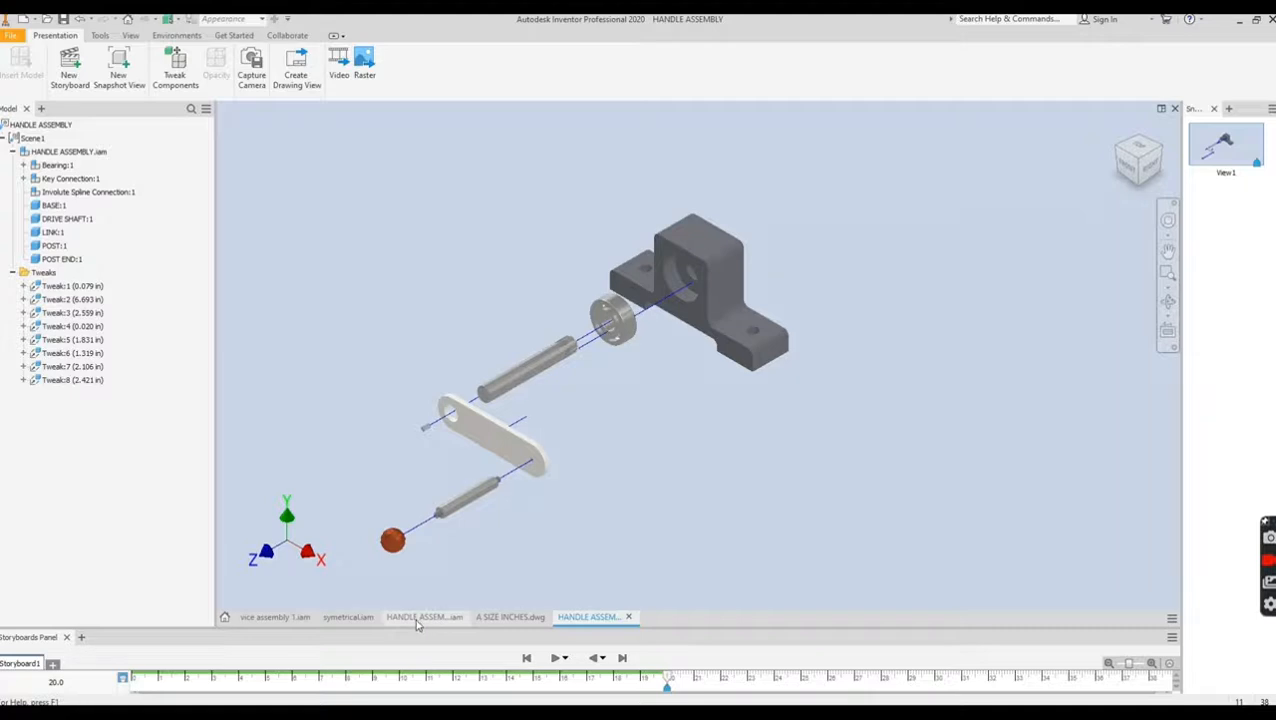
pyautogui.moveTo(414, 622)
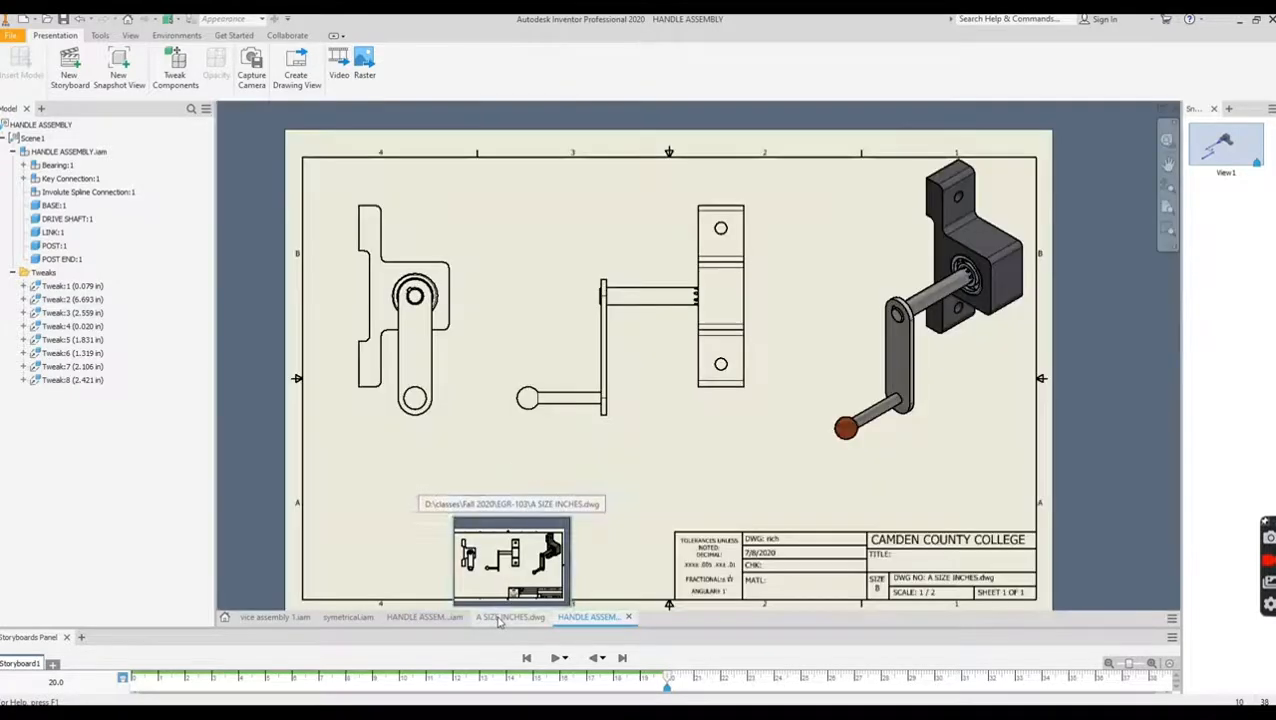
pyautogui.click(510, 617)
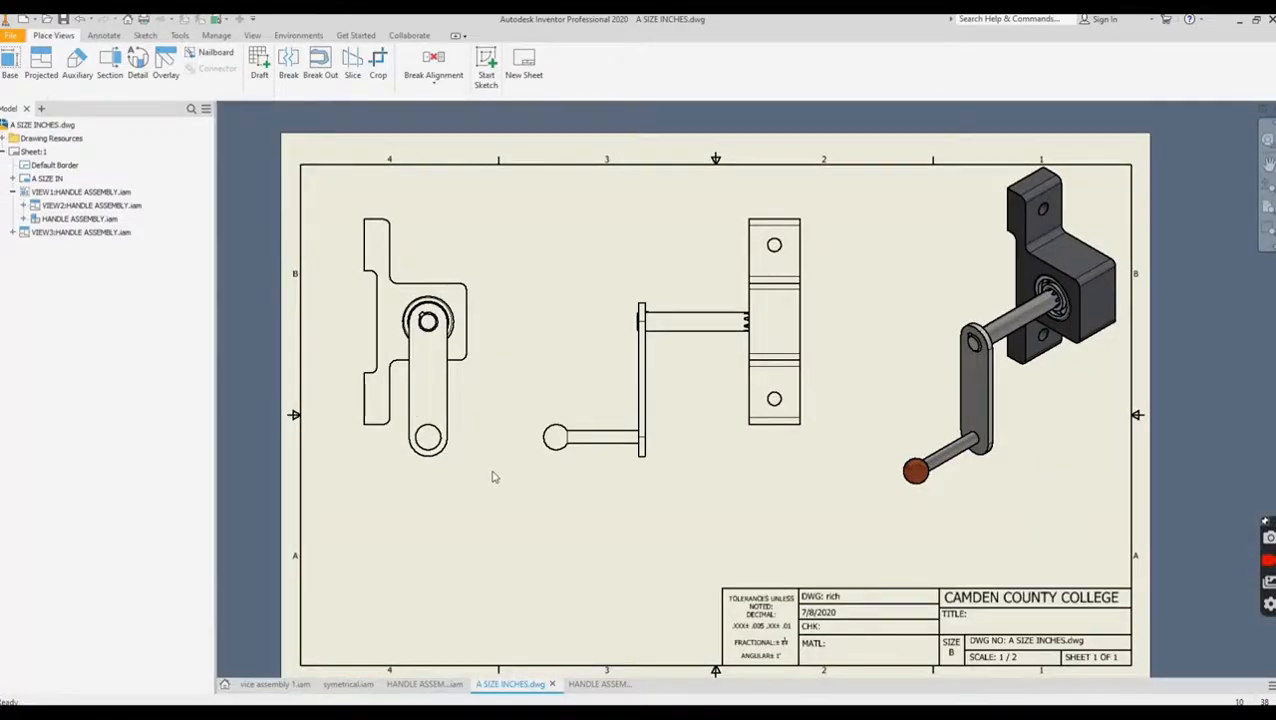
# - Add a second sheet to the drawing, leaving the prompted date entry blank
pyautogui.scroll(-4, 487, 440)
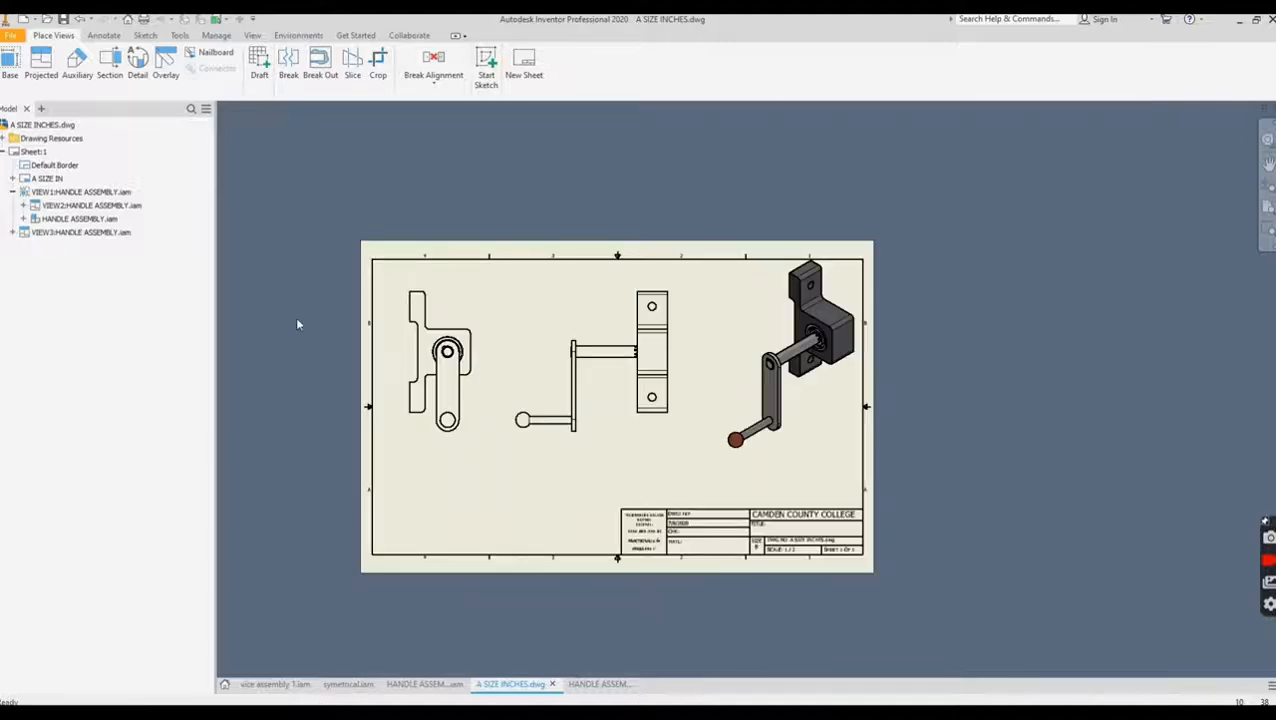
pyautogui.scroll(2, 437, 417)
pyautogui.scroll(-2, 437, 417)
pyautogui.scroll(2, 437, 417)
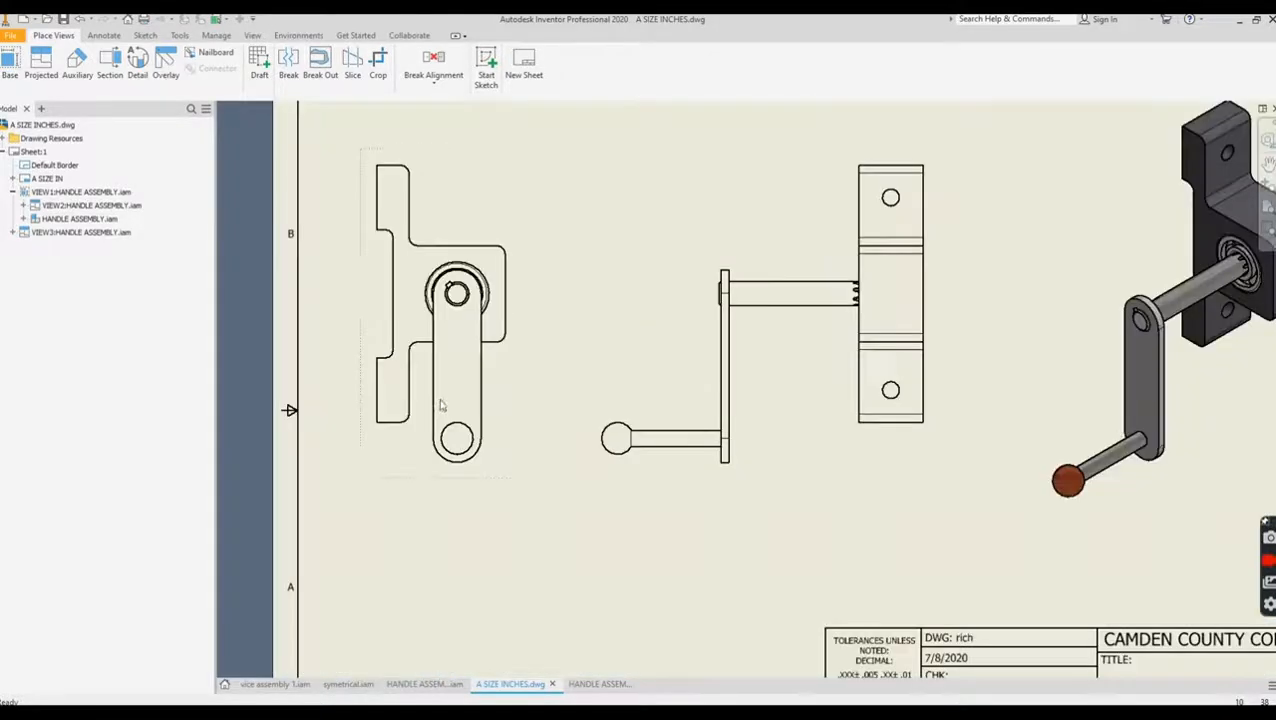
pyautogui.click(524, 62)
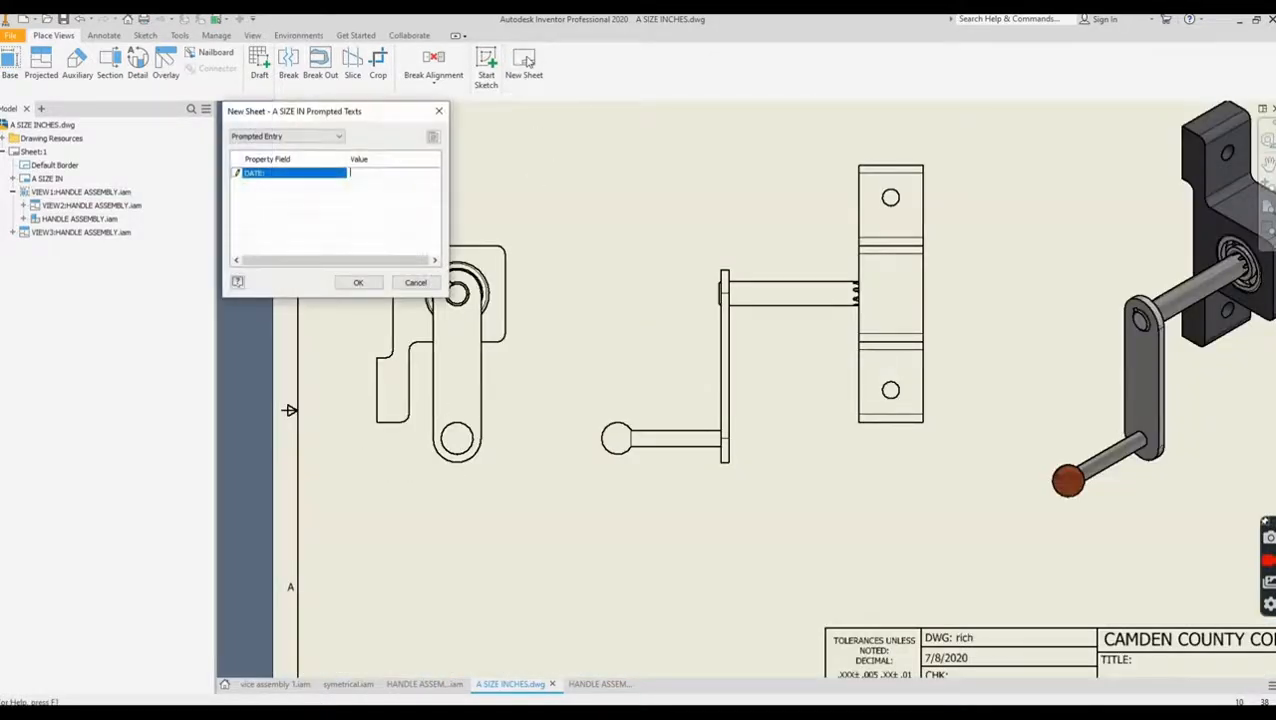
pyautogui.click(377, 285)
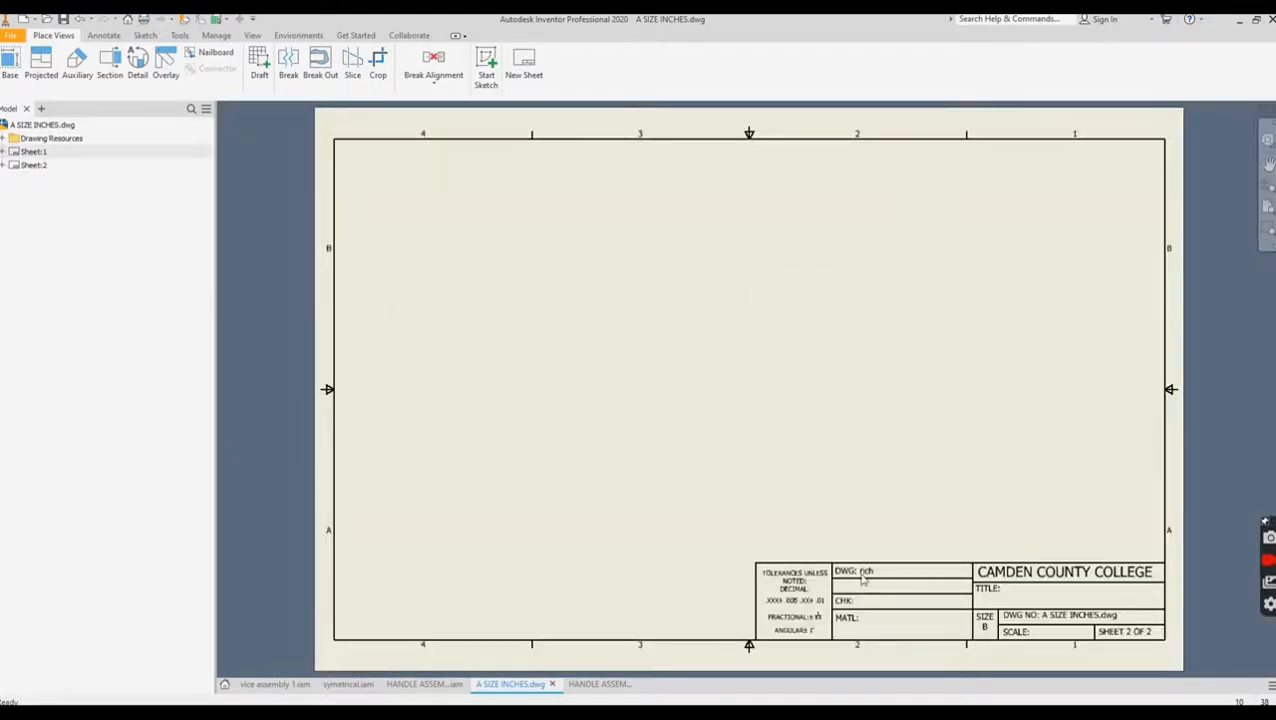
# - Start a base view from the exploded presentation, saving it as HANDLE ASSEMBLY.ipn in the new demos folder
pyautogui.click(13, 64)
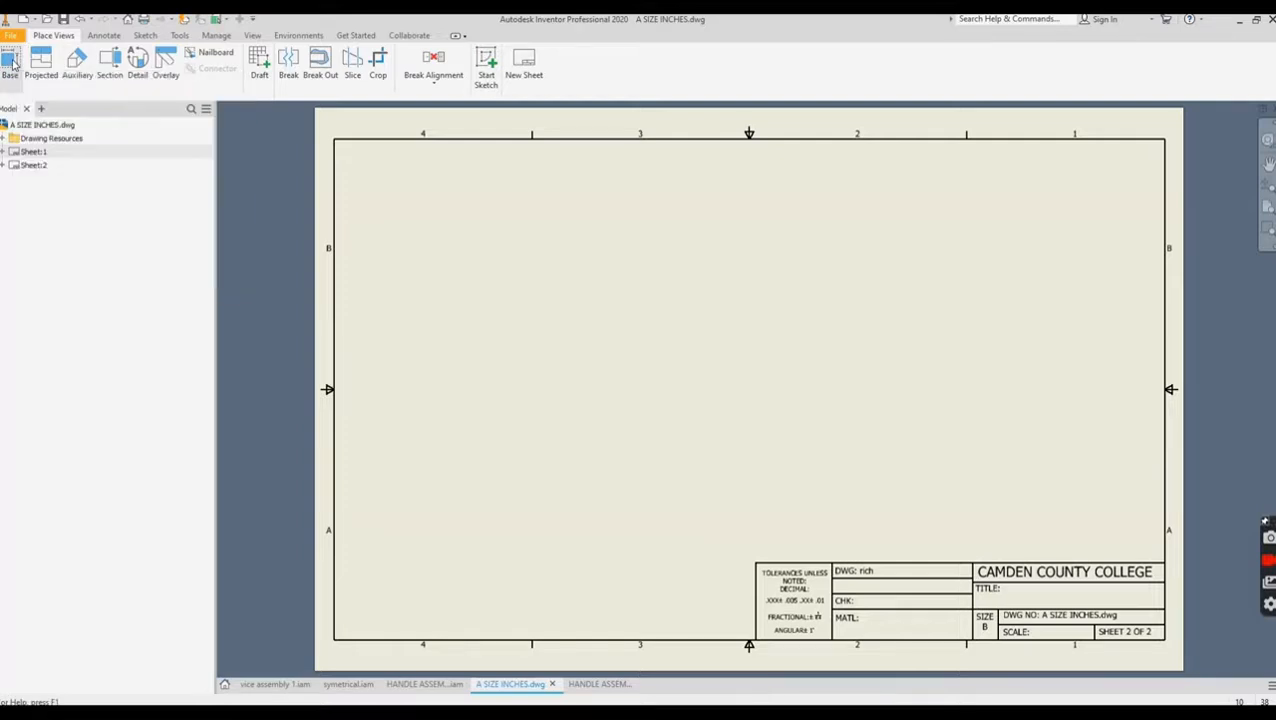
pyautogui.click(240, 326)
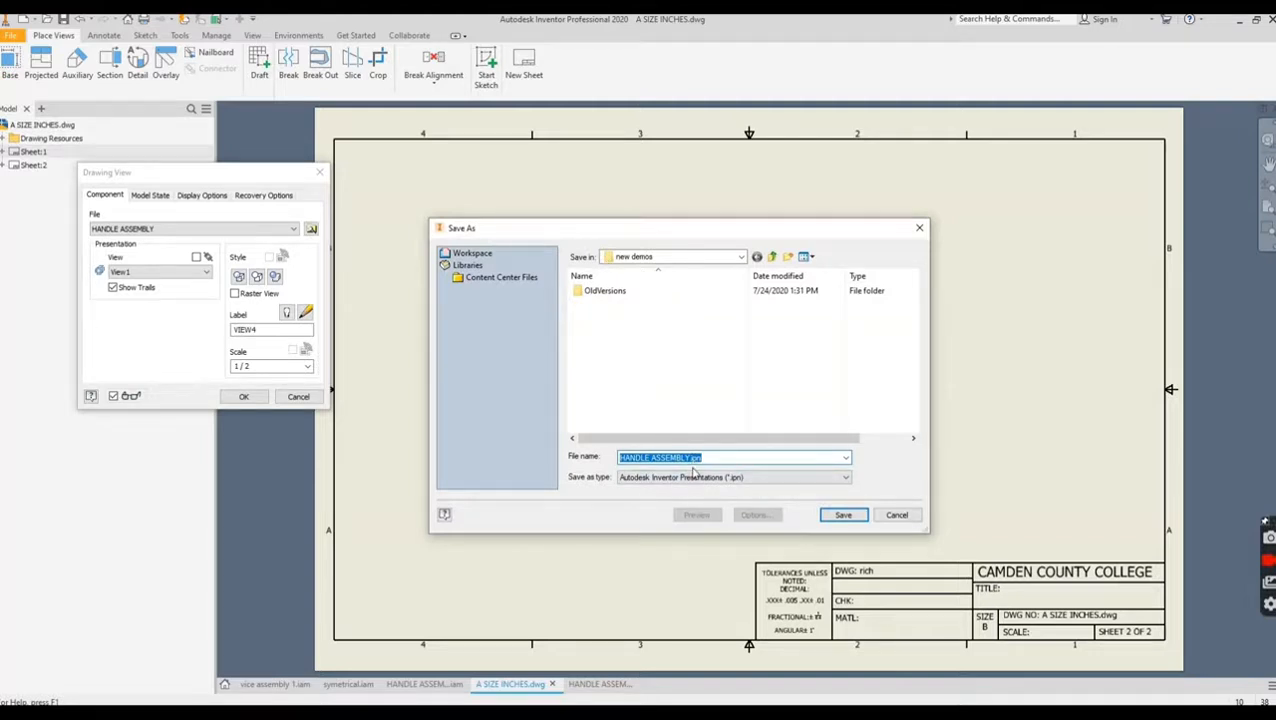
pyautogui.click(843, 514)
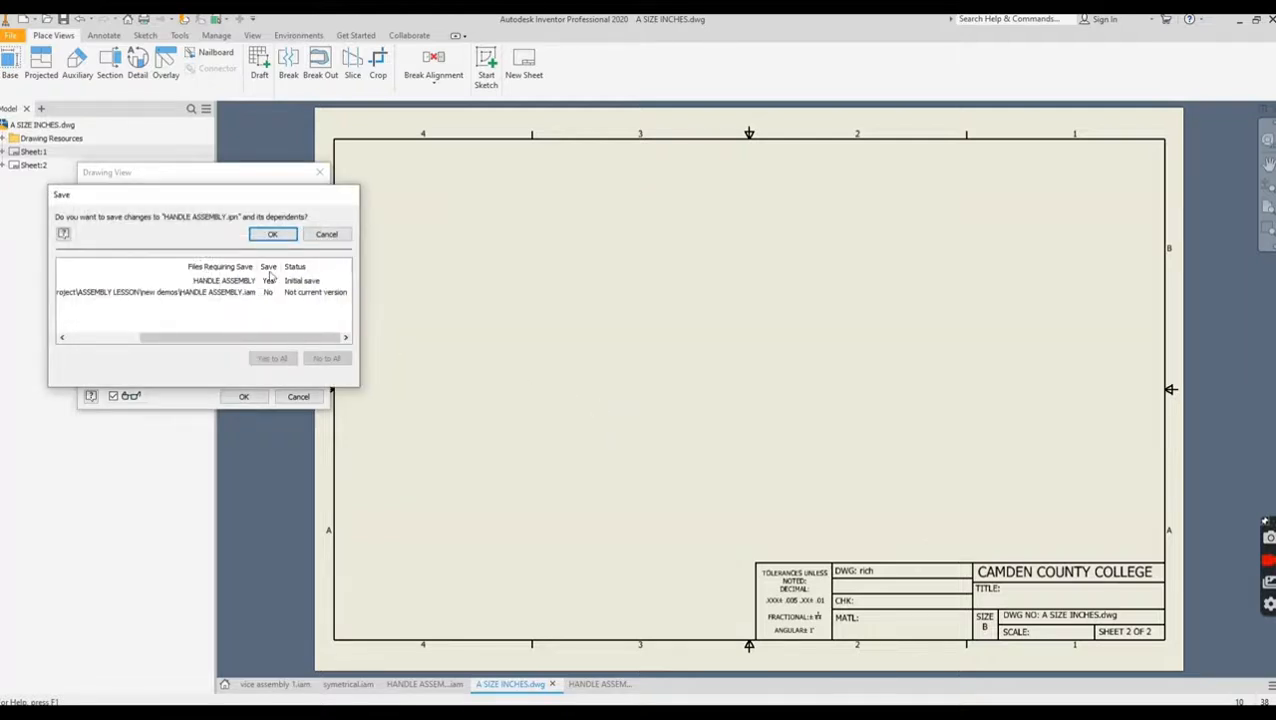
pyautogui.click(271, 233)
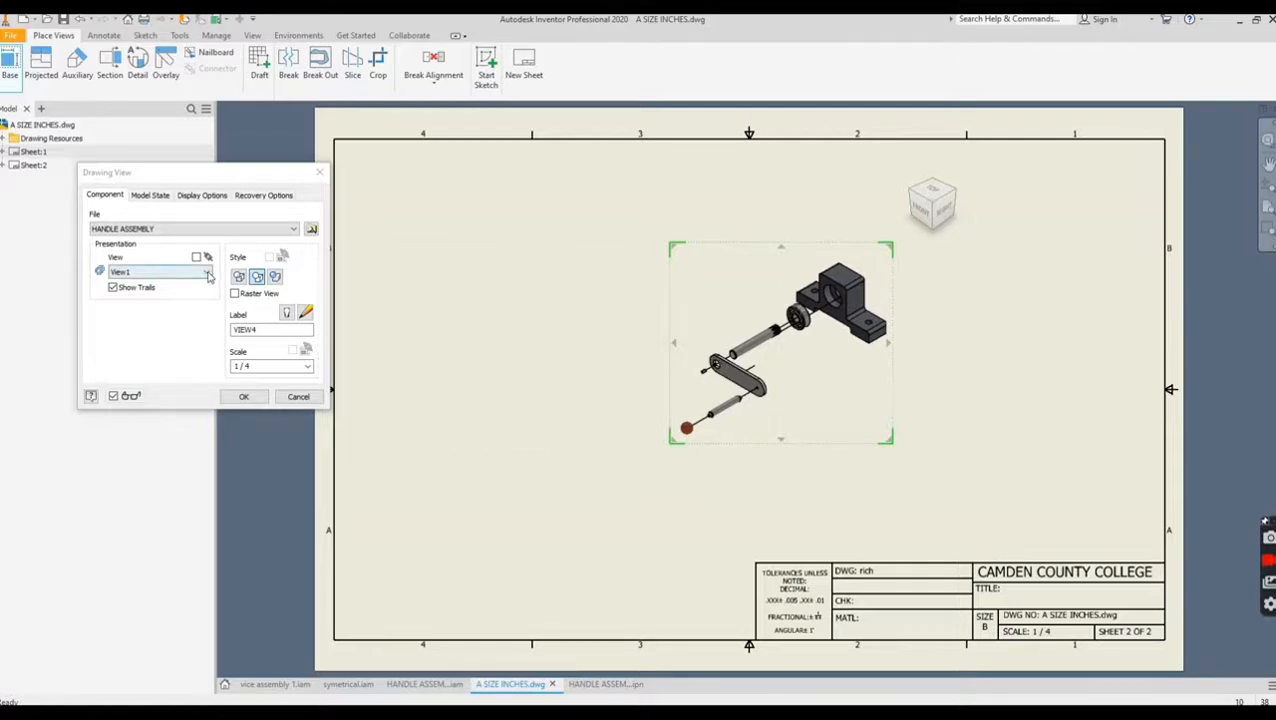
# - Place snapshot View1 of the exploded assembly on sheet 2 at 1/2 scale with trails shown
pyautogui.click(208, 273)
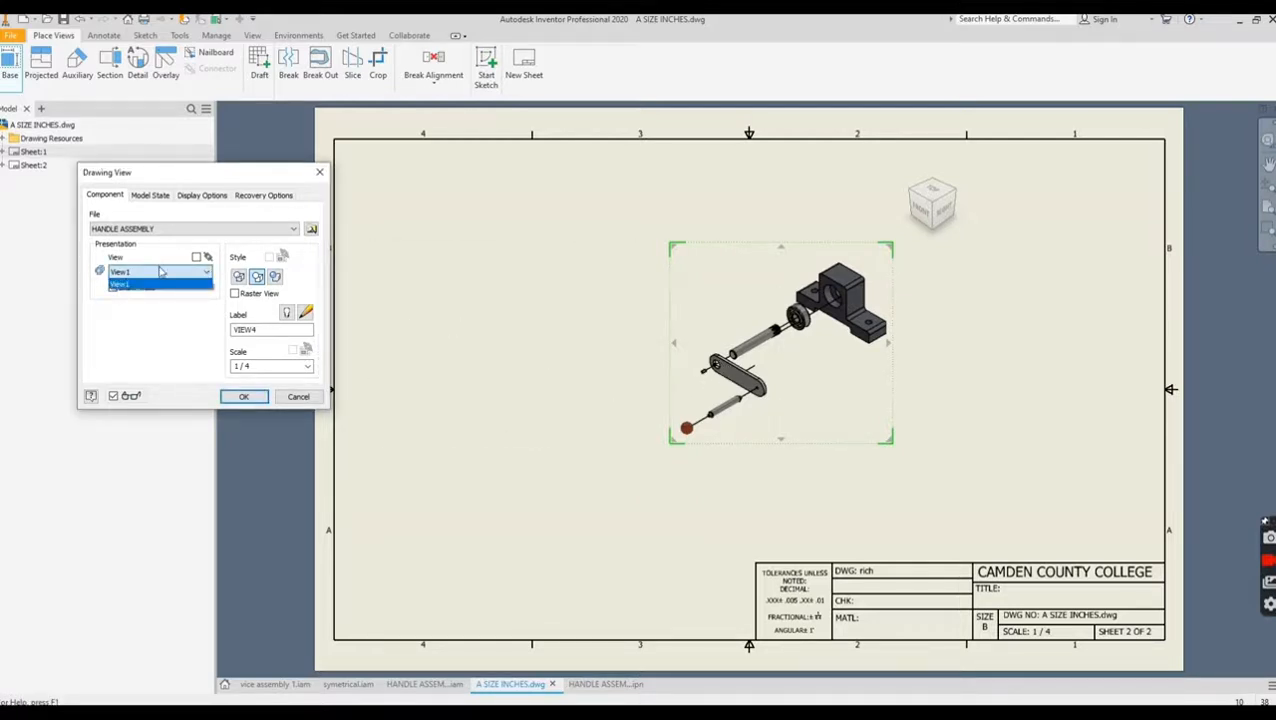
pyautogui.click(160, 272)
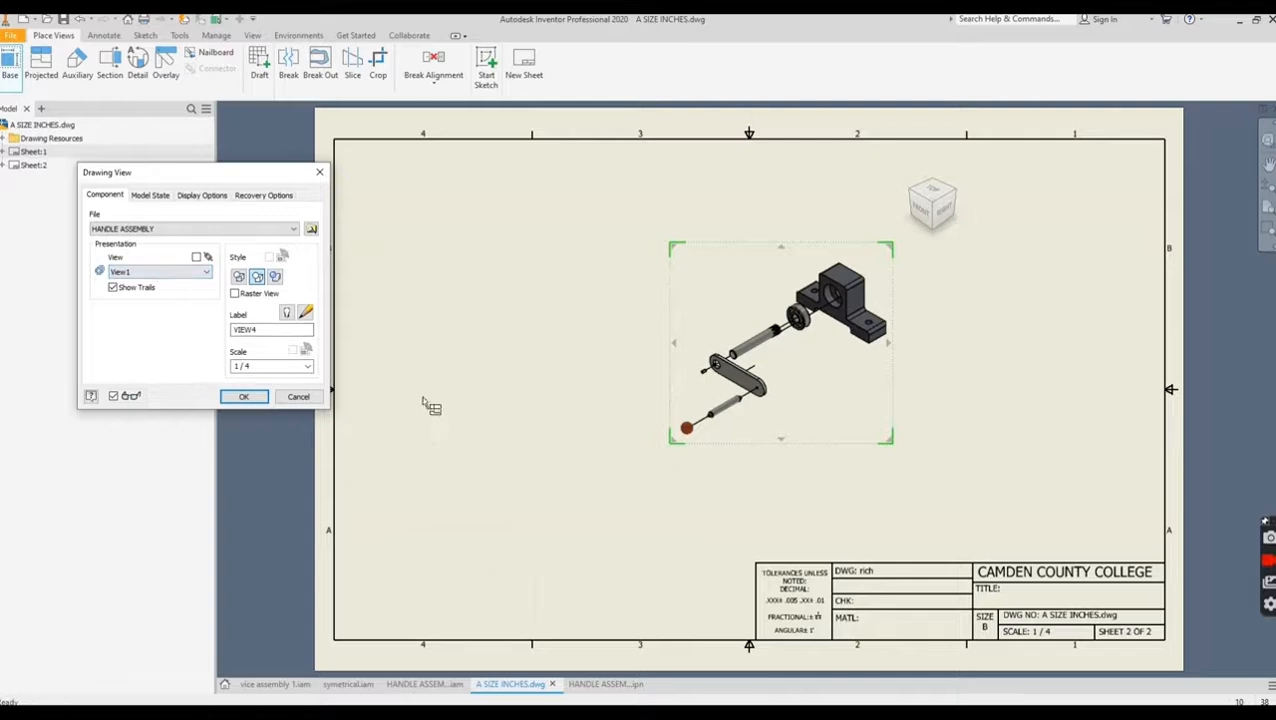
pyautogui.click(307, 366)
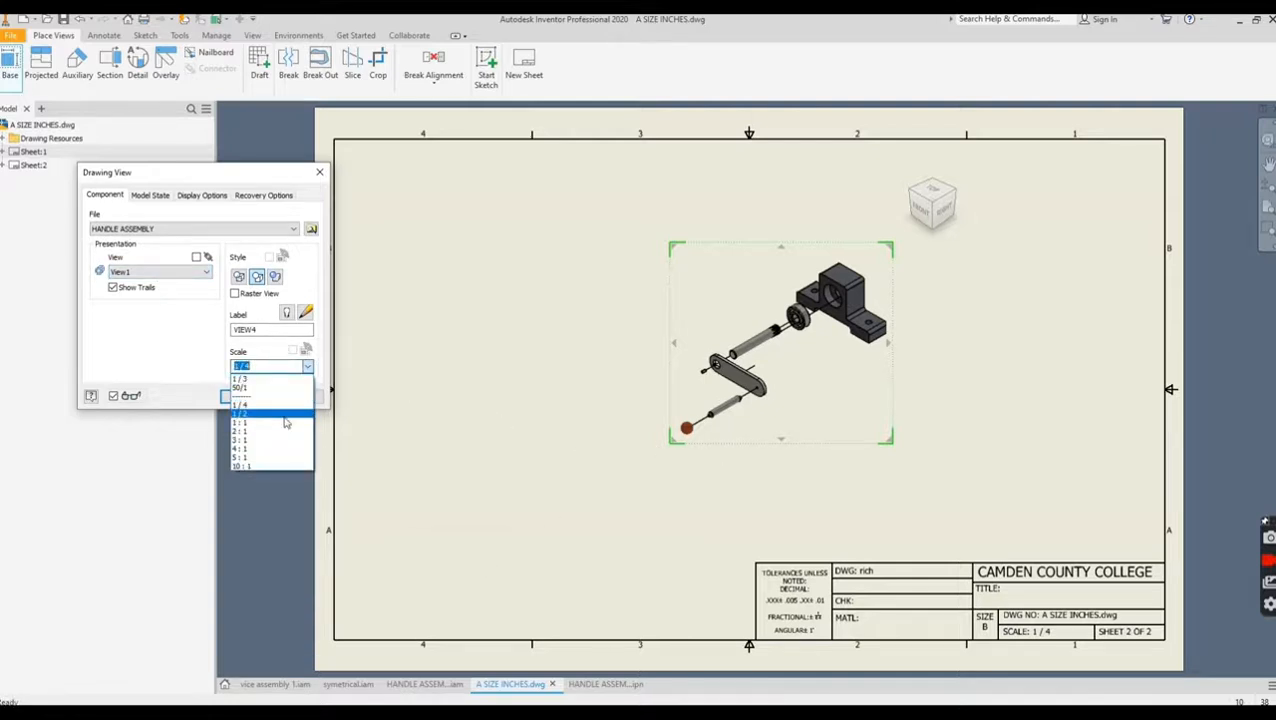
pyautogui.click(284, 416)
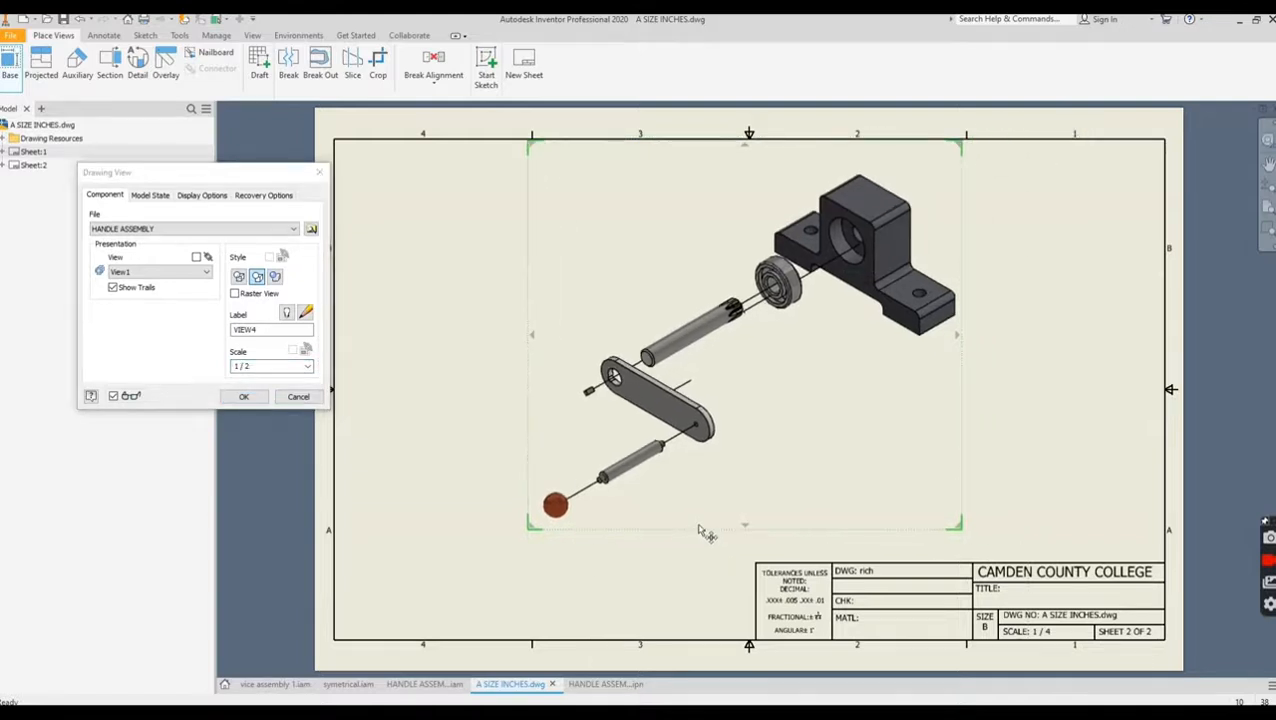
pyautogui.click(701, 529)
pyautogui.click(245, 397)
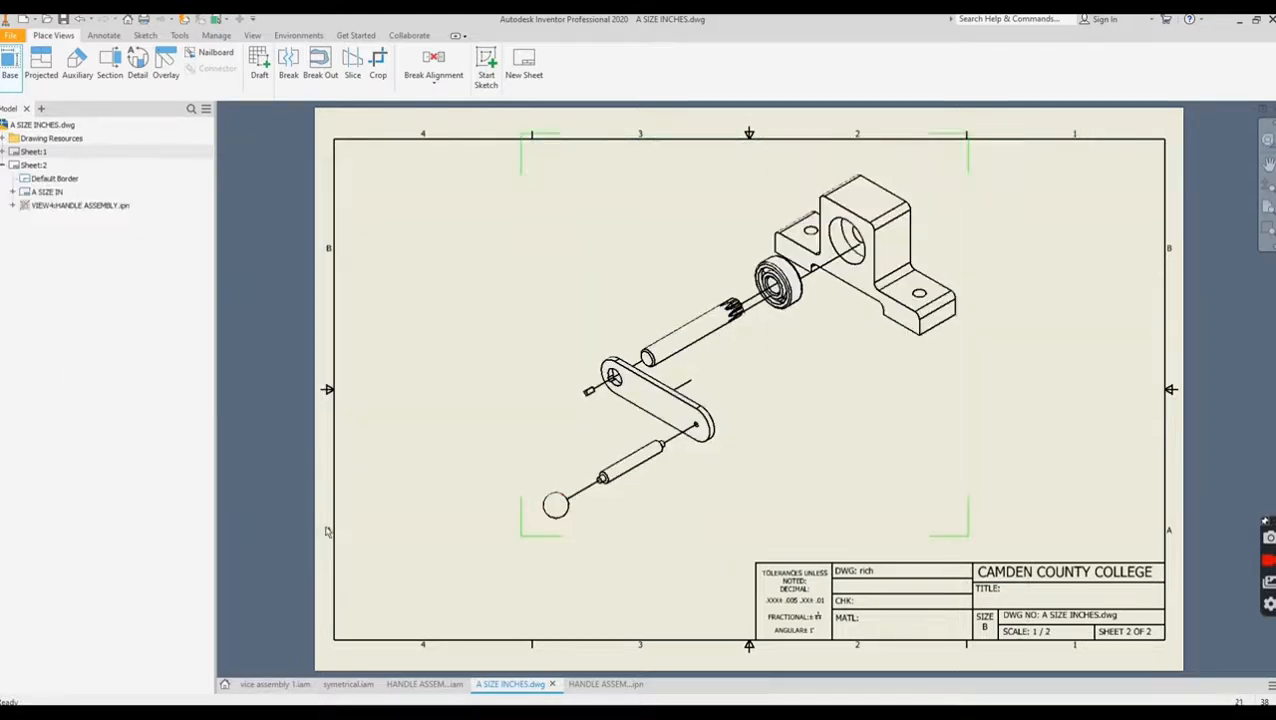
# - Review the exploded view's display options and set its style to Shaded
pyautogui.doubleClick(630, 538)
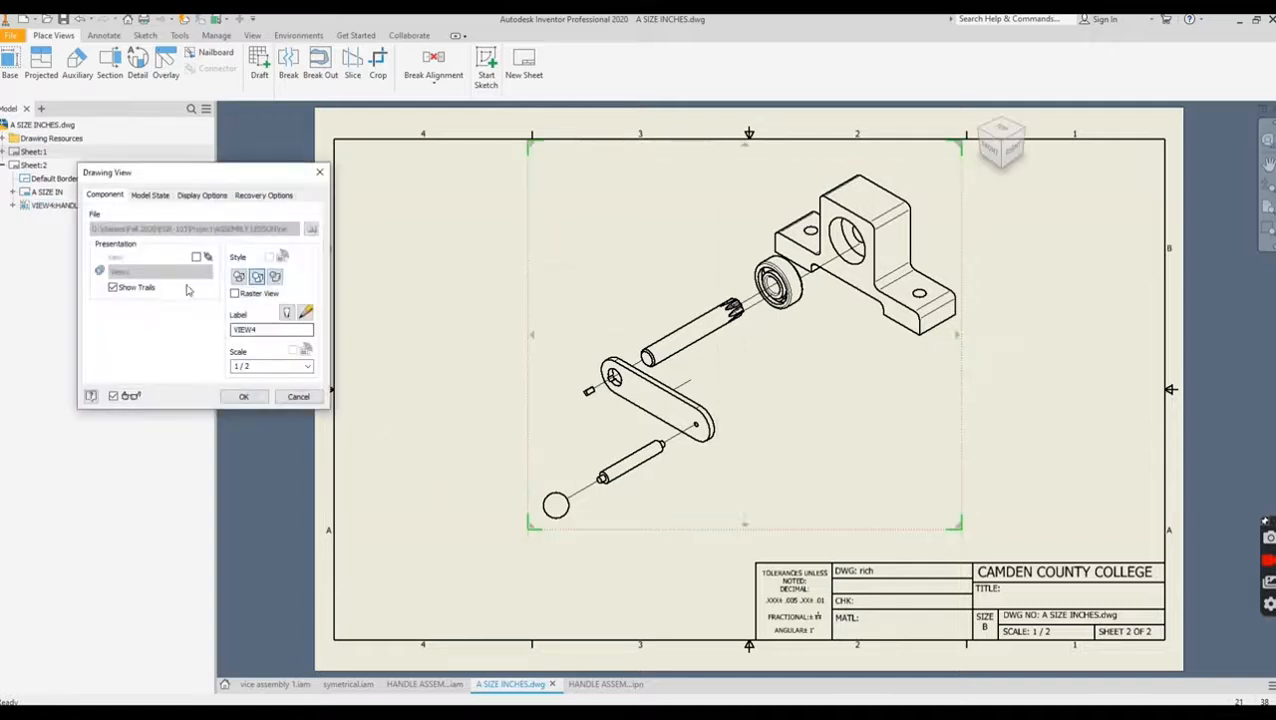
pyautogui.click(193, 195)
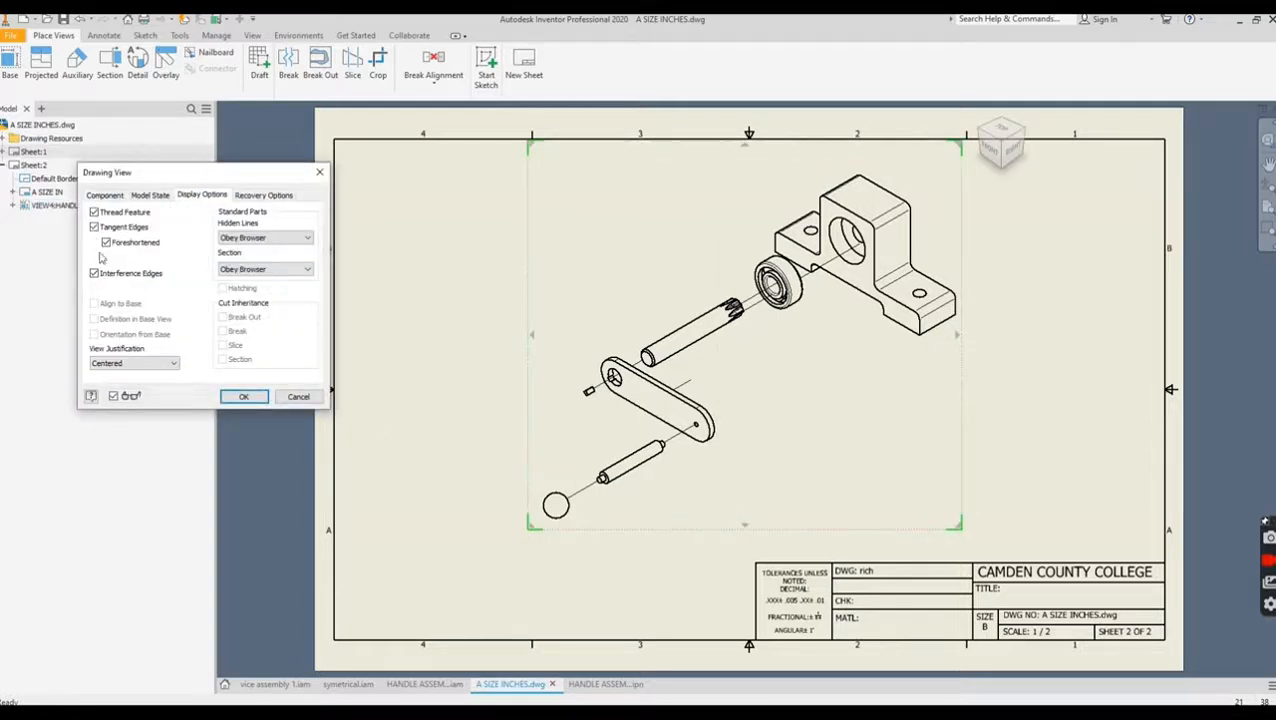
pyautogui.click(244, 397)
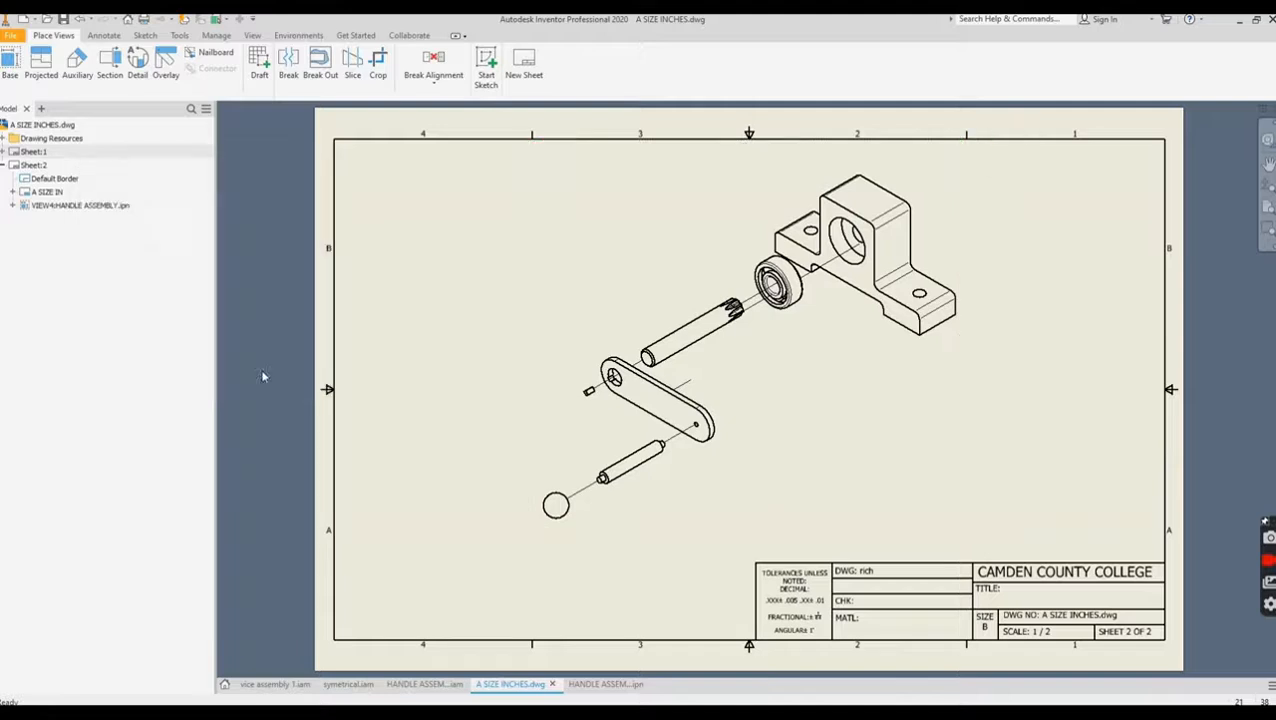
pyautogui.doubleClick(647, 520)
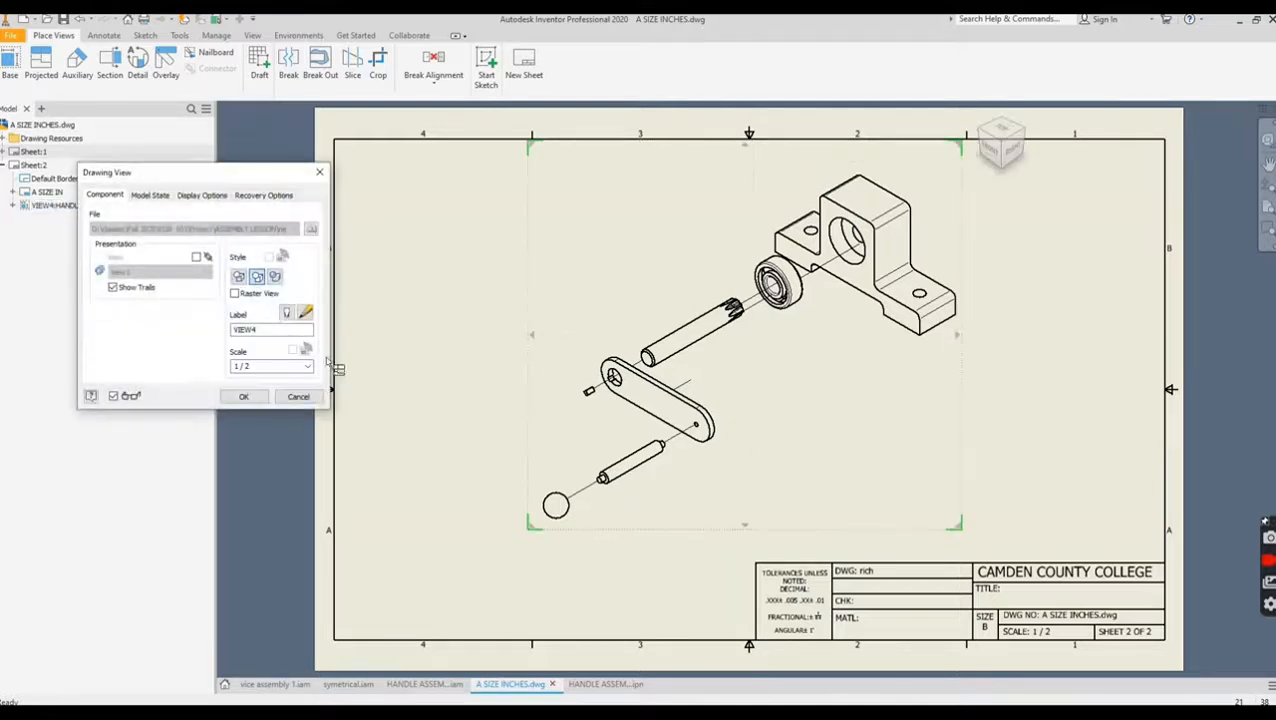
pyautogui.click(275, 277)
pyautogui.click(243, 396)
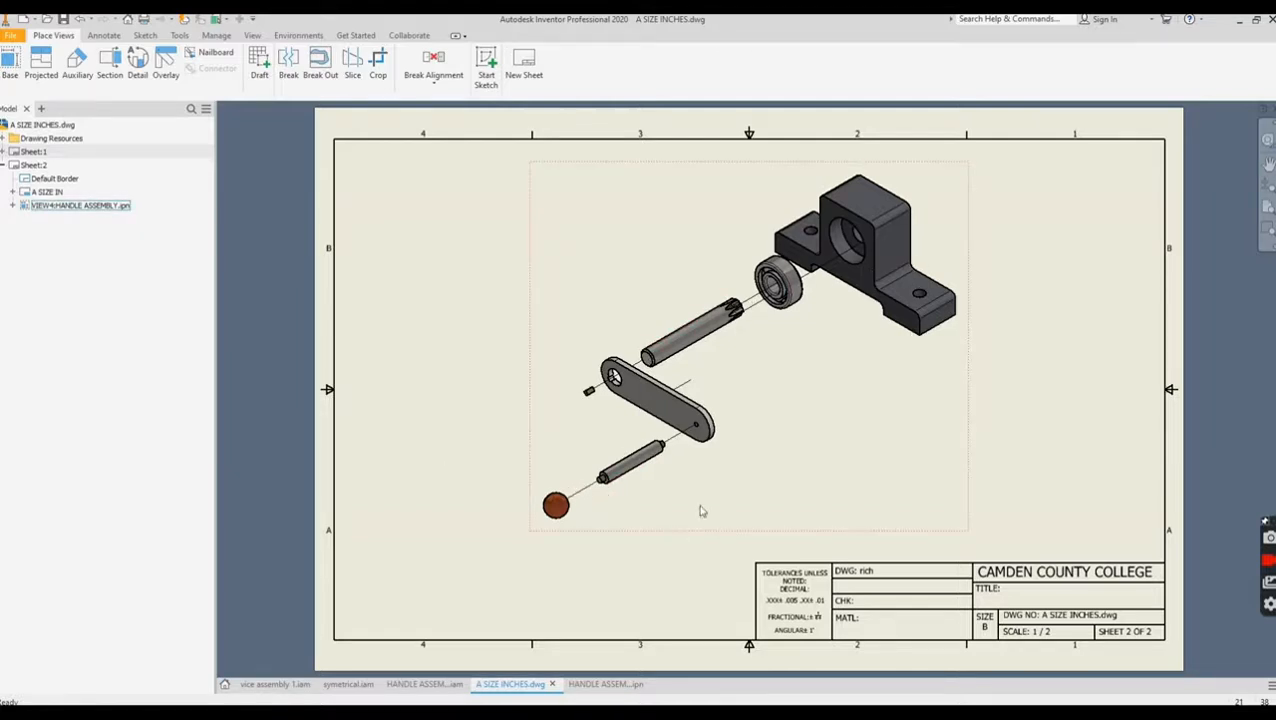
# - Change the line type of the trail between the ball knob and the handle pin to Double Dash Chain
pyautogui.scroll(5, 610, 475)
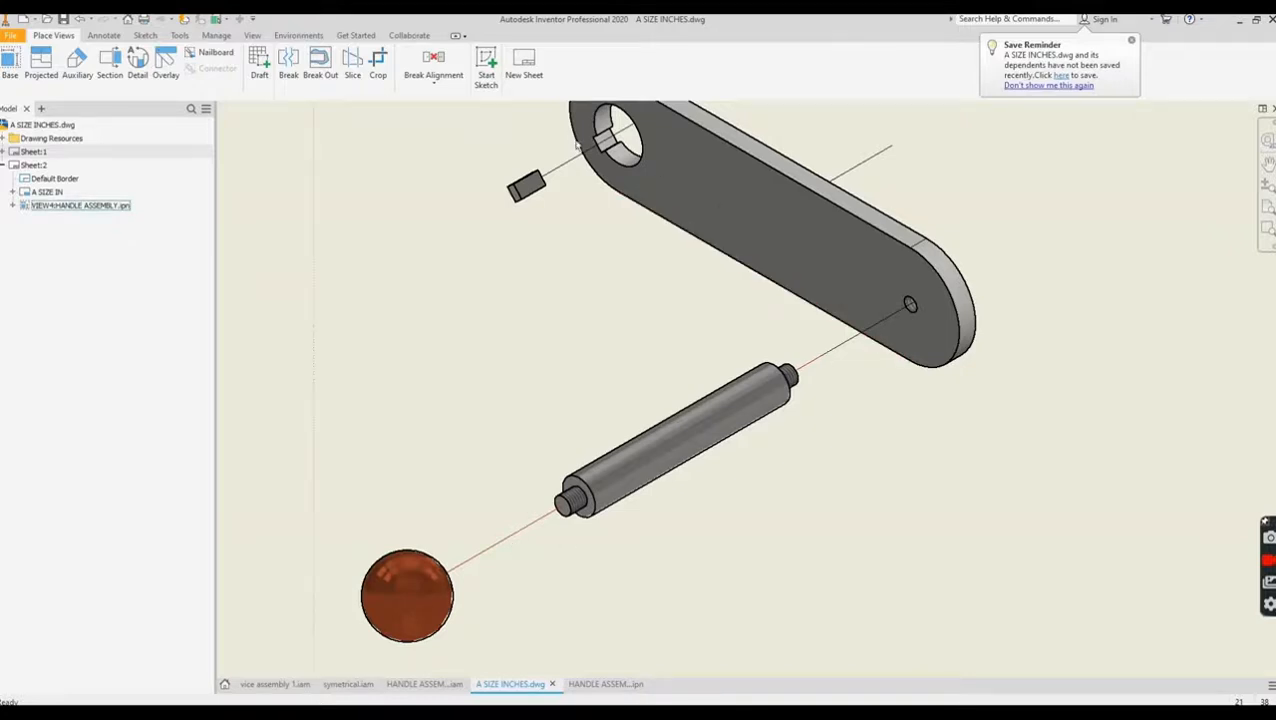
pyautogui.rightClick(490, 544)
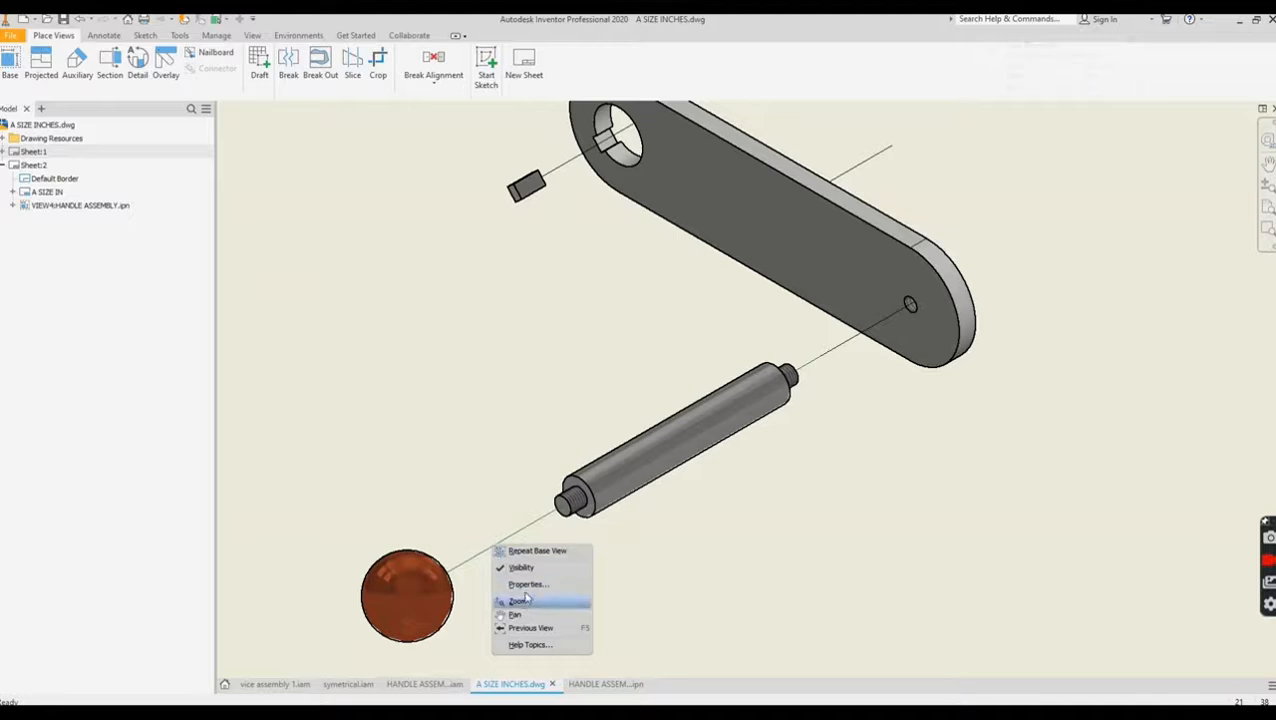
pyautogui.click(524, 585)
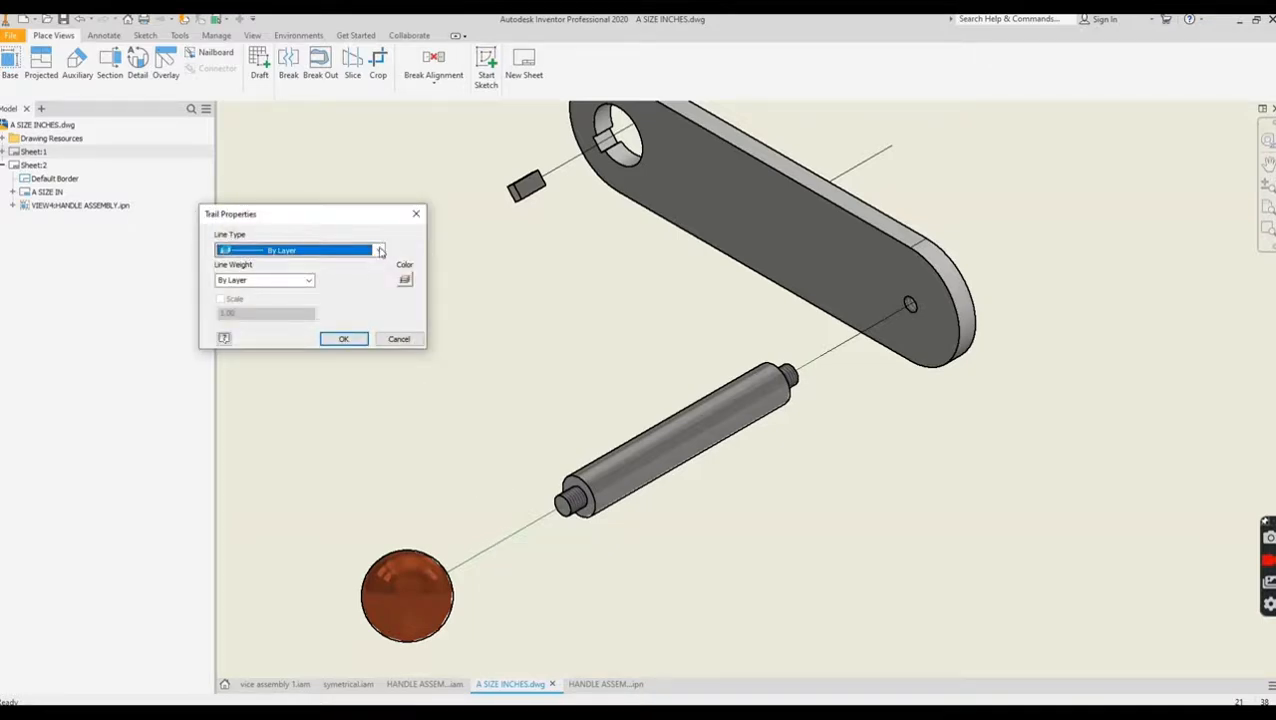
pyautogui.click(379, 251)
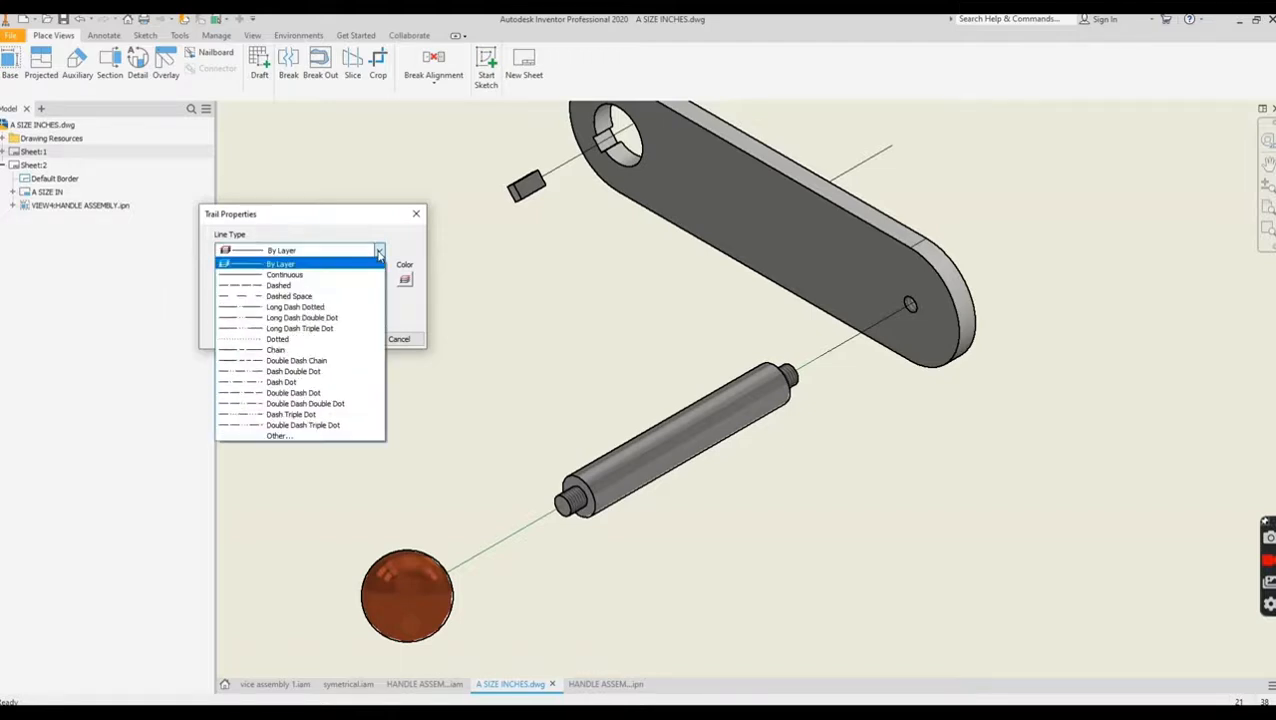
pyautogui.click(333, 361)
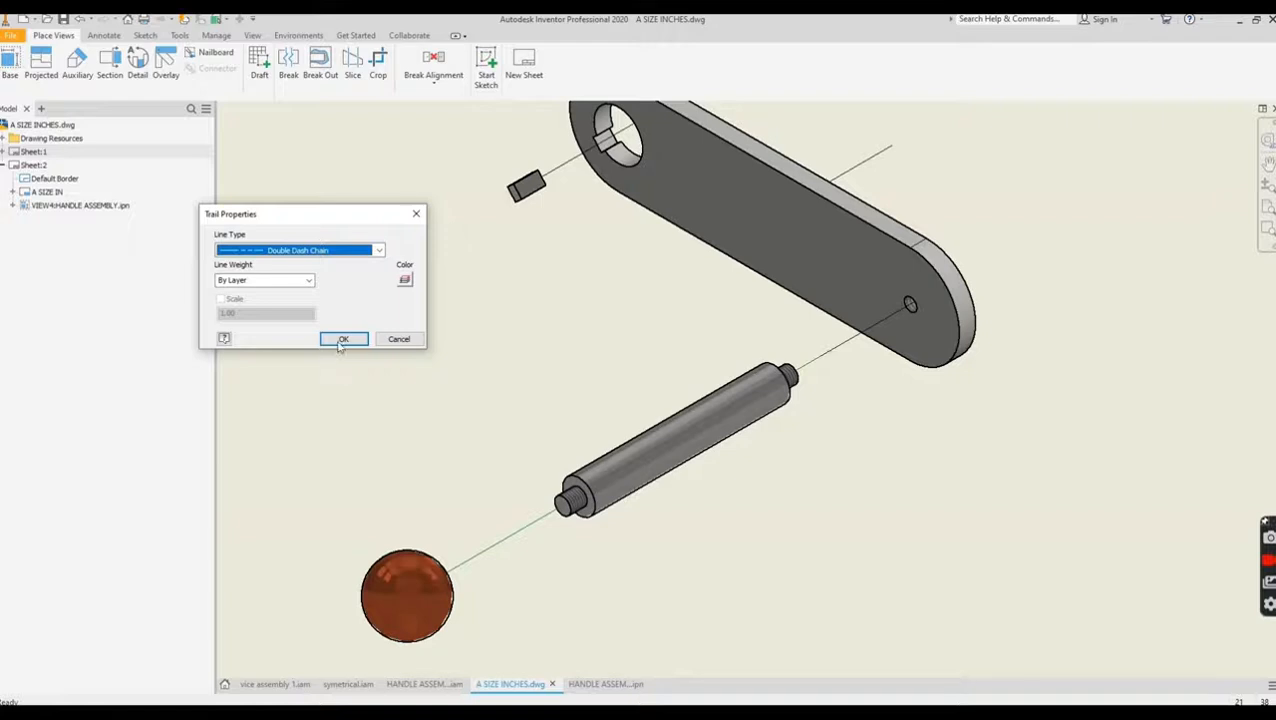
pyautogui.click(340, 341)
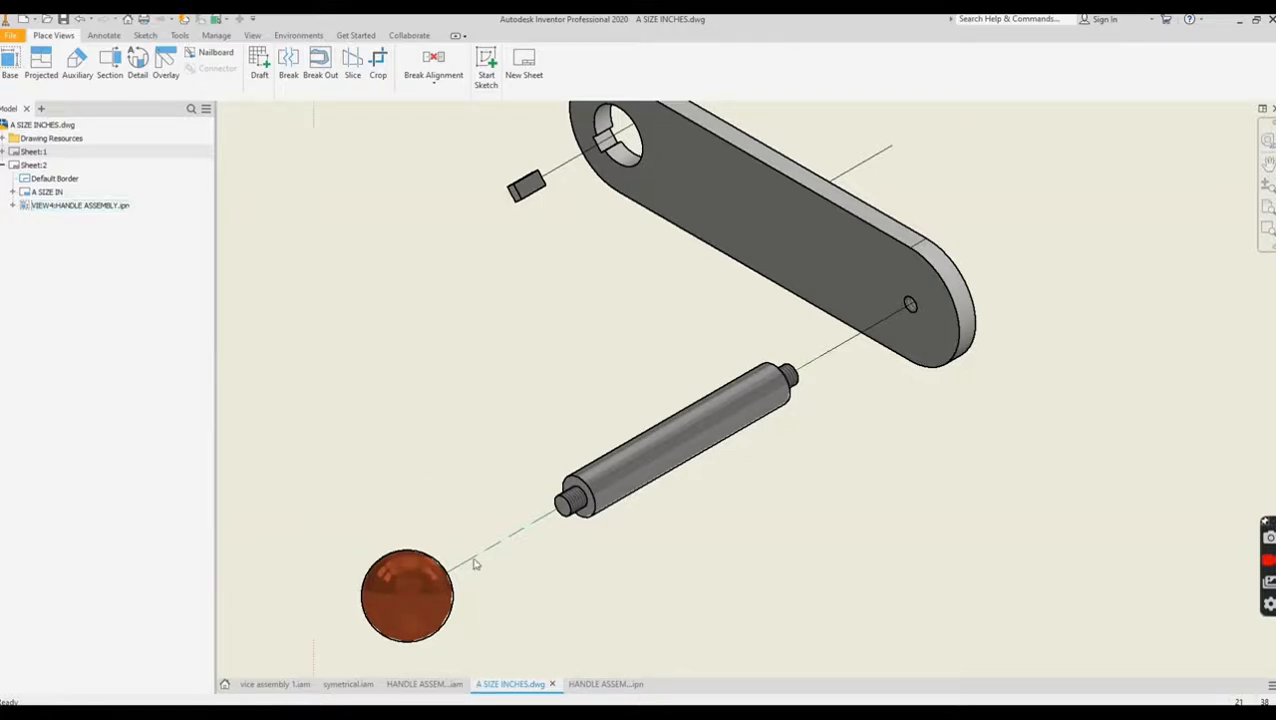
# - Give the trail between the handle pin and the crank arm the Double Dash Chain line type
pyautogui.rightClick(841, 349)
pyautogui.click(876, 385)
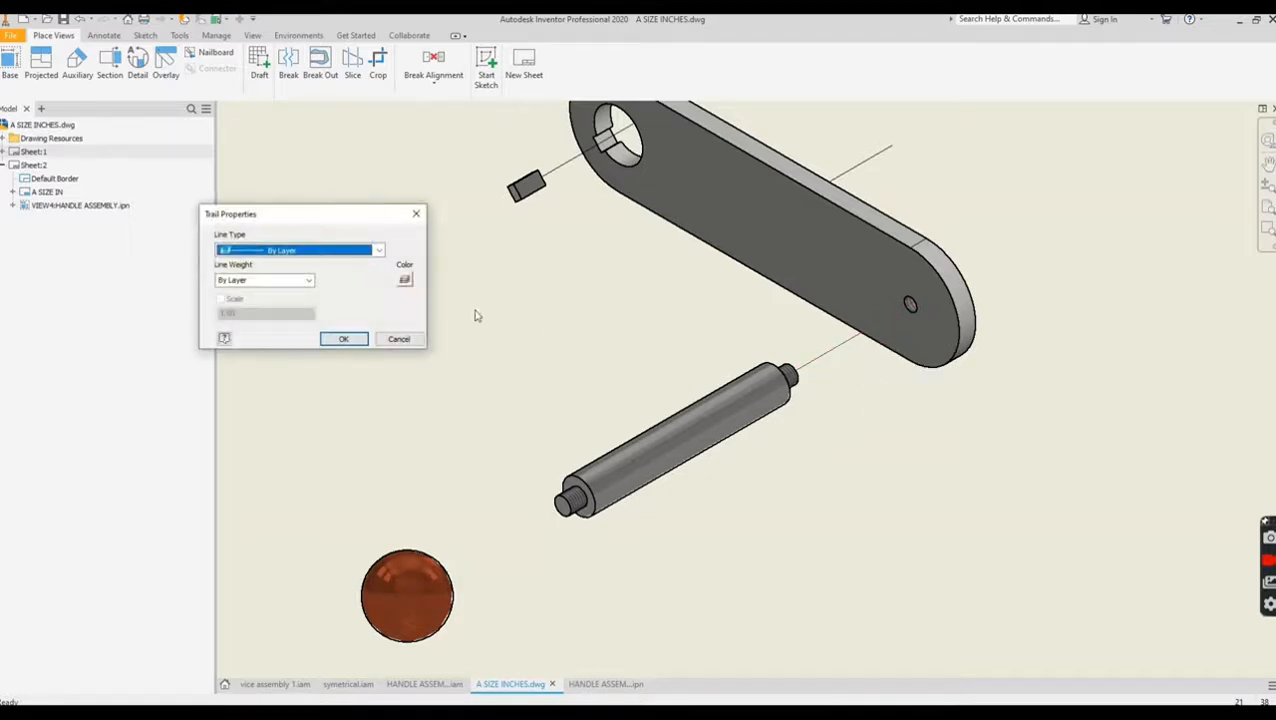
pyautogui.click(378, 250)
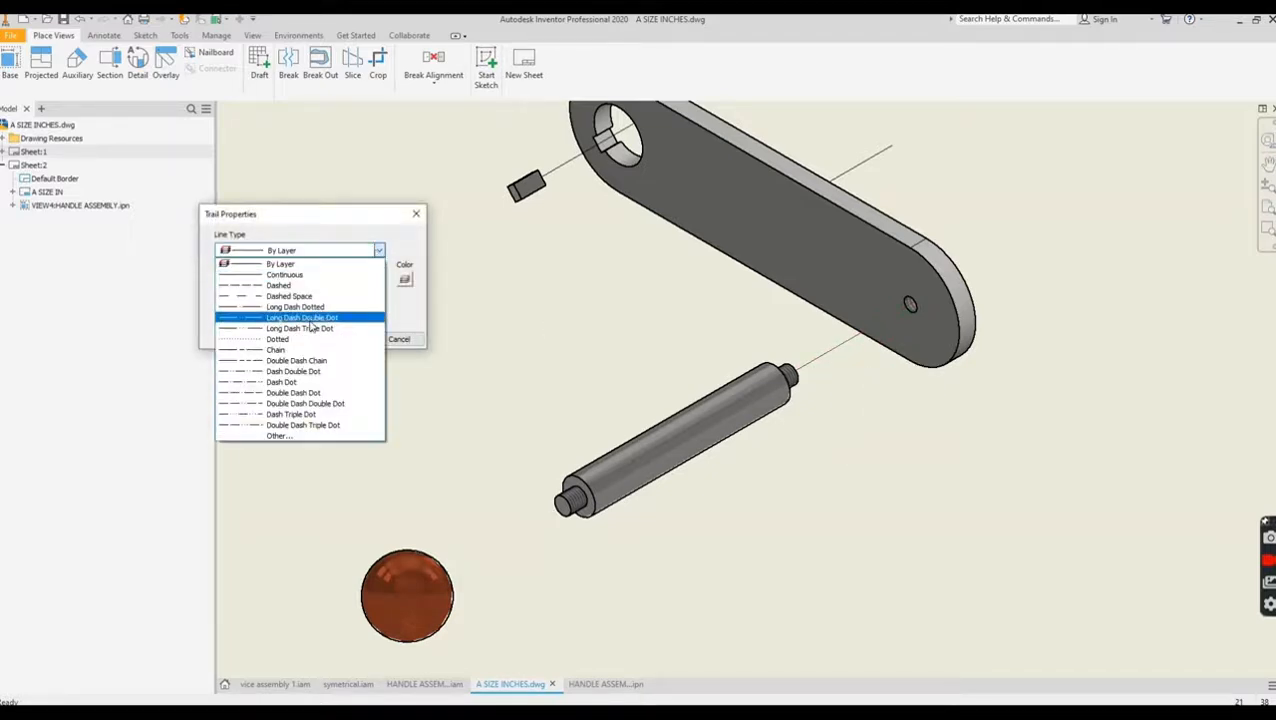
pyautogui.click(312, 361)
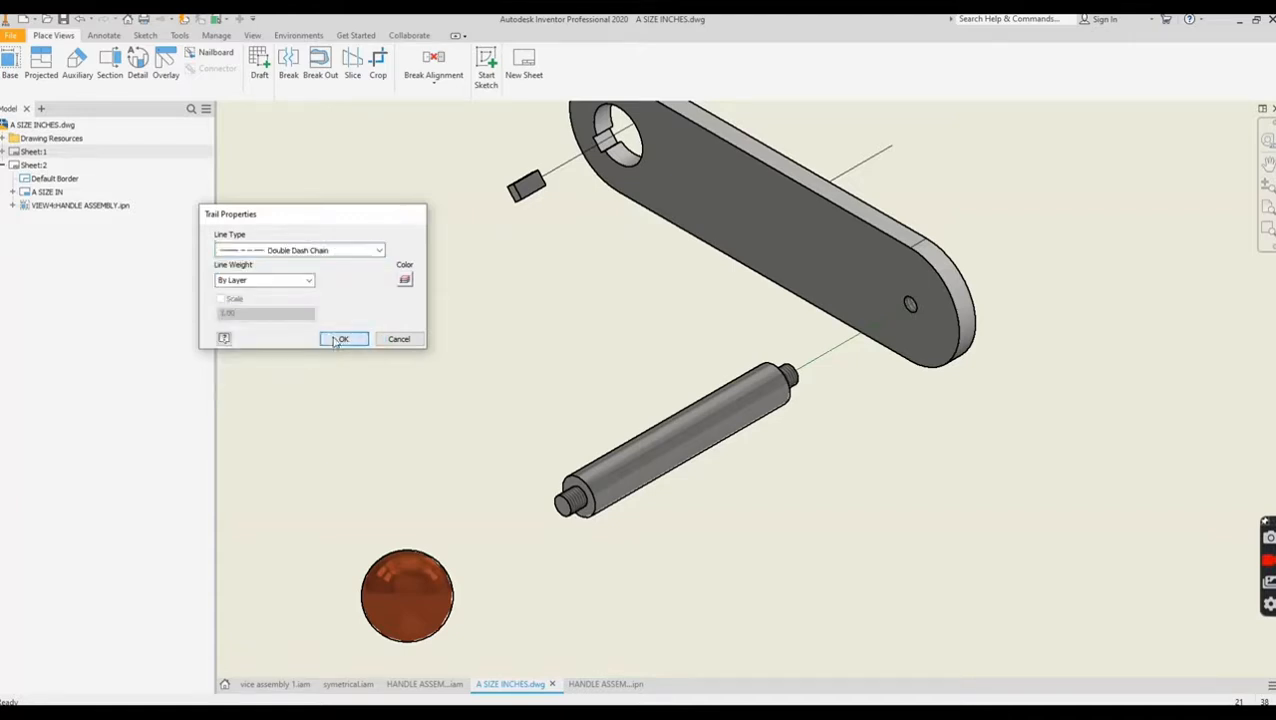
pyautogui.click(340, 339)
# - Set the line type of the trail extending behind the middle of the crank arm to Double Dash Chain
pyautogui.moveTo(682, 307); pyautogui.dragTo(484, 529, button='middle')
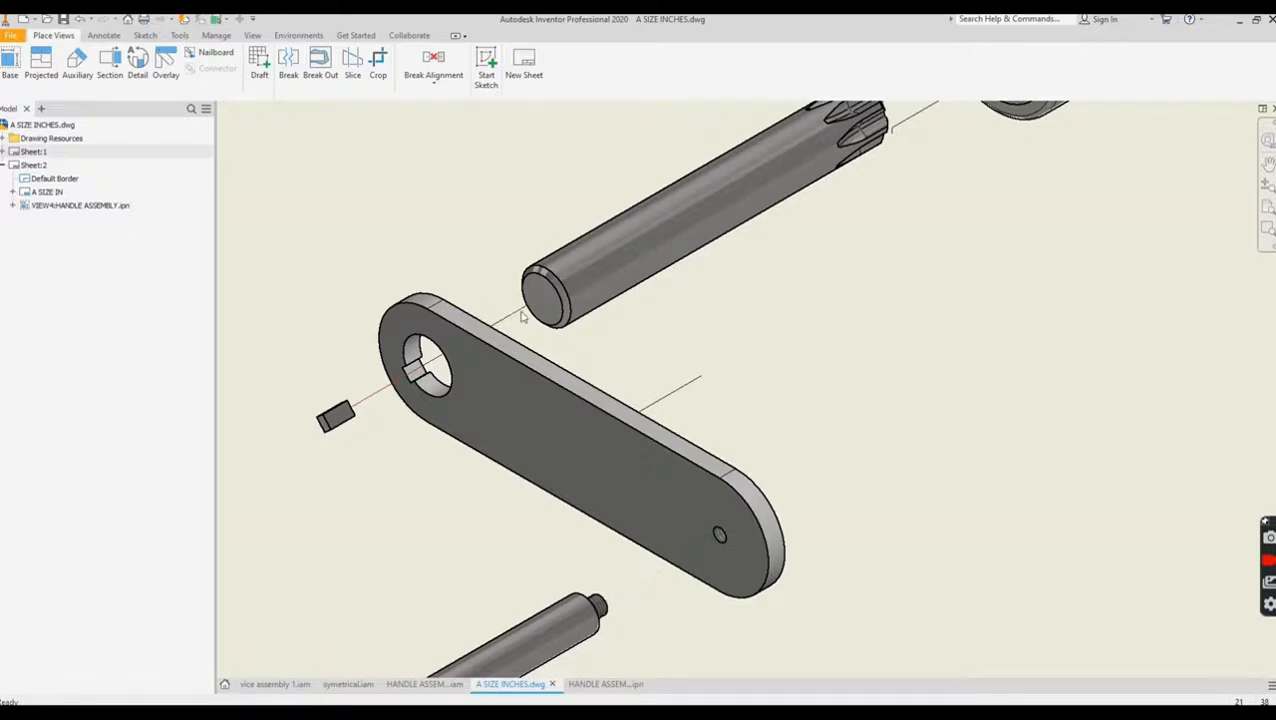
pyautogui.click(659, 402)
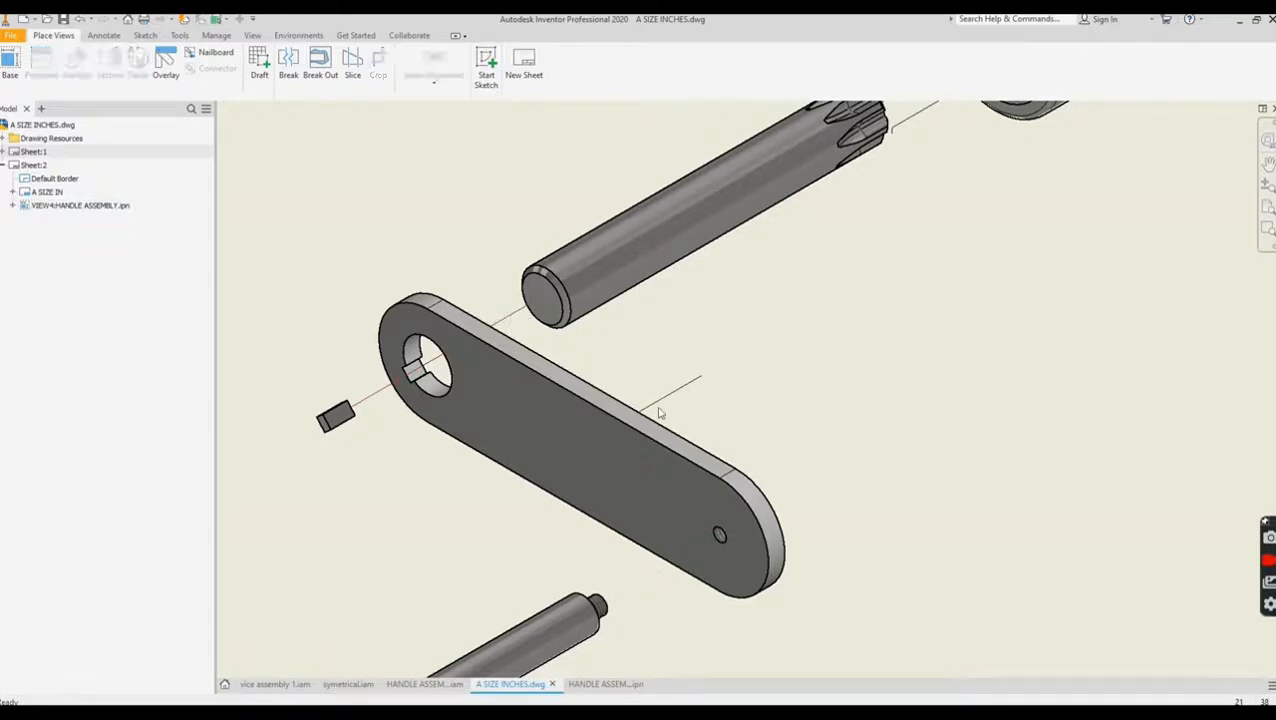
pyautogui.rightClick(695, 343)
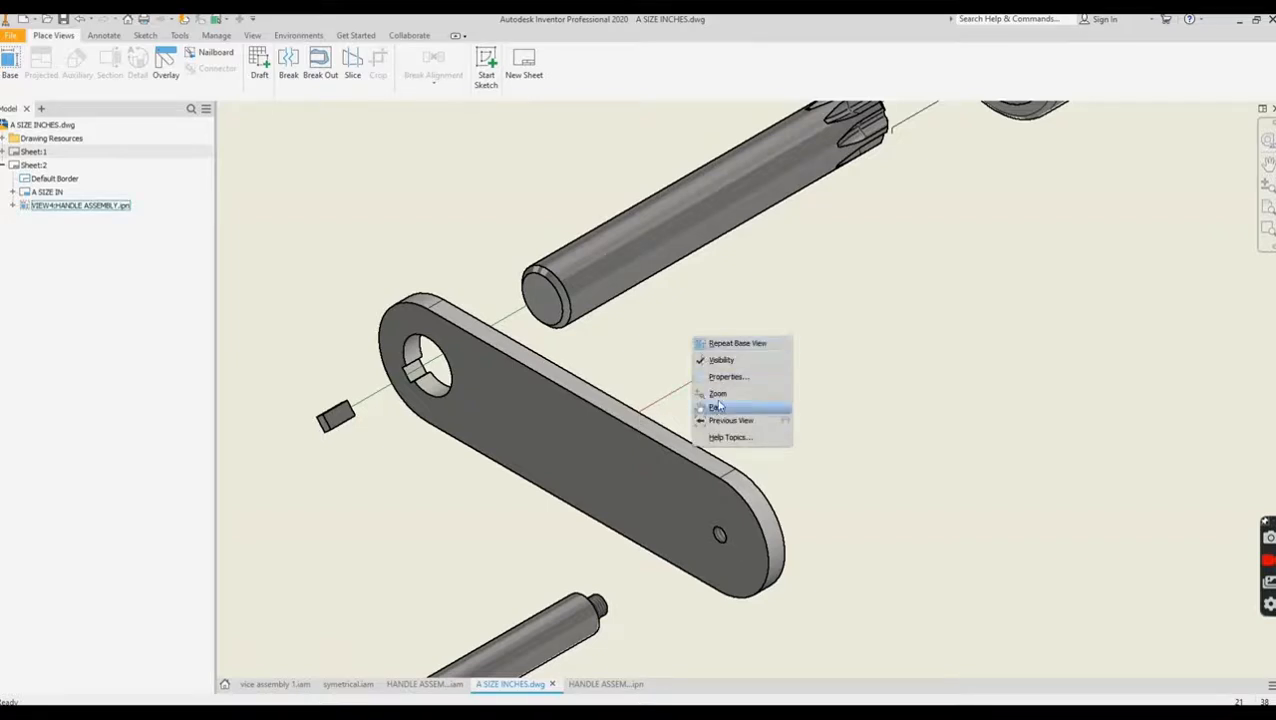
pyautogui.click(735, 378)
pyautogui.click(379, 250)
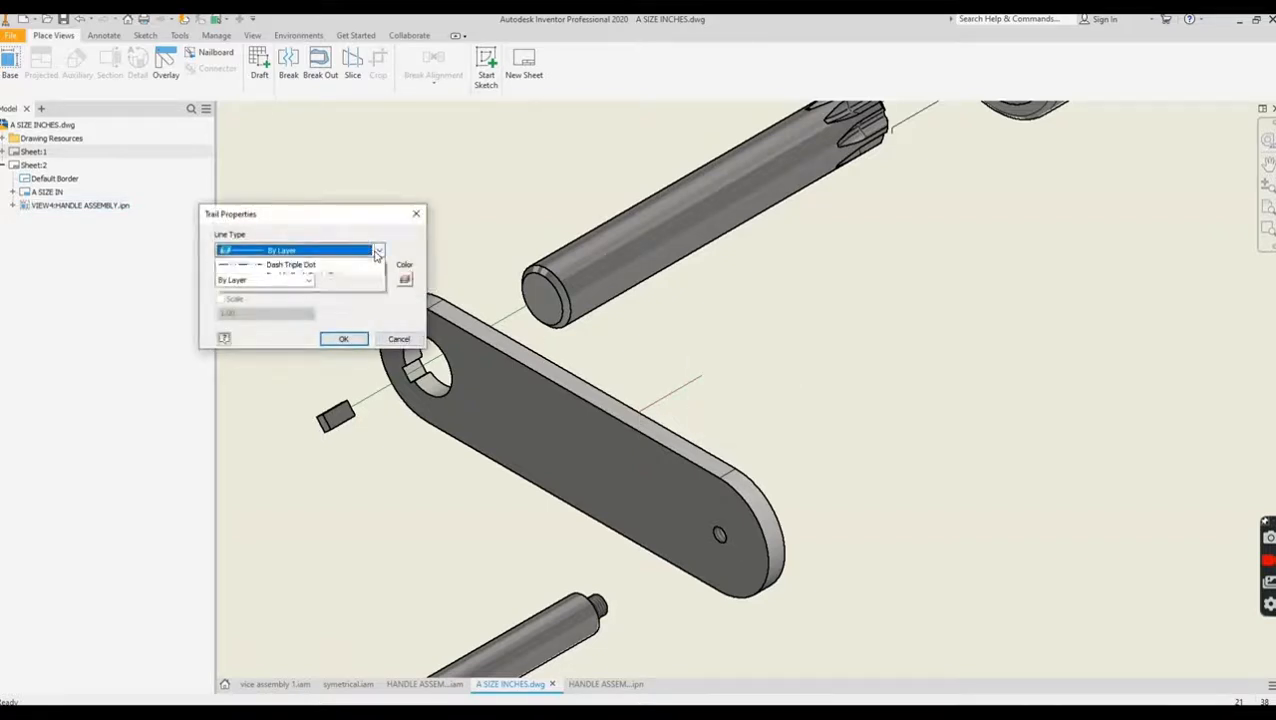
pyautogui.click(300, 360)
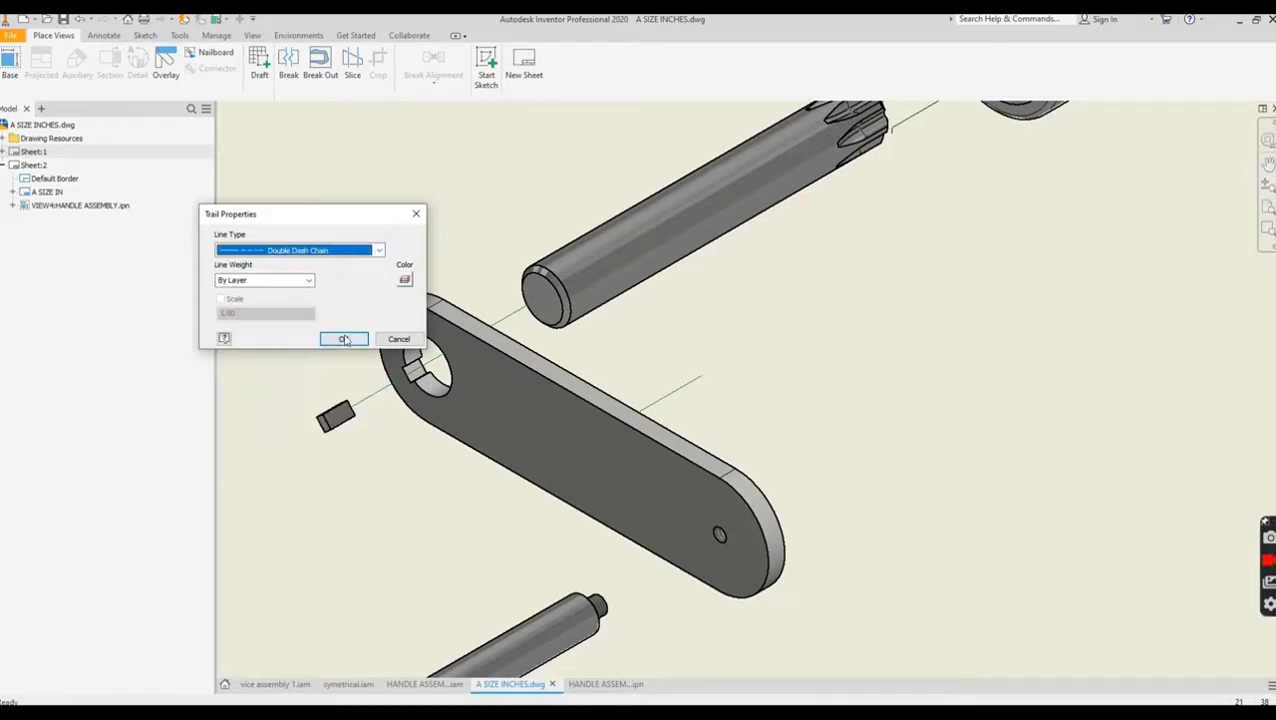
pyautogui.click(345, 340)
pyautogui.scroll(-5, 403, 496)
pyautogui.moveTo(402, 496)
pyautogui.mouseDown(button='middle')
pyautogui.moveTo(421, 447)
pyautogui.moveTo(561, 427)
pyautogui.mouseUp(button='middle')
pyautogui.scroll(-3, 479, 485)
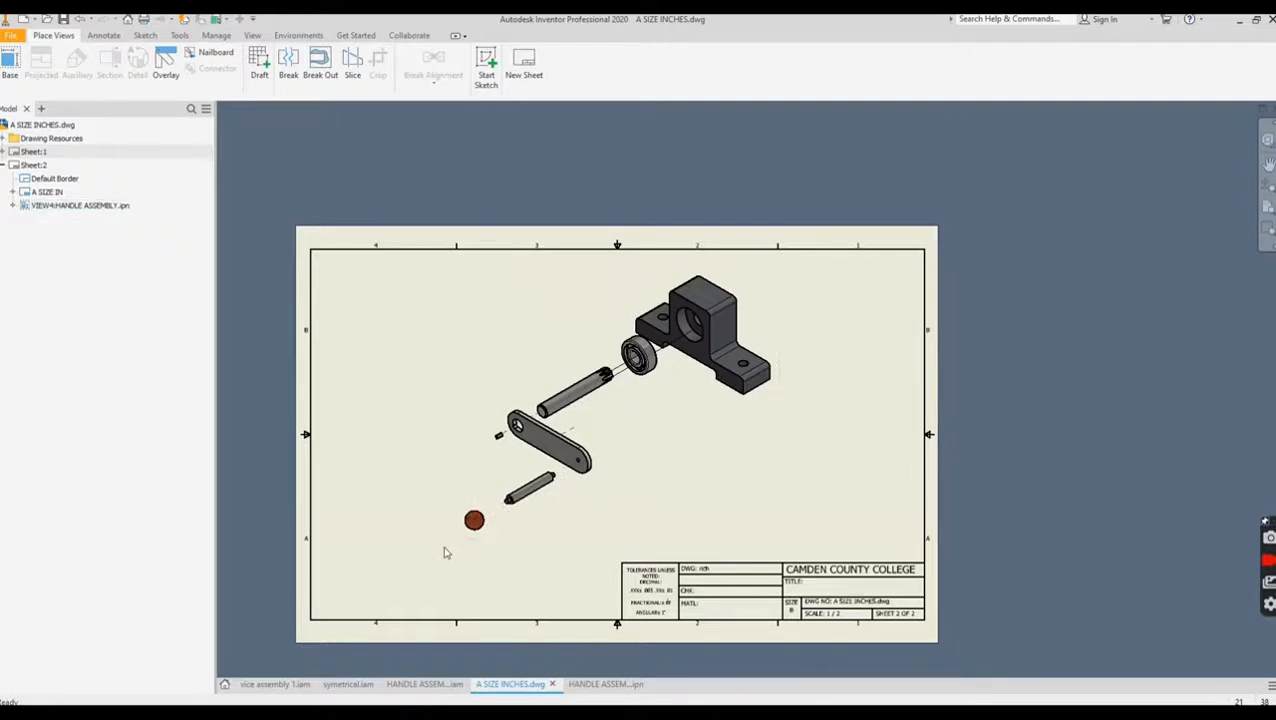
pyautogui.moveTo(564, 419); pyautogui.dragTo(659, 415, button='middle')
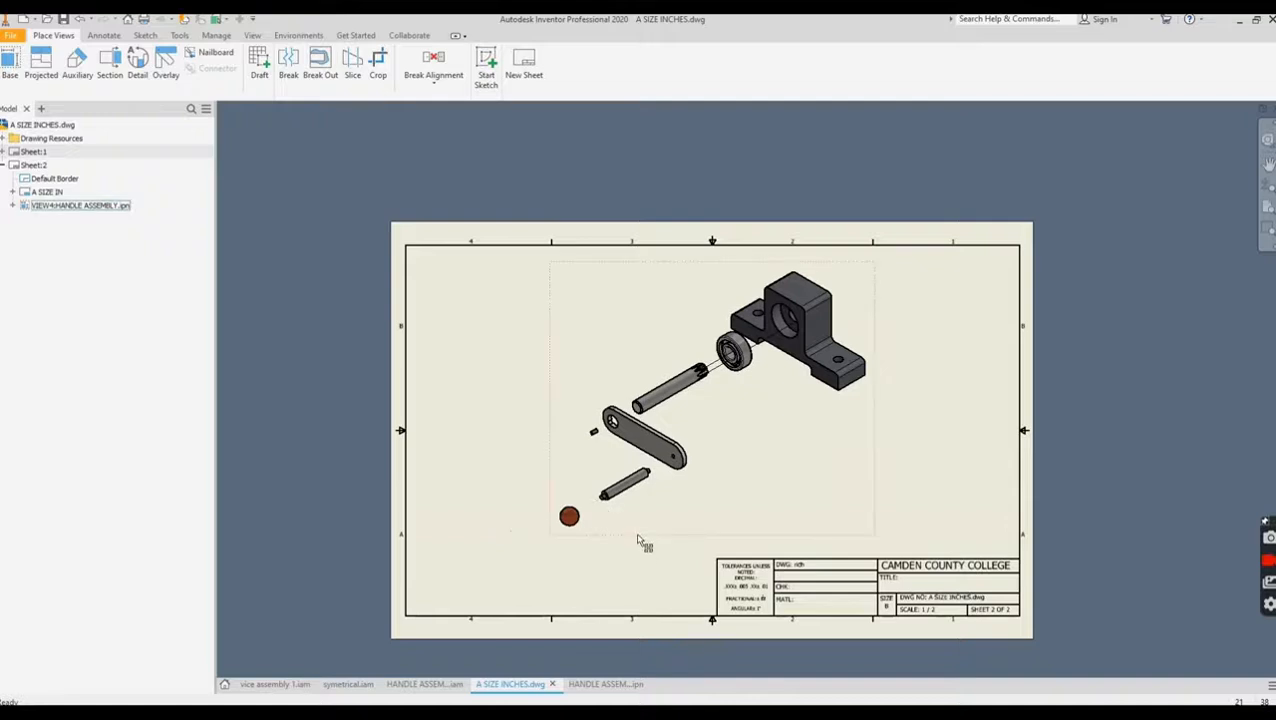
pyautogui.scroll(-4, 699, 453)
pyautogui.scroll(4, 699, 453)
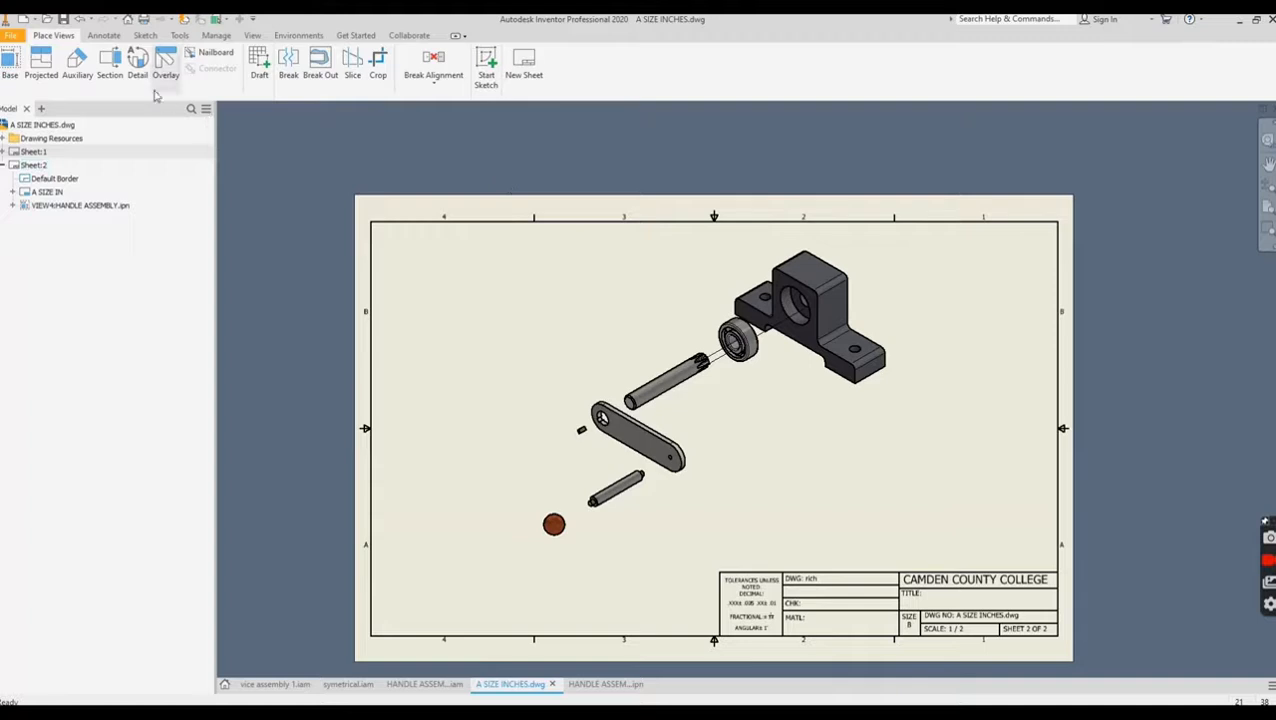
pyautogui.click(672, 432)
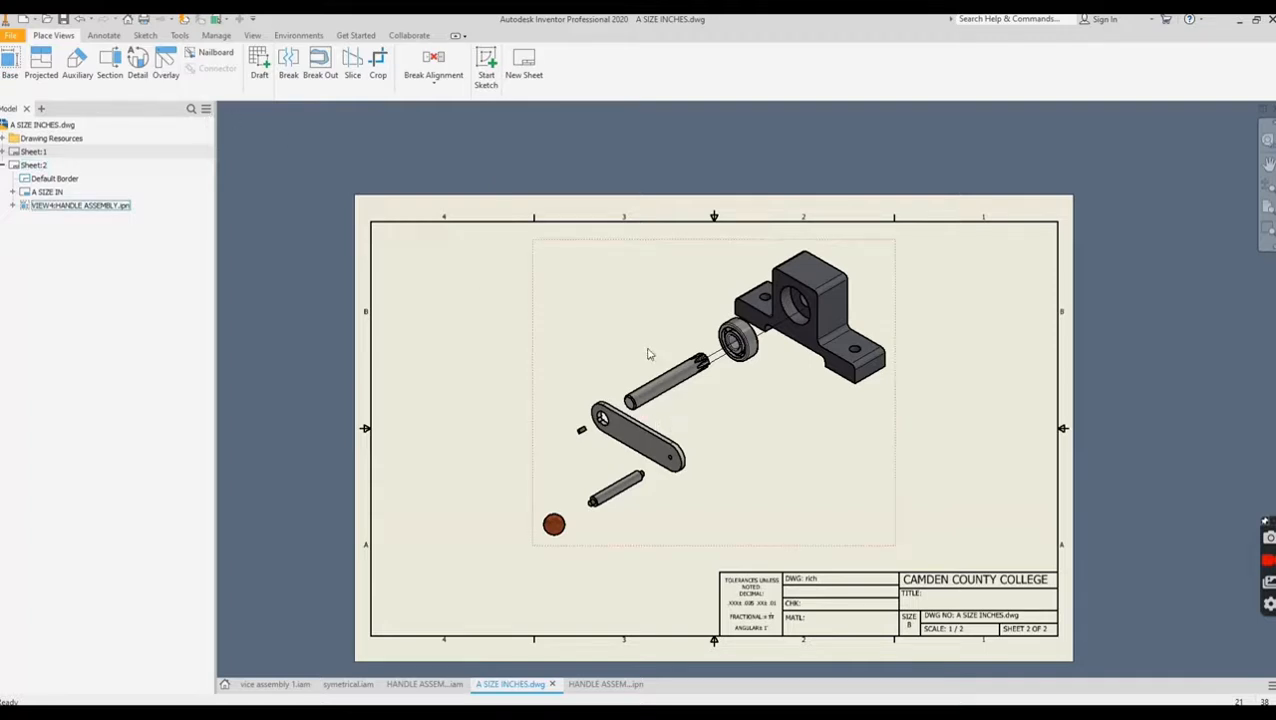